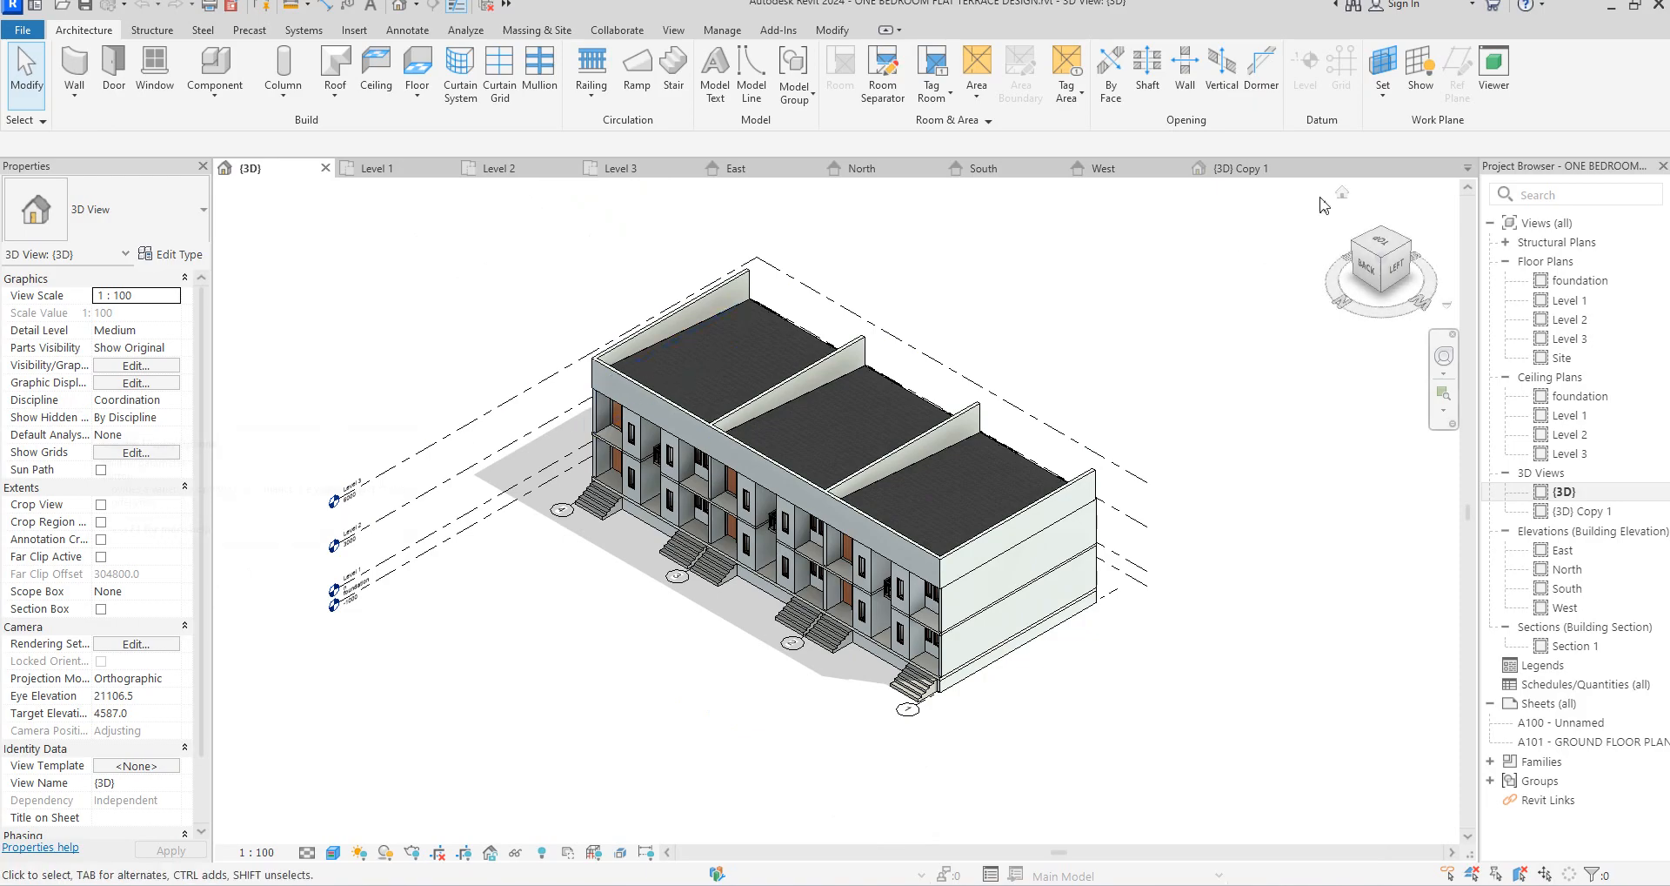
Examine the terrace block's entrance facade and side walls in the 3D view from different angles
{"action": "mouse_move", "coordinate": [1383, 266]}
{"action": "left_mouse_down"}
{"action": "mouse_move", "coordinate": [823, 305]}
{"action": "mouse_move", "coordinate": [253, 311]}
{"action": "mouse_move", "coordinate": [294, 232]}
{"action": "mouse_move", "coordinate": [300, 245]}
{"action": "left_mouse_up"}
{"action": "scroll", "coordinate": [522, 522], "scroll_direction": "up", "scroll_amount": 5}
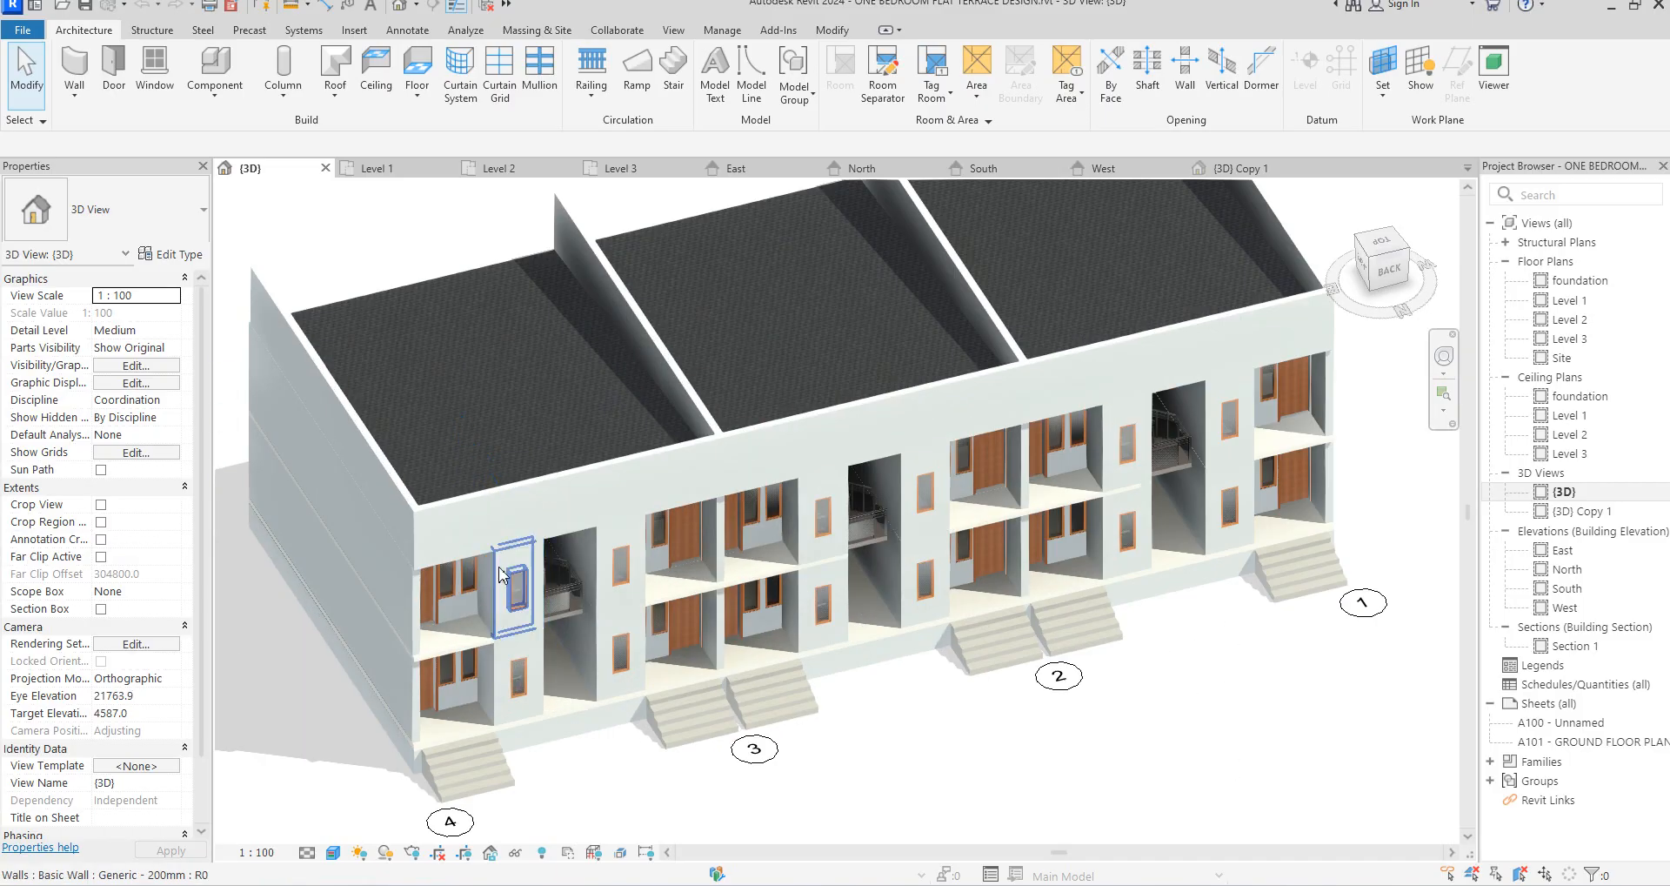
{"action": "scroll", "coordinate": [515, 571], "scroll_direction": "down", "scroll_amount": 5}
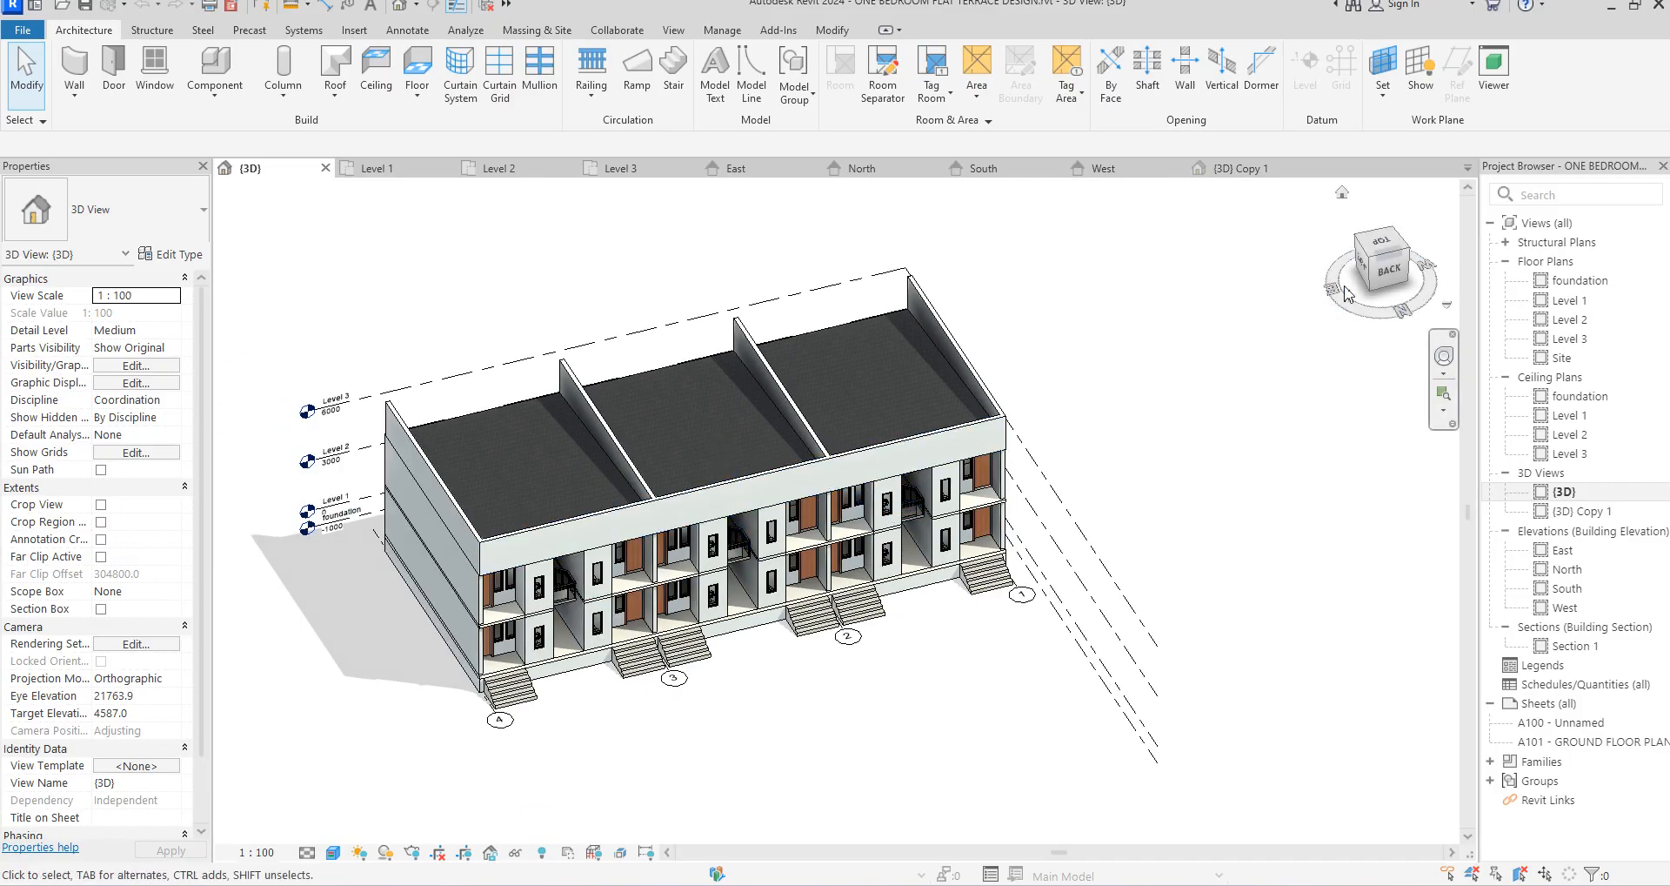
{"action": "left_click", "coordinate": [1373, 265]}
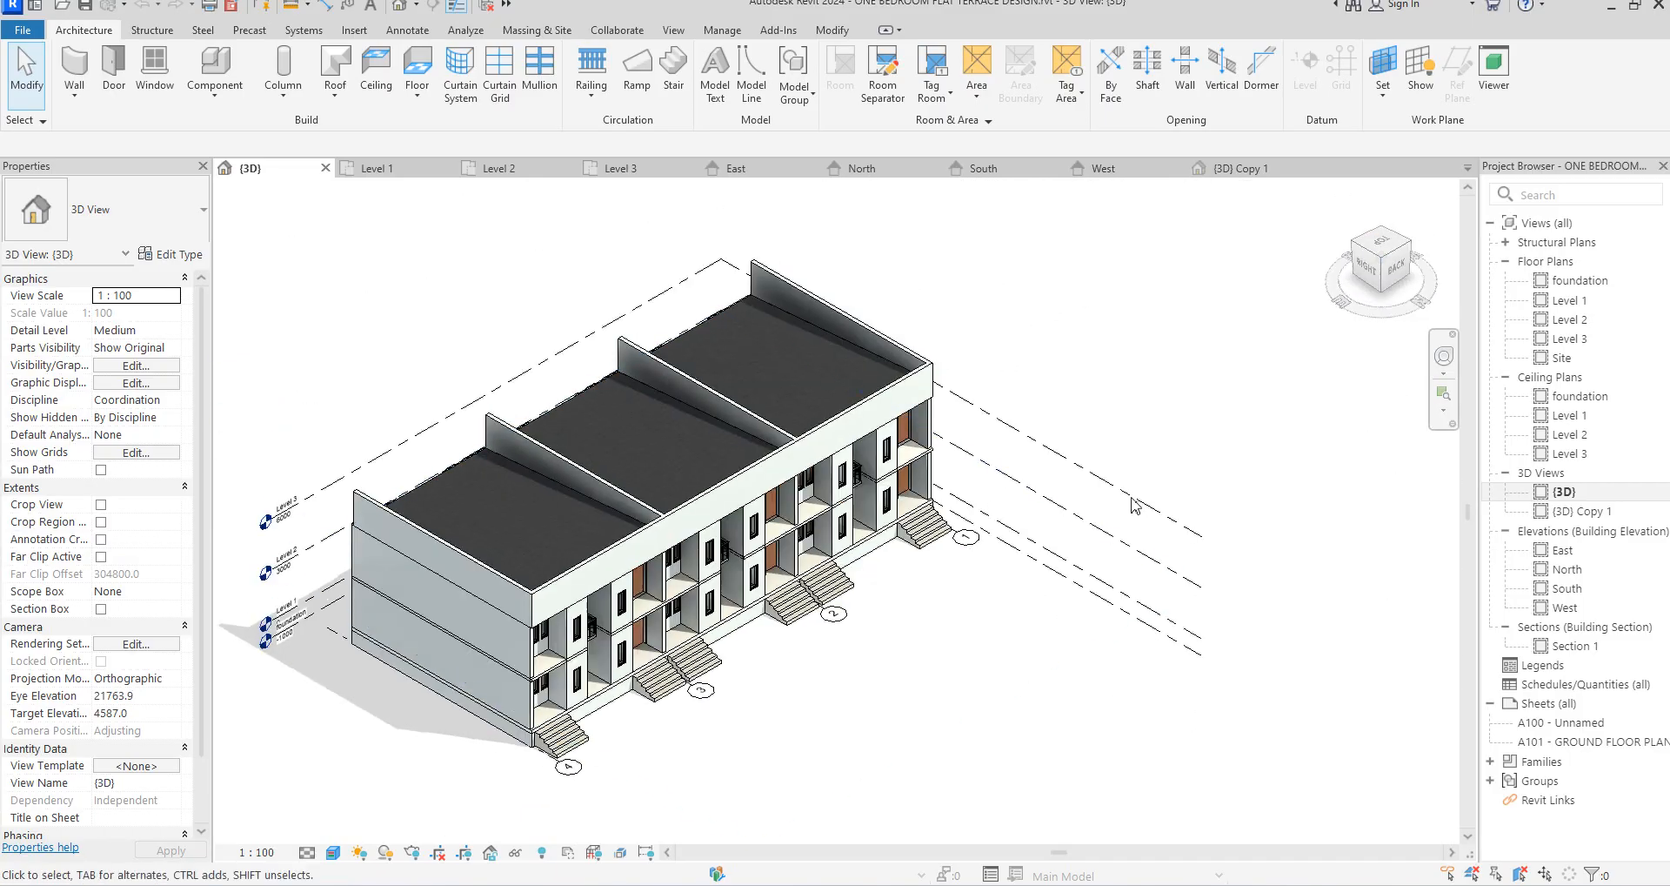
{"action": "scroll", "coordinate": [727, 581], "scroll_direction": "up", "scroll_amount": 6}
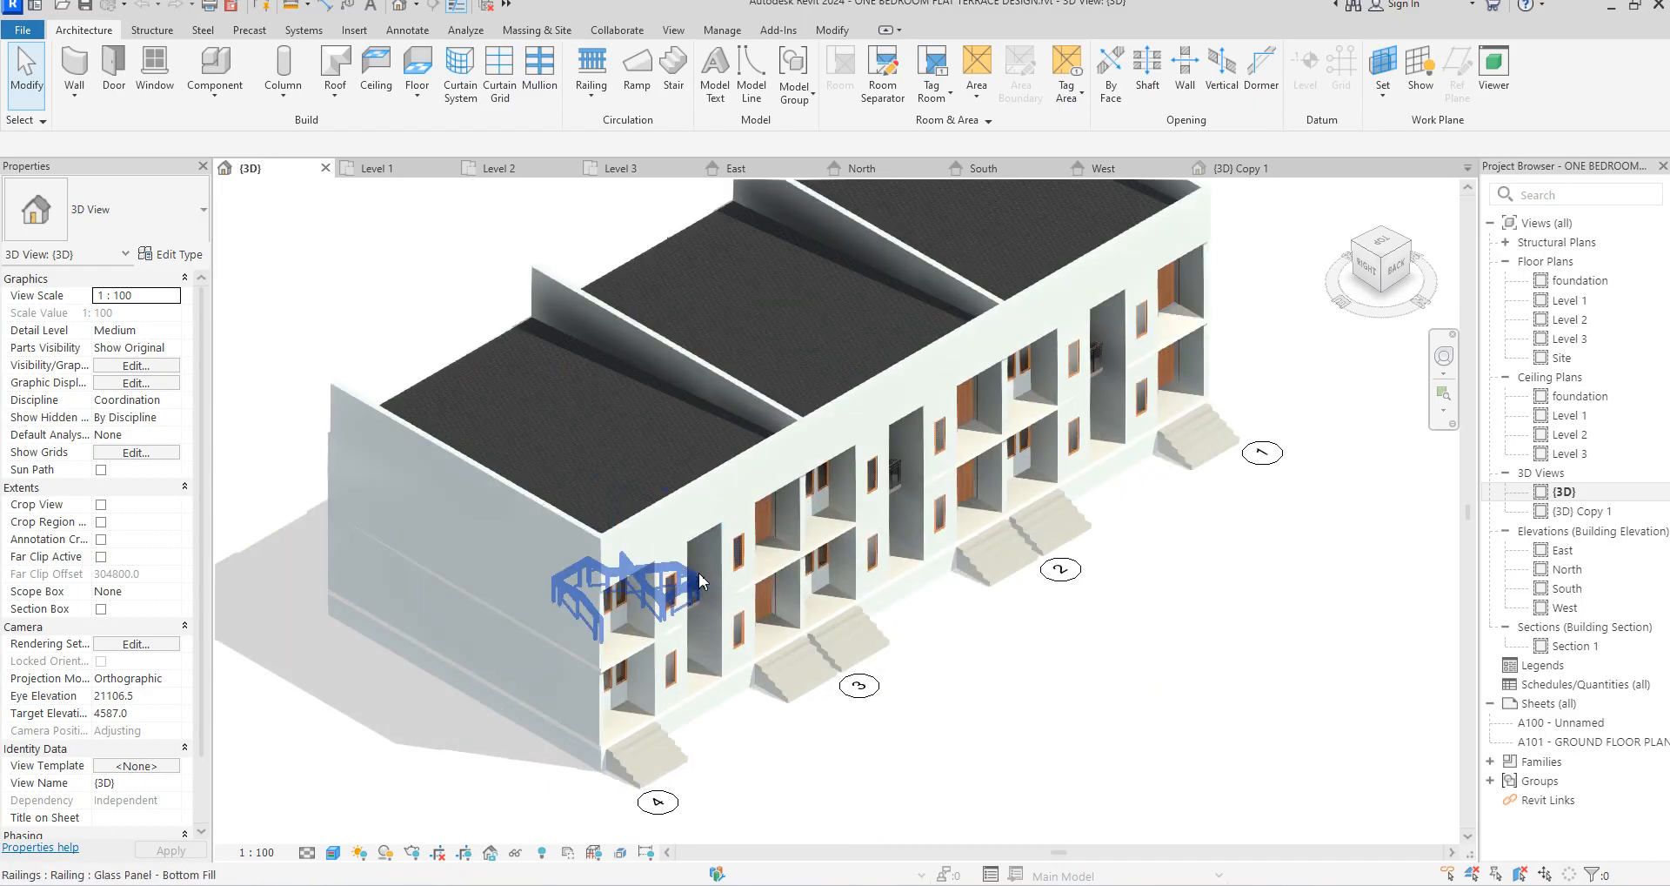
{"action": "scroll", "coordinate": [725, 526], "scroll_direction": "down", "scroll_amount": 4}
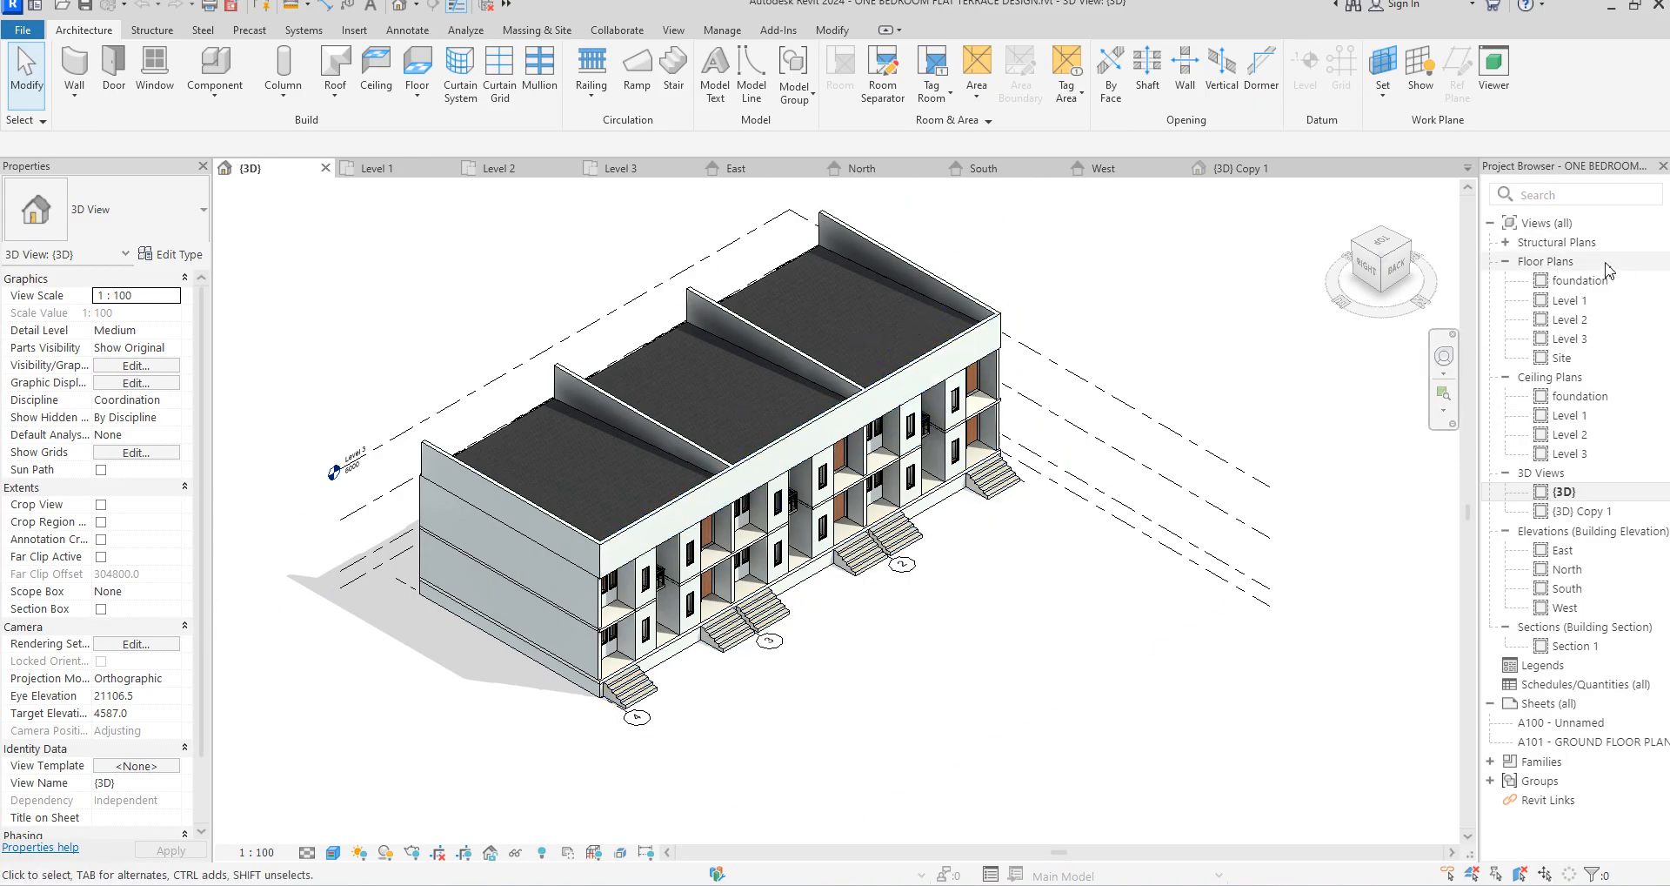
Open the Level 1 floor plan and examine the room and stair layout of the terrace units
{"action": "left_click", "coordinate": [1570, 303]}
{"action": "double_click", "coordinate": [1569, 300]}
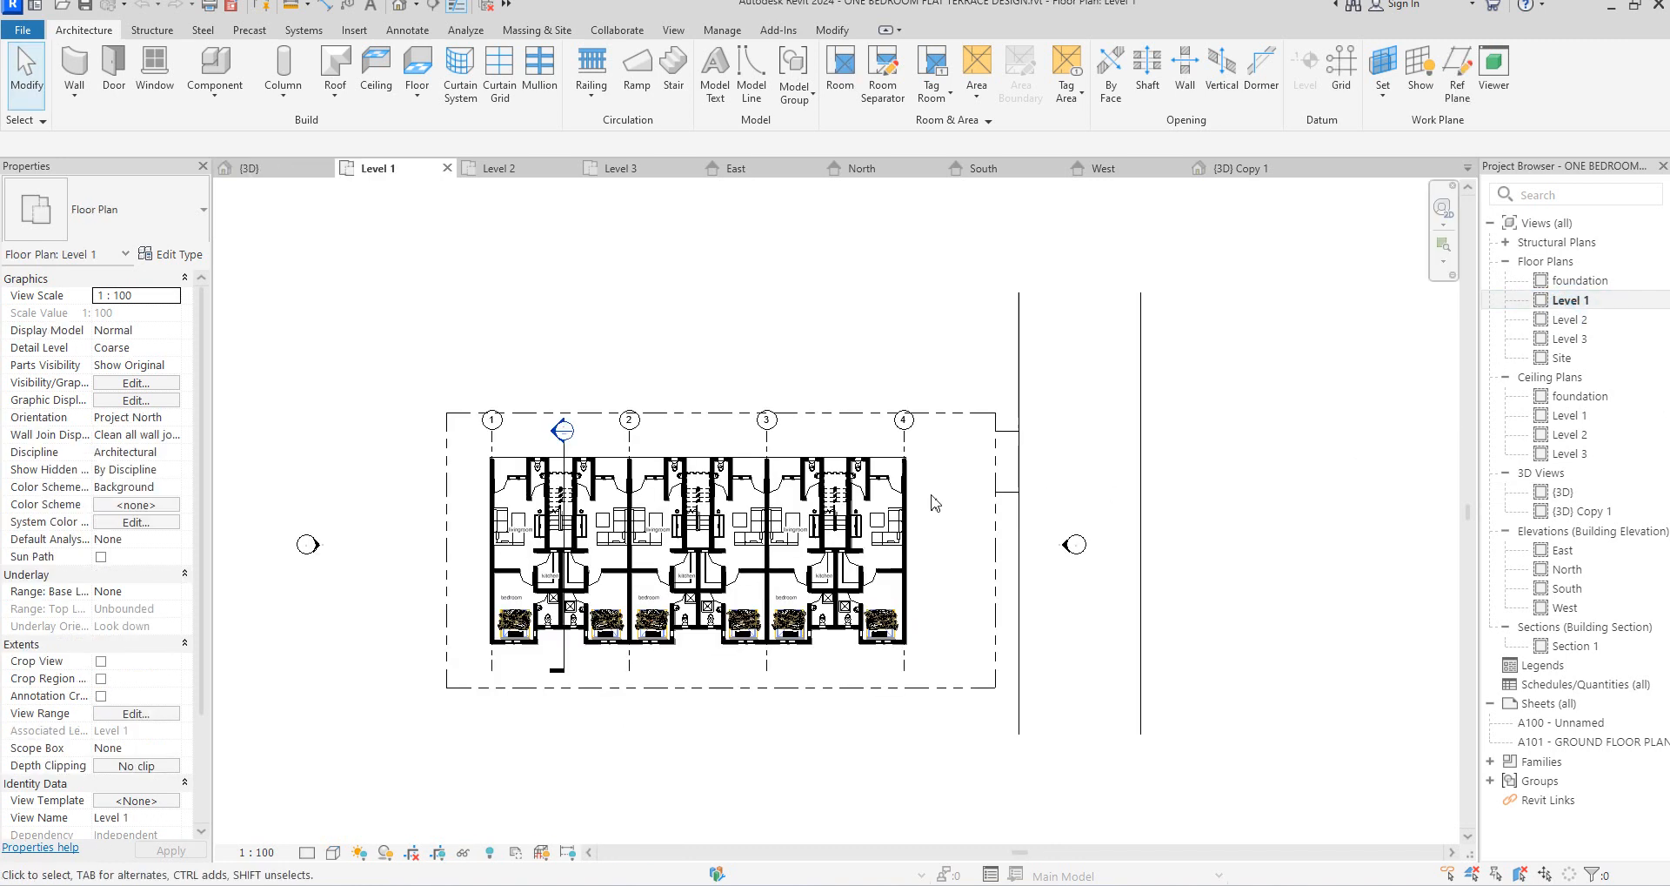
{"action": "scroll", "coordinate": [487, 575], "scroll_direction": "up", "scroll_amount": 3}
{"action": "scroll", "coordinate": [513, 570], "scroll_direction": "down", "scroll_amount": 2}
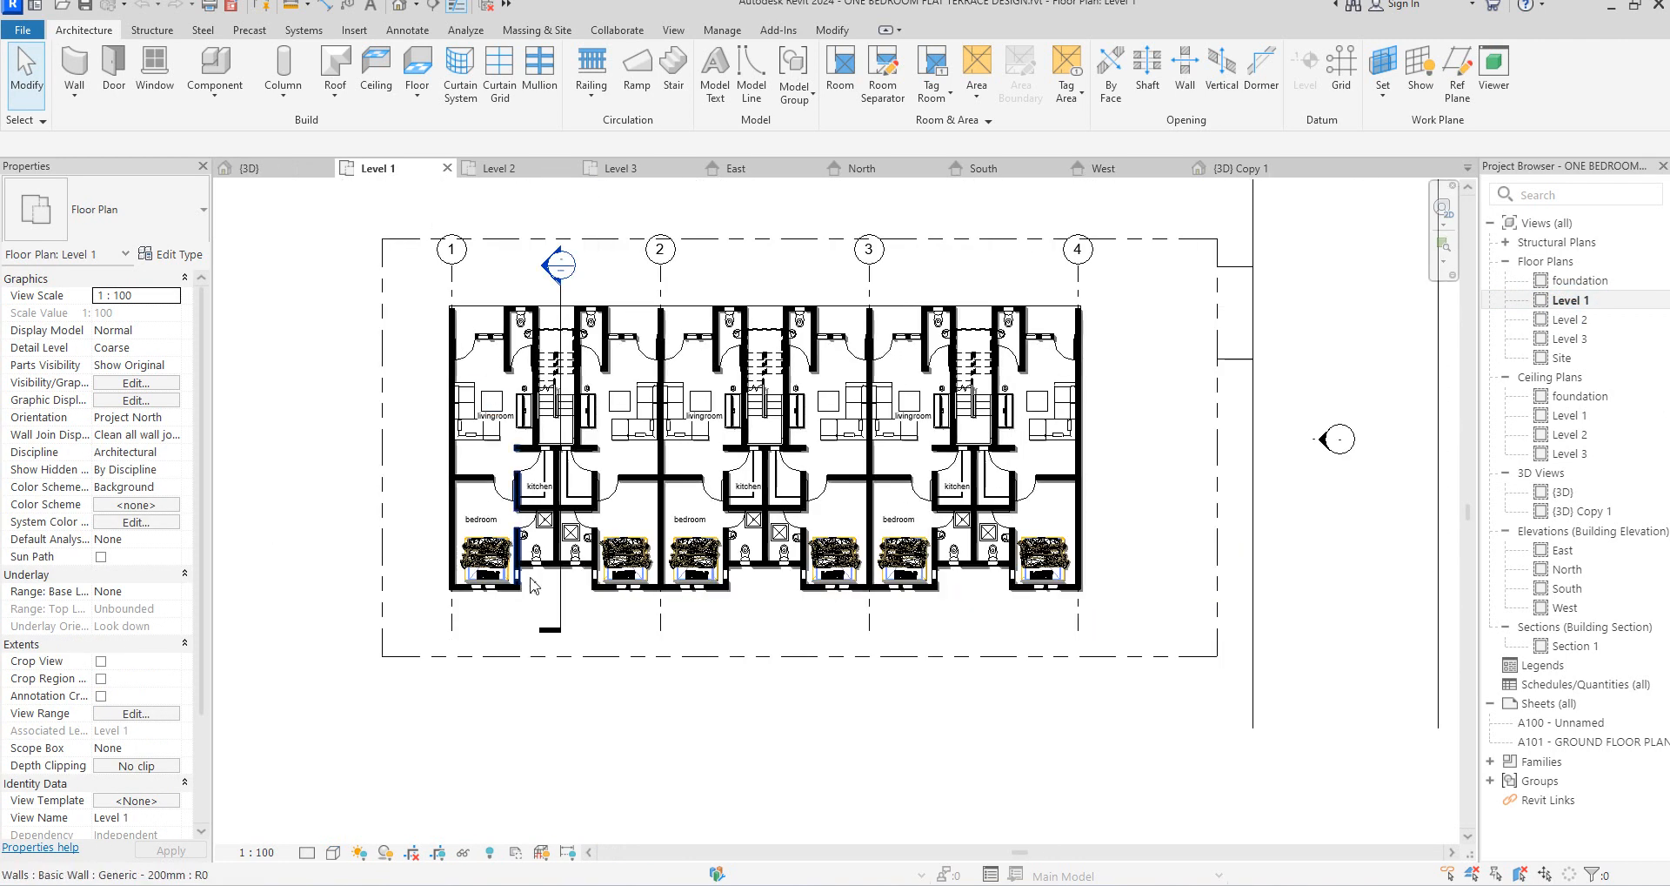
{"action": "scroll", "coordinate": [492, 444], "scroll_direction": "up", "scroll_amount": 2}
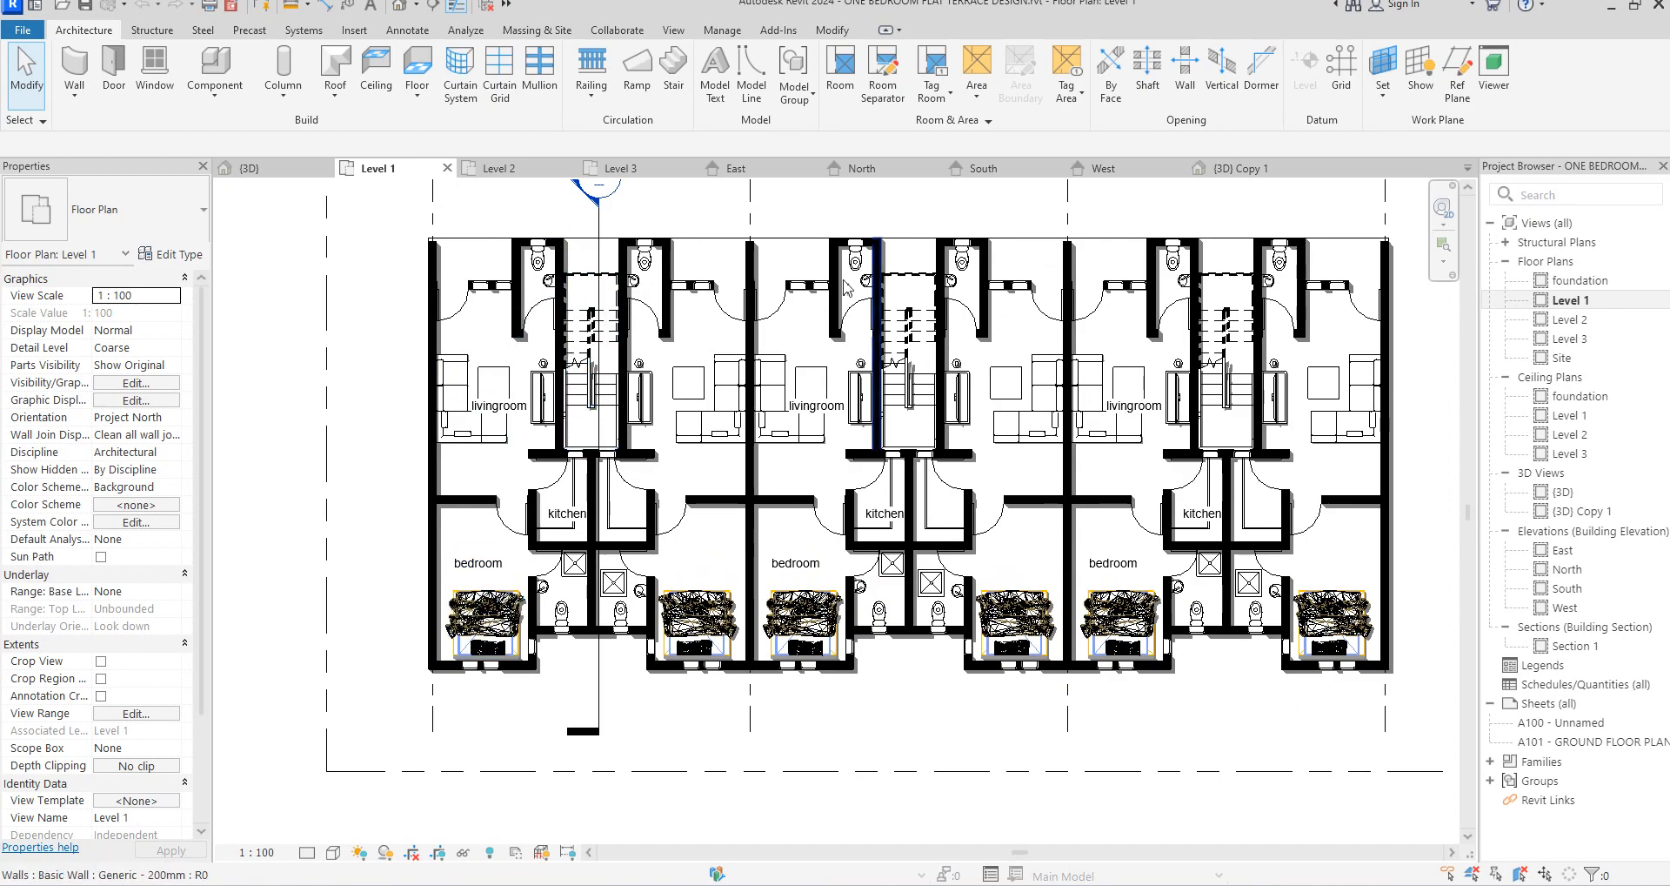
{"action": "scroll", "coordinate": [772, 409], "scroll_direction": "down", "scroll_amount": 2}
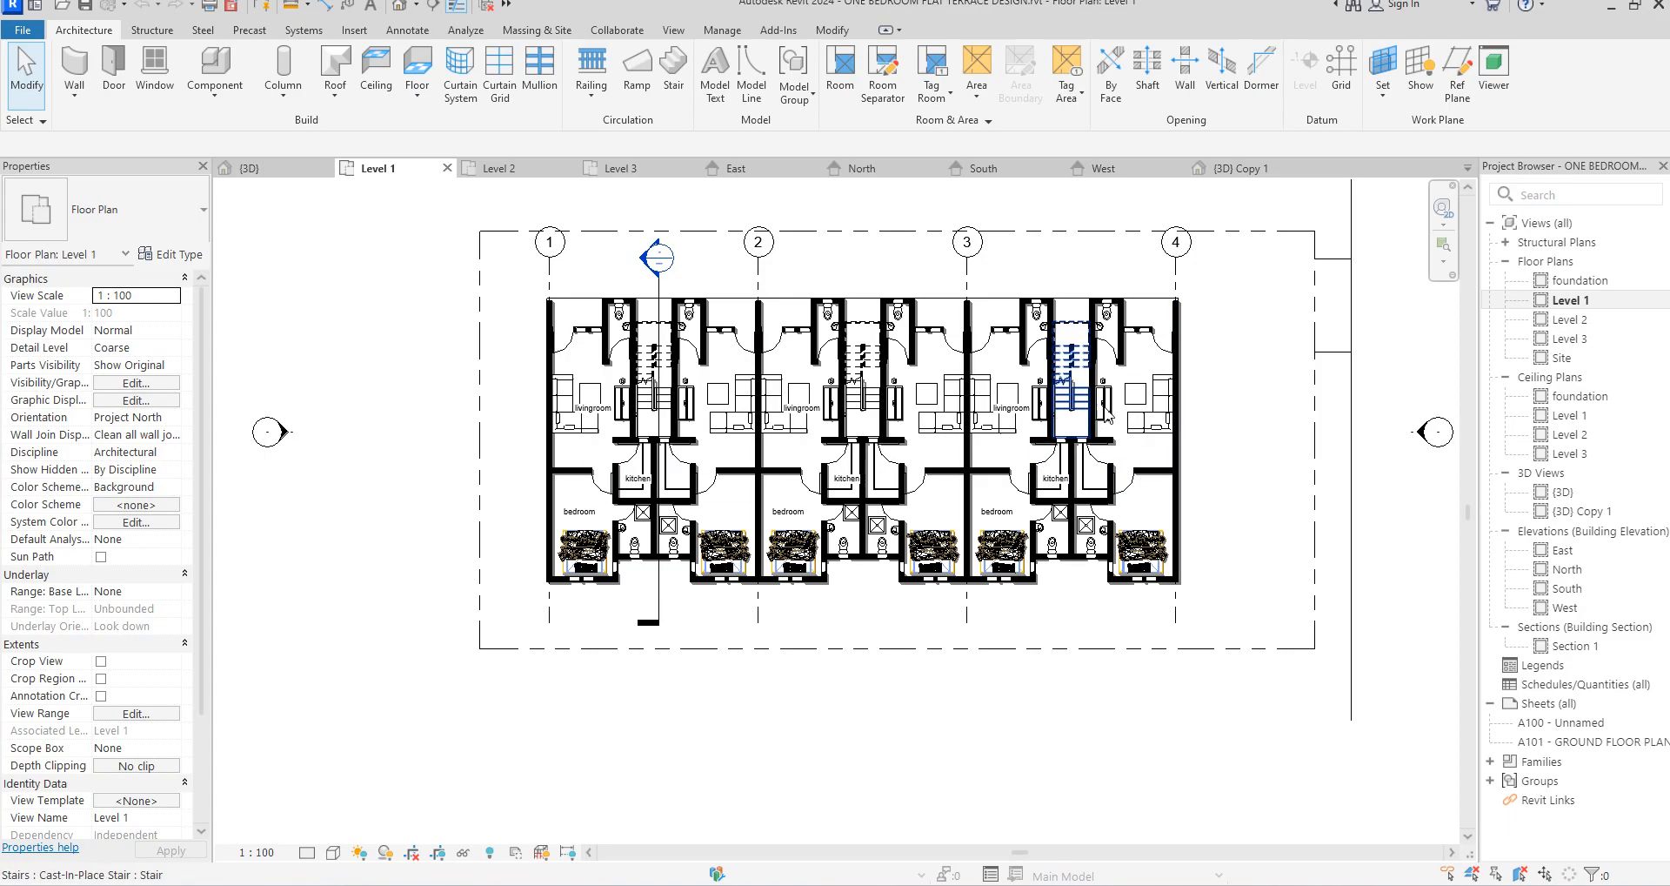
Remove the wide detail lines running along both long edges of the building in the Level 2 floor plan
{"action": "double_click", "coordinate": [1561, 321]}
{"action": "scroll", "coordinate": [770, 495], "scroll_direction": "up", "scroll_amount": 3}
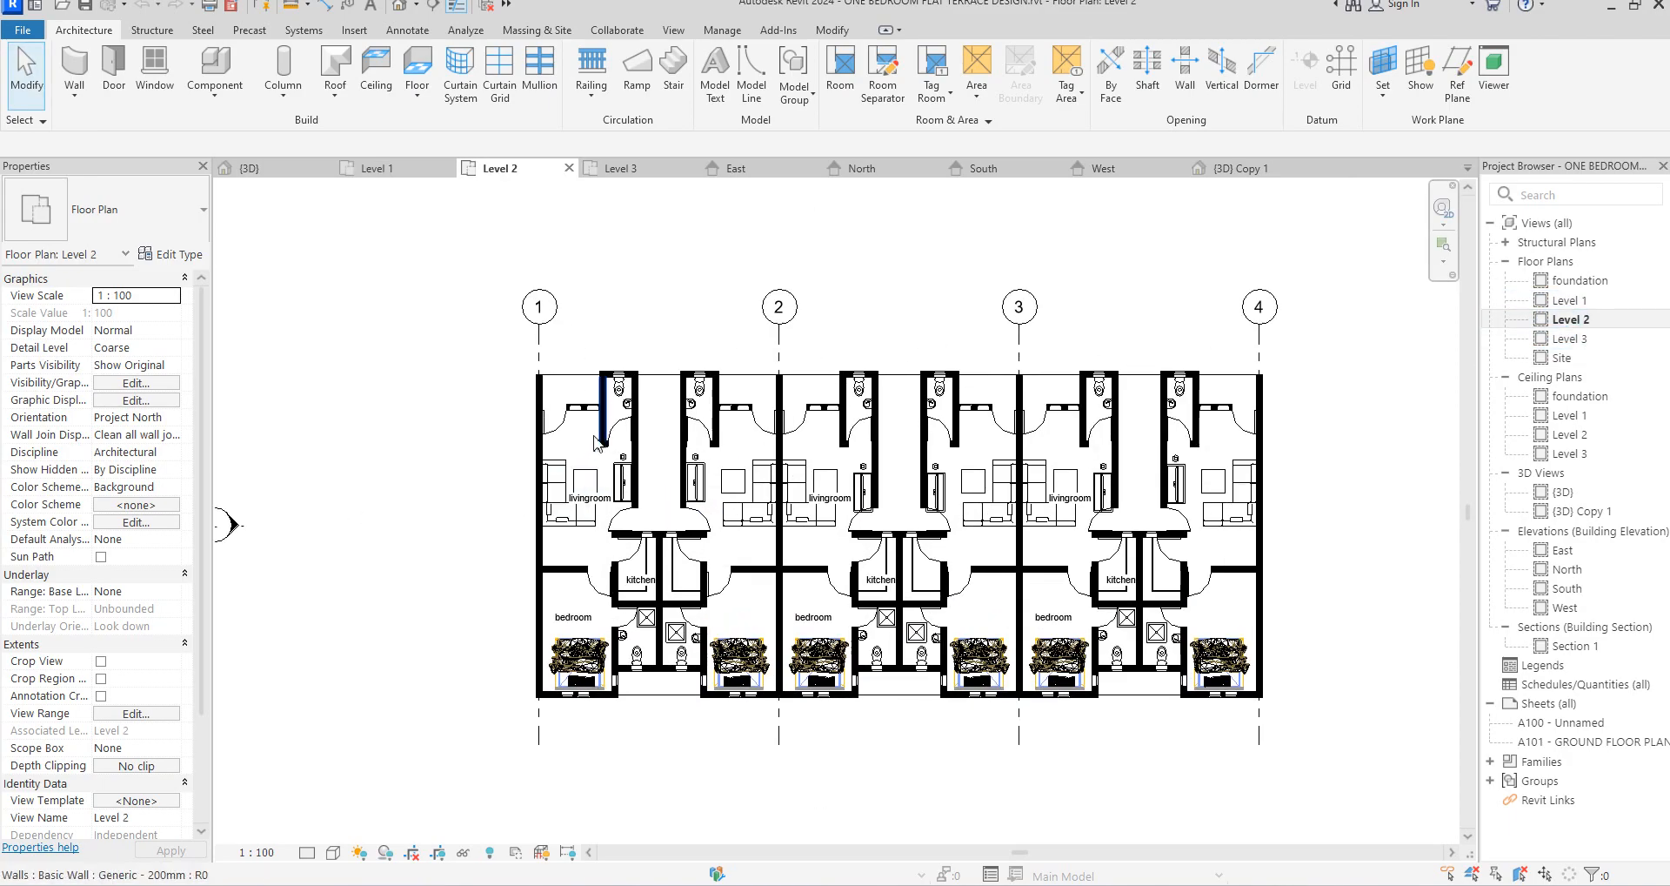
{"action": "scroll", "coordinate": [627, 427], "scroll_direction": "down", "scroll_amount": 2}
{"action": "scroll", "coordinate": [662, 438], "scroll_direction": "up", "scroll_amount": 1}
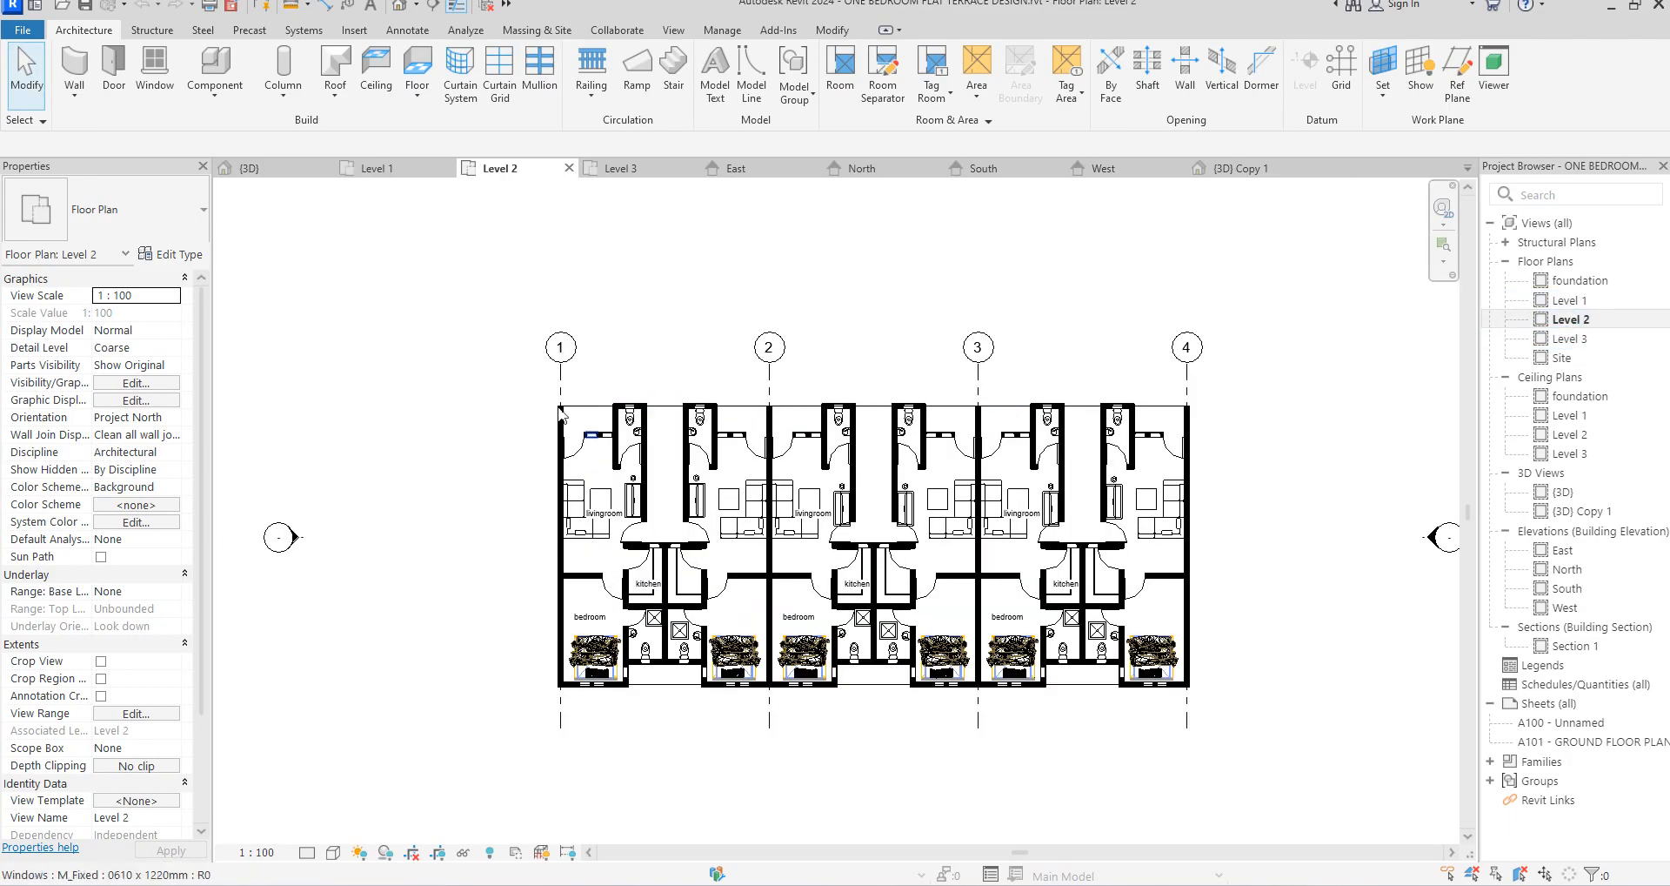
{"action": "left_click", "coordinate": [577, 403]}
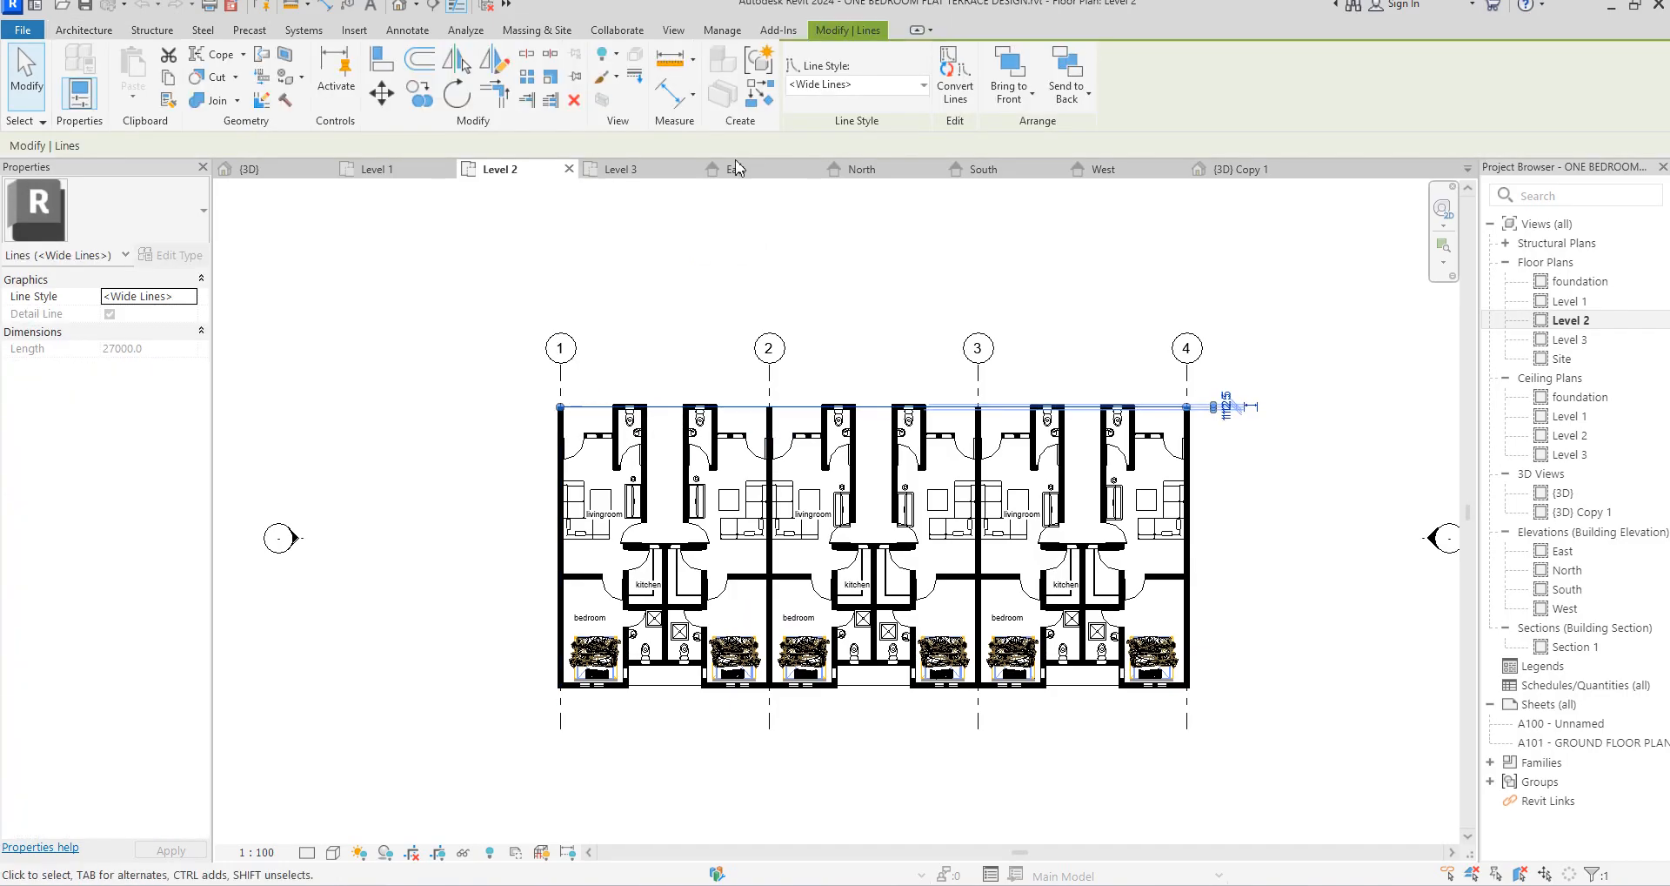
{"action": "double_click", "coordinate": [1579, 303]}
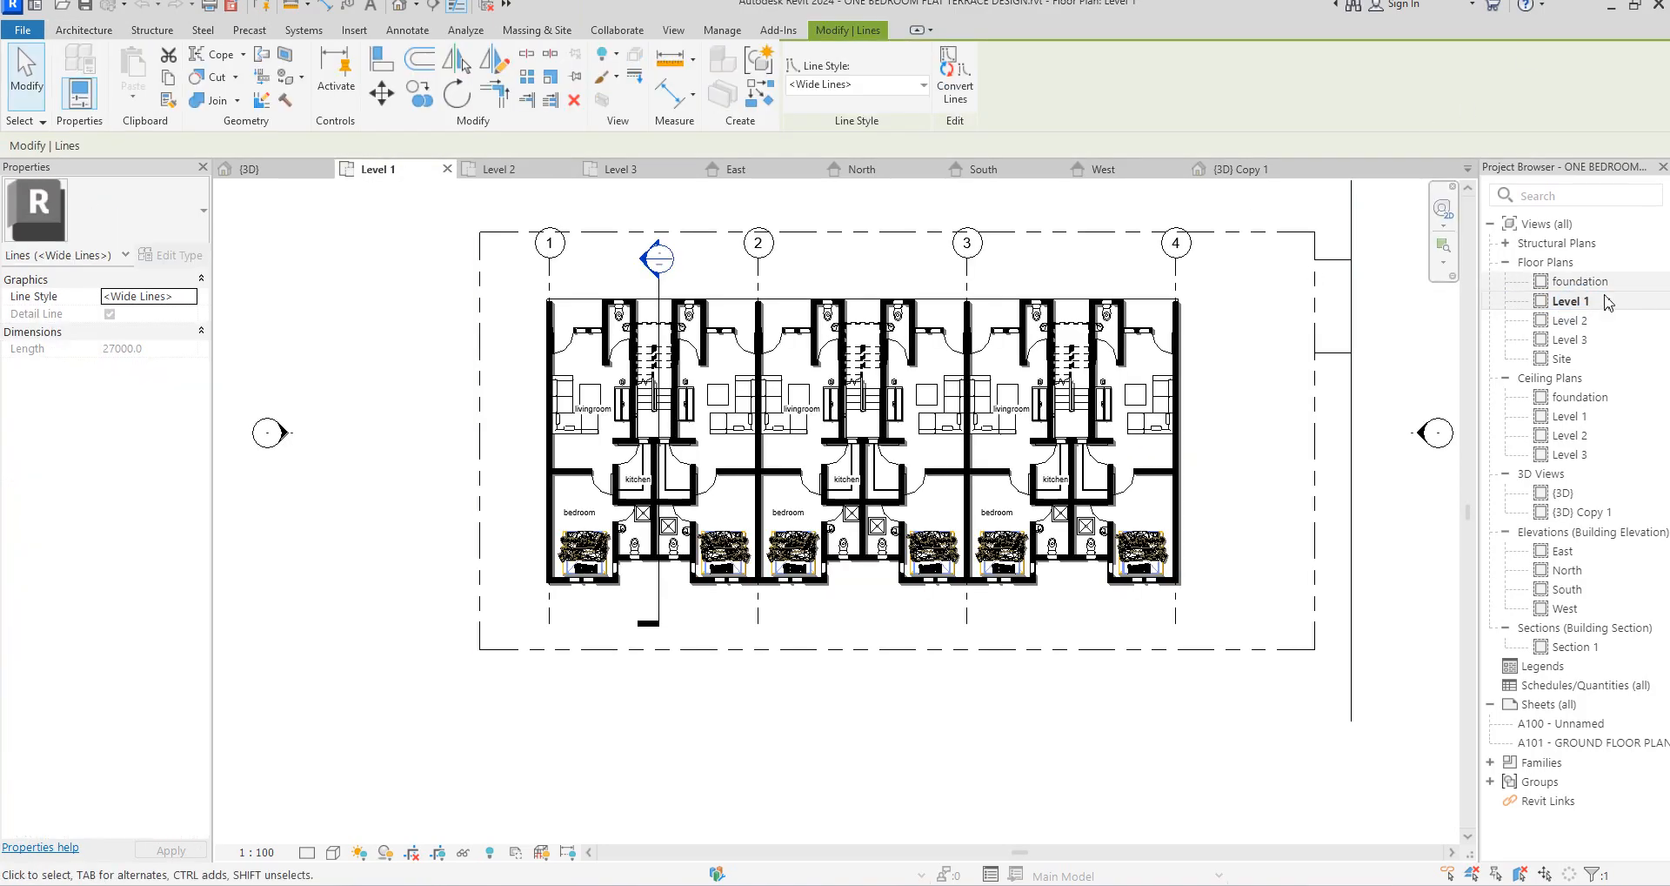
{"action": "double_click", "coordinate": [1571, 320]}
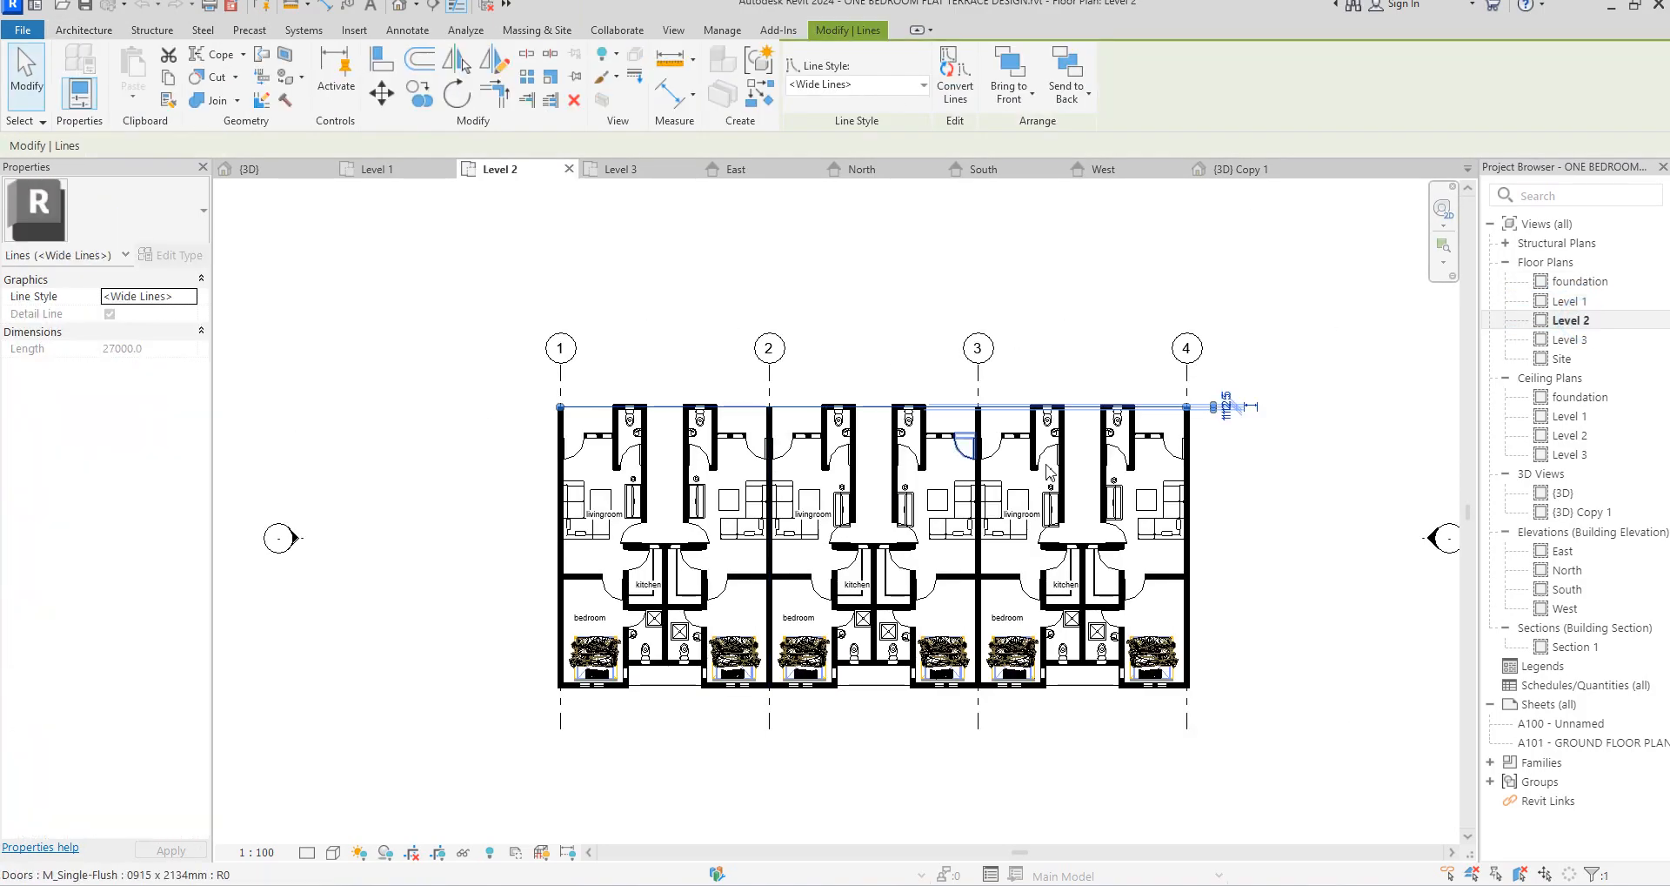
{"action": "left_click", "coordinate": [851, 353]}
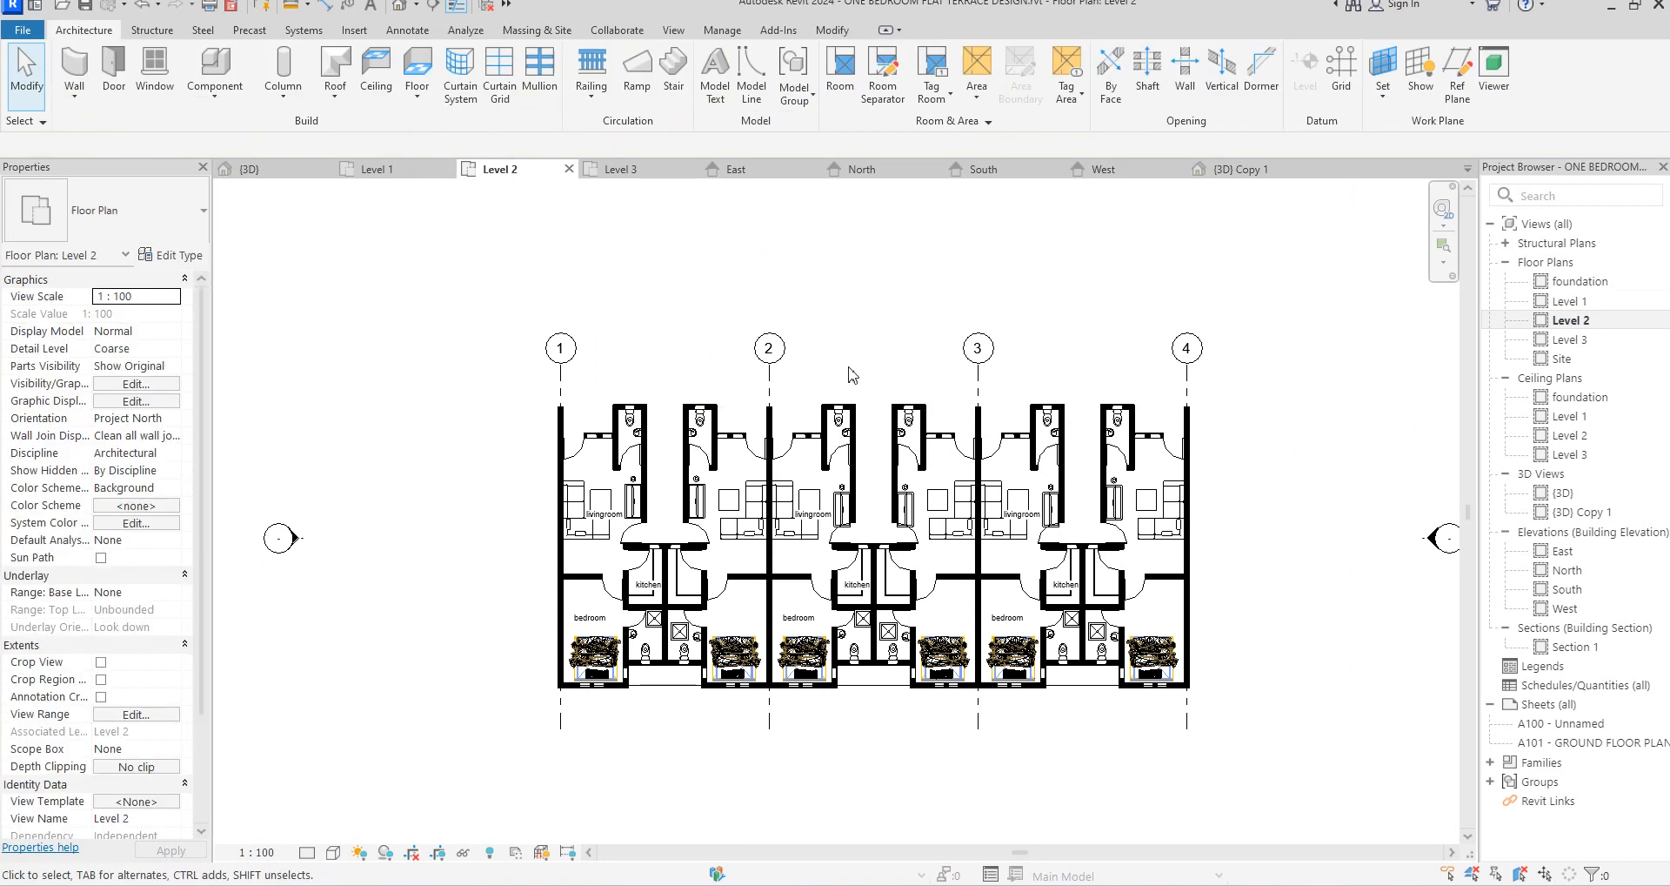
{"action": "scroll", "coordinate": [683, 435], "scroll_direction": "up", "scroll_amount": 1}
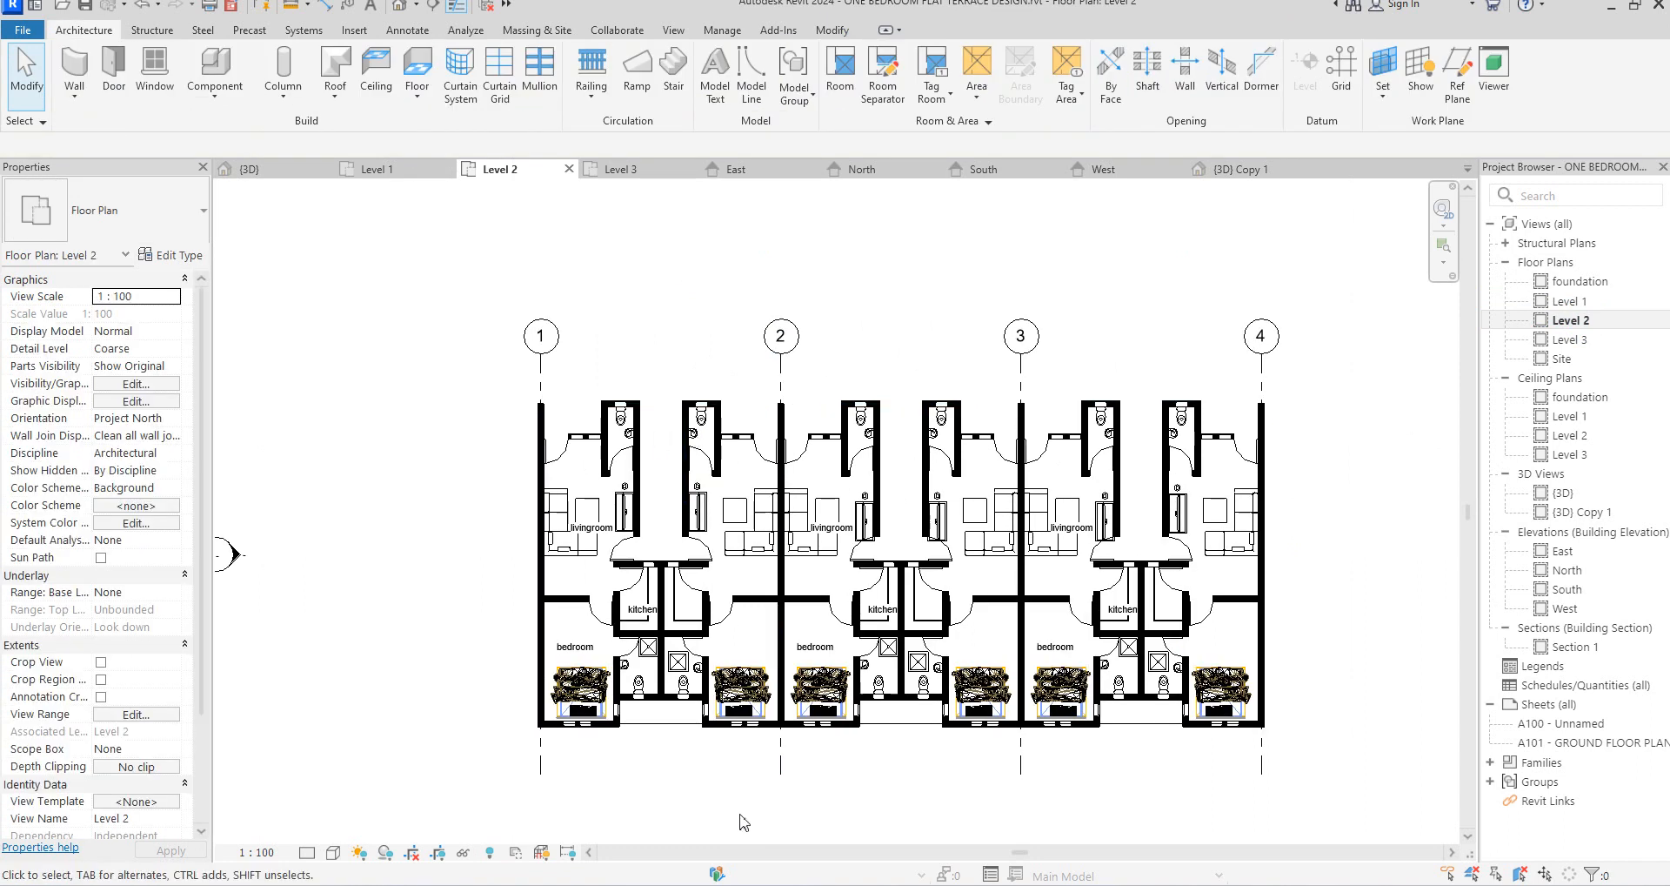
{"action": "left_click", "coordinate": [578, 724]}
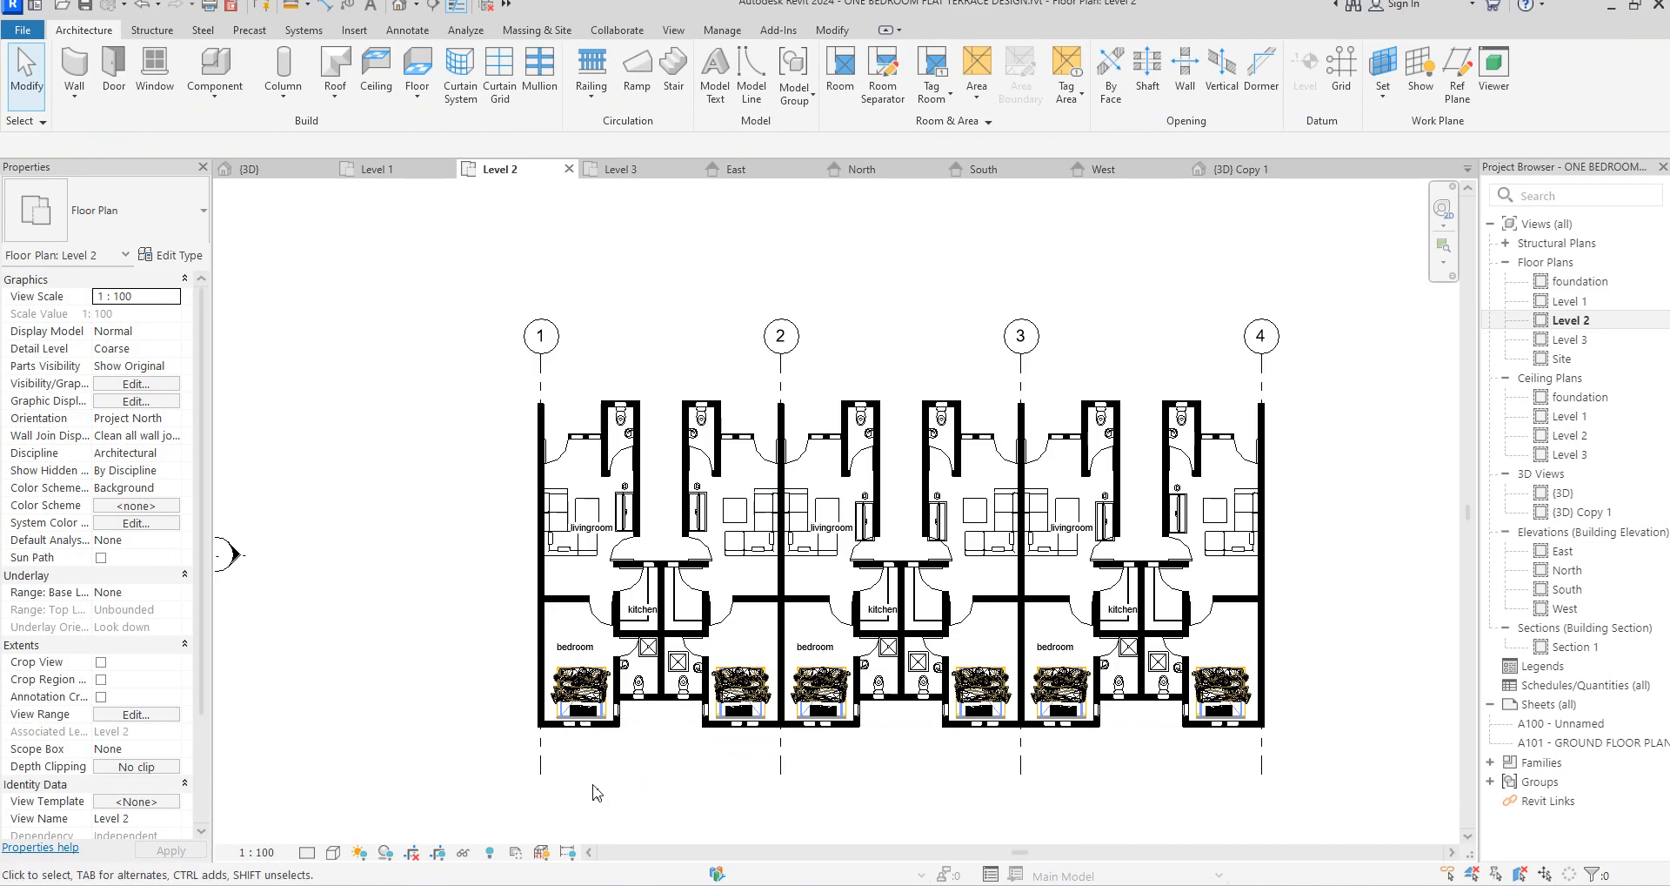
Reveal hidden elements in the Level 2 plan and unhide the stairs and railings categories
{"action": "left_click", "coordinate": [491, 854]}
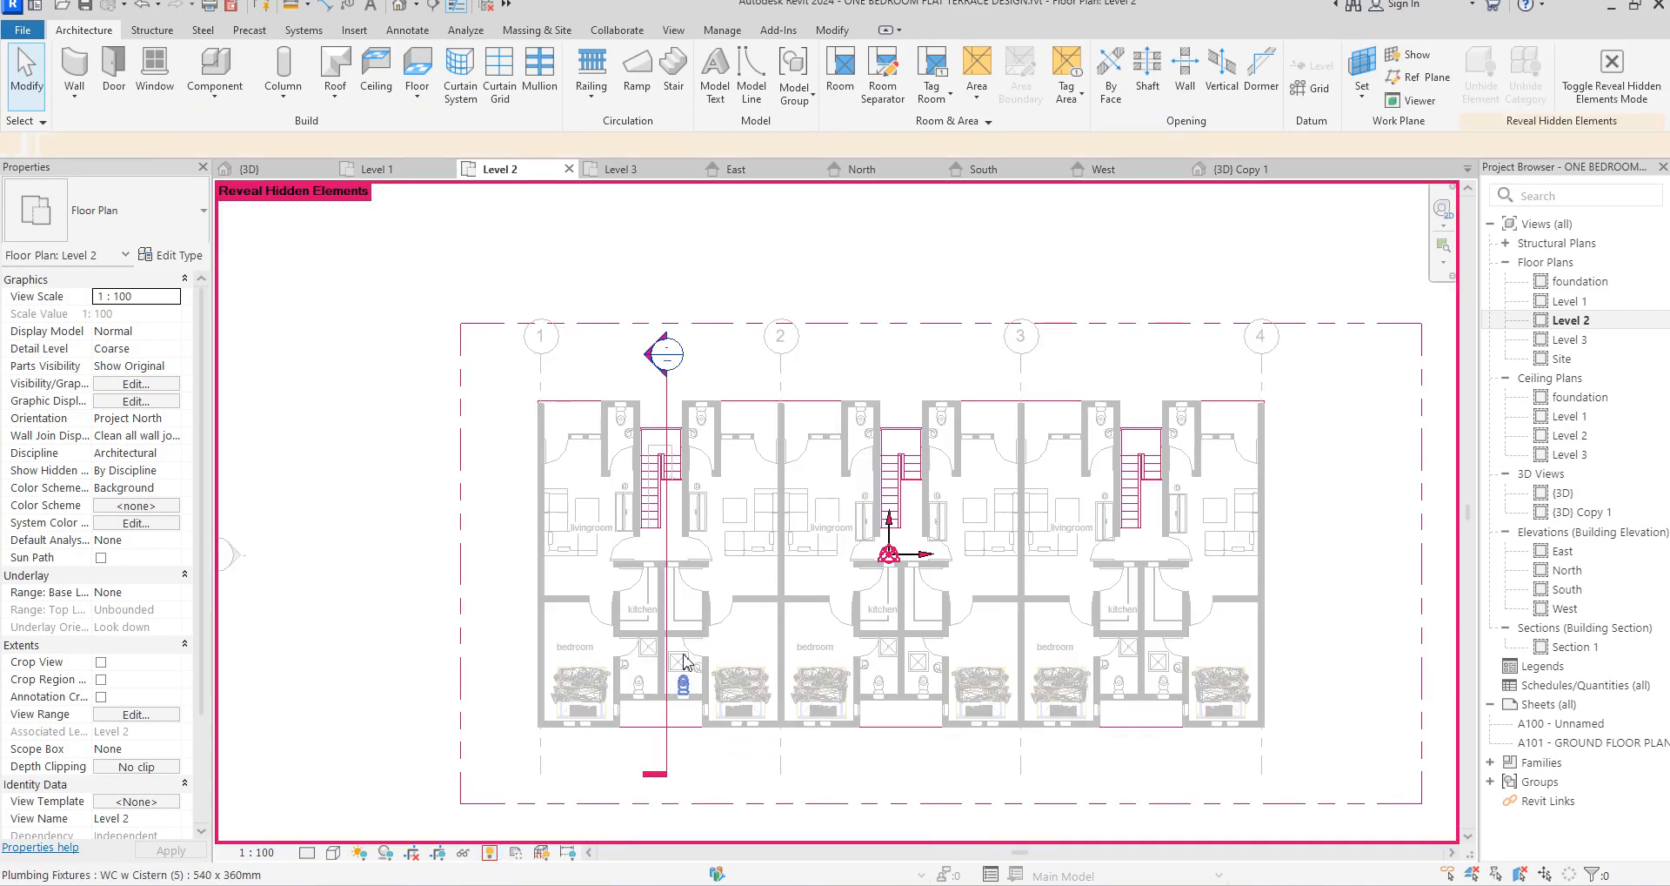
{"action": "scroll", "coordinate": [654, 475], "scroll_direction": "up", "scroll_amount": 3}
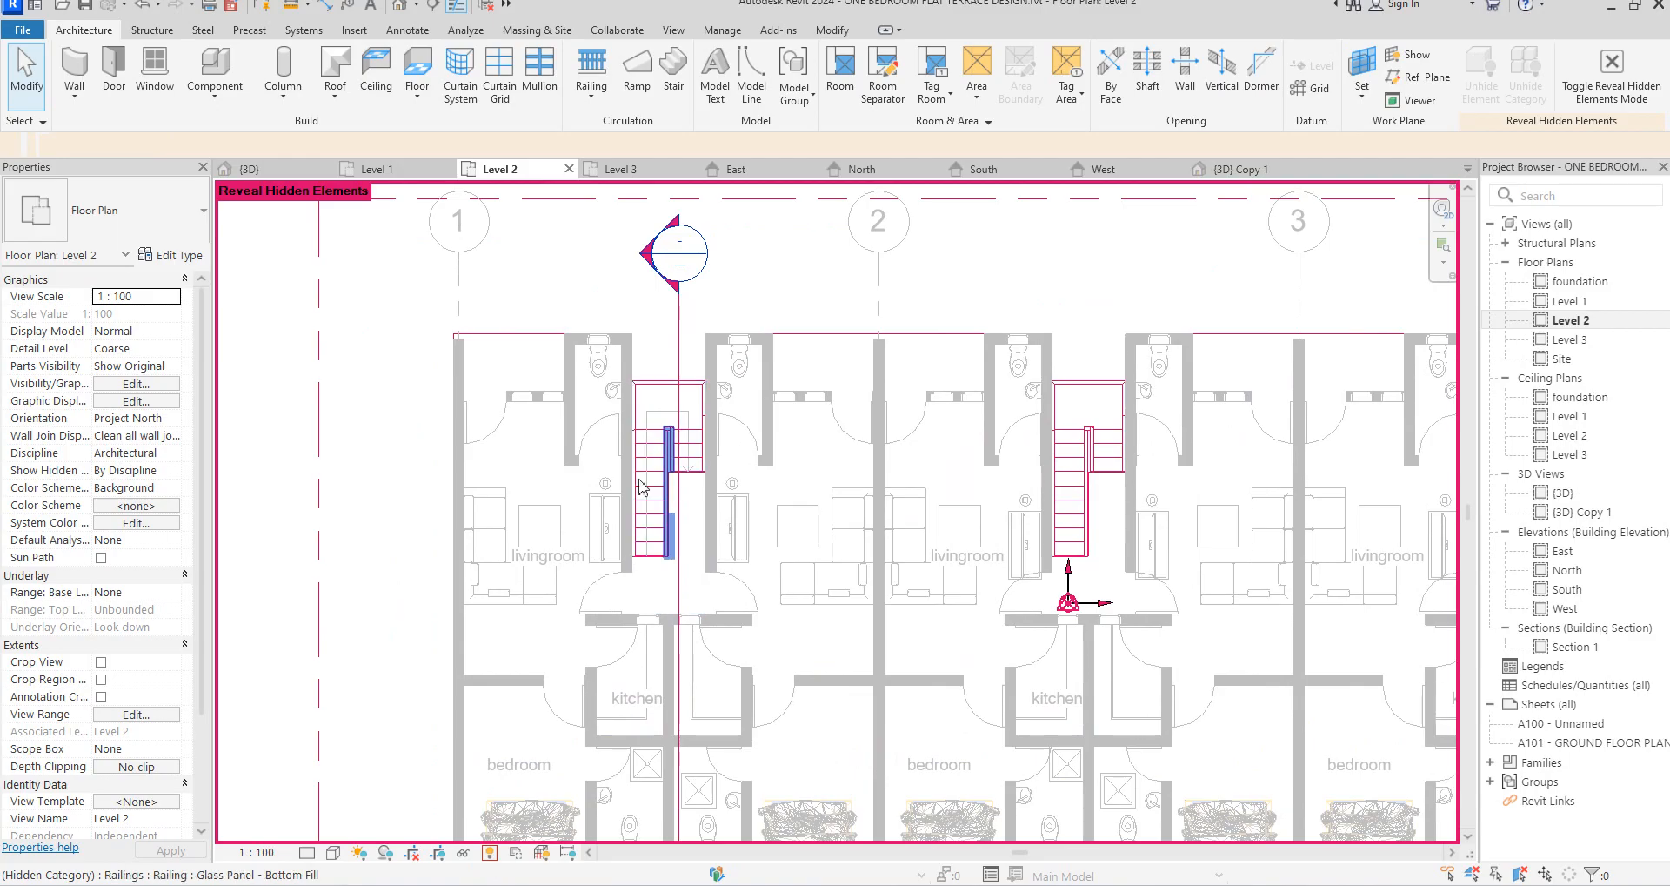
{"action": "left_click", "coordinate": [652, 487]}
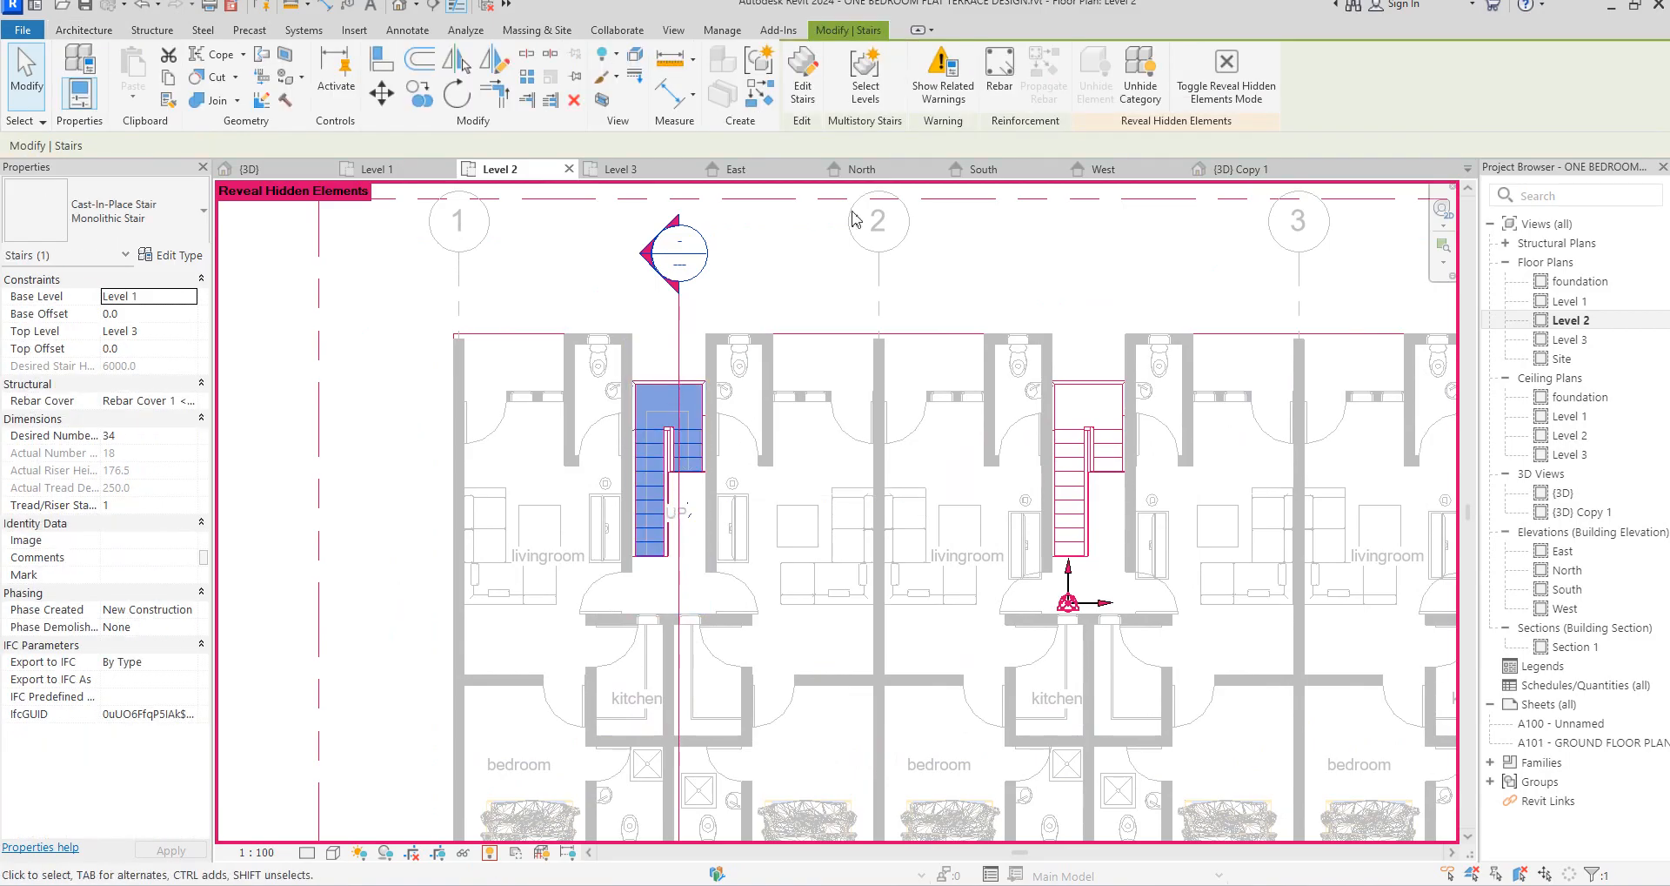
{"action": "left_click", "coordinate": [1149, 92]}
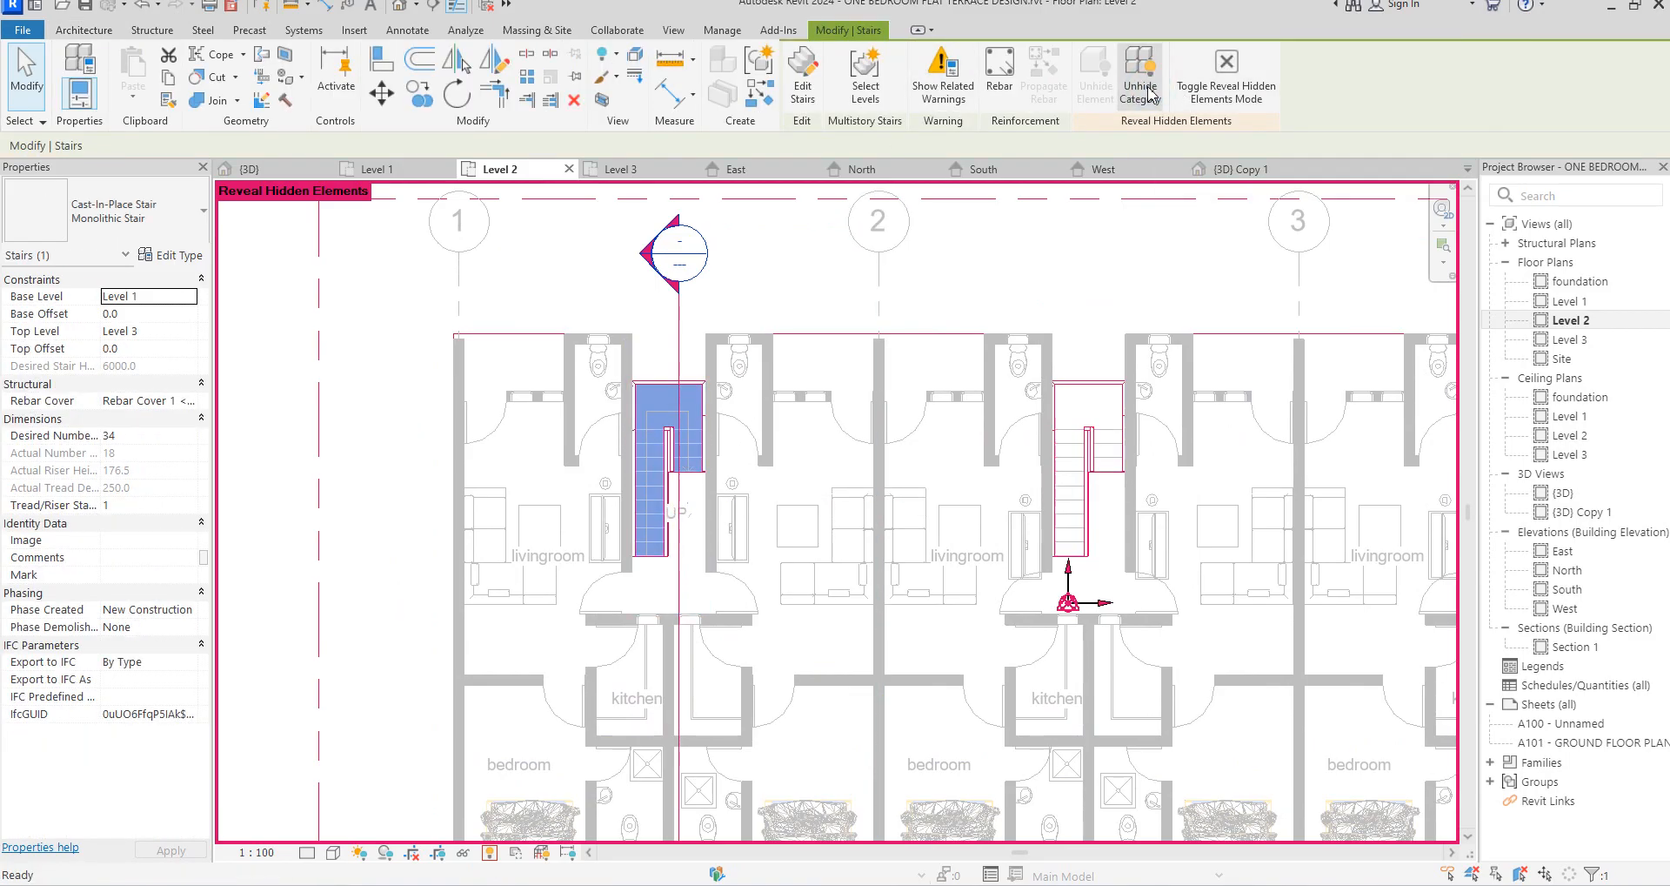
{"action": "left_click", "coordinate": [1086, 394]}
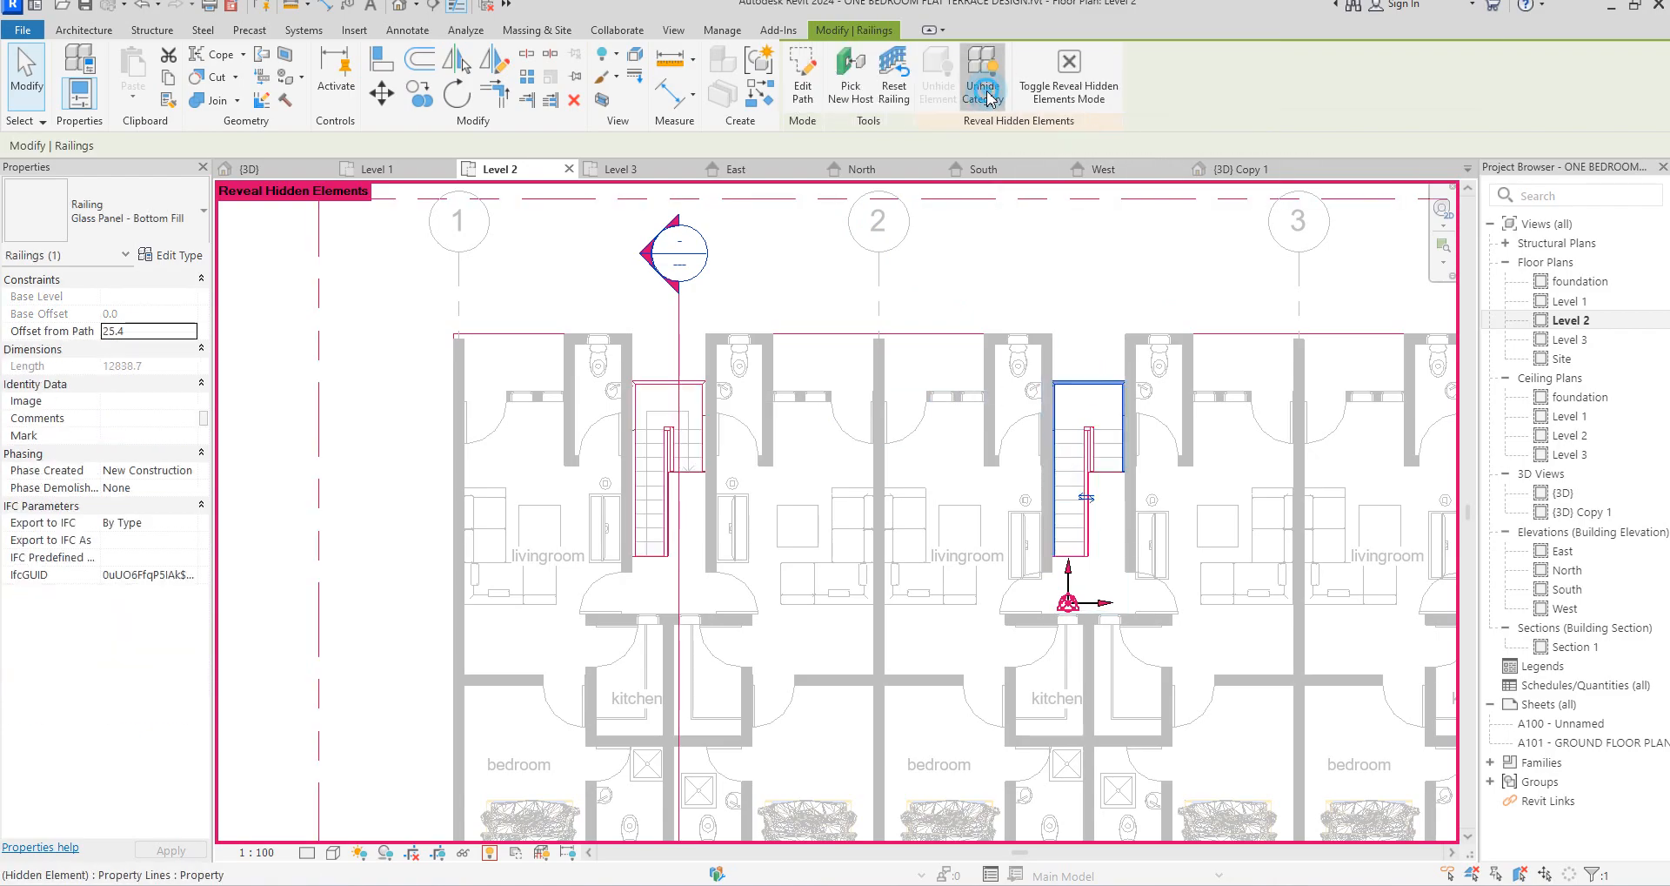
{"action": "left_click", "coordinate": [962, 261]}
Edit the Level 2 floor boundary and sketch a rectangle across the recess behind the bathrooms between grids 1 and 2
{"action": "scroll", "coordinate": [949, 261], "scroll_direction": "down", "scroll_amount": 2}
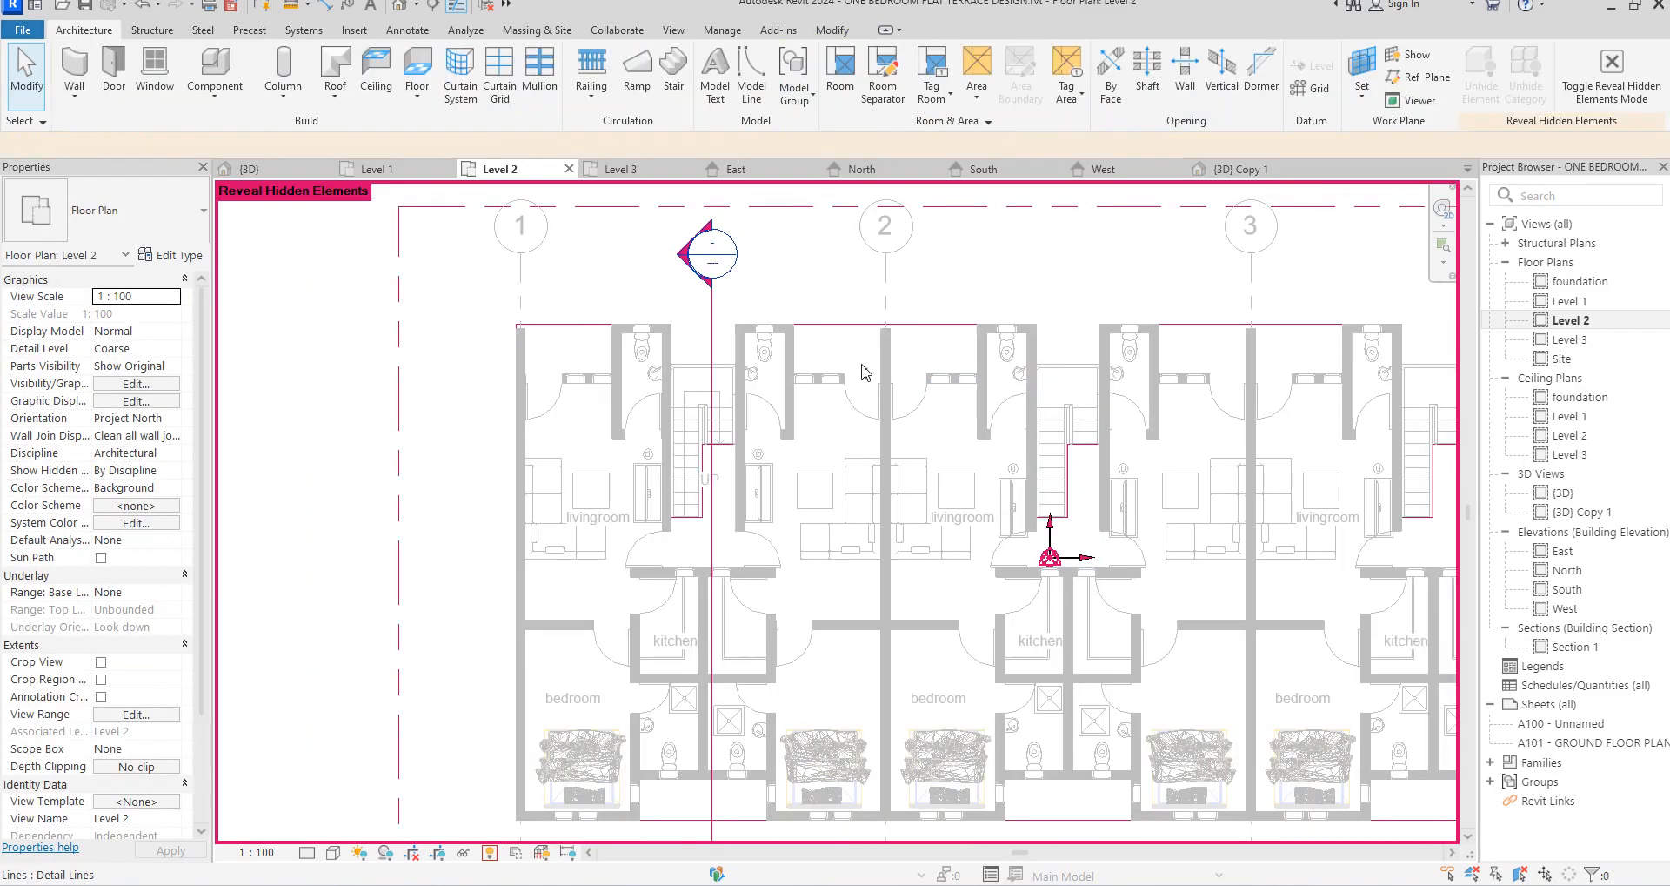
{"action": "left_click", "coordinate": [879, 321]}
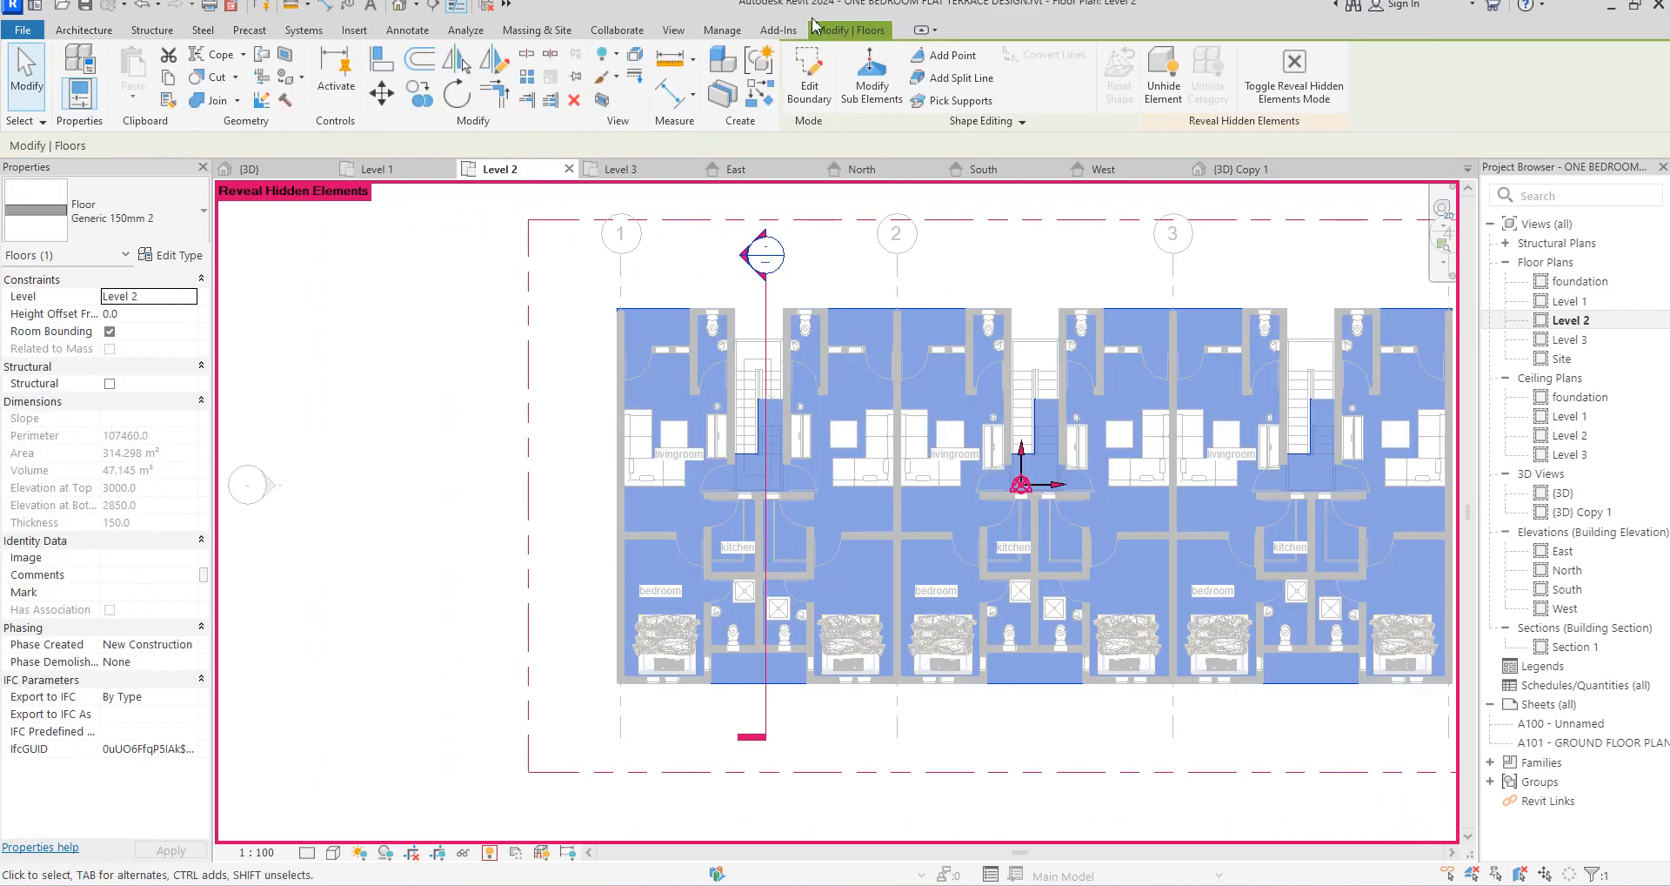
{"action": "left_click", "coordinate": [809, 79]}
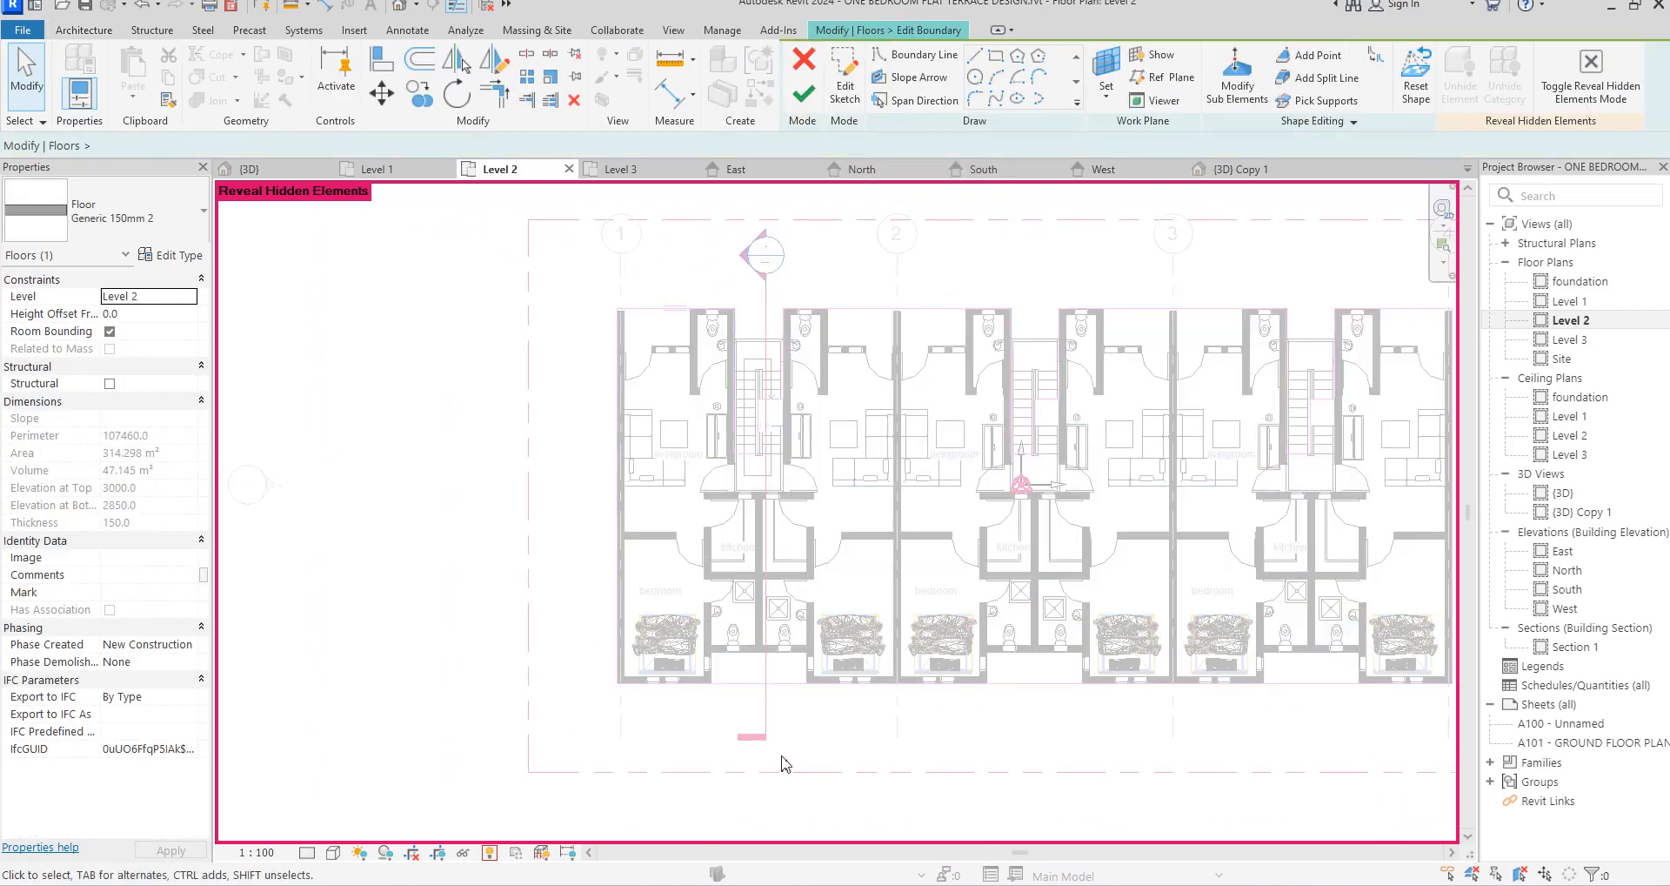
{"action": "left_click", "coordinate": [956, 61]}
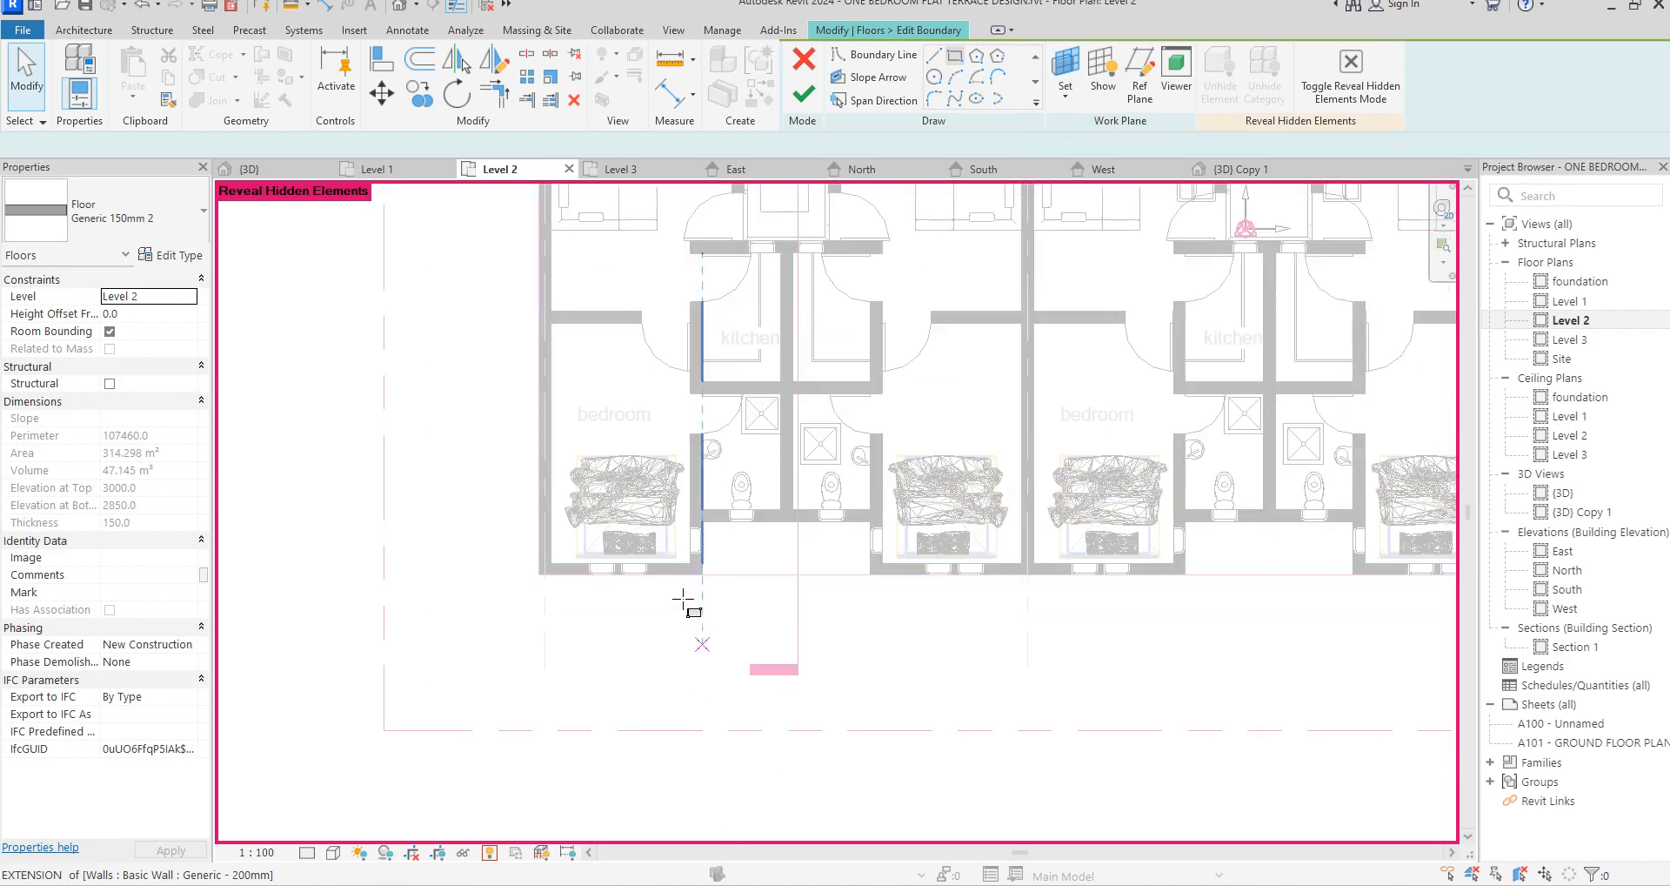
{"action": "scroll", "coordinate": [722, 488], "scroll_direction": "up", "scroll_amount": 4}
{"action": "left_click", "coordinate": [727, 452]}
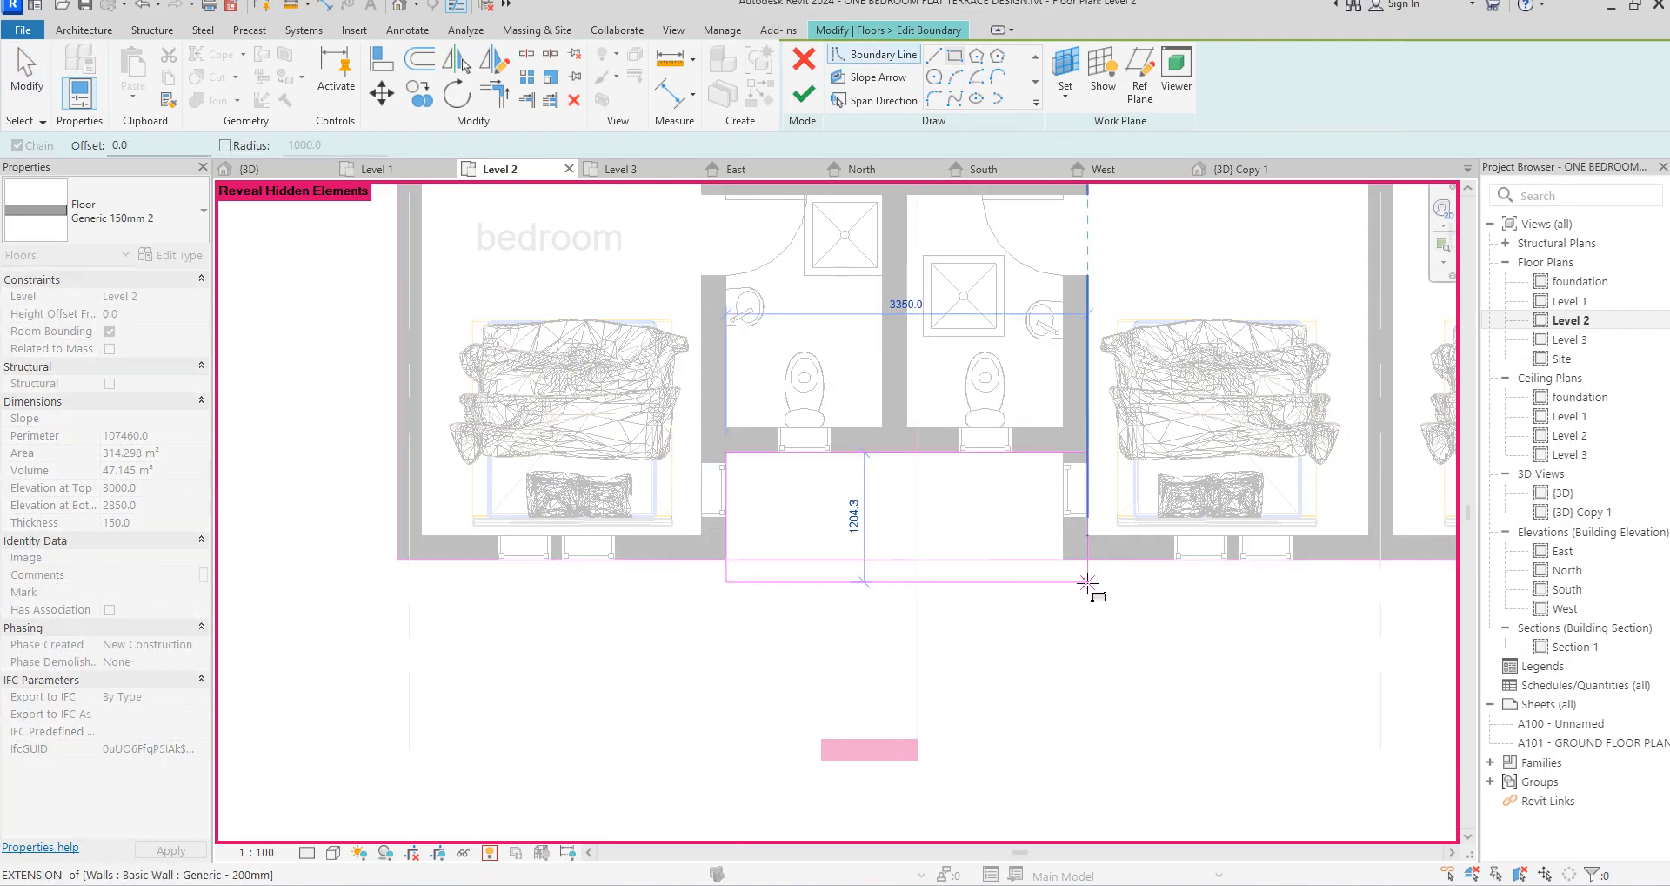
{"action": "left_click", "coordinate": [1061, 600]}
{"action": "key", "text": "Escape"}
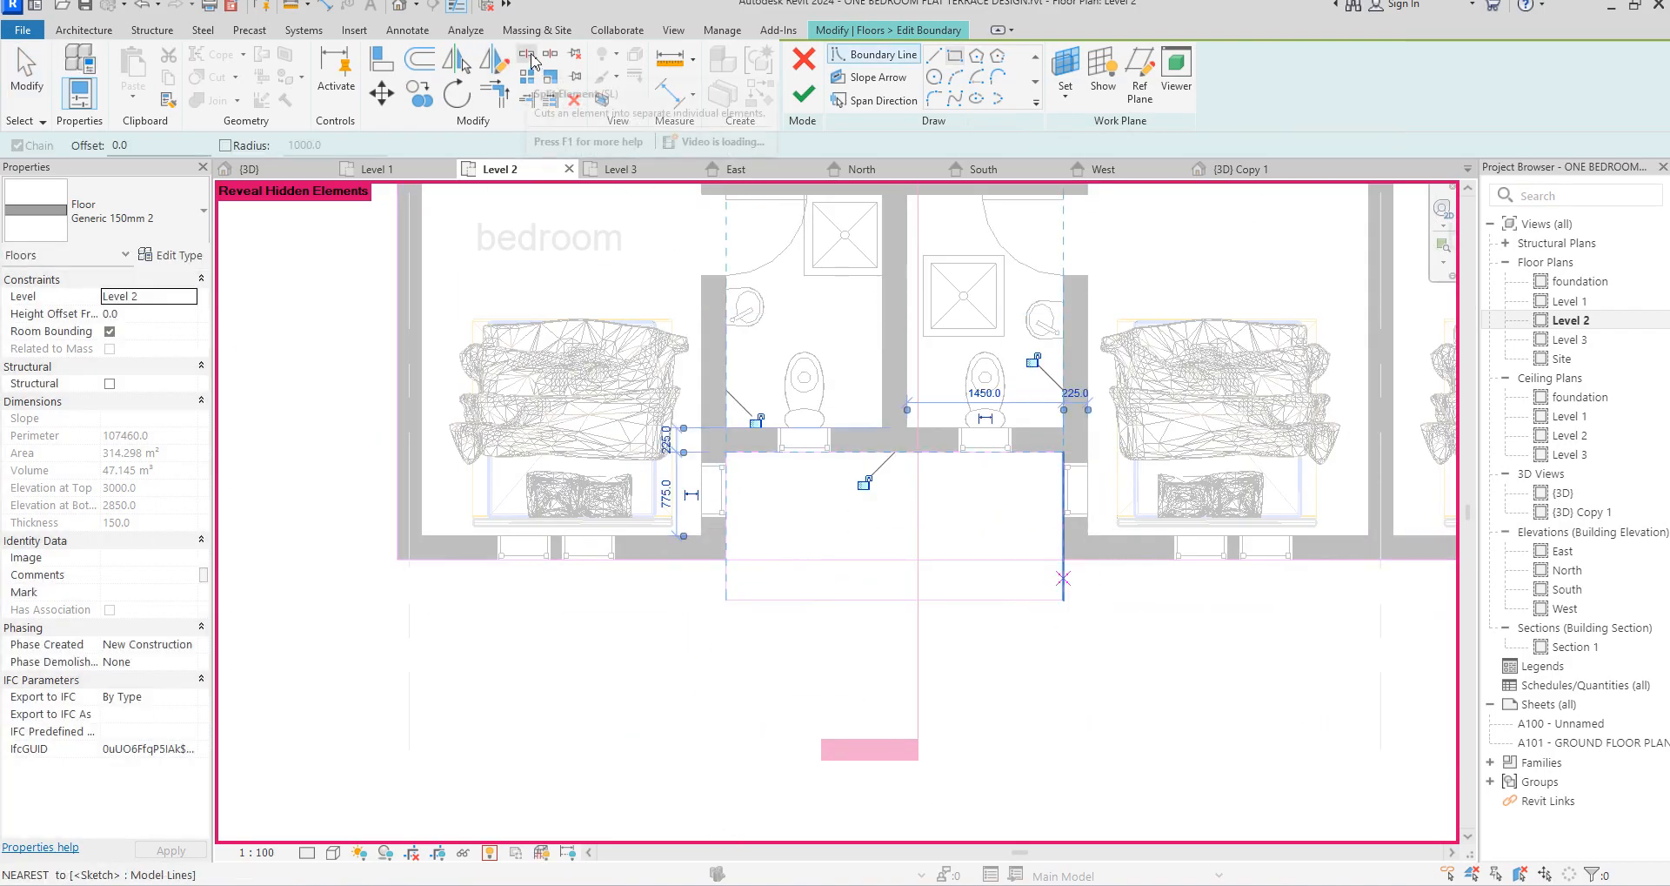
Split the floor's bedroom-side boundary line at each of the three bathroom recesses
{"action": "left_click", "coordinate": [526, 54]}
{"action": "left_click", "coordinate": [863, 560]}
{"action": "scroll", "coordinate": [1083, 589], "scroll_direction": "down", "scroll_amount": 4}
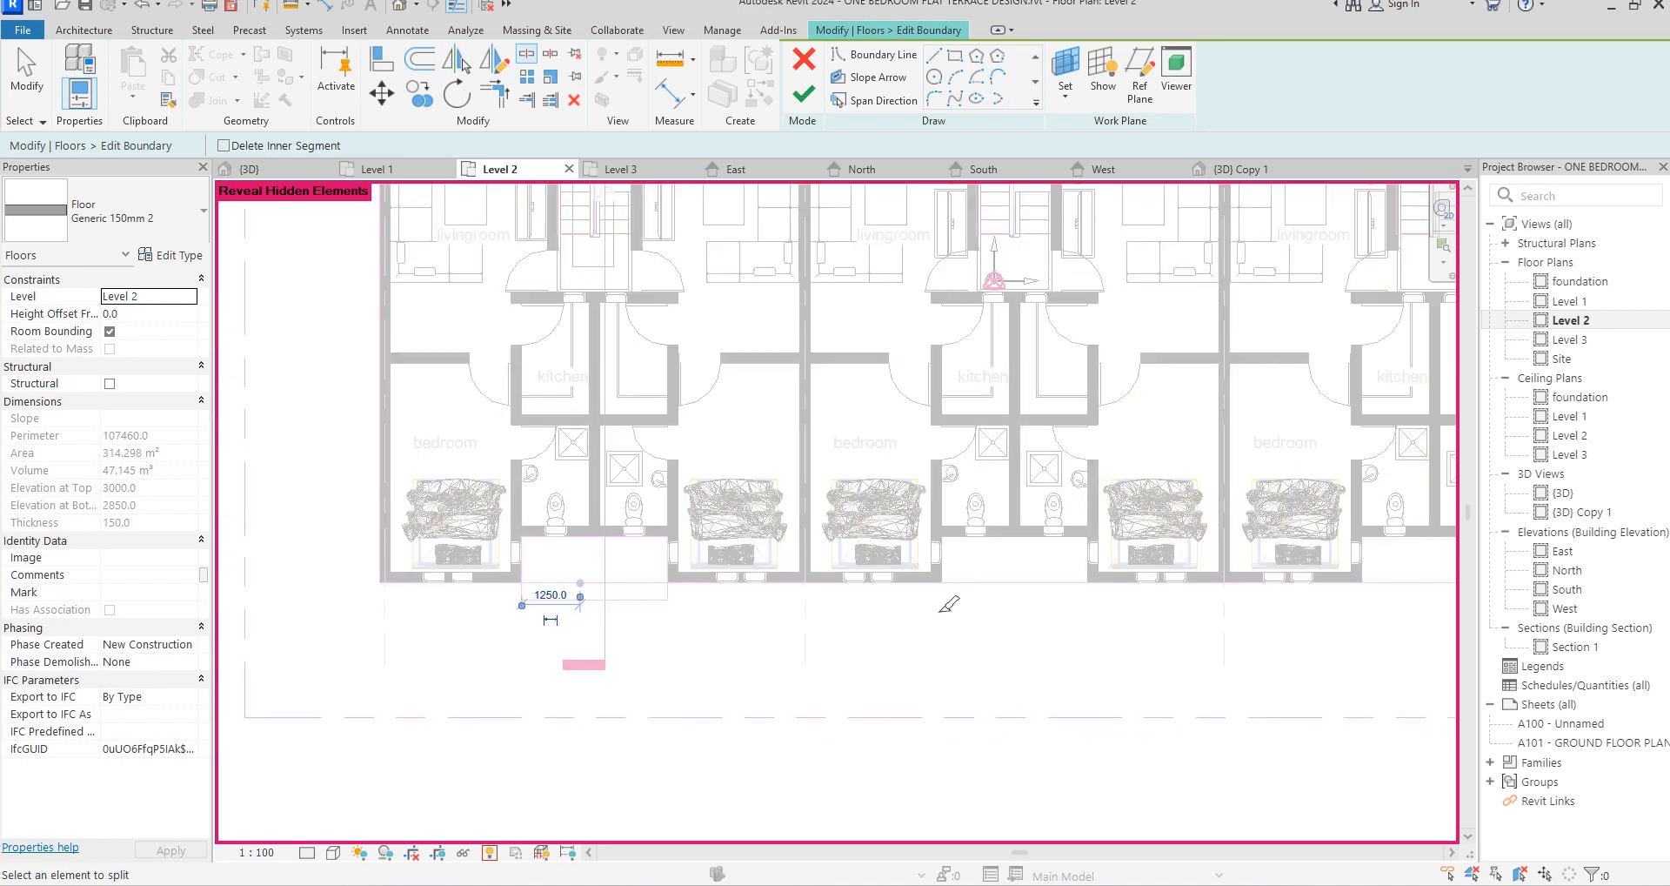
{"action": "scroll", "coordinate": [683, 607], "scroll_direction": "down", "scroll_amount": 2}
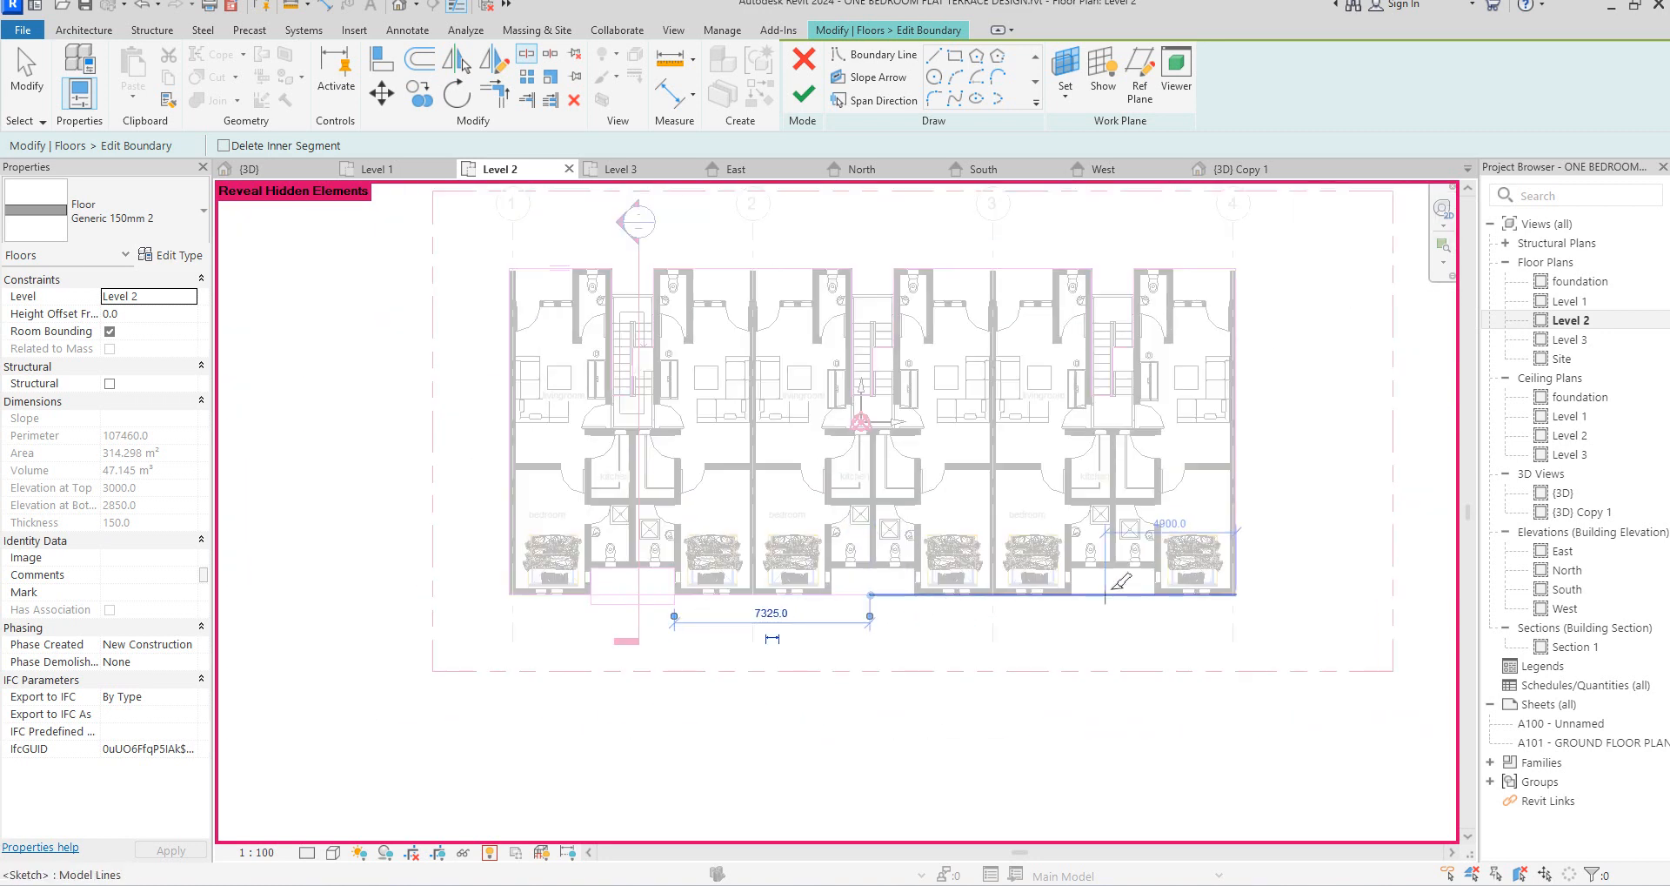
{"action": "right_click", "coordinate": [554, 634]}
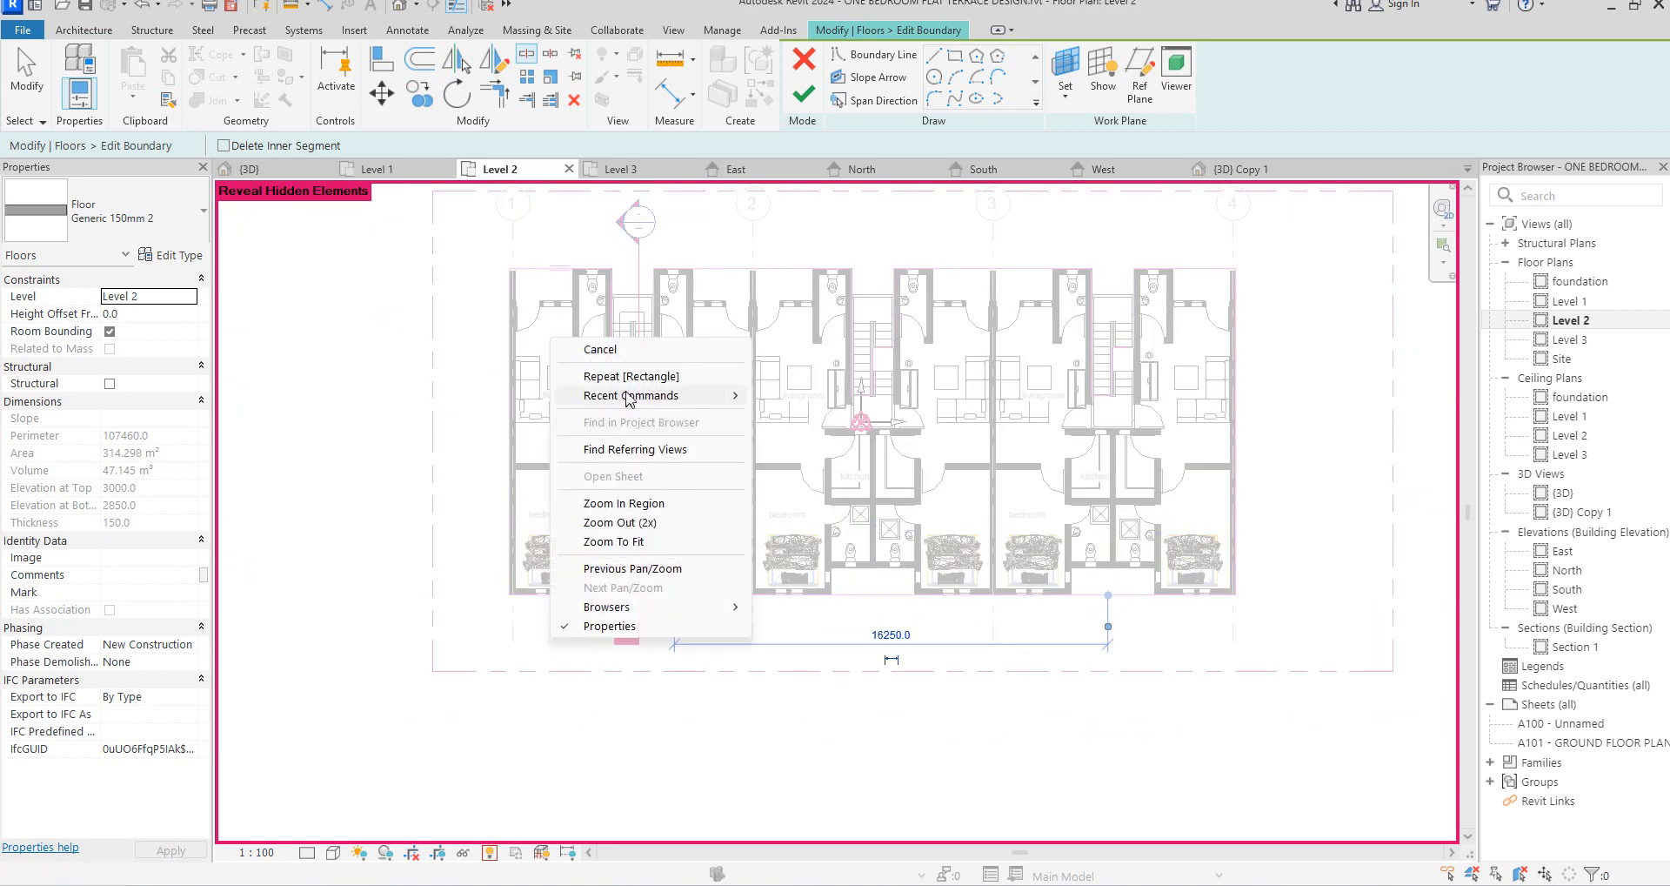
{"action": "left_click", "coordinate": [601, 349]}
{"action": "right_click", "coordinate": [550, 366]}
{"action": "left_click", "coordinate": [581, 377]}
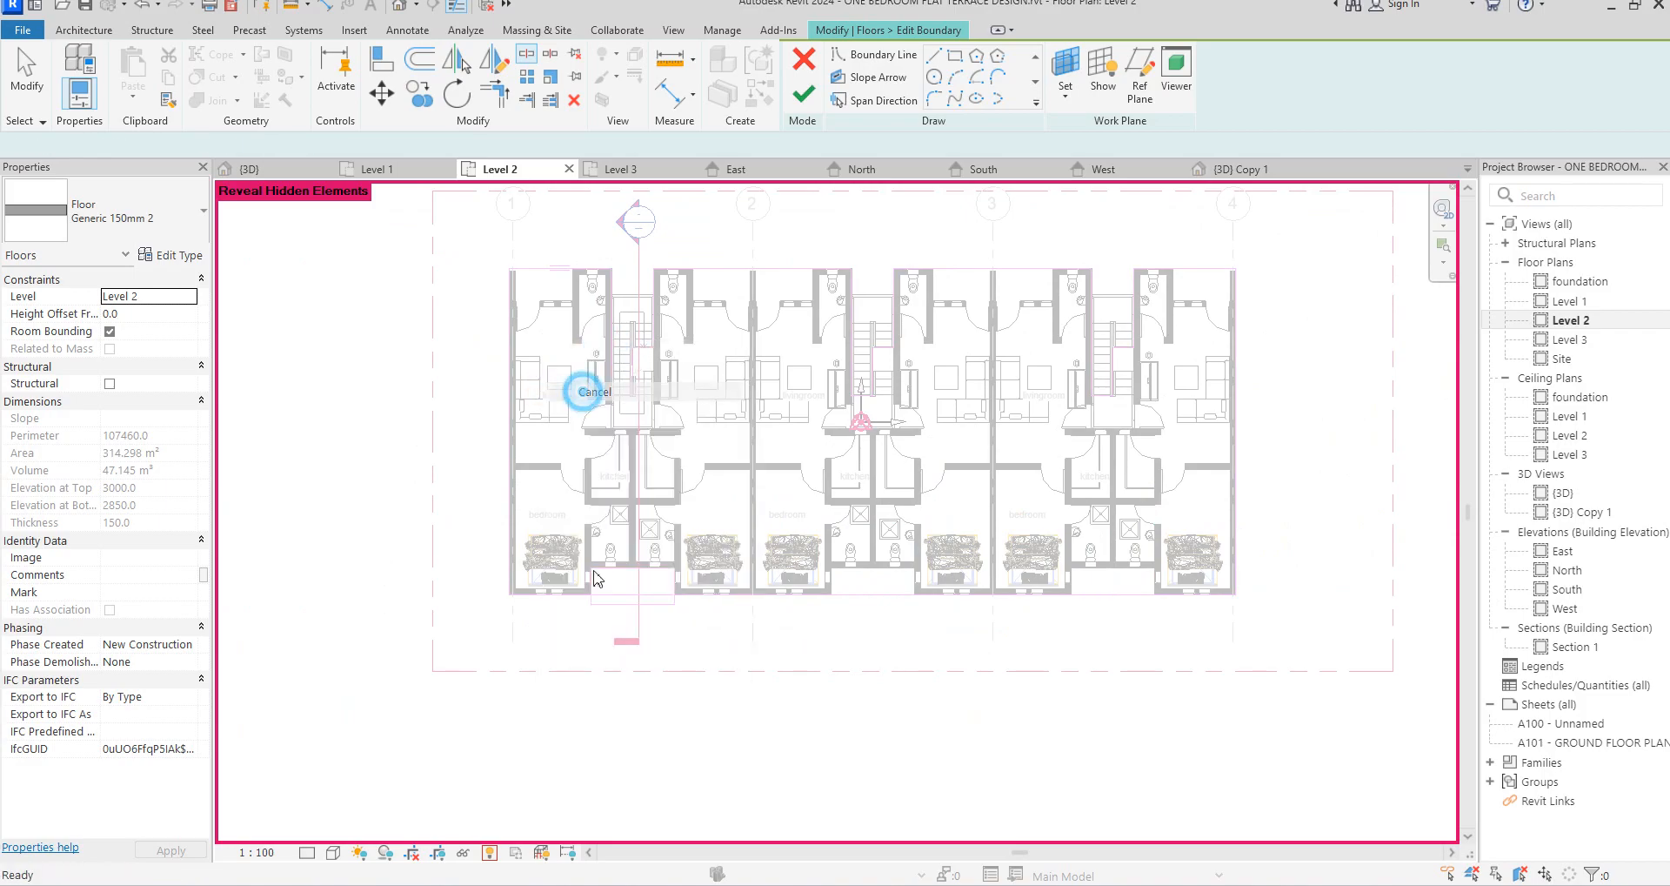
Copy the recess rectangle in the floor sketch from grid 1 to grids 2 and 3, covering the other two bathroom recesses
{"action": "scroll", "coordinate": [623, 625], "scroll_direction": "up", "scroll_amount": 2}
{"action": "scroll", "coordinate": [622, 625], "scroll_direction": "up", "scroll_amount": 3}
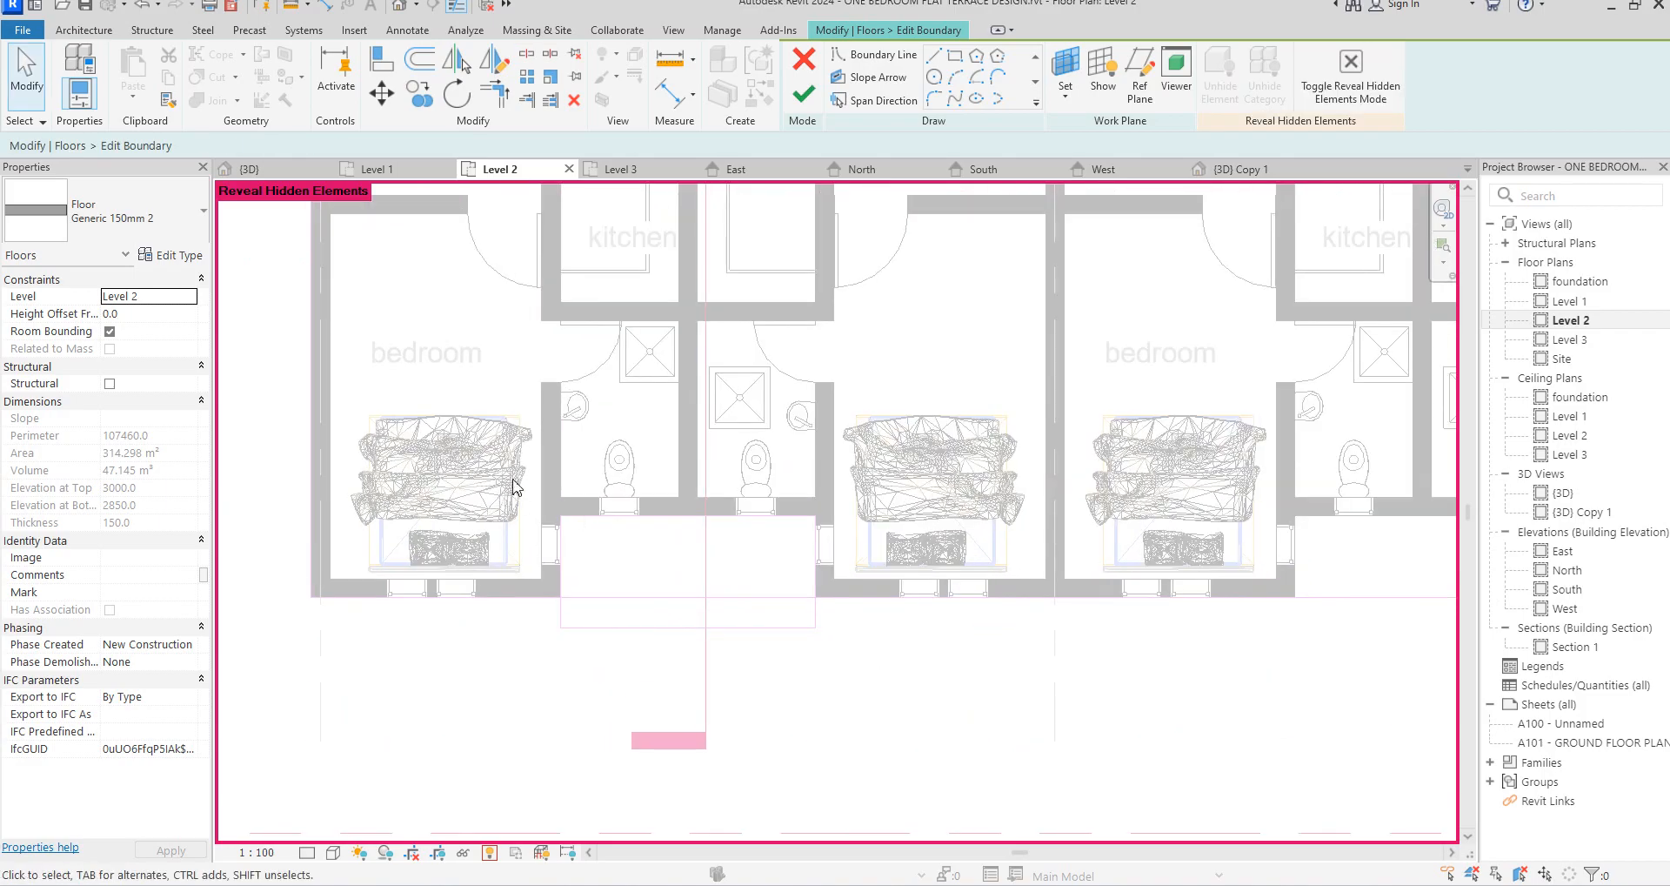
{"action": "mouse_move", "coordinate": [512, 479]}
{"action": "left_mouse_down"}
{"action": "mouse_move", "coordinate": [757, 578]}
{"action": "mouse_move", "coordinate": [856, 652]}
{"action": "mouse_move", "coordinate": [832, 652]}
{"action": "left_mouse_up"}
{"action": "scroll", "coordinate": [261, 287], "scroll_direction": "down", "scroll_amount": 3}
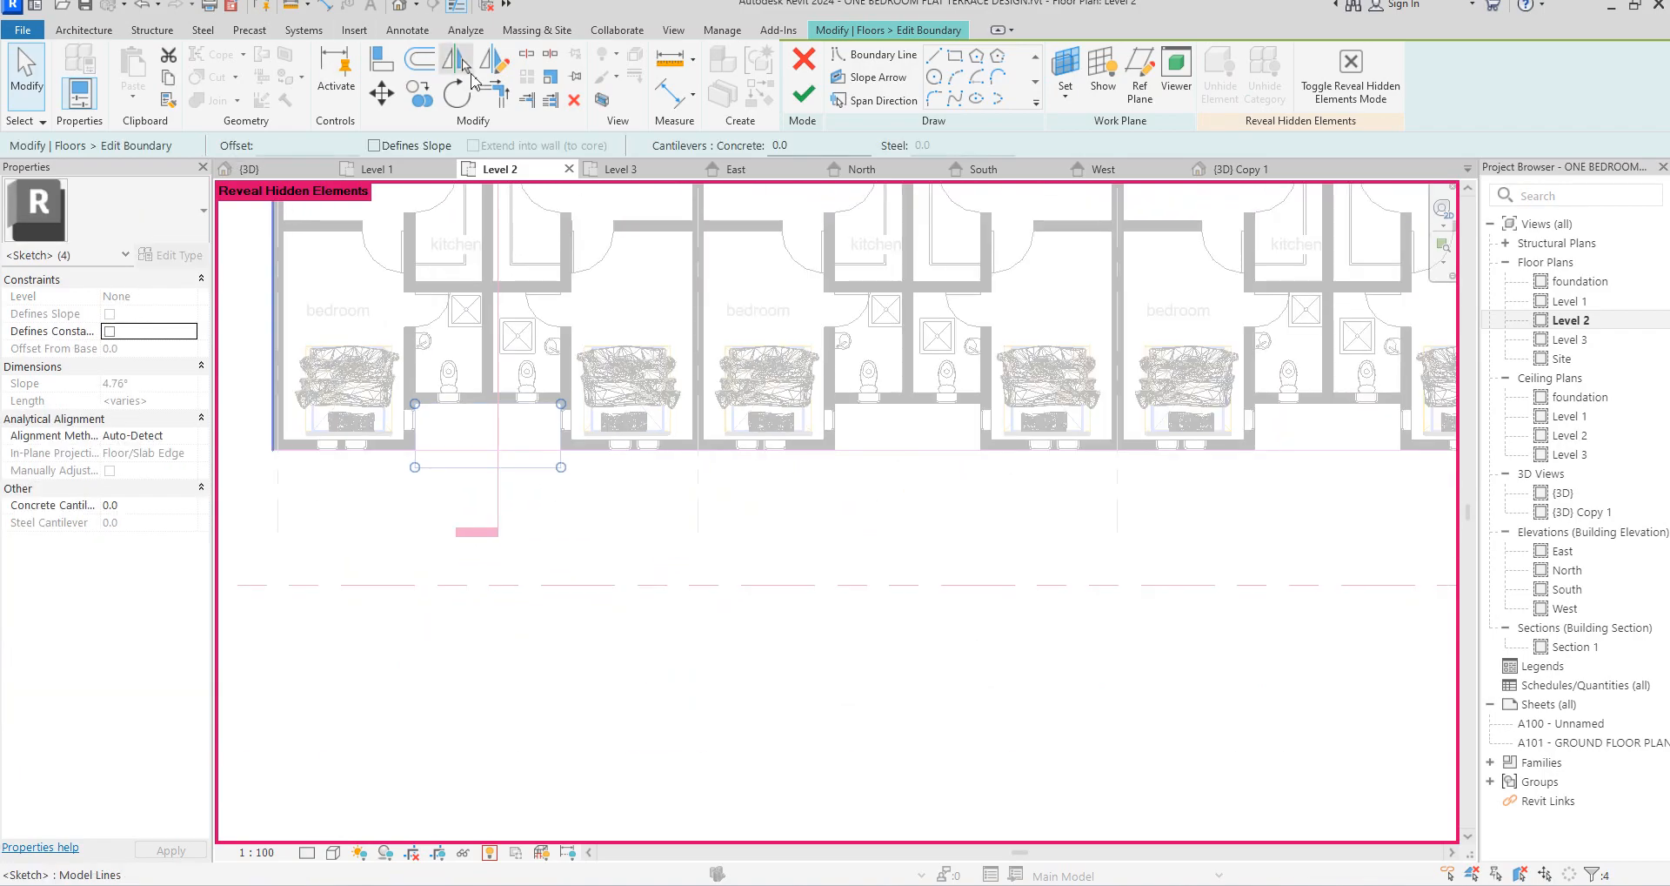
{"action": "left_click", "coordinate": [419, 93]}
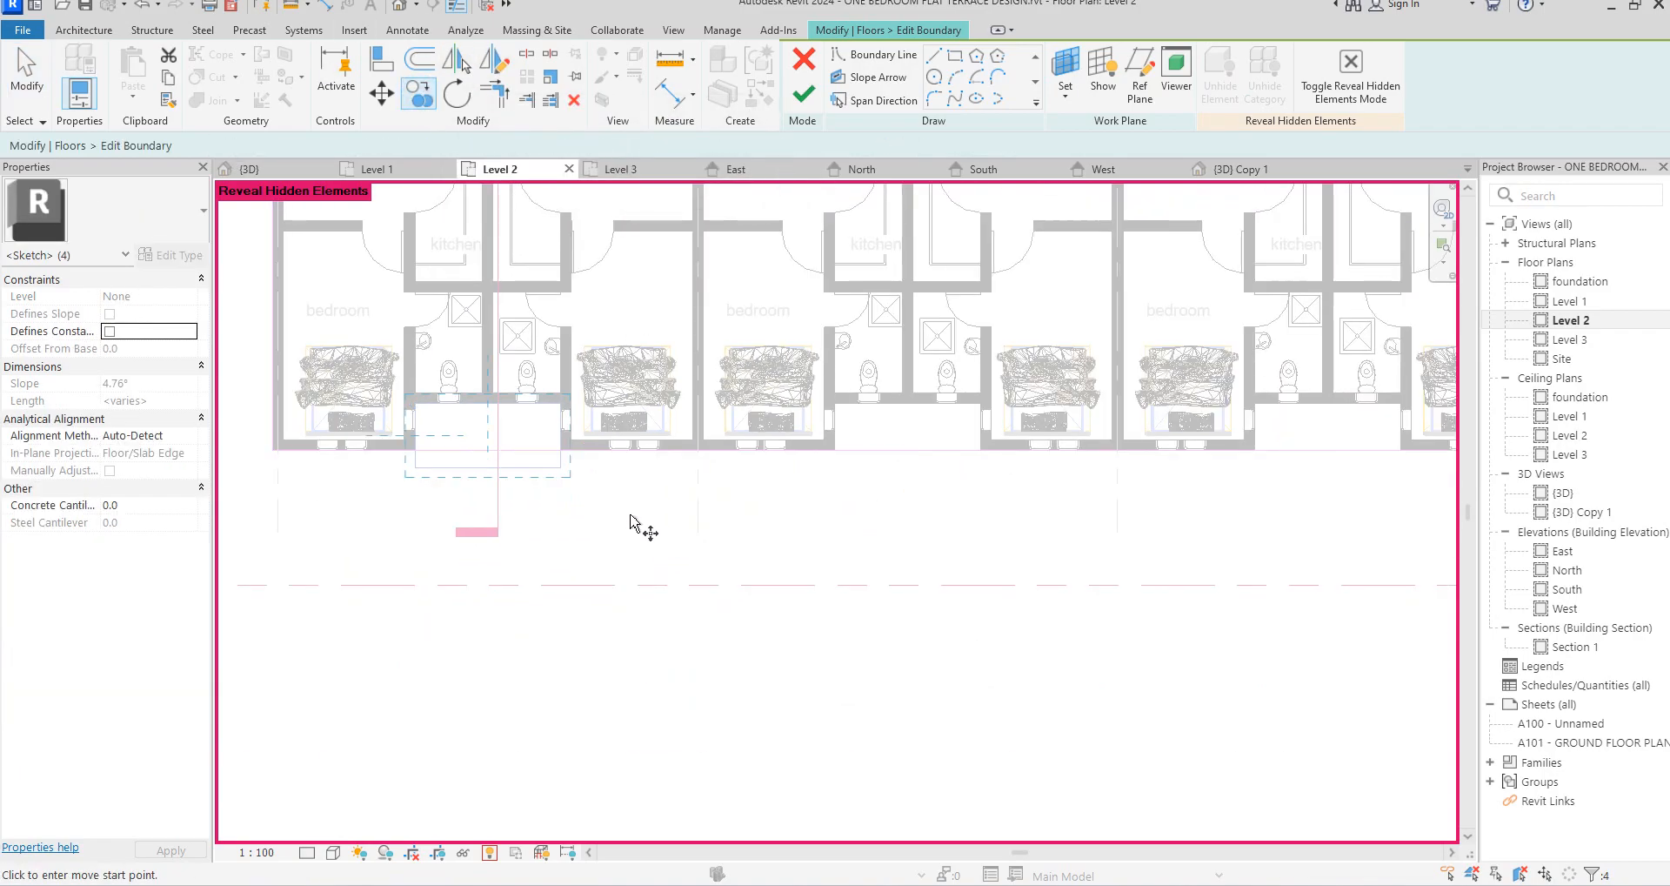
{"action": "scroll", "coordinate": [618, 501], "scroll_direction": "down", "scroll_amount": 2}
{"action": "left_click", "coordinate": [430, 526]}
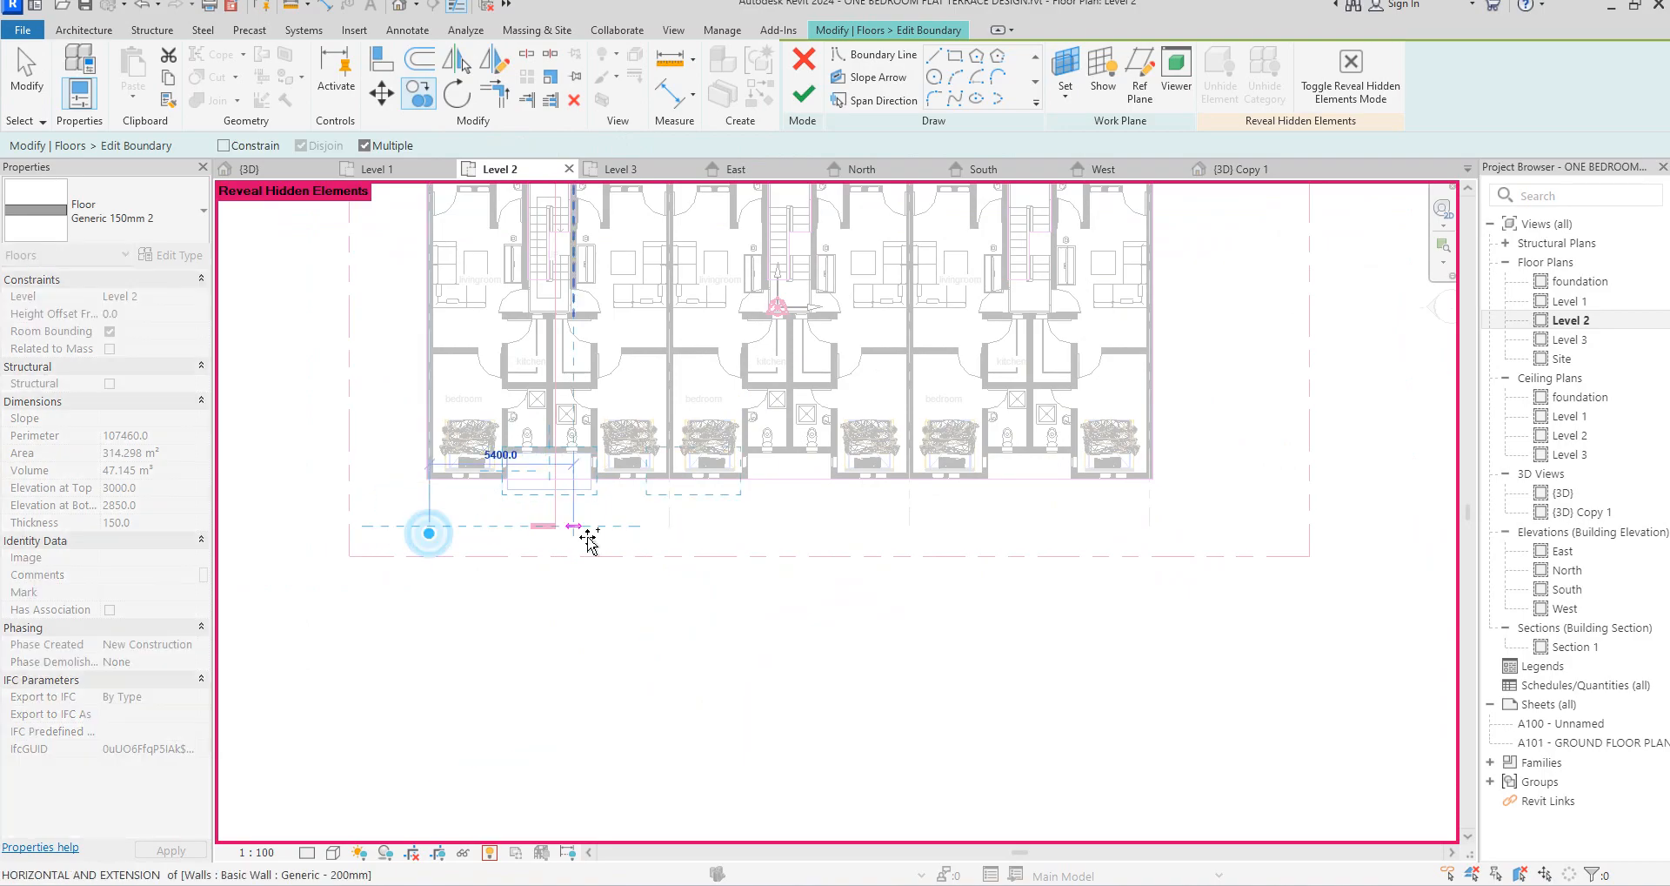
{"action": "left_click", "coordinate": [670, 527]}
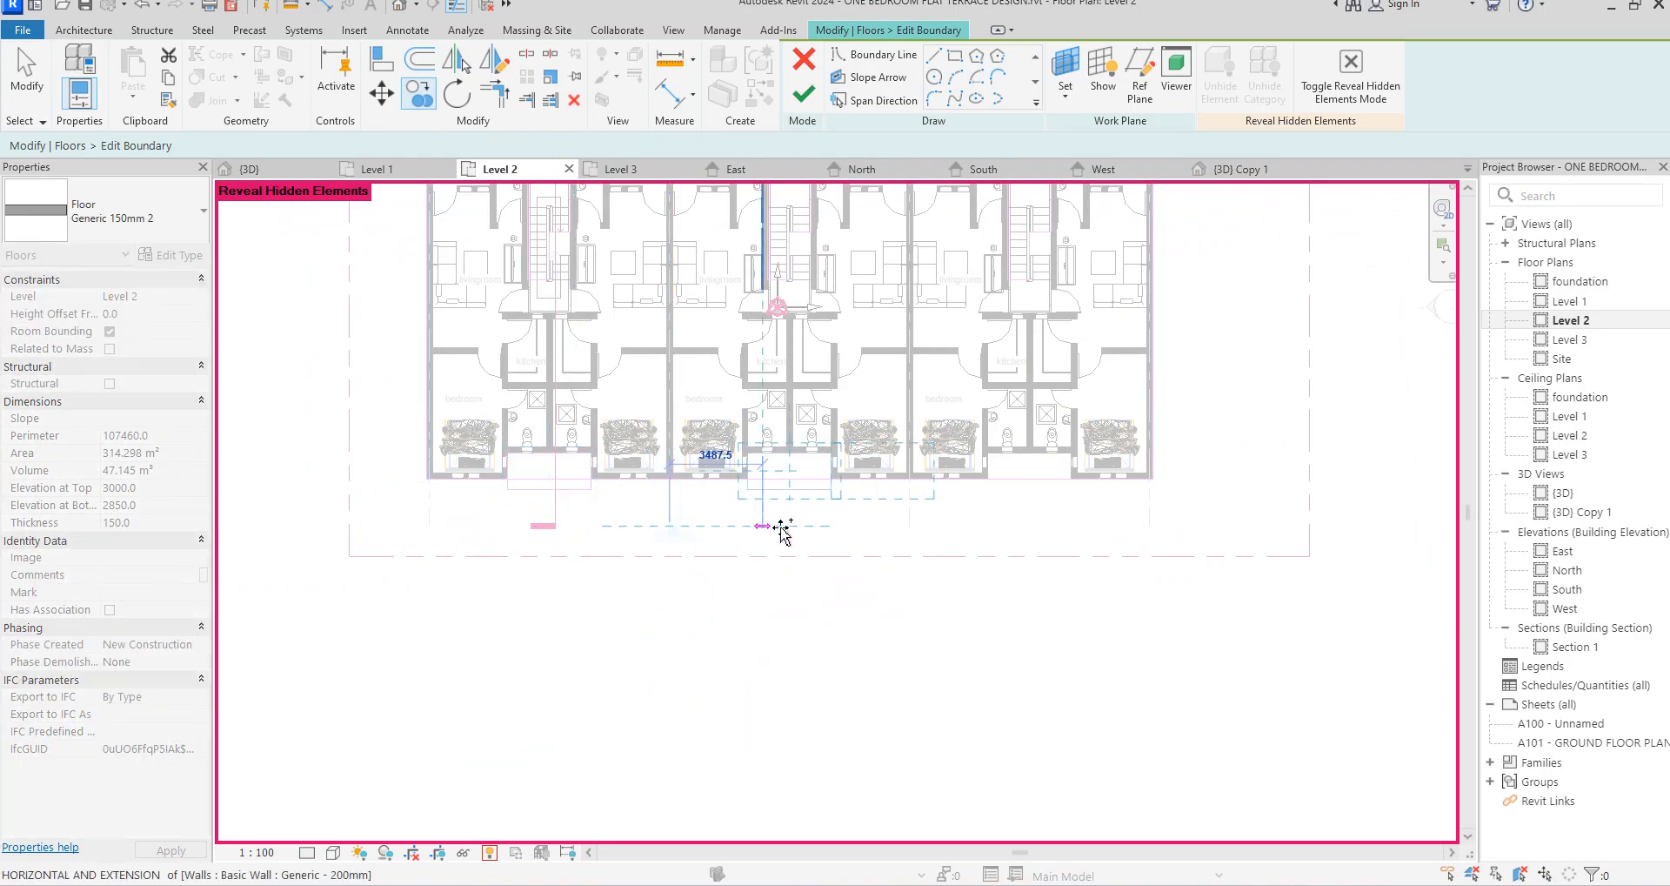
{"action": "left_click", "coordinate": [915, 523]}
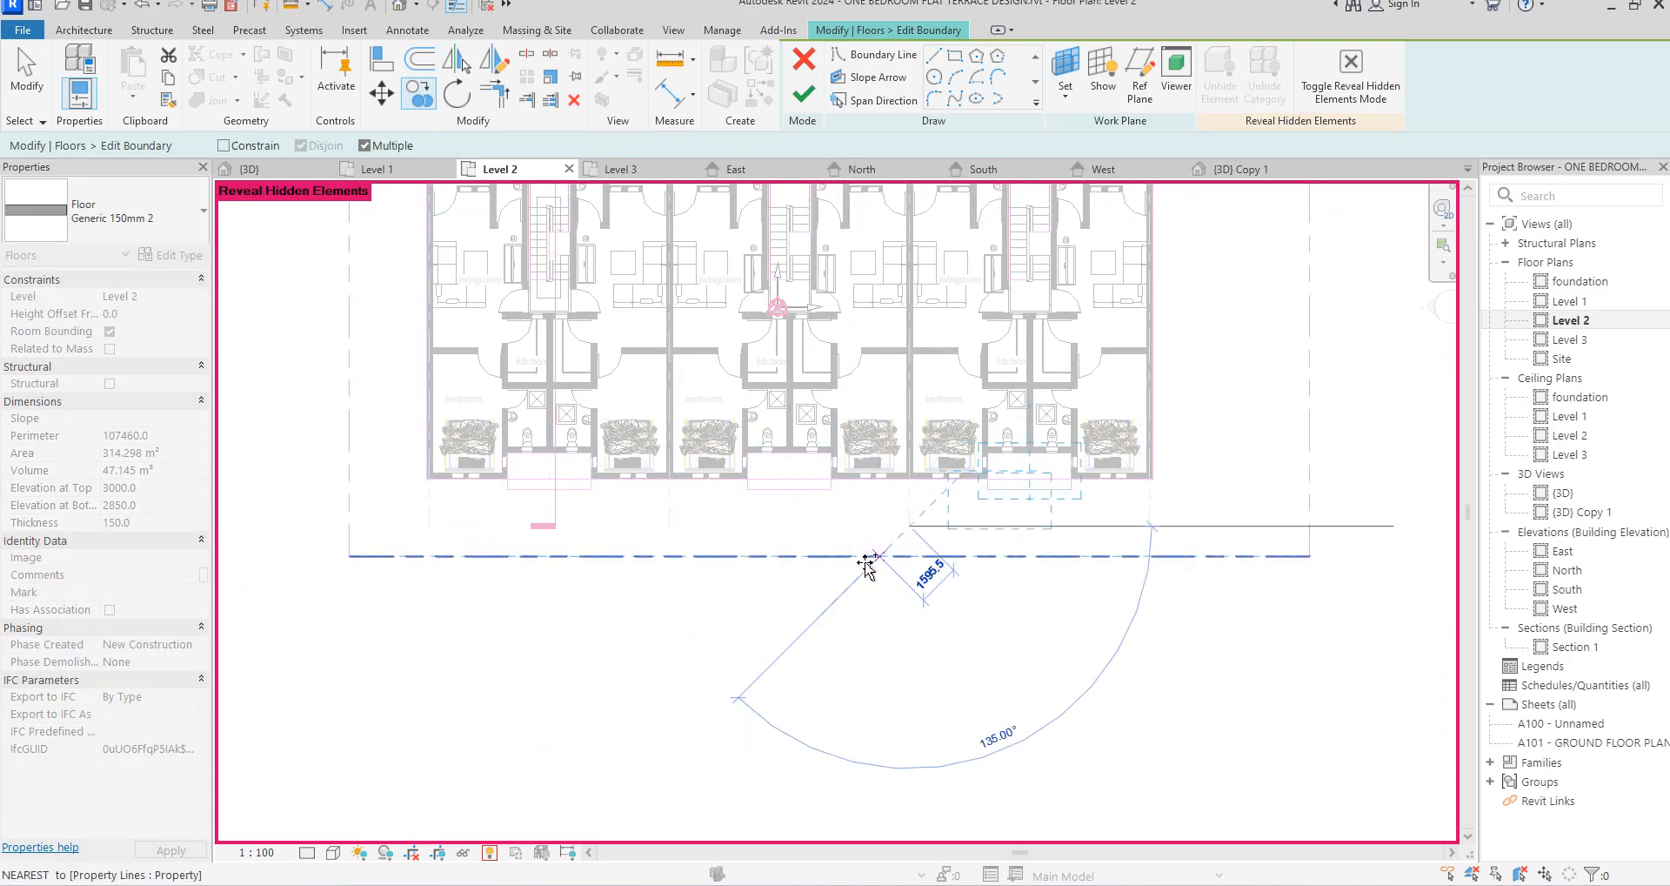
{"action": "right_click", "coordinate": [865, 560]}
{"action": "left_click", "coordinate": [932, 249]}
Trim the floor boundary into corners on both sides of the bathroom recess between grids 1 and 2
{"action": "scroll", "coordinate": [557, 516], "scroll_direction": "up", "scroll_amount": 2}
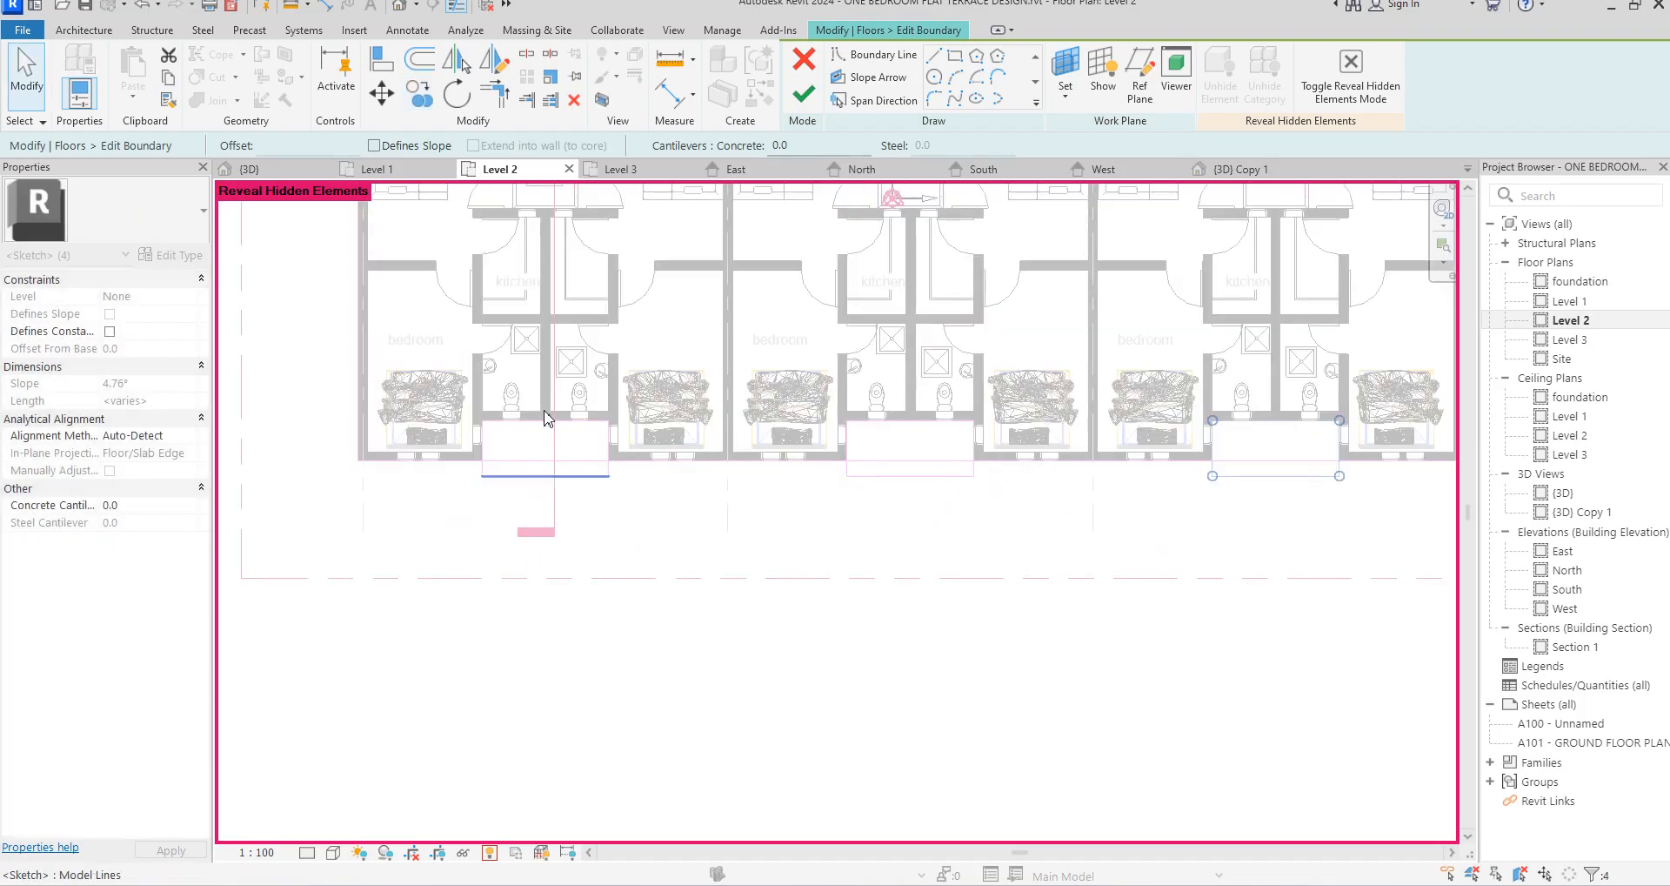
{"action": "left_click", "coordinate": [510, 92]}
{"action": "scroll", "coordinate": [611, 387], "scroll_direction": "up", "scroll_amount": 3}
{"action": "left_click", "coordinate": [657, 550]}
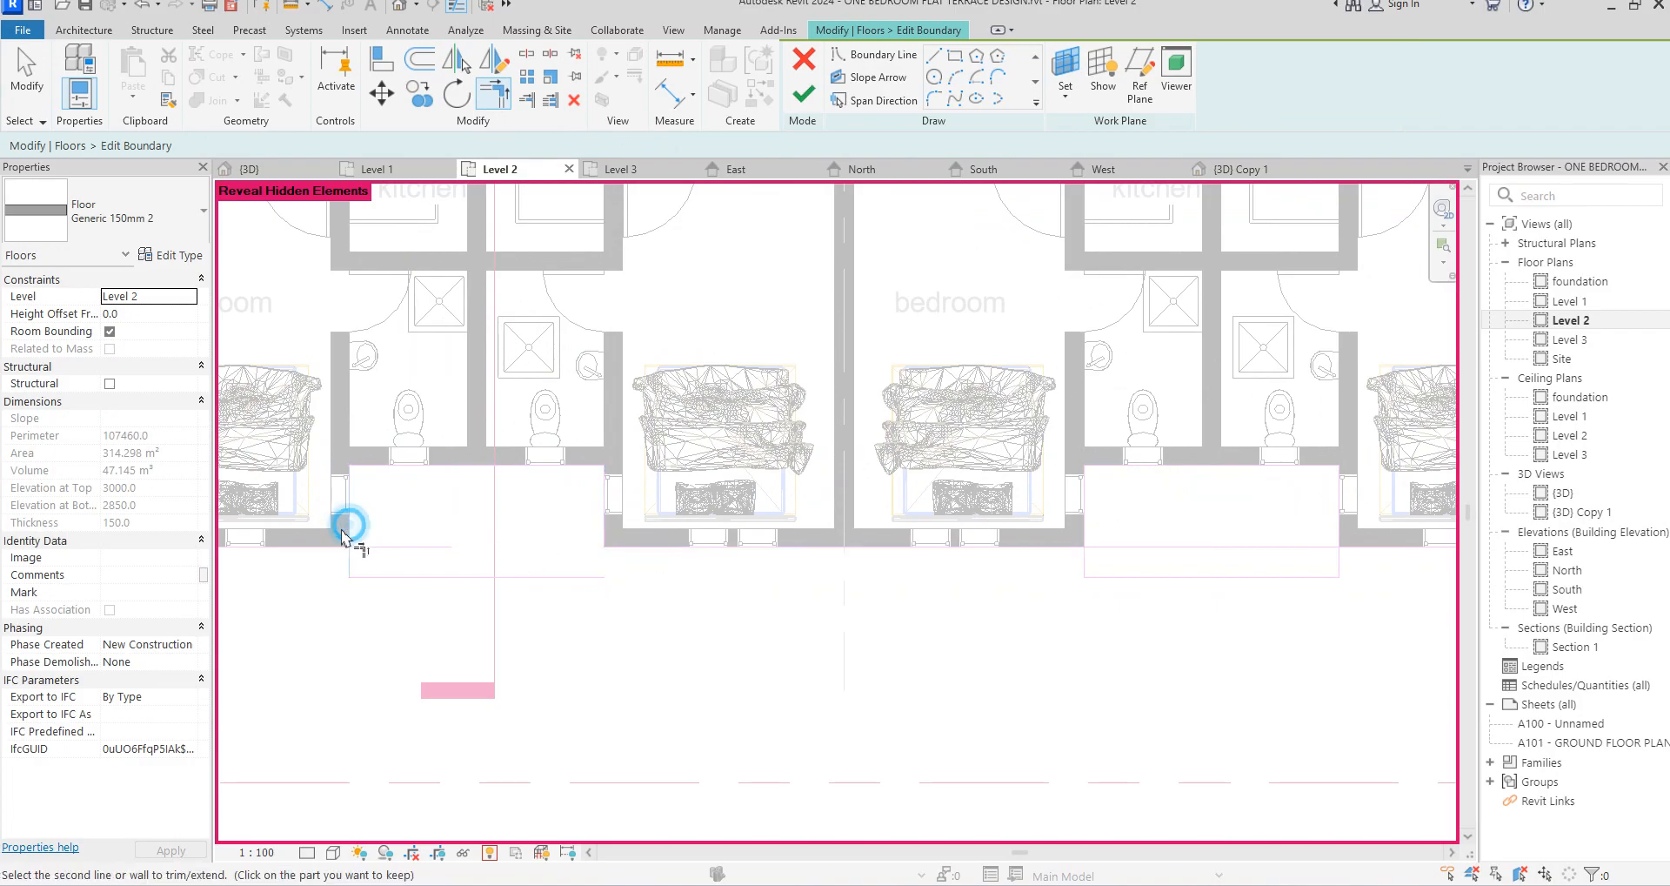
{"action": "left_click", "coordinate": [318, 552]}
Trim the floor boundary into corners on both sides of the bathroom recess between grids 2 and 3
{"action": "scroll", "coordinate": [417, 517], "scroll_direction": "down", "scroll_amount": 3}
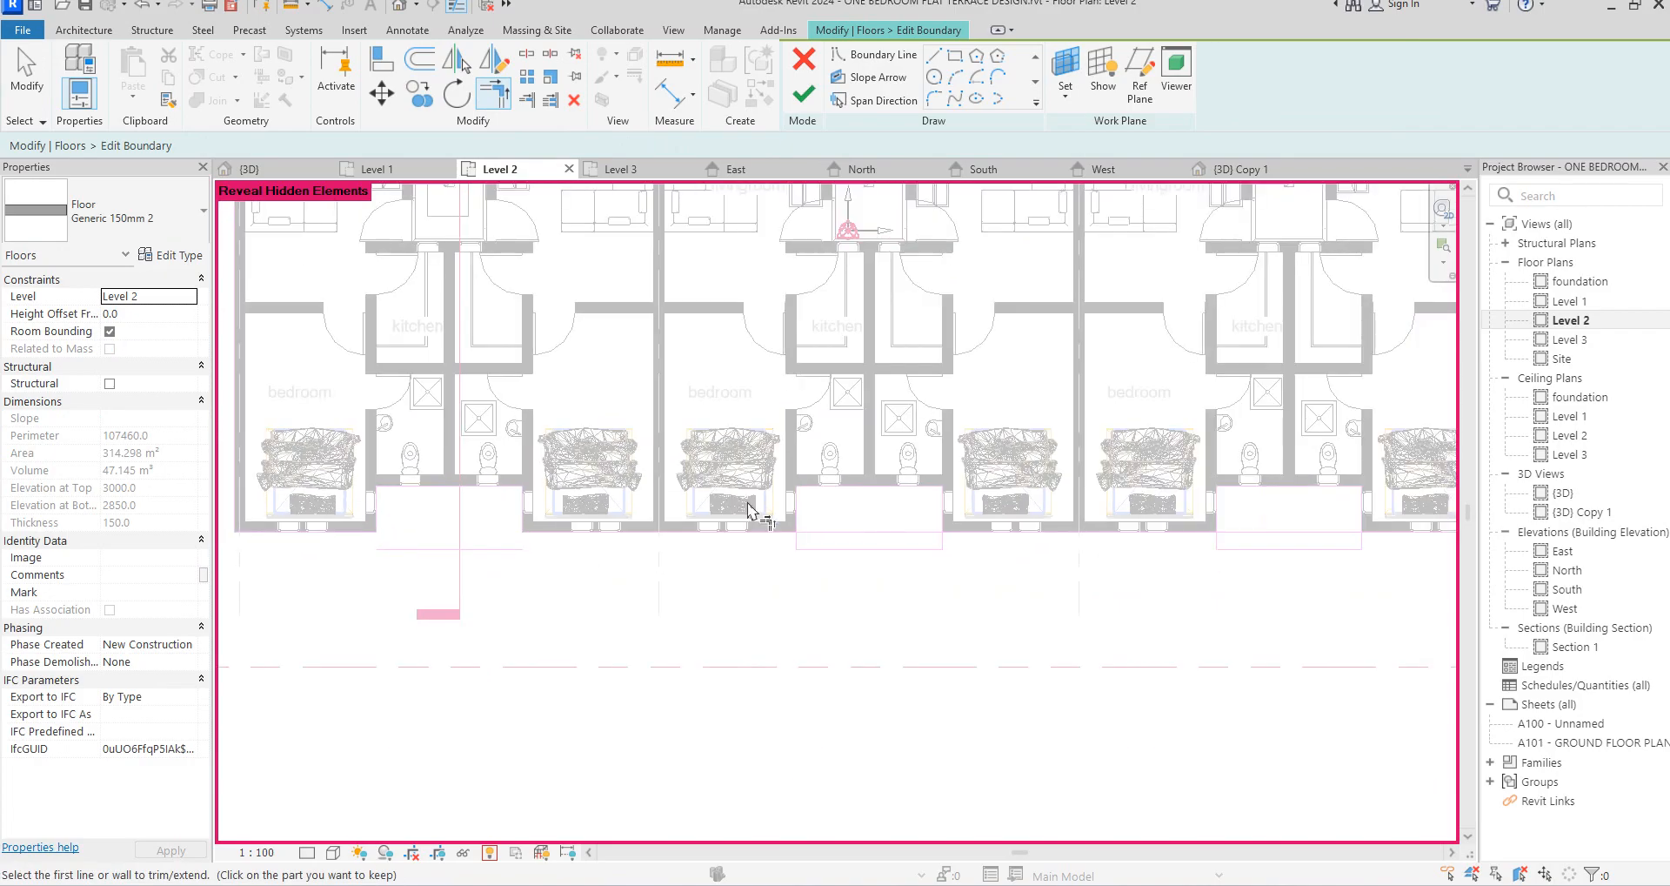
{"action": "scroll", "coordinate": [735, 500], "scroll_direction": "up", "scroll_amount": 2}
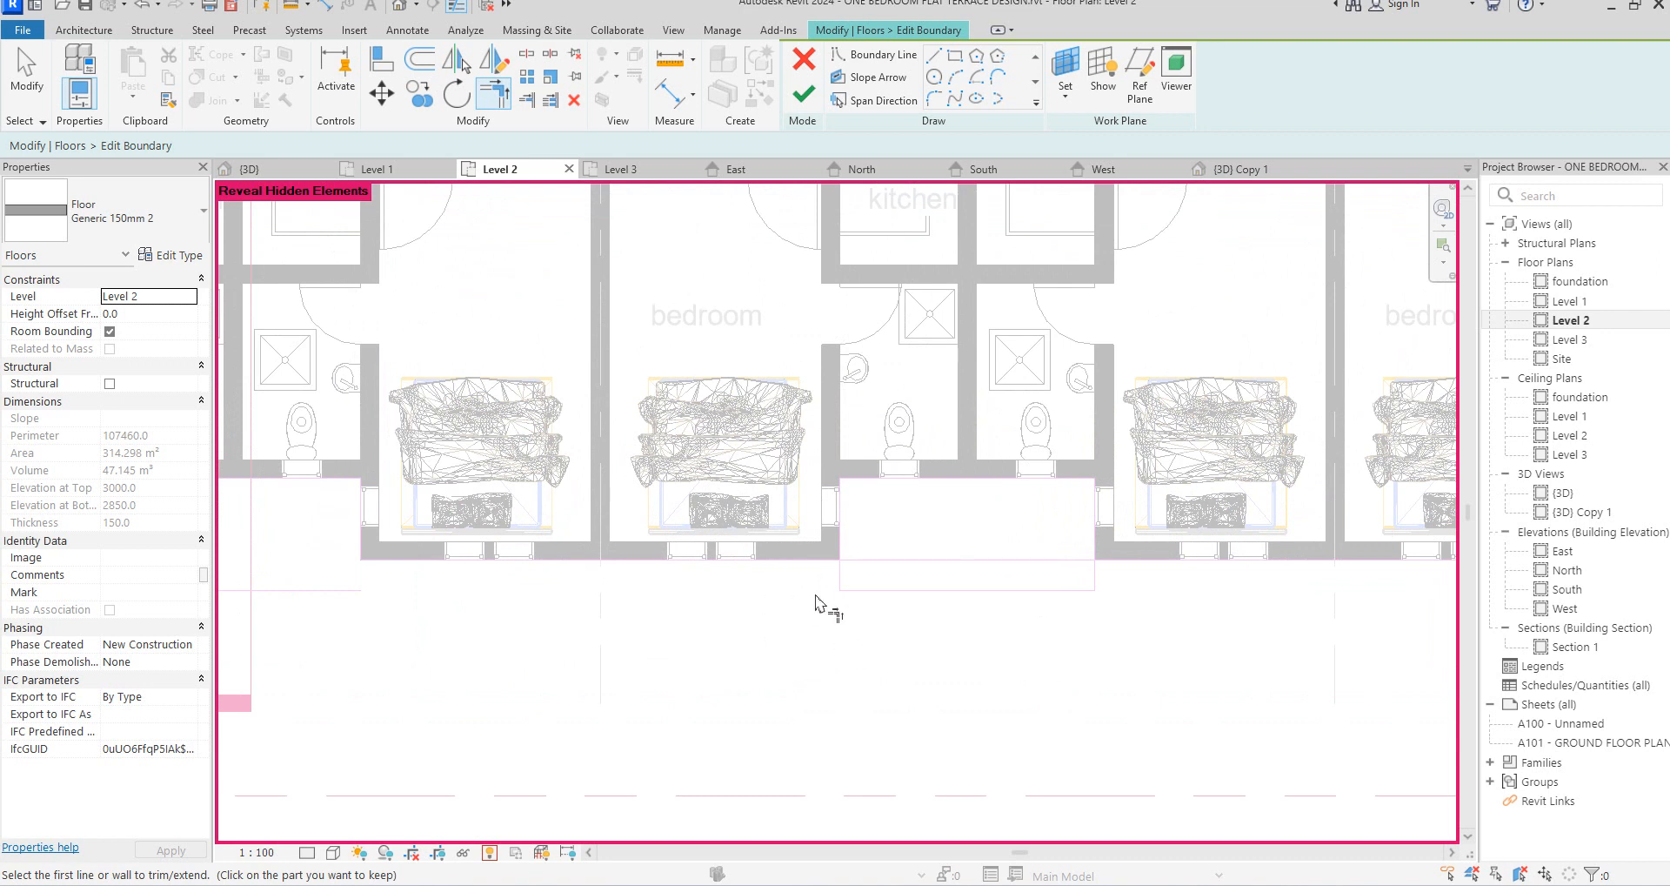
{"action": "left_click", "coordinate": [800, 559]}
{"action": "left_click", "coordinate": [843, 510]}
{"action": "left_click", "coordinate": [1236, 564]}
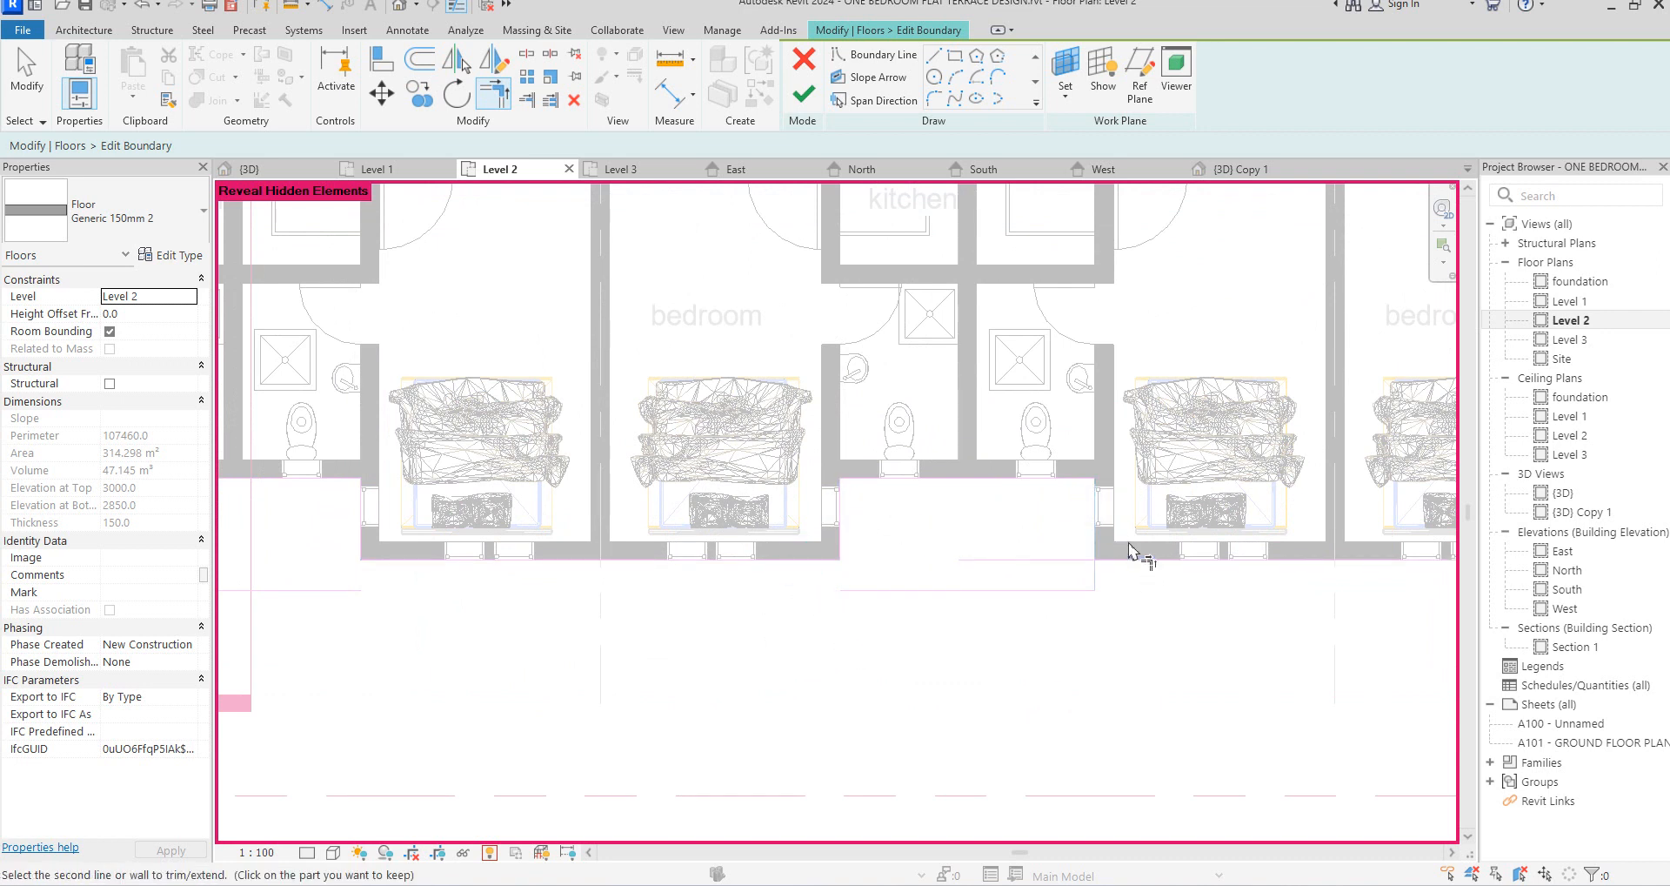
{"action": "left_click", "coordinate": [1331, 559]}
Trim the floor boundary into corners on both sides of the bathroom recess between grids 3 and 4
{"action": "scroll", "coordinate": [1235, 574], "scroll_direction": "down", "scroll_amount": 2}
{"action": "scroll", "coordinate": [1226, 585], "scroll_direction": "up", "scroll_amount": 2}
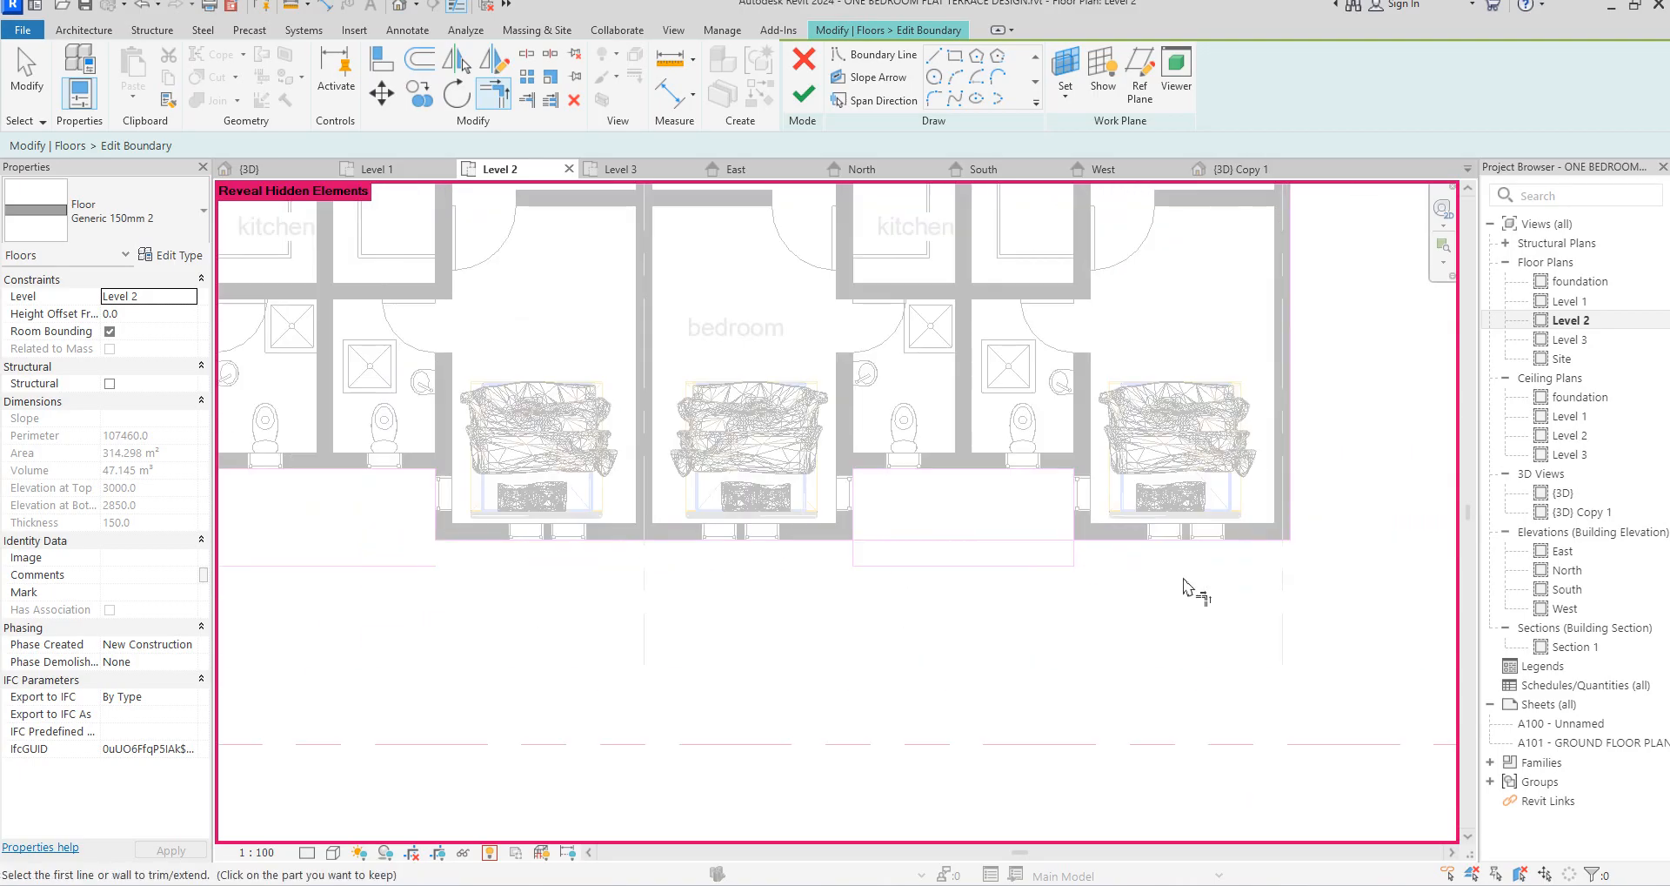
{"action": "left_click", "coordinate": [821, 535]}
{"action": "left_click", "coordinate": [1077, 552]}
{"action": "scroll", "coordinate": [948, 659], "scroll_direction": "down", "scroll_amount": 2}
{"action": "scroll", "coordinate": [975, 652], "scroll_direction": "down", "scroll_amount": 2}
{"action": "key", "text": "Escape"}
Delete the leftover rectangle lines lying outside the building at the three bathroom recesses
{"action": "scroll", "coordinate": [453, 627], "scroll_direction": "up", "scroll_amount": 4}
{"action": "left_click", "coordinate": [407, 591]}
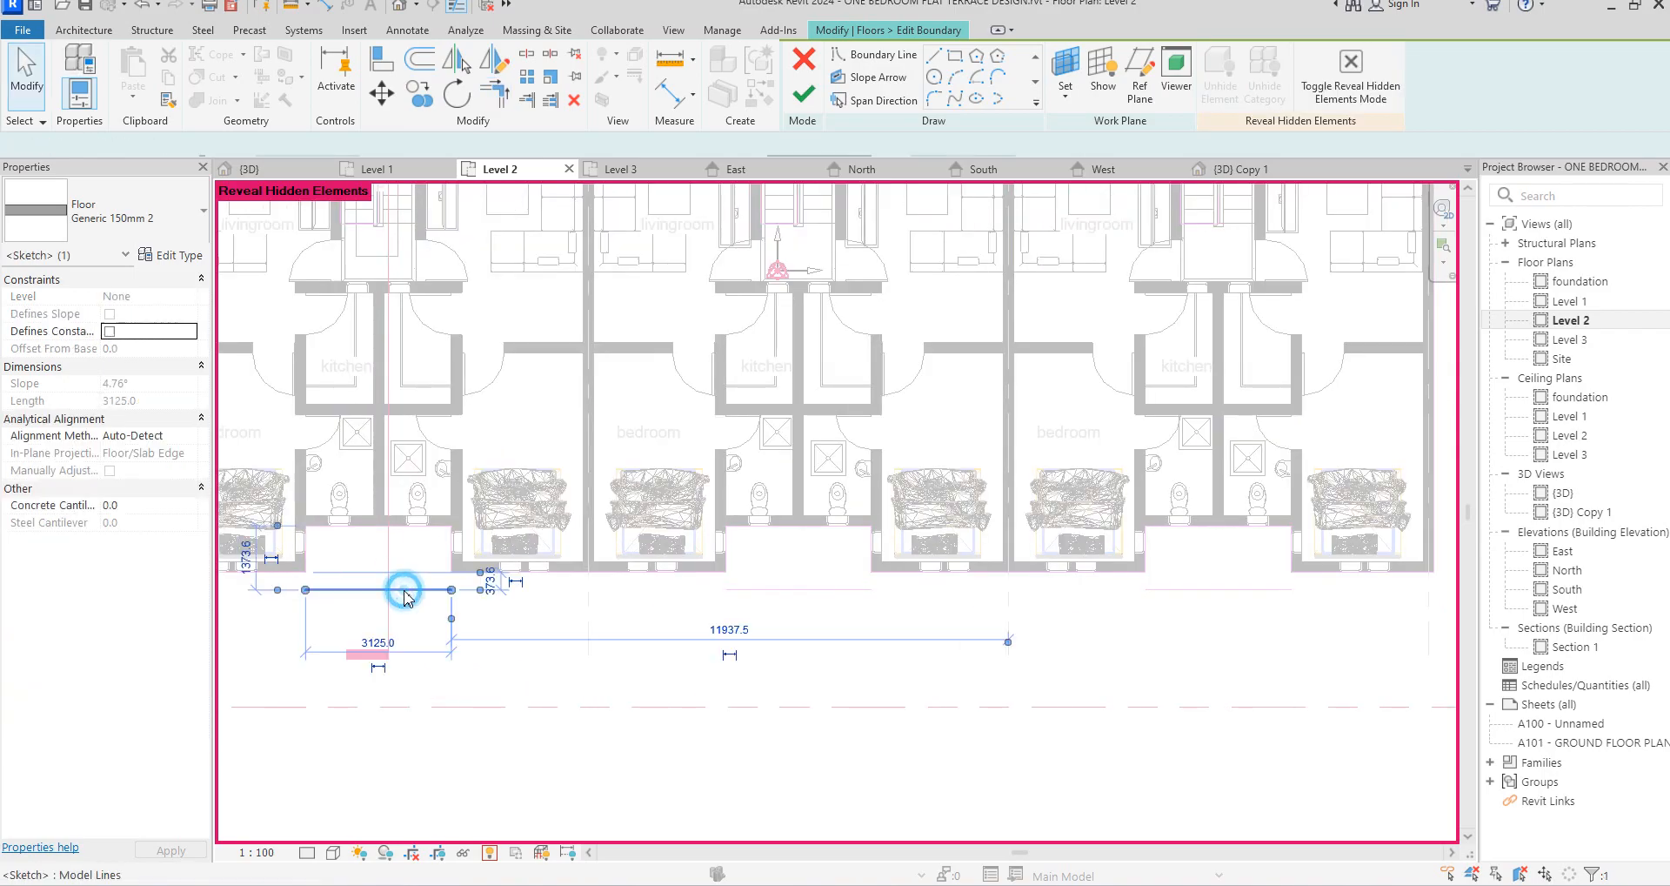
{"action": "key", "text": "Delete"}
{"action": "scroll", "coordinate": [1268, 660], "scroll_direction": "down", "scroll_amount": 3}
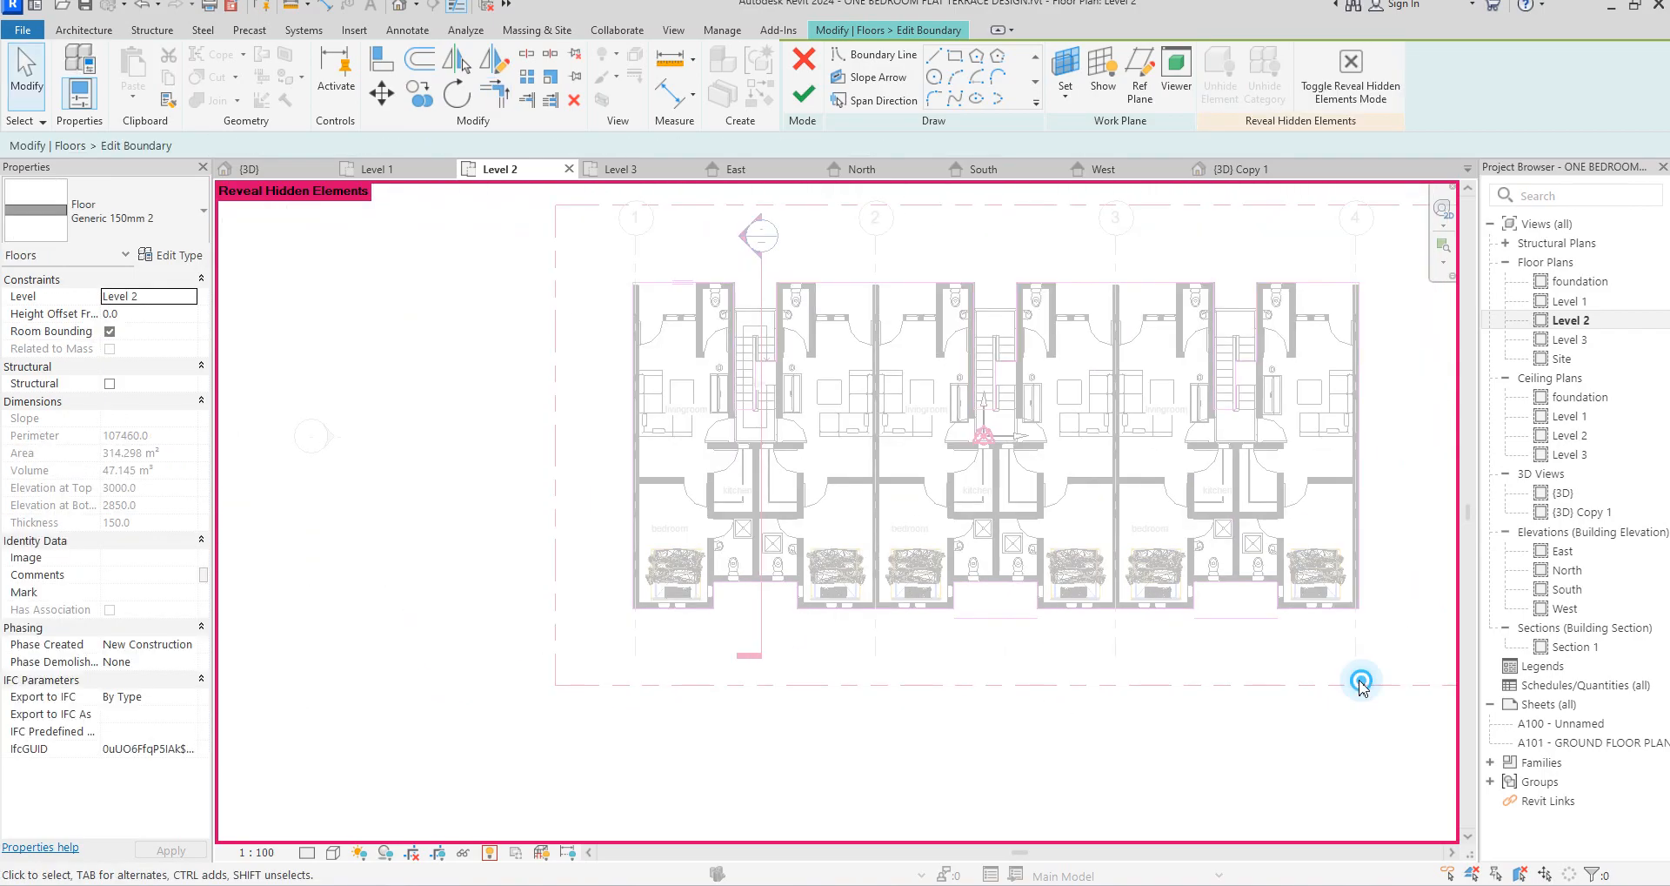
{"action": "left_click", "coordinate": [846, 609]}
{"action": "left_click", "coordinate": [895, 655]}
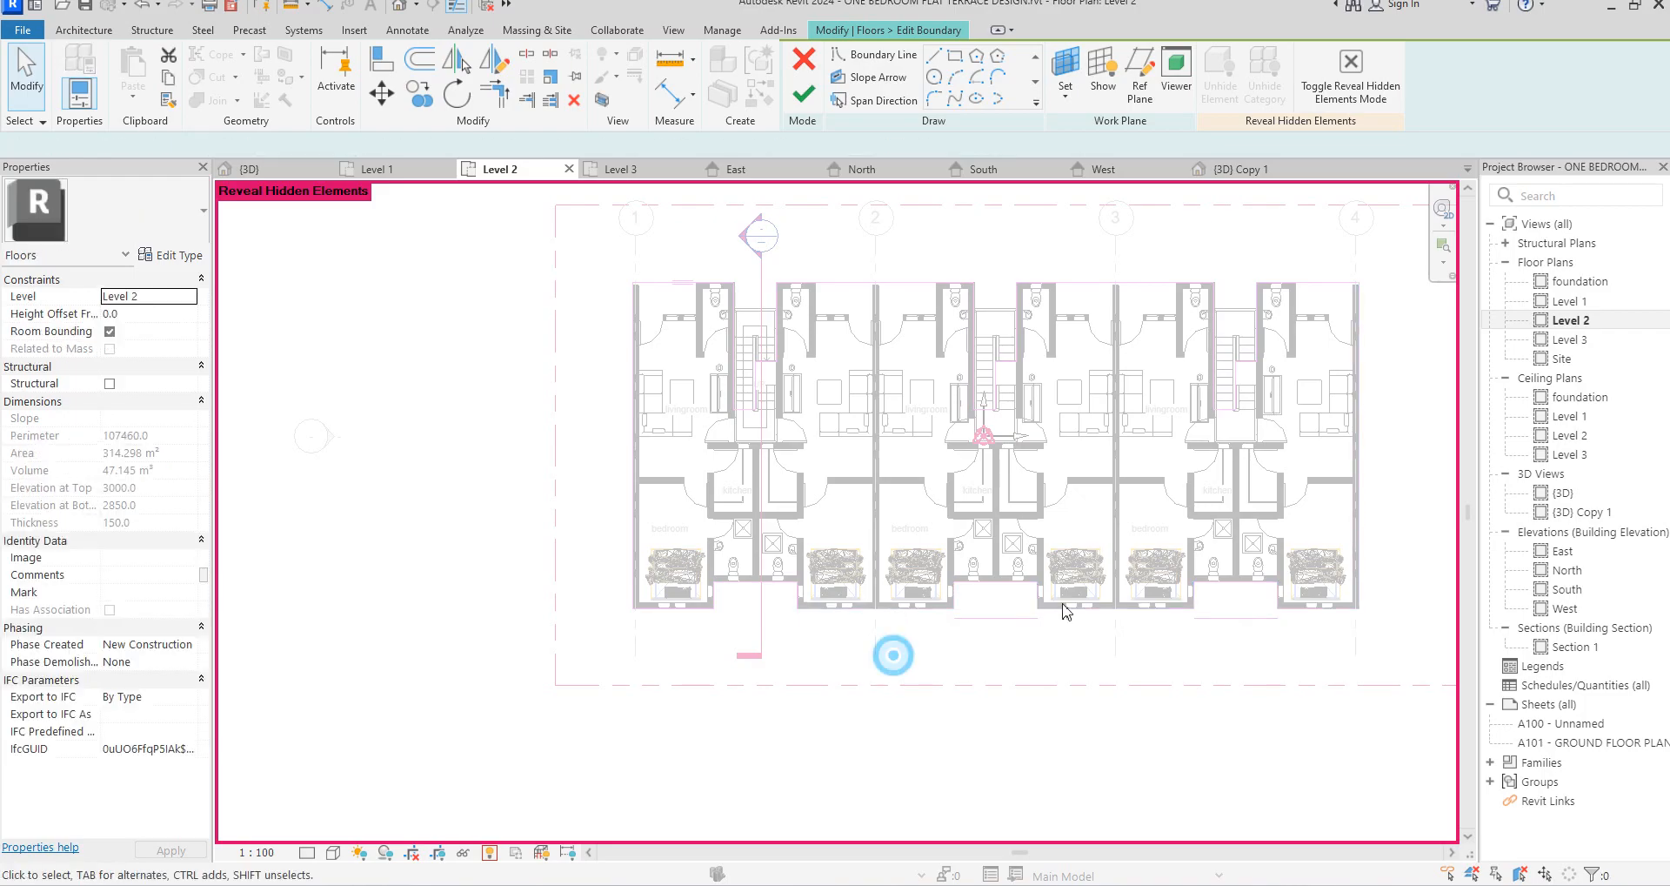
{"action": "scroll", "coordinate": [967, 638], "scroll_direction": "up", "scroll_amount": 2}
{"action": "left_click_drag", "start_coordinate": [1123, 675], "coordinate": [1021, 609]}
{"action": "left_click", "coordinate": [1286, 614]}
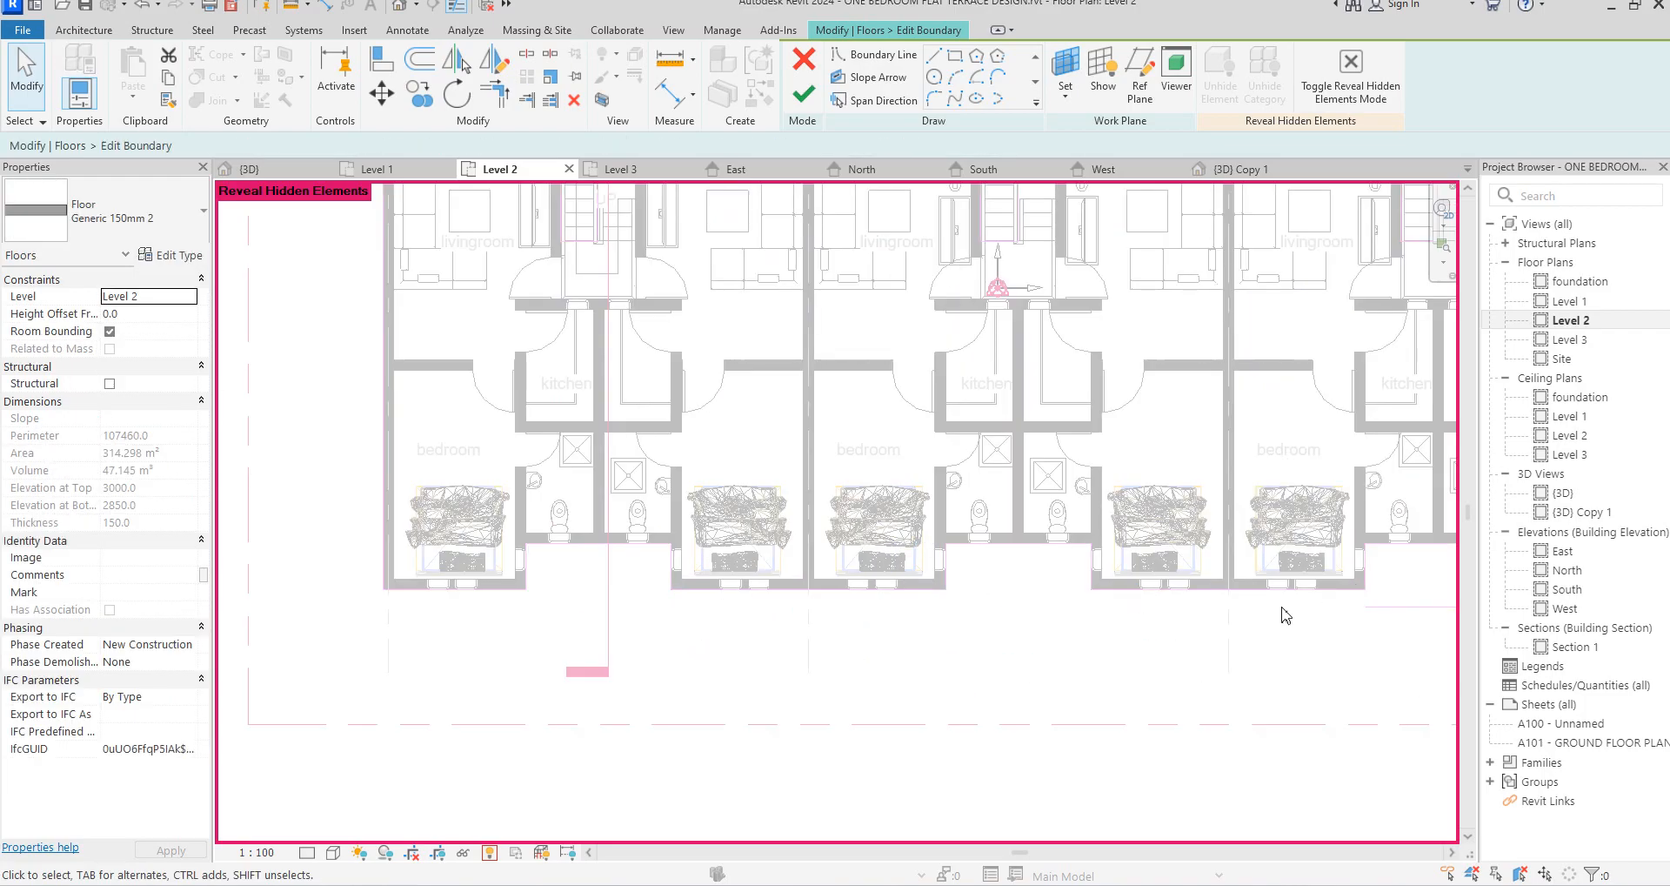
{"action": "left_click", "coordinate": [1382, 614]}
{"action": "key", "text": "Escape"}
Finish the floor boundary edit and leave the reveal hidden elements mode
{"action": "scroll", "coordinate": [485, 782], "scroll_direction": "down", "scroll_amount": 5}
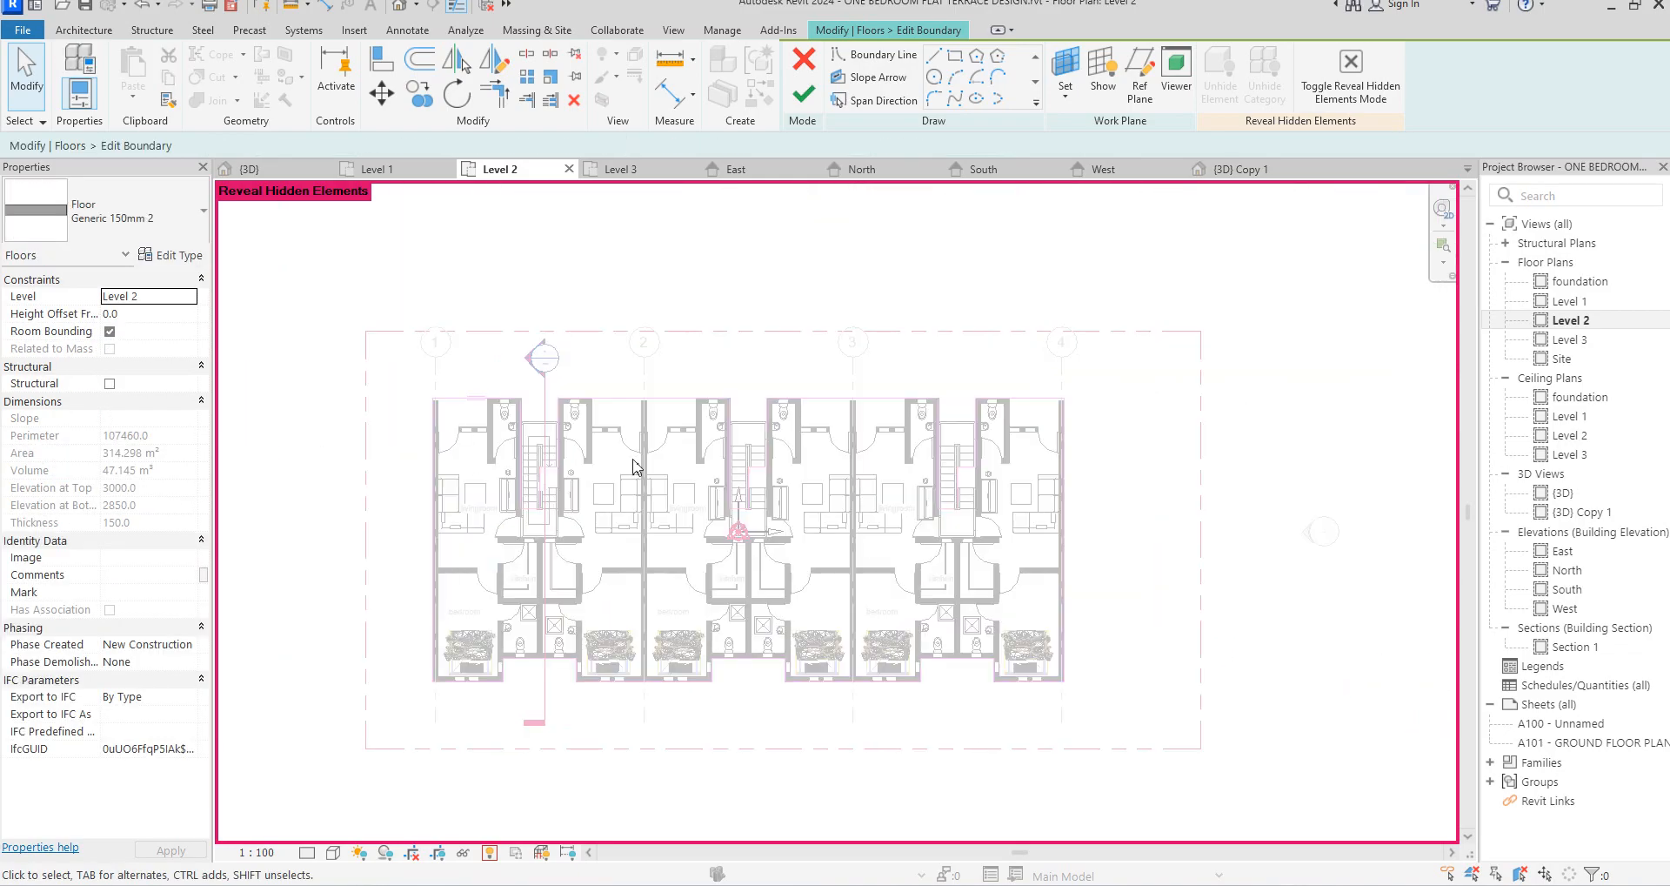
{"action": "left_click", "coordinate": [804, 93]}
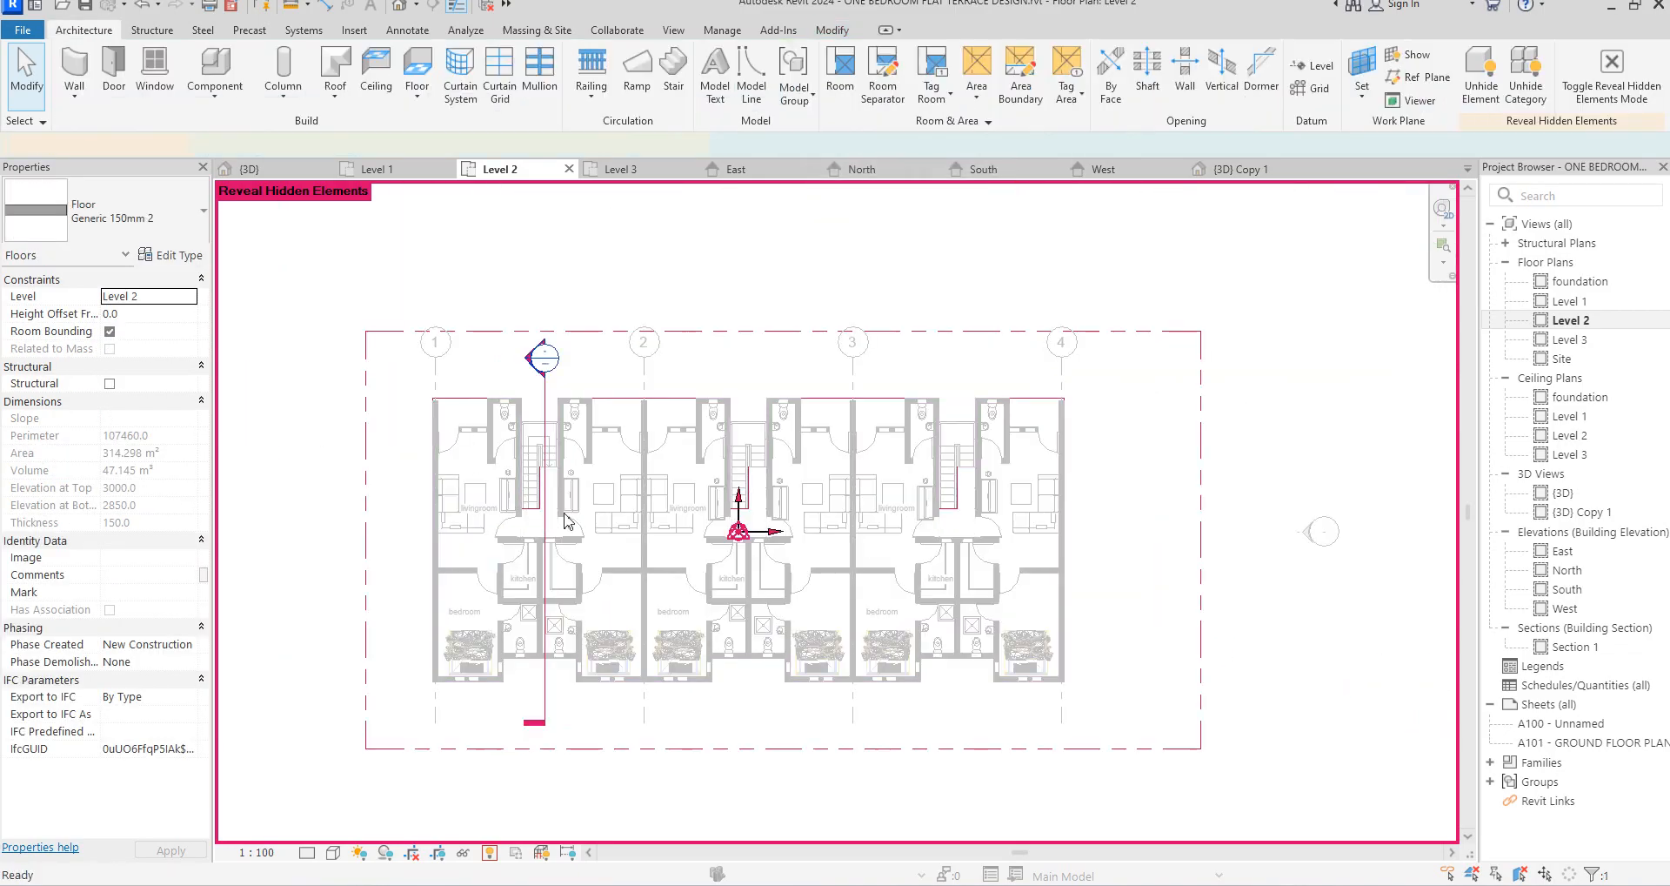
{"action": "left_click", "coordinate": [398, 377]}
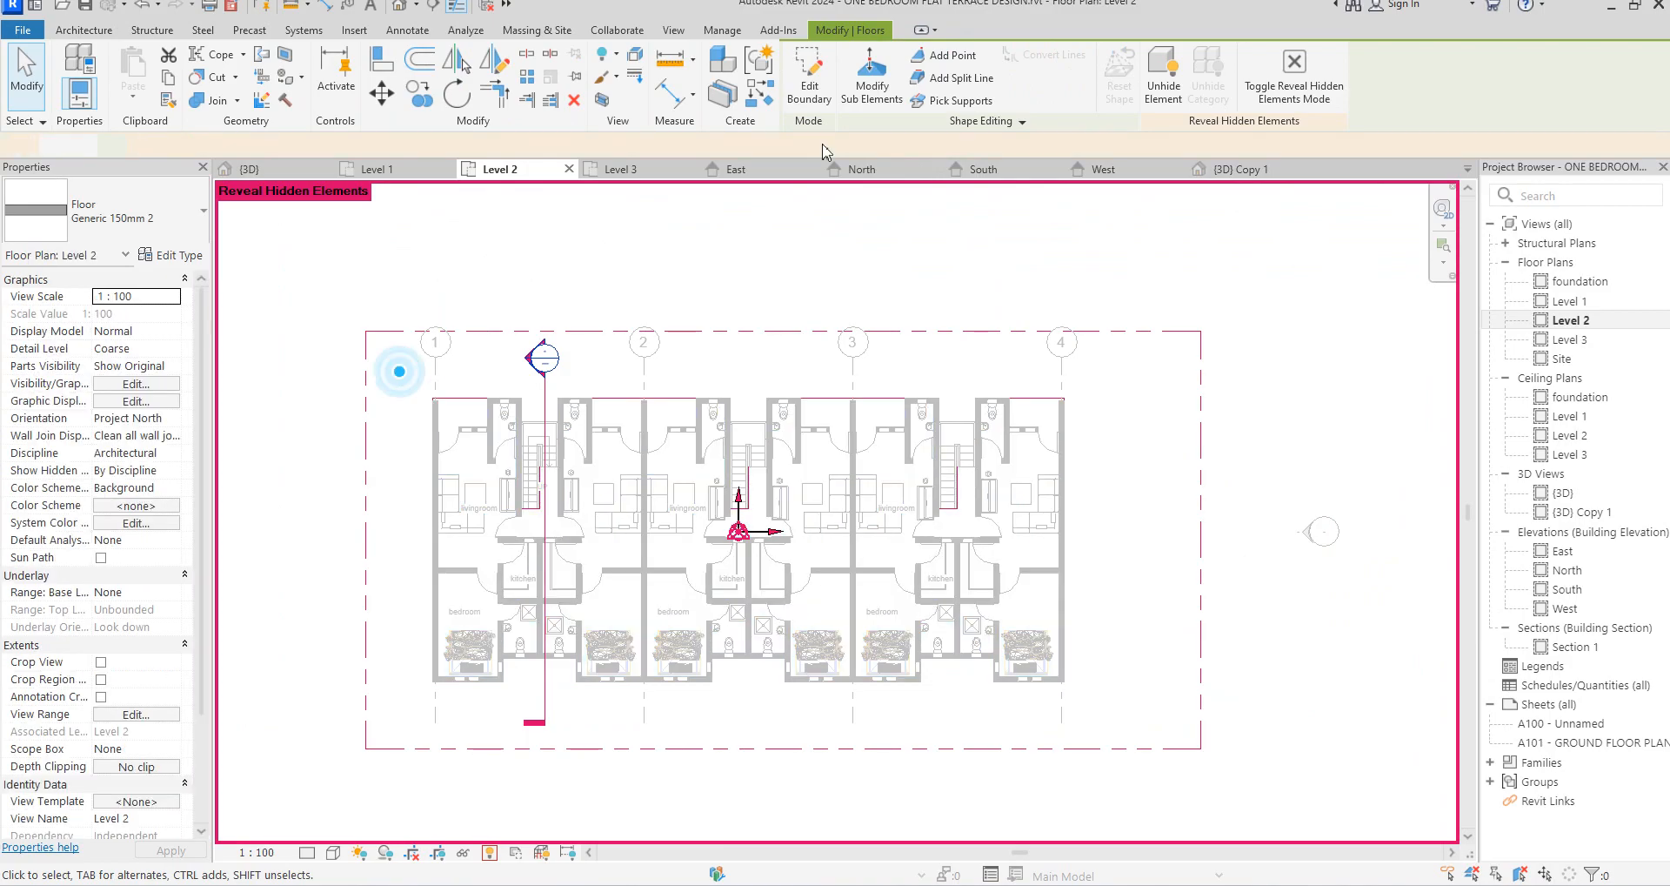
{"action": "left_click", "coordinate": [488, 854]}
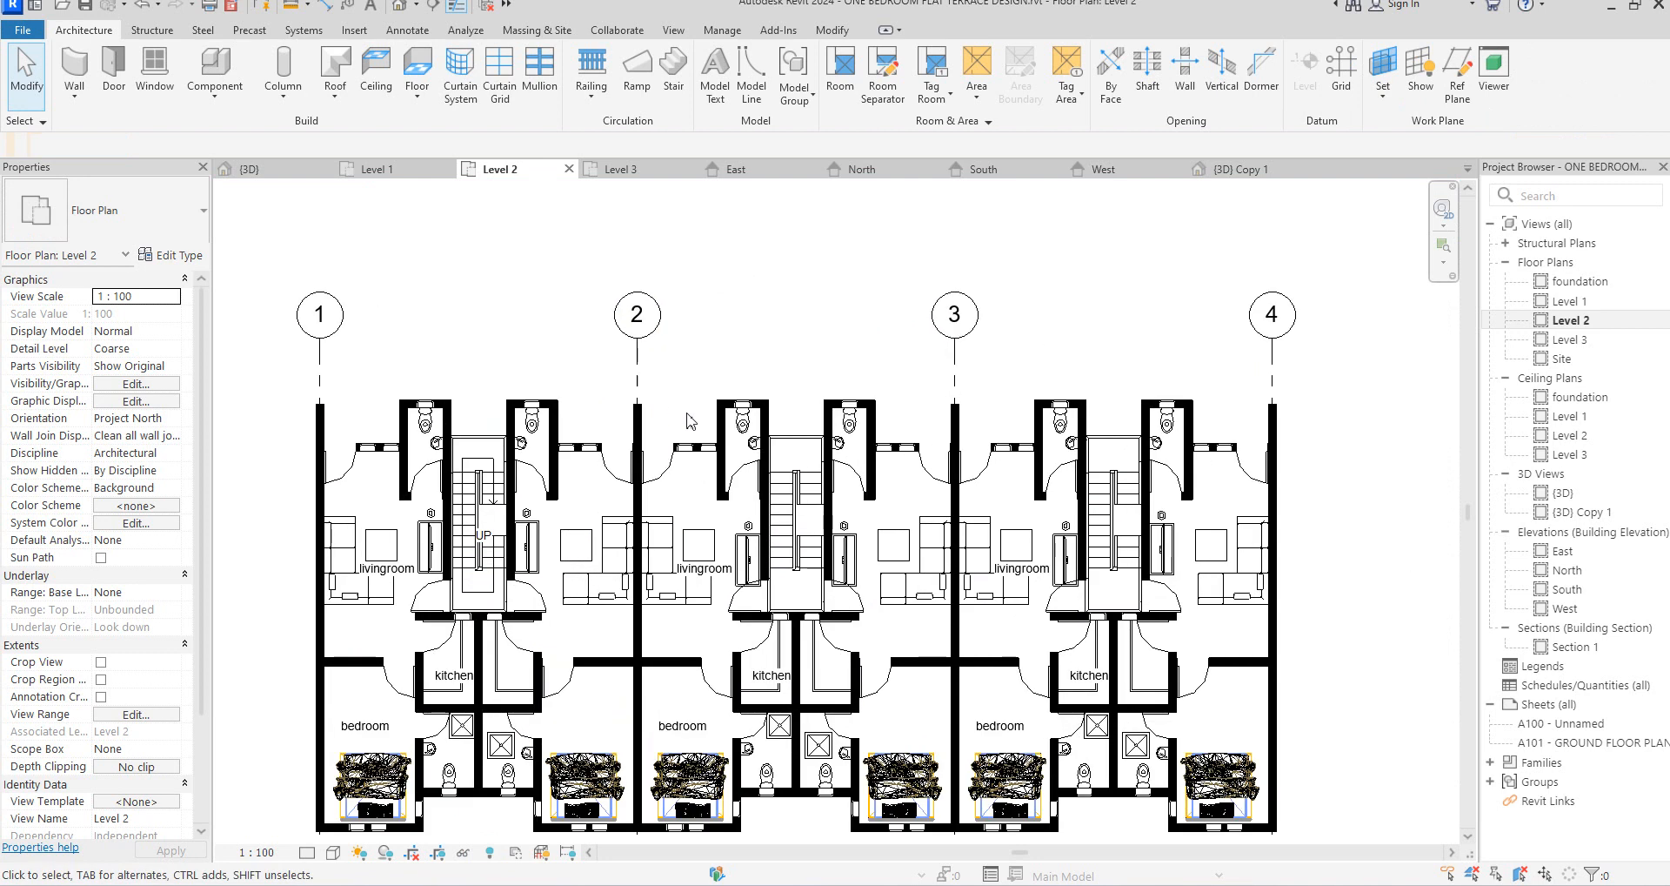
{"action": "scroll", "coordinate": [663, 398], "scroll_direction": "up", "scroll_amount": 2}
{"action": "scroll", "coordinate": [633, 623], "scroll_direction": "down", "scroll_amount": 4}
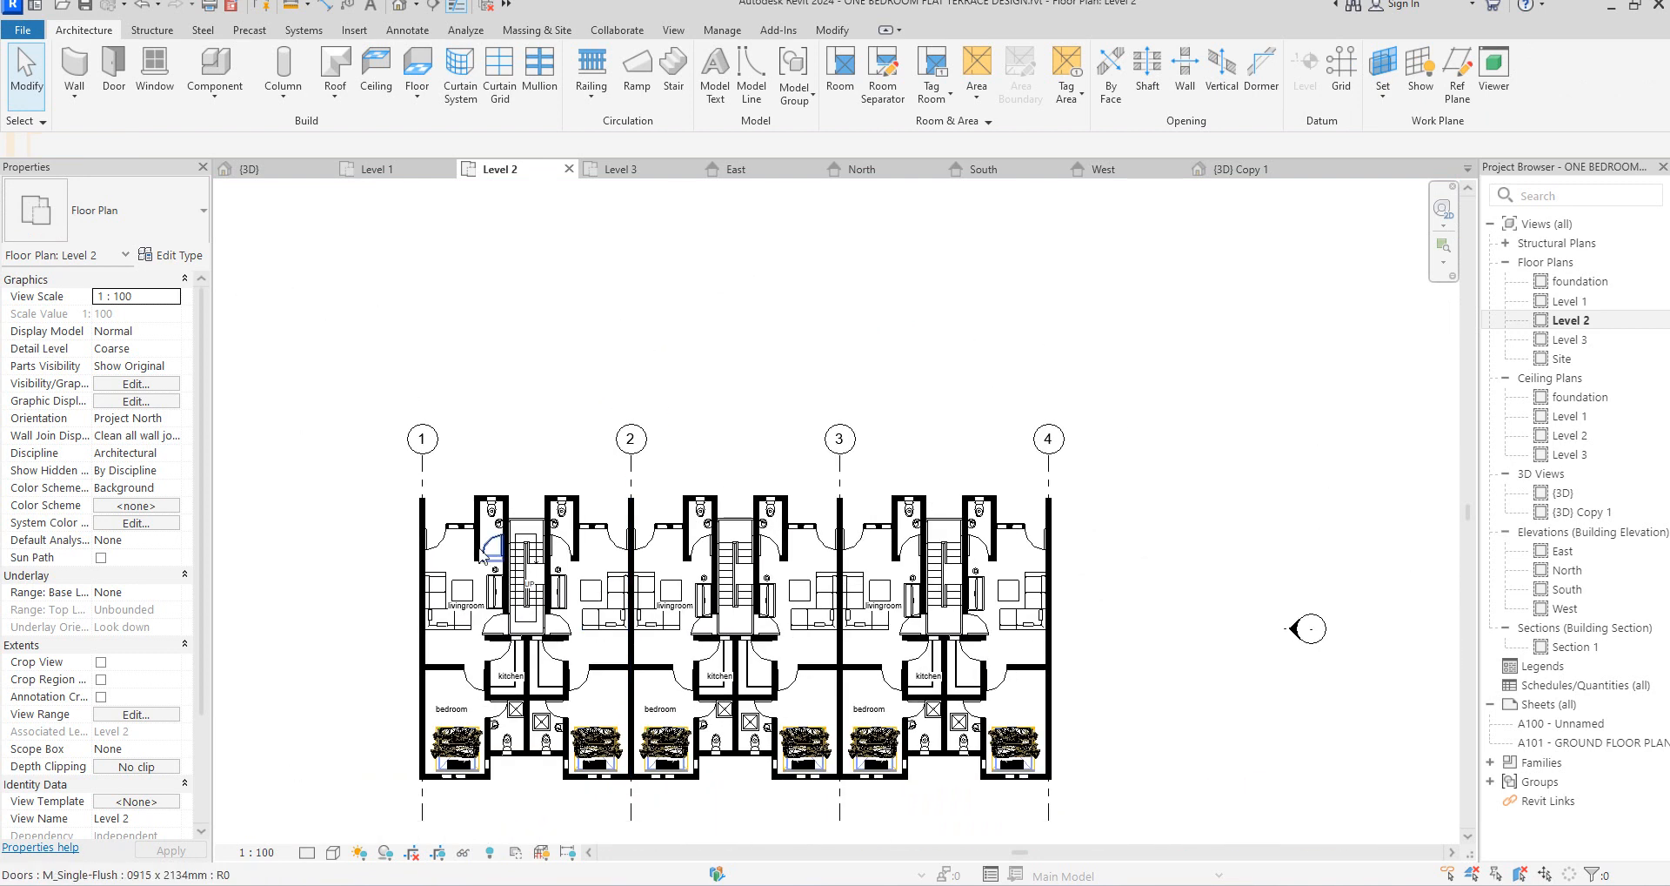
{"action": "scroll", "coordinate": [489, 535], "scroll_direction": "up", "scroll_amount": 3}
{"action": "scroll", "coordinate": [522, 557], "scroll_direction": "down", "scroll_amount": 2}
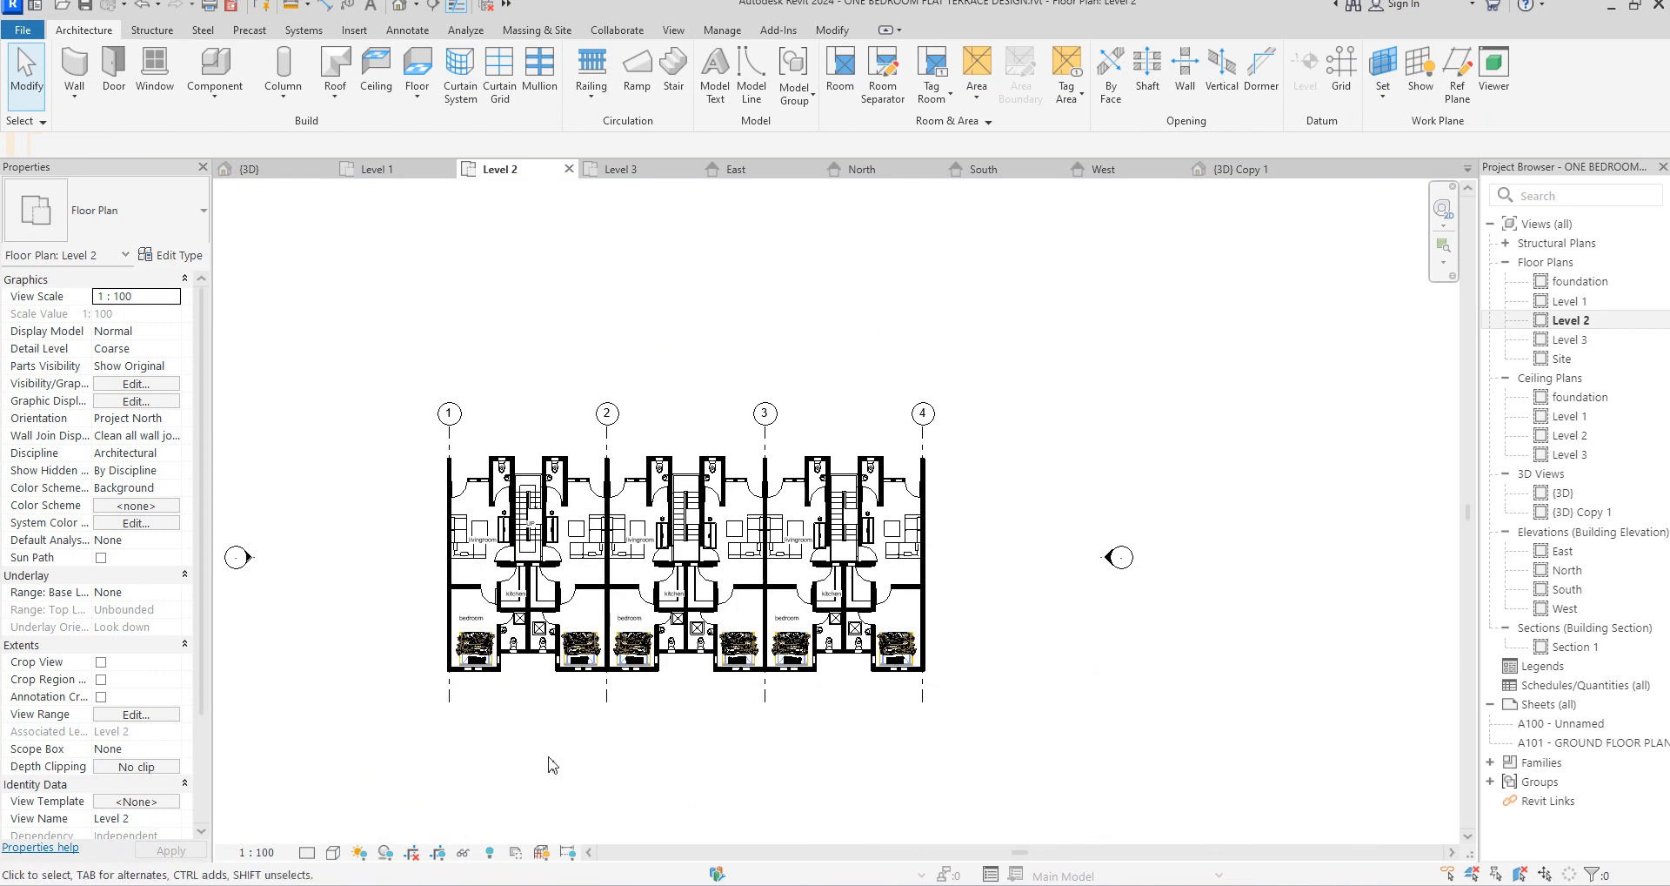
{"action": "scroll", "coordinate": [741, 687], "scroll_direction": "up", "scroll_amount": 1}
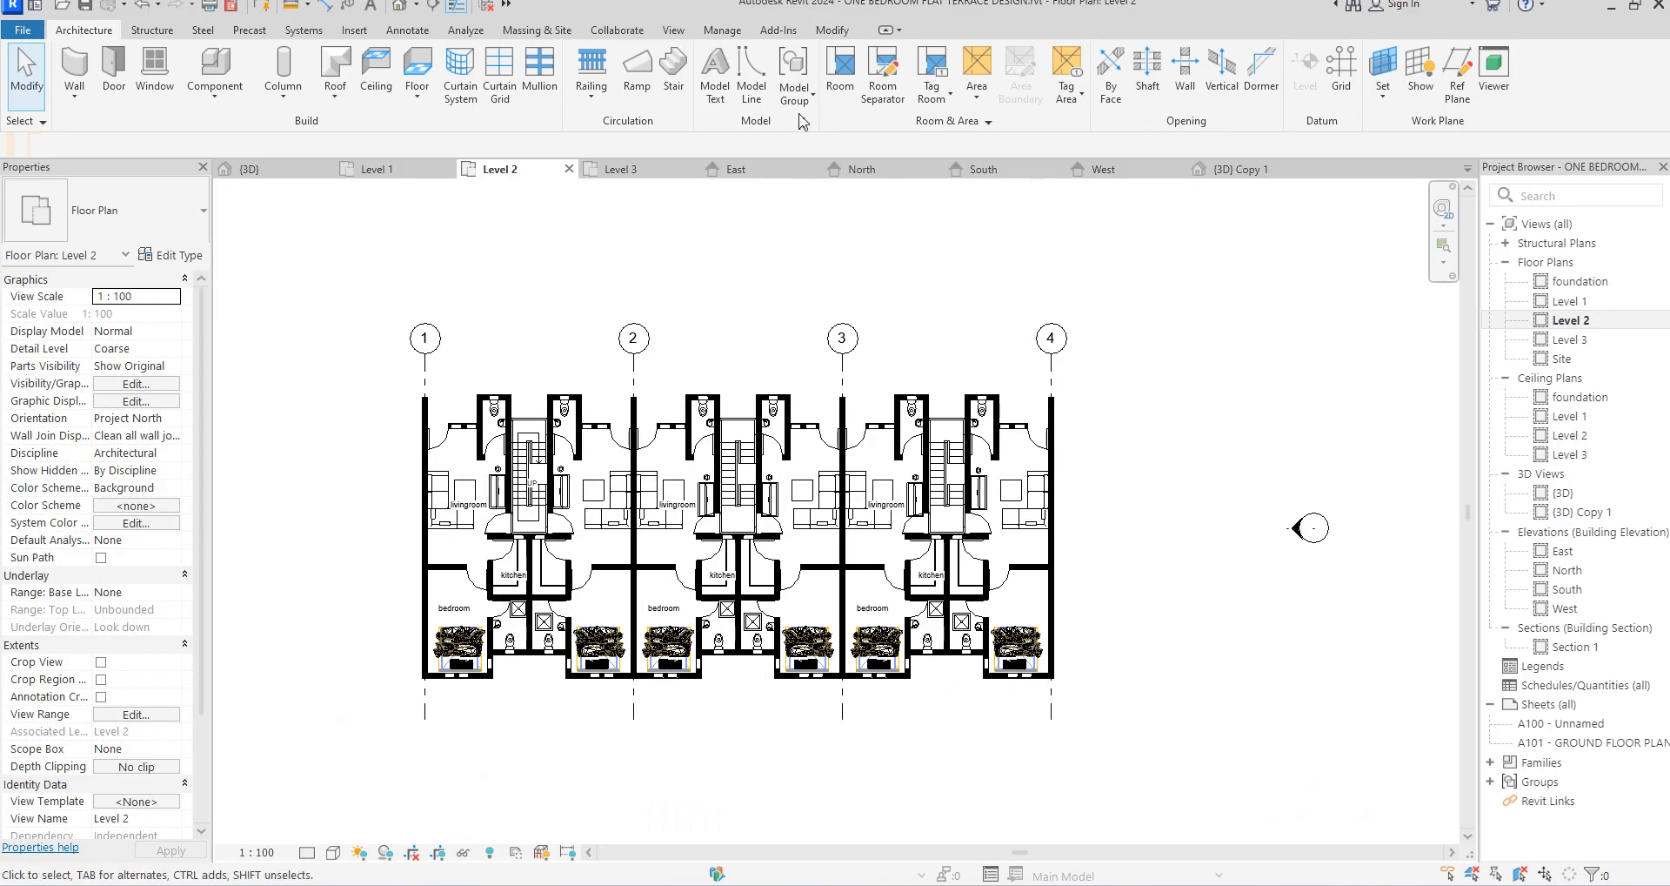
Reveal hidden elements in the Level 2 plan, unhide the floor, and return to the normal view
{"action": "left_click", "coordinate": [490, 853]}
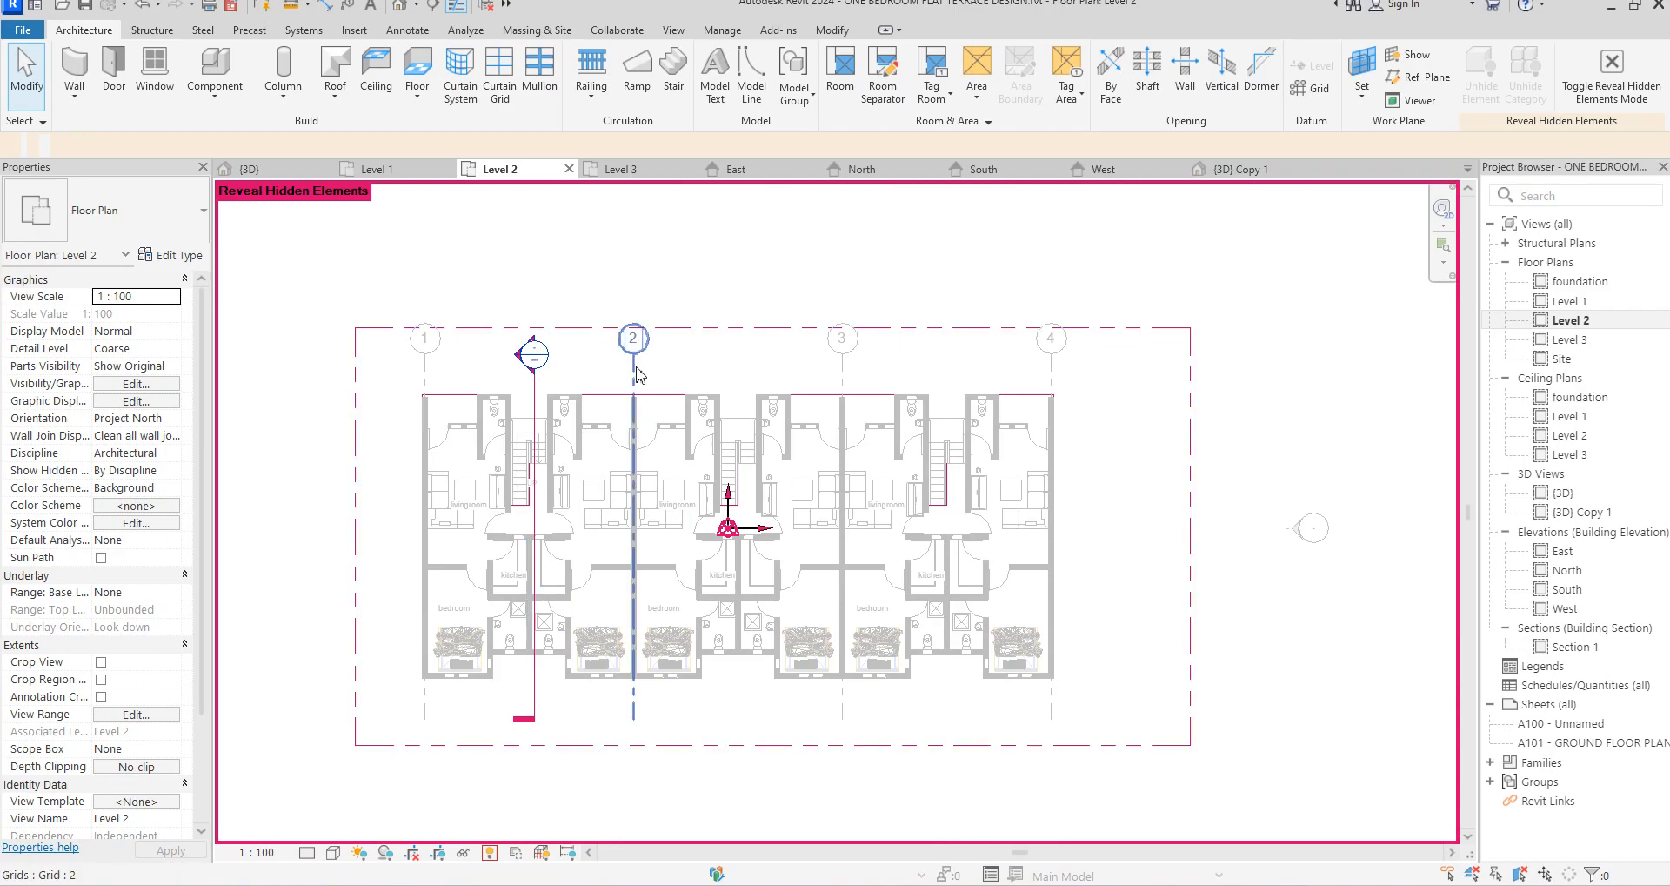
{"action": "left_click", "coordinate": [597, 396]}
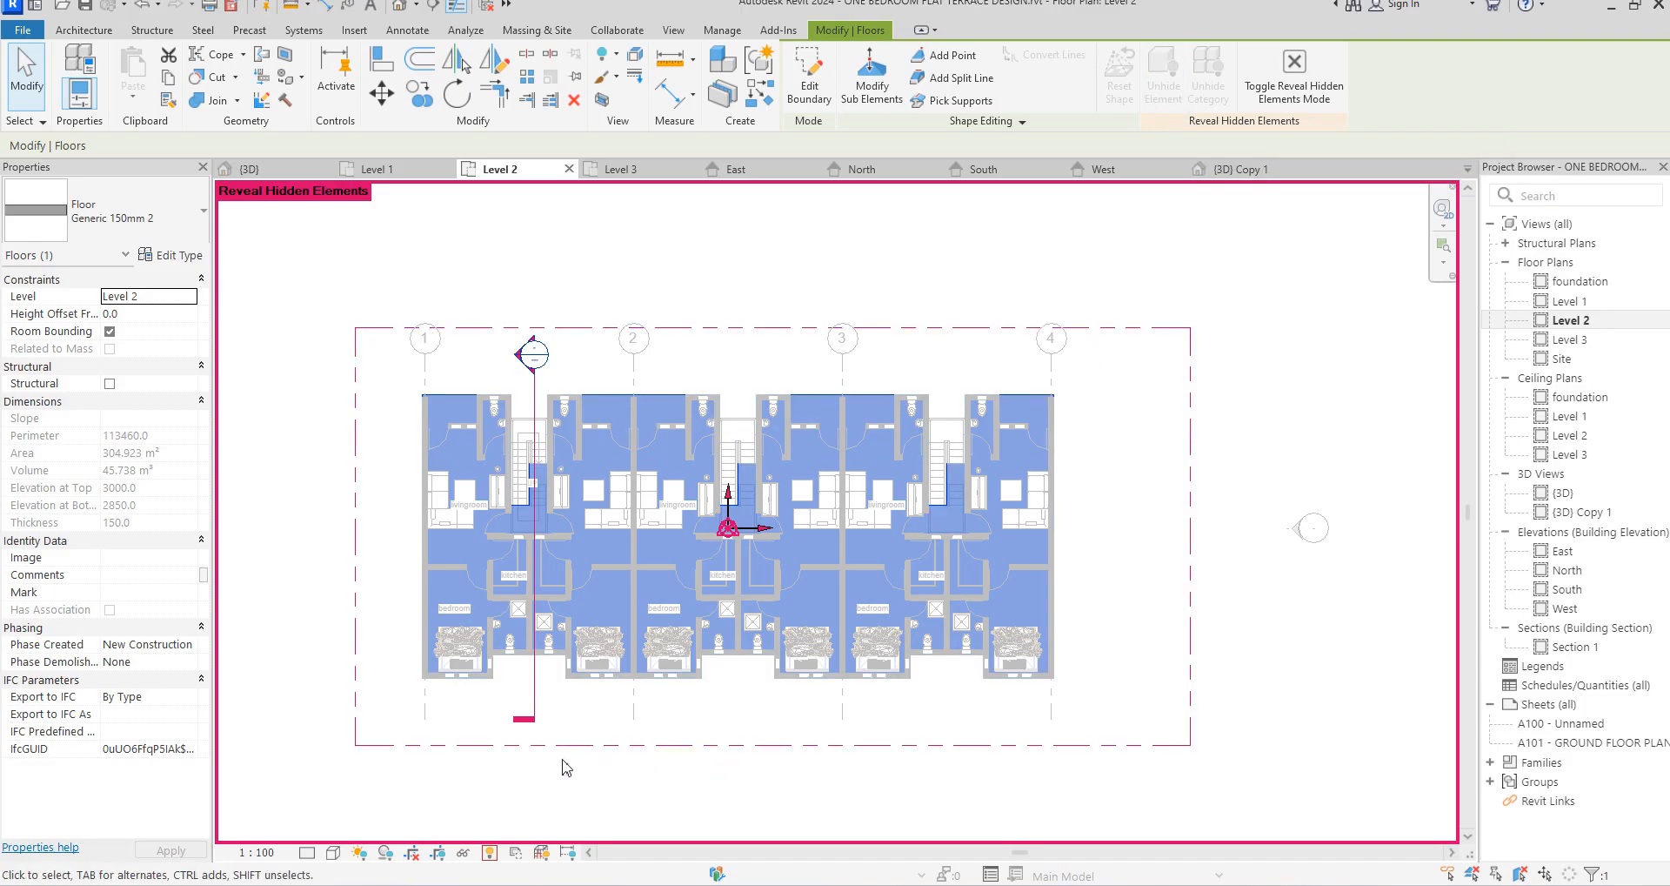
{"action": "left_click", "coordinate": [374, 448]}
{"action": "left_click", "coordinate": [492, 855]}
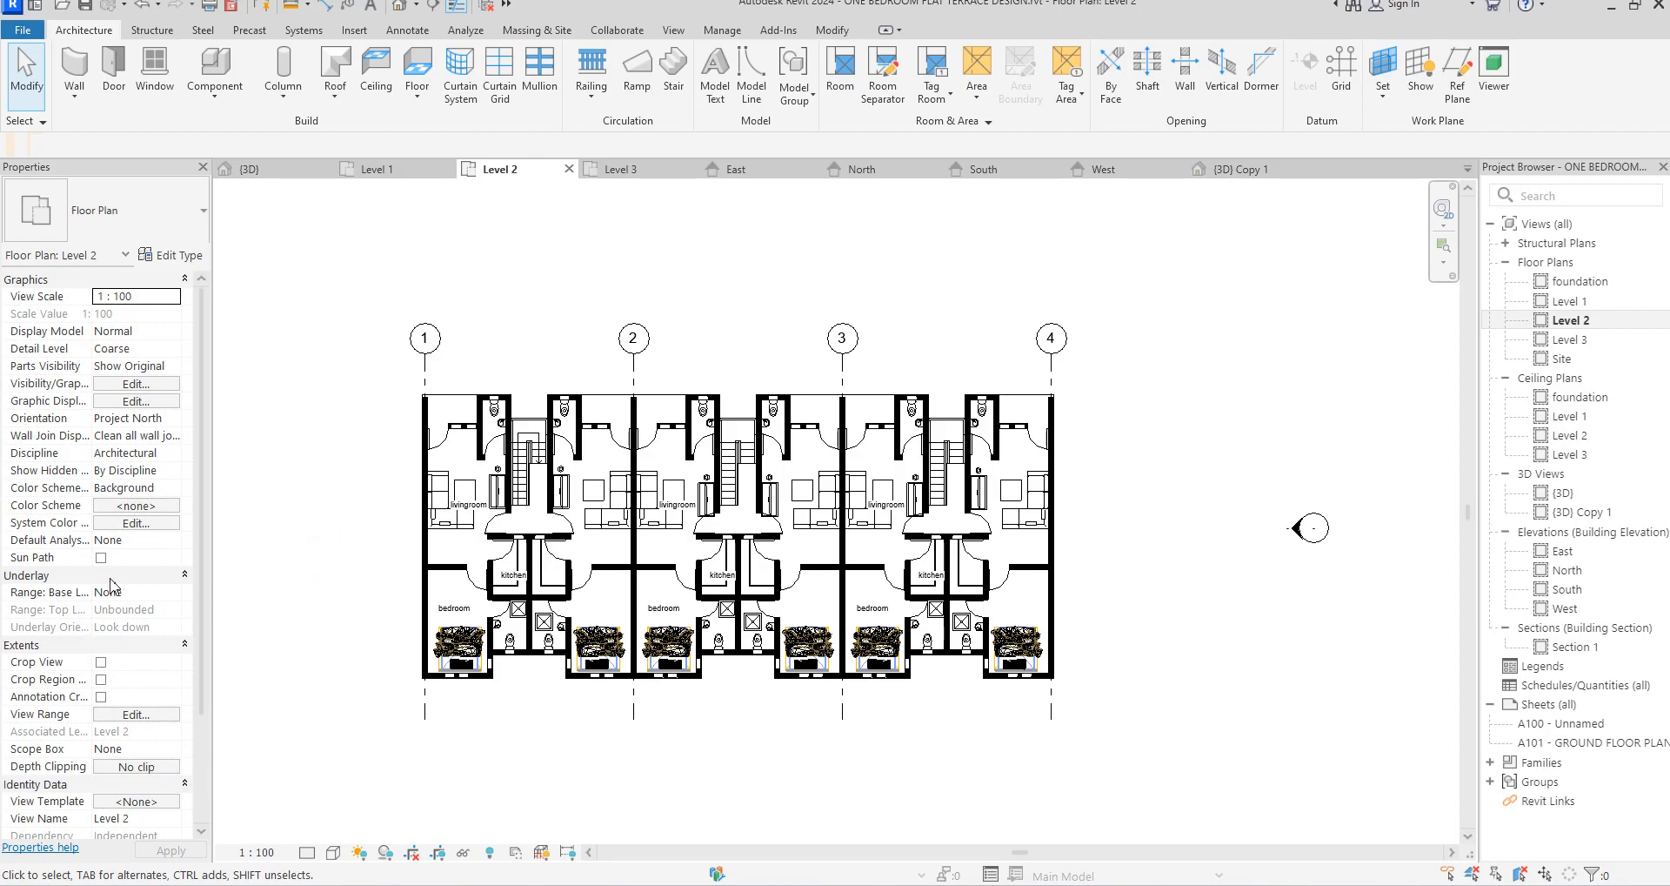
Check the Level 2 plan's underlay base level options and its view range settings
{"action": "left_click", "coordinate": [175, 592]}
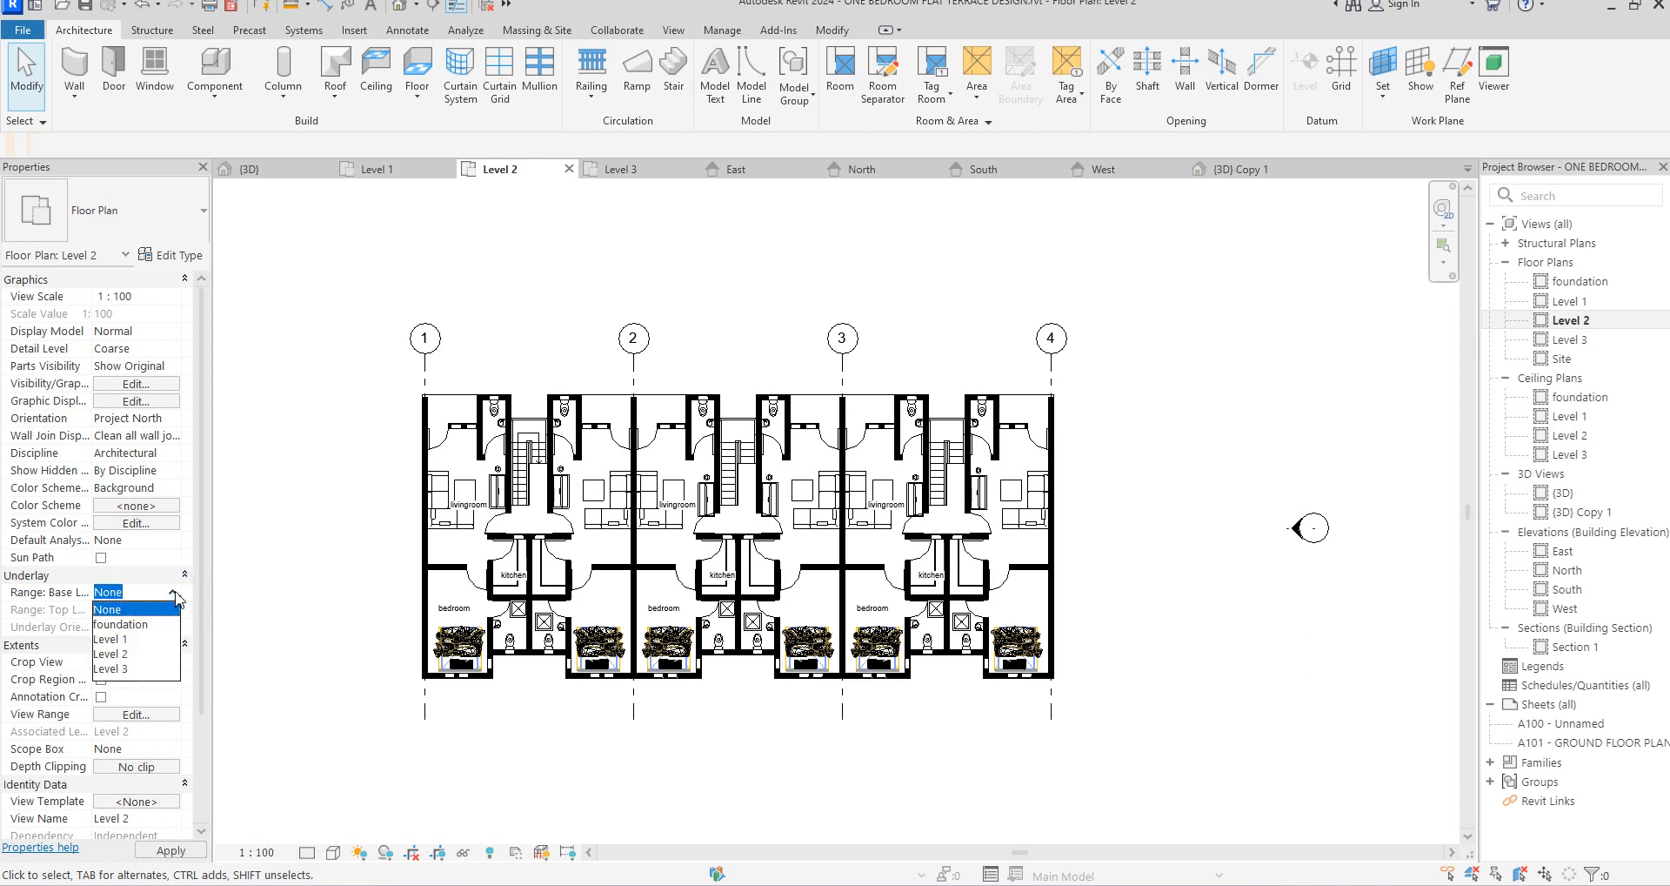
{"action": "left_click", "coordinate": [298, 563]}
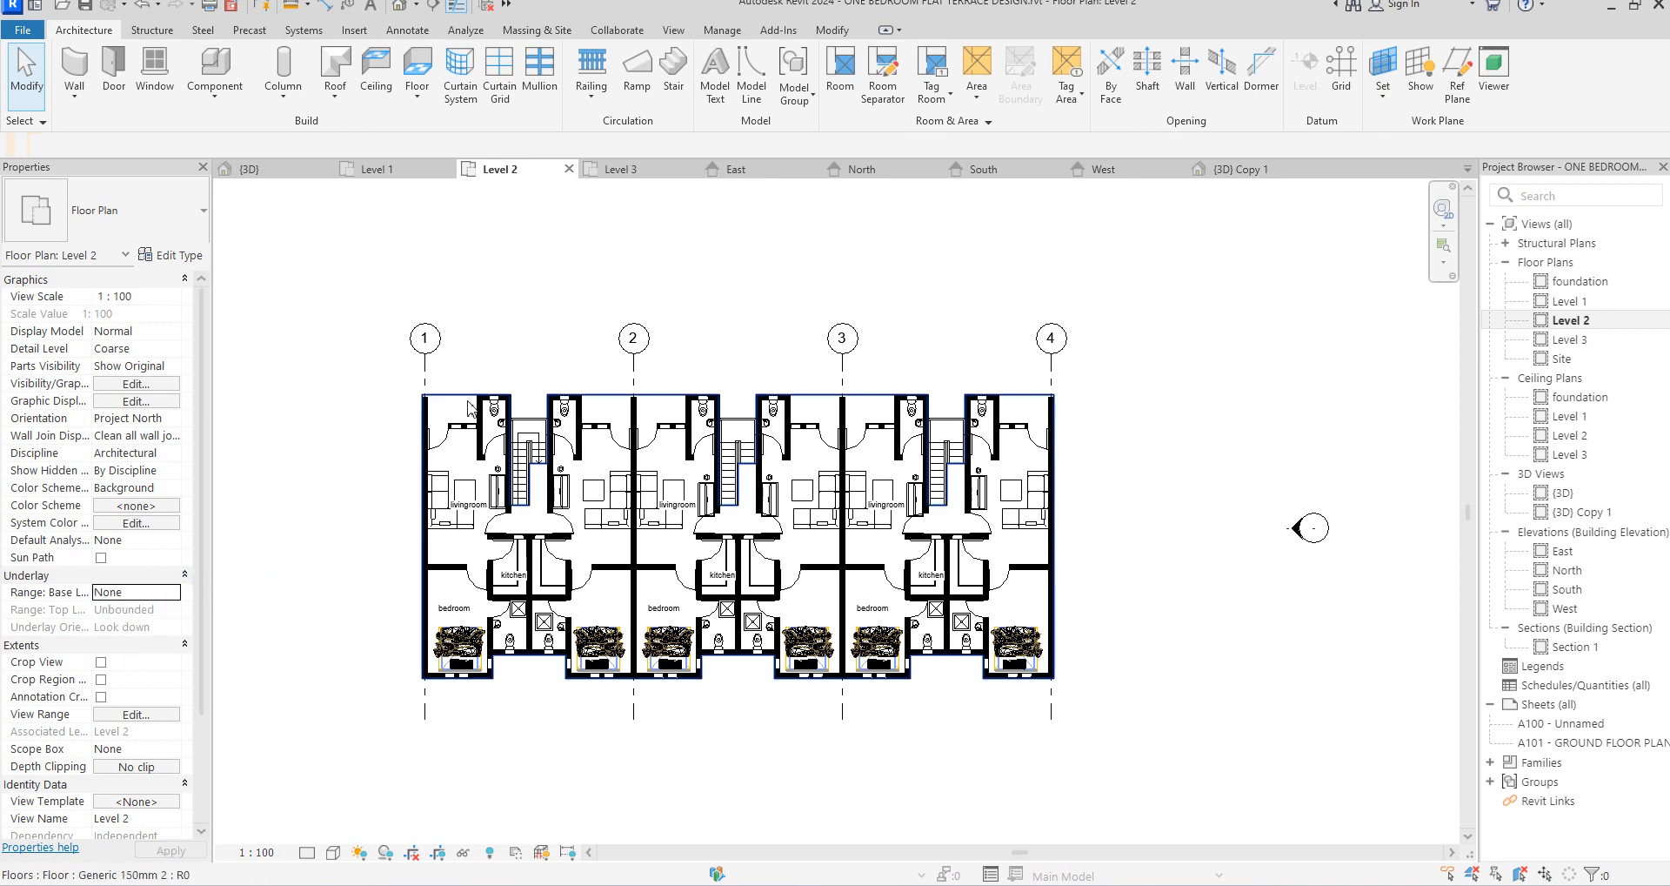
{"action": "left_click", "coordinate": [467, 398]}
{"action": "left_click", "coordinate": [321, 561]}
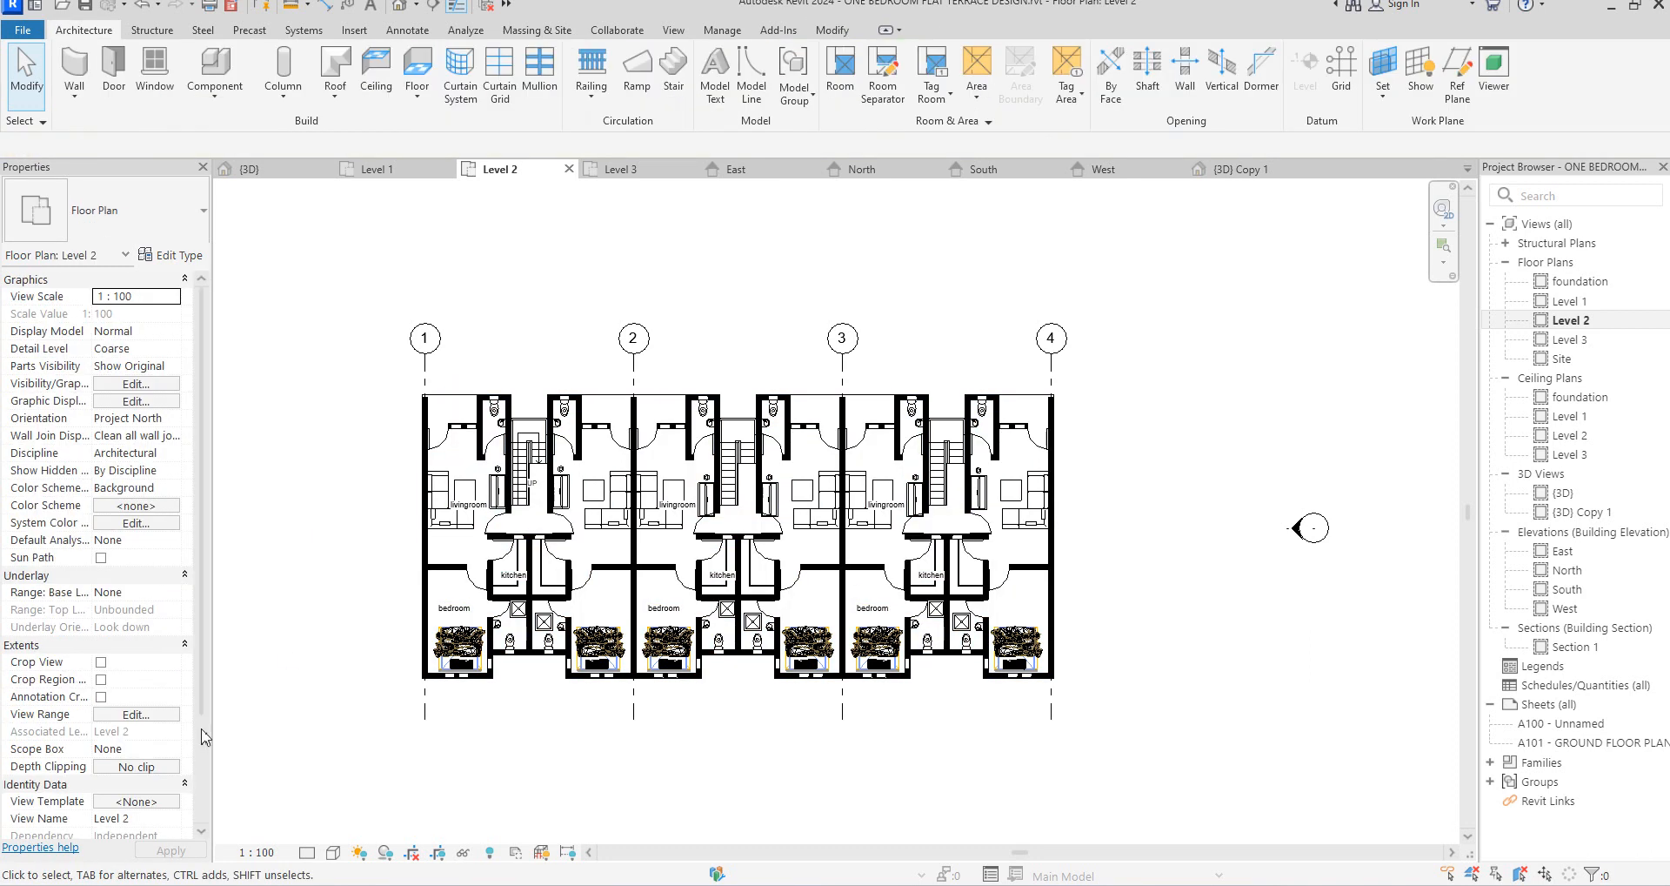
{"action": "left_click_drag", "start_coordinate": [203, 688], "coordinate": [207, 752]}
{"action": "left_click", "coordinate": [124, 627]}
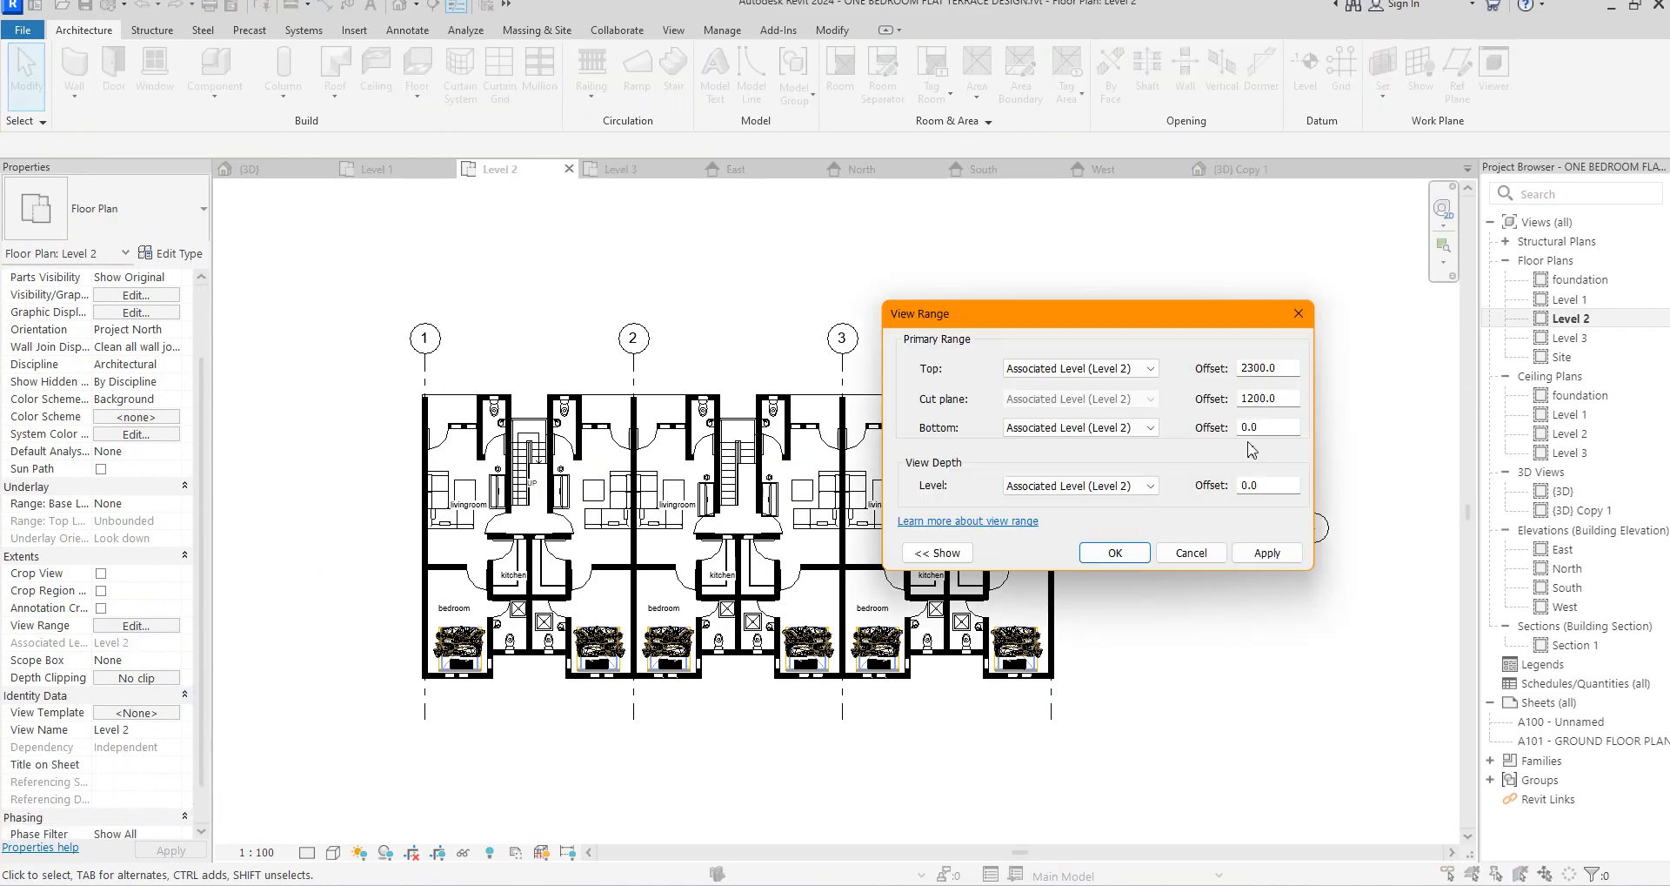
{"action": "left_click", "coordinate": [1309, 317]}
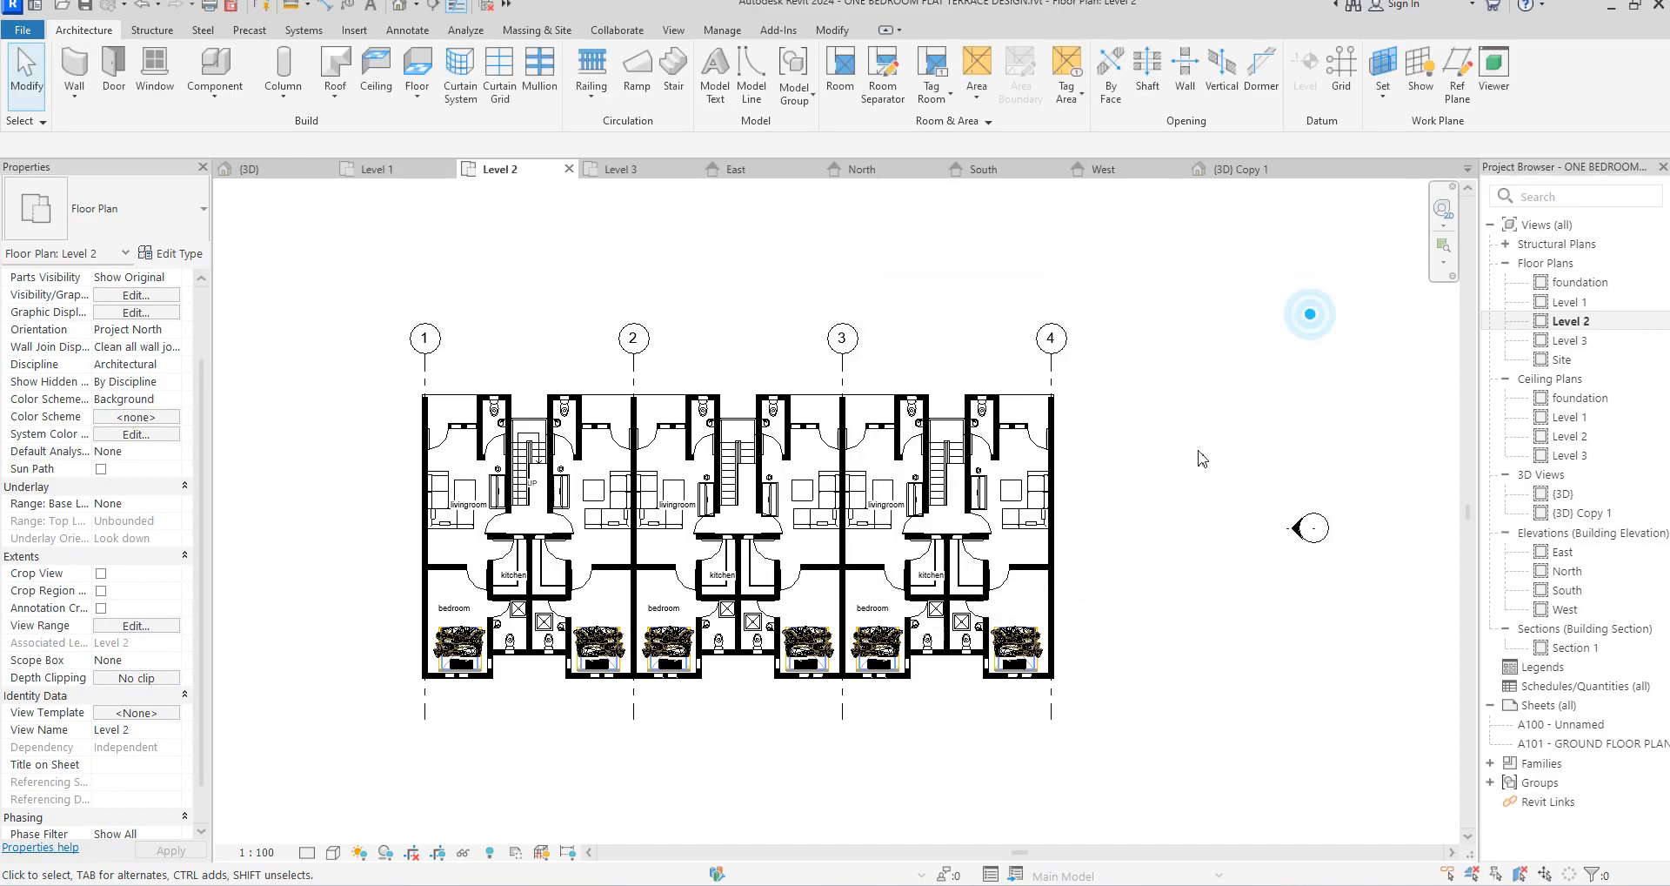
Copy the short bathroom wall with its door, beside the stairs nearest grid 1, and paste it aligned to Level 3
{"action": "scroll", "coordinate": [1218, 600], "scroll_direction": "down", "scroll_amount": 1}
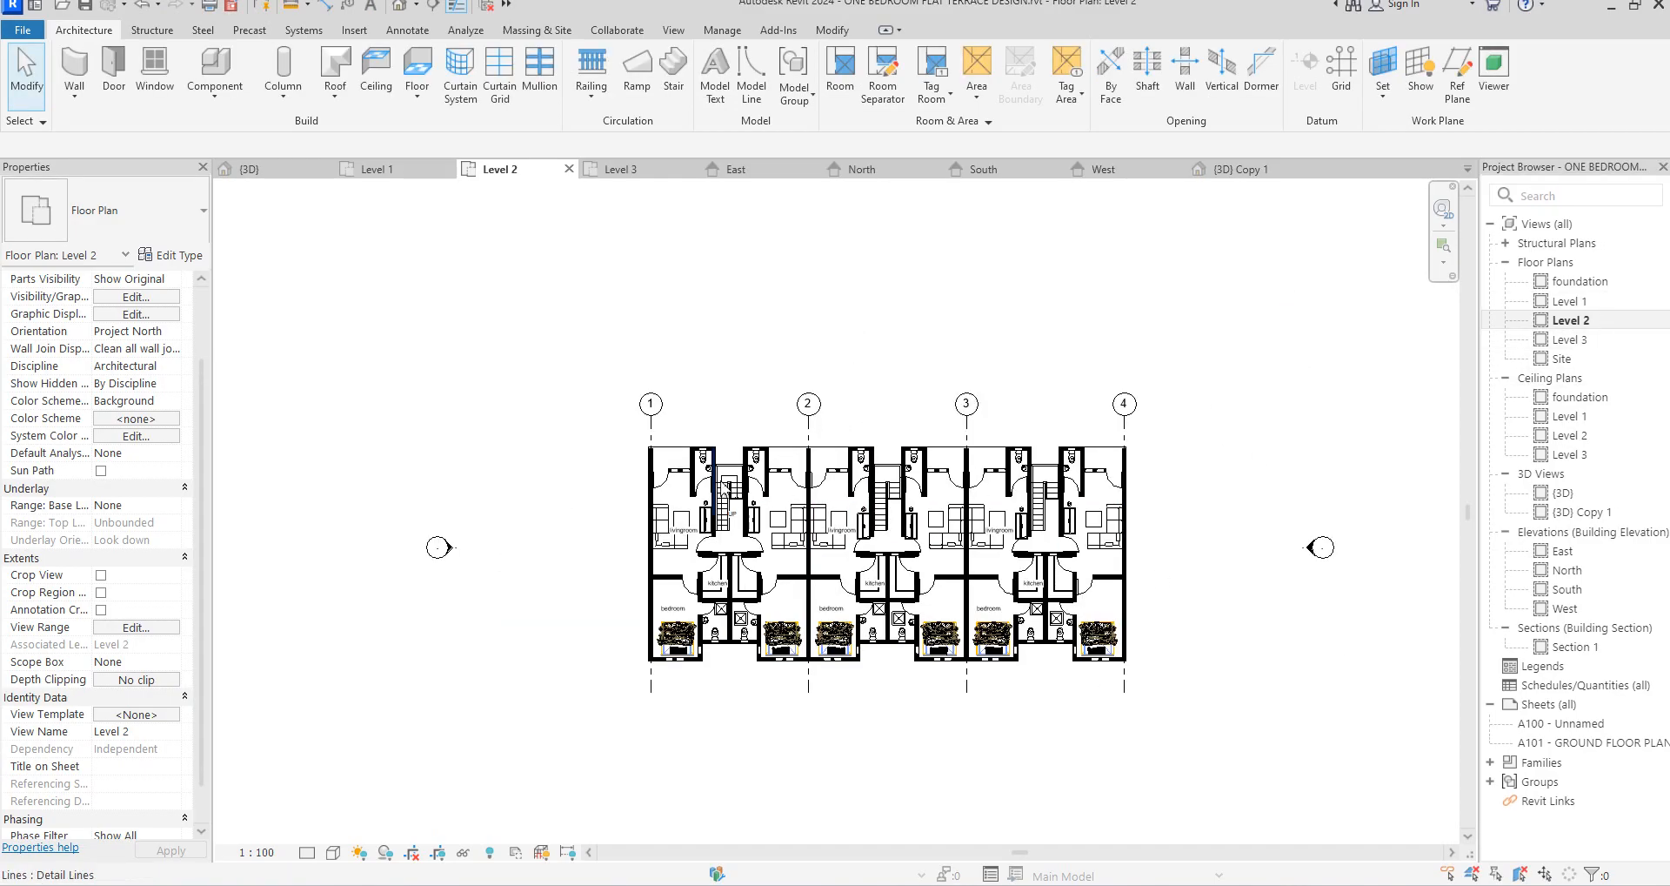
{"action": "scroll", "coordinate": [694, 497], "scroll_direction": "up", "scroll_amount": 5}
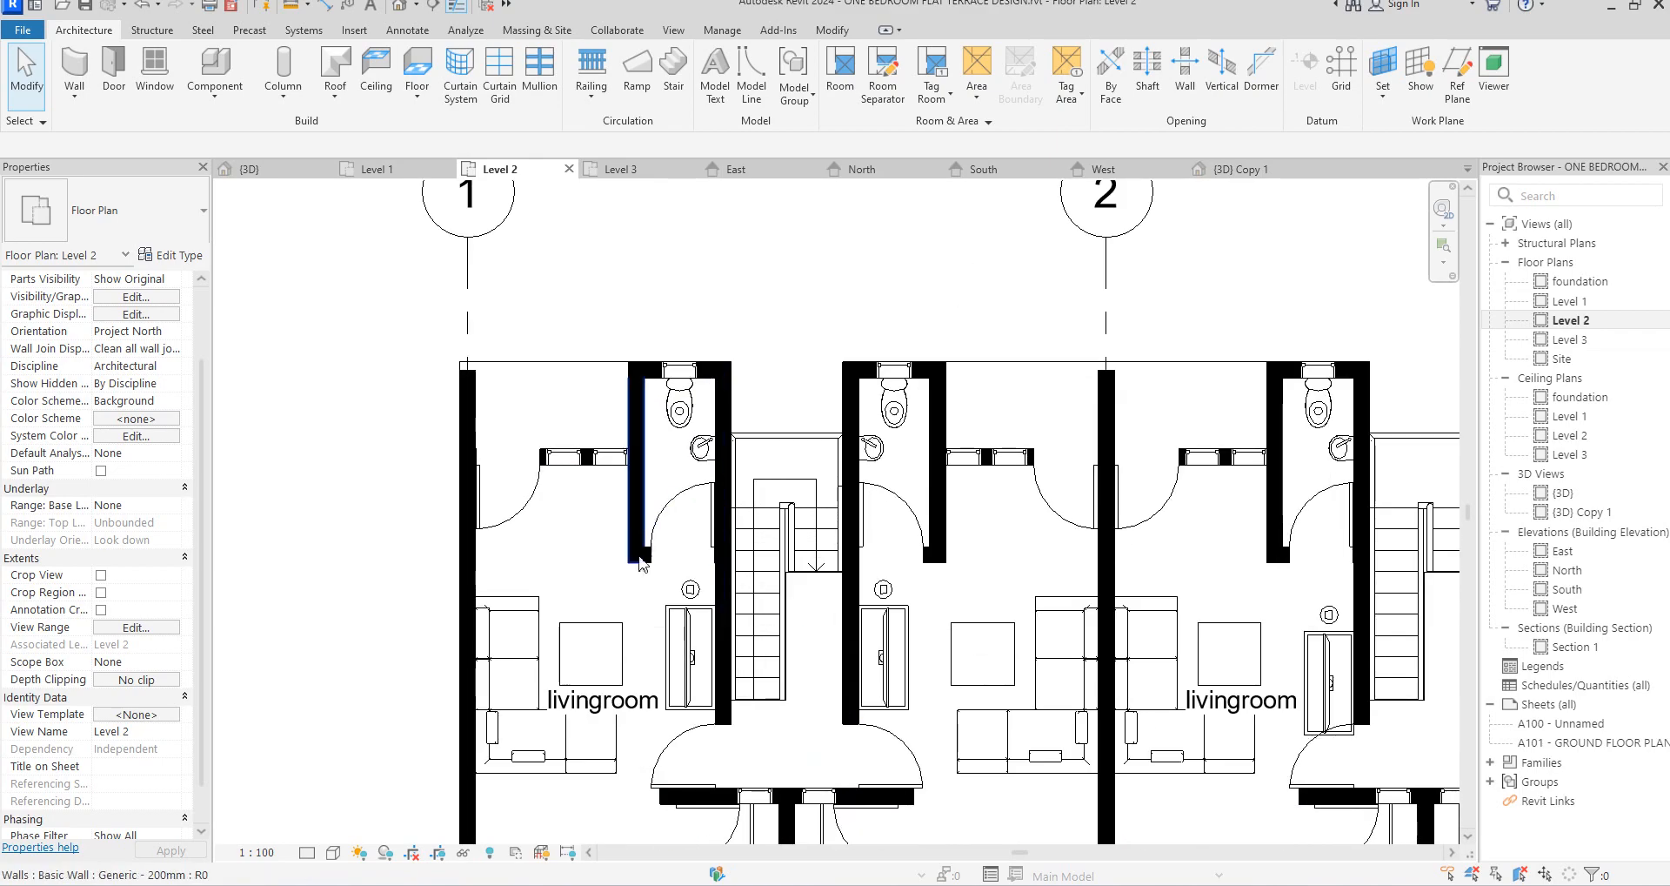
{"action": "scroll", "coordinate": [653, 557], "scroll_direction": "up", "scroll_amount": 3}
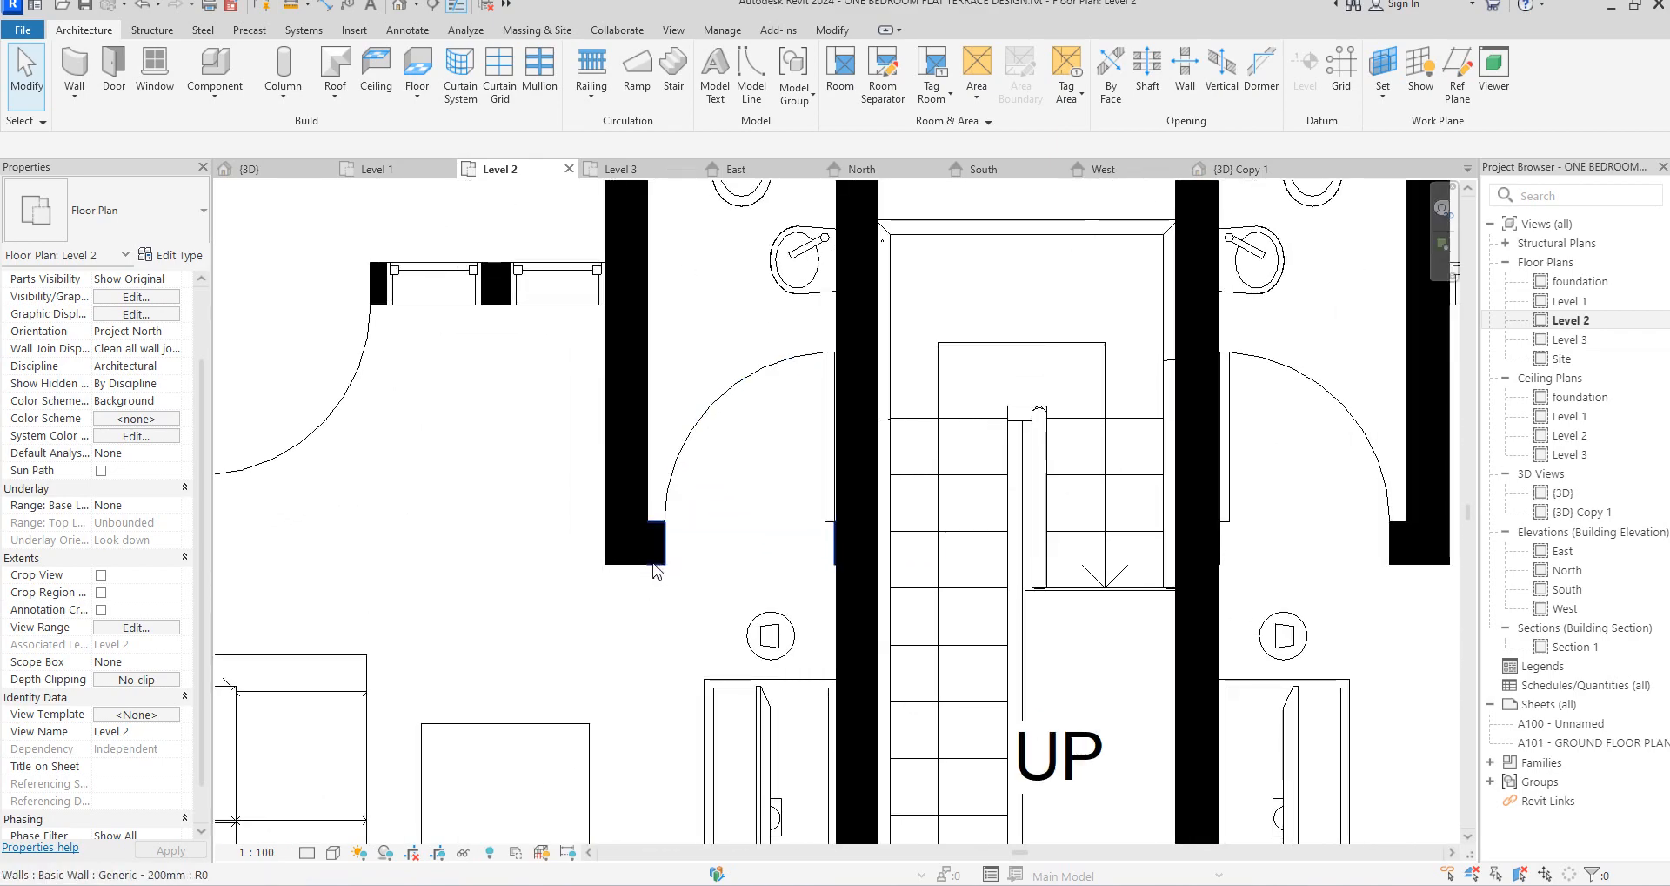
{"action": "scroll", "coordinate": [661, 571], "scroll_direction": "up", "scroll_amount": 2}
{"action": "left_click", "coordinate": [657, 561]}
{"action": "scroll", "coordinate": [656, 572], "scroll_direction": "down", "scroll_amount": 2}
{"action": "scroll", "coordinate": [657, 572], "scroll_direction": "down", "scroll_amount": 4}
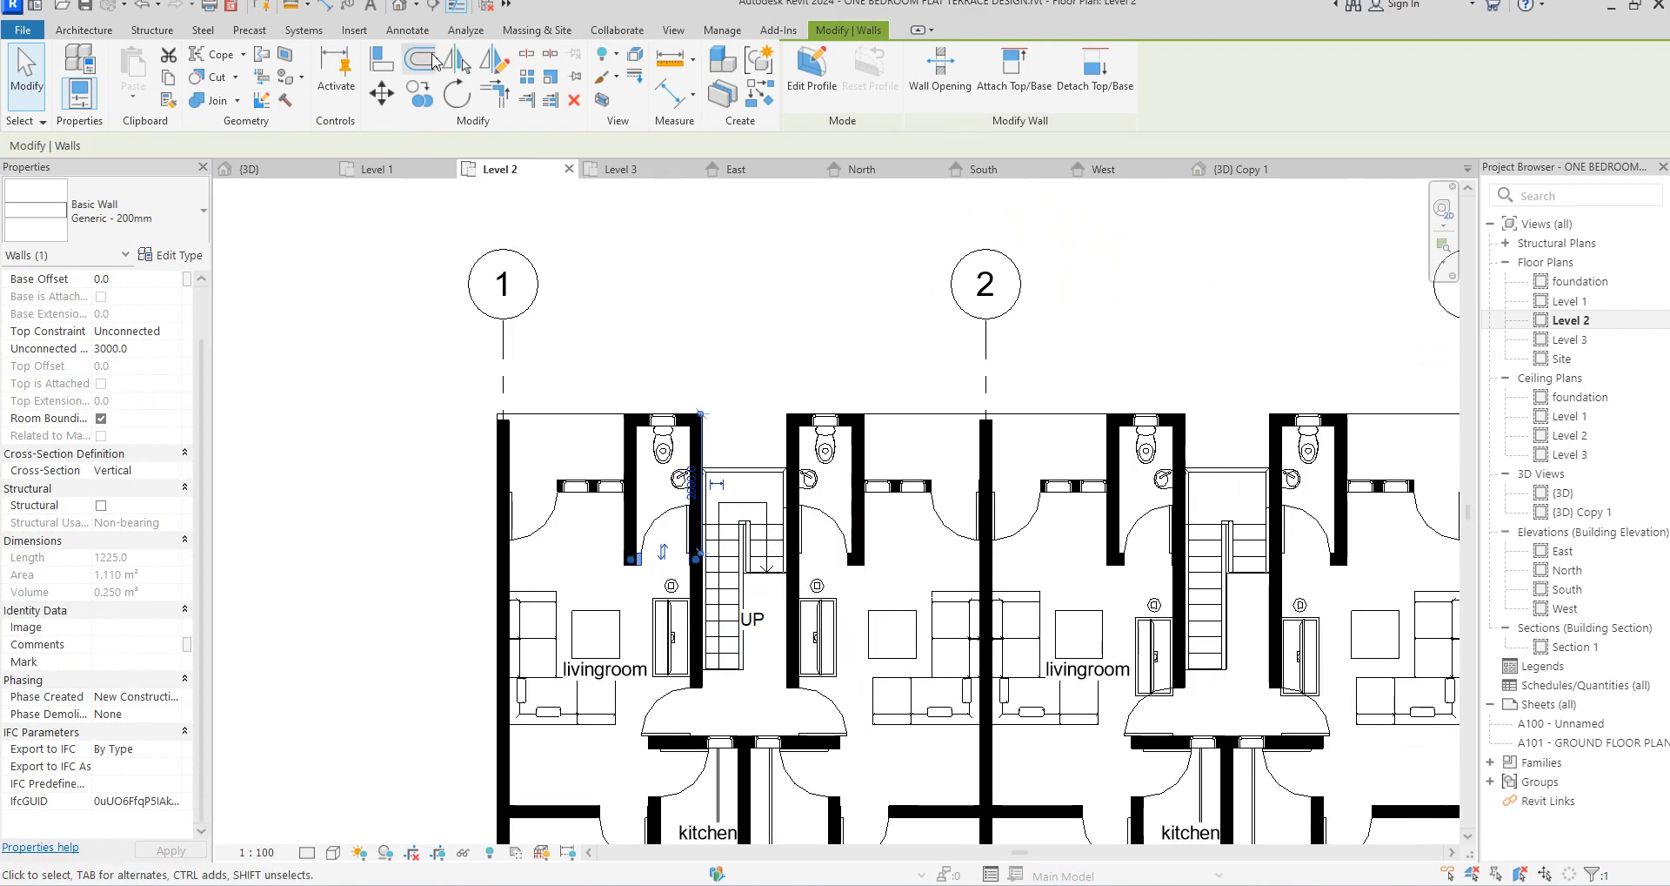
{"action": "left_click", "coordinate": [171, 80]}
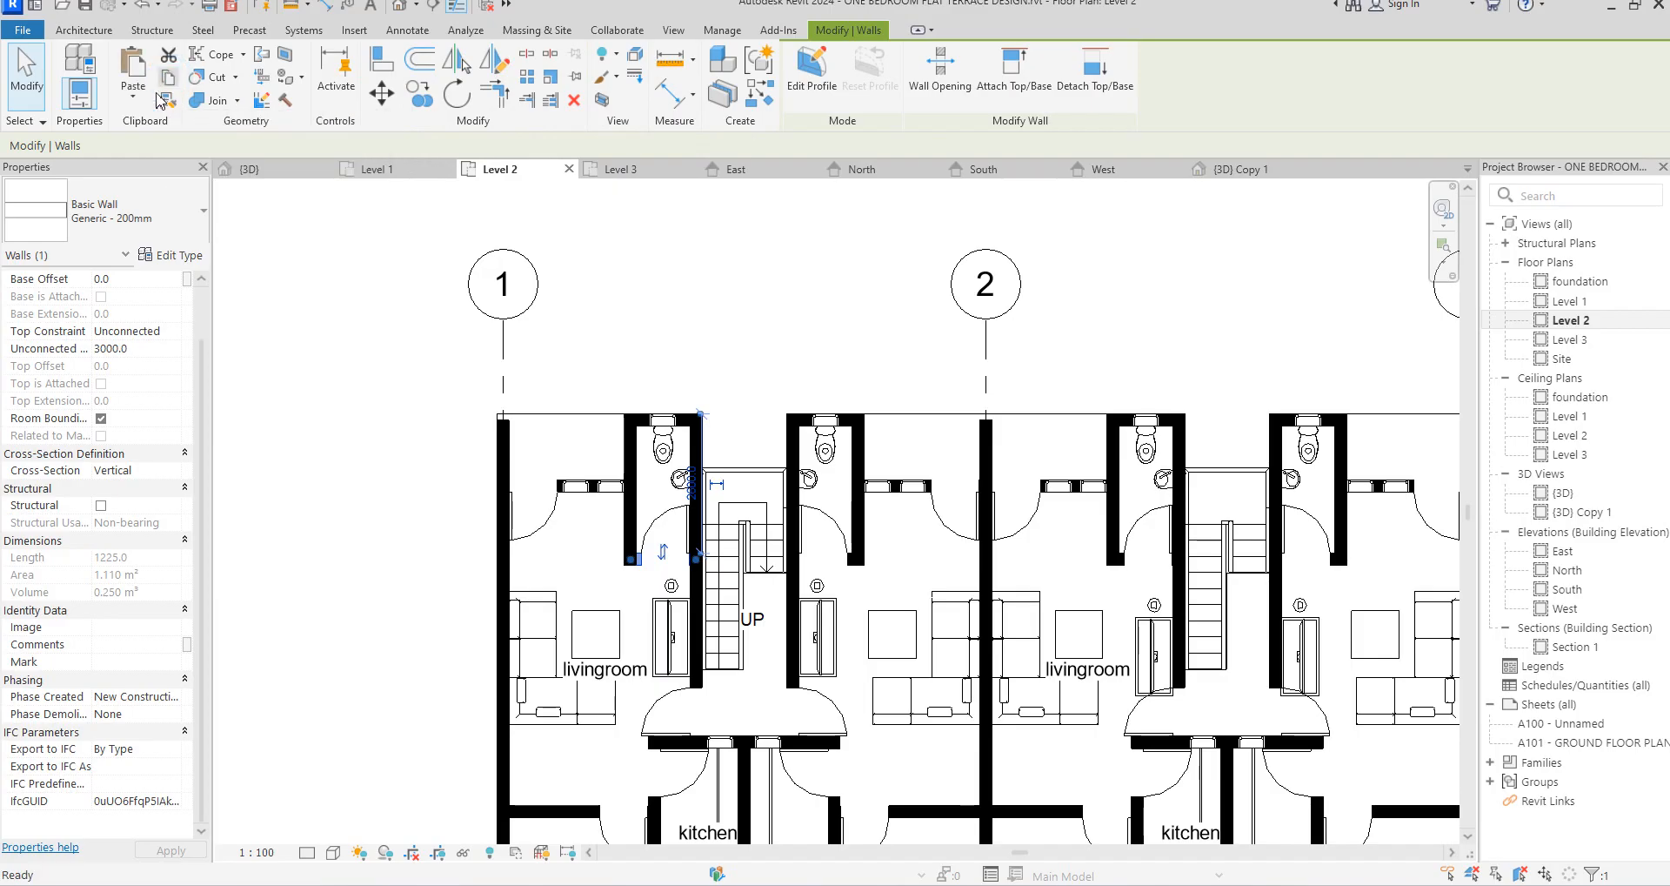
{"action": "left_click", "coordinate": [143, 109]}
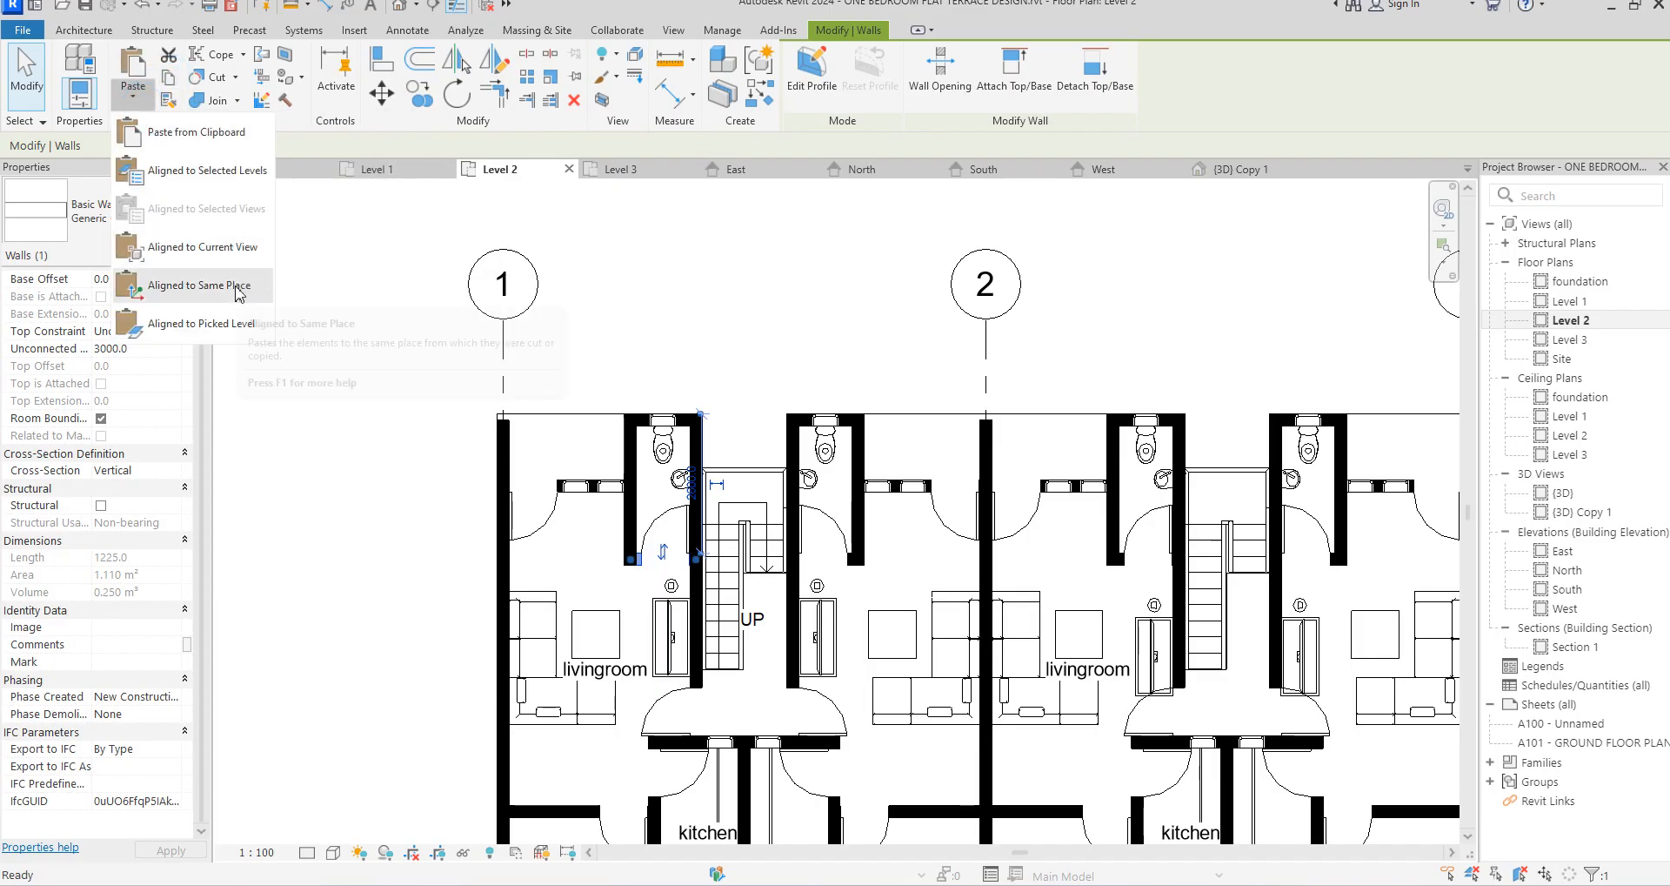
{"action": "left_click", "coordinate": [232, 171]}
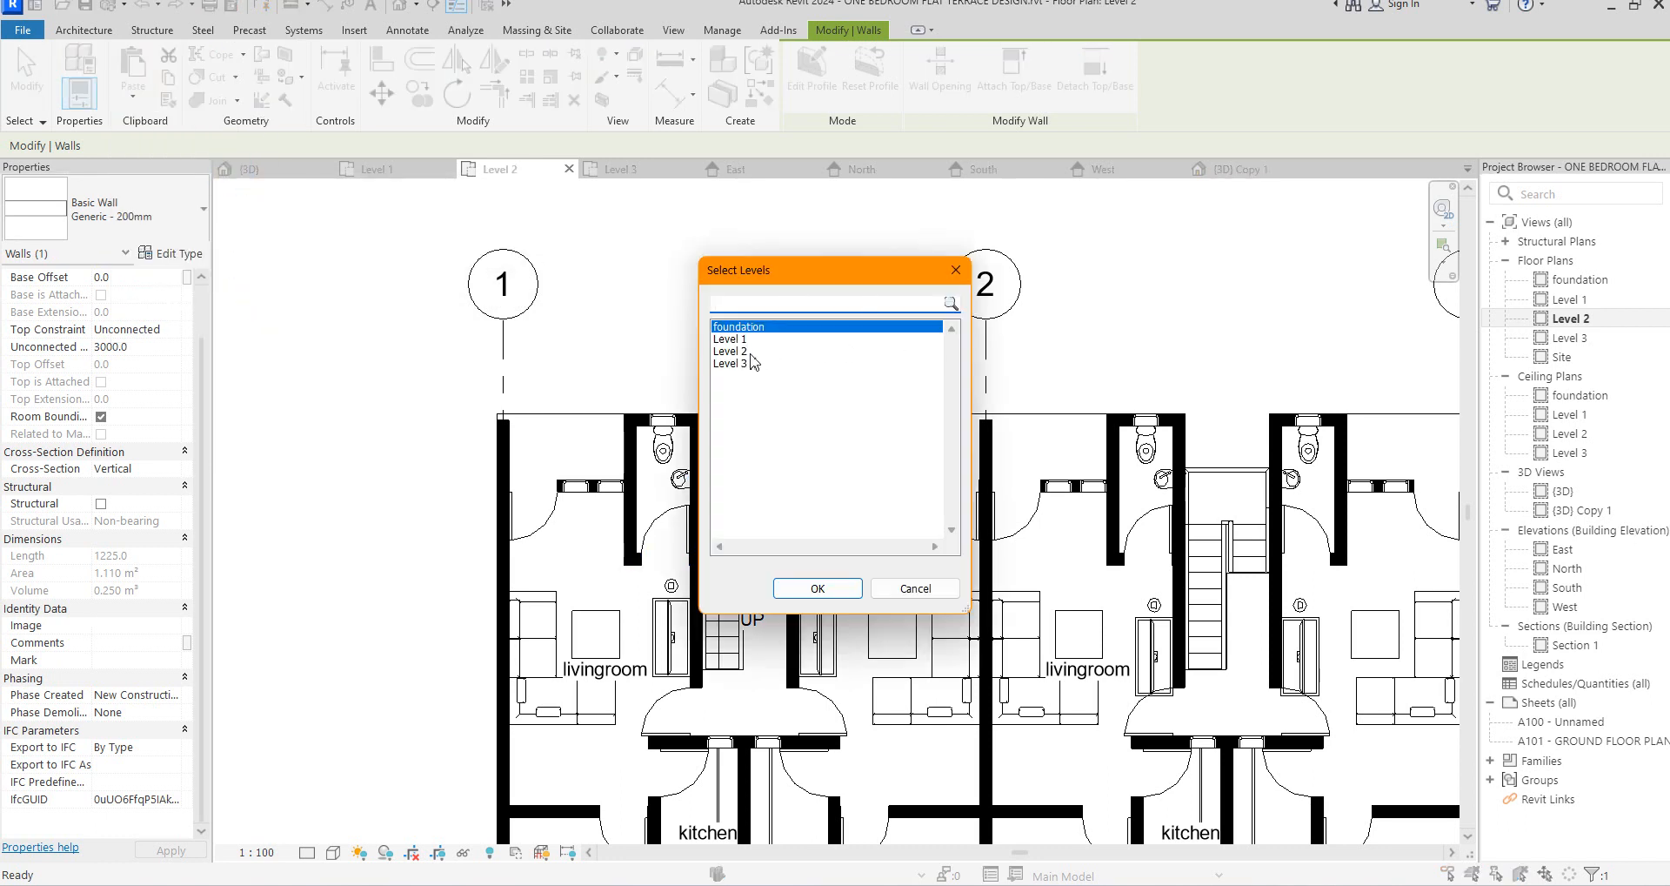
{"action": "left_click", "coordinate": [750, 365]}
{"action": "left_click", "coordinate": [818, 589]}
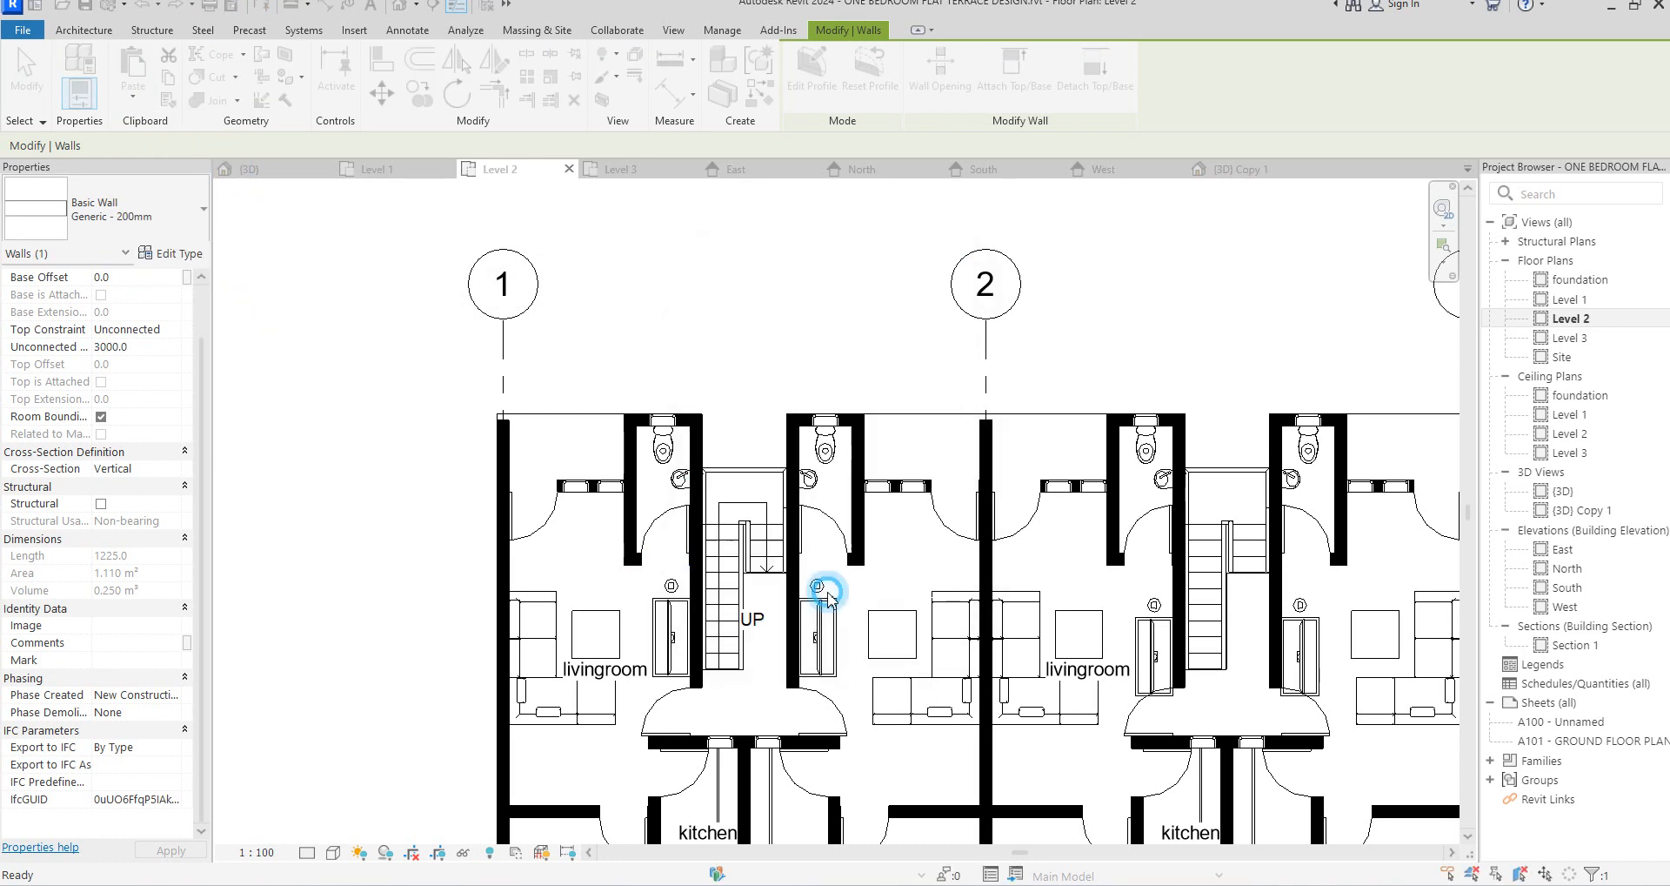
Delete the door from the wall copied onto the roof in the {3D} view
{"action": "double_click", "coordinate": [1563, 493]}
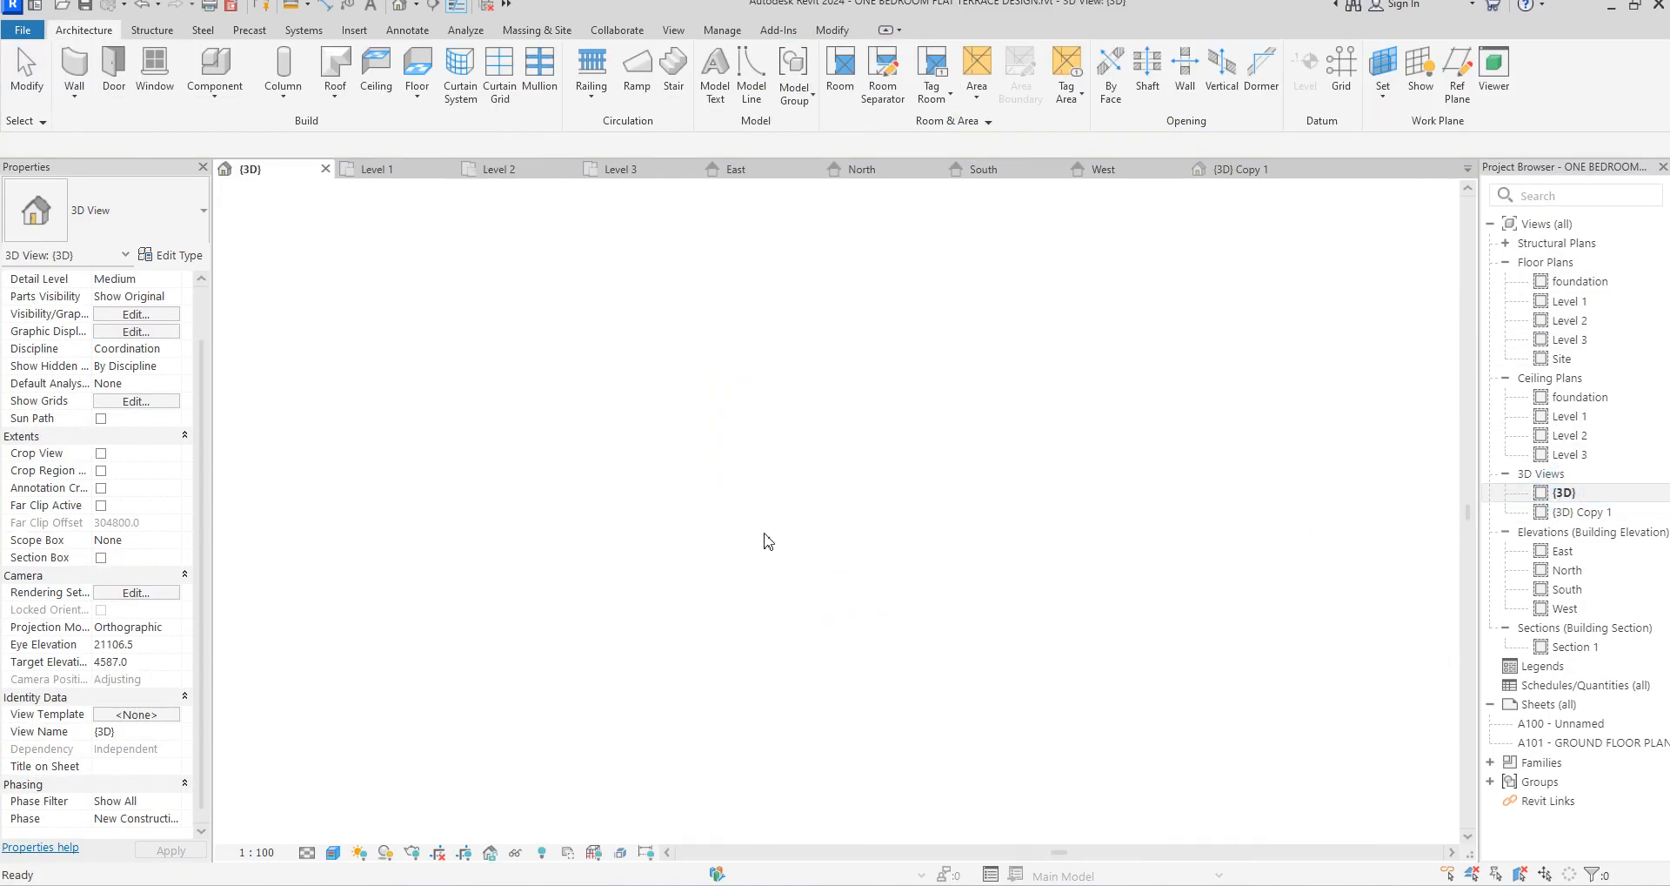
{"action": "scroll", "coordinate": [923, 336], "scroll_direction": "up", "scroll_amount": 5}
{"action": "scroll", "coordinate": [923, 336], "scroll_direction": "up", "scroll_amount": 2}
{"action": "key", "text": "Escape"}
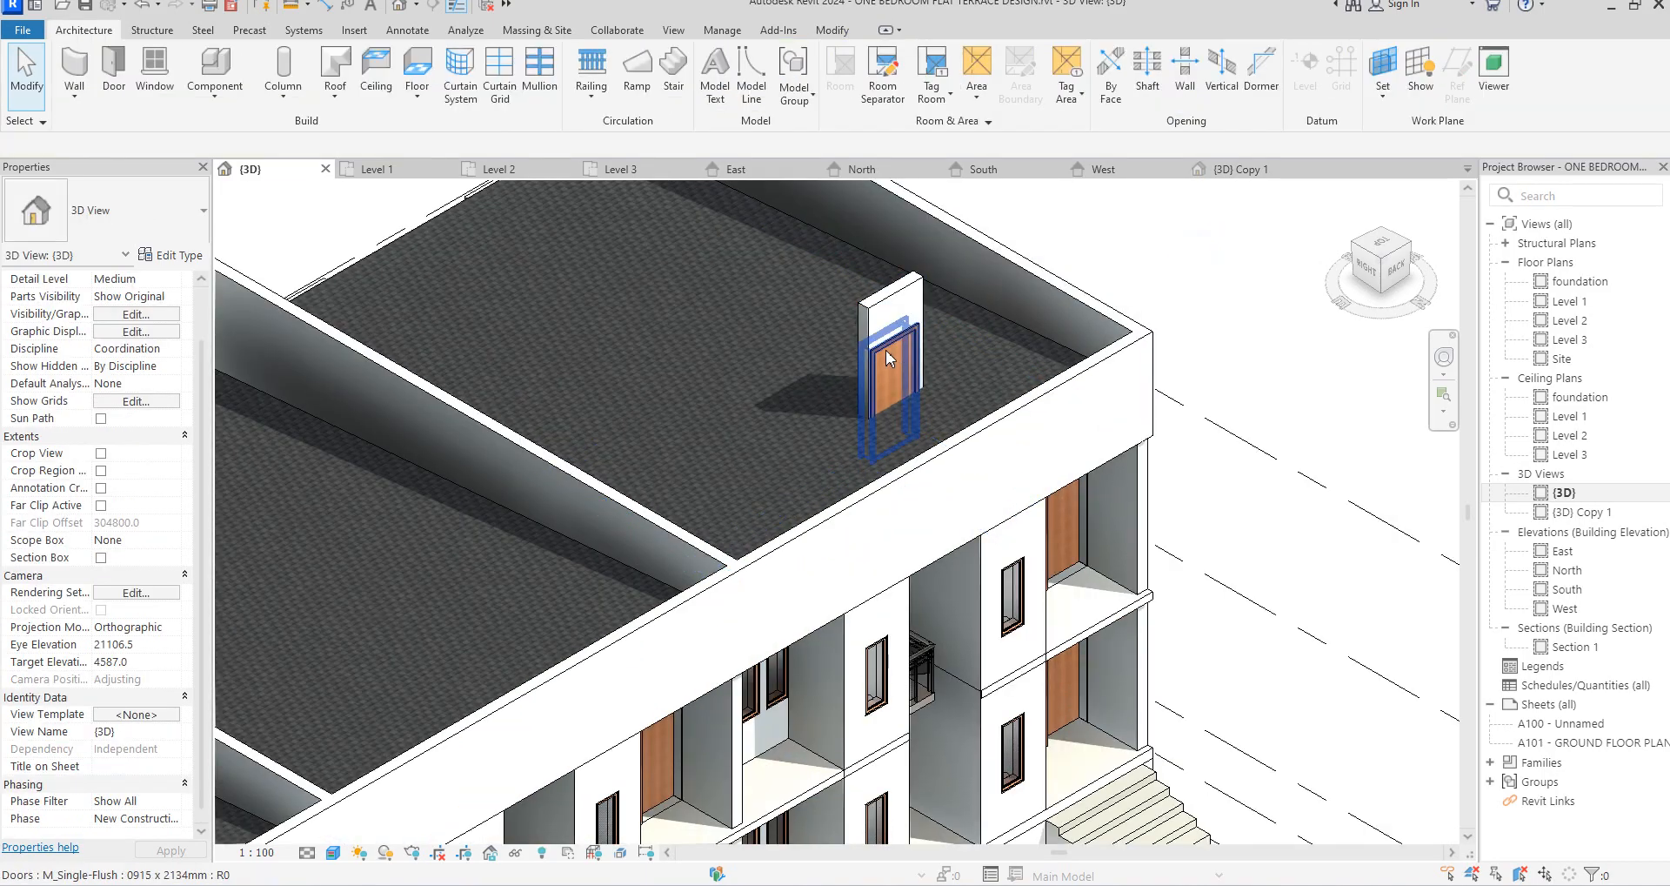
{"action": "left_click", "coordinate": [889, 358]}
{"action": "key", "text": "Delete"}
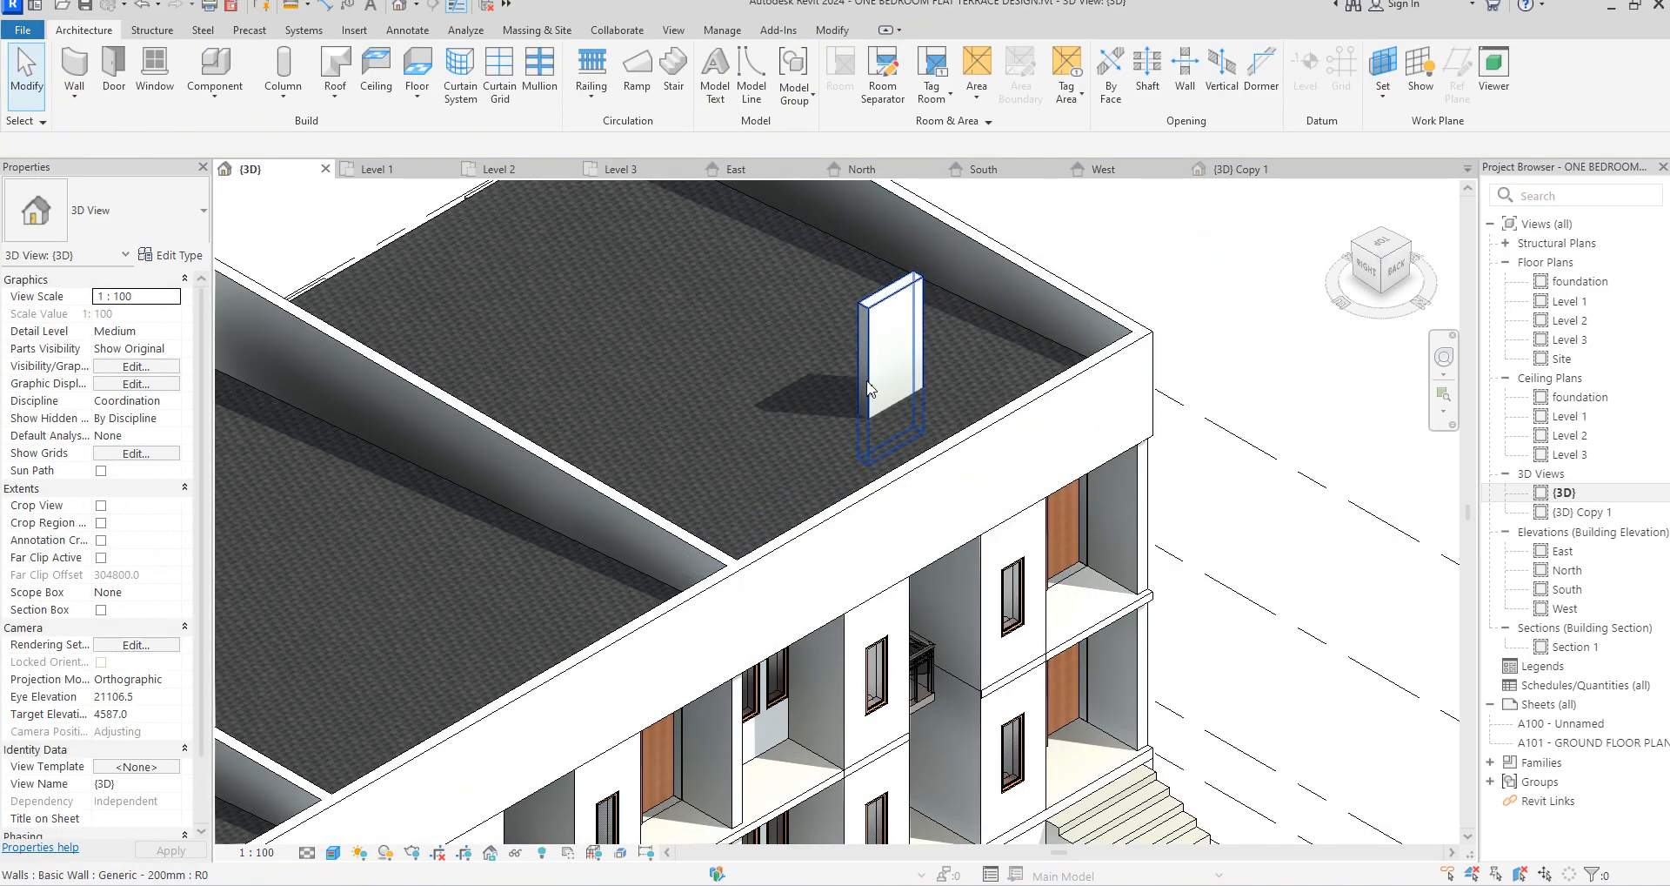
Shift and lengthen the copied roof wall to 1900 mm by its ends in the Site plan
{"action": "left_click", "coordinate": [869, 383]}
{"action": "scroll", "coordinate": [870, 383], "scroll_direction": "down", "scroll_amount": 4}
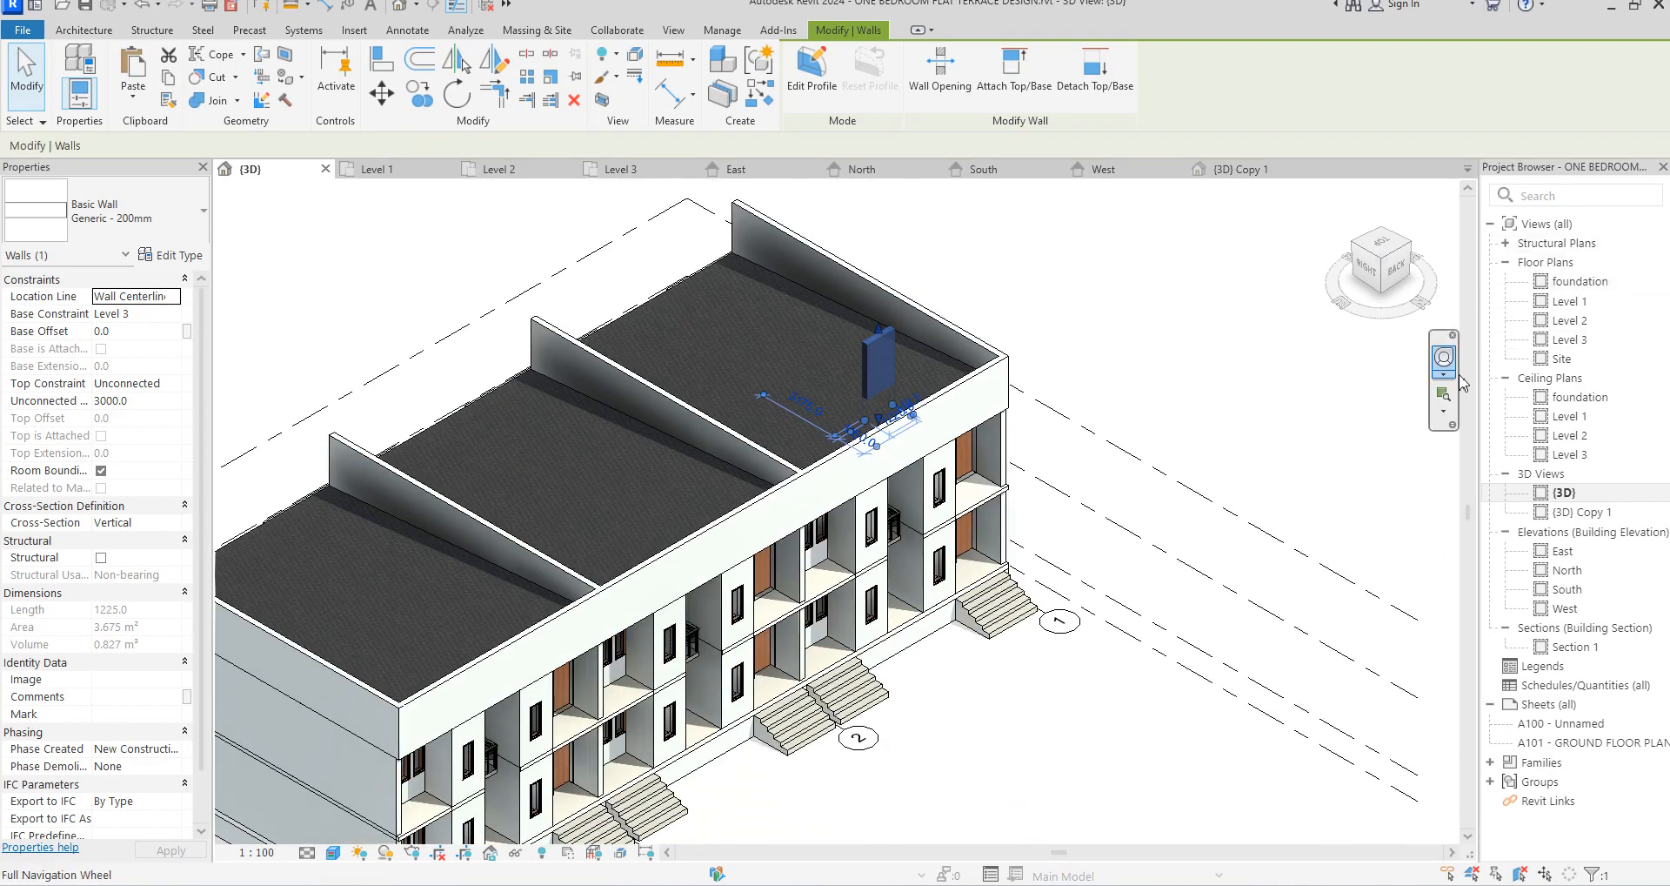
{"action": "double_click", "coordinate": [1562, 360]}
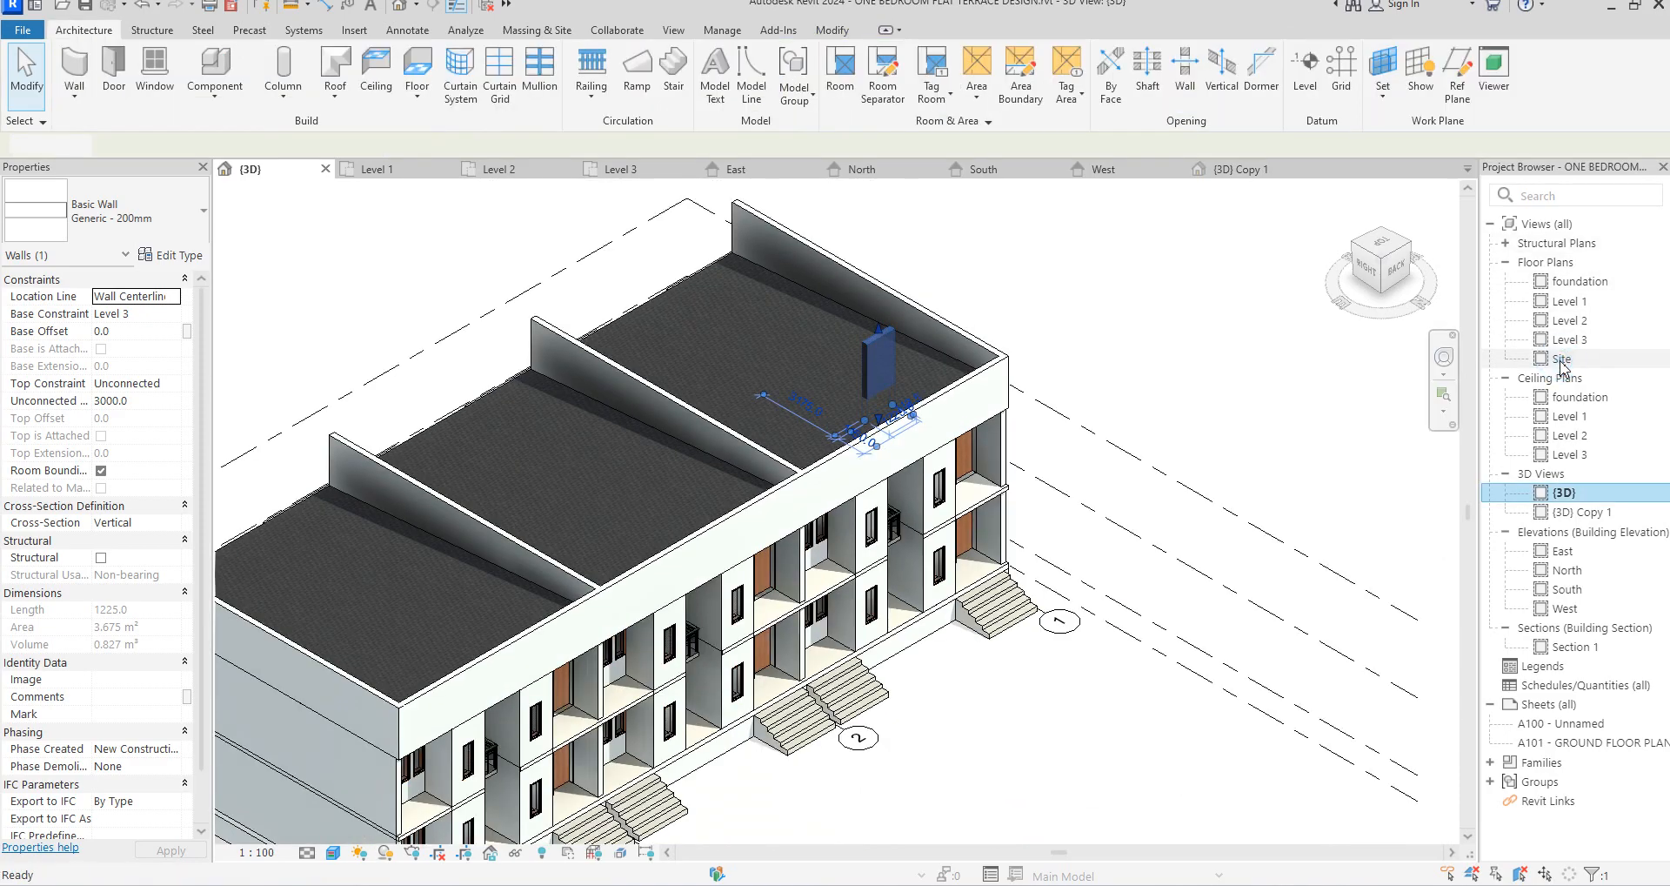
{"action": "scroll", "coordinate": [738, 409], "scroll_direction": "down", "scroll_amount": 2}
{"action": "scroll", "coordinate": [713, 509], "scroll_direction": "up", "scroll_amount": 2}
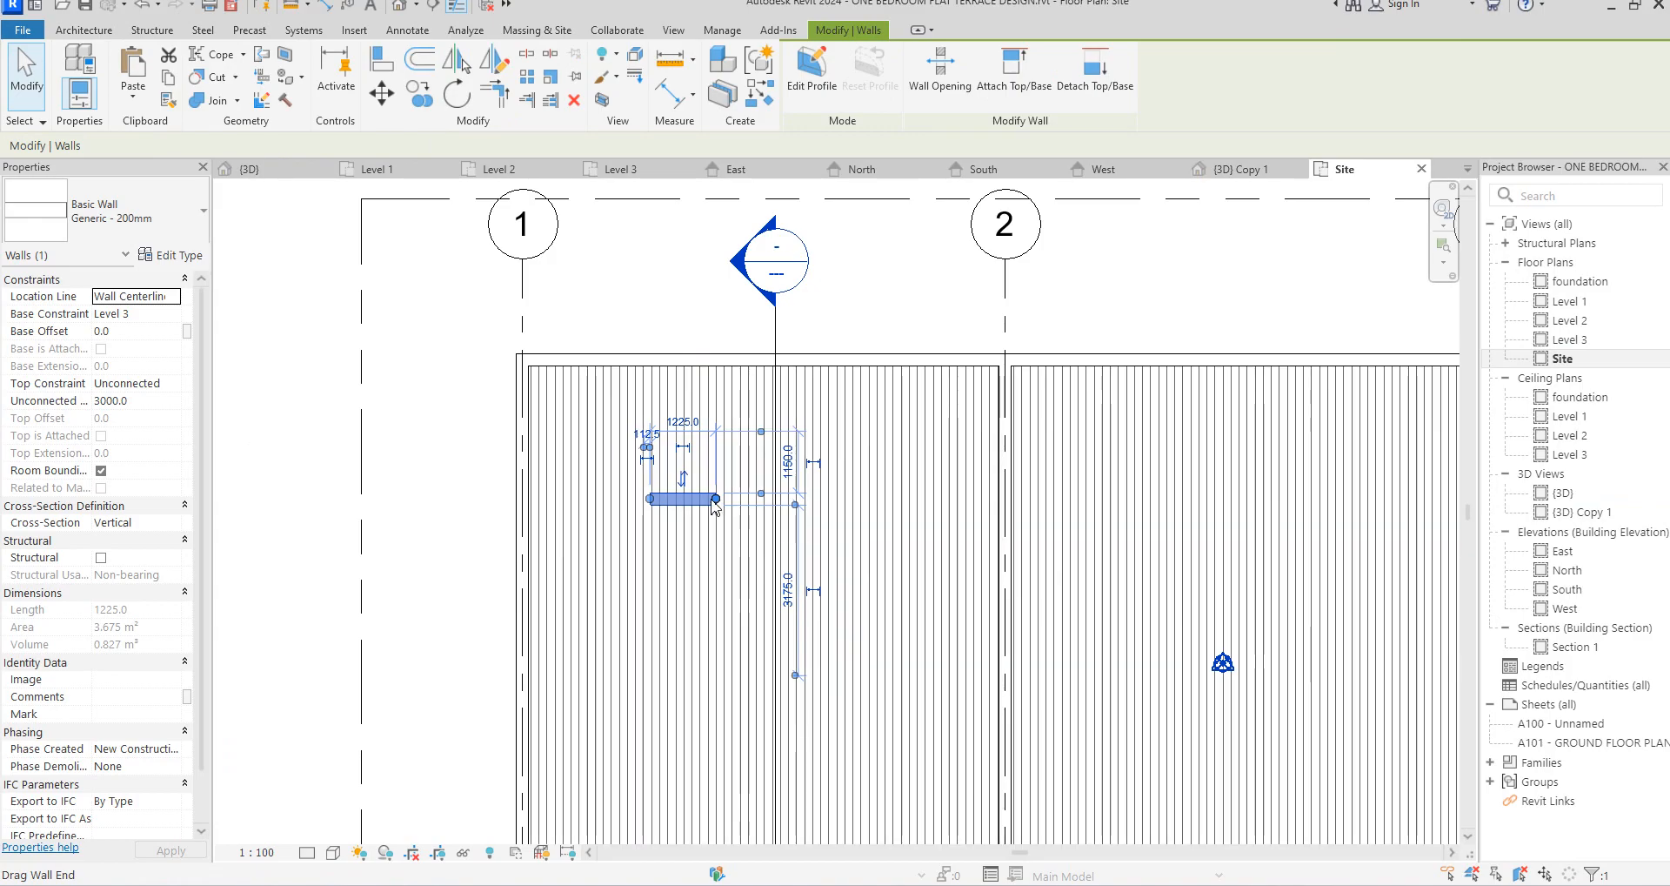
{"action": "mouse_move", "coordinate": [718, 502]}
{"action": "left_mouse_down"}
{"action": "mouse_move", "coordinate": [865, 497]}
{"action": "mouse_move", "coordinate": [743, 499]}
{"action": "left_mouse_up"}
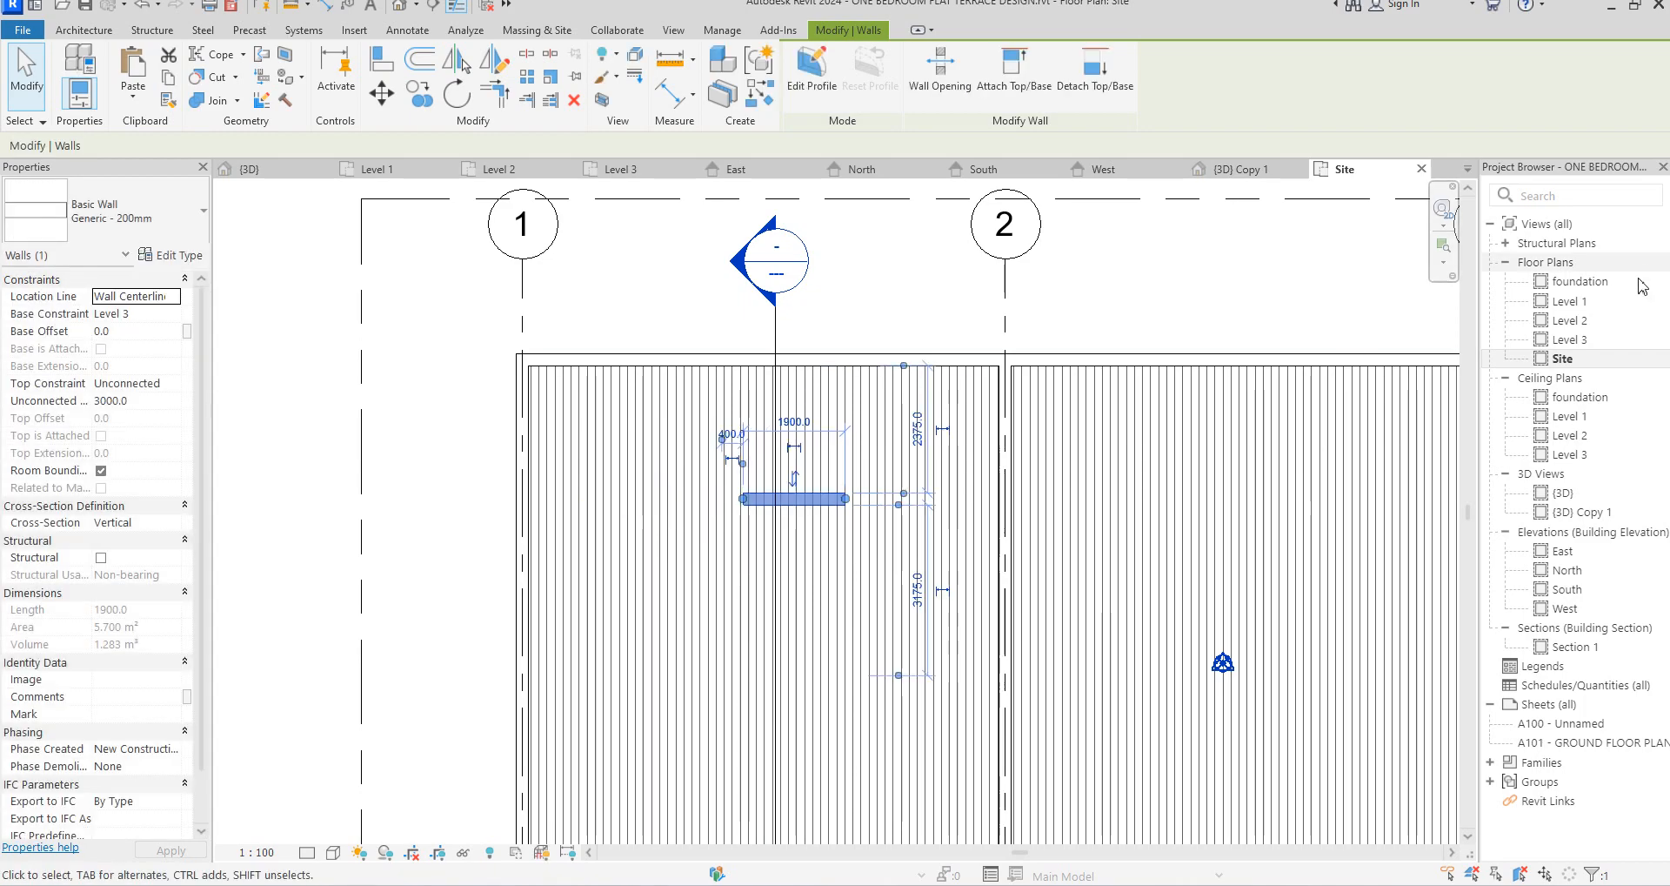
Examine the roof wall's position relative to the stairs in the Level 2 plan and the {3D} view
{"action": "double_click", "coordinate": [1571, 322]}
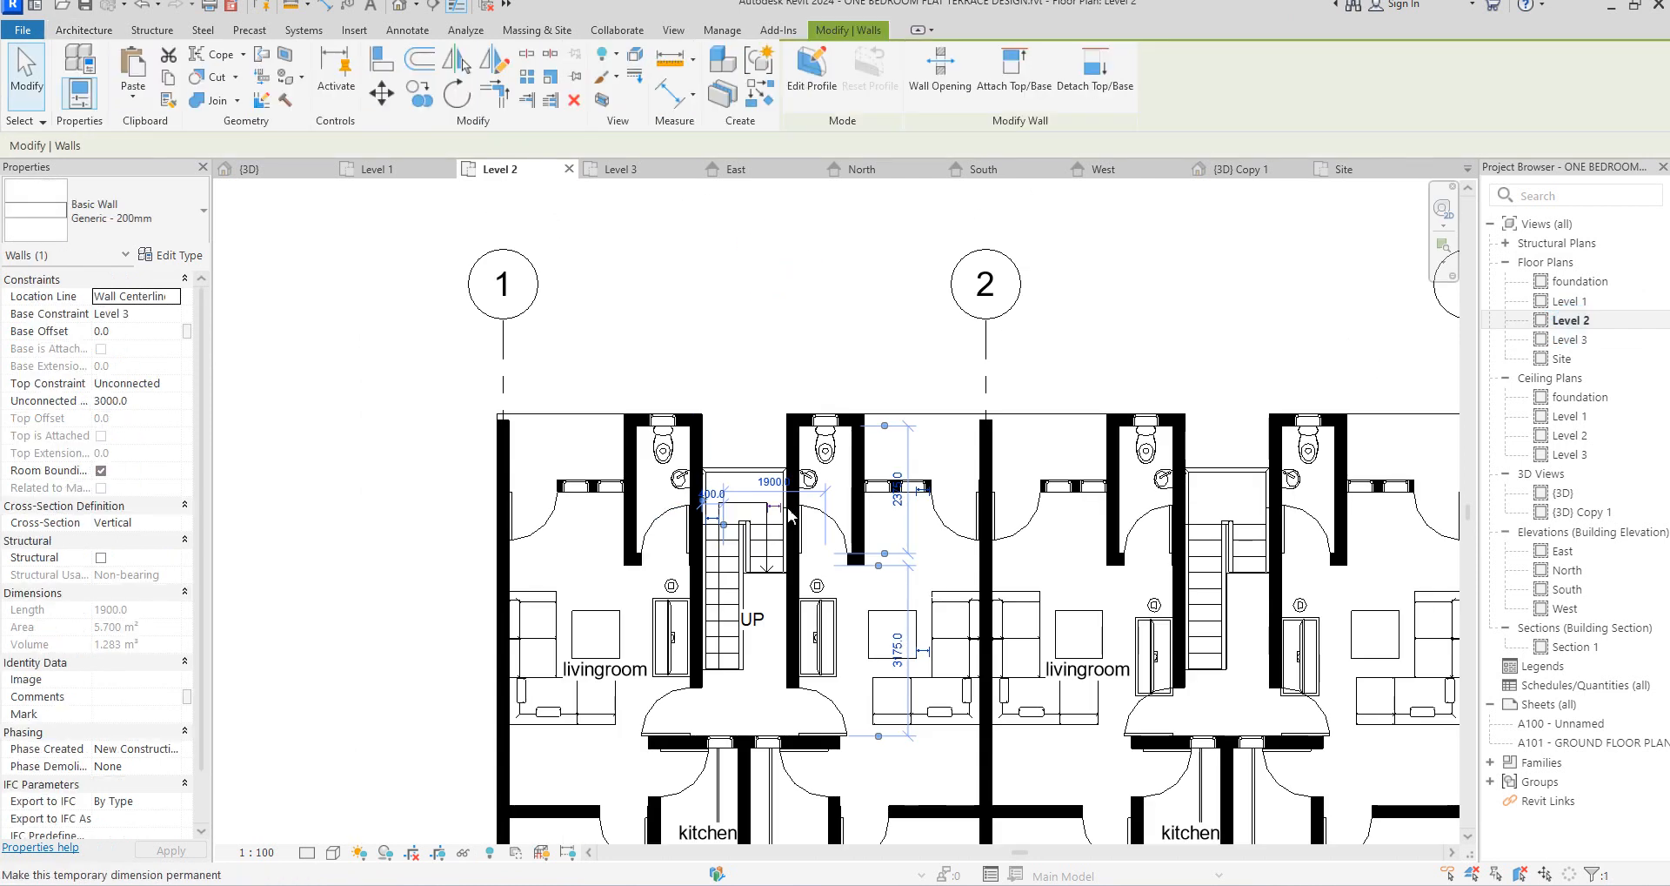
{"action": "scroll", "coordinate": [809, 609], "scroll_direction": "up", "scroll_amount": 3}
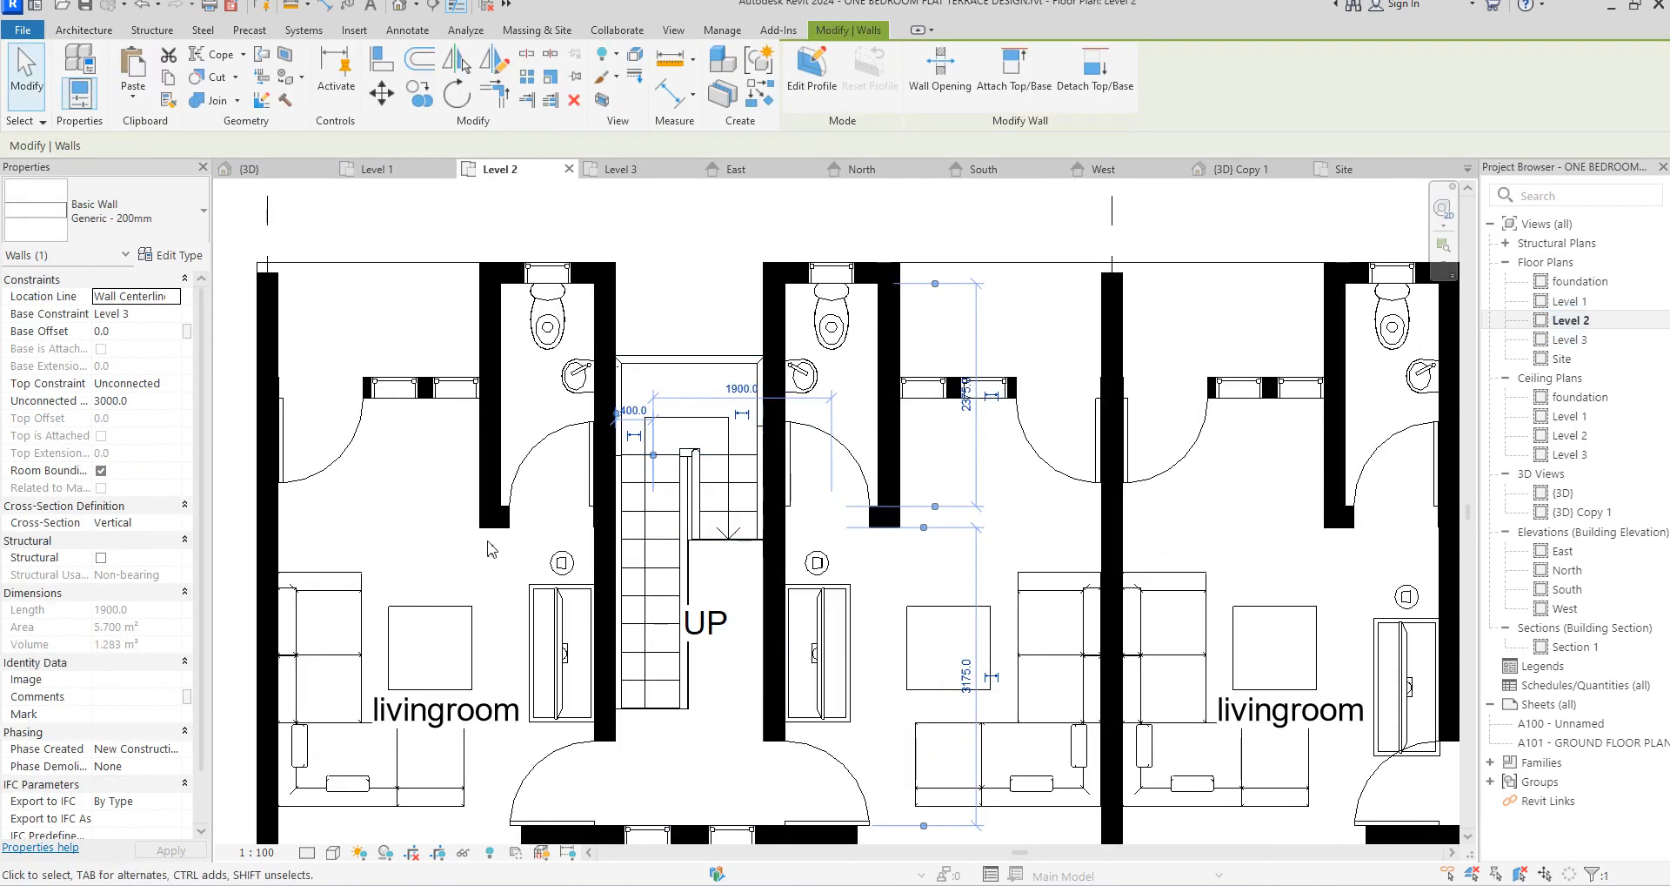
{"action": "scroll", "coordinate": [565, 574], "scroll_direction": "down", "scroll_amount": 2}
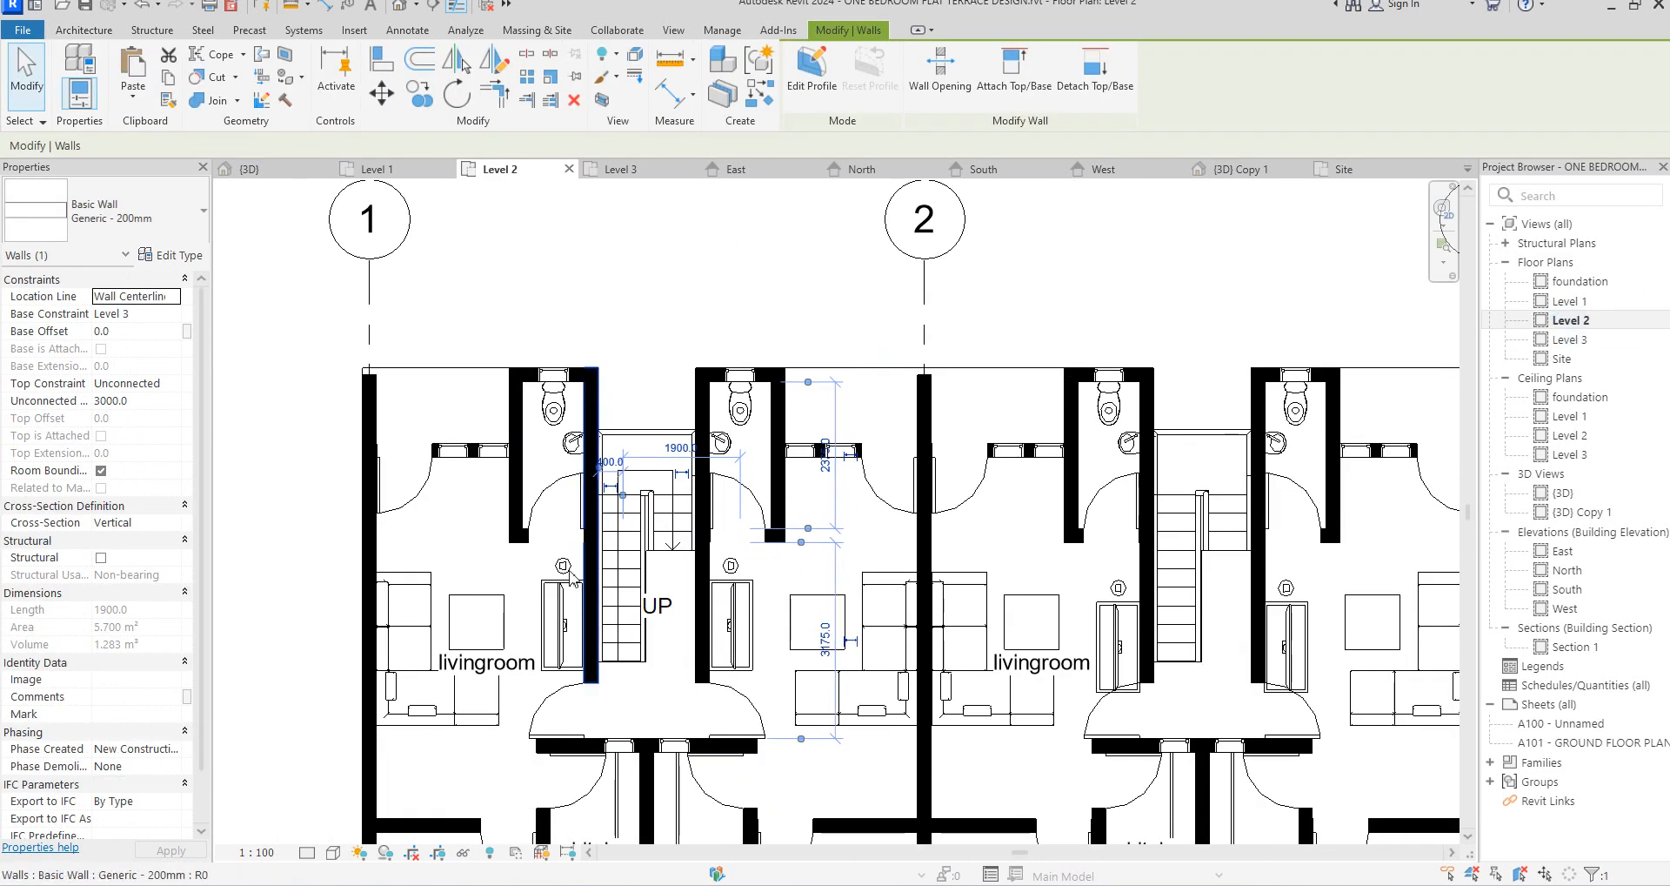
{"action": "scroll", "coordinate": [850, 357], "scroll_direction": "down", "scroll_amount": 3}
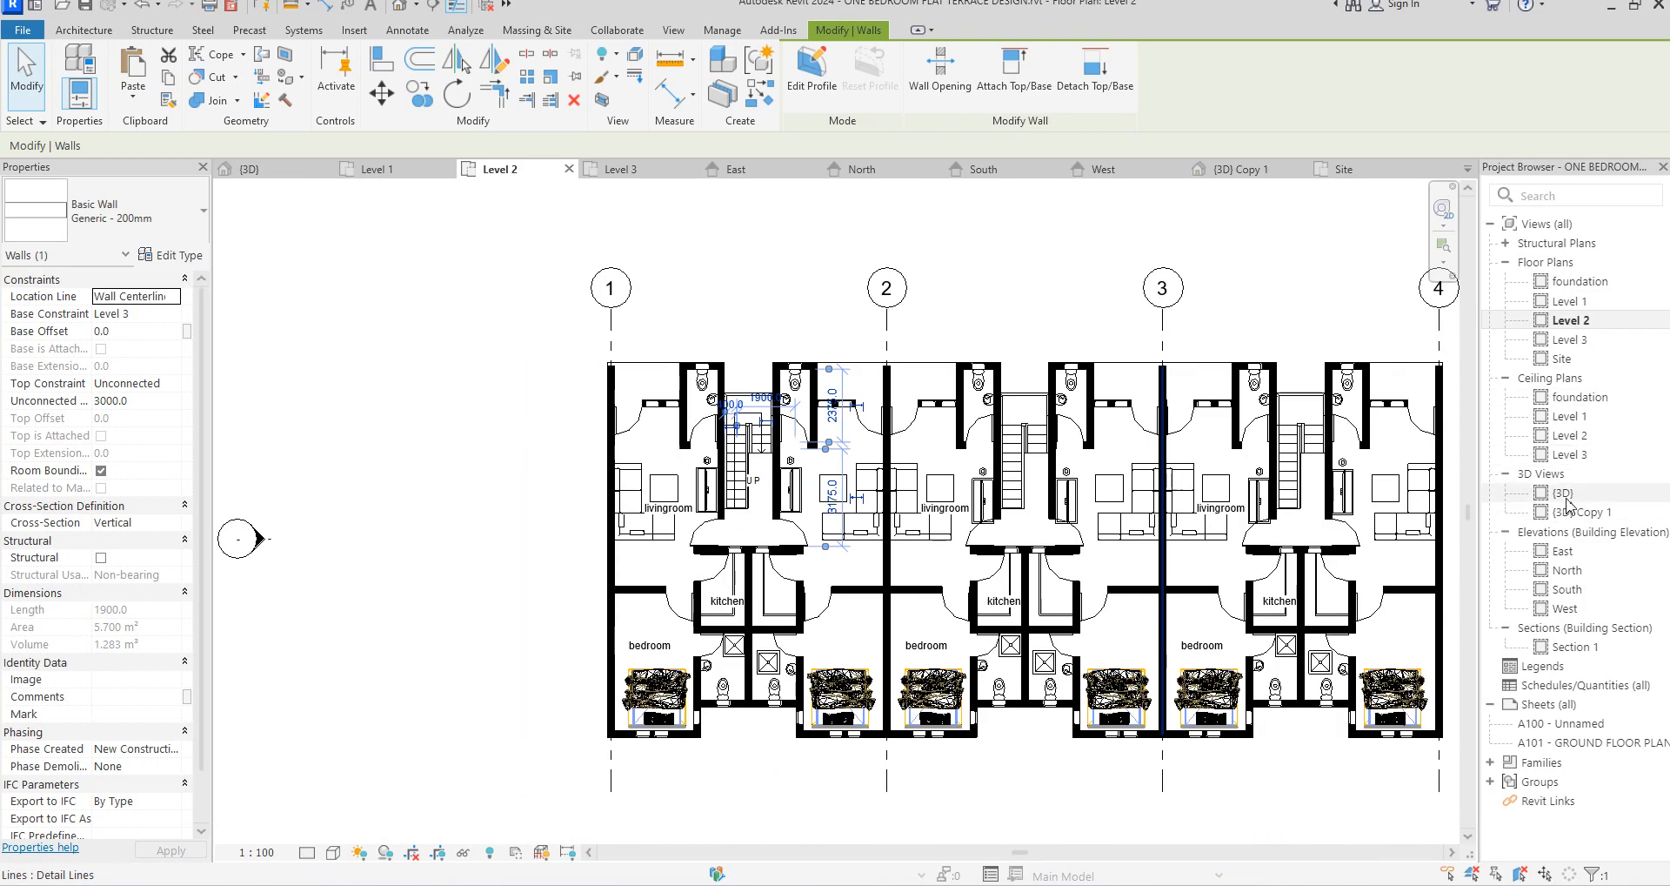
{"action": "double_click", "coordinate": [1564, 492]}
{"action": "left_click", "coordinate": [822, 383]}
{"action": "scroll", "coordinate": [818, 360], "scroll_direction": "up", "scroll_amount": 3}
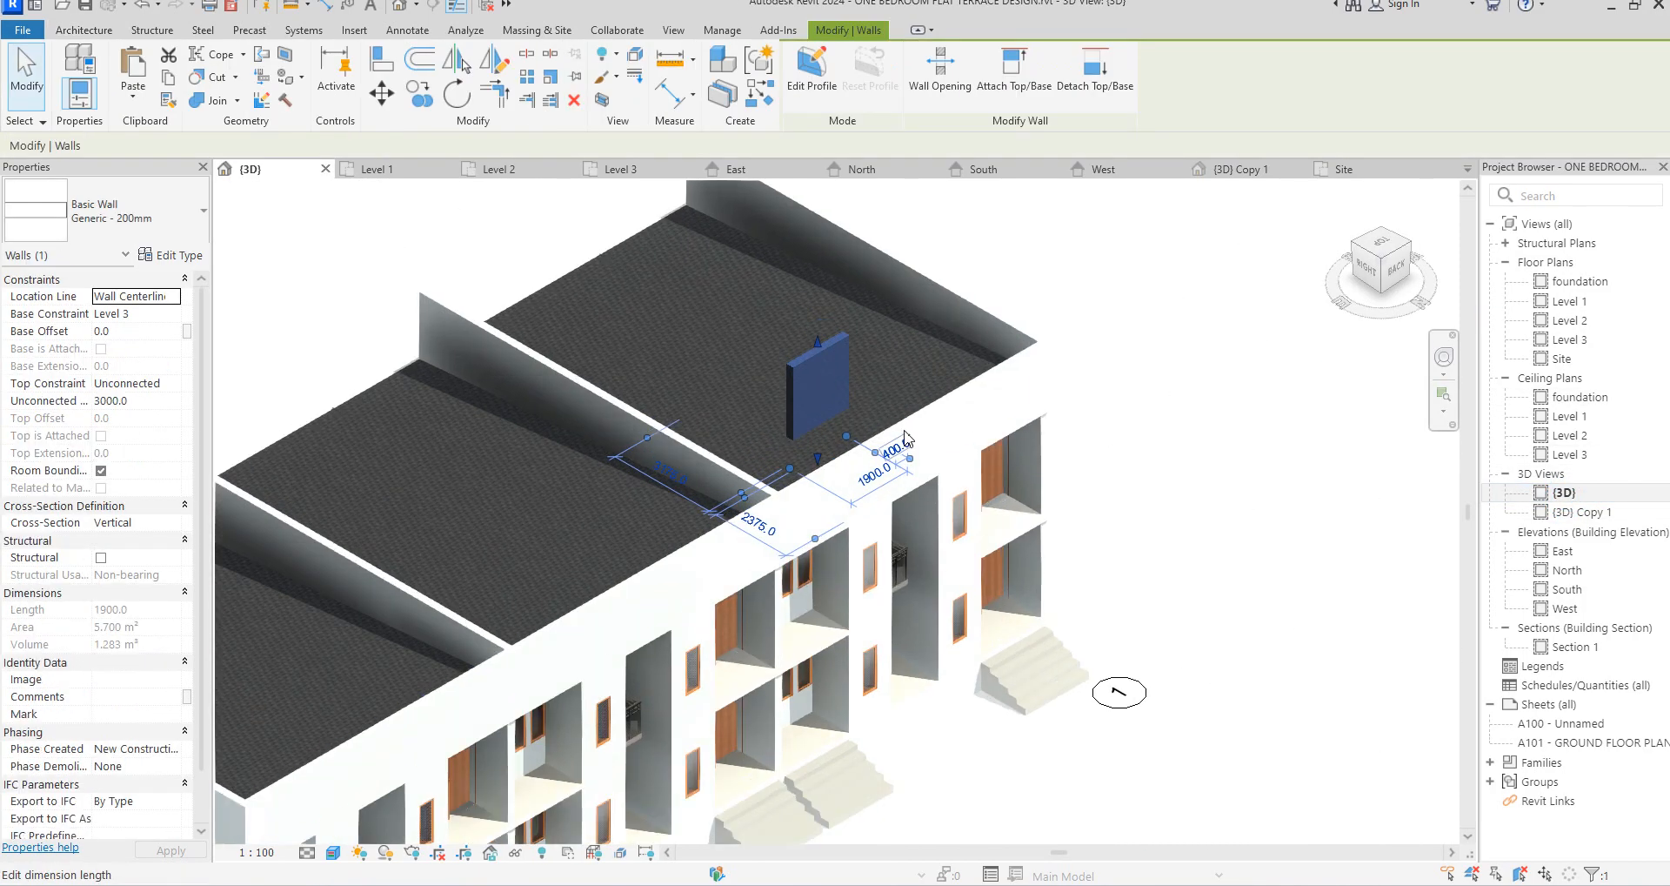
{"action": "scroll", "coordinate": [1117, 261], "scroll_direction": "down", "scroll_amount": 2}
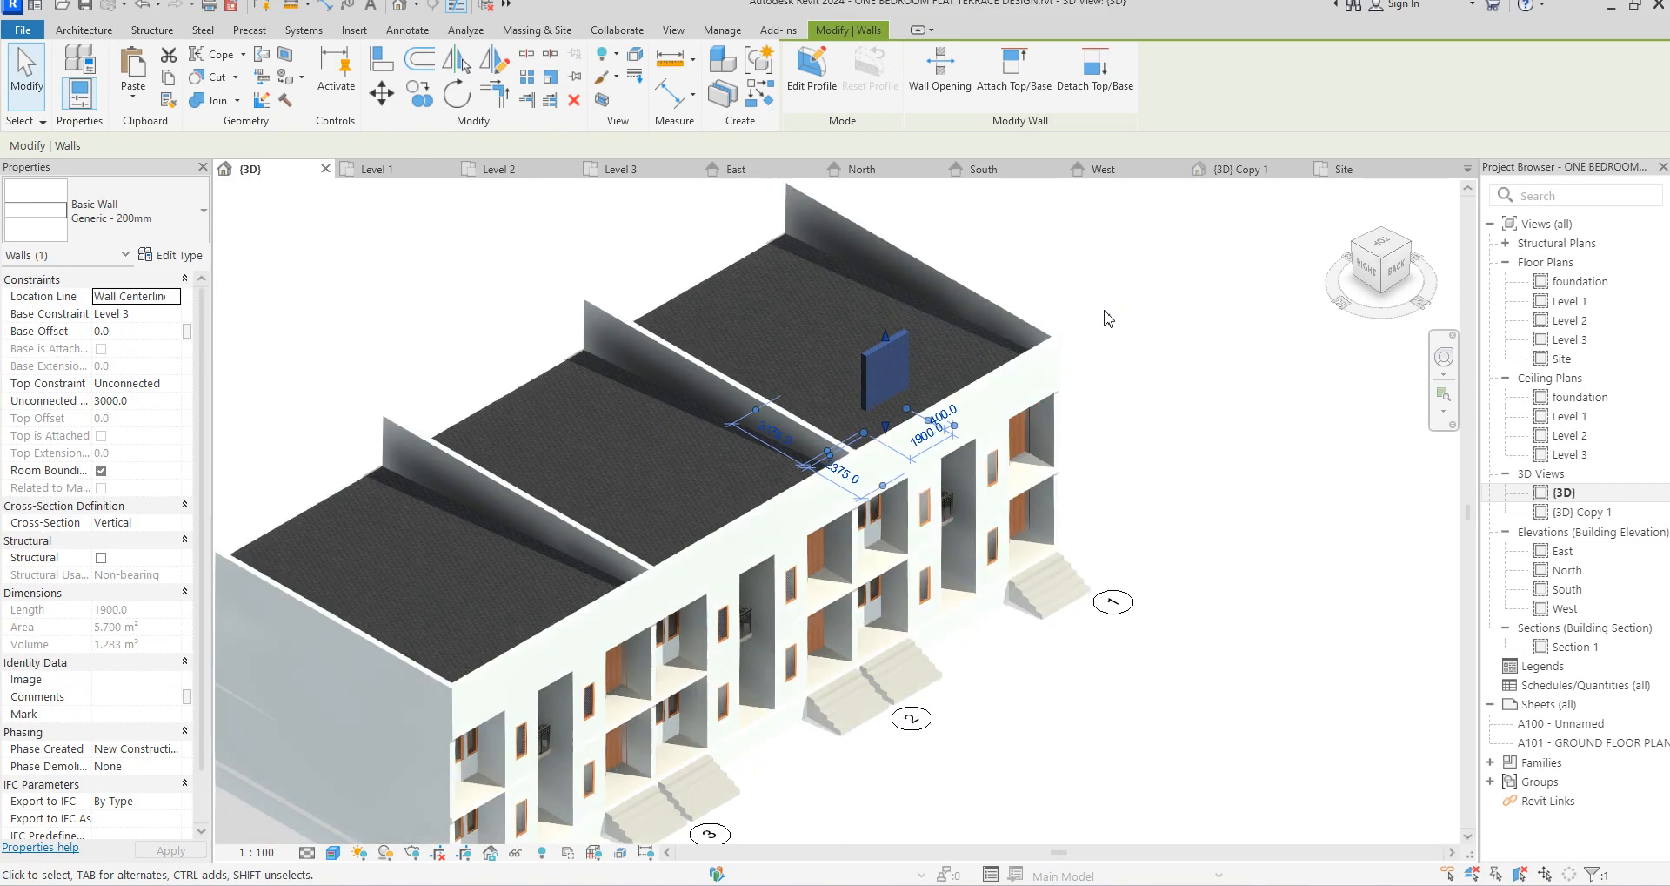
{"action": "left_click", "coordinate": [1153, 300]}
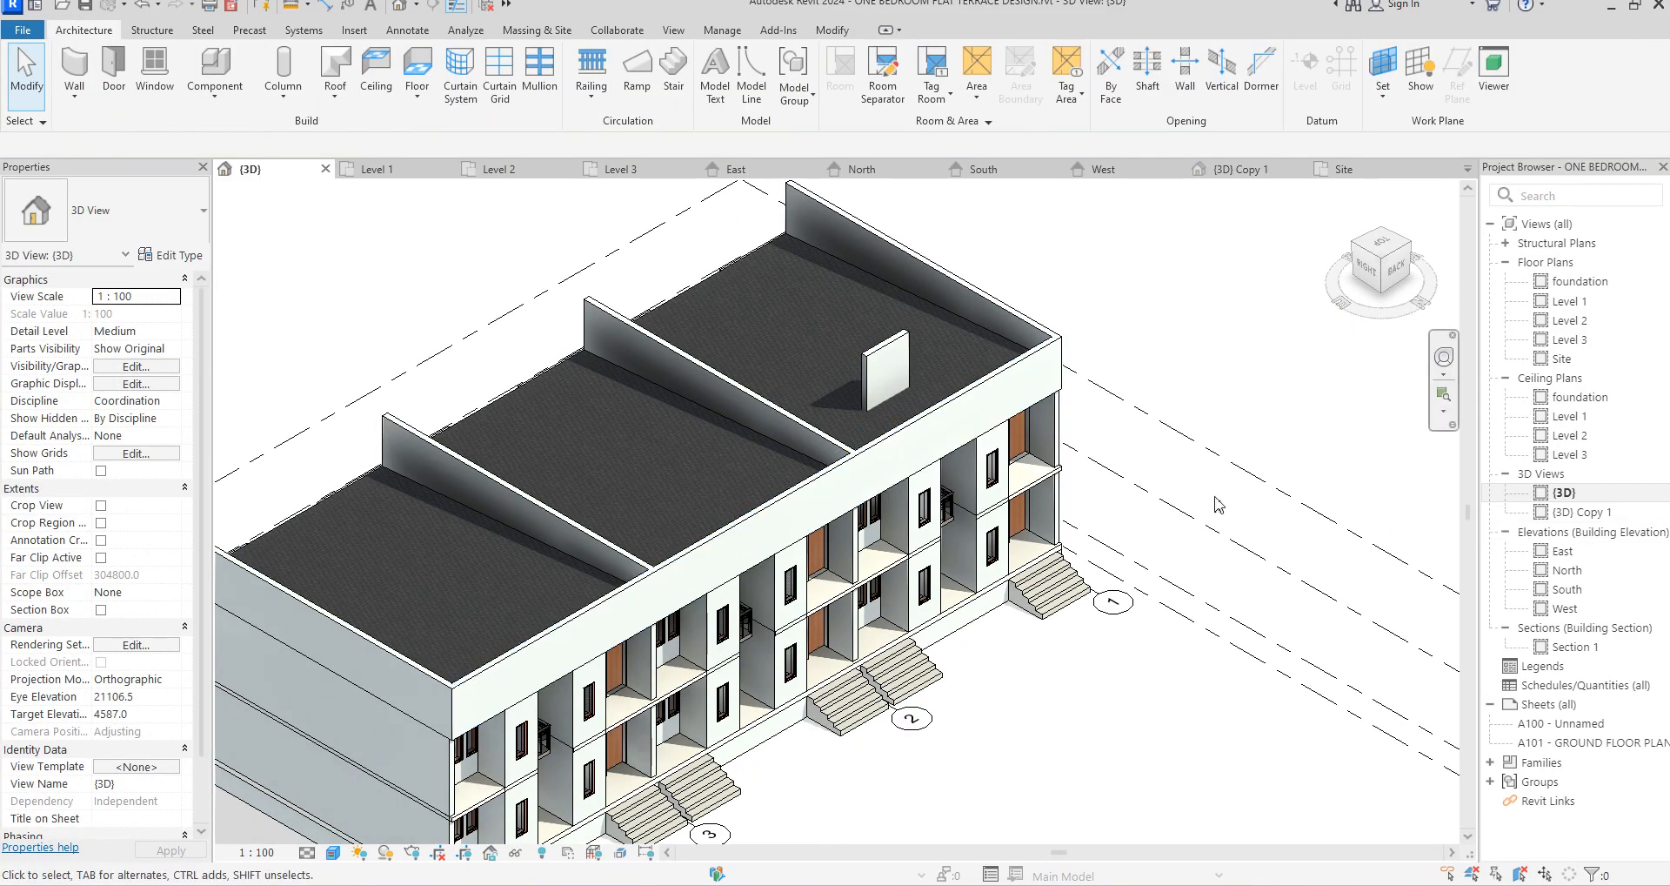
{"action": "left_click", "coordinate": [870, 355]}
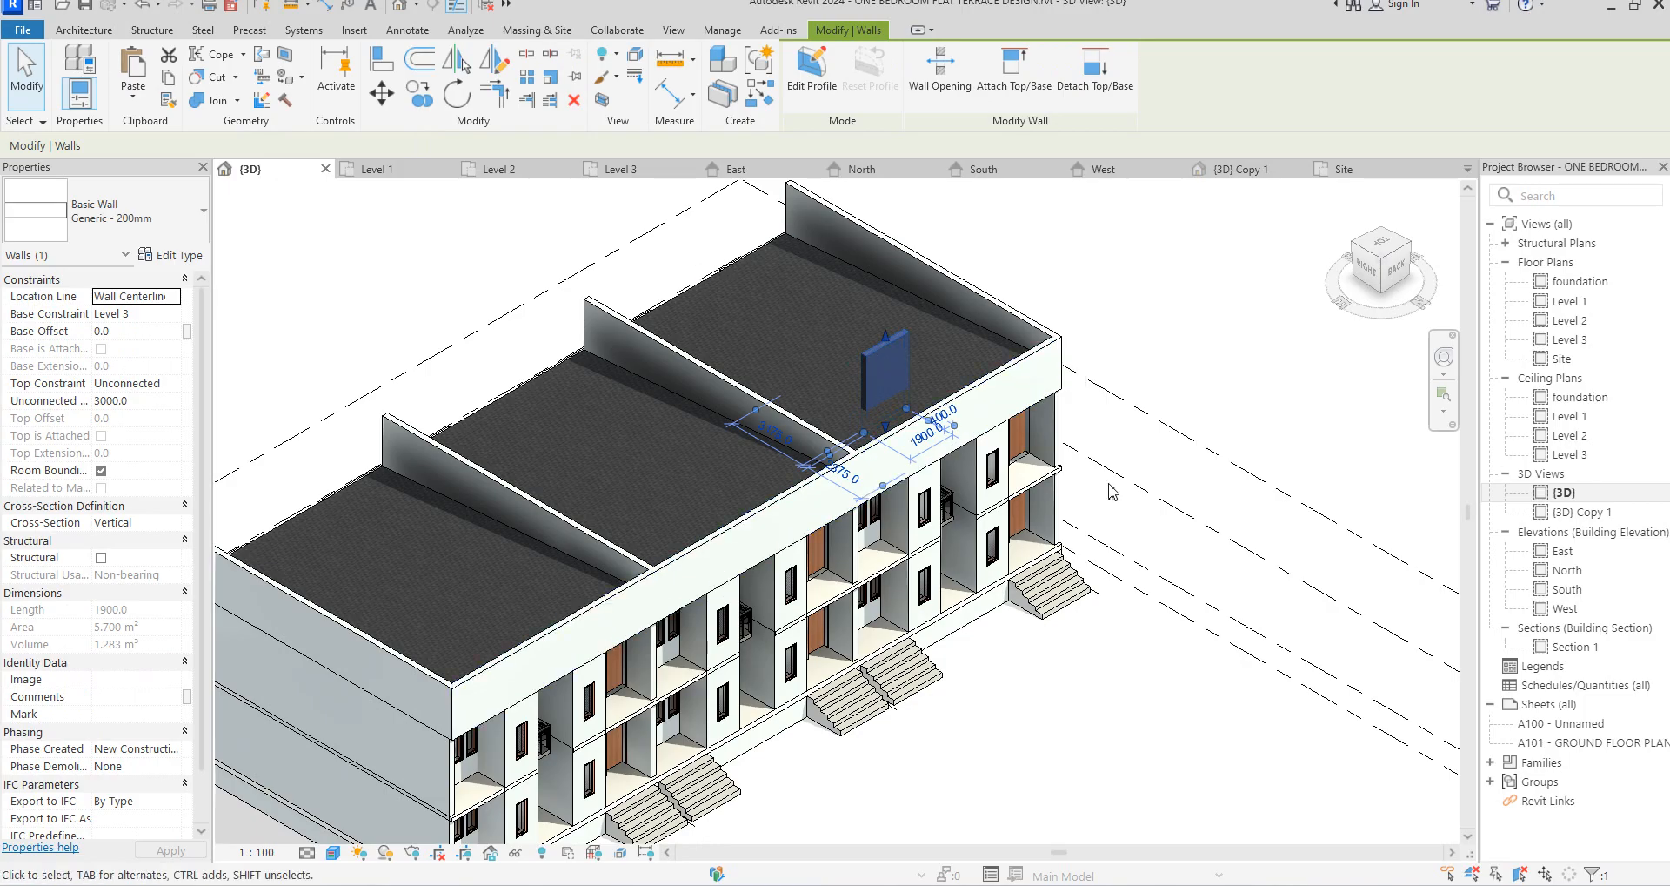
Open the Level 3 plan and set its underlay base level to Level 2
{"action": "double_click", "coordinate": [1571, 340]}
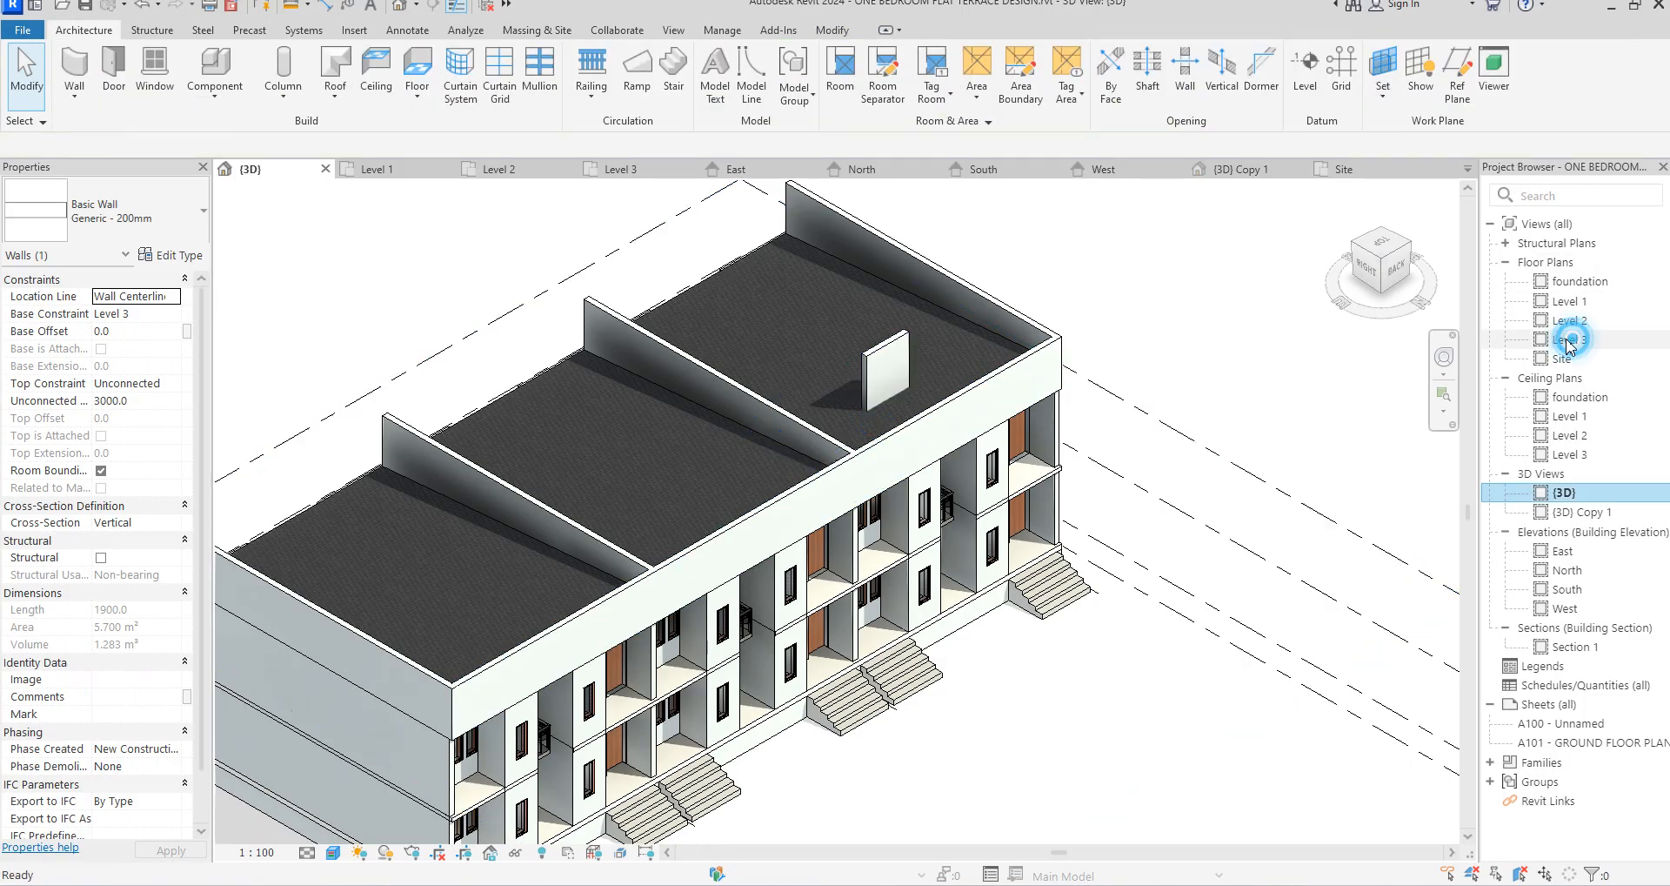
{"action": "scroll", "coordinate": [753, 461], "scroll_direction": "up", "scroll_amount": 3}
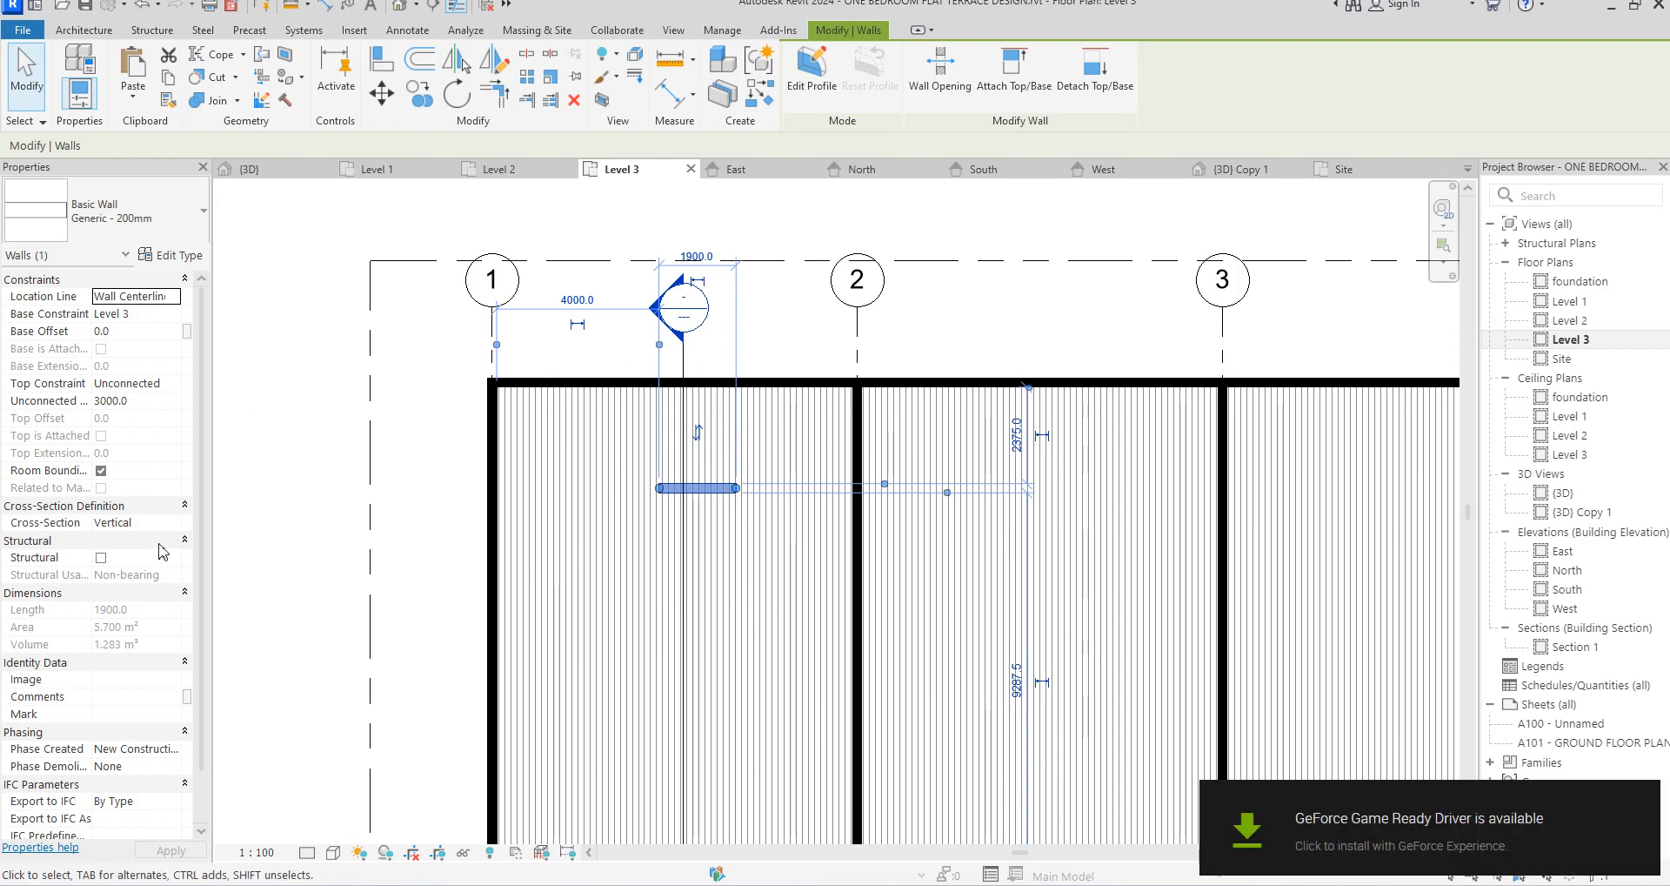
{"action": "left_click", "coordinate": [302, 589]}
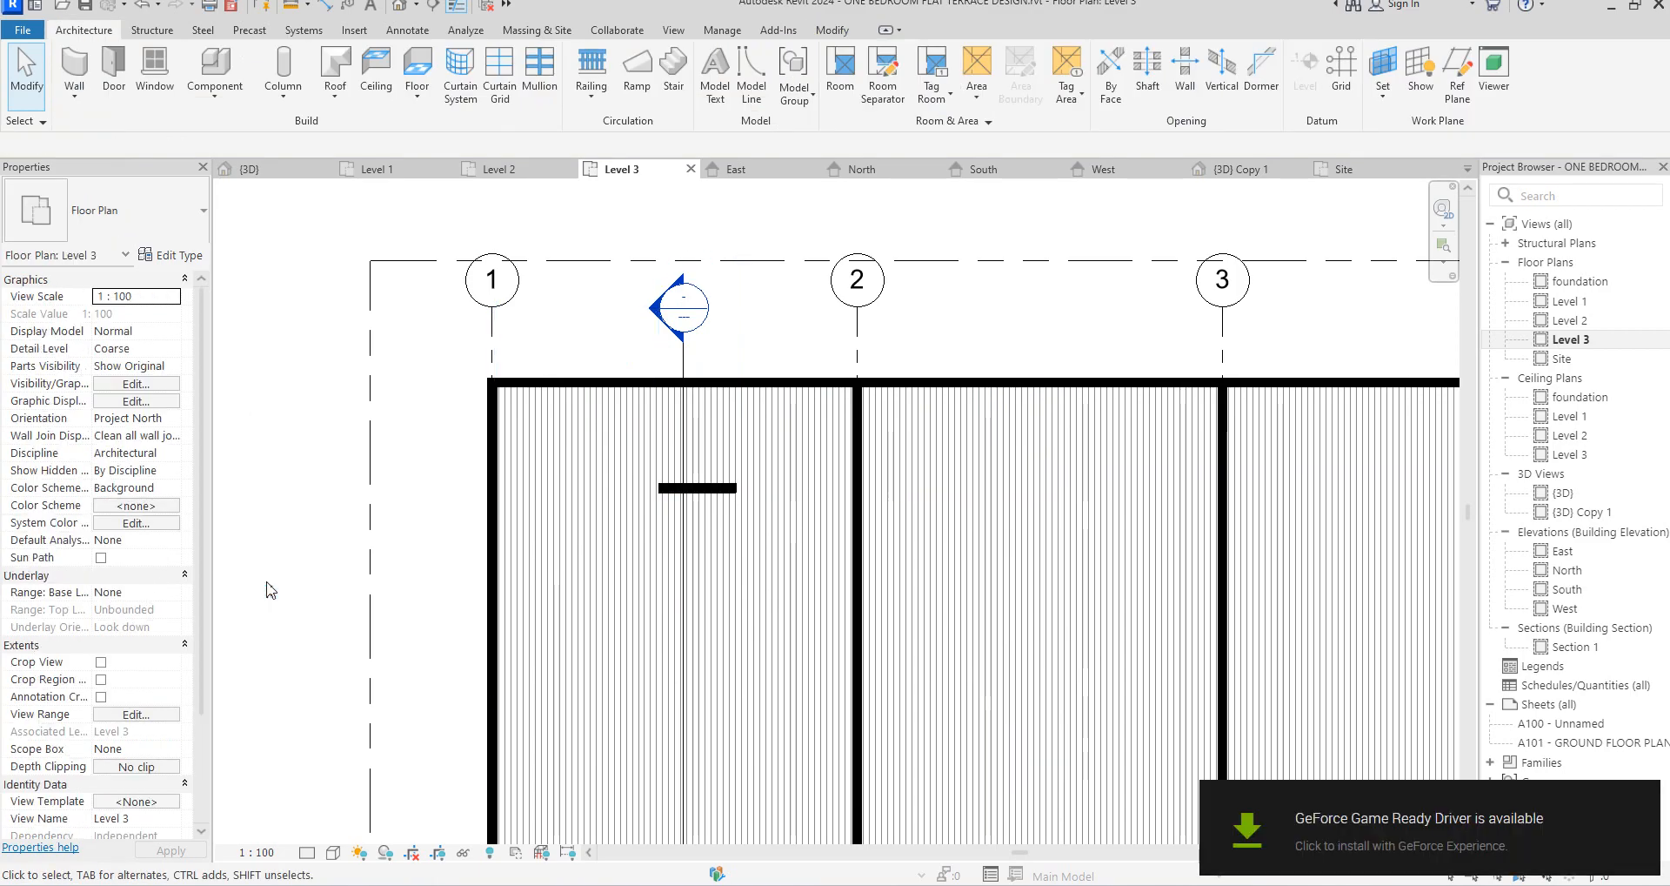
{"action": "left_click", "coordinate": [171, 595]}
{"action": "left_click", "coordinate": [172, 592]}
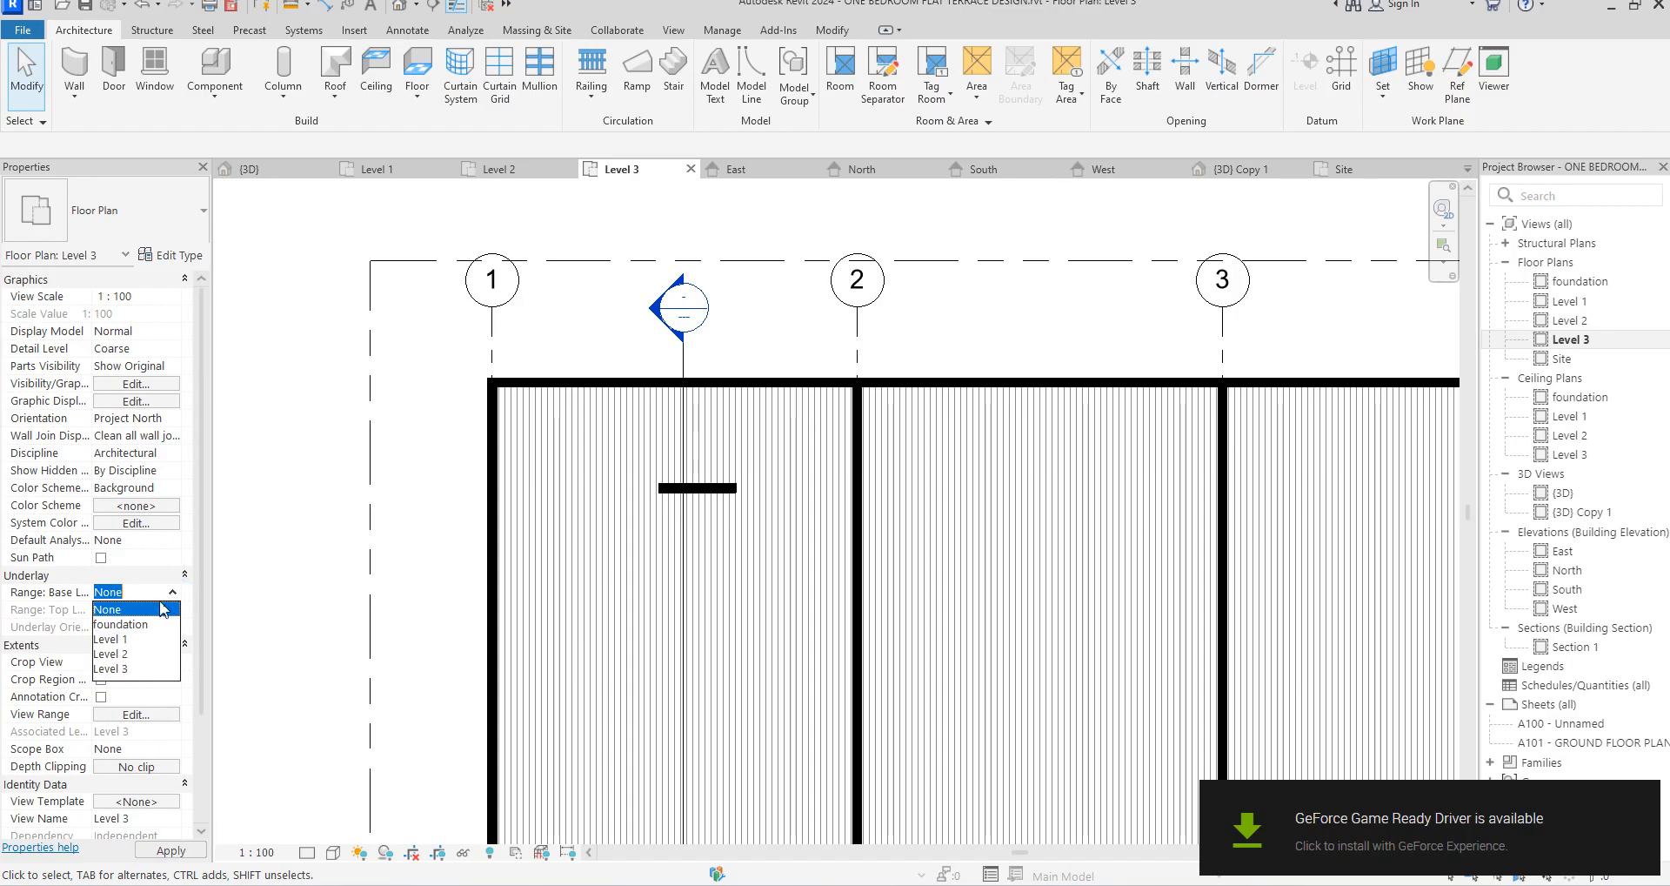
{"action": "left_click", "coordinate": [118, 654]}
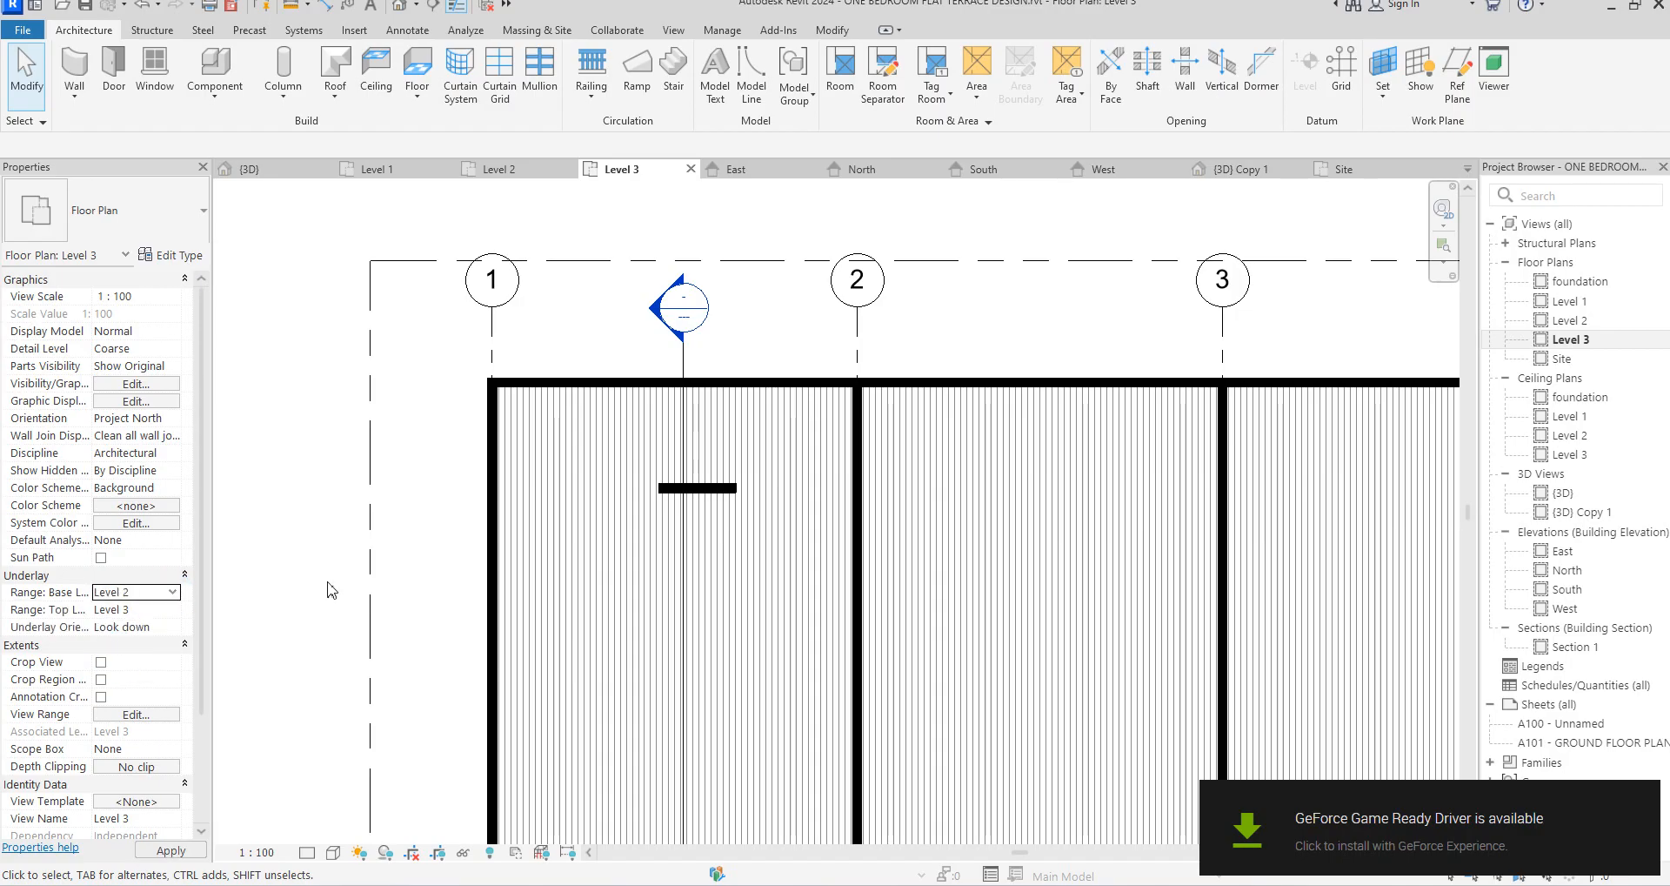
Adjust both ends of the copied wall to span the stairwell between grids 1 and 2, 1800 mm long
{"action": "scroll", "coordinate": [729, 511], "scroll_direction": "up", "scroll_amount": 3}
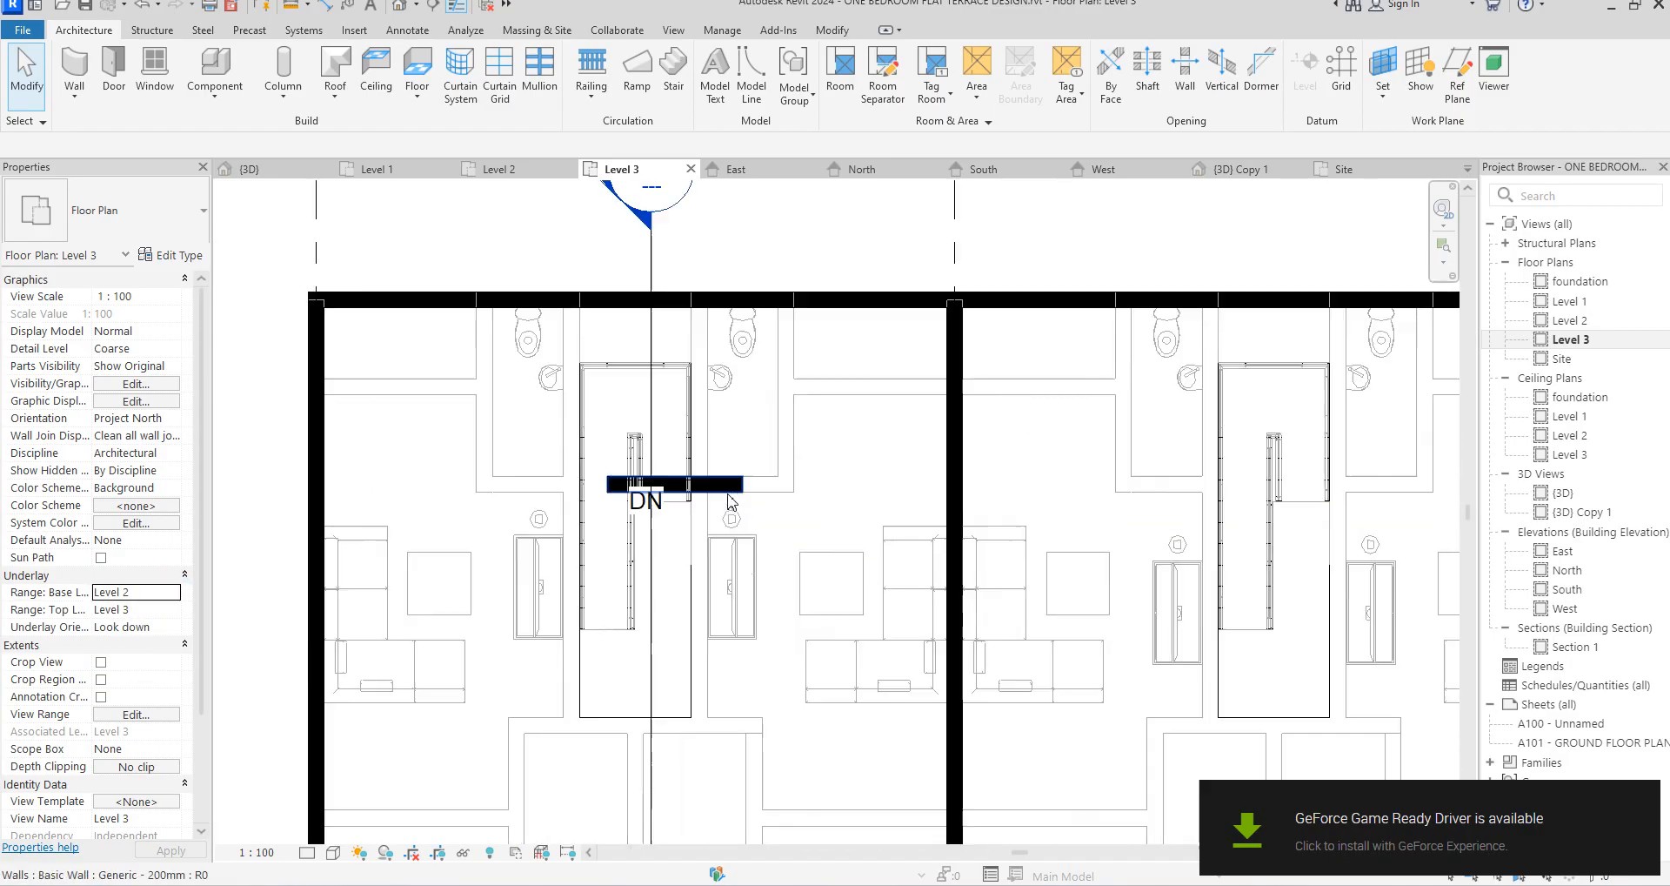
{"action": "left_click", "coordinate": [740, 484]}
{"action": "left_click_drag", "start_coordinate": [746, 482], "coordinate": [794, 487]}
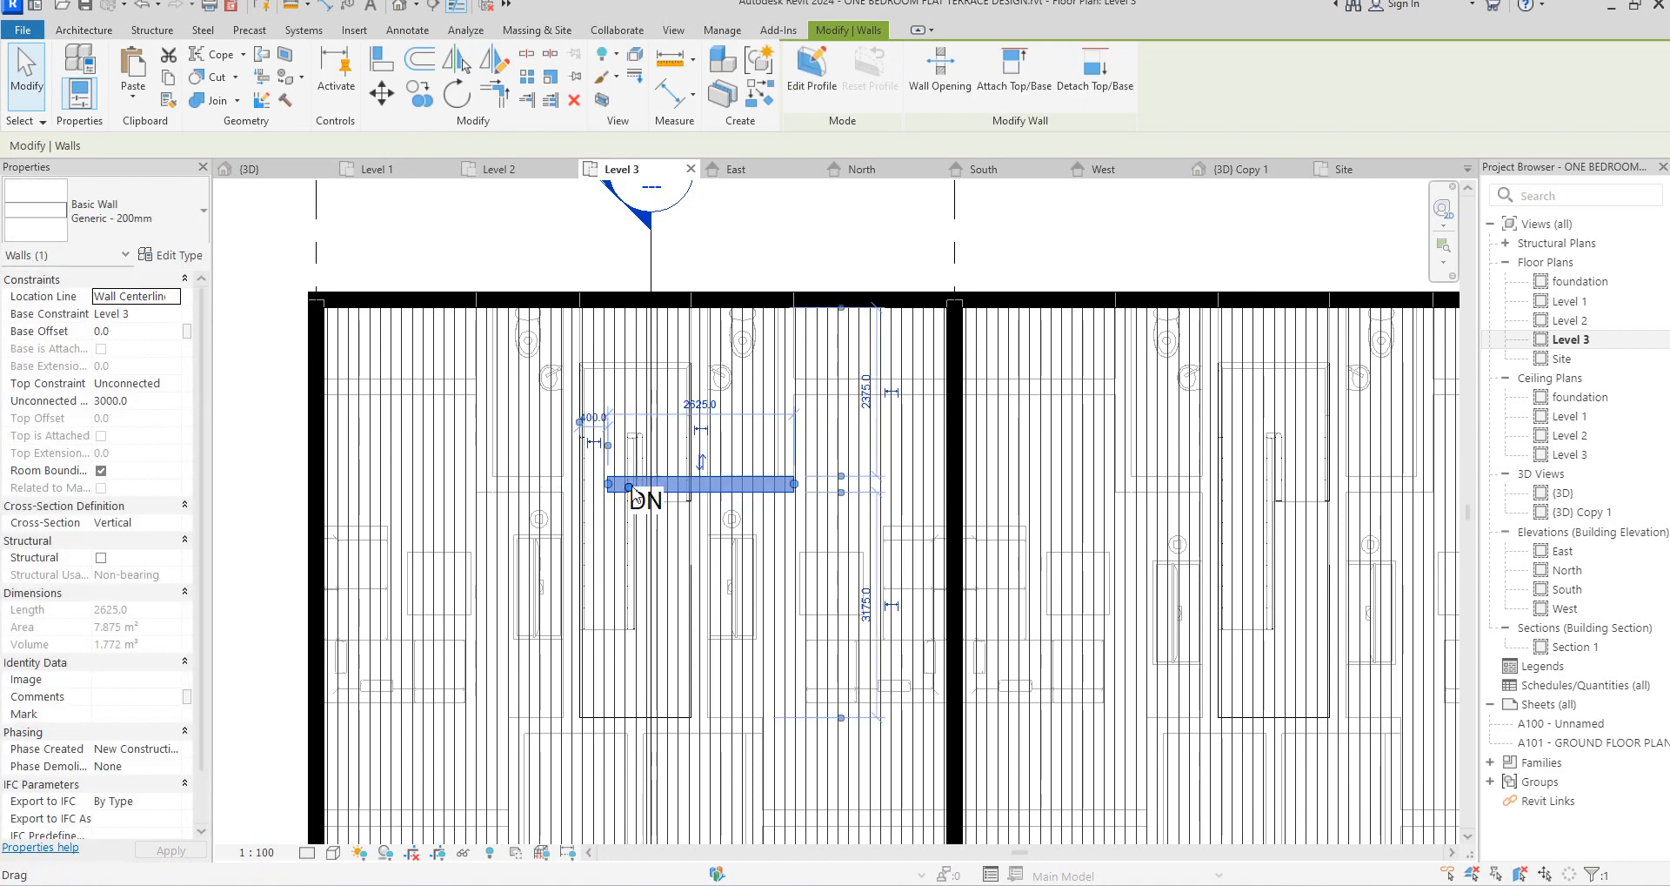
{"action": "mouse_move", "coordinate": [608, 486]}
{"action": "left_mouse_down"}
{"action": "mouse_move", "coordinate": [564, 484]}
{"action": "mouse_move", "coordinate": [582, 488]}
{"action": "left_mouse_up"}
{"action": "left_click_drag", "start_coordinate": [795, 485], "coordinate": [699, 484]}
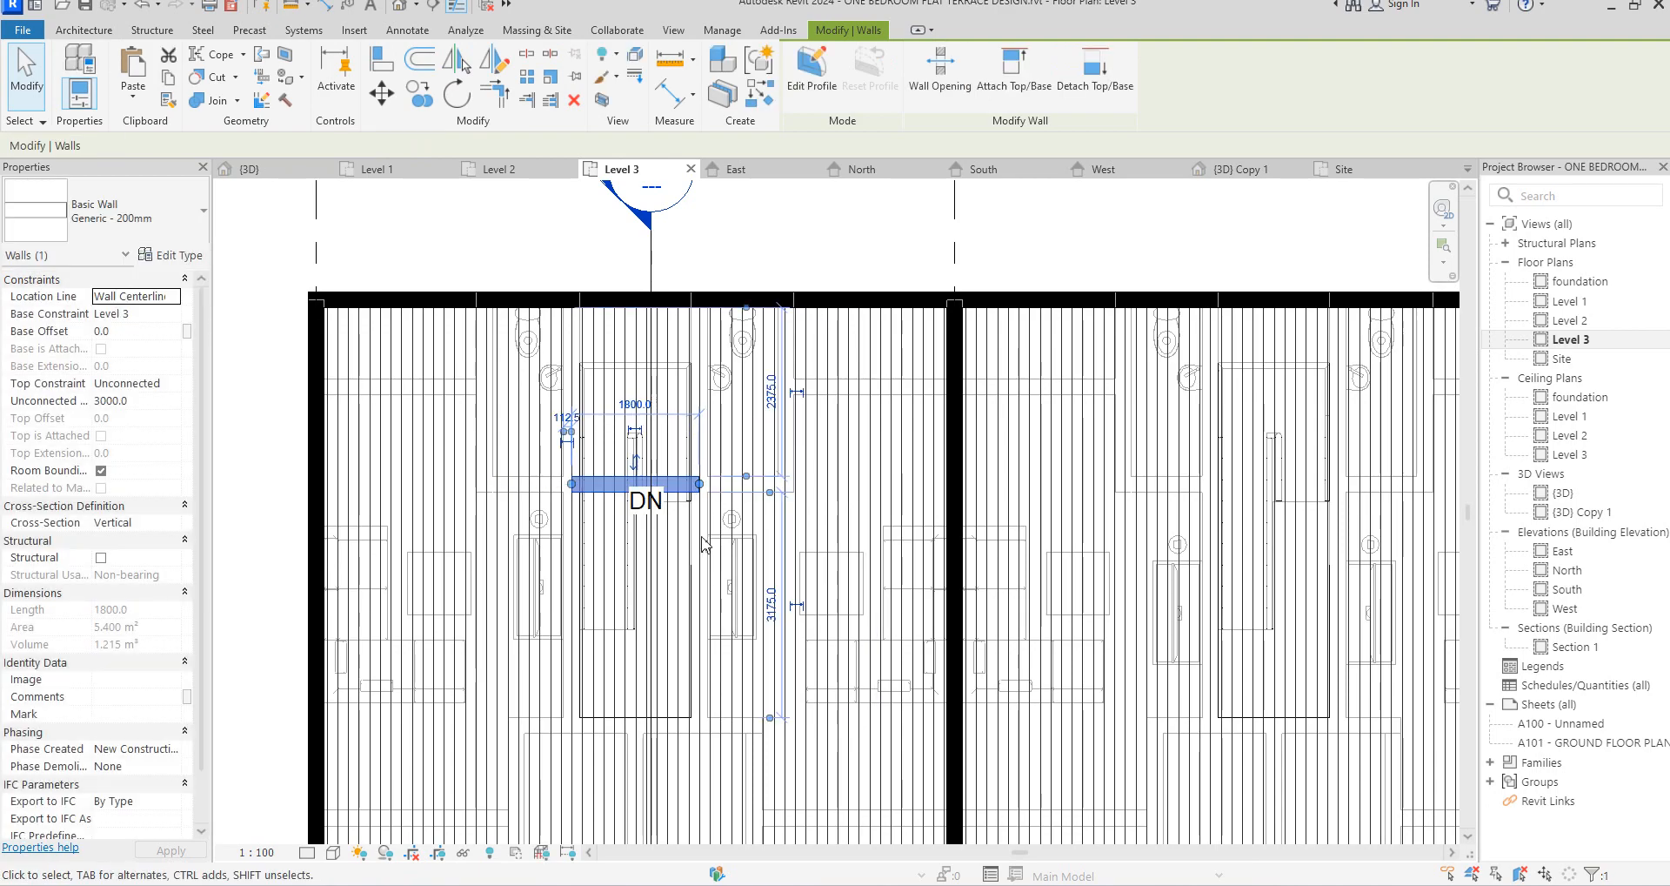
Draw a 2600 mm Generic - 200mm wall from the stairwell wall's end nearer grid 1 perpendicular to the outer wall
{"action": "left_click", "coordinate": [758, 96]}
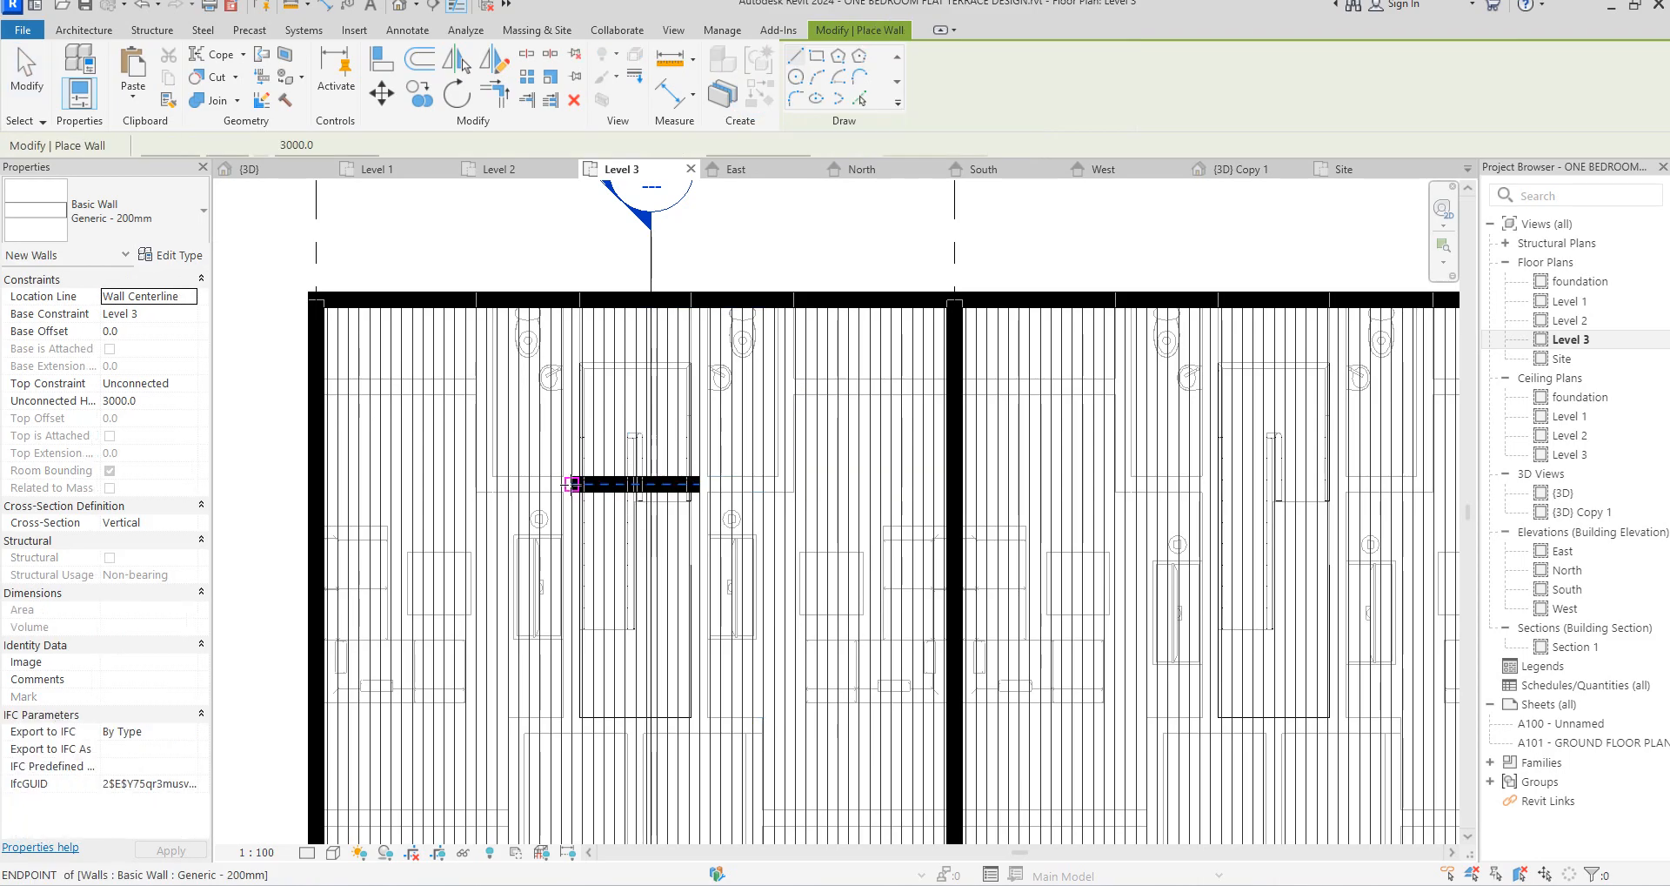
{"action": "scroll", "coordinate": [579, 485], "scroll_direction": "up", "scroll_amount": 2}
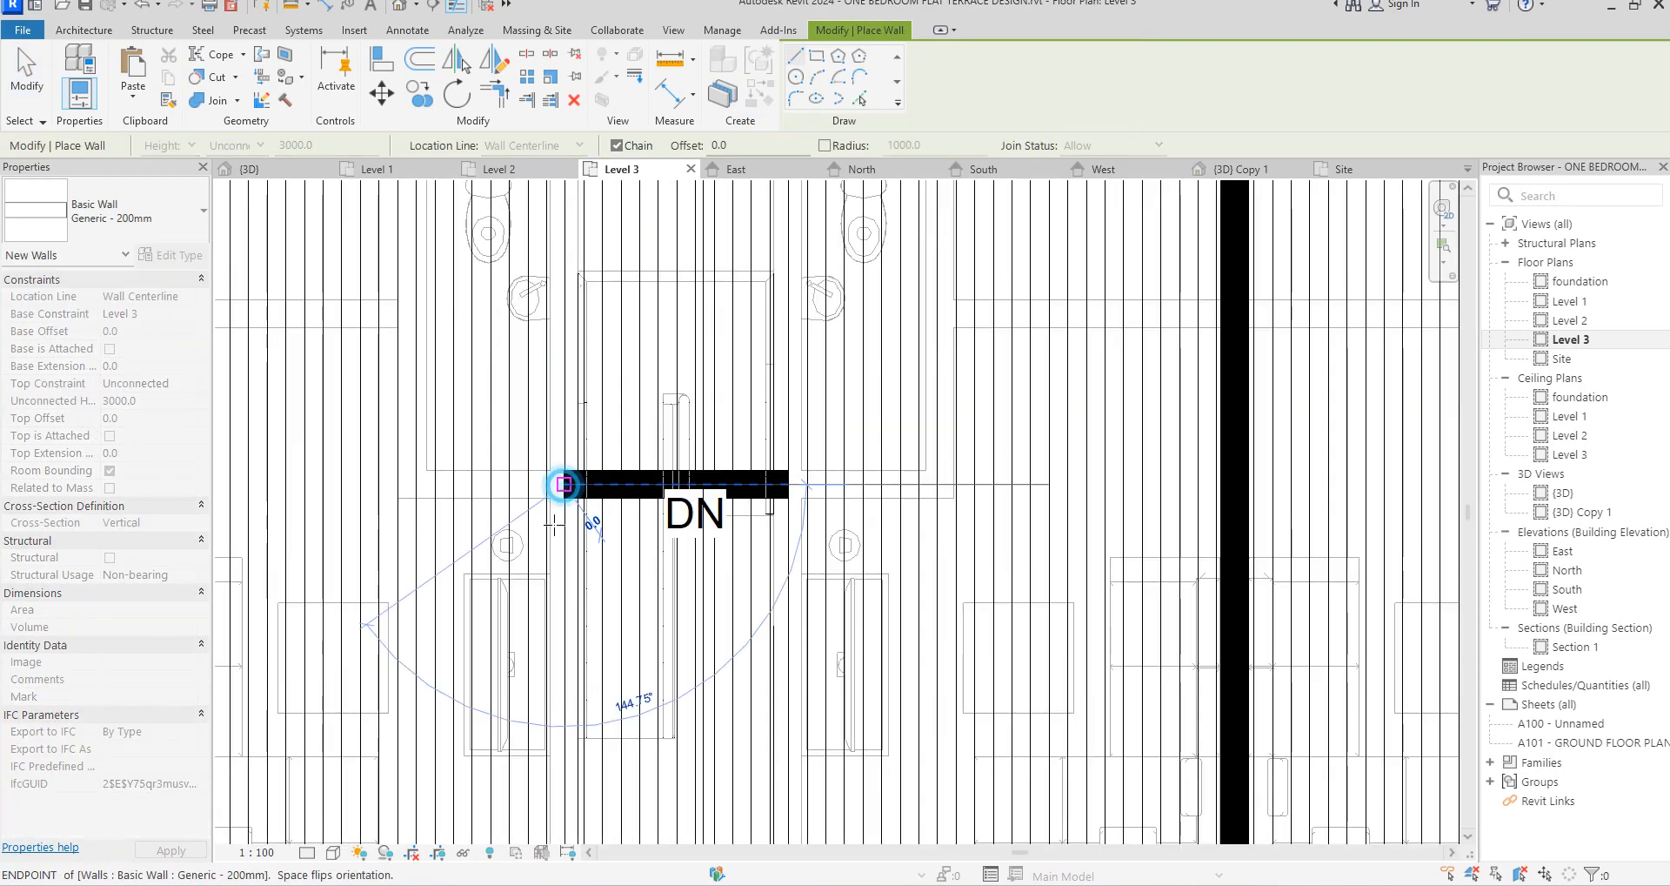
{"action": "left_click", "coordinate": [562, 486]}
{"action": "scroll", "coordinate": [562, 486], "scroll_direction": "down", "scroll_amount": 2}
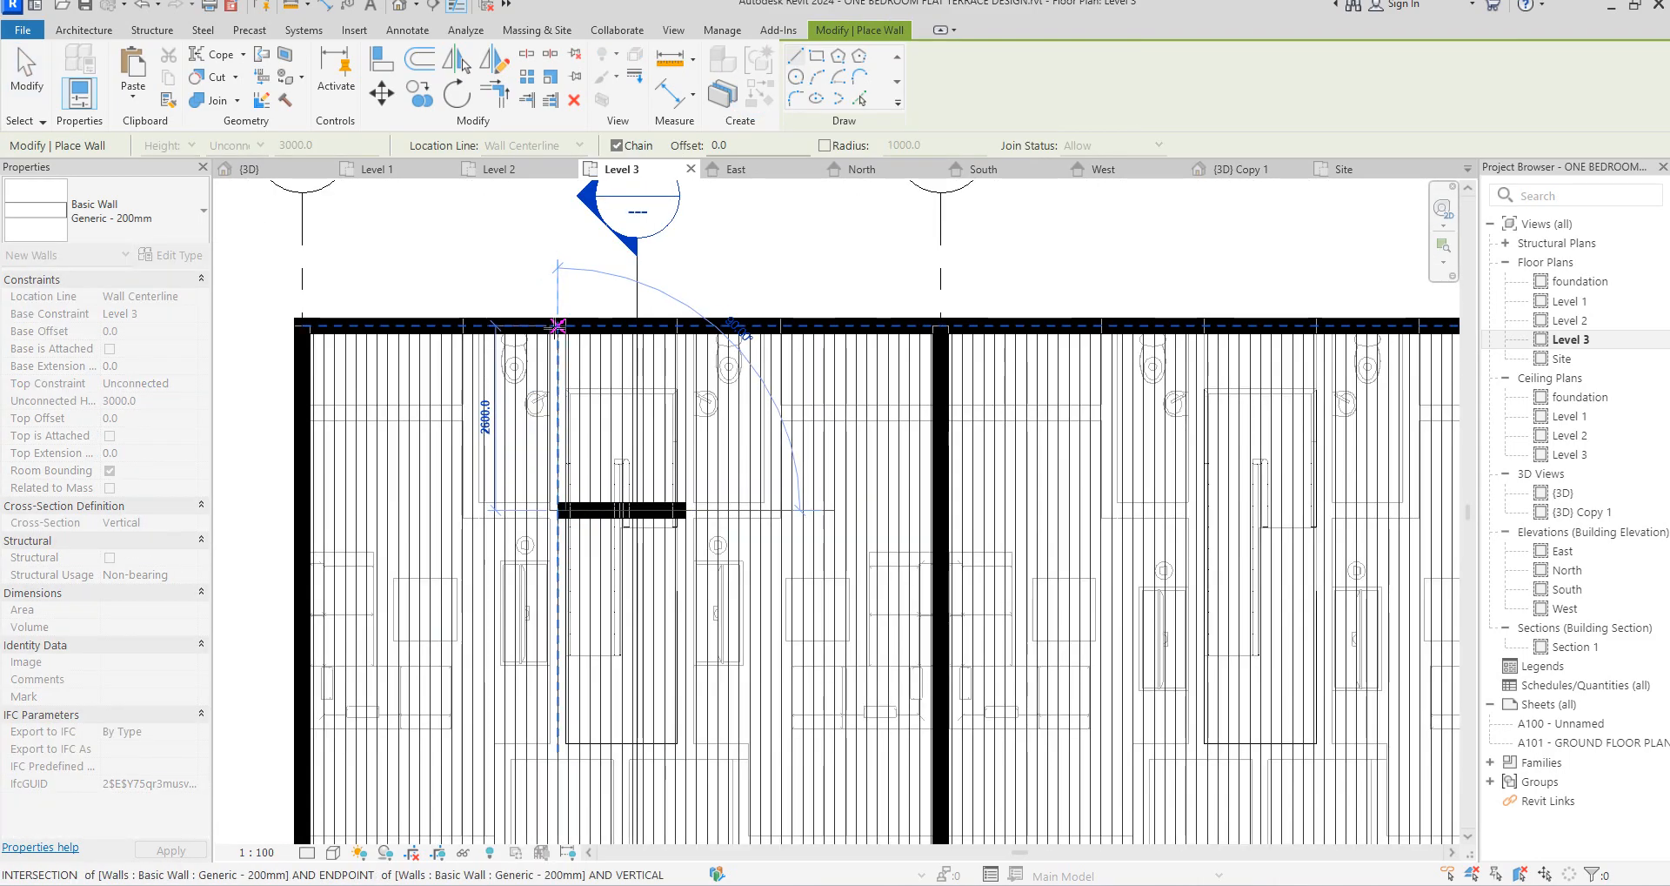
{"action": "left_click", "coordinate": [557, 327]}
{"action": "key", "text": "Escape"}
Draw a Generic - 200mm wall from the stairwell wall's end nearer grid 2 perpendicular to the outer wall
{"action": "left_click", "coordinate": [685, 515]}
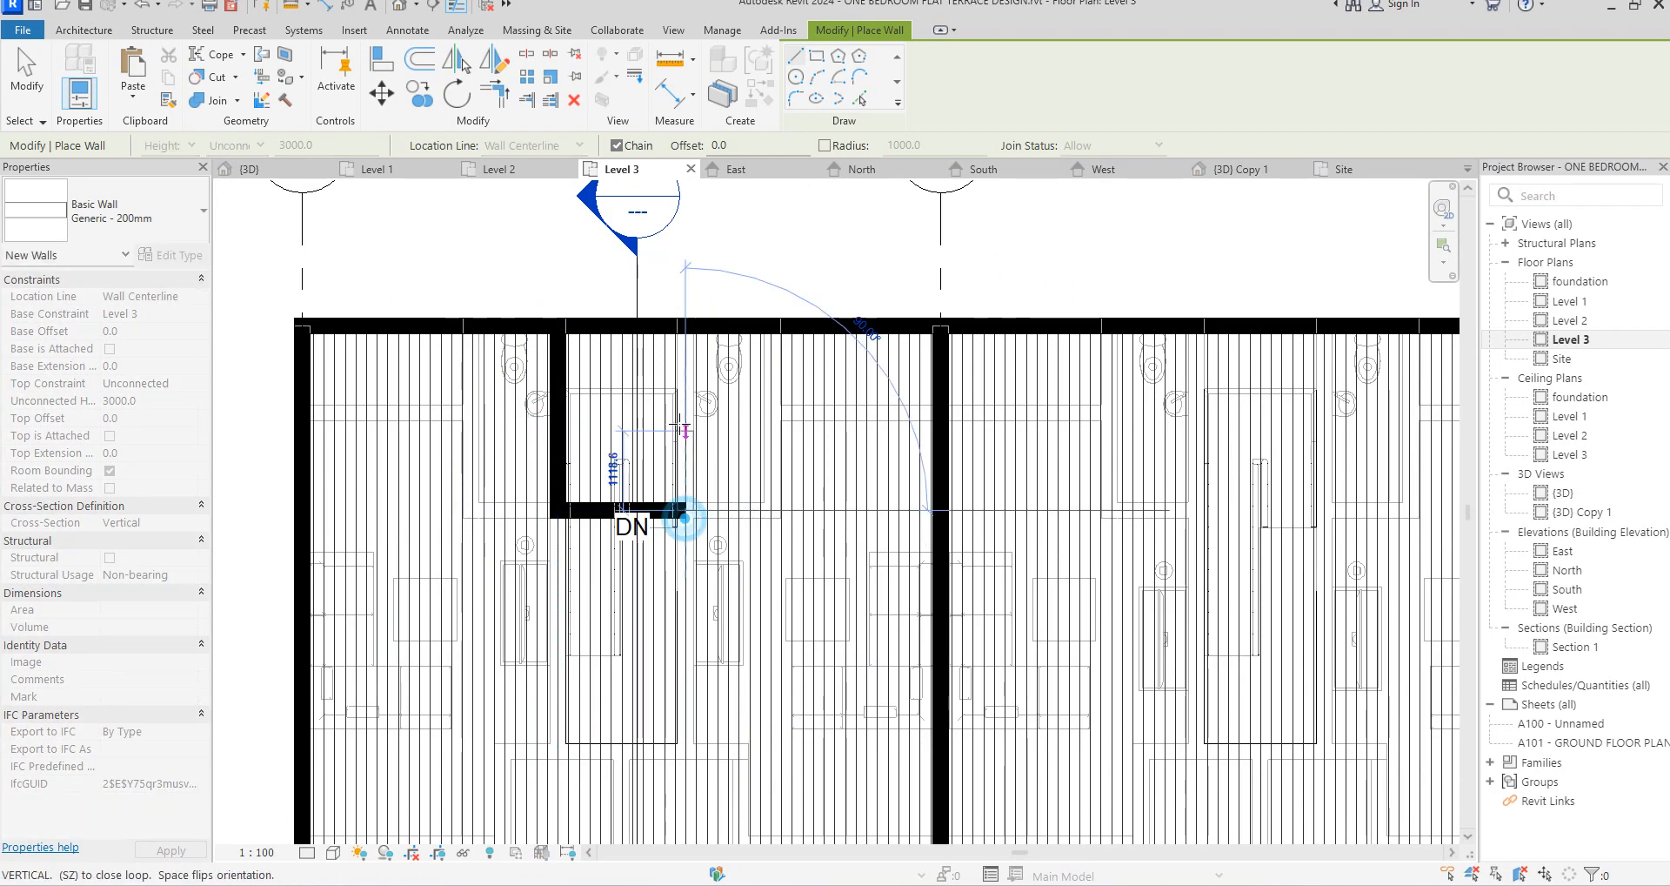
{"action": "left_click", "coordinate": [684, 328]}
{"action": "key", "text": "Escape"}
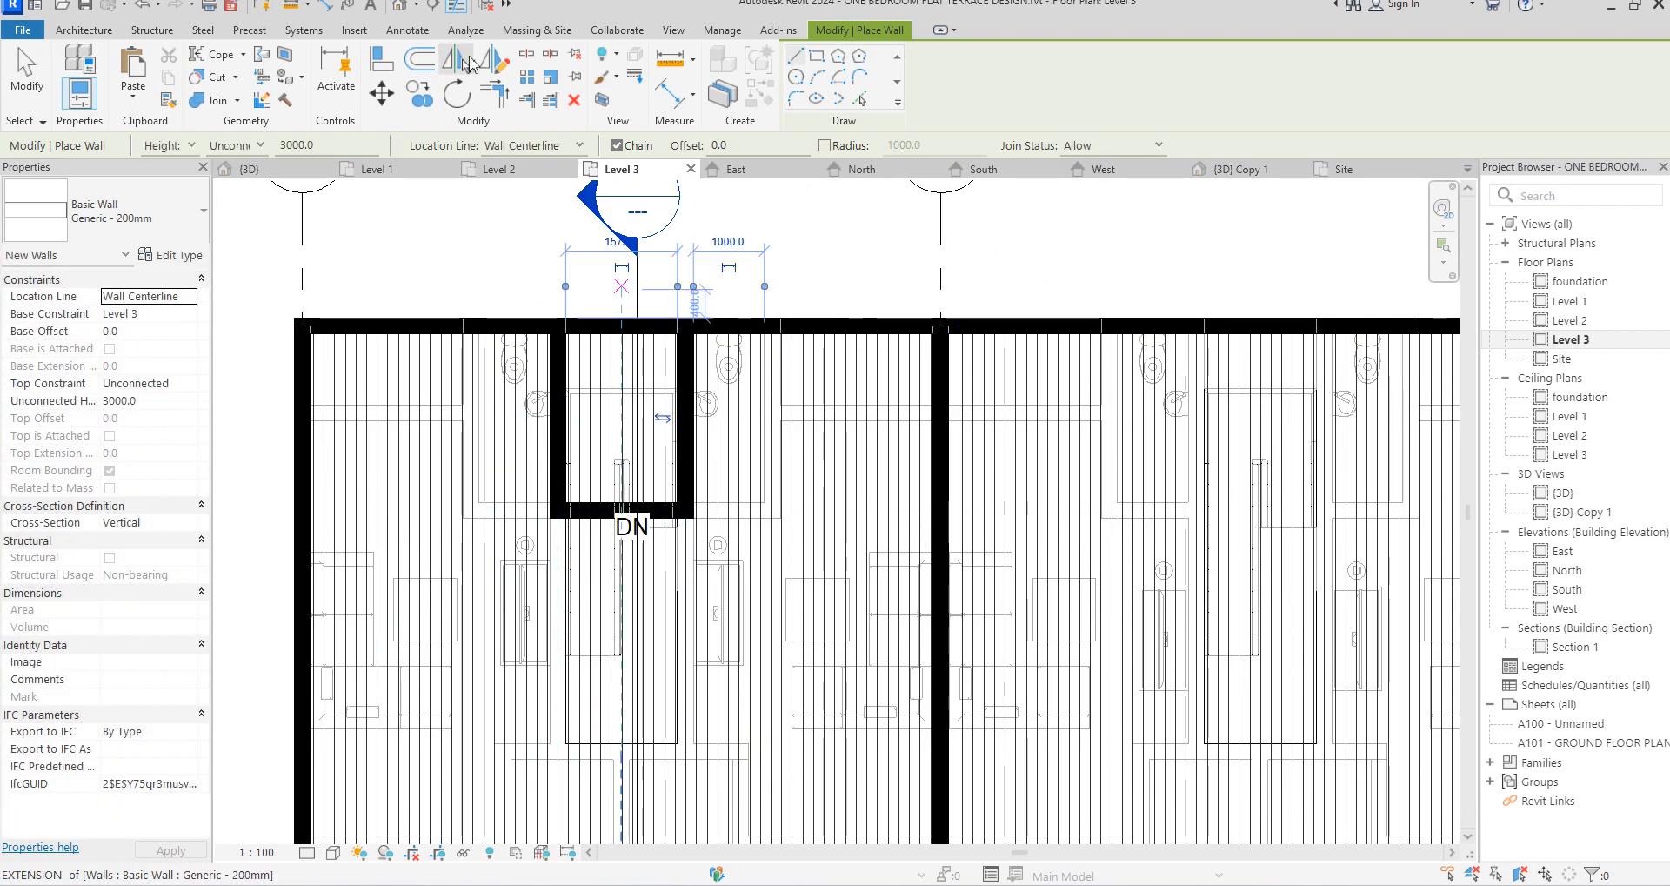
Split the outer wall between the two stairwell side walls in the bay between grids 1 and 2
{"action": "left_click", "coordinate": [526, 53]}
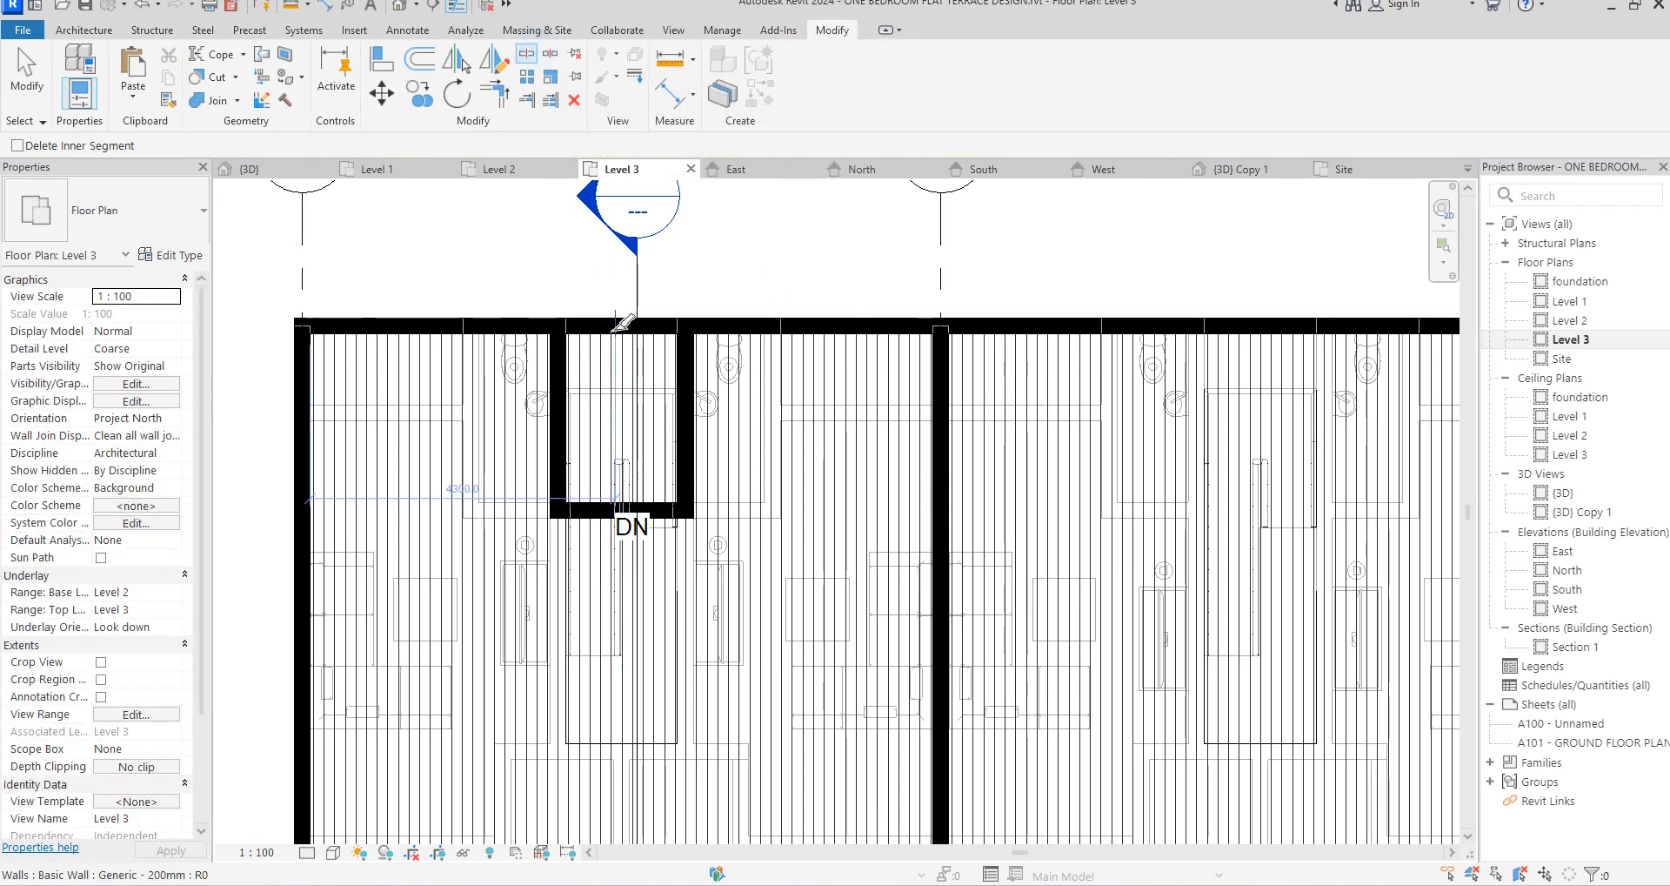
{"action": "scroll", "coordinate": [708, 287], "scroll_direction": "down", "scroll_amount": 4}
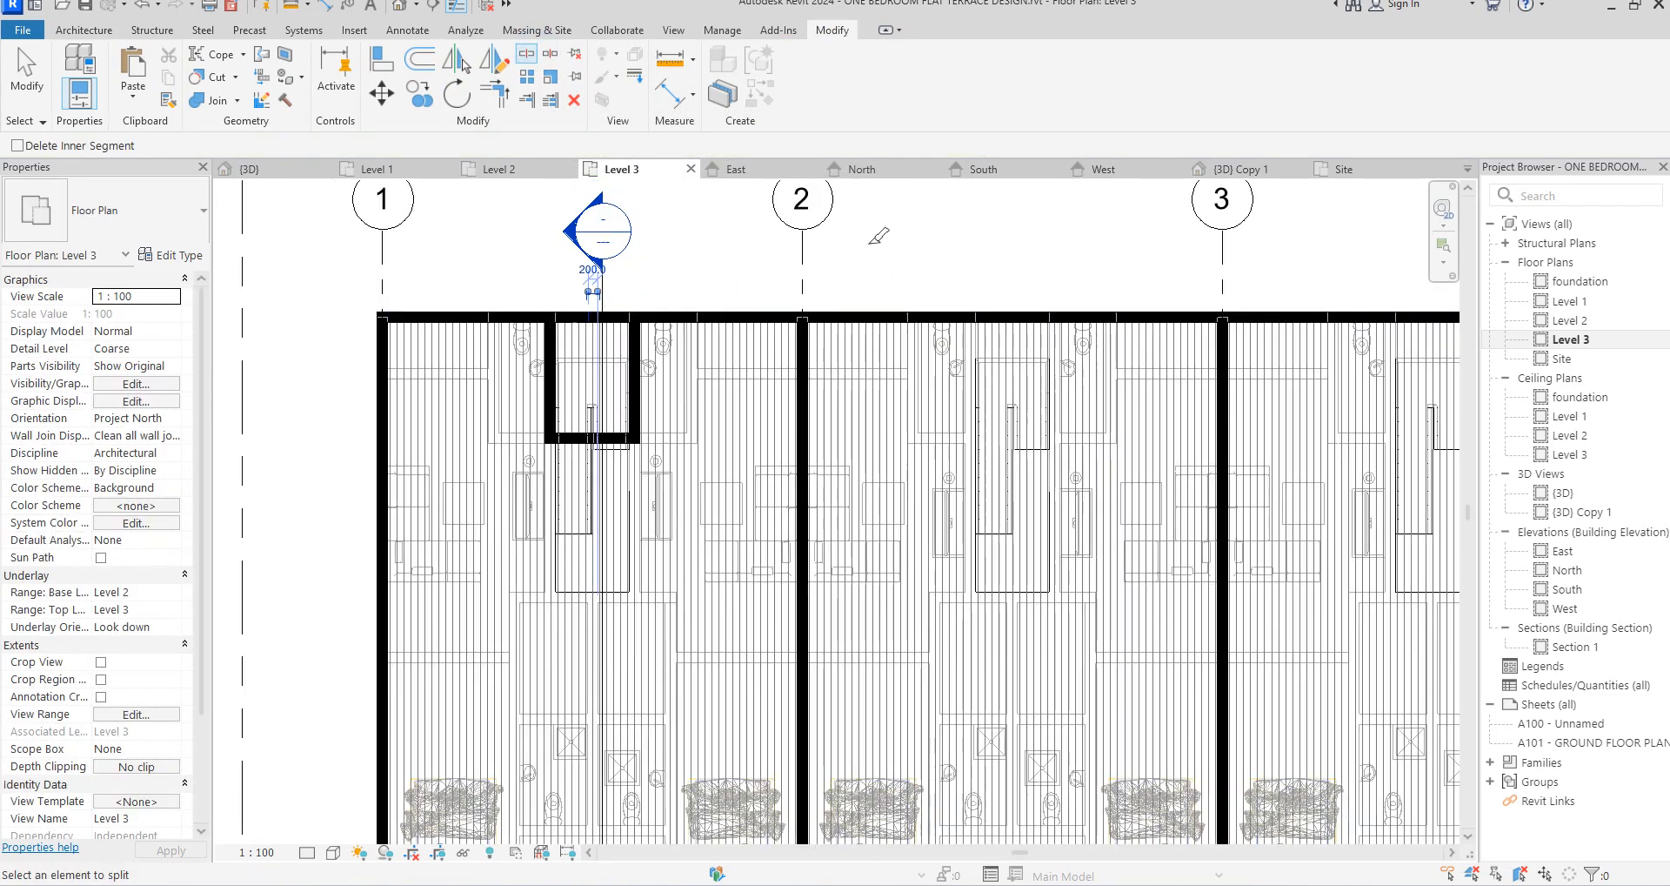
{"action": "right_click", "coordinate": [875, 237]}
{"action": "left_click", "coordinate": [954, 252]}
{"action": "right_click", "coordinate": [593, 237]}
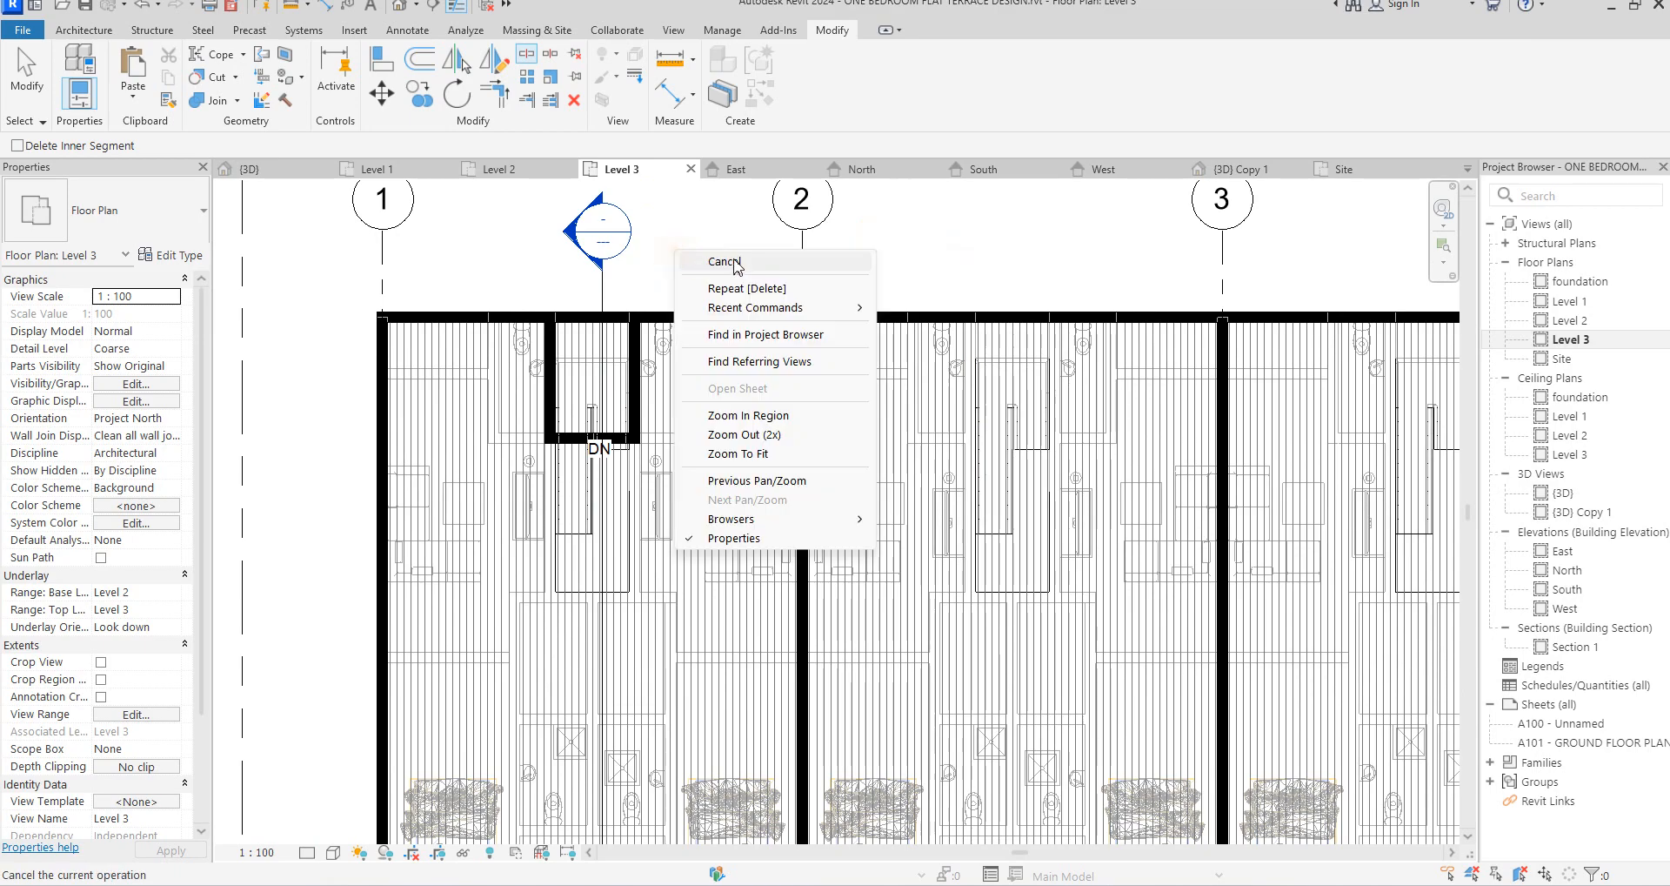
{"action": "left_click", "coordinate": [731, 254]}
{"action": "scroll", "coordinate": [536, 393], "scroll_direction": "up", "scroll_amount": 3}
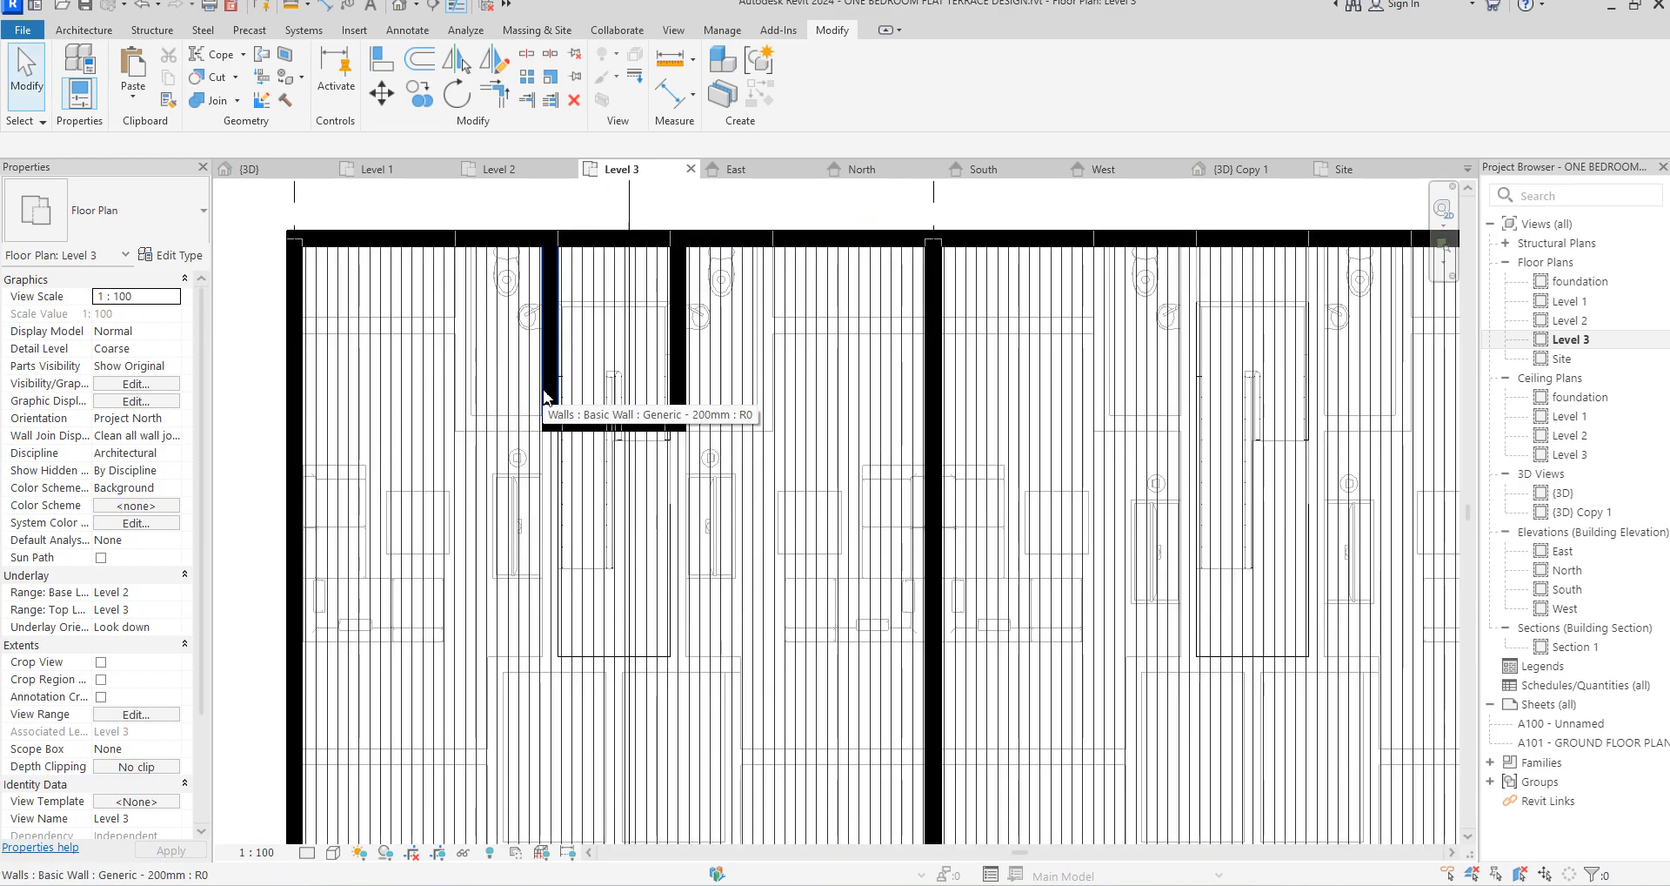
Set the unconnected height of the three stairwell walls to 2000 mm
{"action": "left_click", "coordinate": [546, 397]}
{"action": "left_click", "coordinate": [400, 243]}
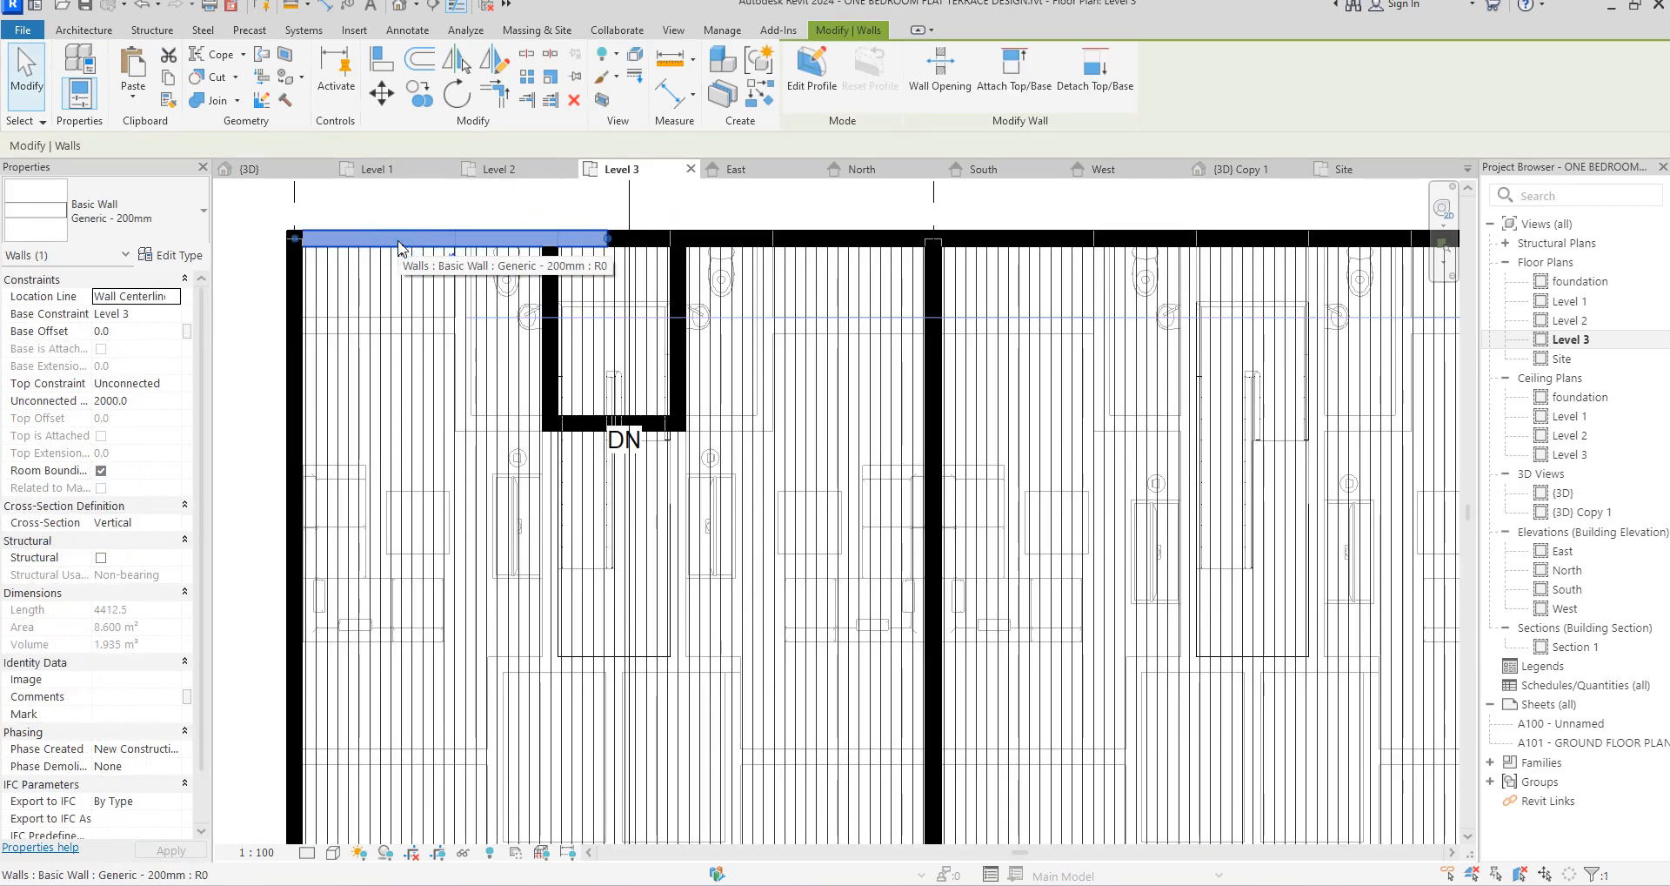
{"action": "left_click", "coordinate": [552, 414]}
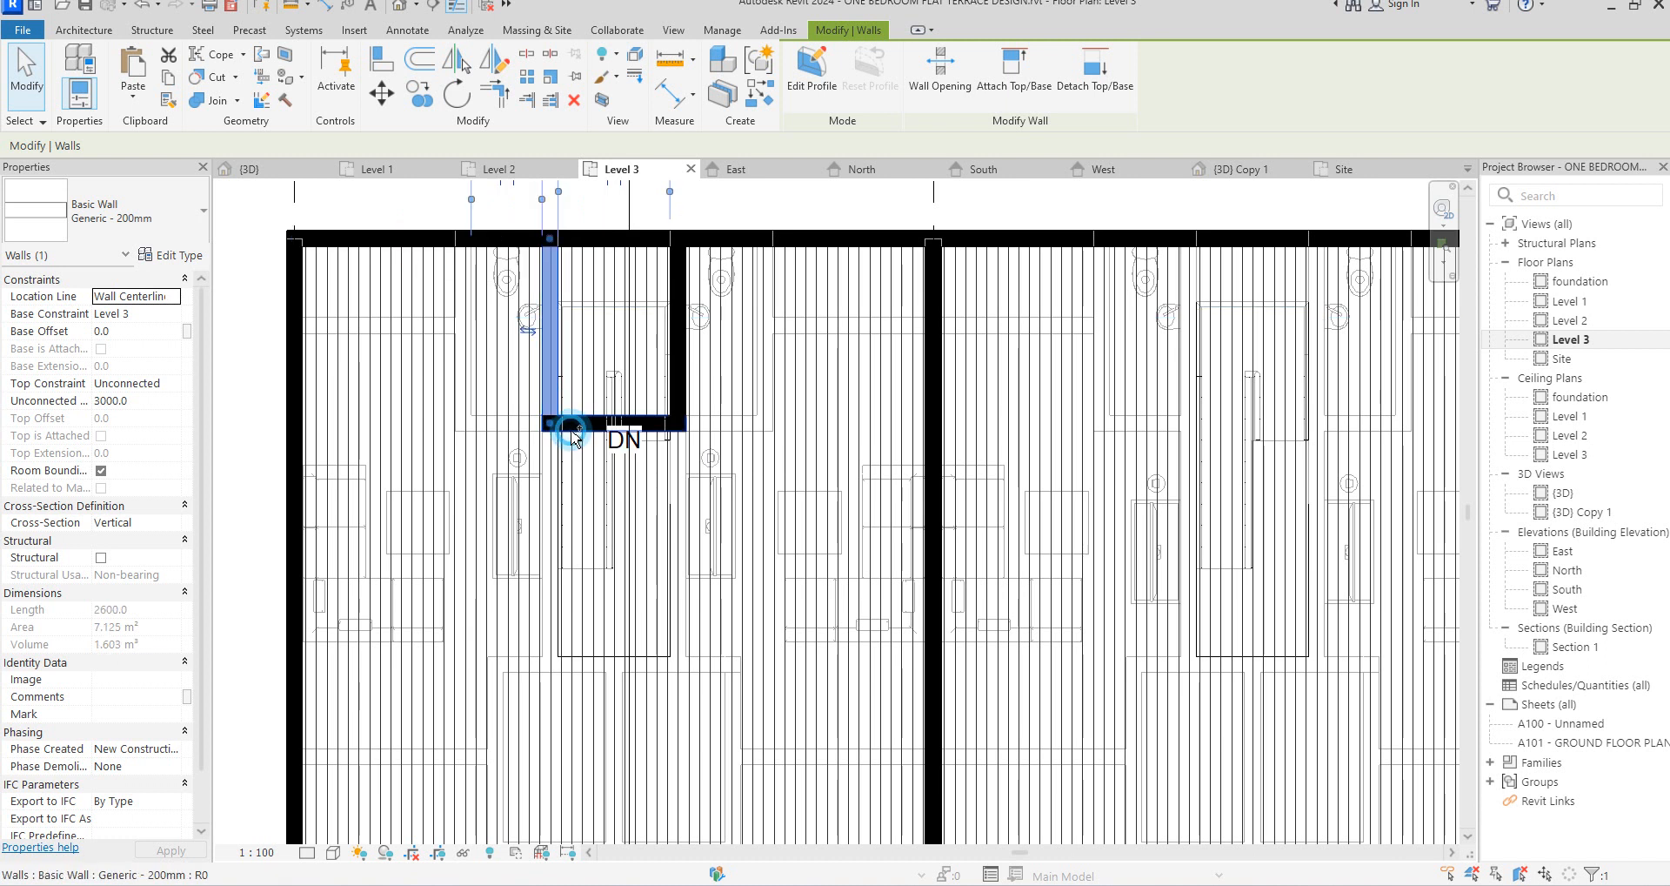
{"action": "left_click", "coordinate": [576, 426], "text": "ctrl"}
{"action": "left_click", "coordinate": [683, 392], "text": "ctrl"}
{"action": "left_click", "coordinate": [159, 401]}
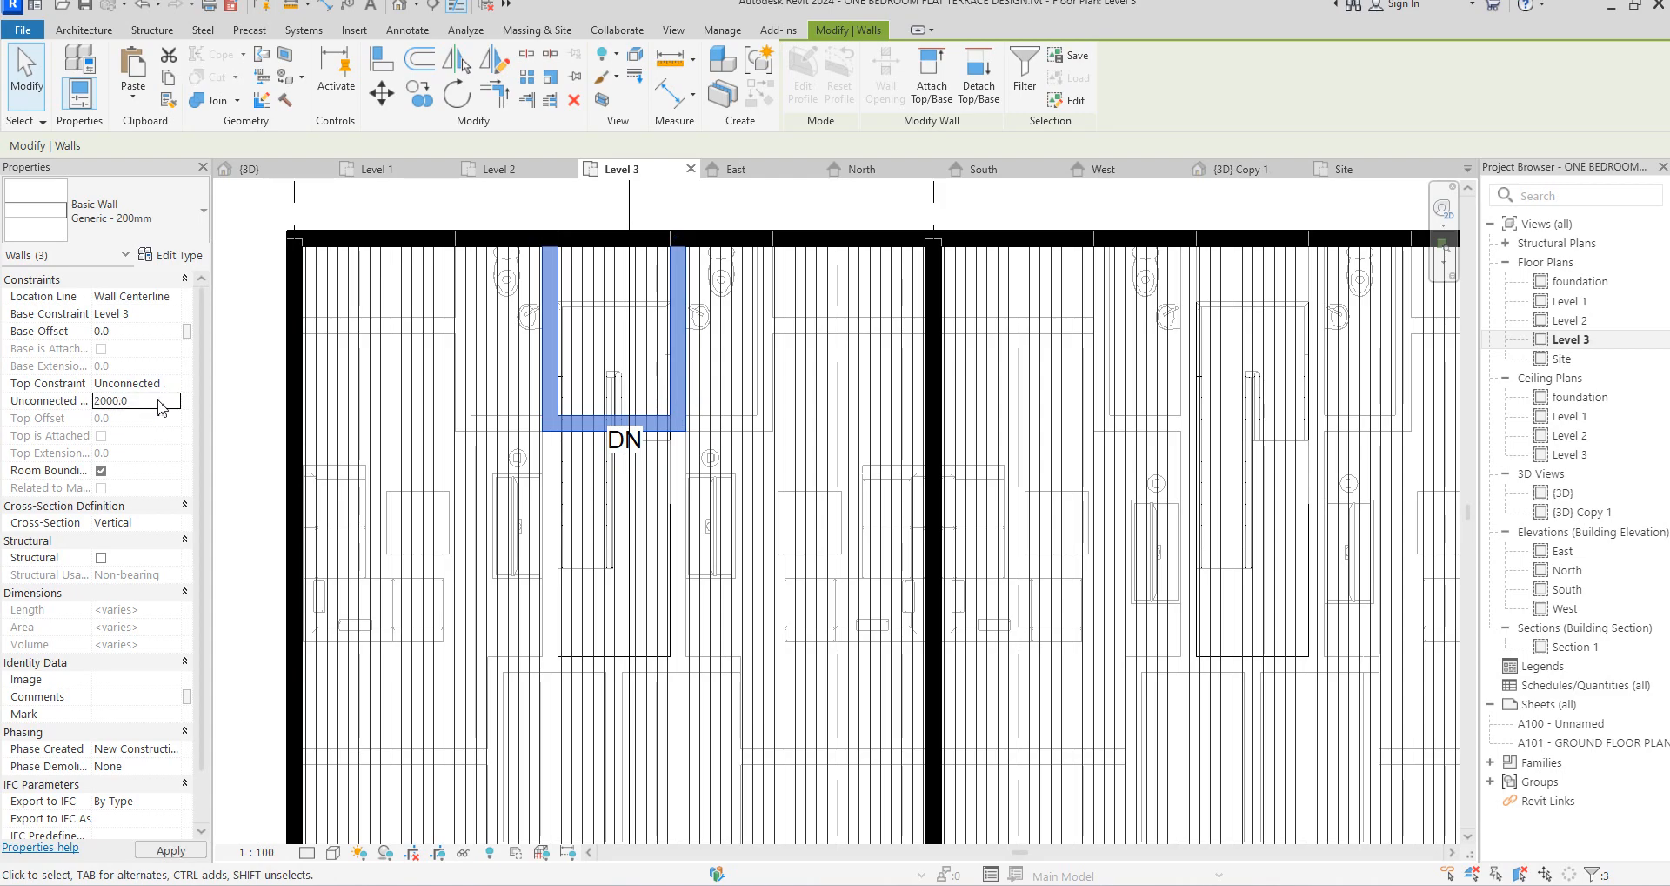
{"action": "left_click", "coordinate": [755, 461]}
Trim both parts of the split outer wall to corners with the stairwell side walls, removing the piece across the stairwell
{"action": "scroll", "coordinate": [748, 461], "scroll_direction": "down", "scroll_amount": 3}
{"action": "scroll", "coordinate": [616, 478], "scroll_direction": "up", "scroll_amount": 4}
{"action": "scroll", "coordinate": [632, 379], "scroll_direction": "up", "scroll_amount": 1}
{"action": "left_click", "coordinate": [494, 91]}
{"action": "left_click", "coordinate": [669, 383]}
{"action": "left_click", "coordinate": [628, 337]}
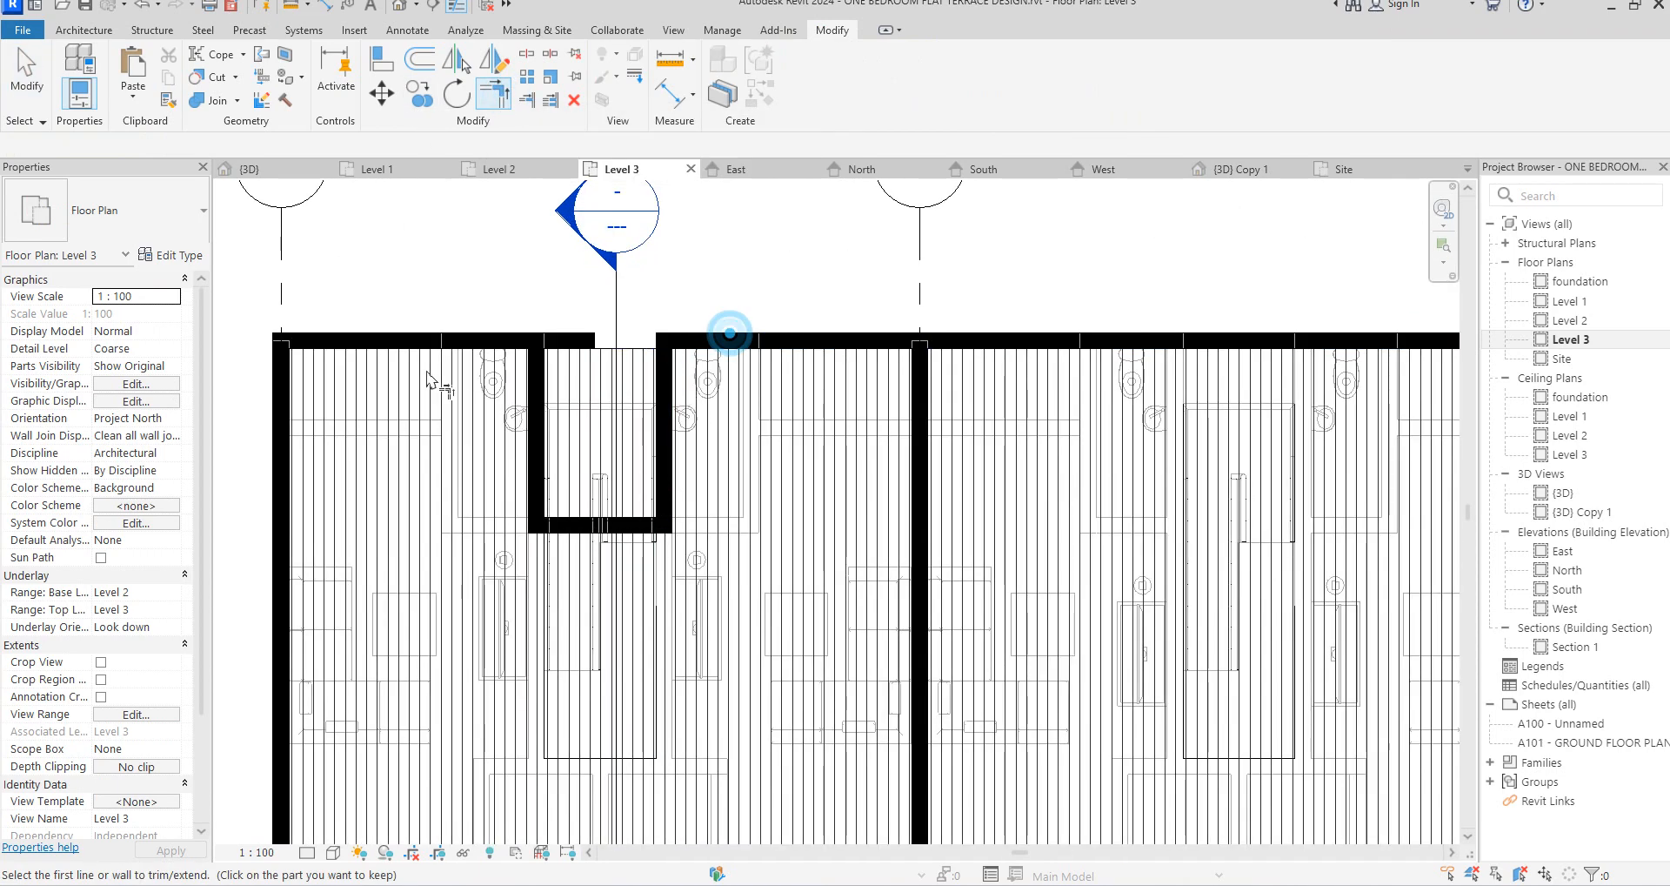
{"action": "left_click", "coordinate": [540, 374]}
{"action": "left_click", "coordinate": [503, 343]}
{"action": "scroll", "coordinate": [713, 295], "scroll_direction": "down", "scroll_amount": 3}
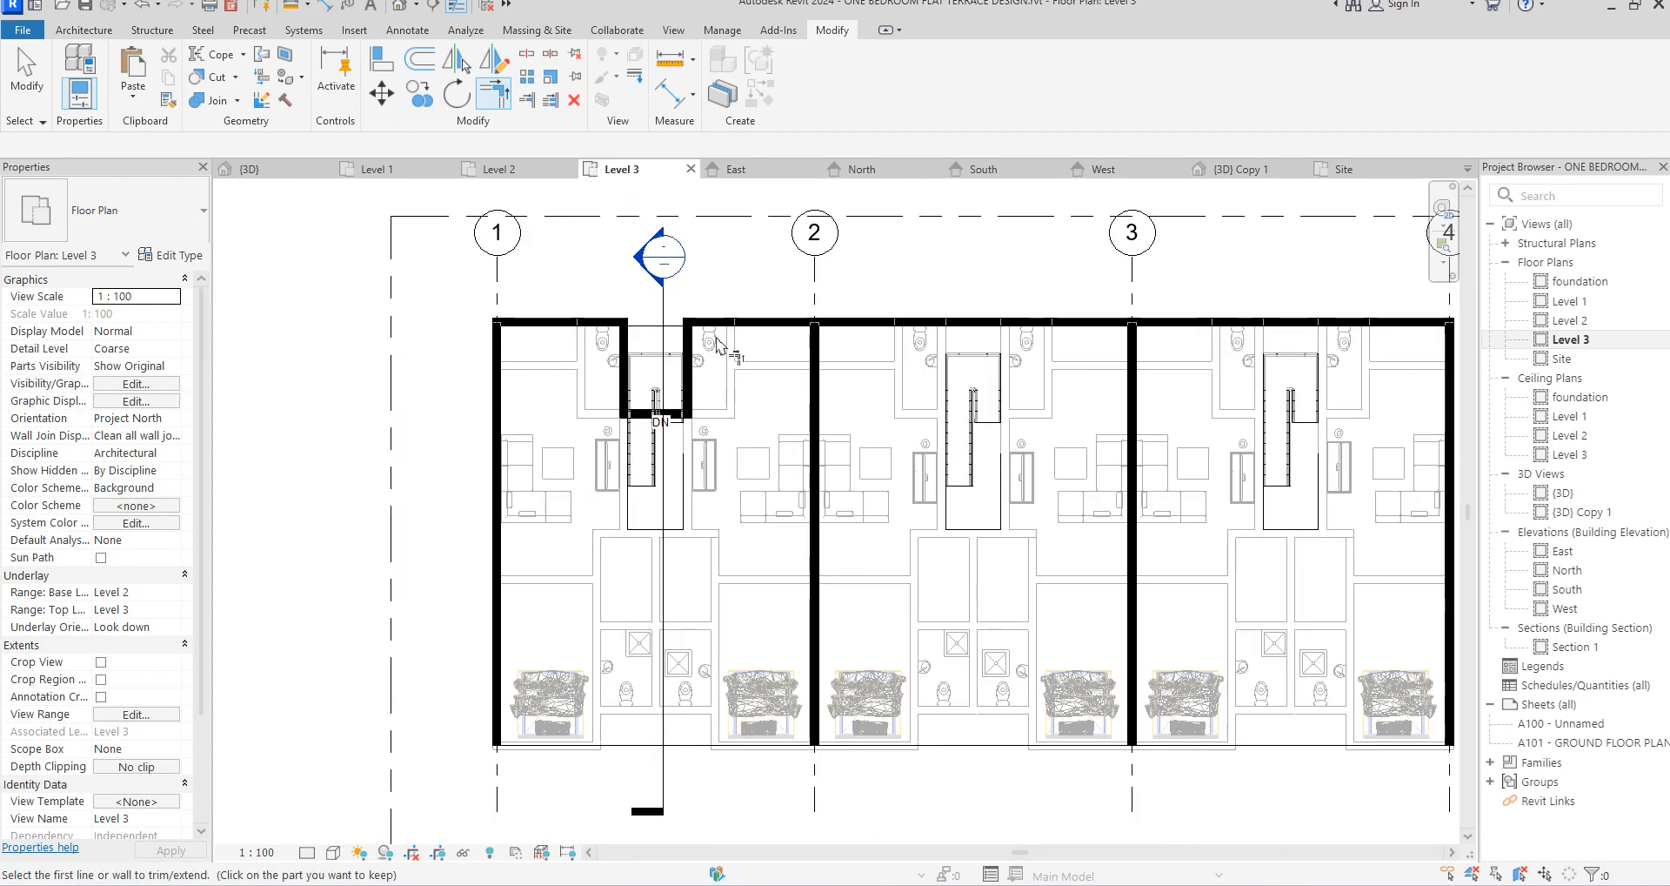
{"action": "key", "text": "Escape"}
{"action": "key", "text": "Escape"}
Edit the footprint of the roof between grids 1 and 2, drawing boundary lines around the outer faces of the three stairwell walls
{"action": "scroll", "coordinate": [678, 402], "scroll_direction": "up", "scroll_amount": 2}
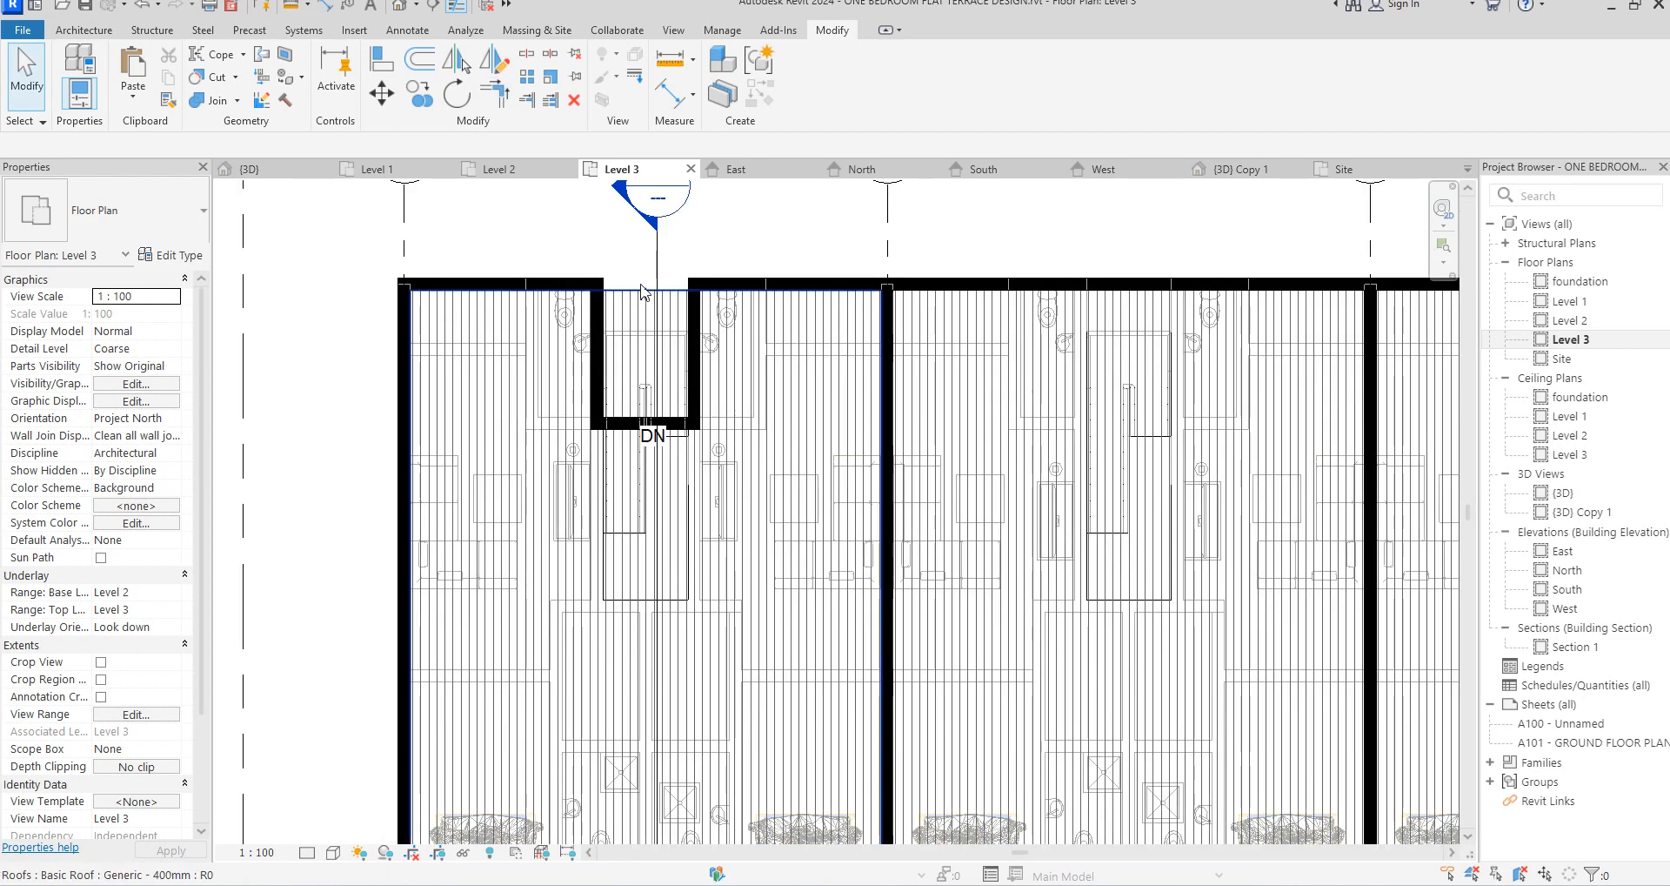
{"action": "left_click", "coordinate": [658, 321]}
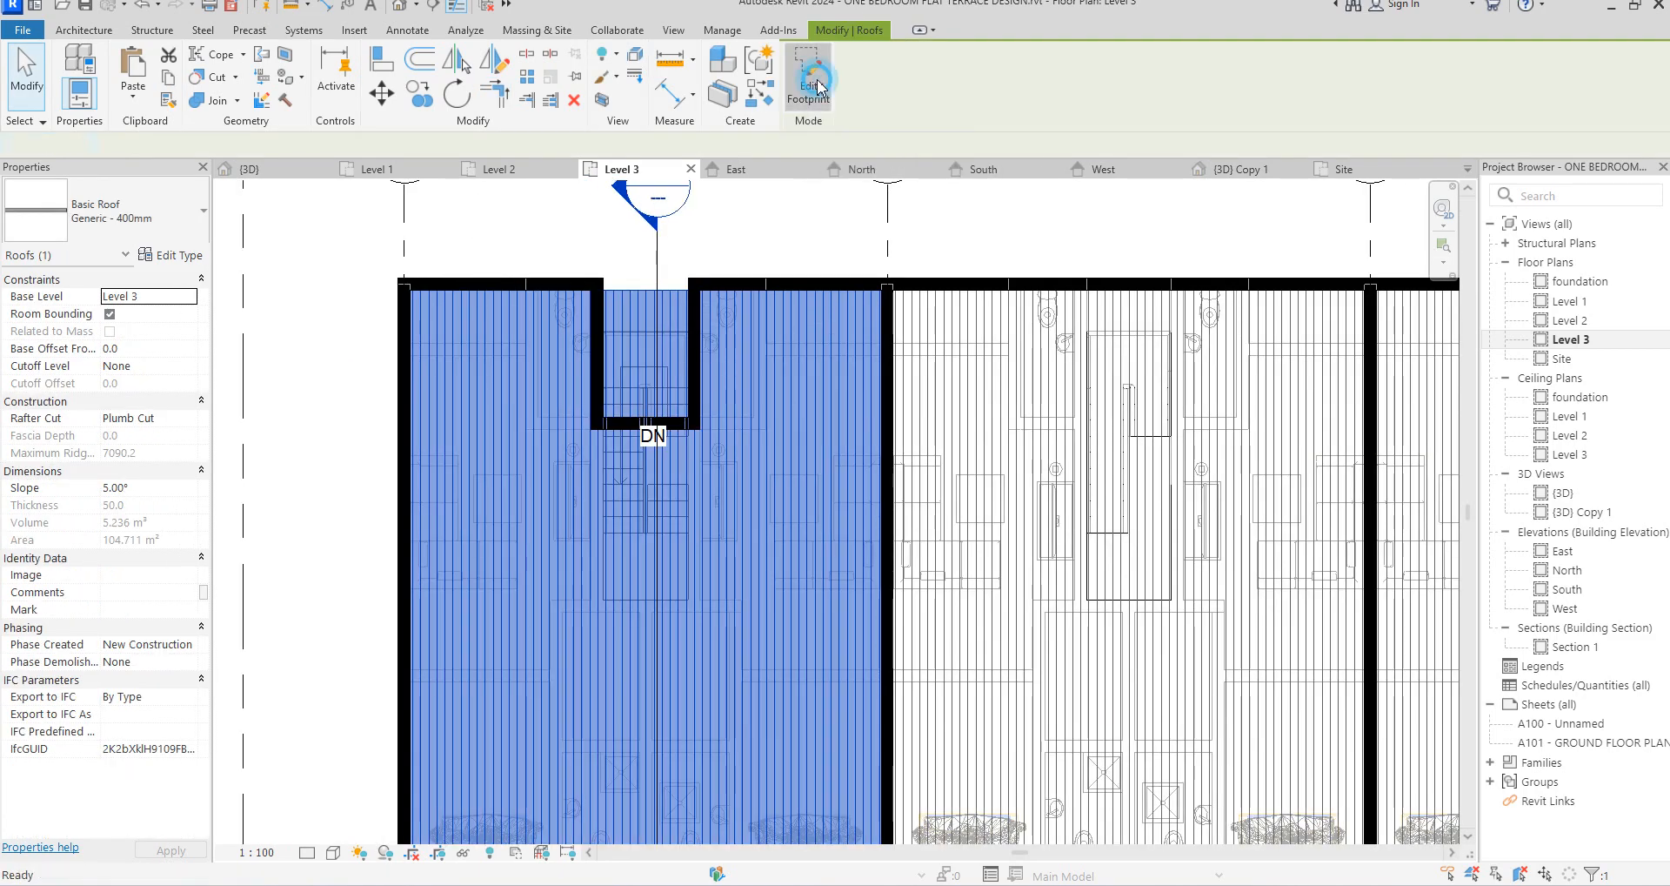
{"action": "left_click", "coordinate": [808, 77]}
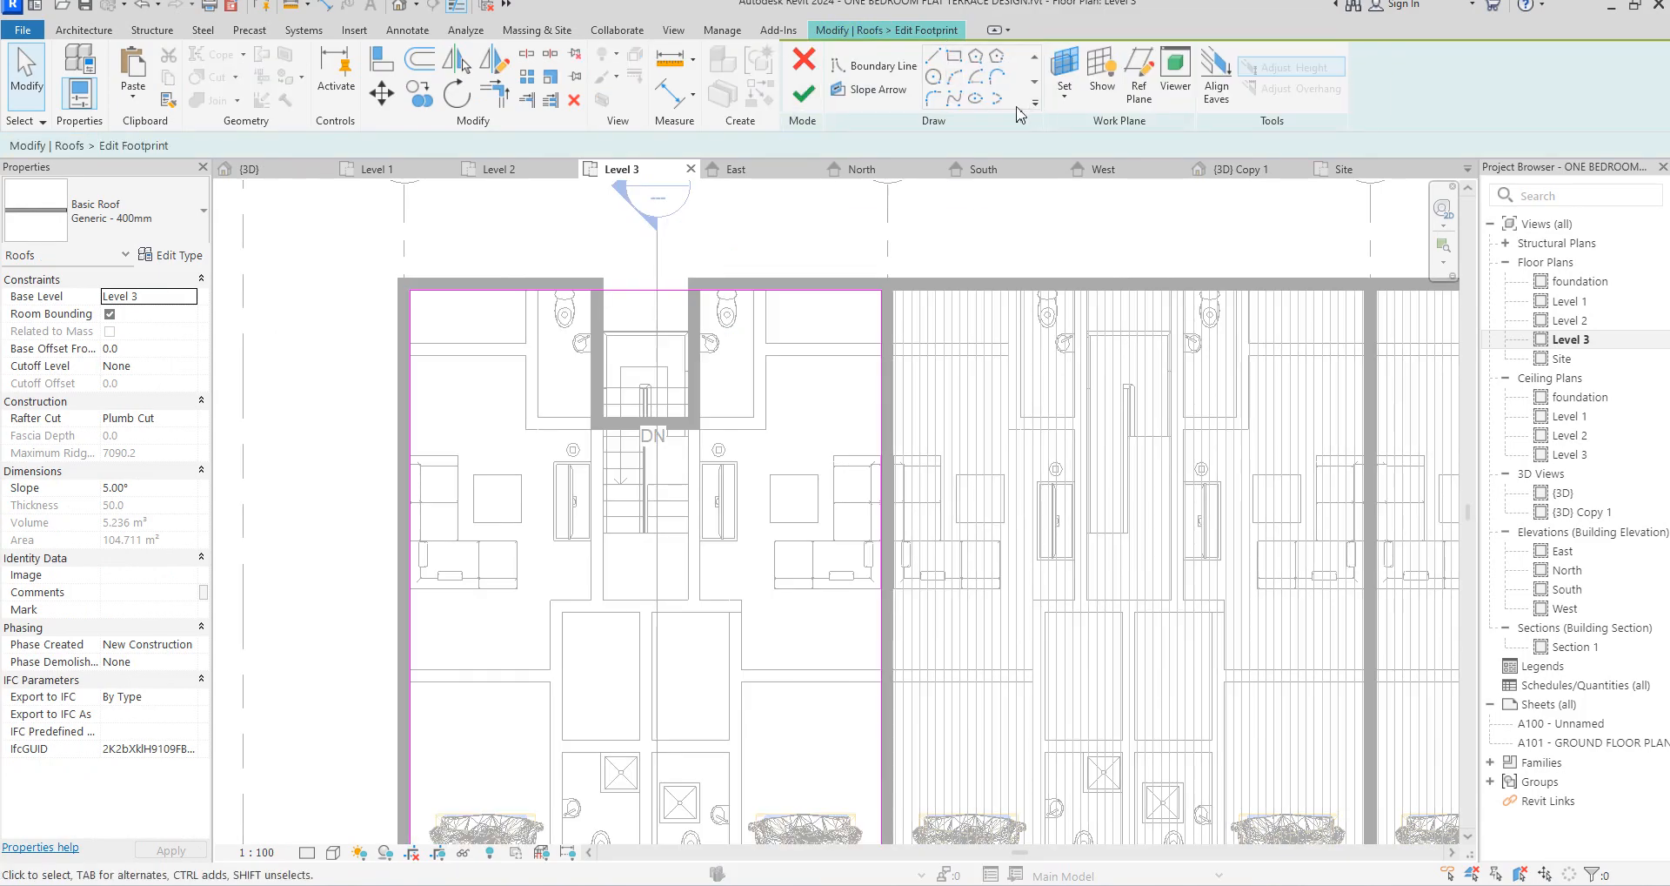
{"action": "left_click", "coordinate": [934, 59]}
{"action": "left_click", "coordinate": [592, 290]}
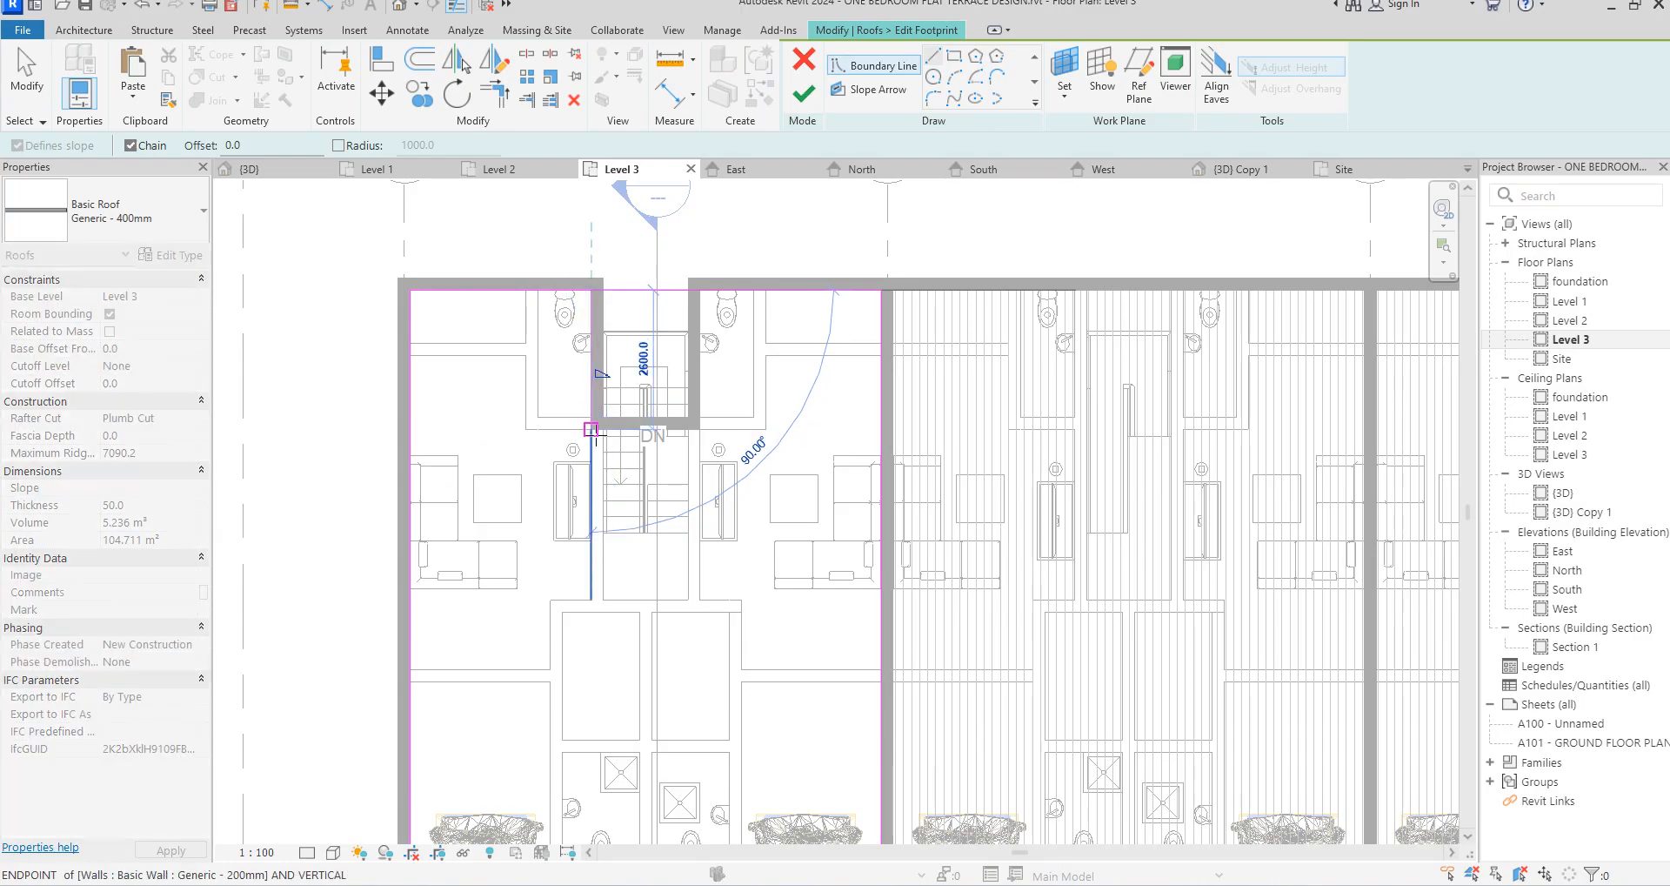
{"action": "scroll", "coordinate": [592, 428], "scroll_direction": "up", "scroll_amount": 3}
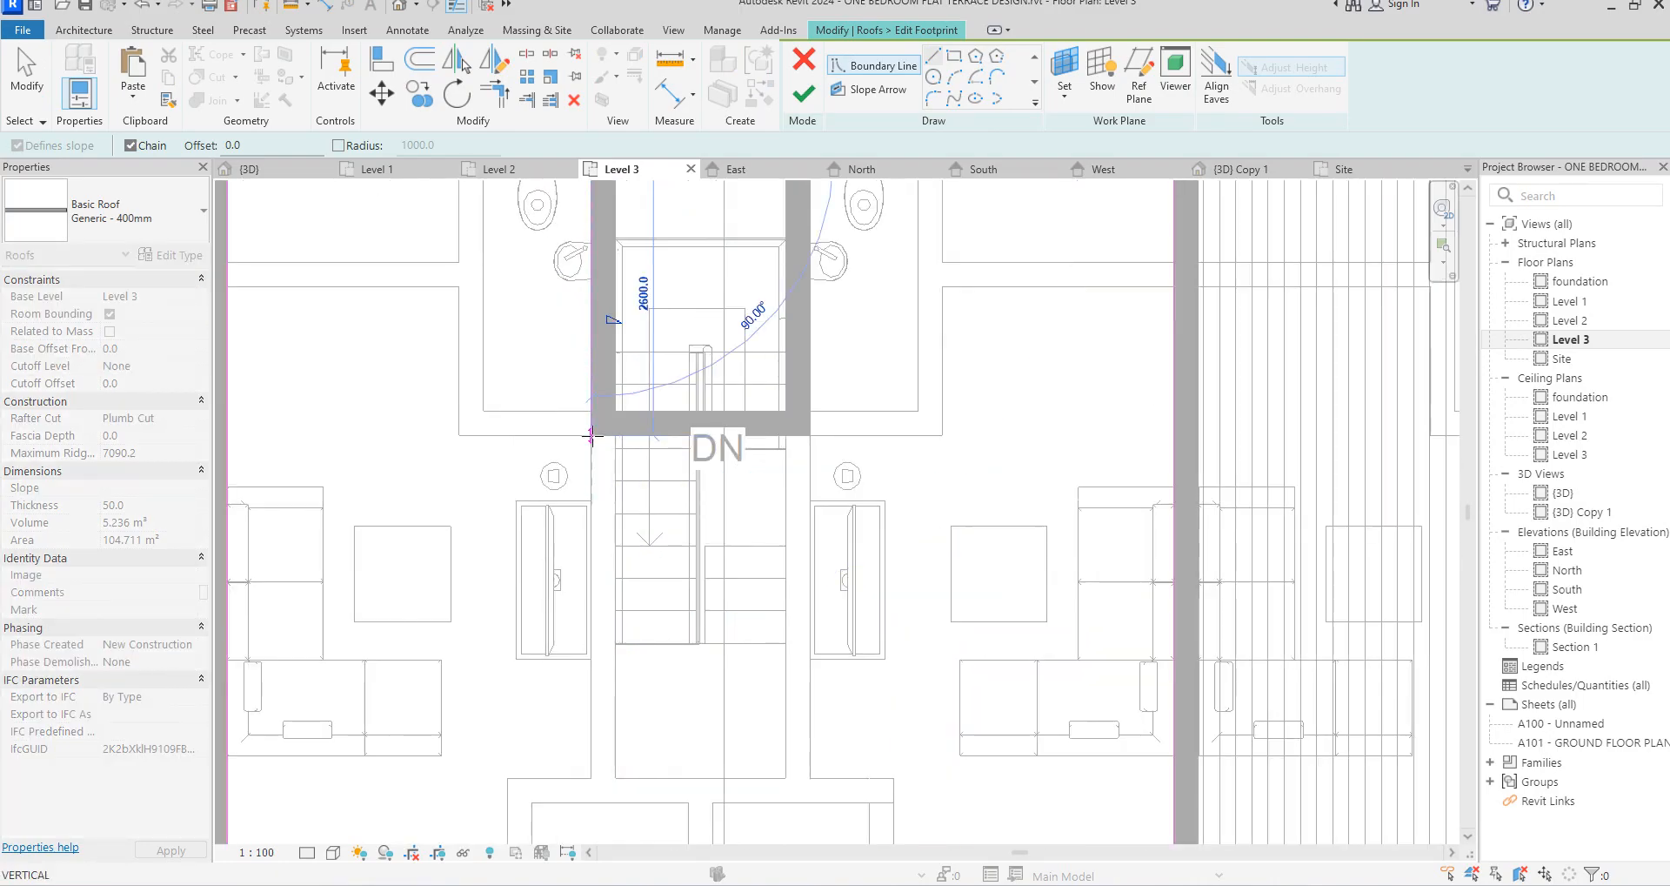
{"action": "left_click", "coordinate": [592, 433]}
{"action": "left_click", "coordinate": [811, 435]}
{"action": "scroll", "coordinate": [794, 528], "scroll_direction": "down", "scroll_amount": 3}
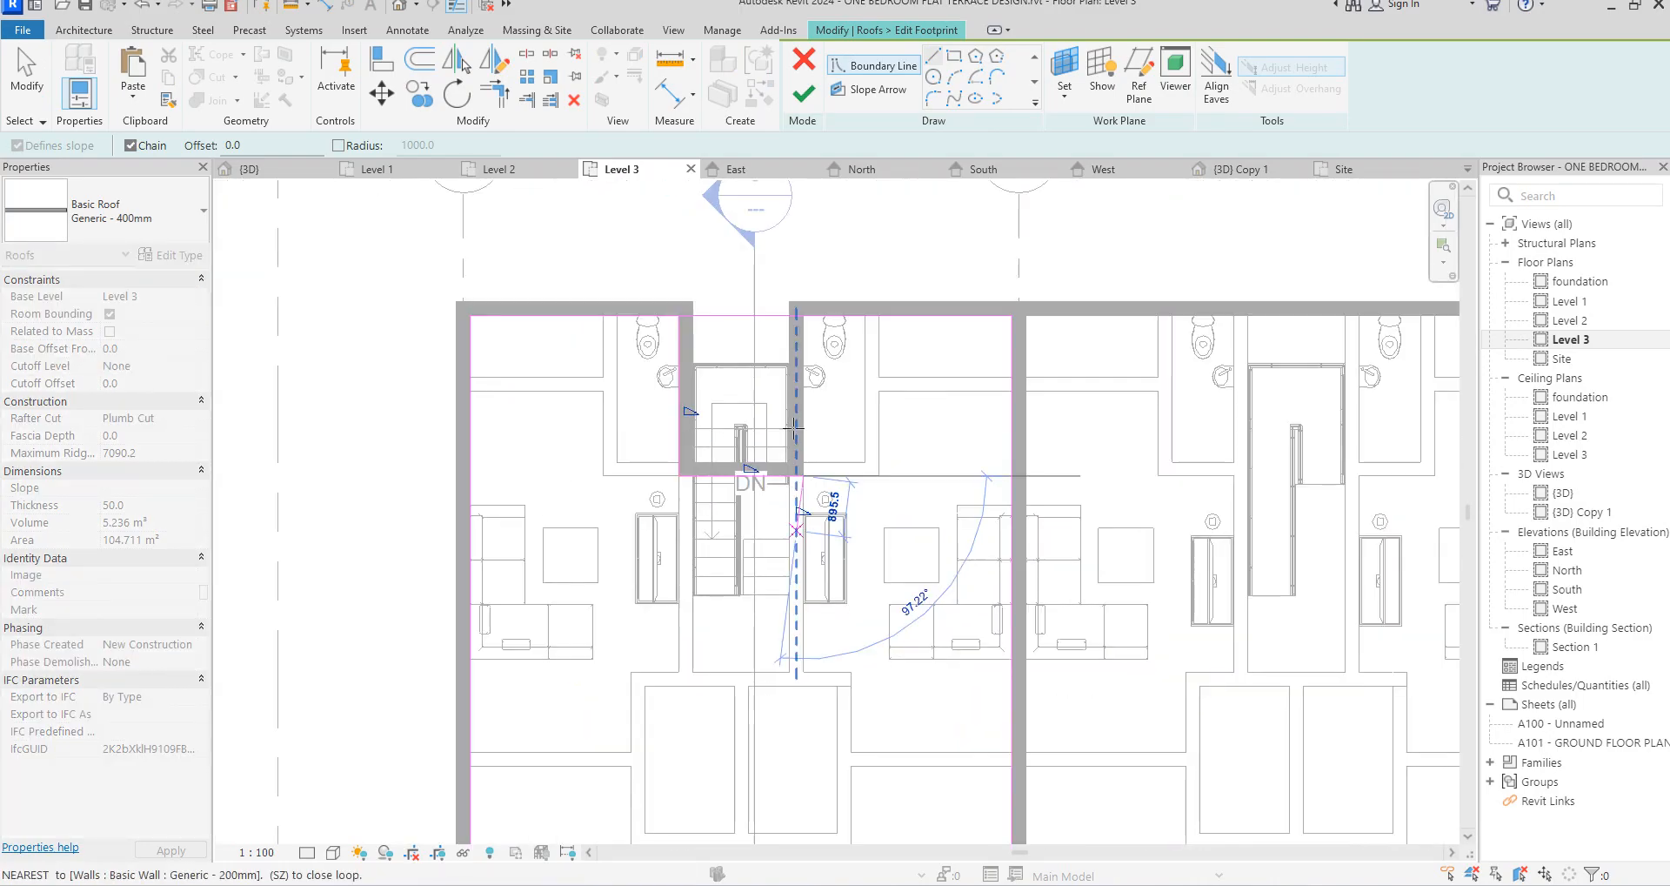
{"action": "left_click", "coordinate": [802, 315]}
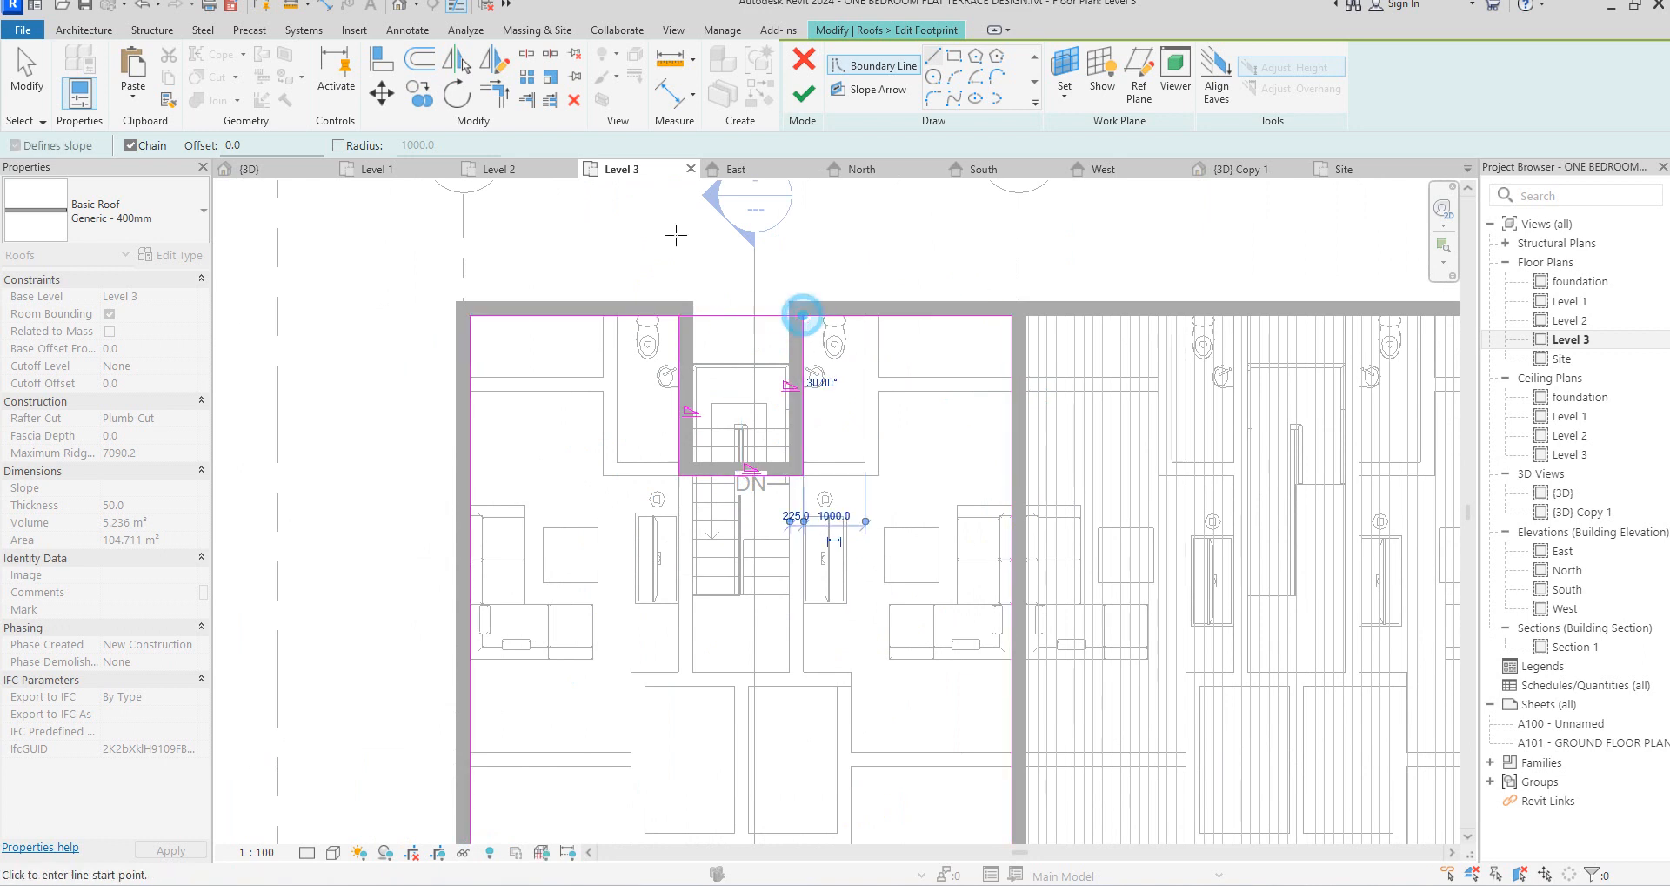
Trim the roof boundary to corners with the new side lines so the stairwell is cut out of the footprint
{"action": "left_click", "coordinate": [526, 53]}
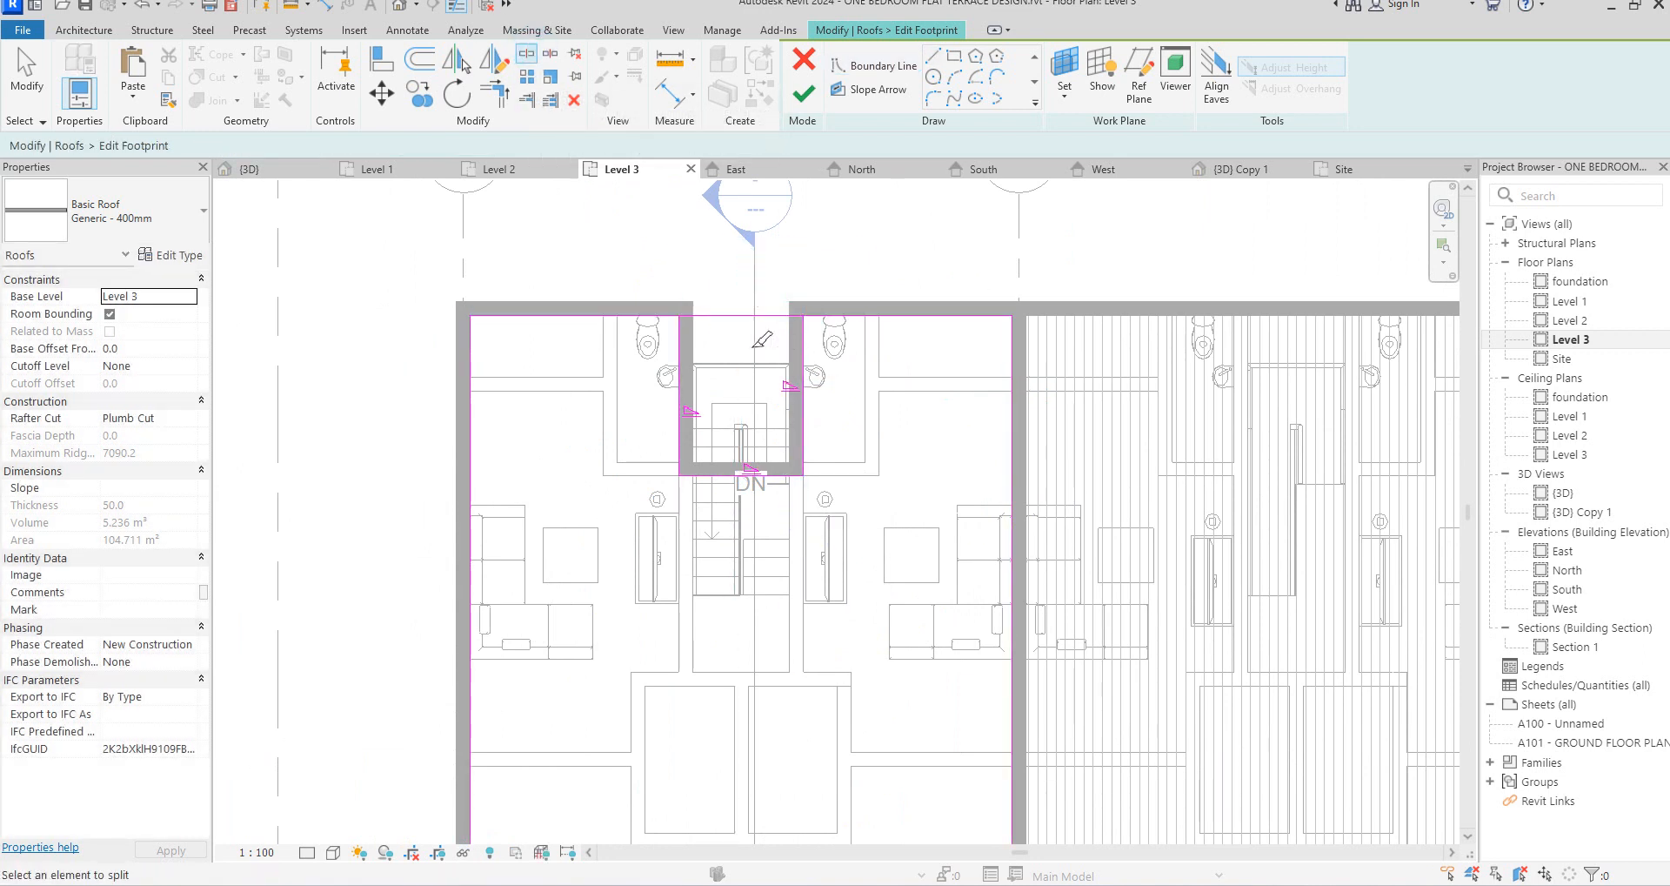
{"action": "left_click", "coordinate": [495, 96]}
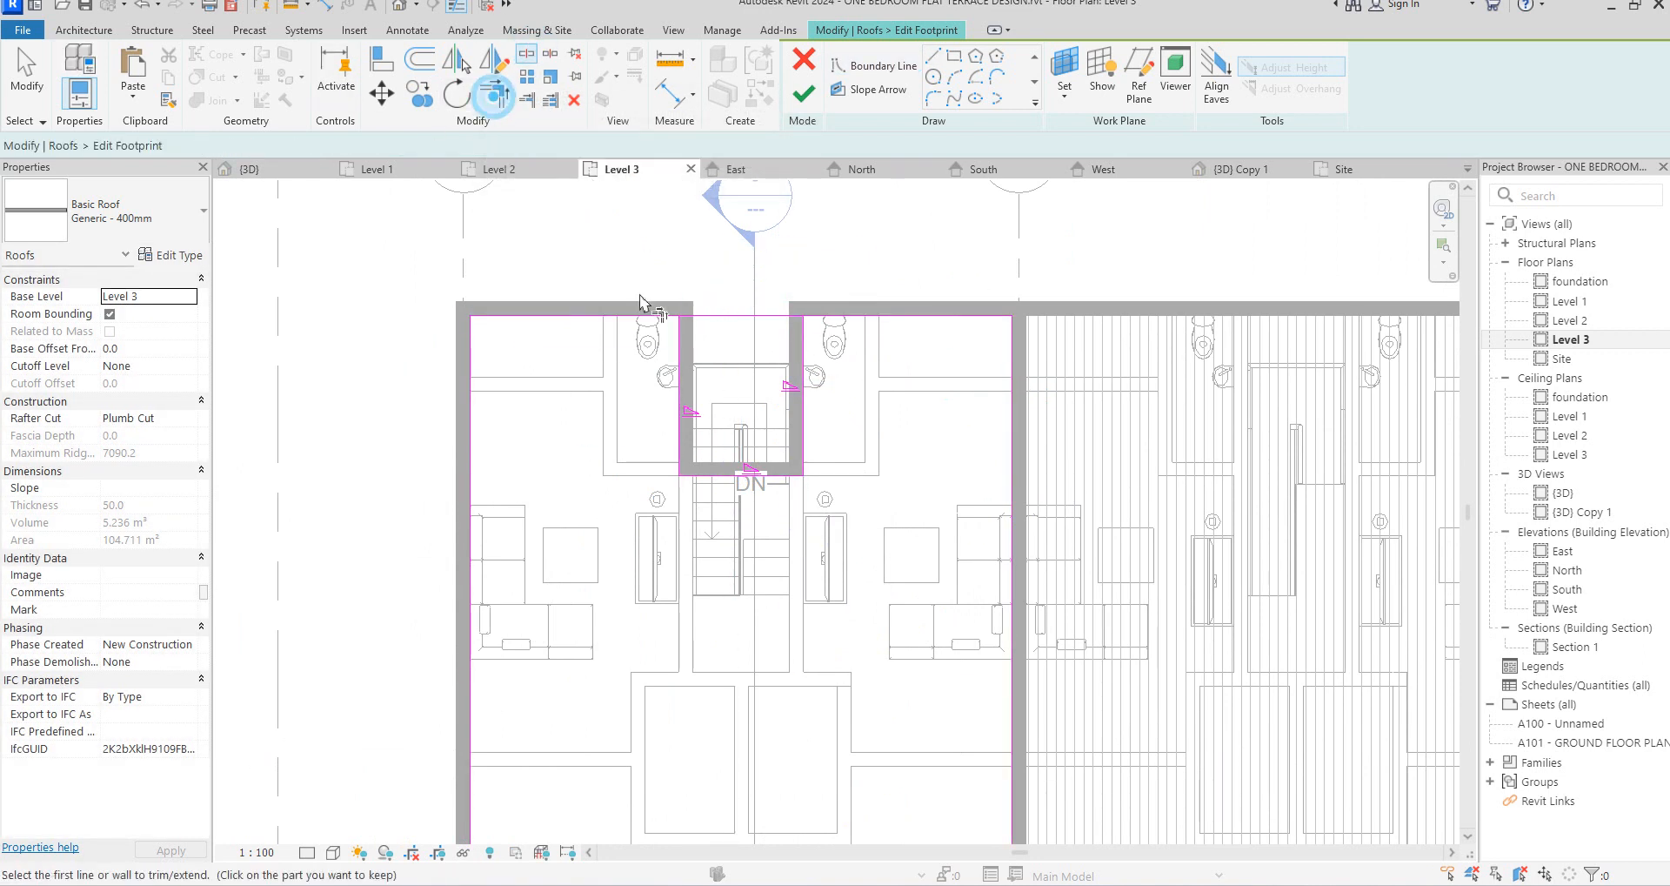
{"action": "left_click", "coordinate": [682, 343]}
{"action": "left_click", "coordinate": [801, 348]}
{"action": "left_click", "coordinate": [839, 317]}
{"action": "scroll", "coordinate": [746, 380], "scroll_direction": "down", "scroll_amount": 3}
{"action": "scroll", "coordinate": [678, 239], "scroll_direction": "up", "scroll_amount": 3}
{"action": "right_click", "coordinate": [661, 218]}
{"action": "left_click", "coordinate": [696, 224]}
Turn off Defines Slope for the three stairwell boundary lines and finish the roof footprint without attaching the walls
{"action": "left_click_drag", "start_coordinate": [646, 220], "coordinate": [976, 561]}
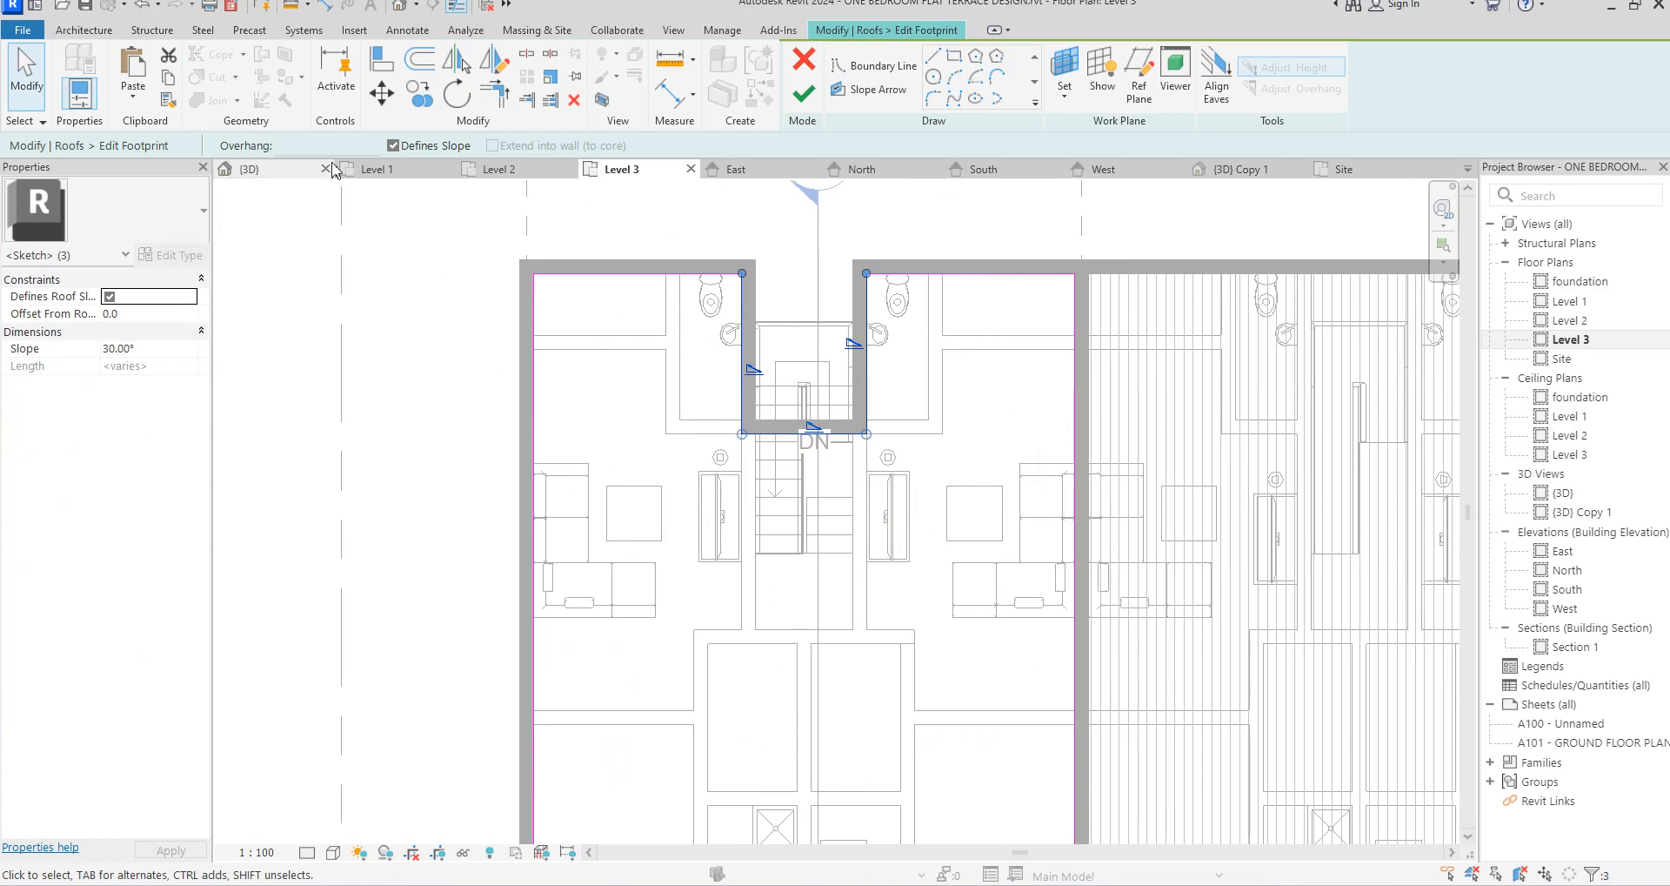
{"action": "left_click", "coordinate": [391, 146]}
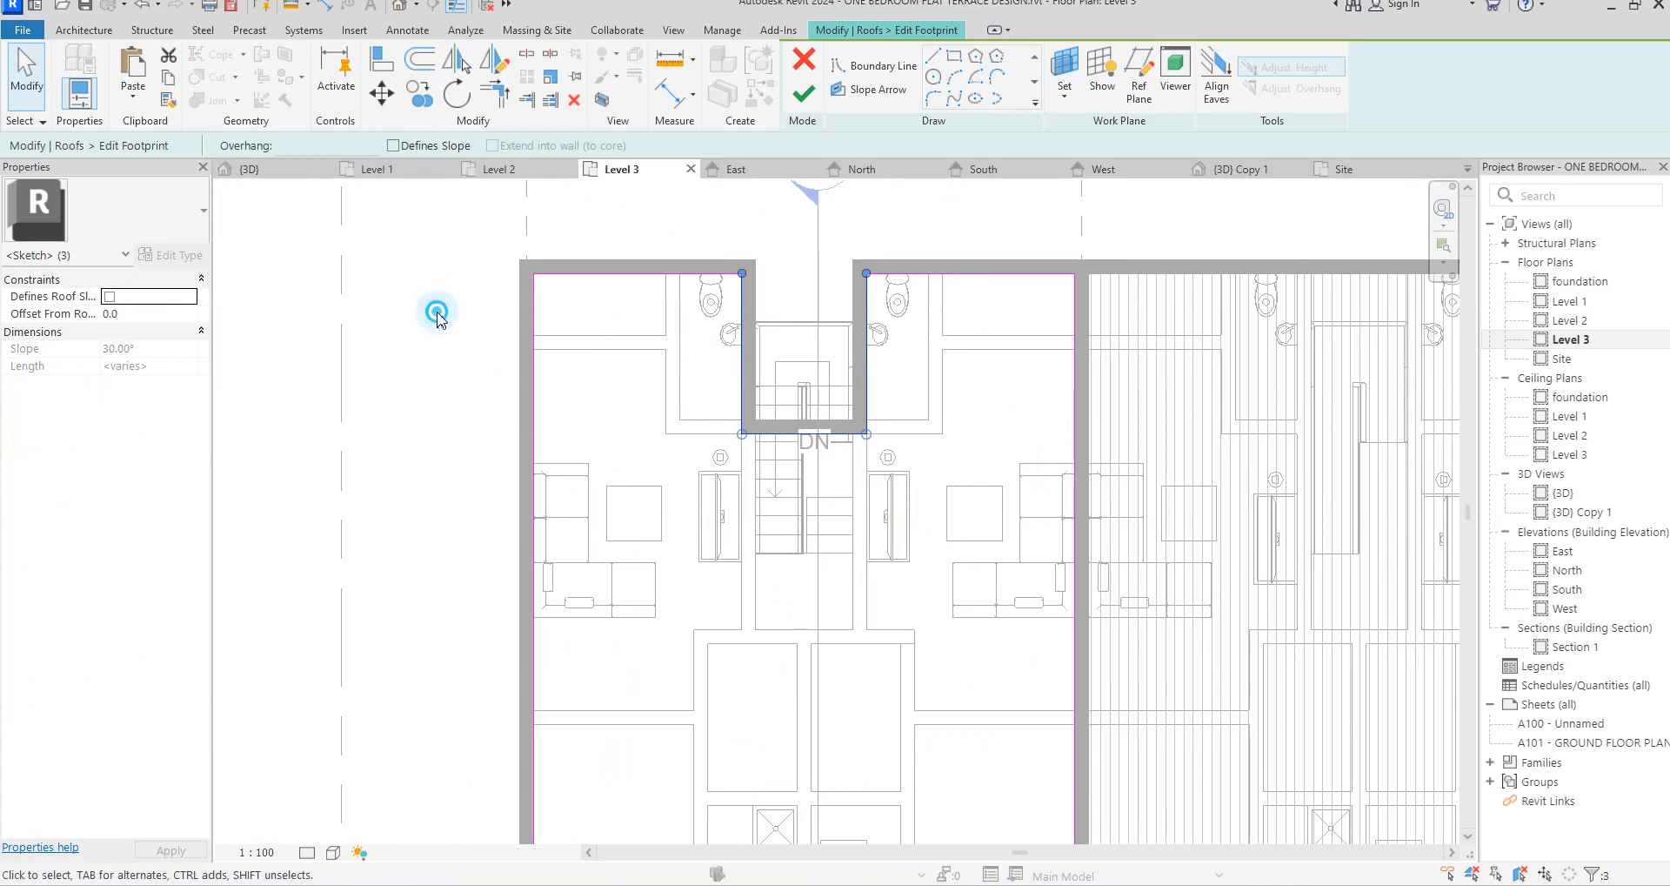
{"action": "left_click", "coordinate": [436, 316]}
{"action": "left_click", "coordinate": [805, 97]}
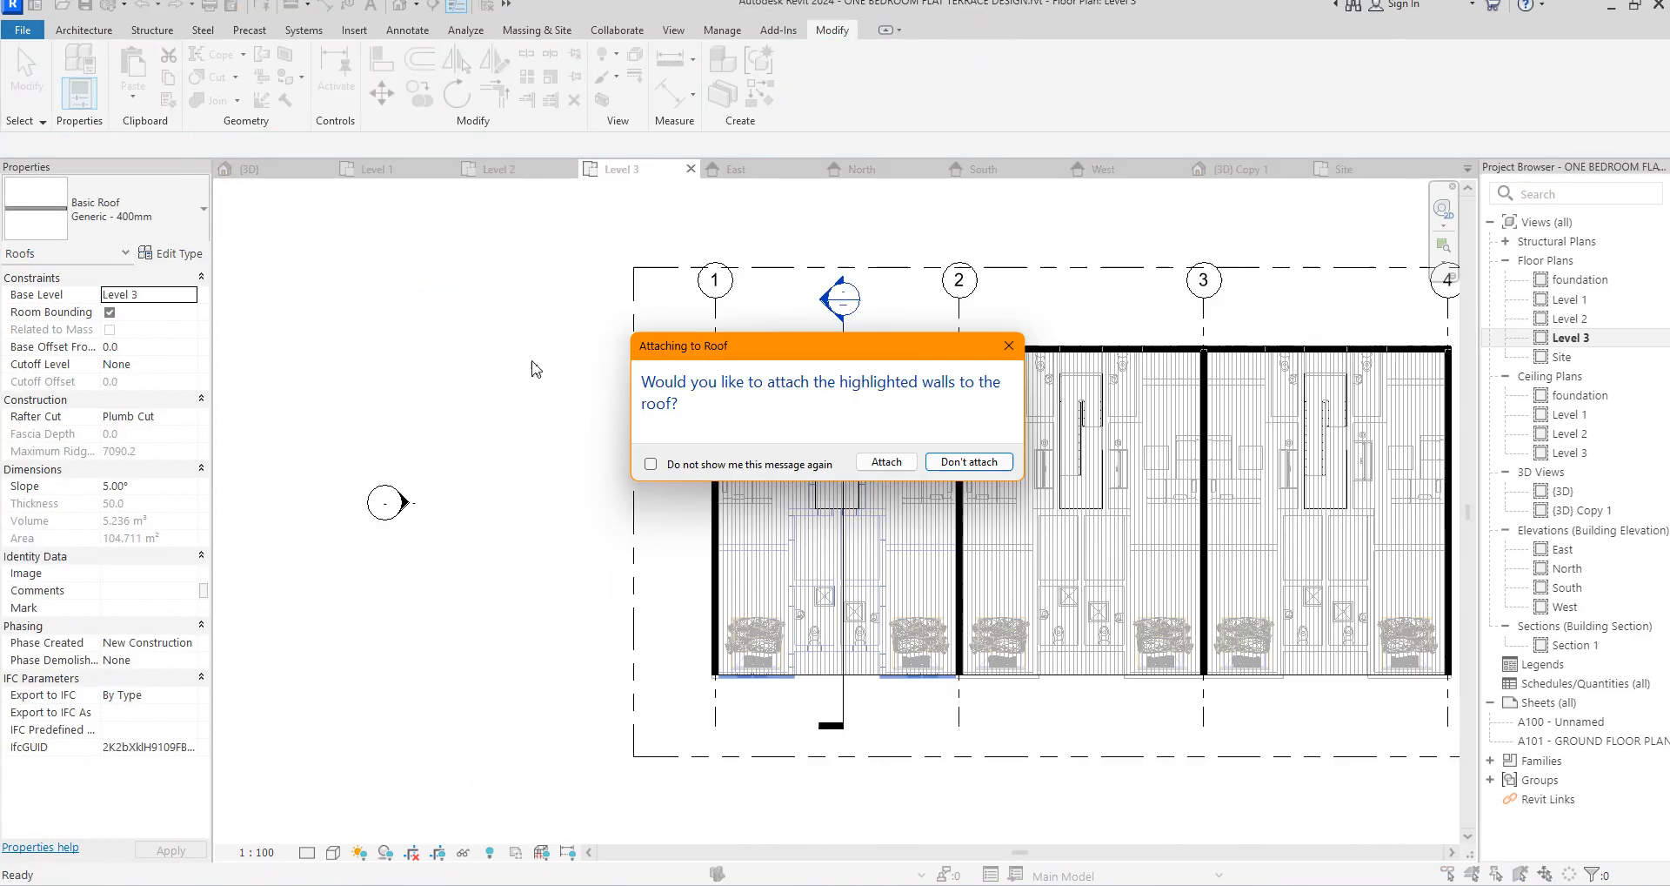
{"action": "left_click", "coordinate": [961, 461]}
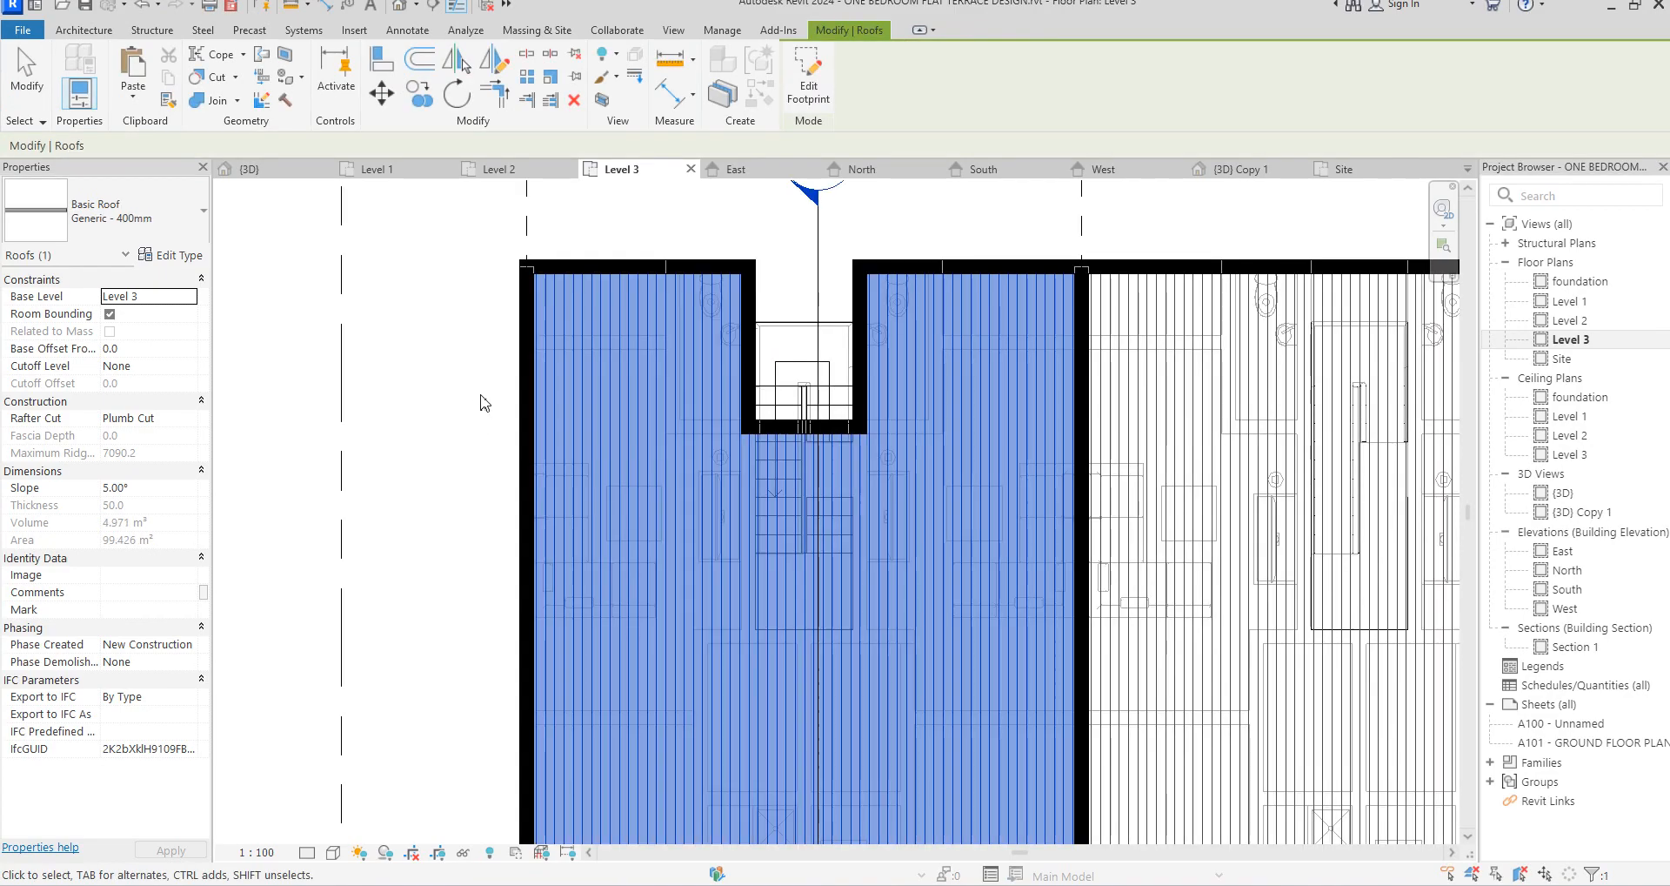
{"action": "left_click", "coordinate": [481, 395]}
Copy the three stairwell walls from grid 1 to grids 2 and 3, placing a set in each of the other two bays
{"action": "scroll", "coordinate": [783, 388], "scroll_direction": "down", "scroll_amount": 3}
{"action": "scroll", "coordinate": [661, 418], "scroll_direction": "down", "scroll_amount": 2}
{"action": "scroll", "coordinate": [735, 424], "scroll_direction": "up", "scroll_amount": 5}
{"action": "left_click", "coordinate": [735, 424]}
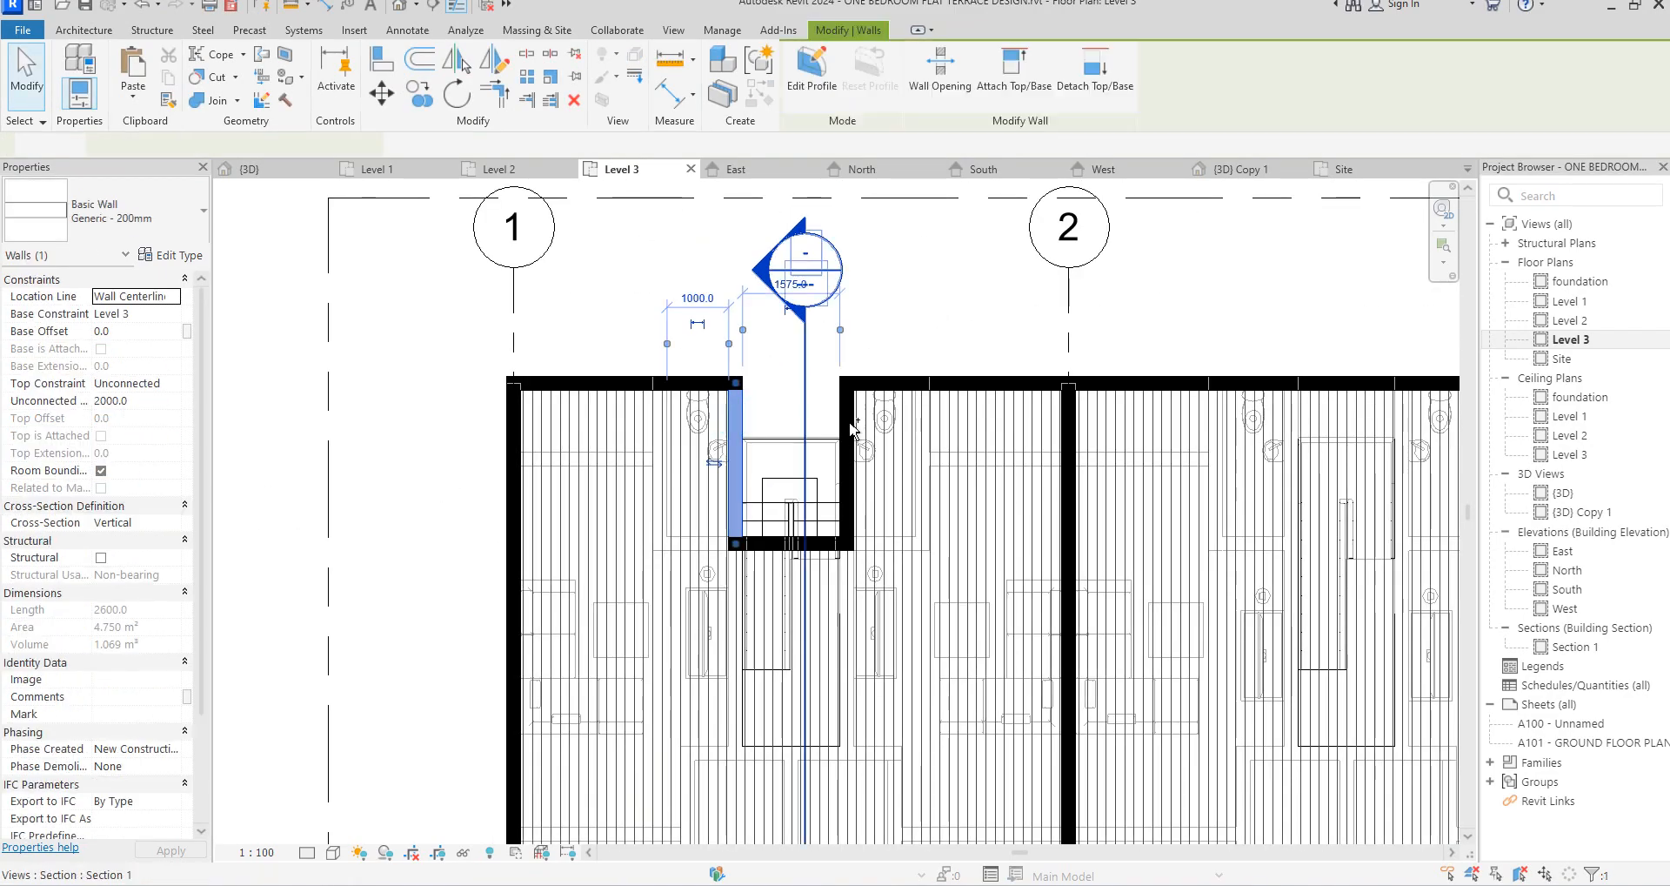
{"action": "left_click", "coordinate": [844, 431], "text": "ctrl"}
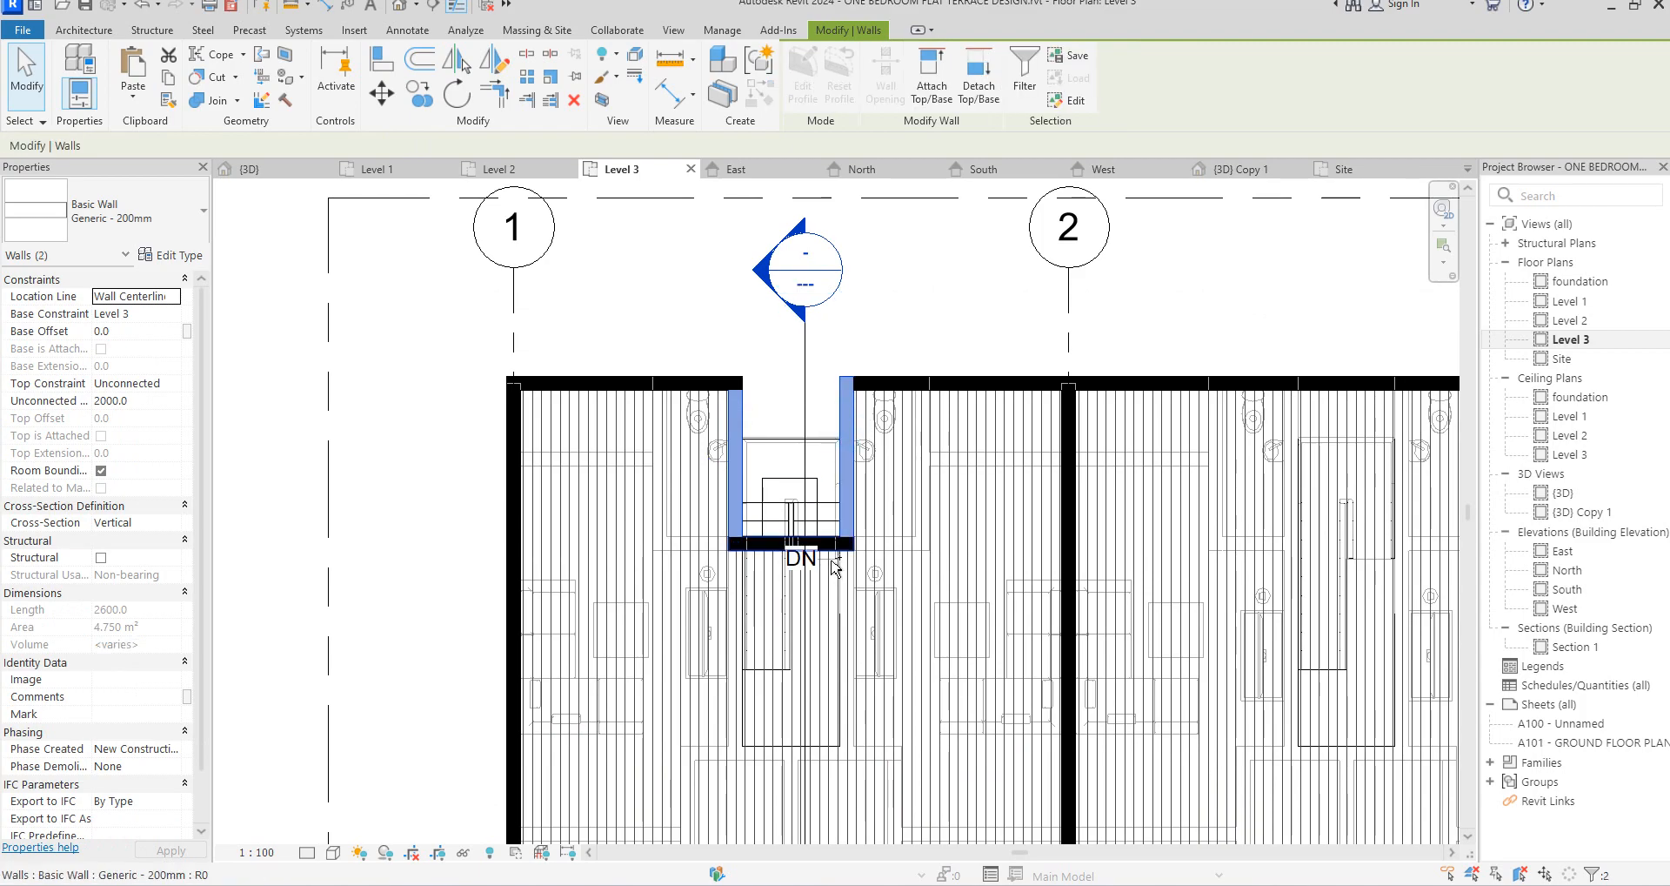
{"action": "left_click", "coordinate": [835, 564], "text": "ctrl"}
{"action": "scroll", "coordinate": [835, 564], "scroll_direction": "down", "scroll_amount": 2}
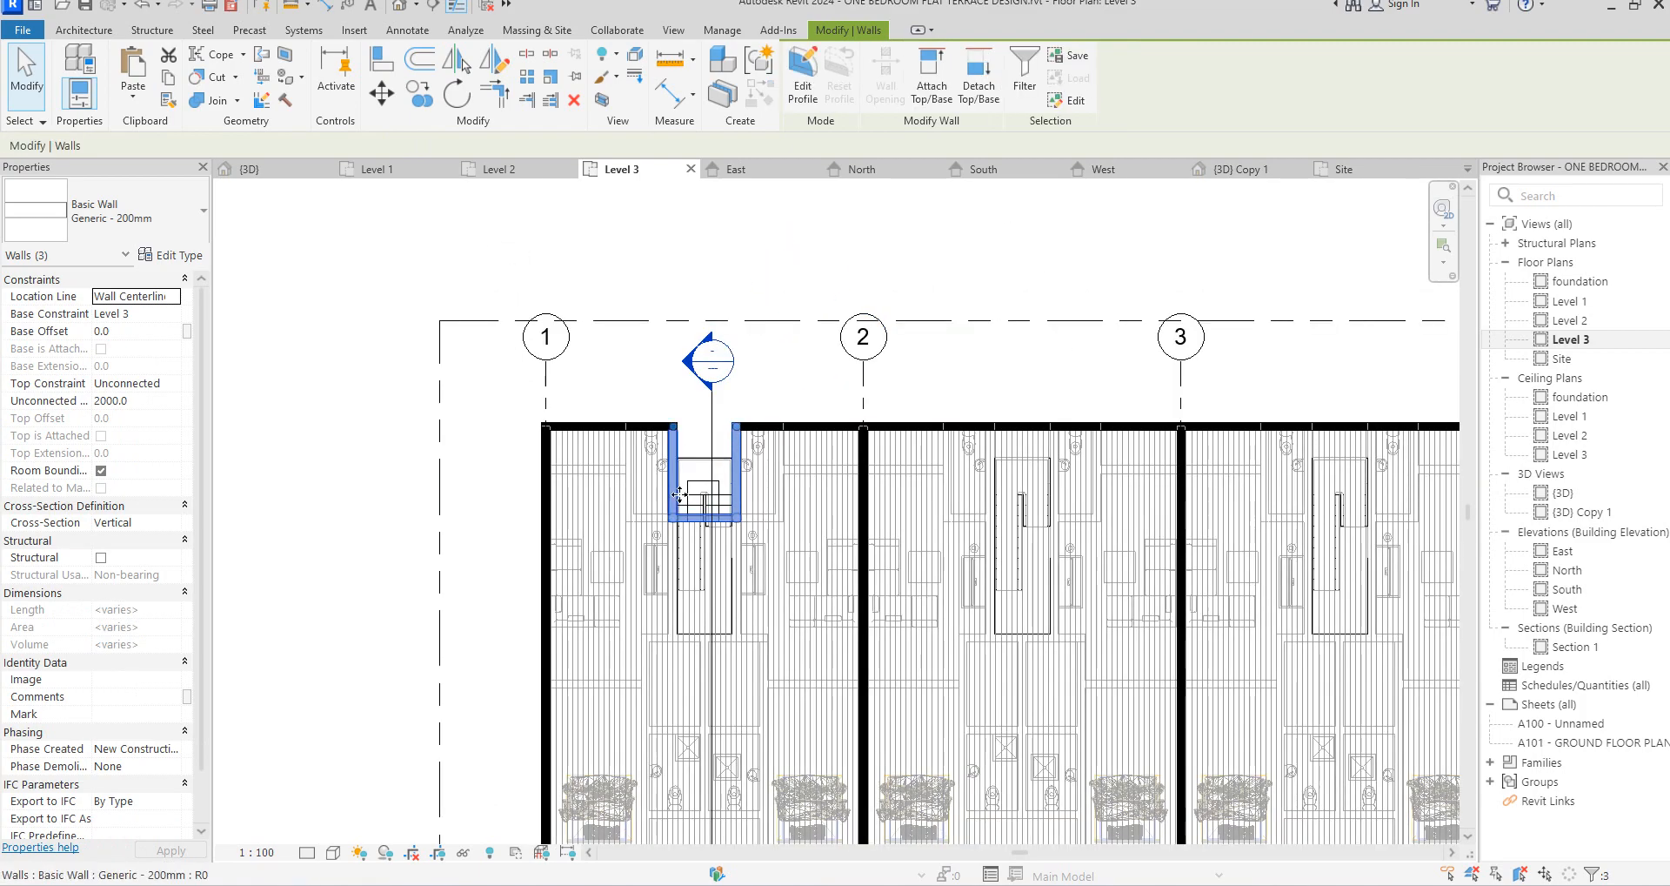
{"action": "scroll", "coordinate": [516, 480], "scroll_direction": "up", "scroll_amount": 1}
{"action": "scroll", "coordinate": [517, 480], "scroll_direction": "down", "scroll_amount": 3}
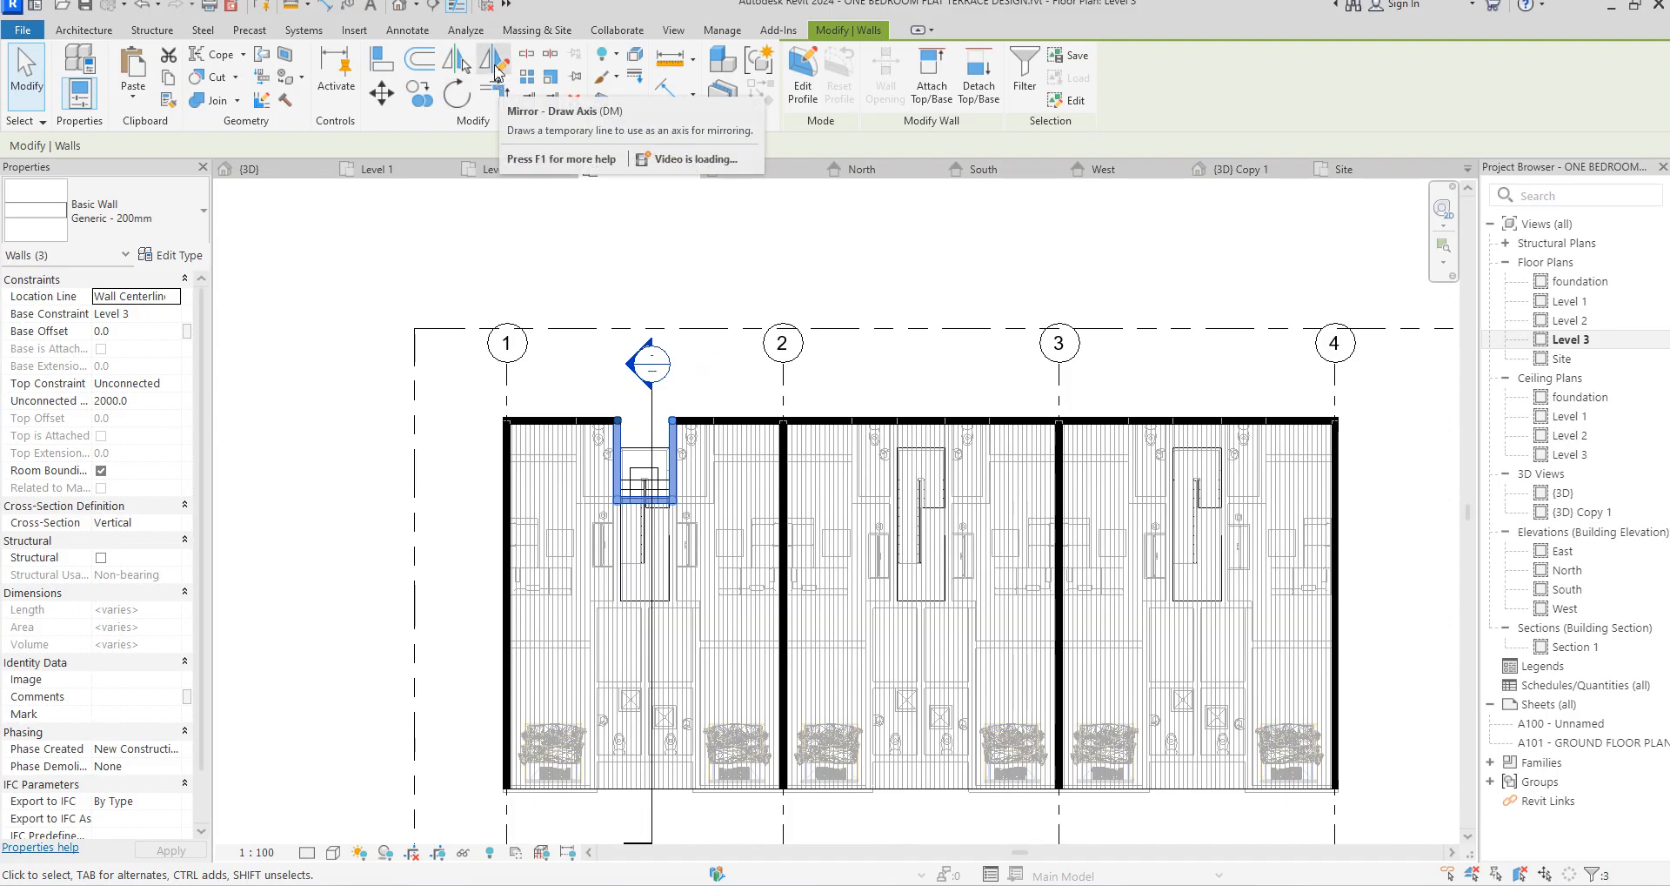
{"action": "left_click", "coordinate": [419, 92]}
{"action": "left_click", "coordinate": [508, 363]}
{"action": "left_click", "coordinate": [783, 363]}
{"action": "left_click", "coordinate": [1062, 364]}
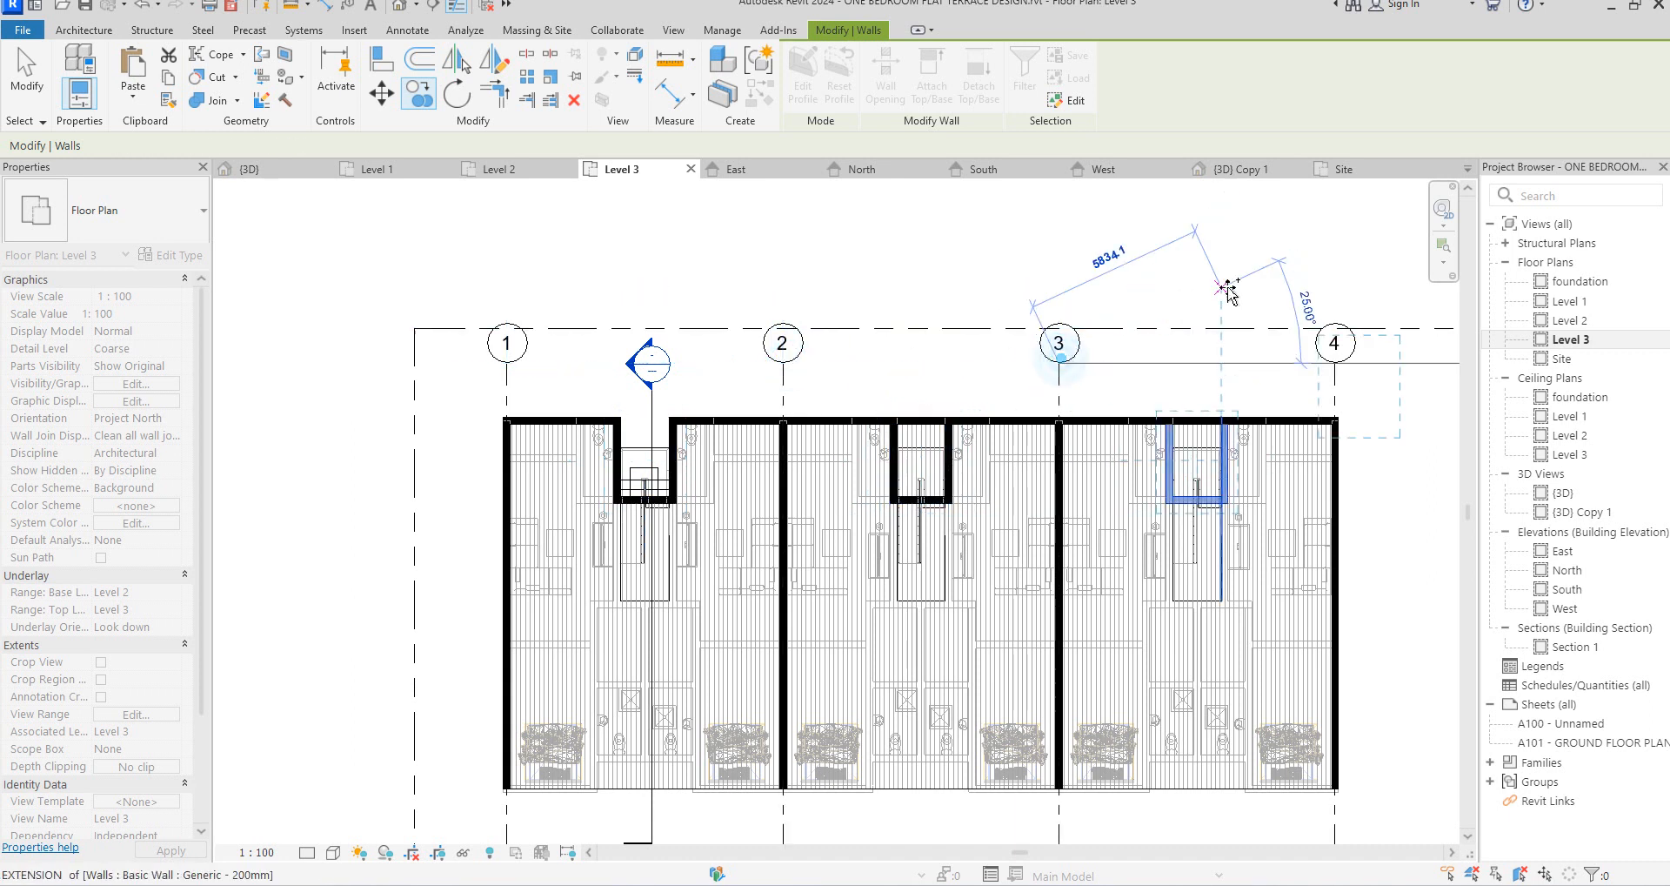
{"action": "key", "text": "Escape"}
{"action": "key", "text": "Escape"}
Delete the roofs between grids 2 and 3 and between grids 3 and 4
{"action": "left_click", "coordinate": [936, 797]}
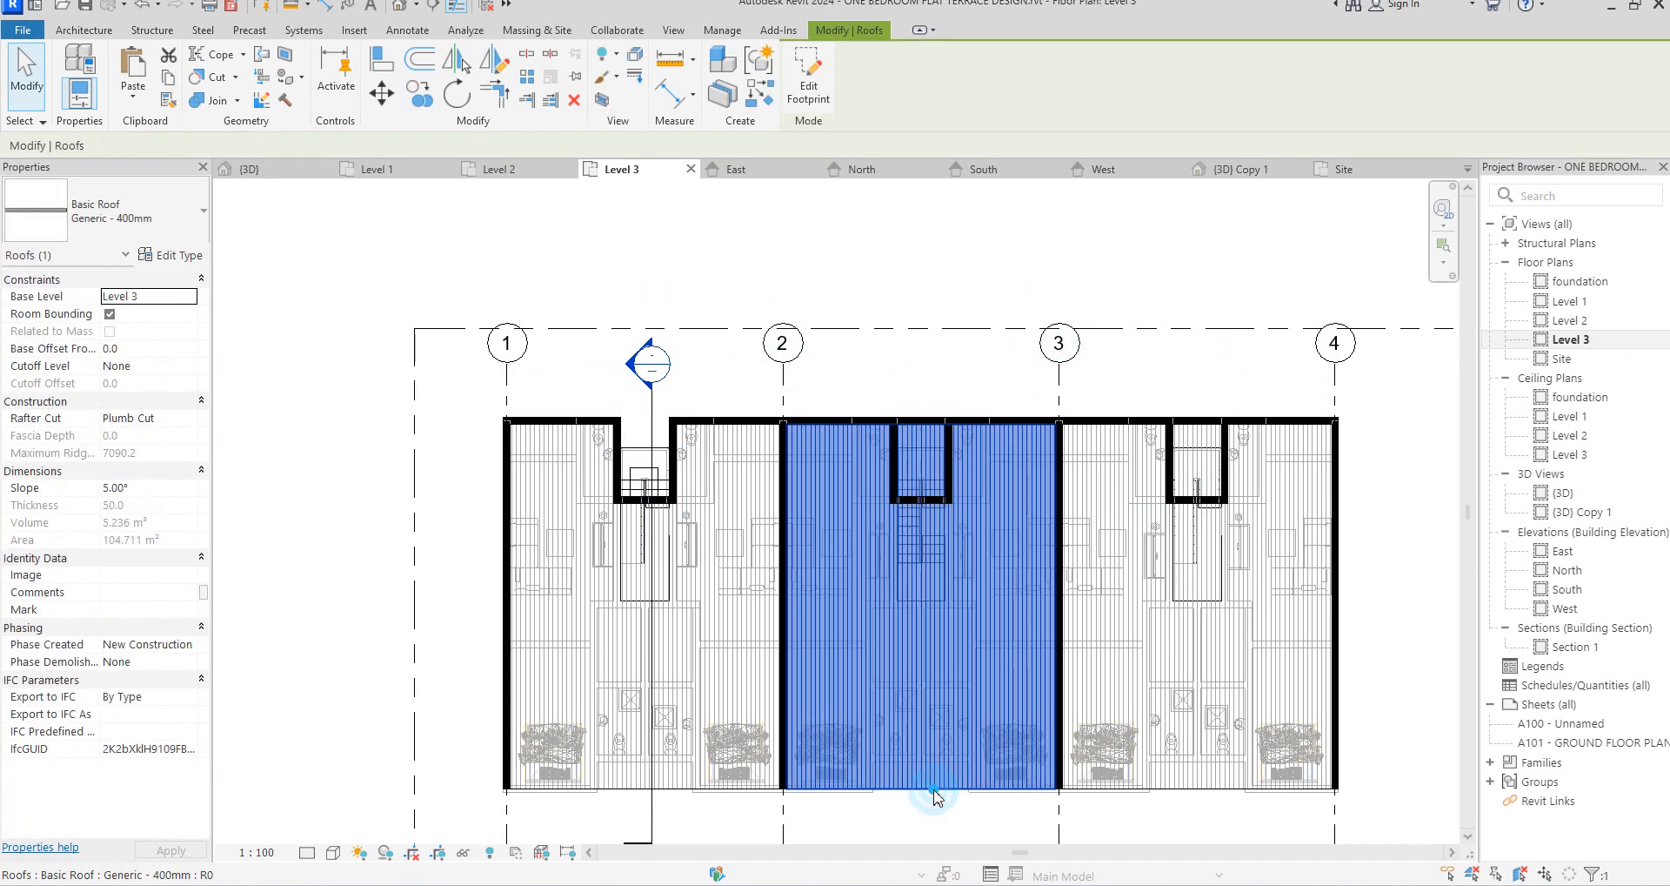
{"action": "key", "text": "Delete"}
{"action": "left_click", "coordinate": [1183, 787]}
{"action": "key", "text": "Delete"}
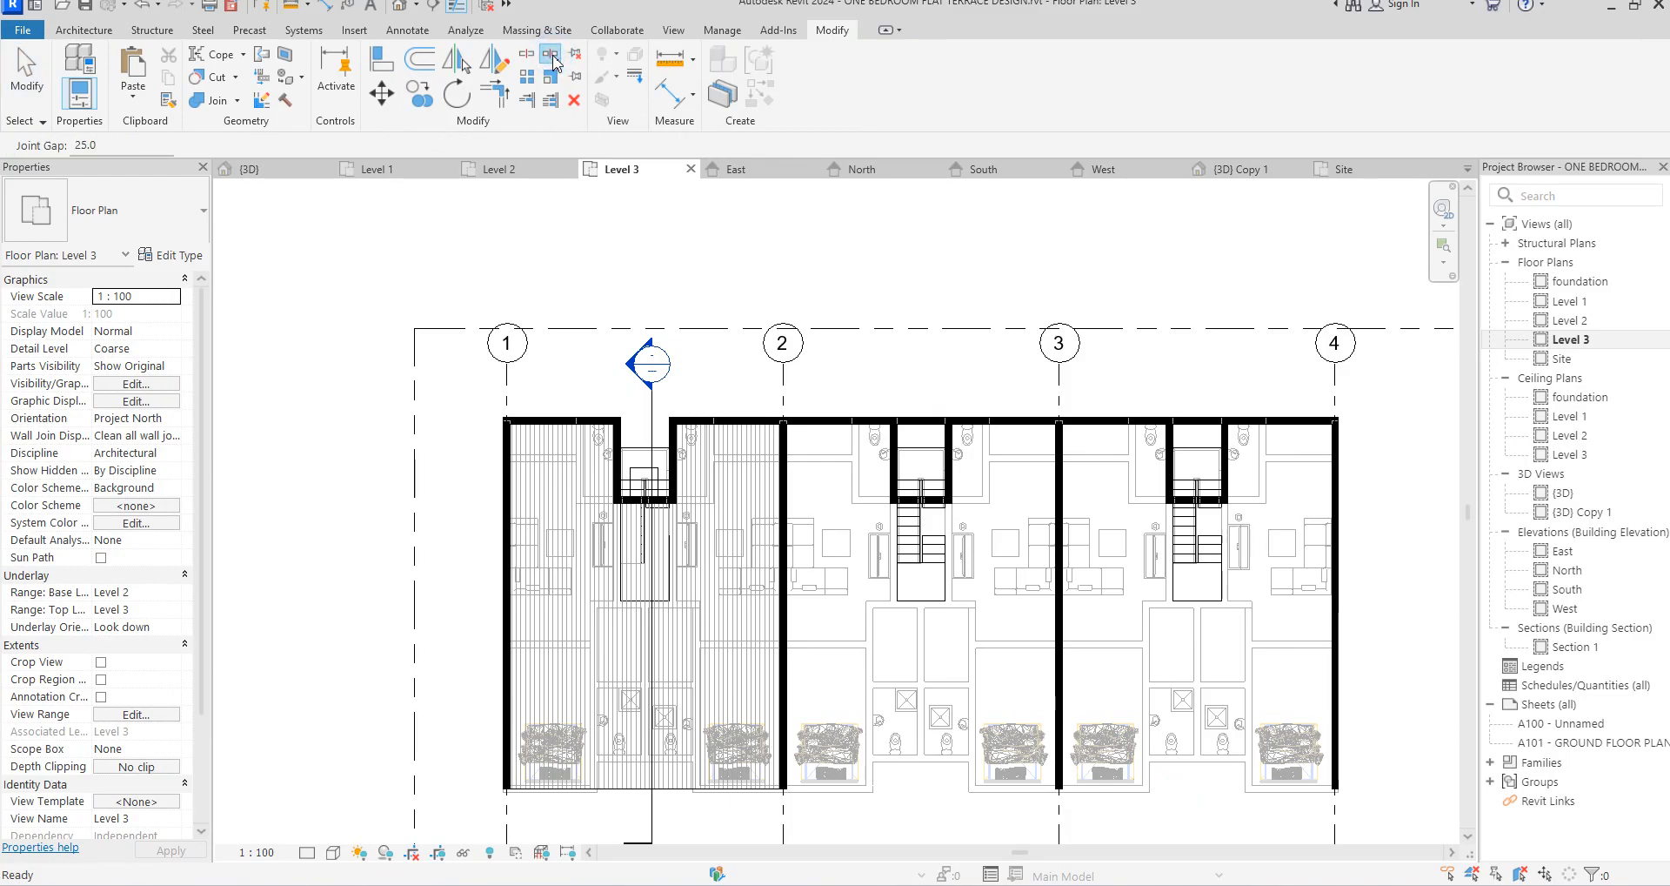
Split the outer wall at the stairwell between grids 2 and 3 with a 25 mm joint gap, and between grids 3 and 4 without one
{"action": "left_click", "coordinate": [922, 422]}
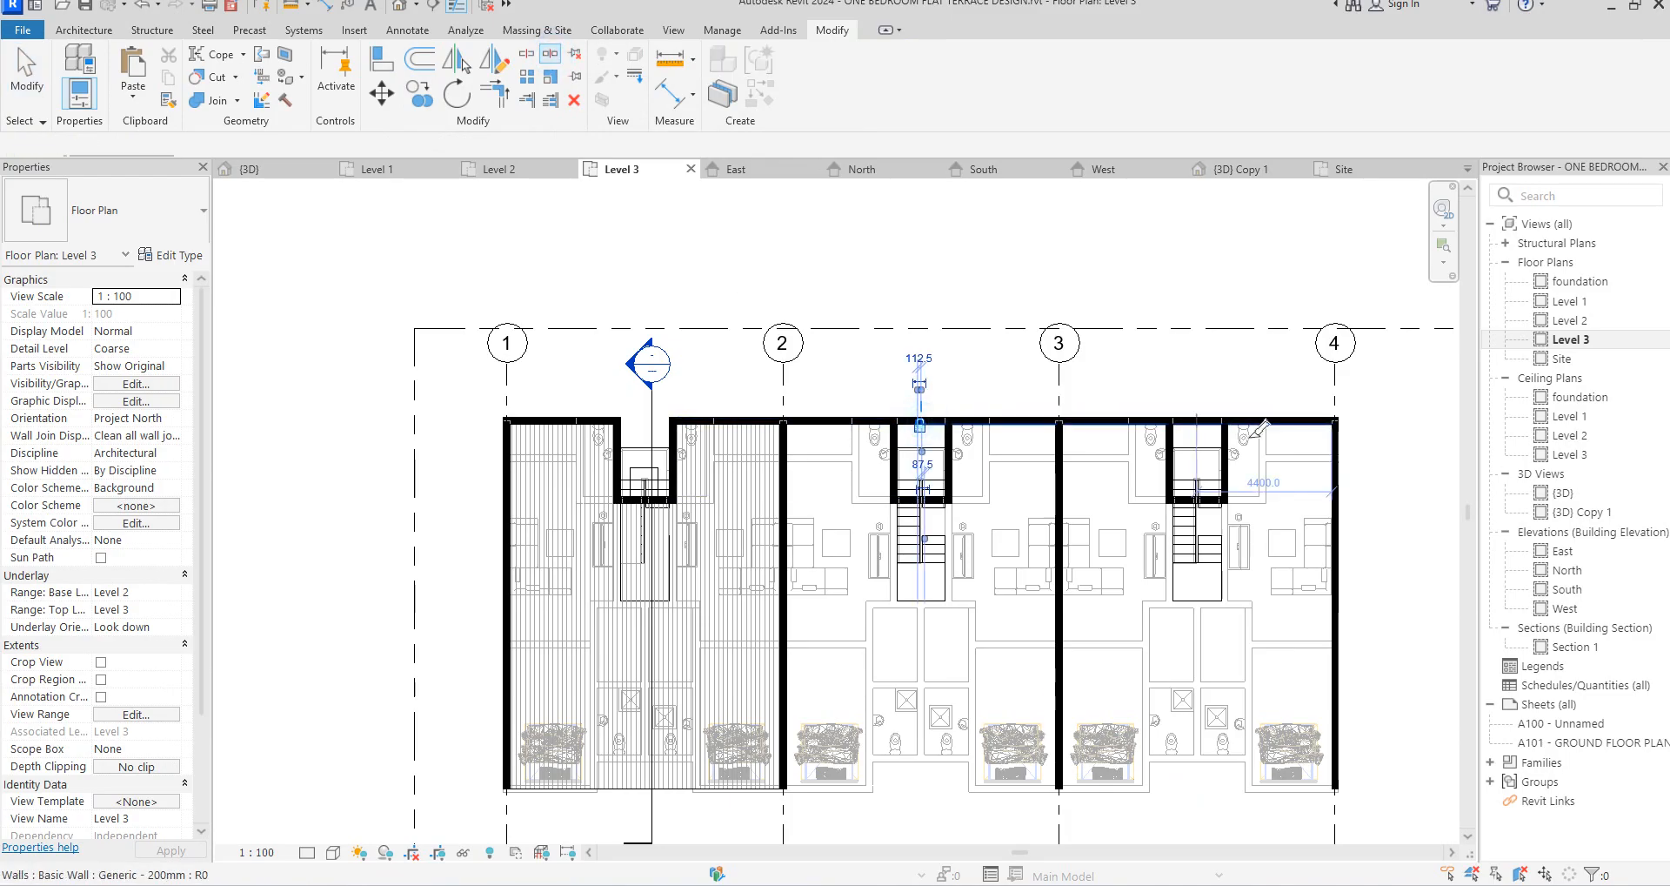
{"action": "left_click", "coordinate": [531, 62]}
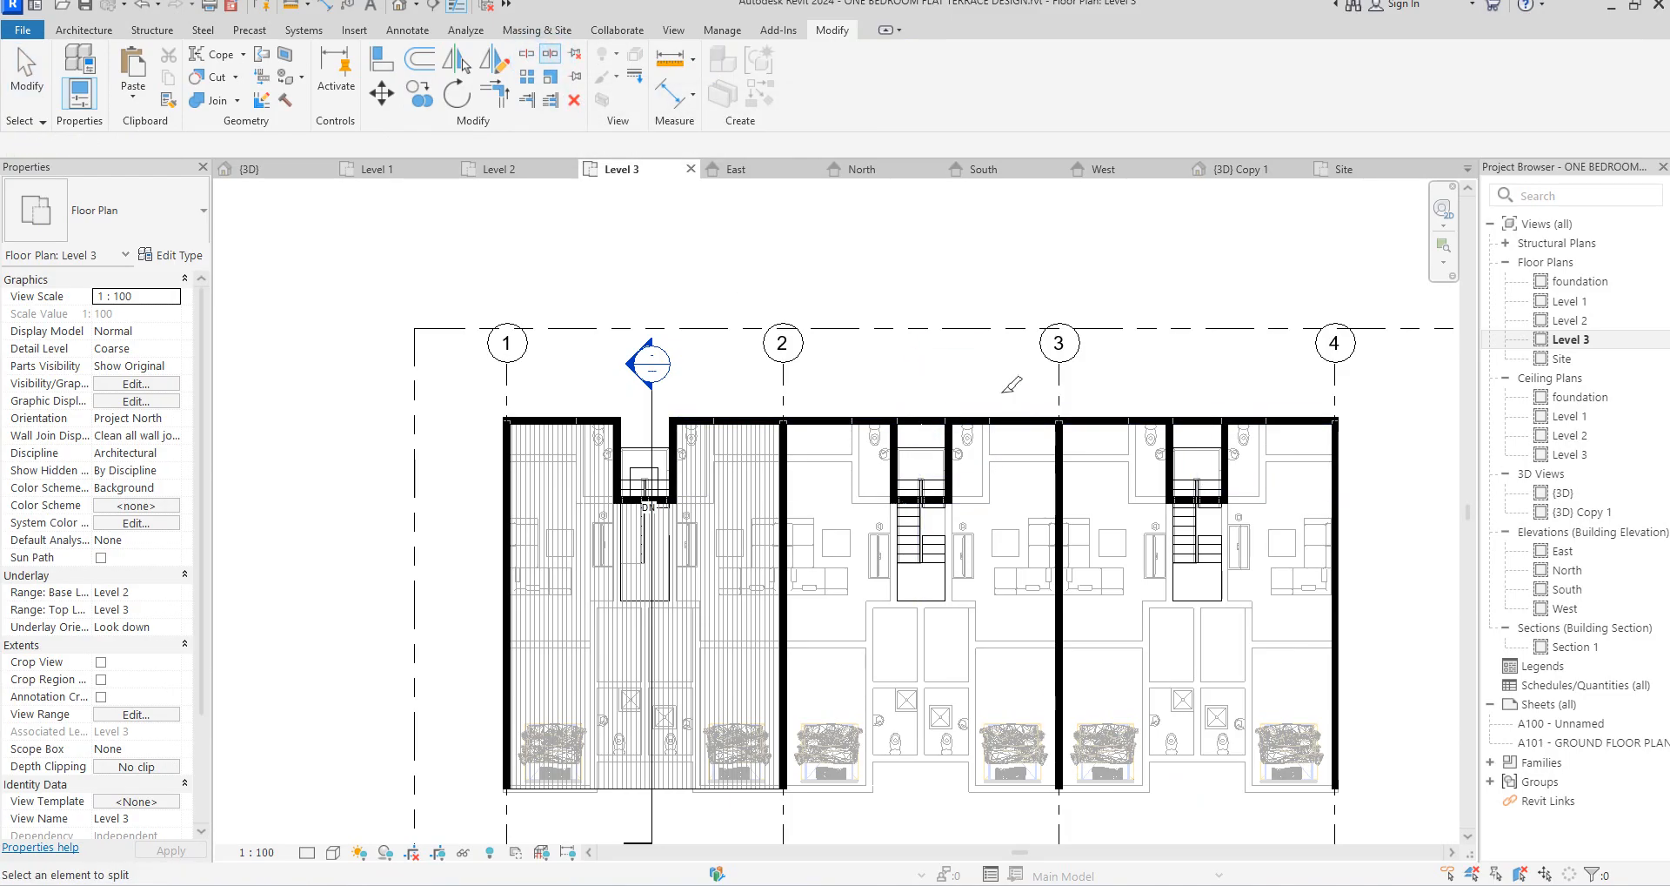
{"action": "left_click", "coordinate": [1212, 421]}
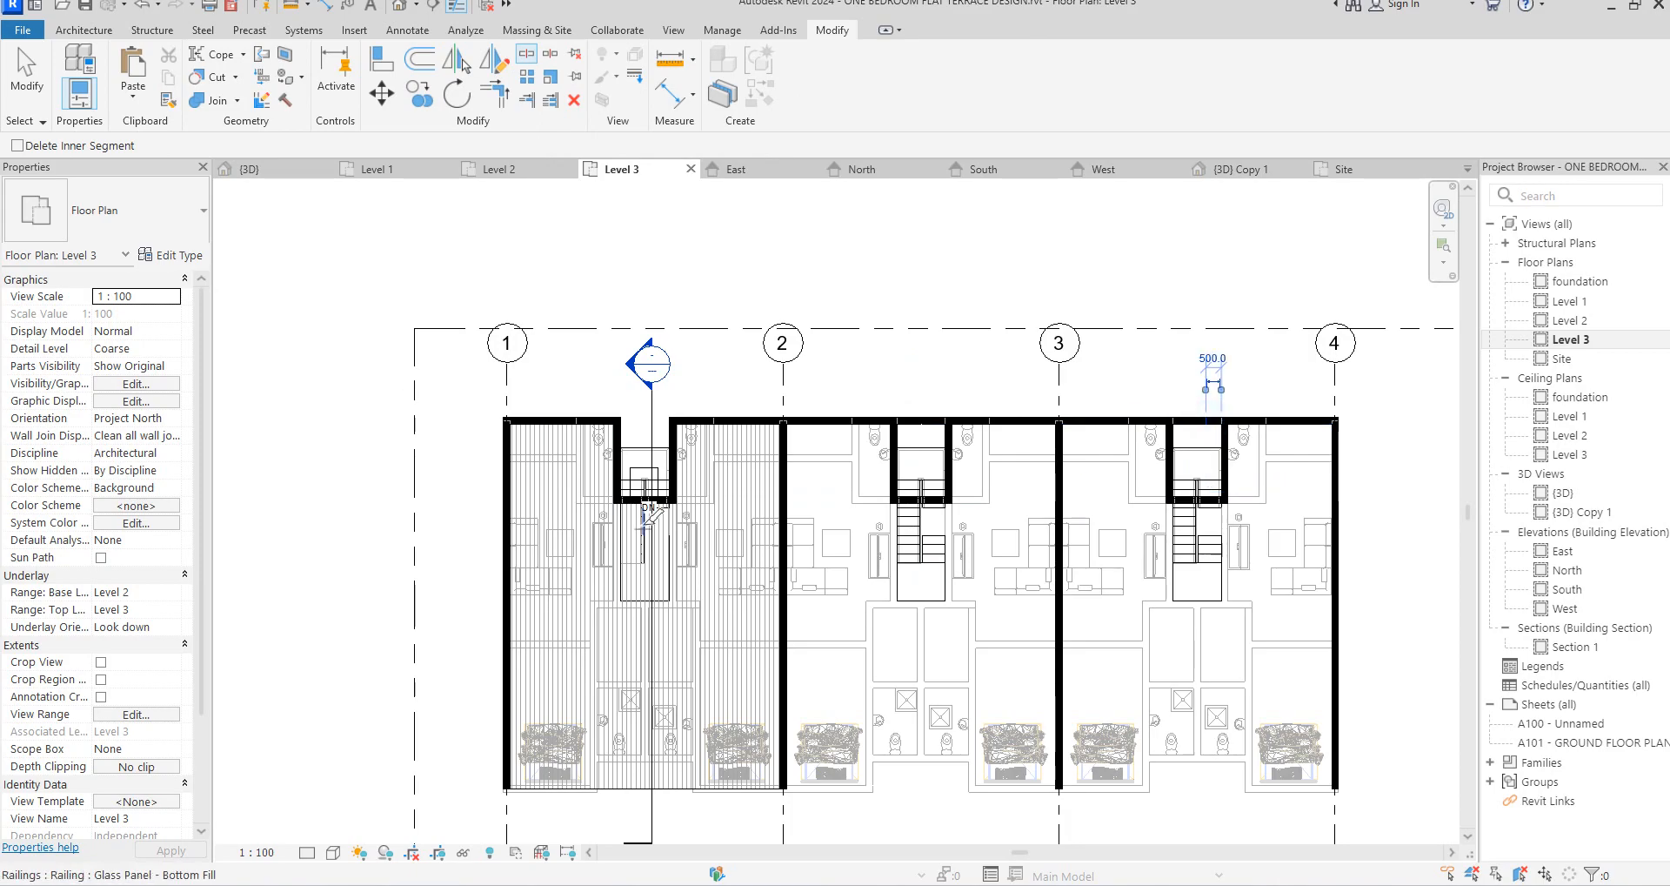
{"action": "scroll", "coordinate": [640, 519], "scroll_direction": "up", "scroll_amount": 2}
{"action": "right_click", "coordinate": [571, 325]}
{"action": "left_click", "coordinate": [617, 338]}
Try to trim the outer wall into a corner with a stairwell wall between grids 2 and 3, and adjust its end
{"action": "left_click", "coordinate": [494, 91]}
{"action": "left_click", "coordinate": [1000, 388]}
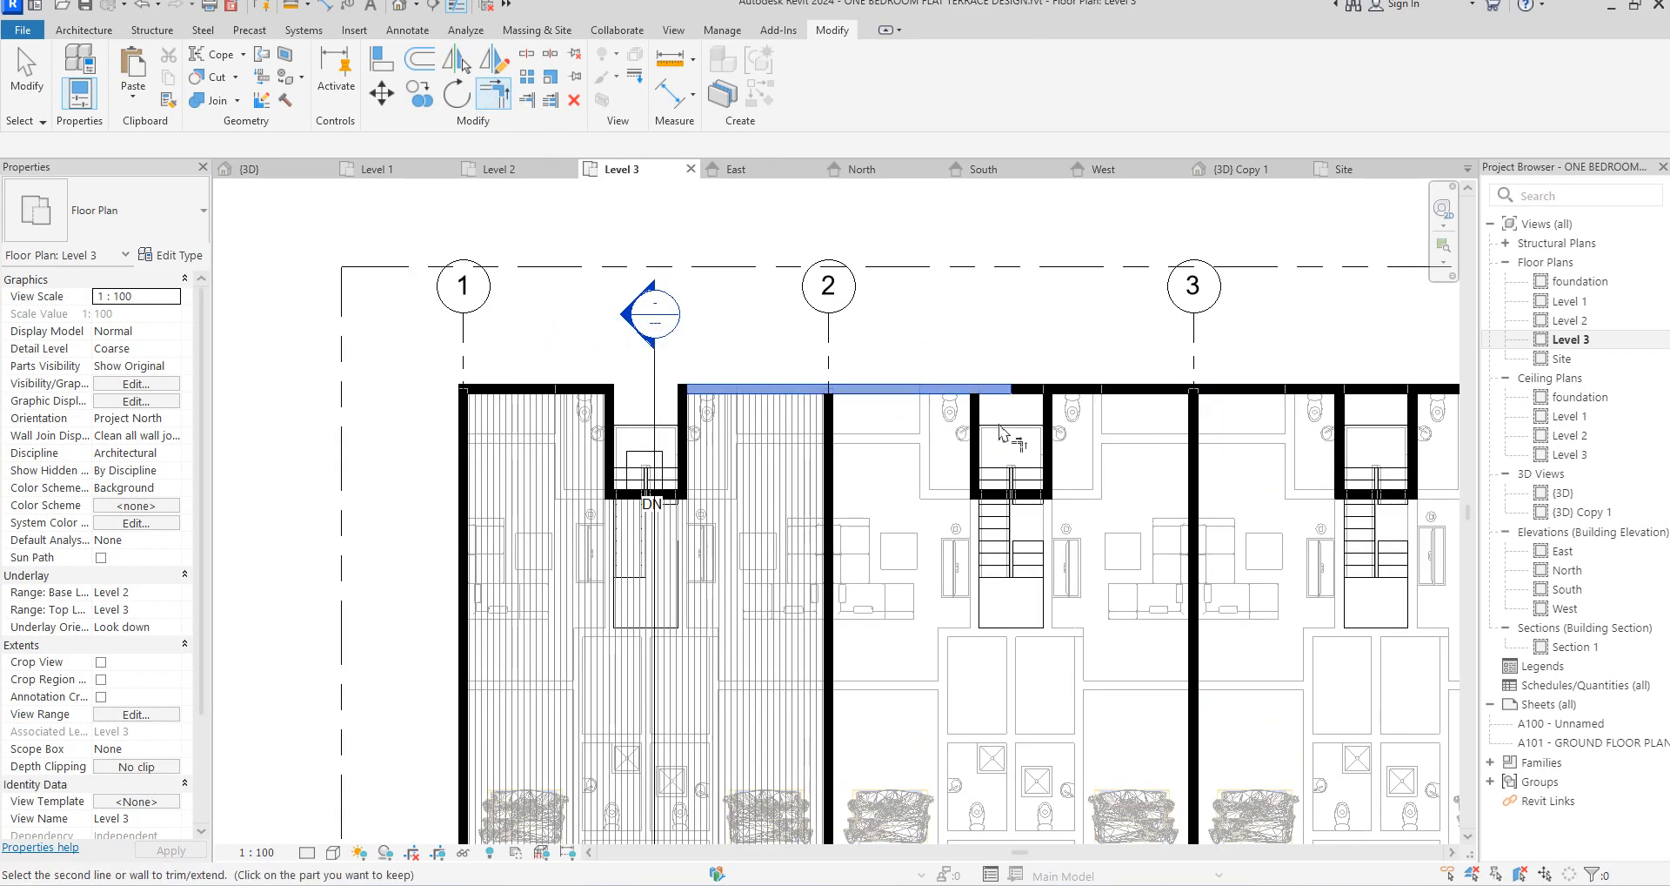
{"action": "left_click", "coordinate": [1052, 424]}
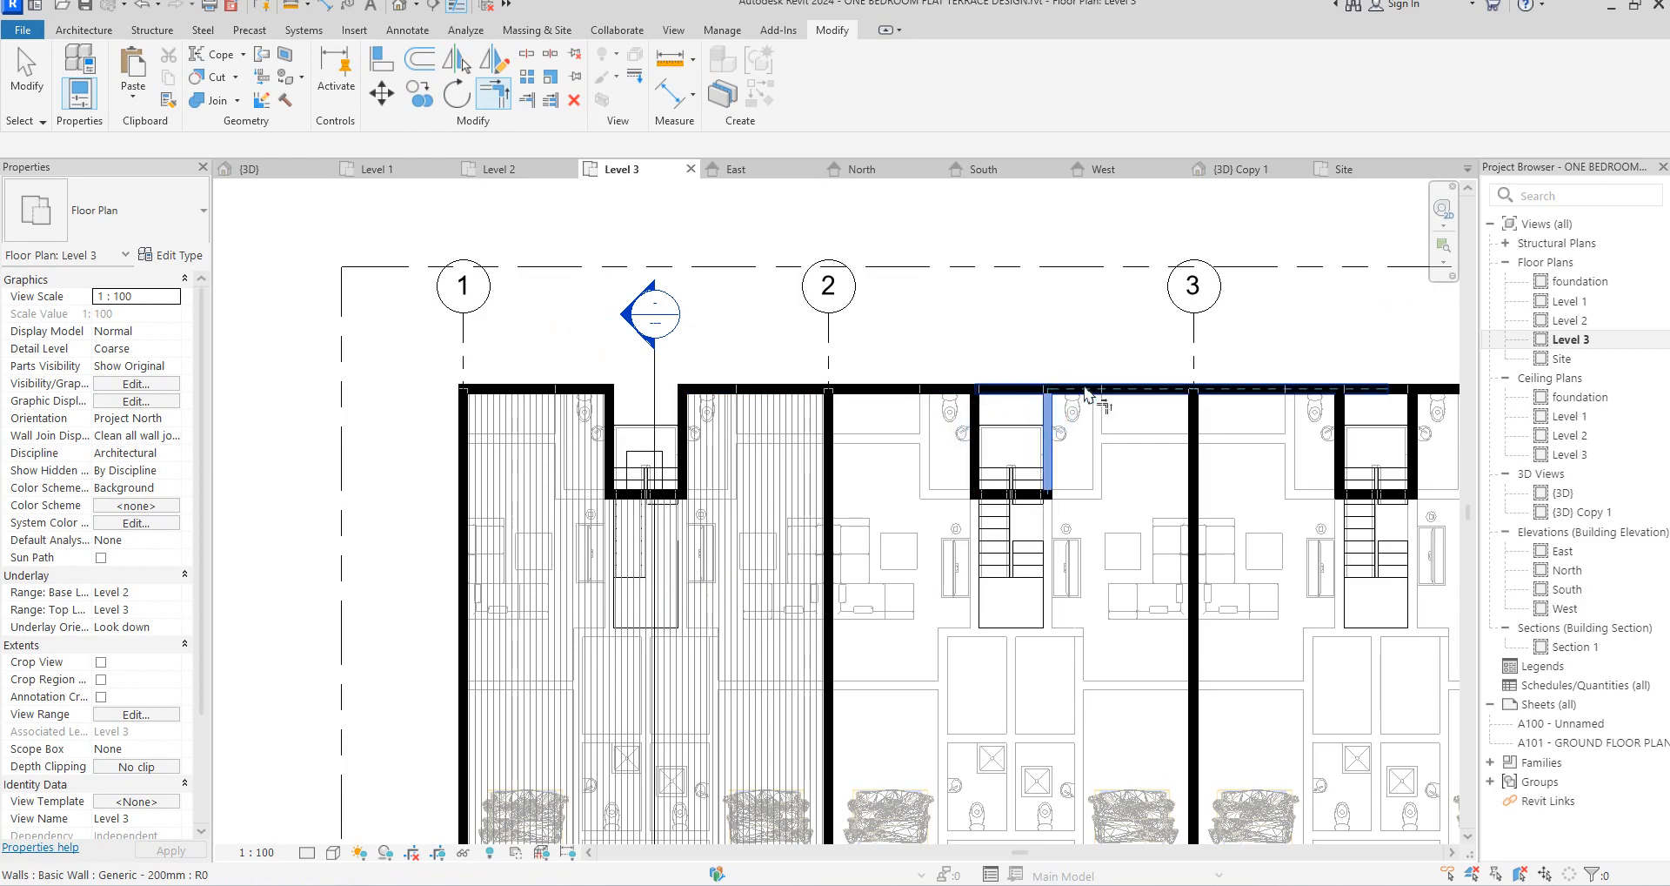
{"action": "right_click", "coordinate": [1017, 307]}
{"action": "left_click", "coordinate": [1061, 320]}
{"action": "right_click", "coordinate": [979, 305]}
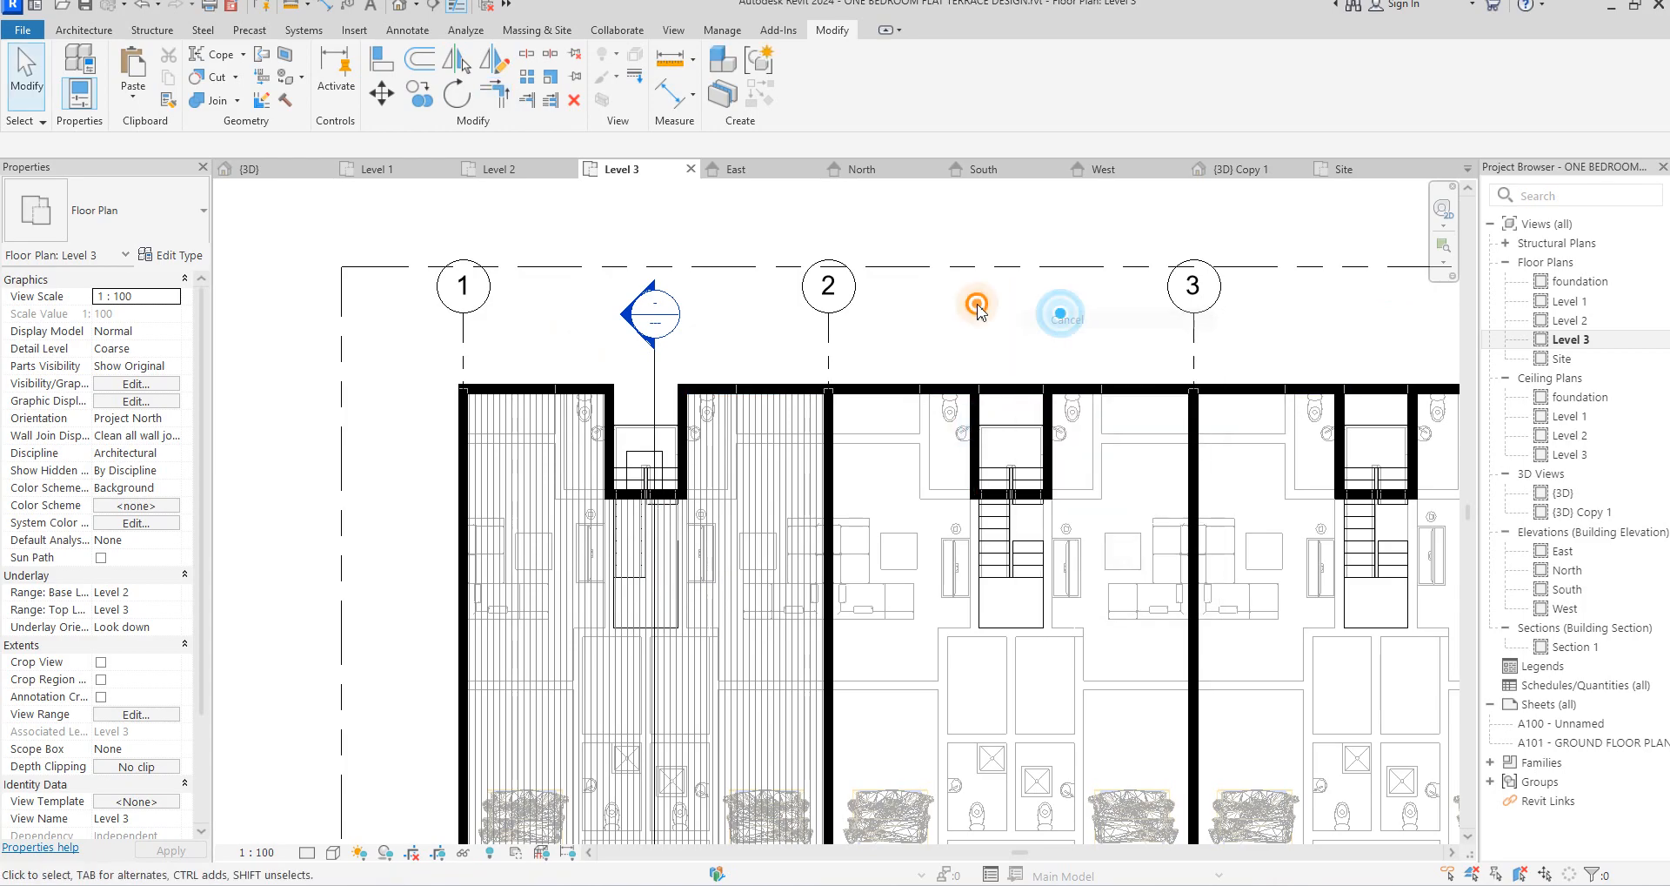
{"action": "left_click", "coordinate": [1013, 313]}
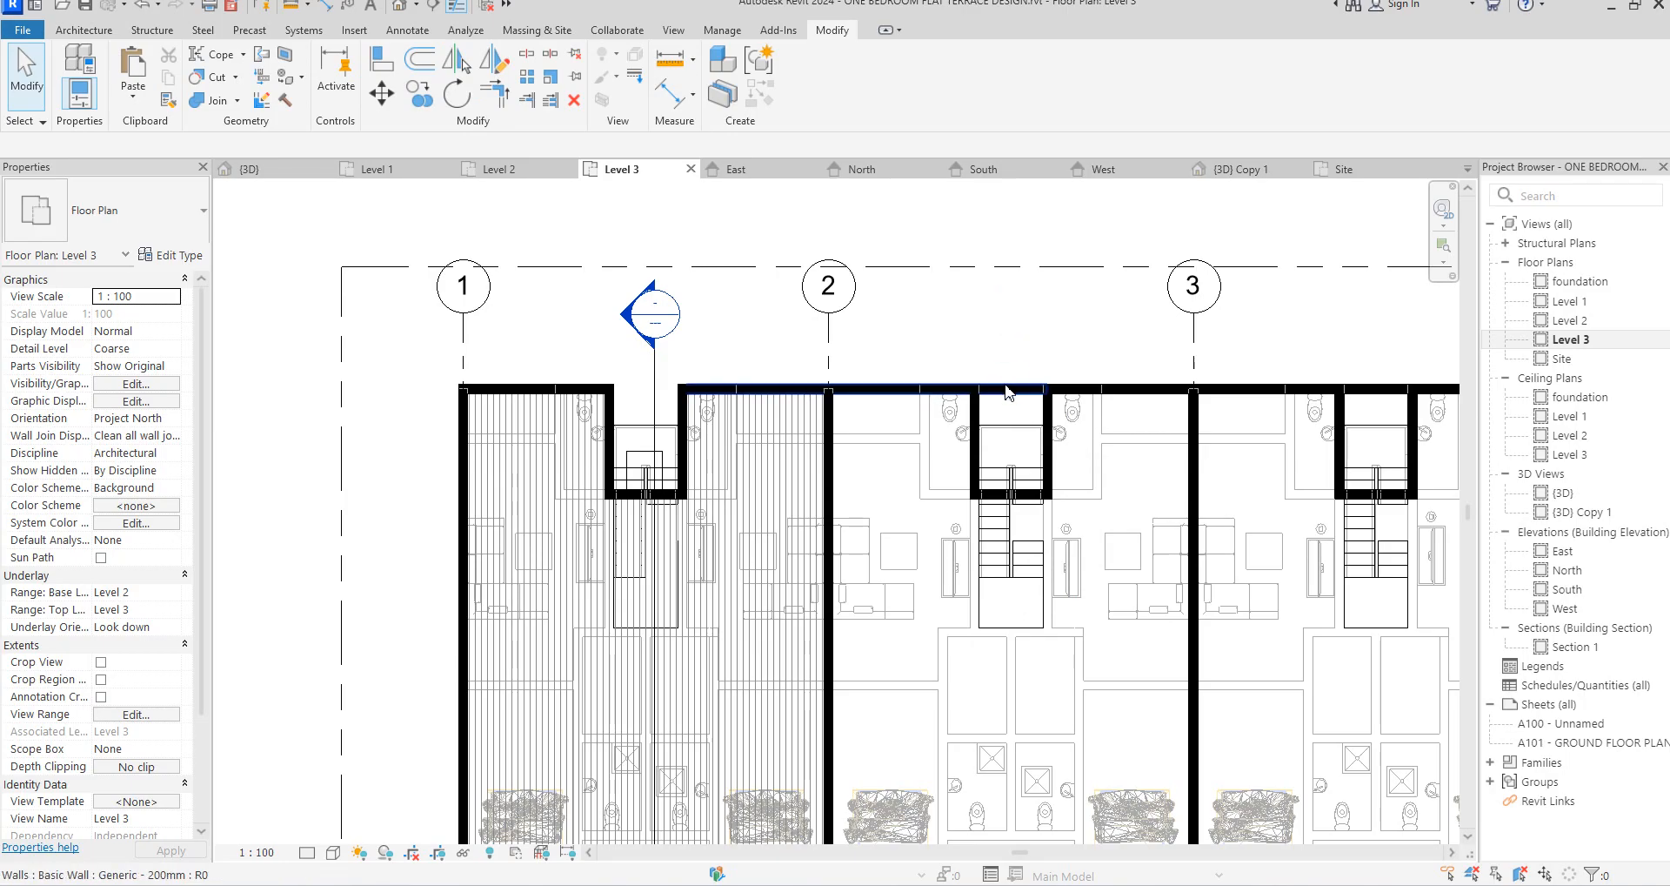
{"action": "left_click", "coordinate": [1005, 387]}
{"action": "left_click_drag", "start_coordinate": [1046, 392], "coordinate": [1047, 391]}
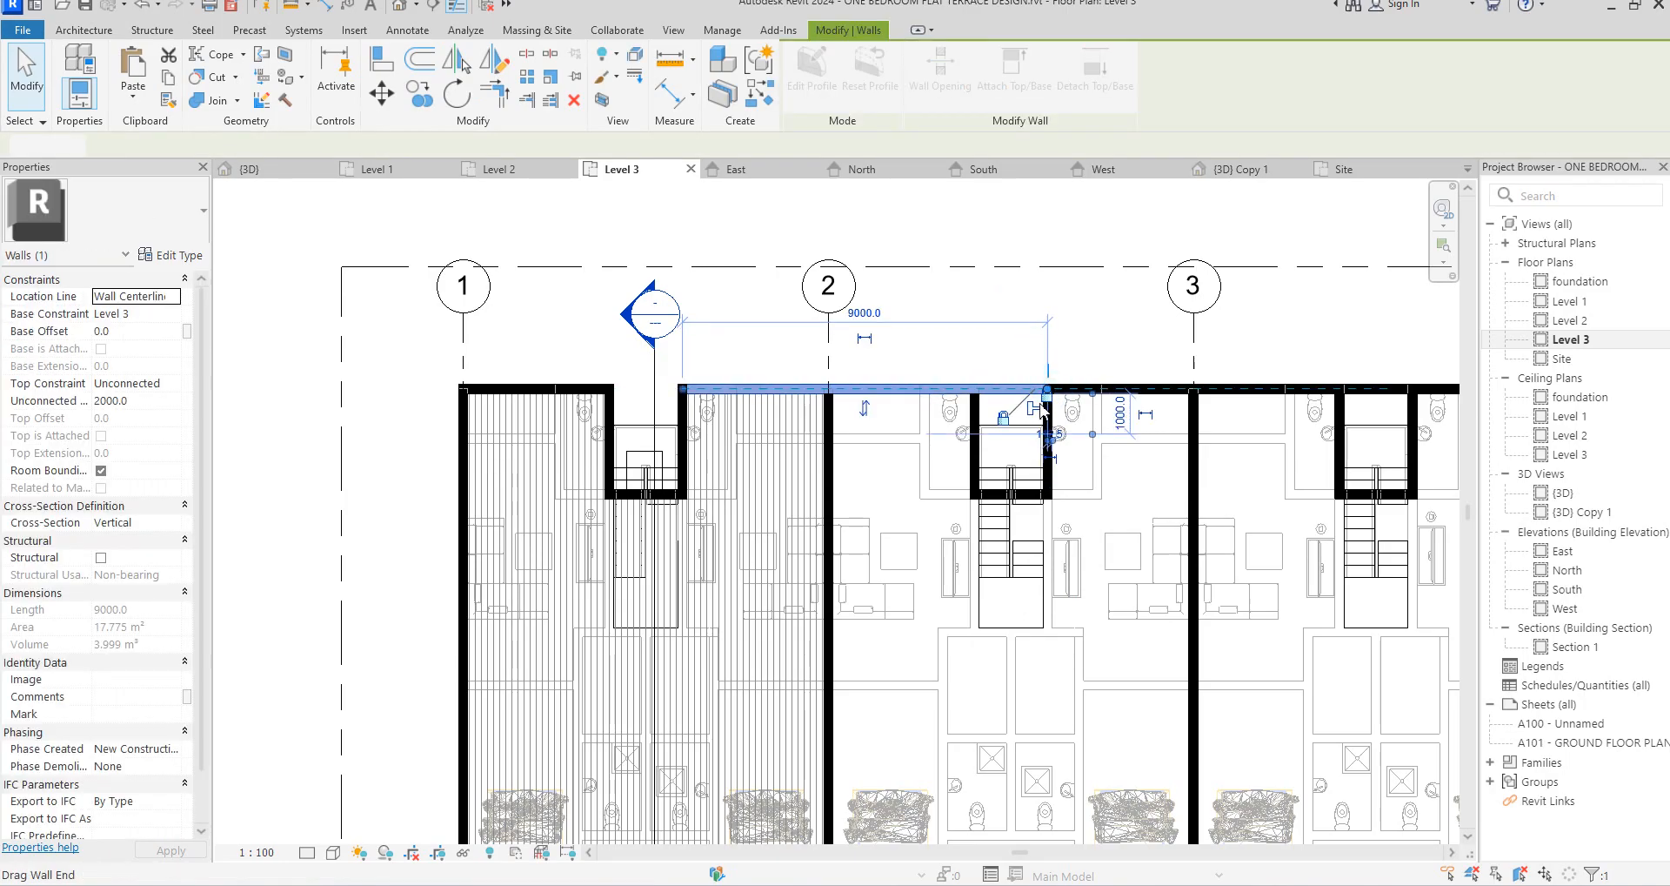
{"action": "key", "text": "Escape"}
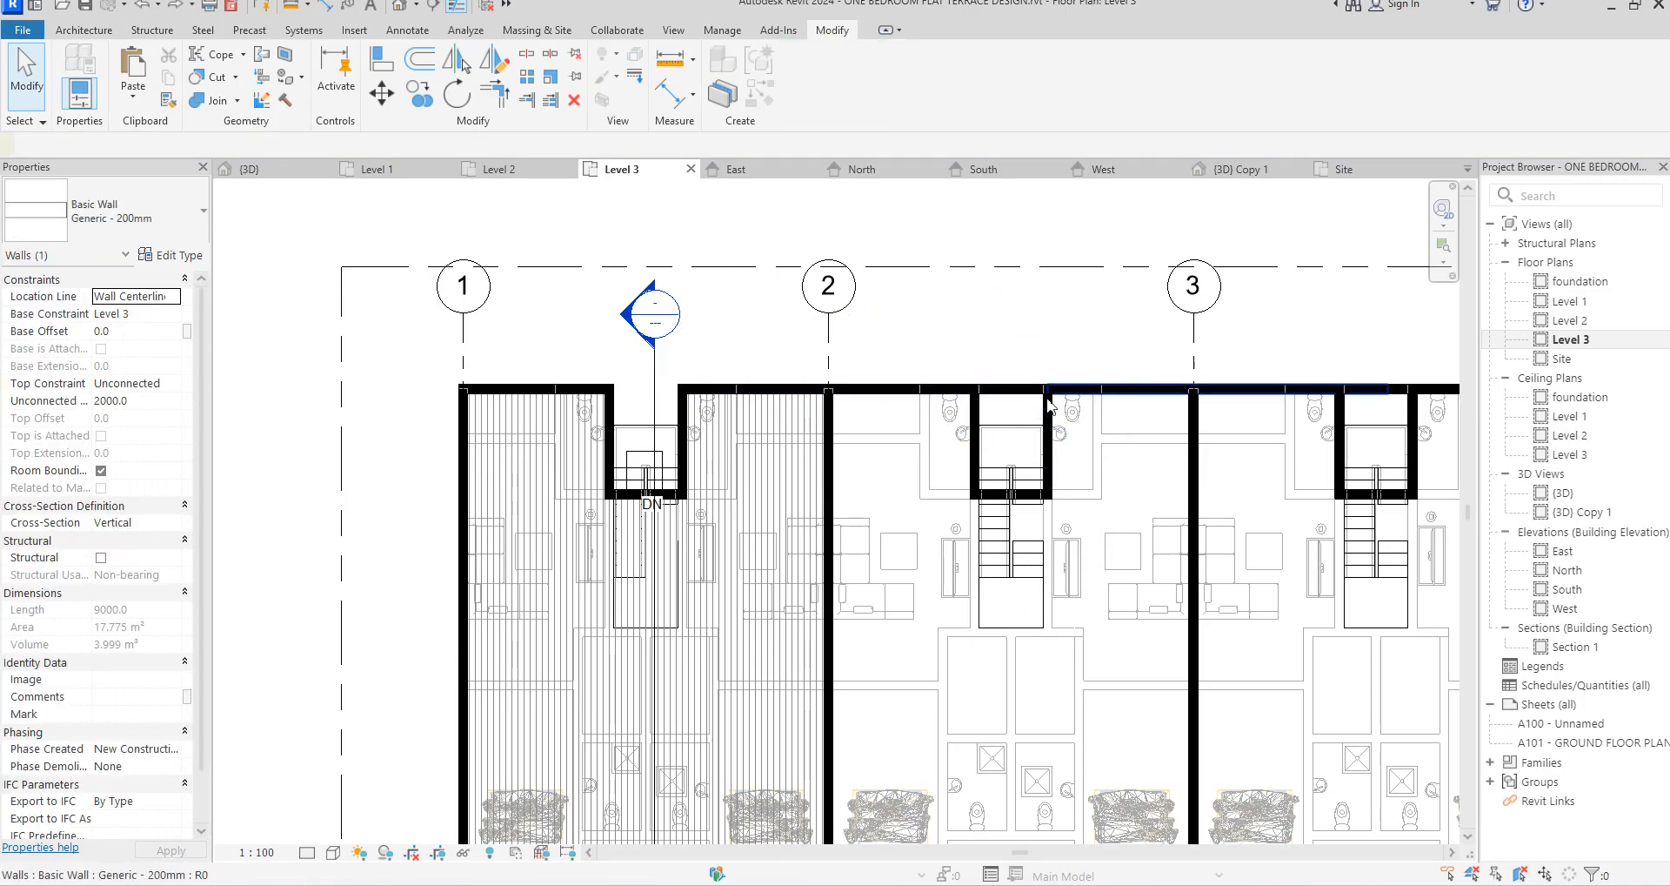
Unjoin the outer wall segment crossing grid 3 and pull its end back to the near side wall of the stairwell between grids 2 and 3
{"action": "left_click", "coordinate": [1024, 402]}
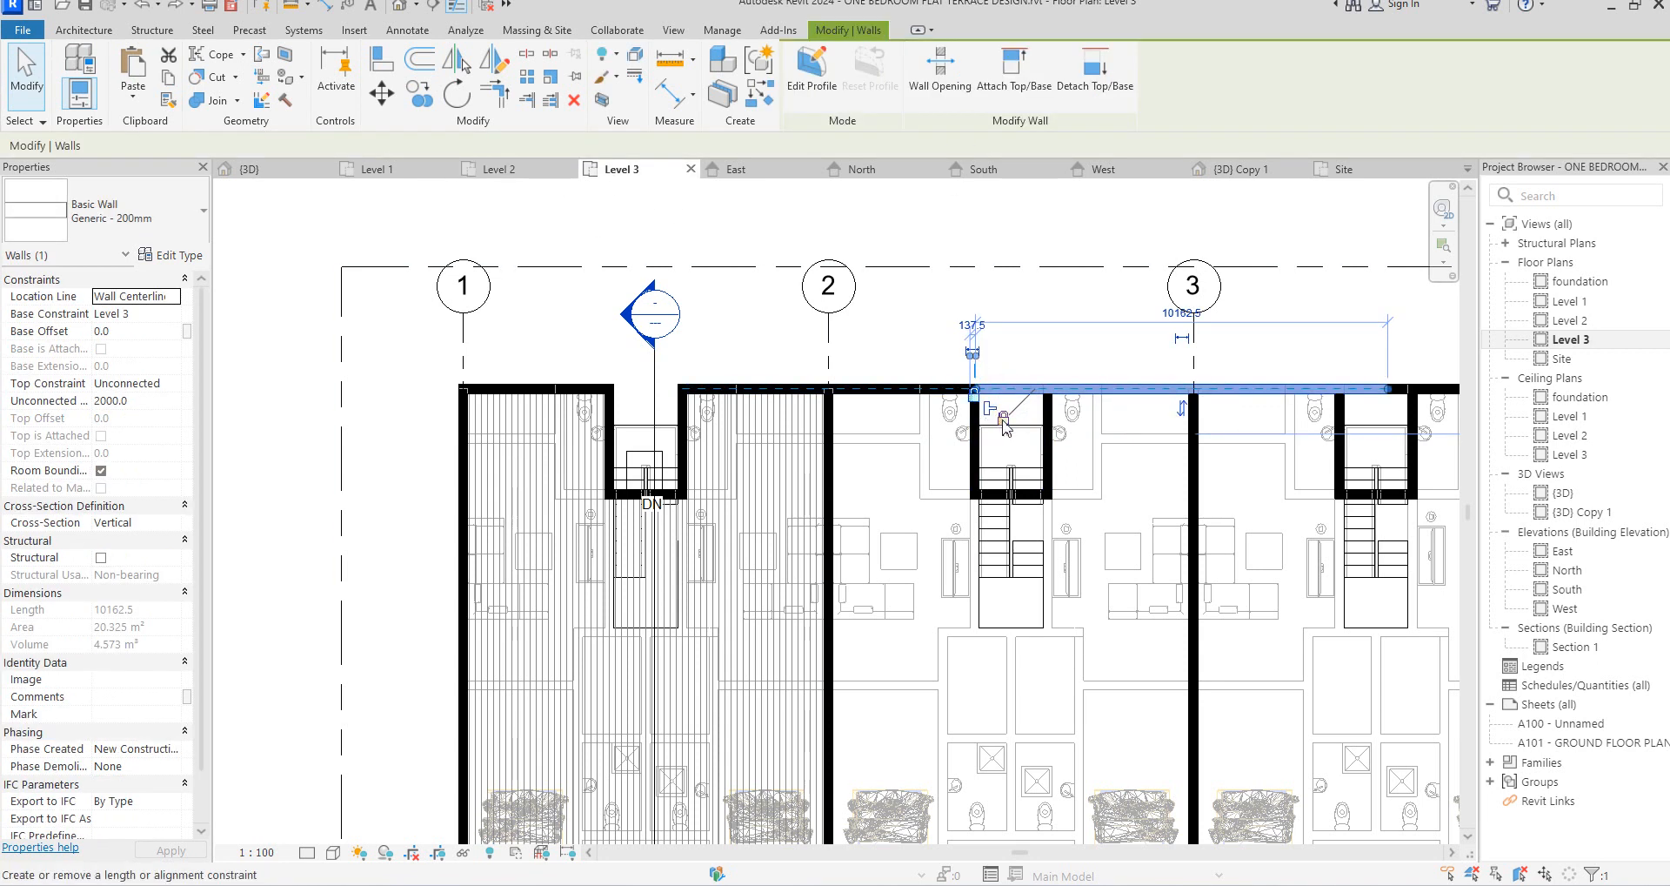
{"action": "left_click", "coordinate": [998, 399]}
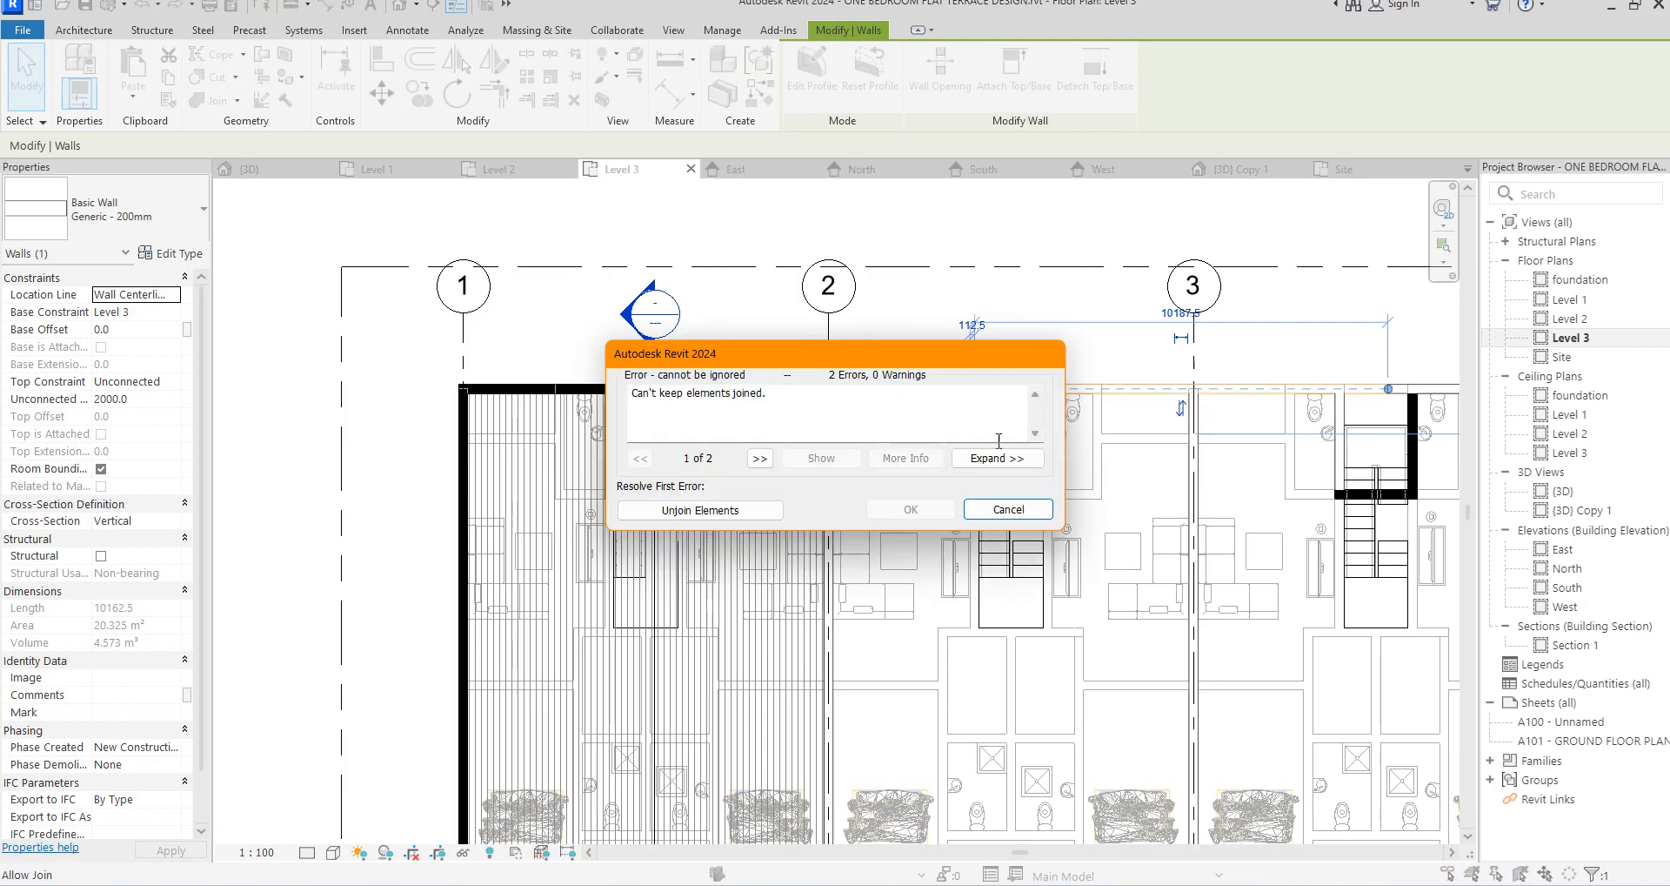
{"action": "left_click", "coordinate": [745, 511]}
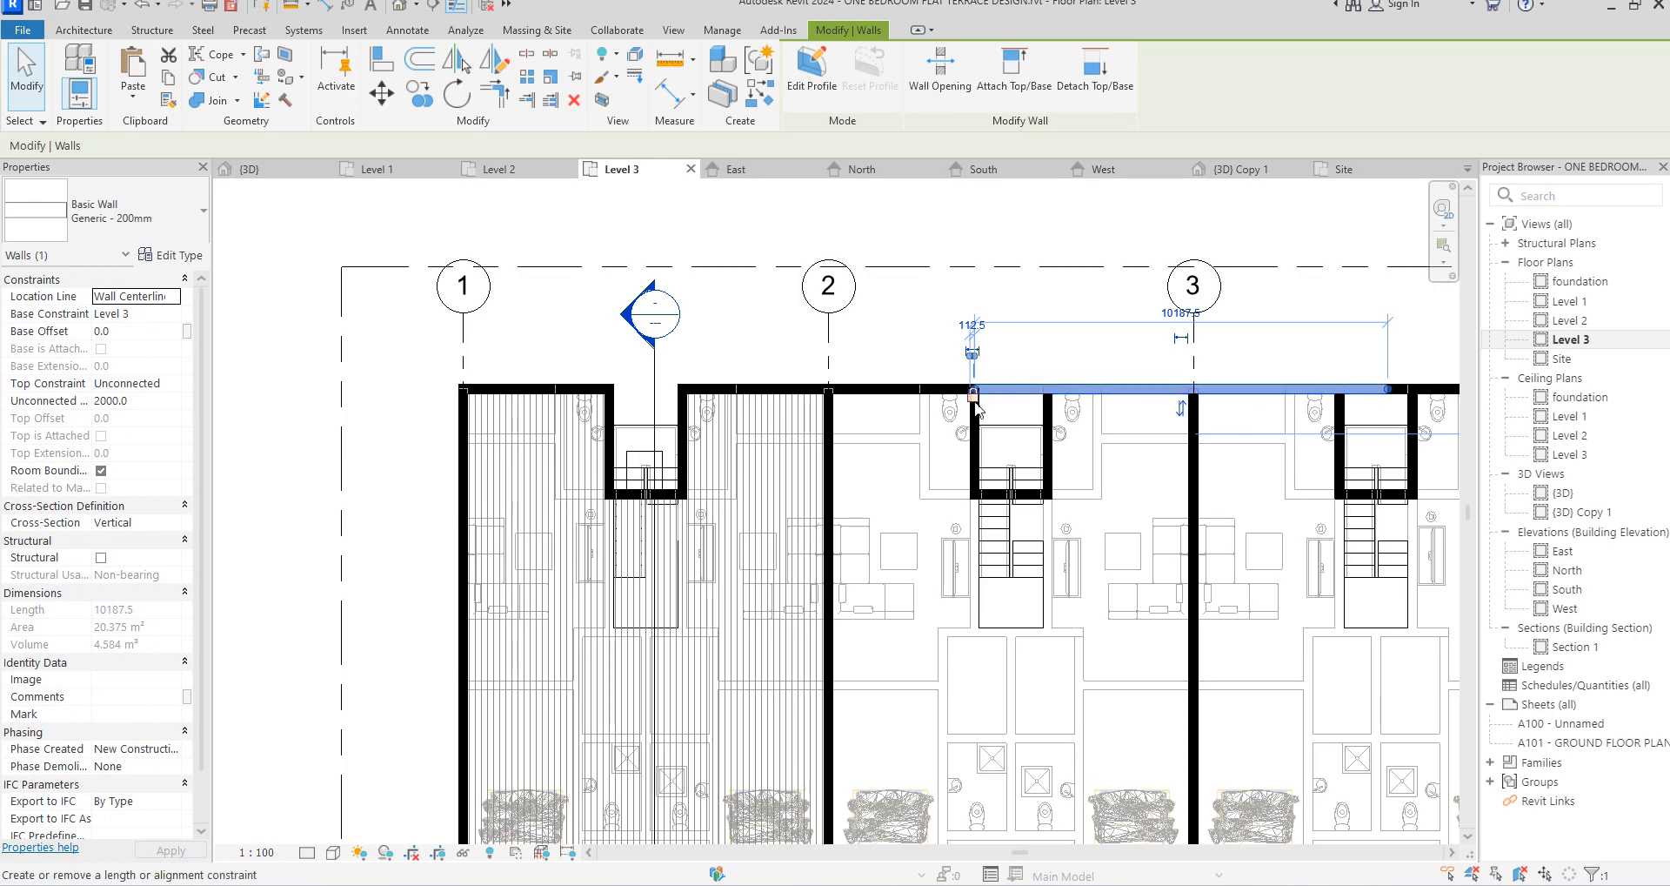
{"action": "left_click_drag", "start_coordinate": [971, 392], "coordinate": [1047, 392]}
Delete the outer wall segment that crosses grid 2 and closes the stairwell between grids 2 and 3
{"action": "left_click", "coordinate": [1001, 383]}
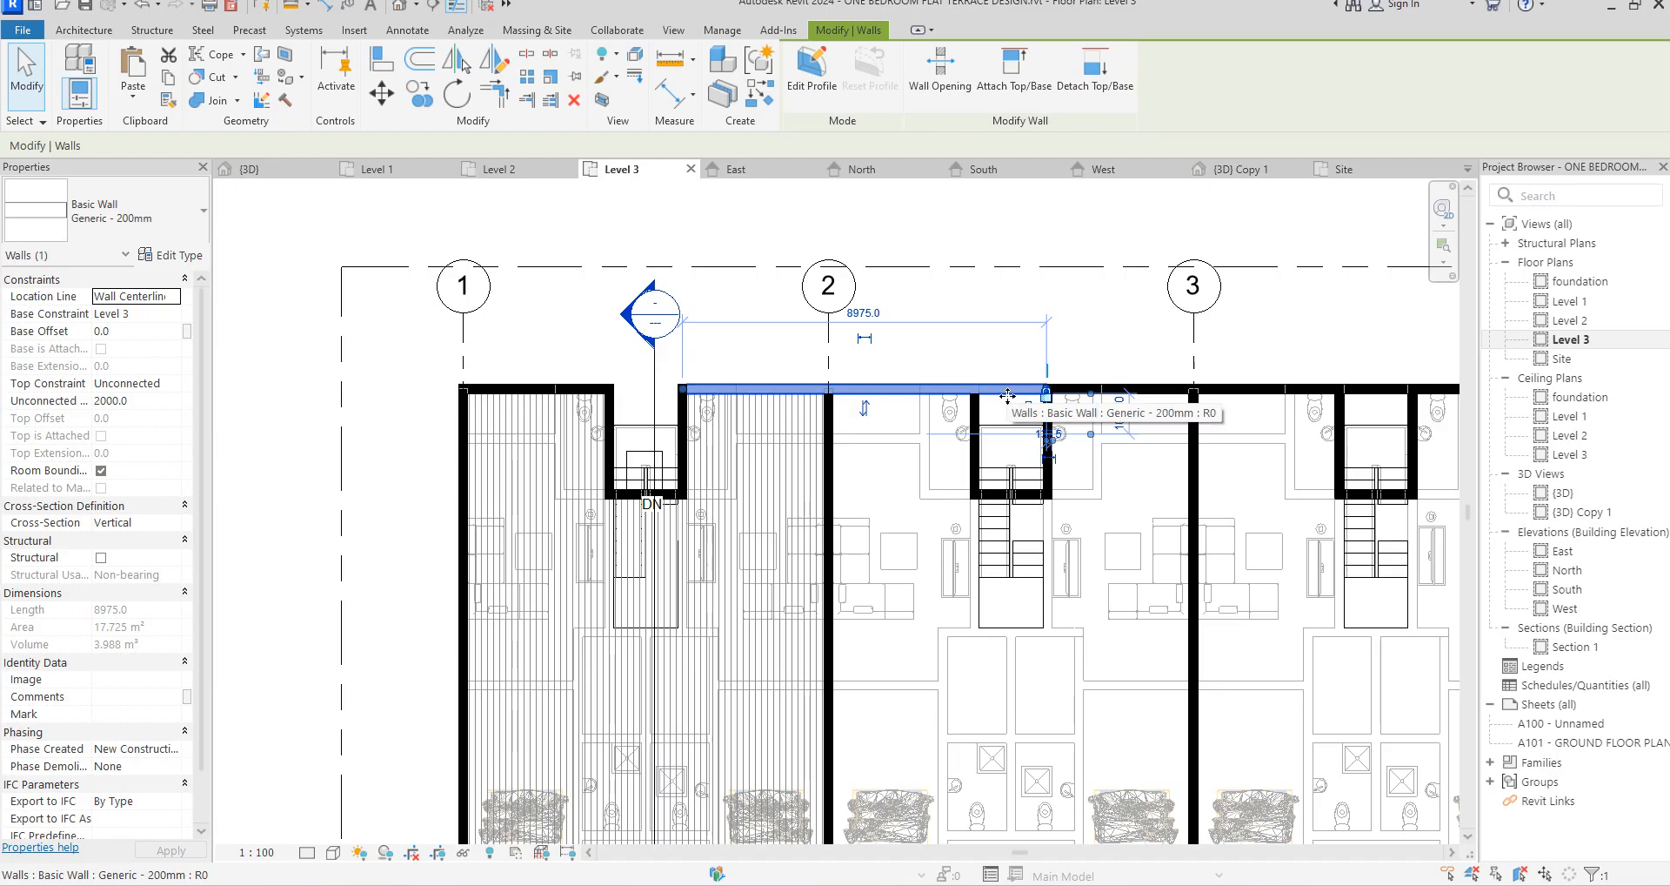
{"action": "key", "text": "Delete"}
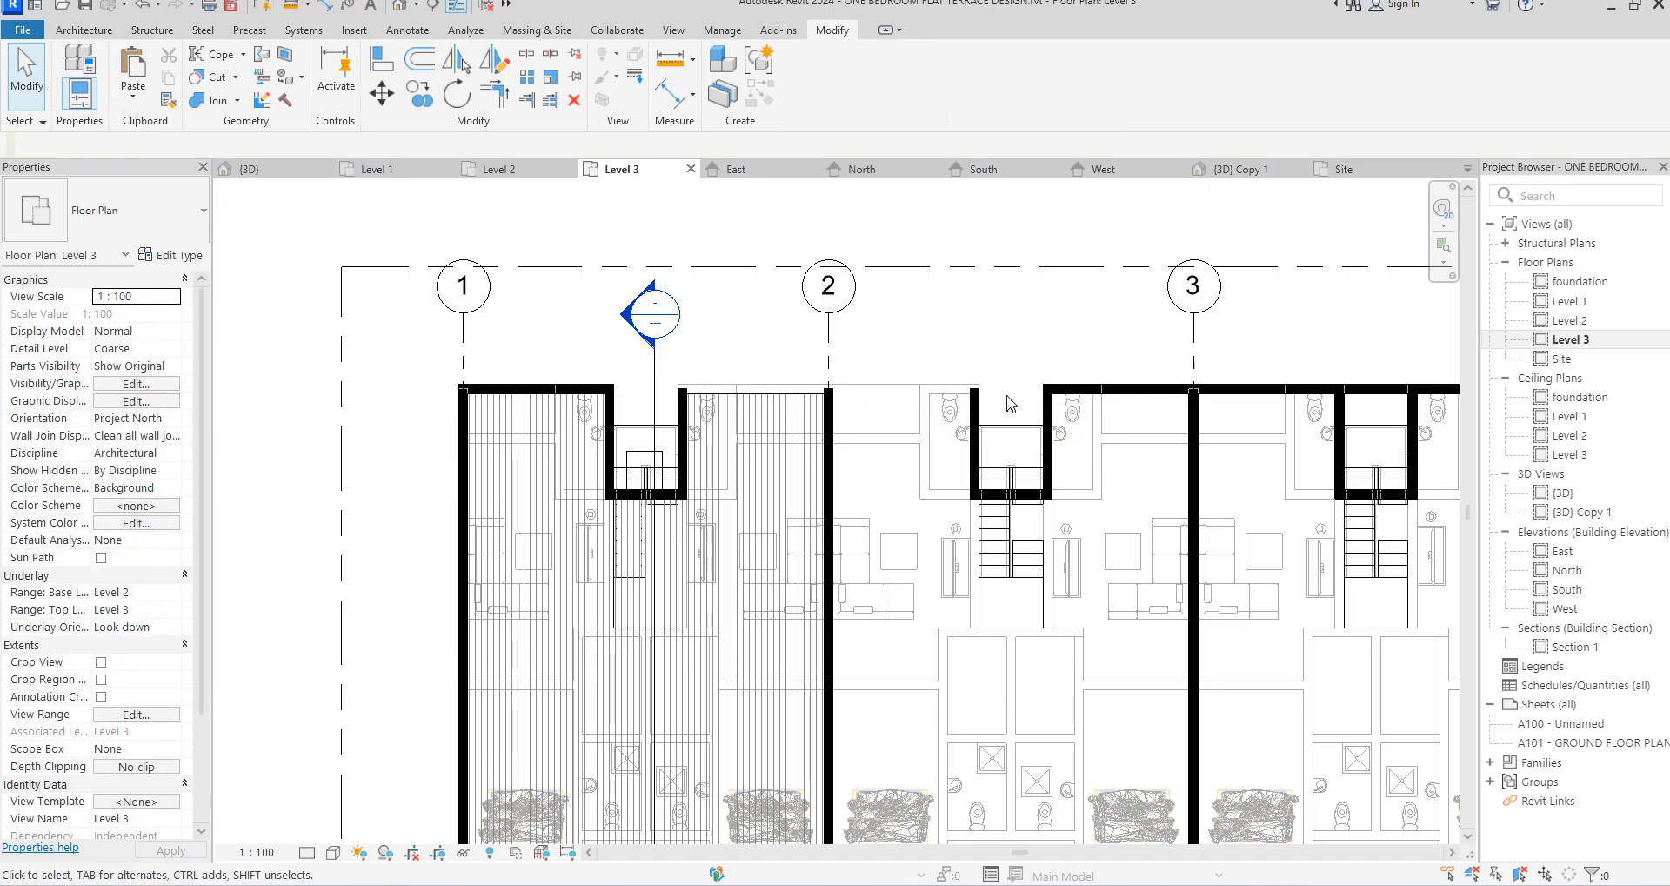
{"action": "left_click", "coordinate": [1135, 388]}
Draw a 2000 mm high Generic - 200mm outer wall across grid 2, joining the facing side walls of the two neighbouring stairwells
{"action": "key", "text": "w"}
{"action": "key", "text": "a"}
{"action": "left_click", "coordinate": [975, 388]}
{"action": "left_click", "coordinate": [683, 389]}
{"action": "right_click", "coordinate": [999, 313]}
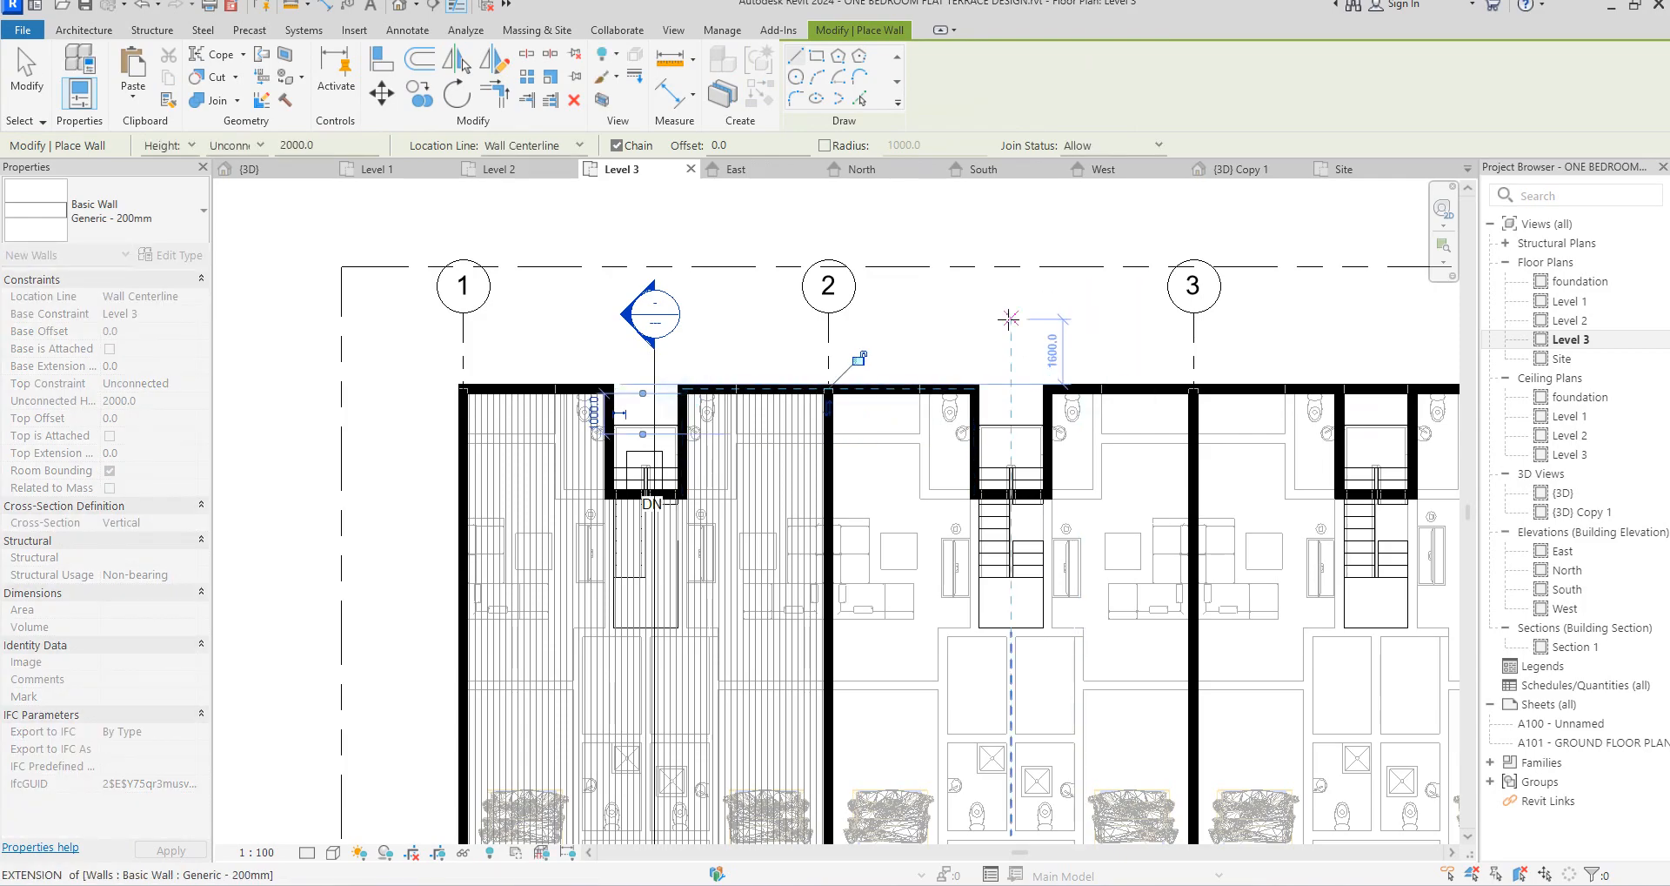
{"action": "left_click", "coordinate": [1156, 334]}
{"action": "scroll", "coordinate": [717, 375], "scroll_direction": "down", "scroll_amount": 3}
{"action": "scroll", "coordinate": [1107, 460], "scroll_direction": "up", "scroll_amount": 2}
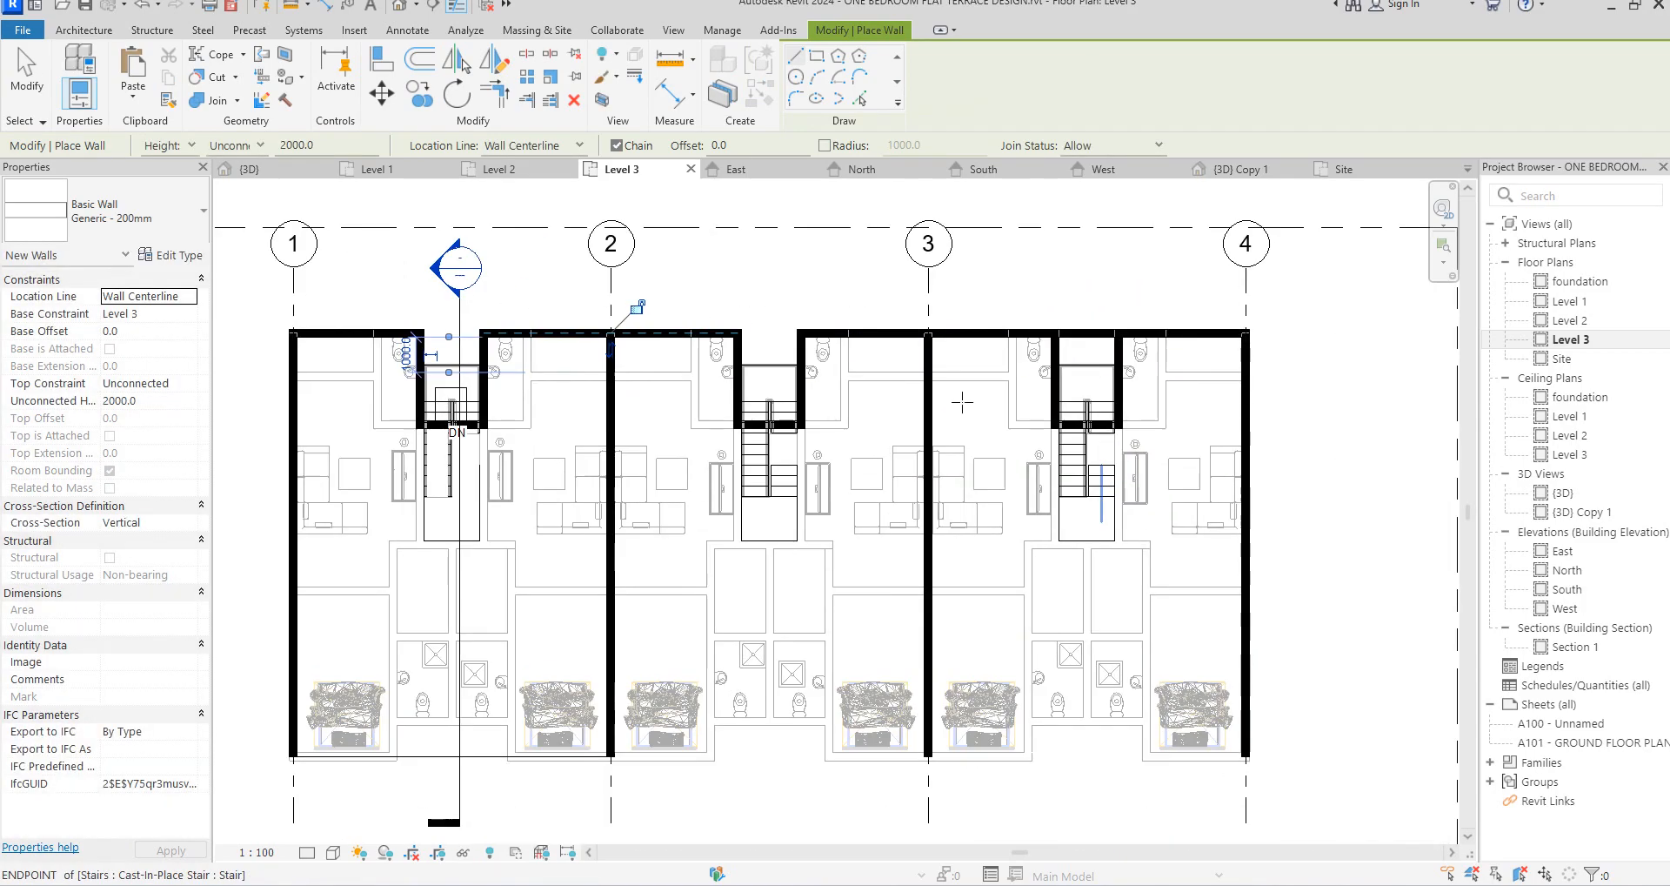
{"action": "right_click", "coordinate": [828, 266]}
{"action": "left_click", "coordinate": [905, 279]}
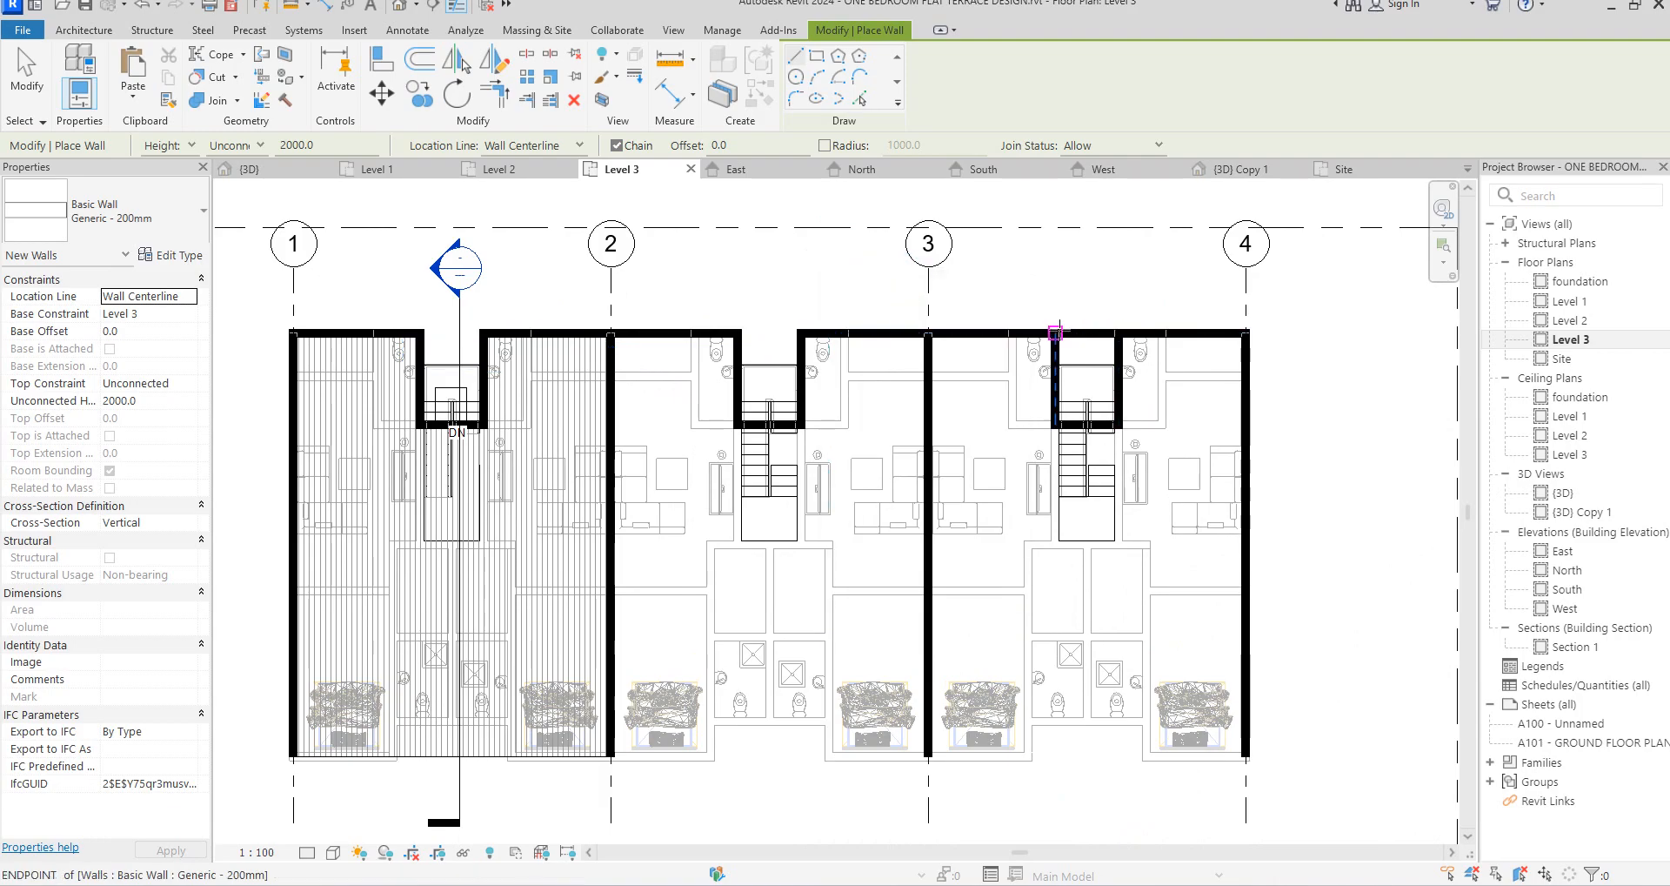
{"action": "right_click", "coordinate": [1162, 271]}
{"action": "left_click", "coordinate": [1216, 285]}
{"action": "left_click", "coordinate": [1186, 332]}
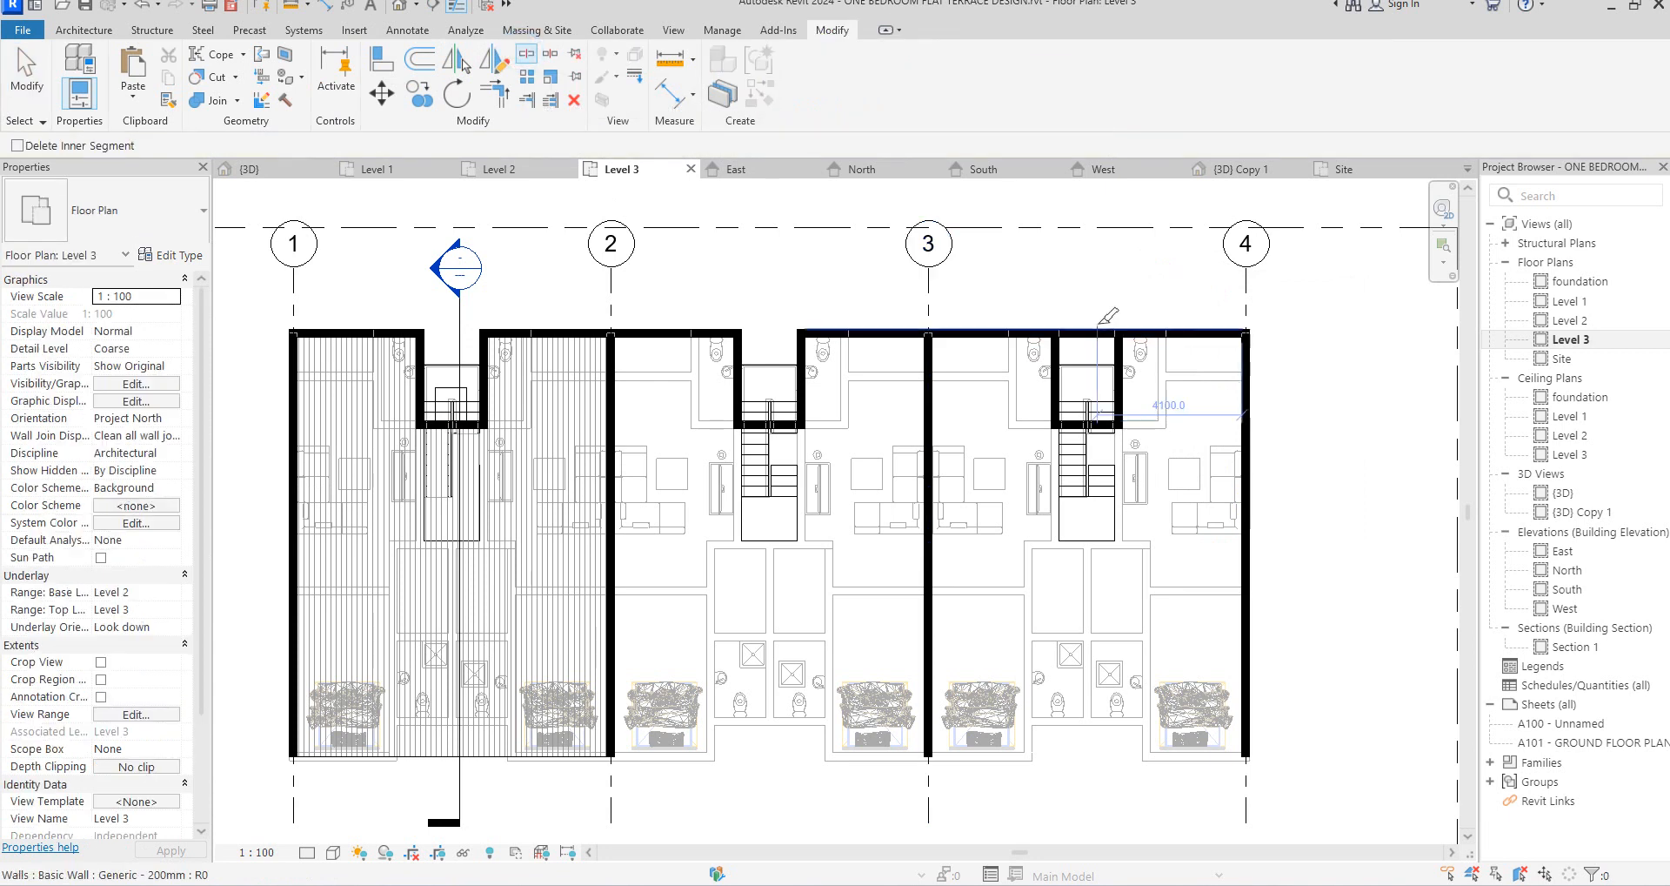
{"action": "right_click", "coordinate": [1013, 271]}
{"action": "left_click", "coordinate": [1116, 285]}
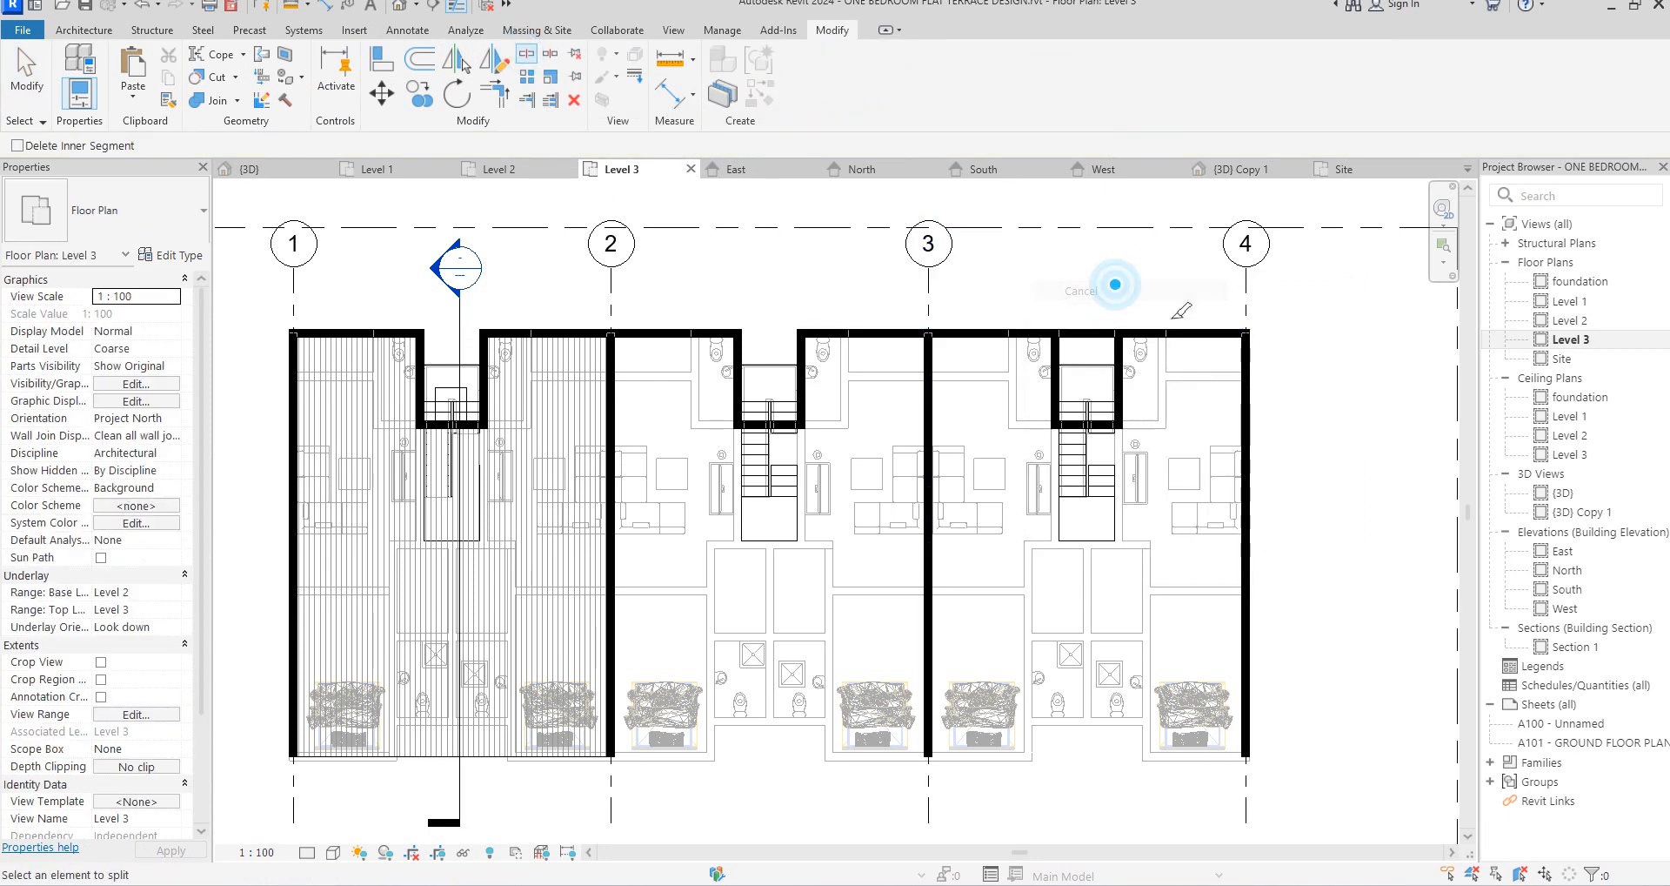
{"action": "right_click", "coordinate": [1170, 274]}
{"action": "left_click", "coordinate": [1215, 283]}
Pull the ends of both outer wall segments back to the stairwell's side walls between grids 3 and 4, opening the wall there
{"action": "left_click", "coordinate": [1191, 333]}
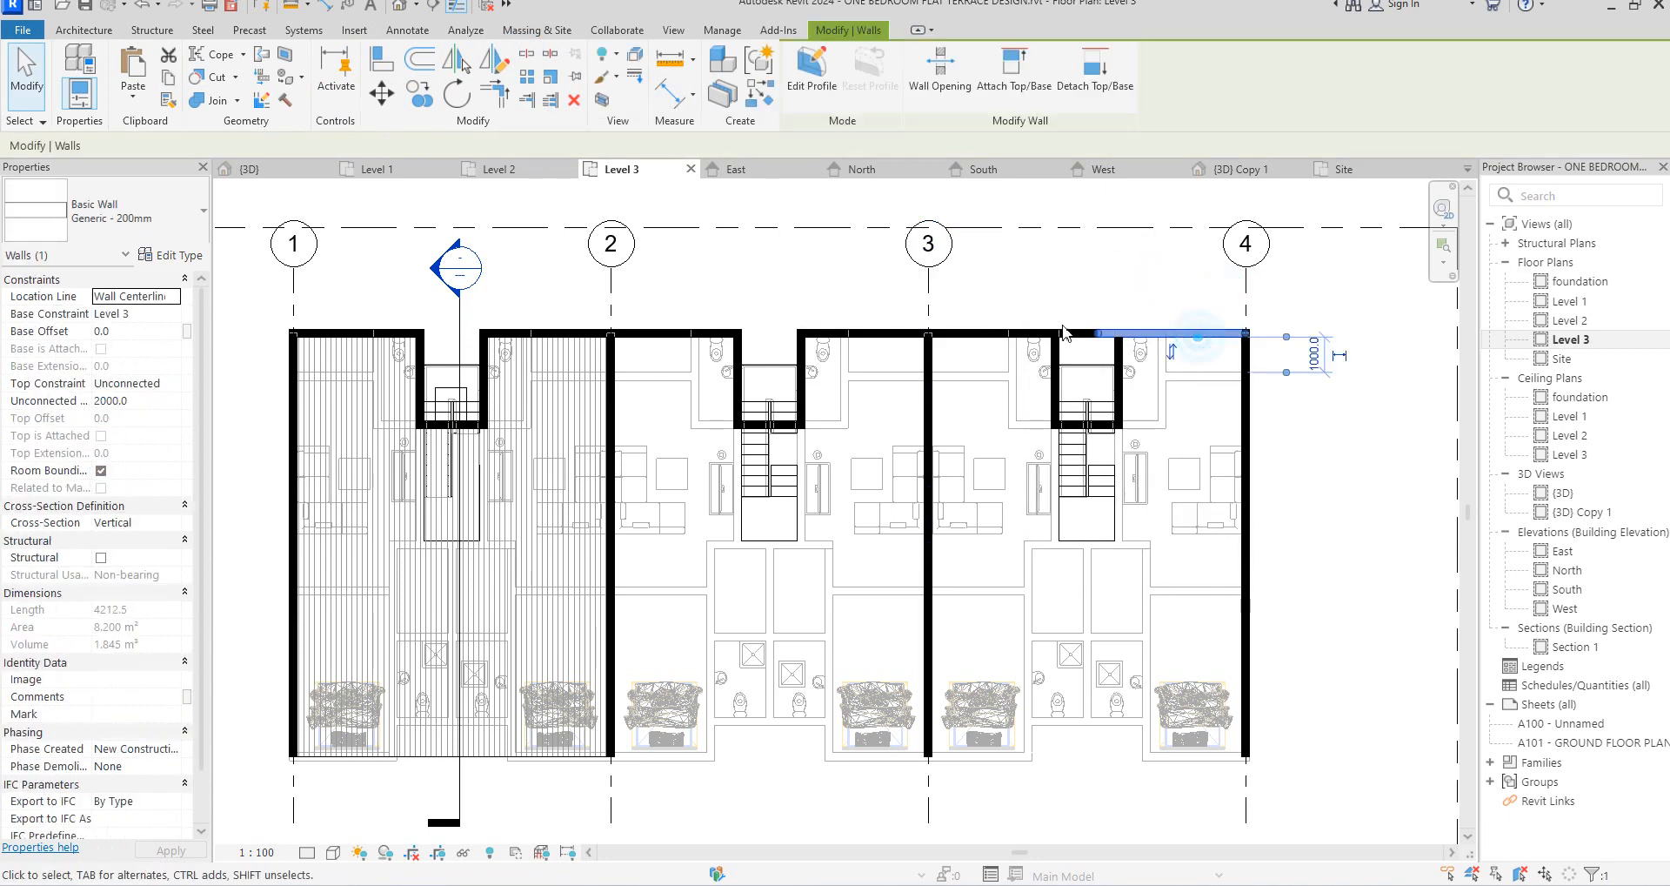
{"action": "left_click_drag", "start_coordinate": [1096, 333], "coordinate": [1055, 333]}
{"action": "left_click", "coordinate": [1091, 333]}
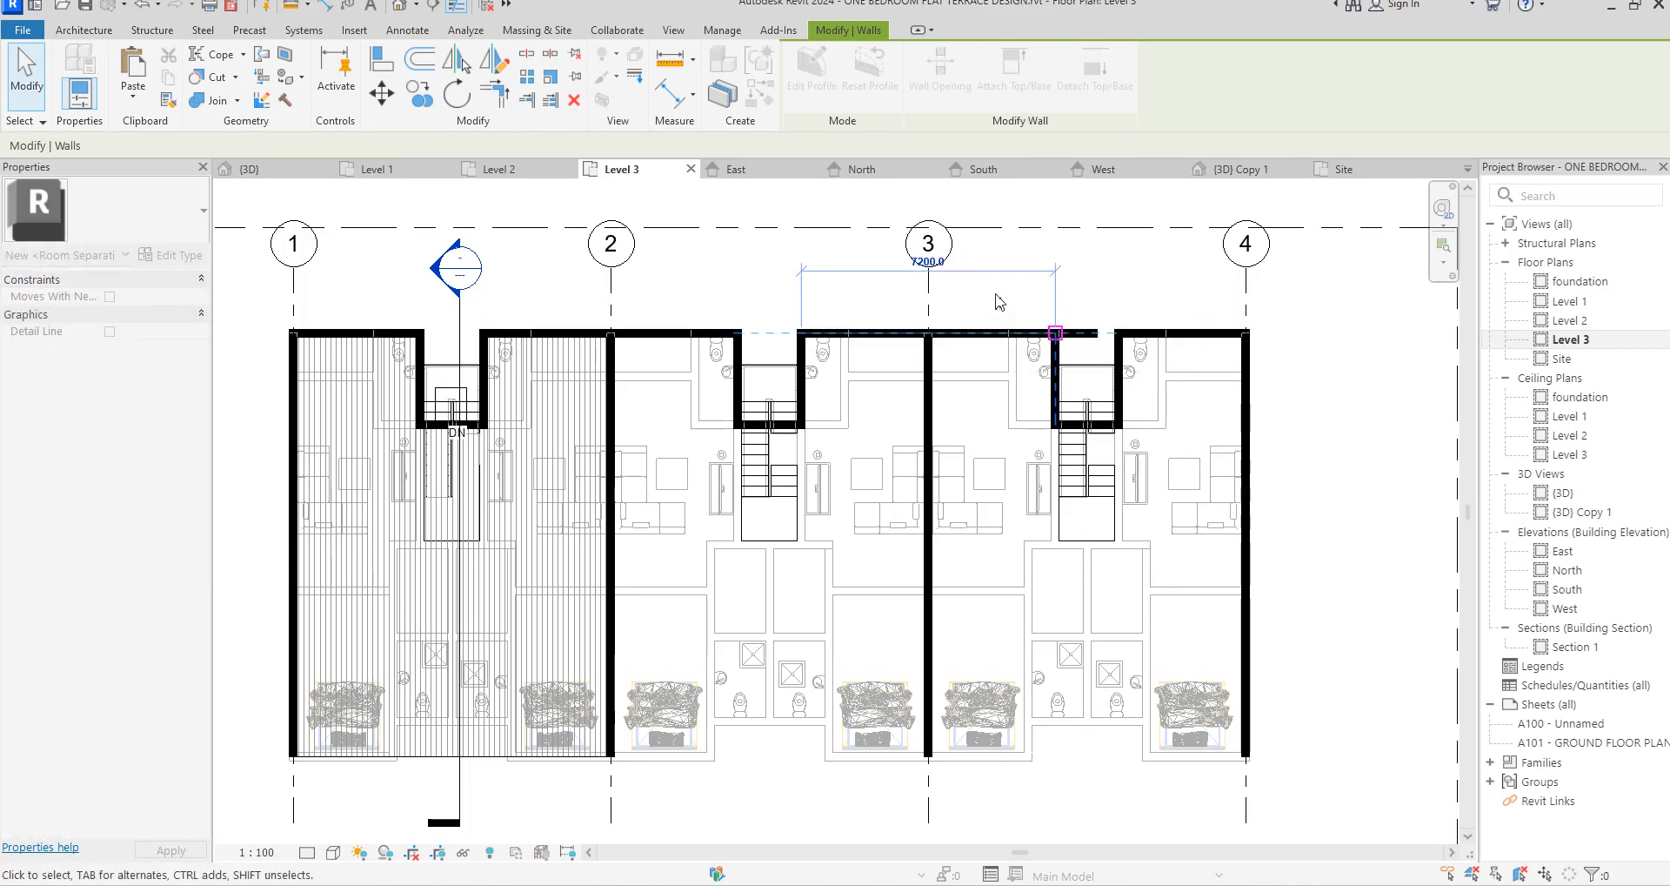
{"action": "left_click", "coordinate": [993, 304]}
Copy the notched roof from grid 1 to grids 2 and 3, placing one in each of the other two bays
{"action": "scroll", "coordinate": [781, 370], "scroll_direction": "down", "scroll_amount": 1}
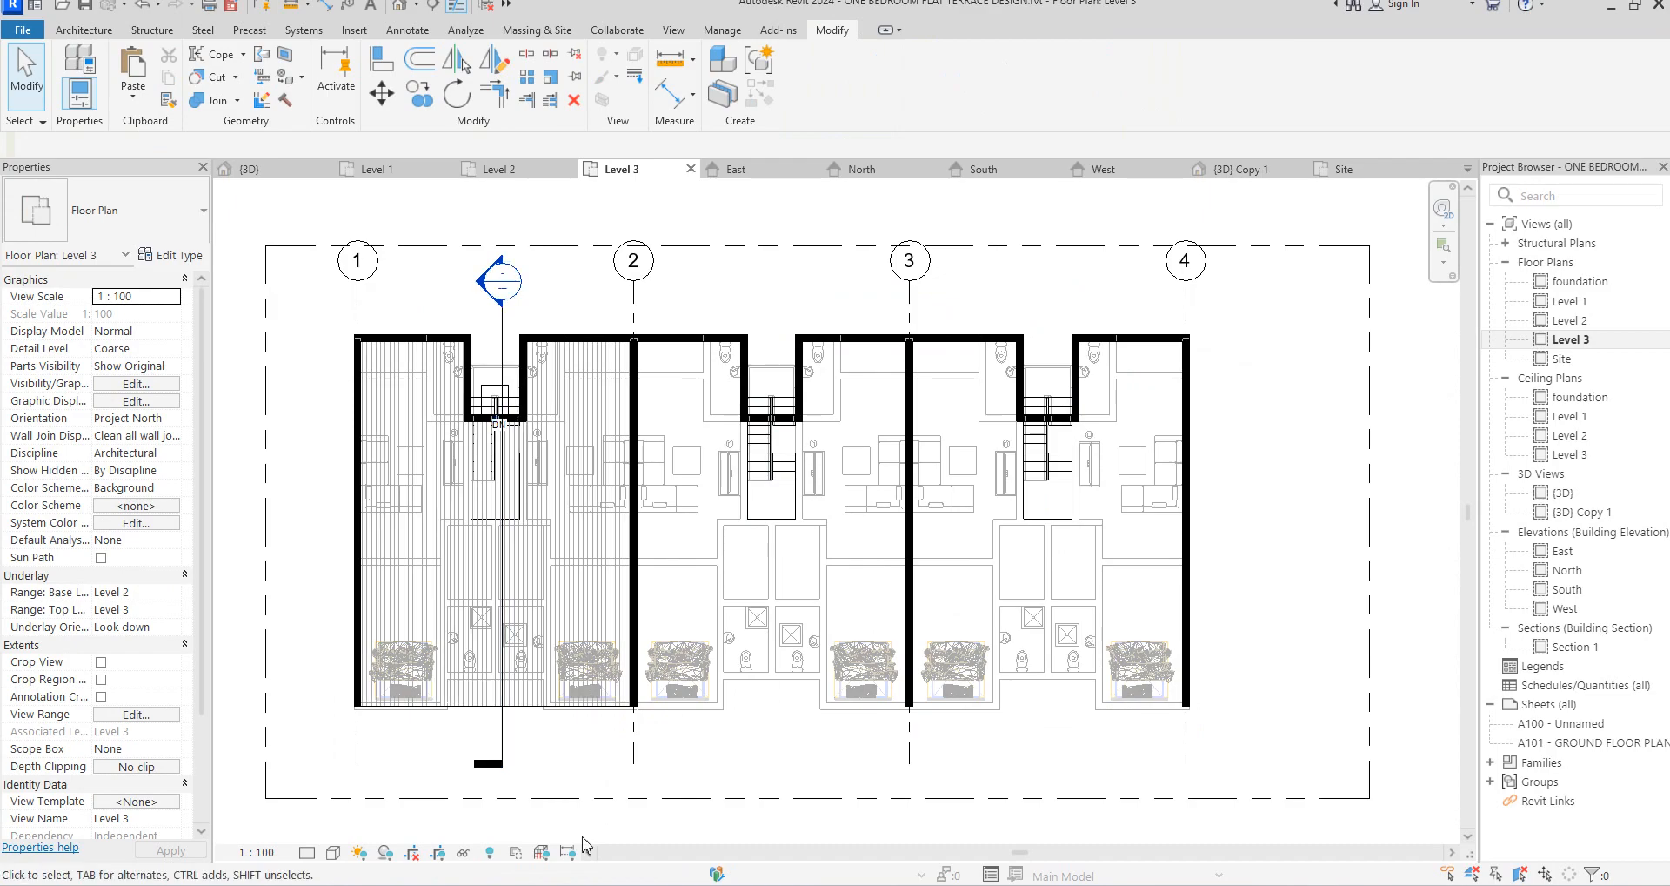
{"action": "left_click", "coordinate": [538, 696]}
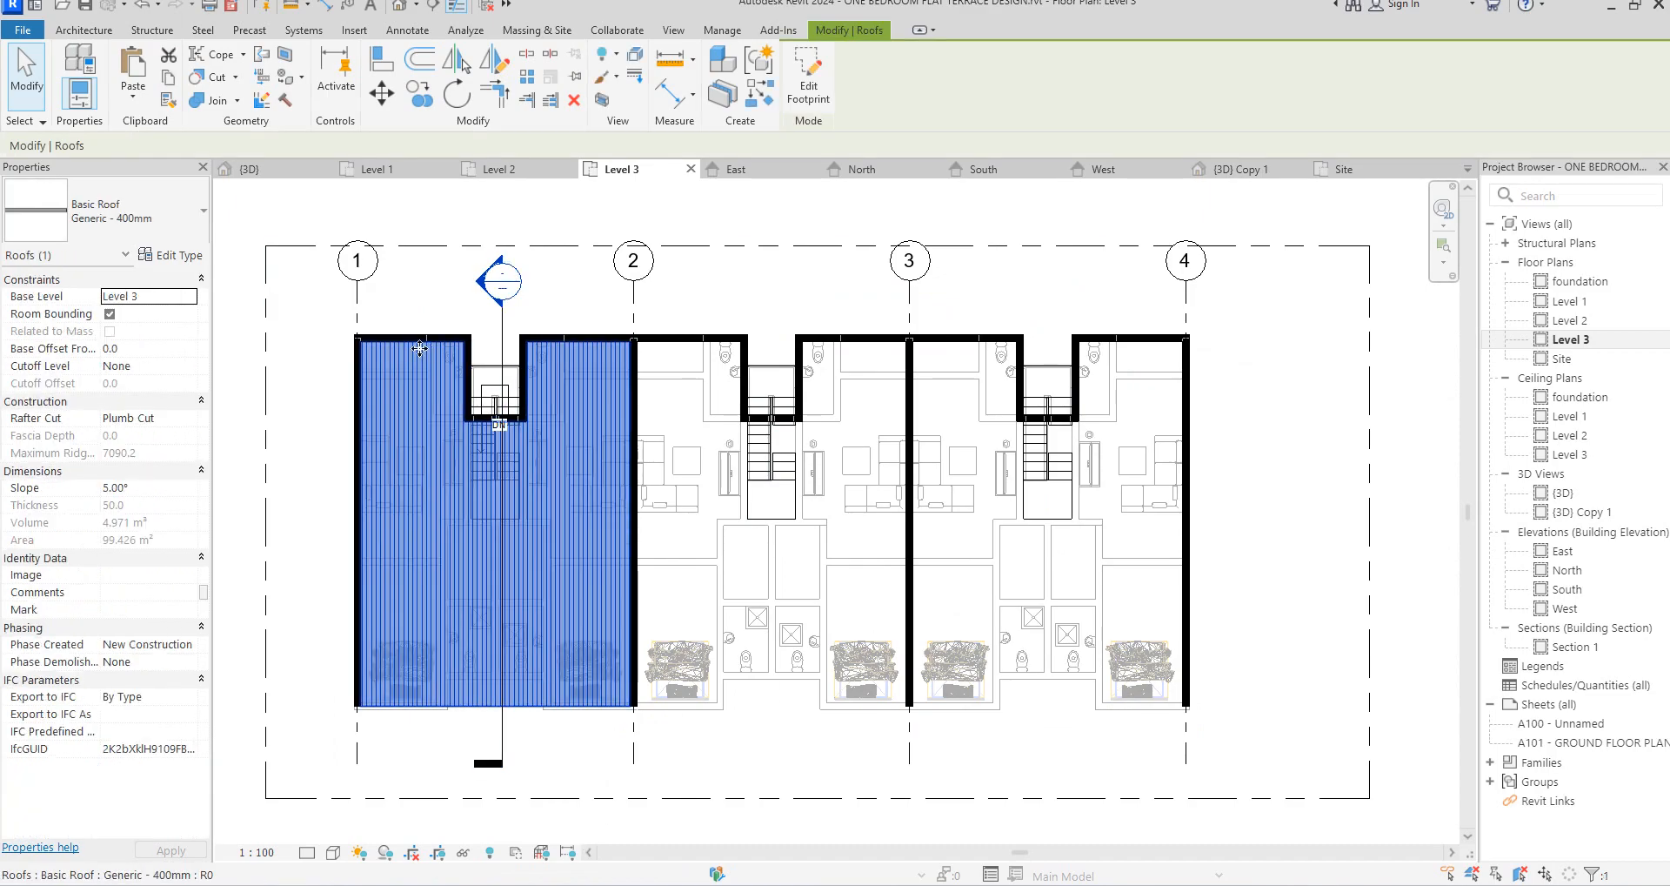
{"action": "left_click", "coordinate": [419, 93]}
{"action": "left_click", "coordinate": [357, 281]}
{"action": "left_click", "coordinate": [633, 281]}
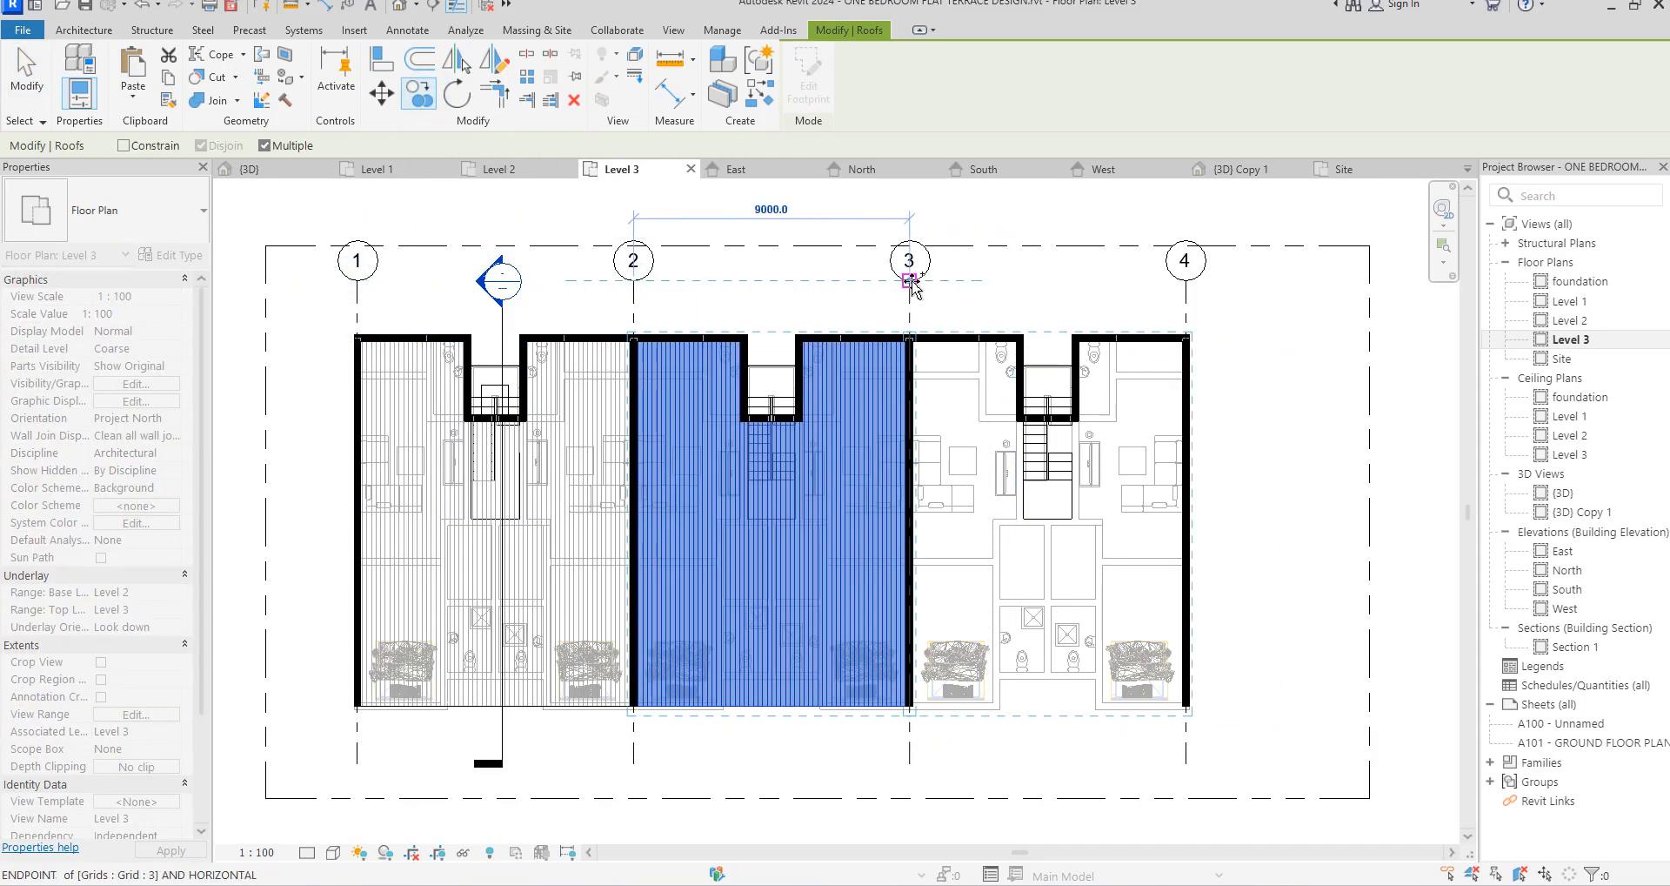
{"action": "left_click", "coordinate": [910, 281]}
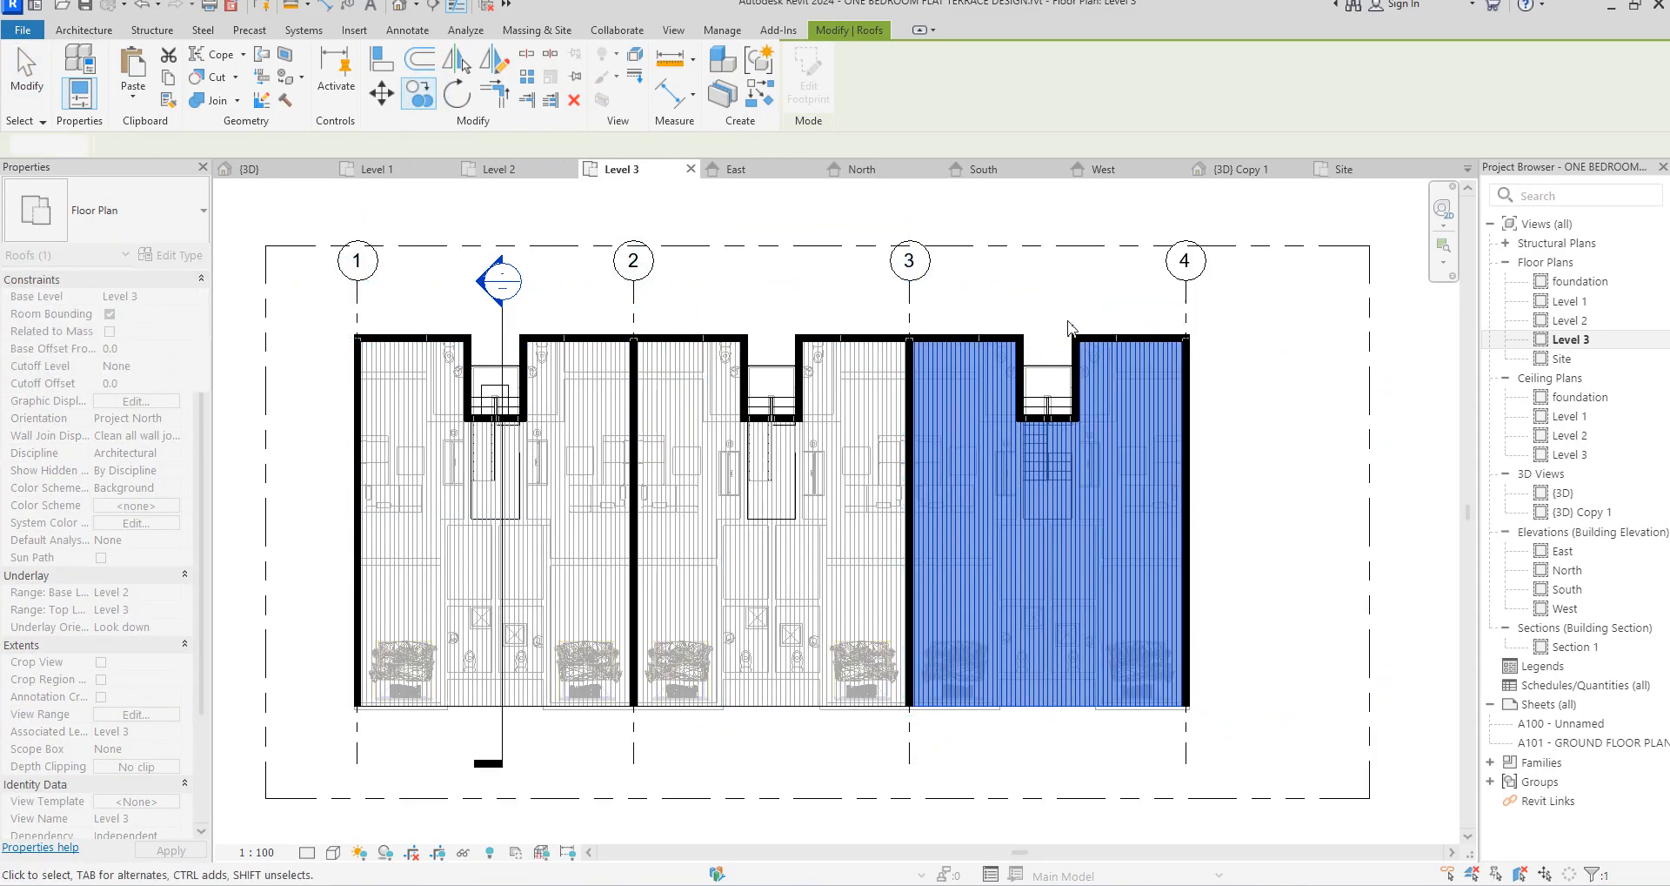
{"action": "key", "text": "Escape"}
Examine the new roofs, stairwell walls and outer wall openings of all three bays in the 3D view
{"action": "double_click", "coordinate": [1564, 492]}
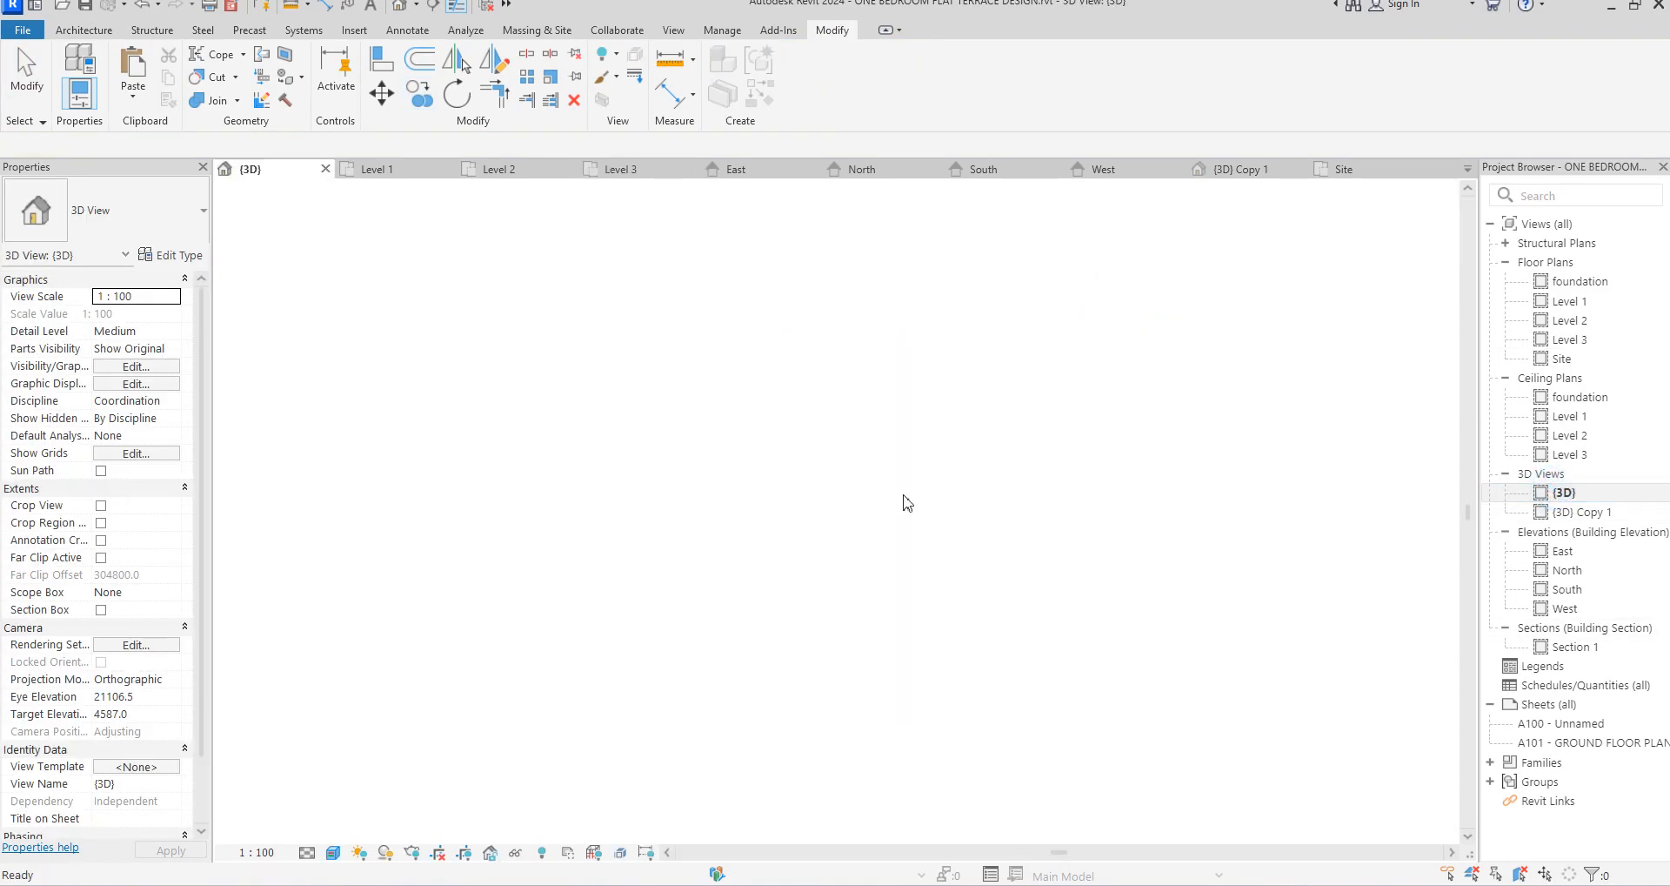
{"action": "scroll", "coordinate": [895, 664], "scroll_direction": "down", "scroll_amount": 3}
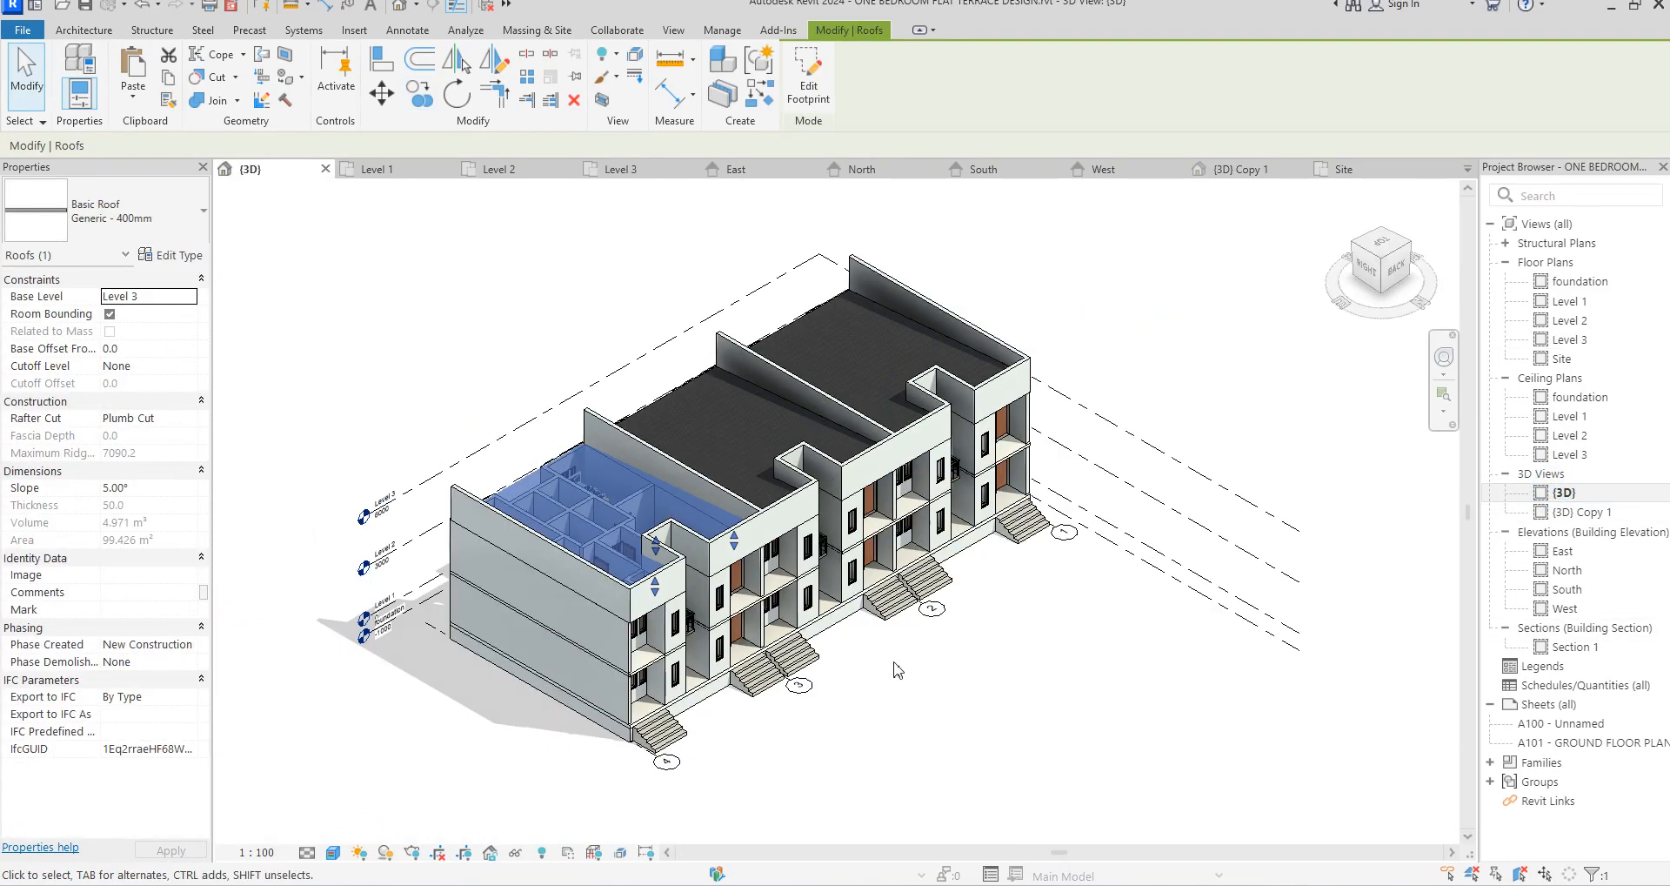
{"action": "scroll", "coordinate": [895, 664], "scroll_direction": "up", "scroll_amount": 2}
{"action": "left_click", "coordinate": [946, 736]}
{"action": "scroll", "coordinate": [590, 520], "scroll_direction": "up", "scroll_amount": 2}
{"action": "scroll", "coordinate": [718, 494], "scroll_direction": "down", "scroll_amount": 2}
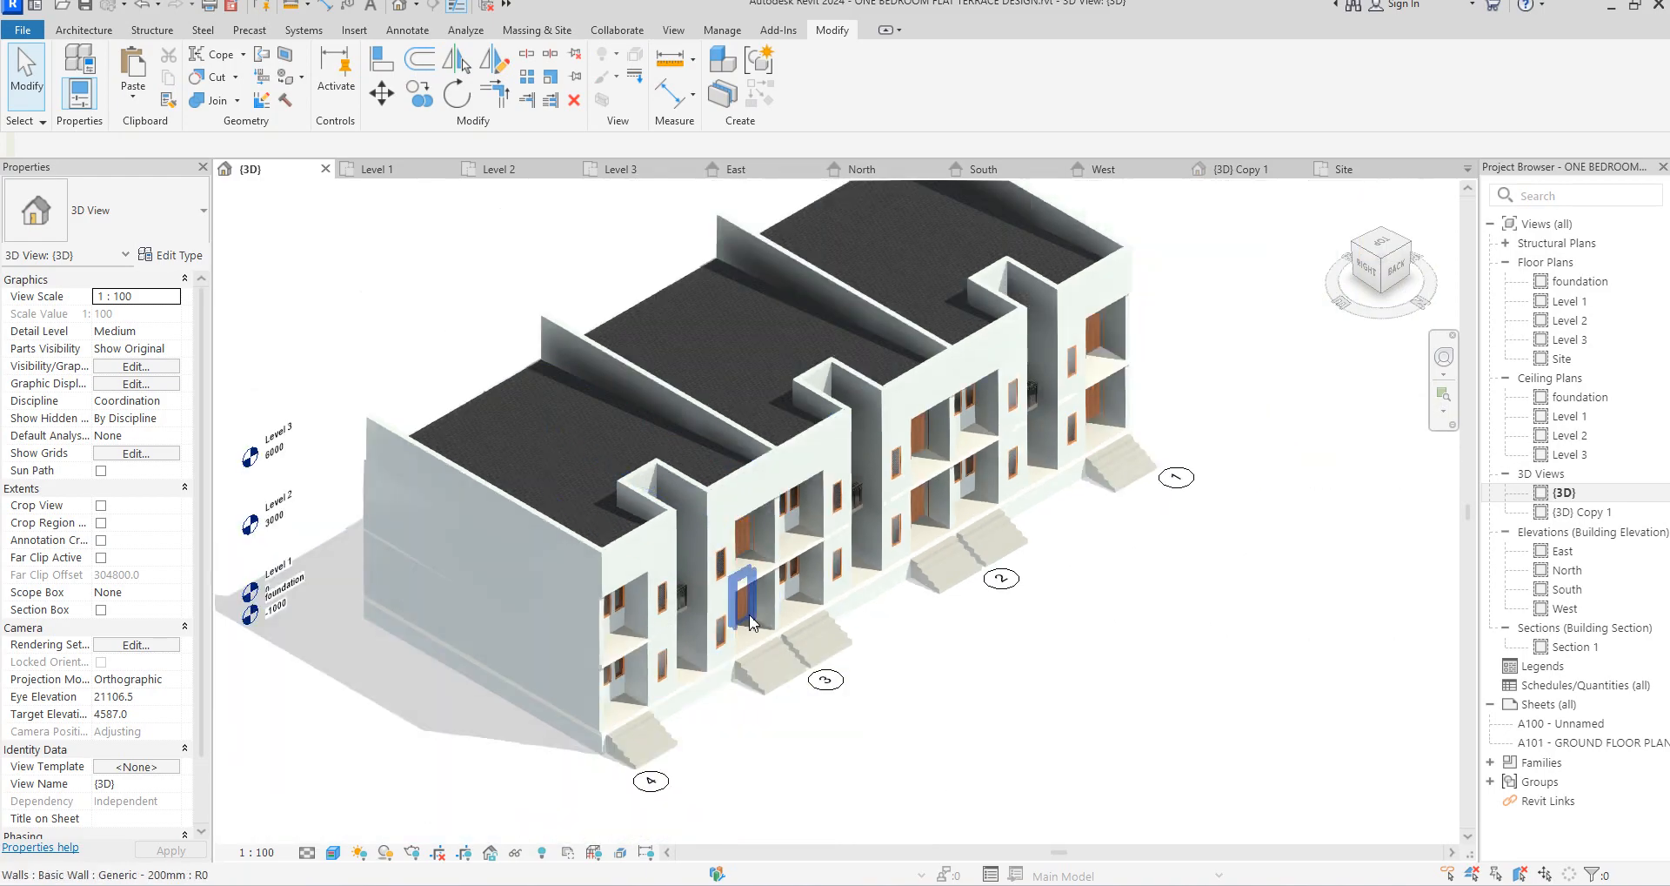
{"action": "scroll", "coordinate": [682, 667], "scroll_direction": "up", "scroll_amount": 2}
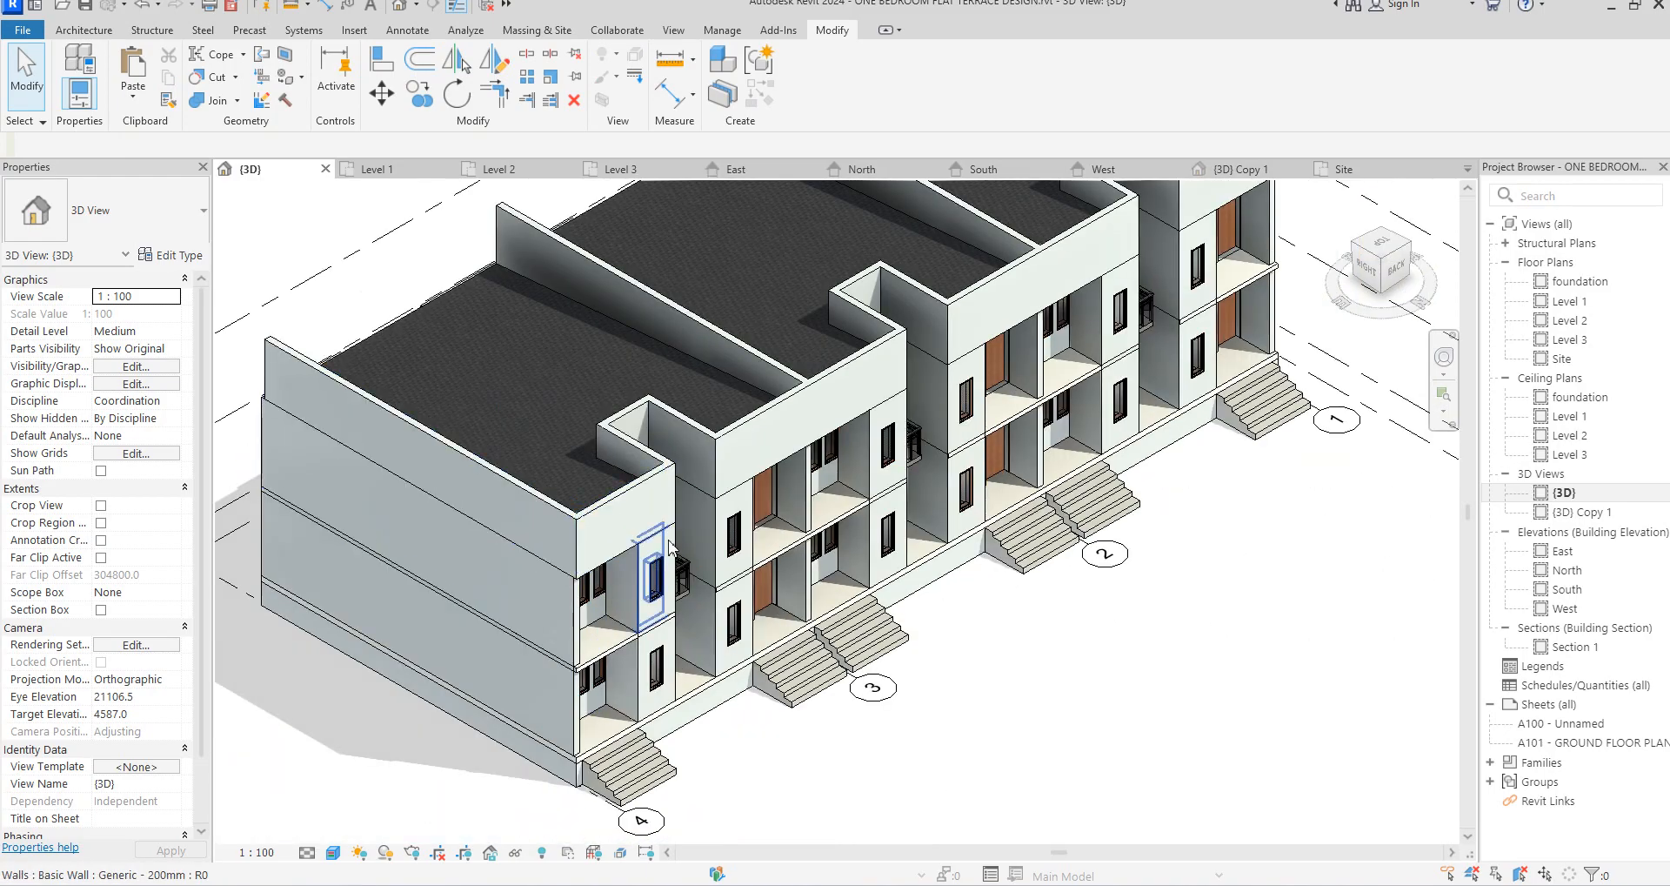
{"action": "scroll", "coordinate": [670, 537], "scroll_direction": "down", "scroll_amount": 4}
{"action": "scroll", "coordinate": [729, 594], "scroll_direction": "up", "scroll_amount": 4}
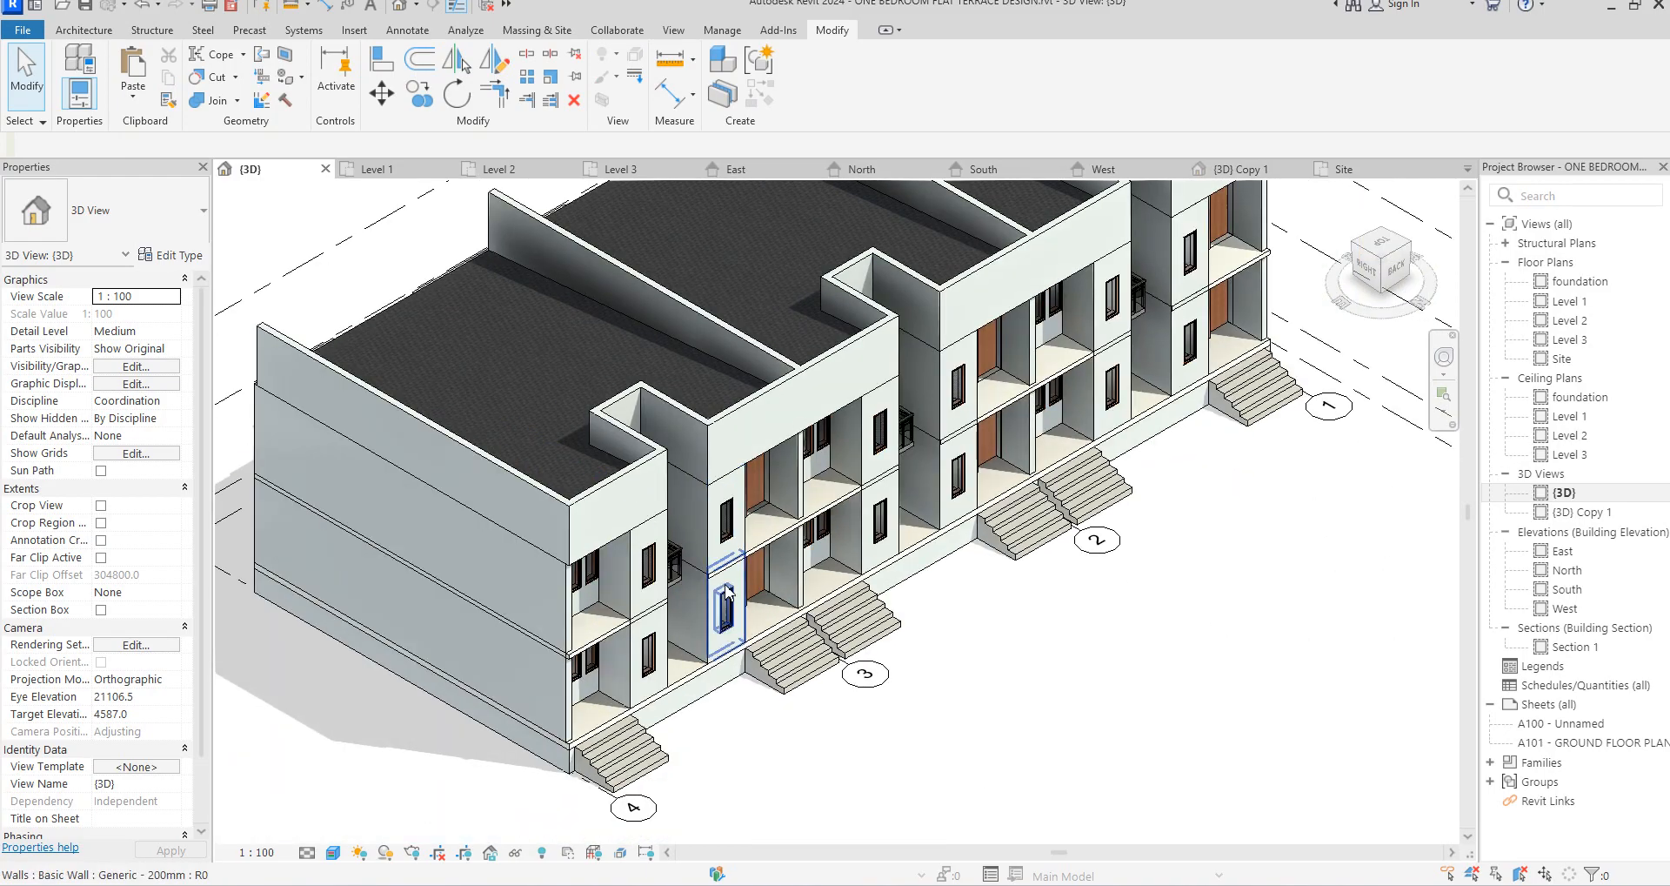
{"action": "scroll", "coordinate": [712, 530], "scroll_direction": "down", "scroll_amount": 3}
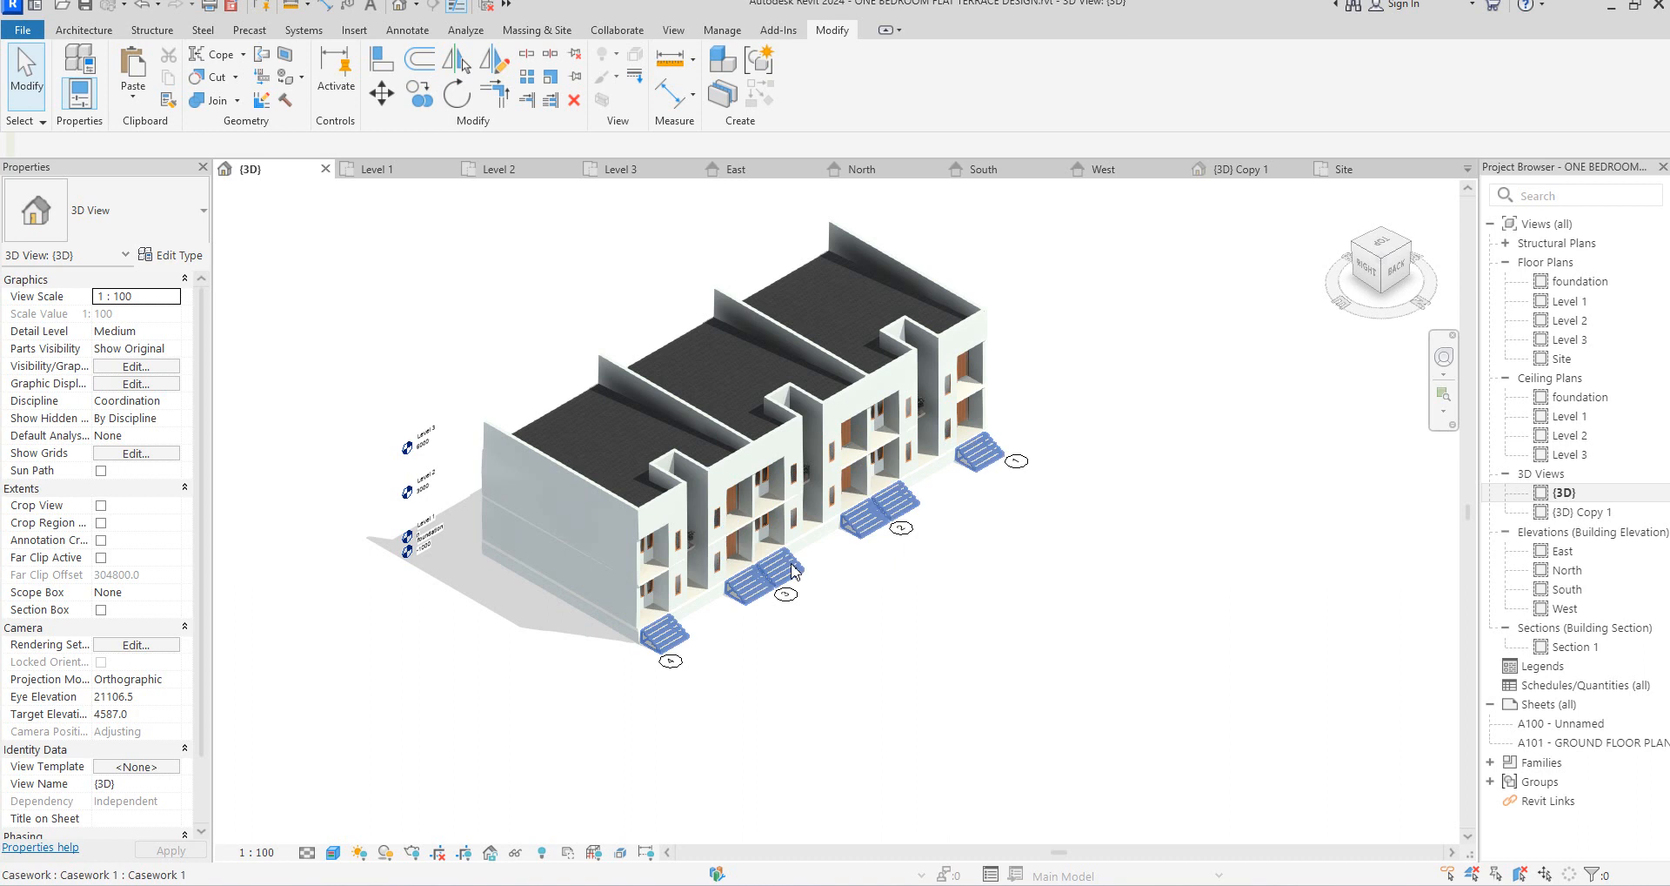
On Level 2, sketch a Glass Panel - Bottom Fill railing about 2375 mm long across the front opening beside grid 1 and finish it
{"action": "double_click", "coordinate": [1575, 325]}
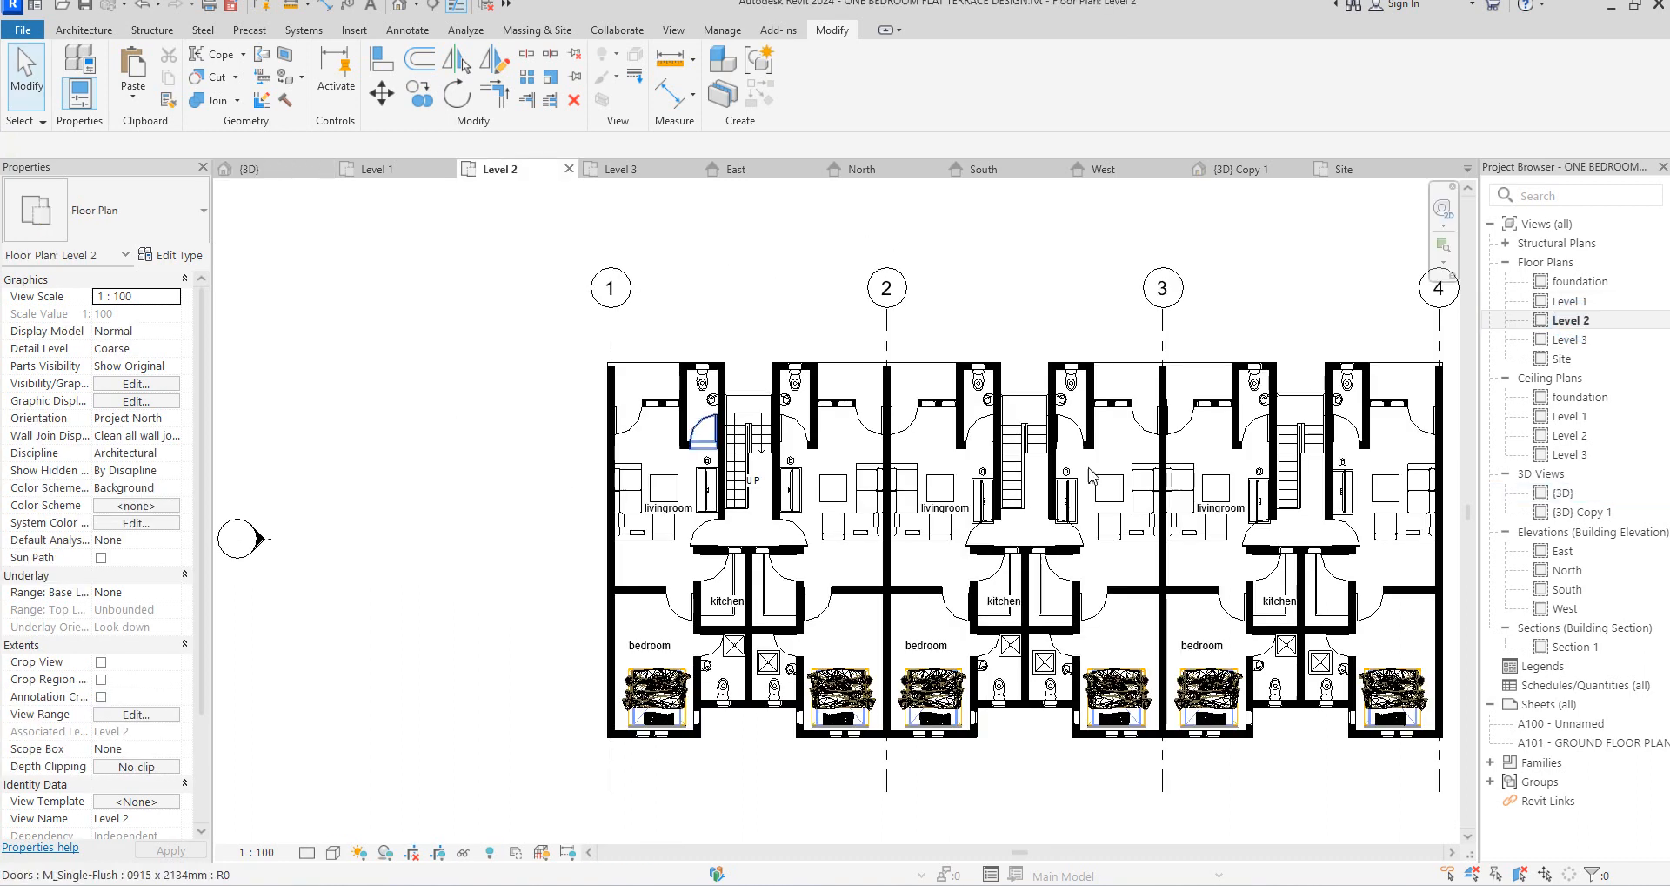
{"action": "scroll", "coordinate": [980, 383], "scroll_direction": "up", "scroll_amount": 2}
{"action": "left_click", "coordinate": [78, 31]}
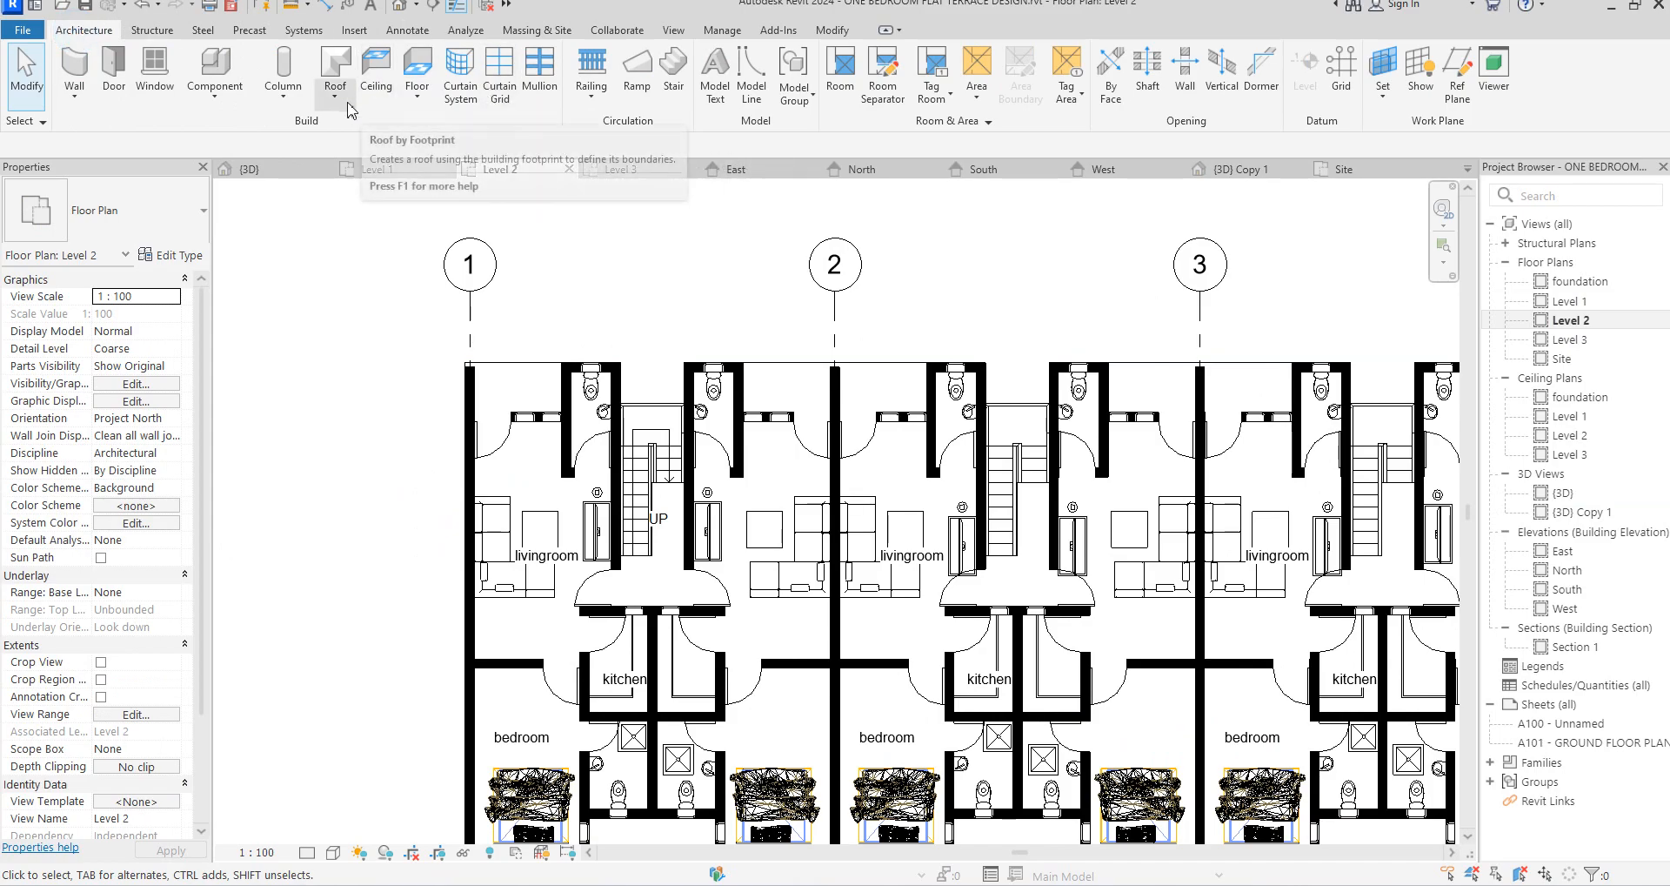
{"action": "left_click", "coordinate": [592, 96]}
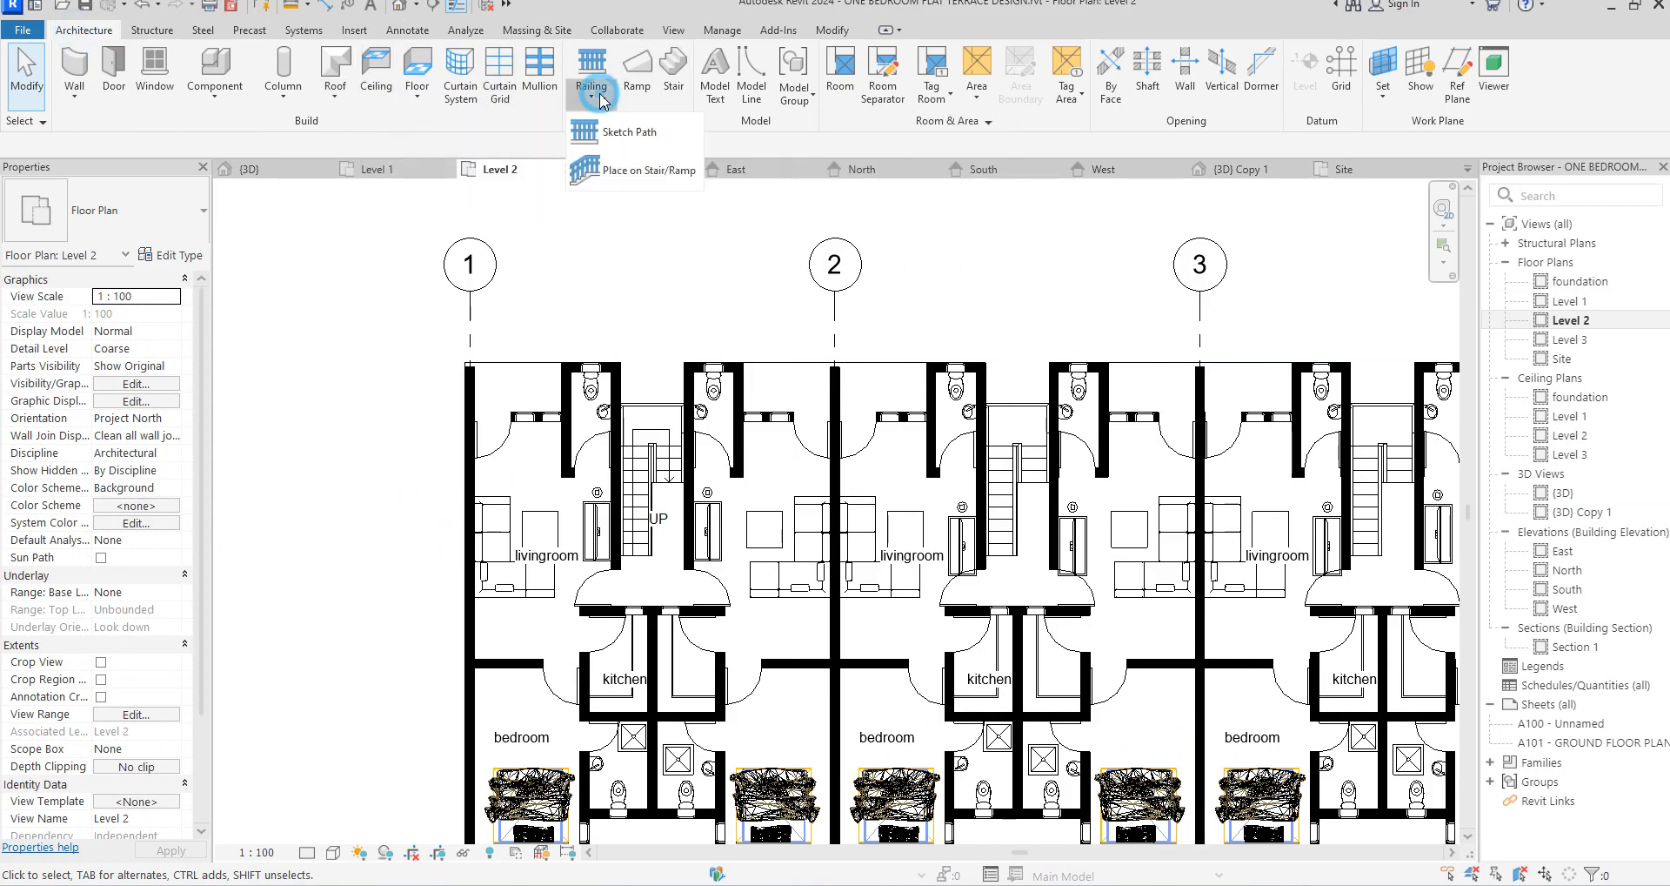
{"action": "left_click", "coordinate": [635, 131]}
{"action": "scroll", "coordinate": [462, 343], "scroll_direction": "up", "scroll_amount": 5}
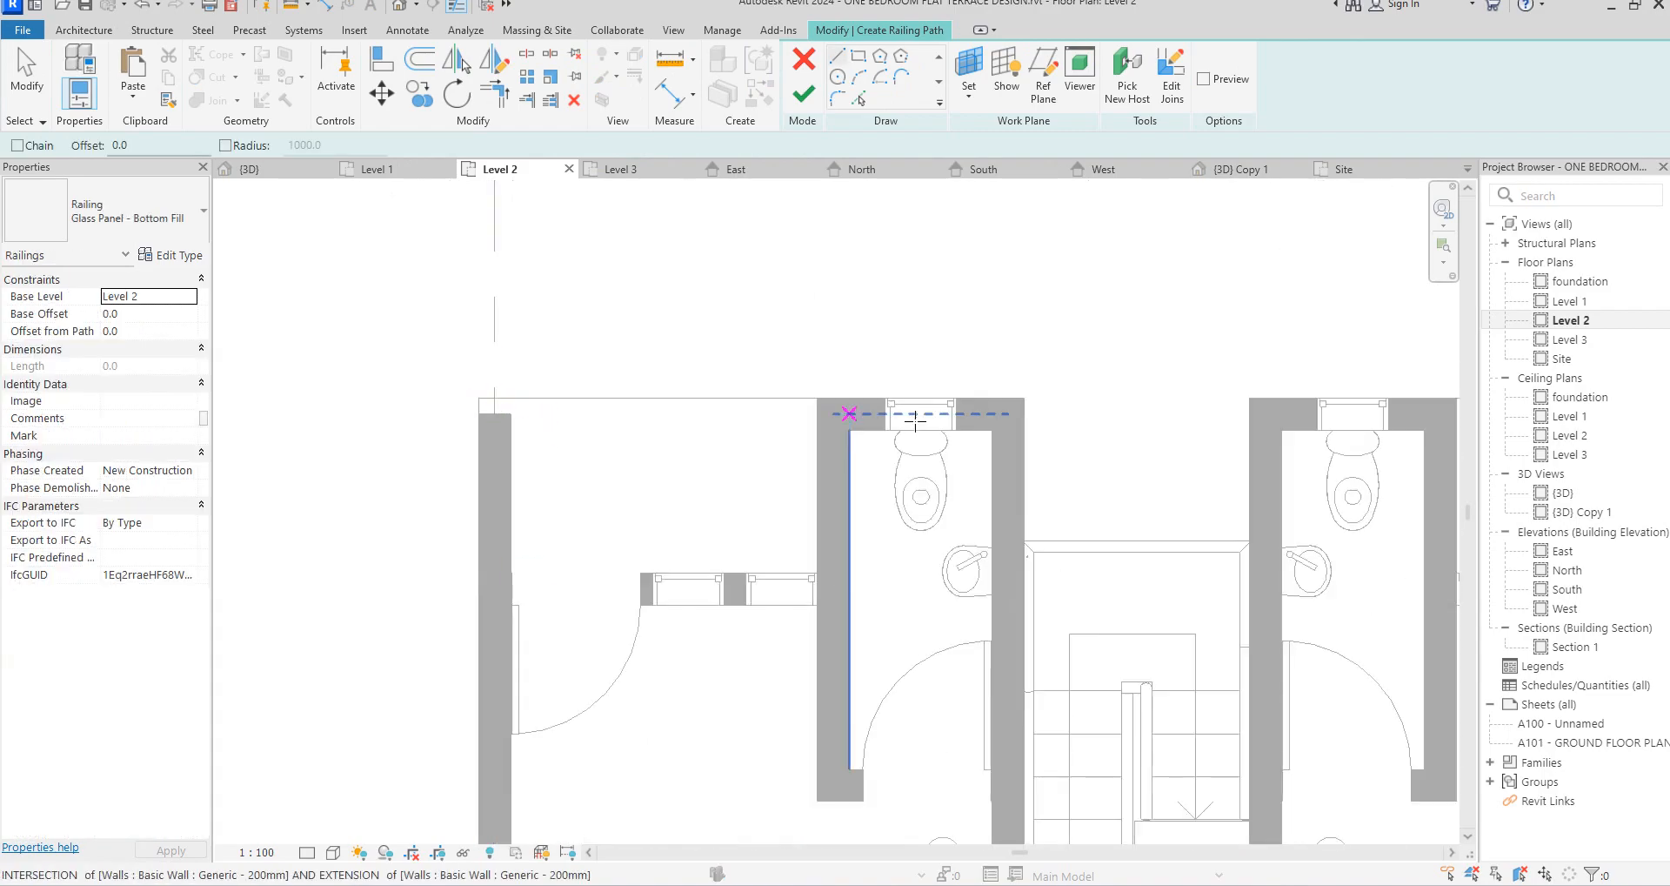
{"action": "left_click", "coordinate": [834, 415]}
{"action": "left_click", "coordinate": [485, 406]}
{"action": "scroll", "coordinate": [672, 438], "scroll_direction": "down", "scroll_amount": 3}
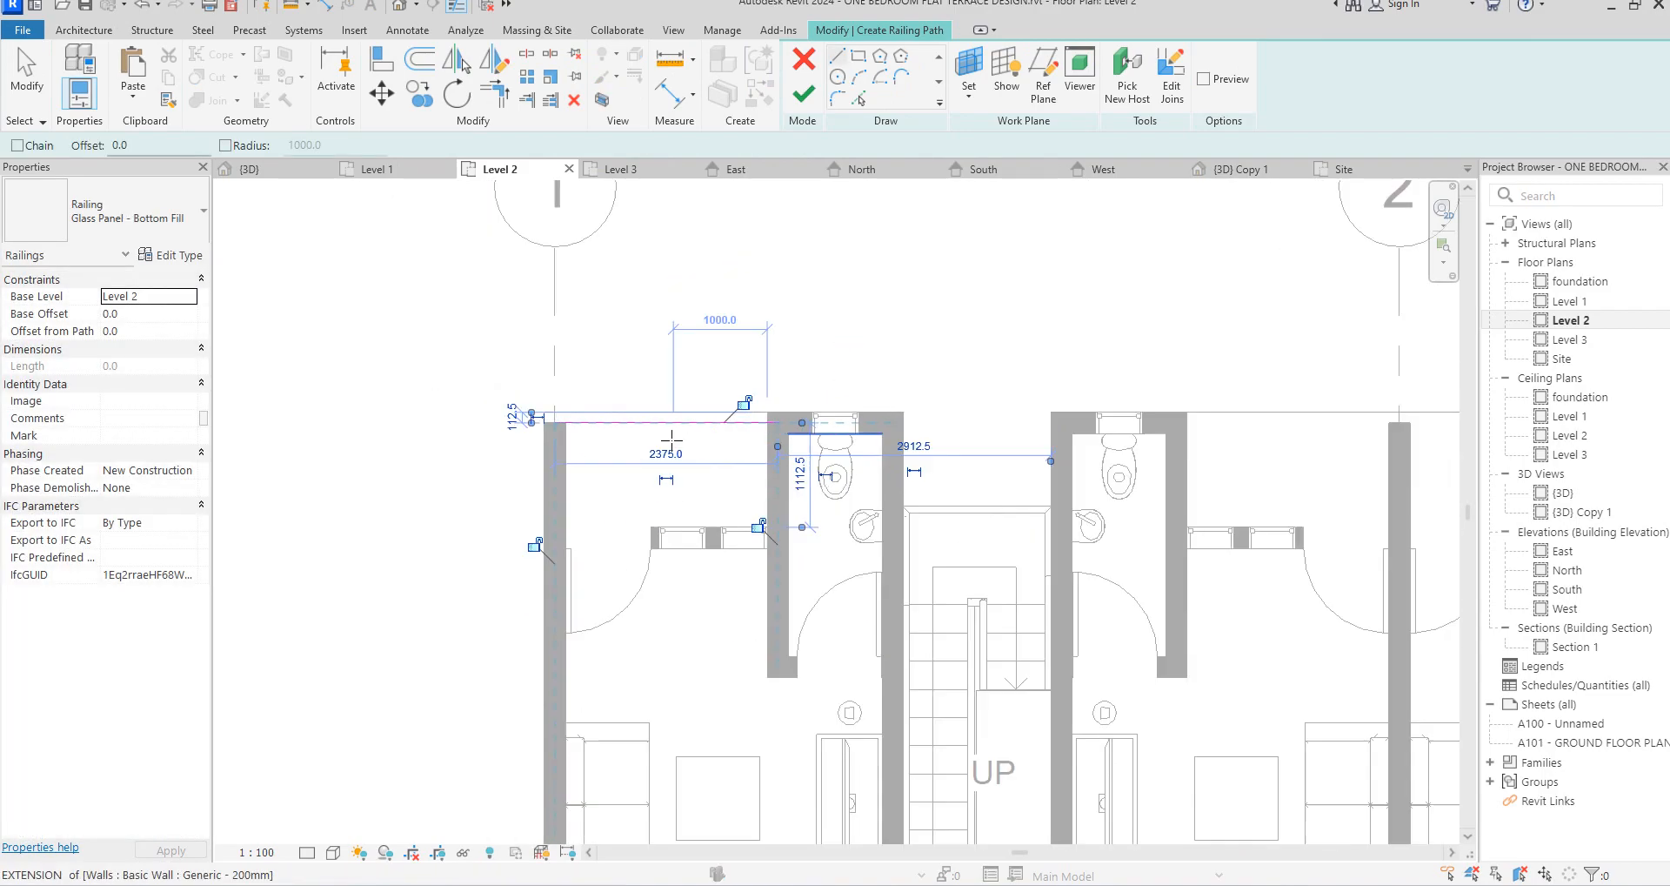
{"action": "scroll", "coordinate": [876, 457], "scroll_direction": "down", "scroll_amount": 3}
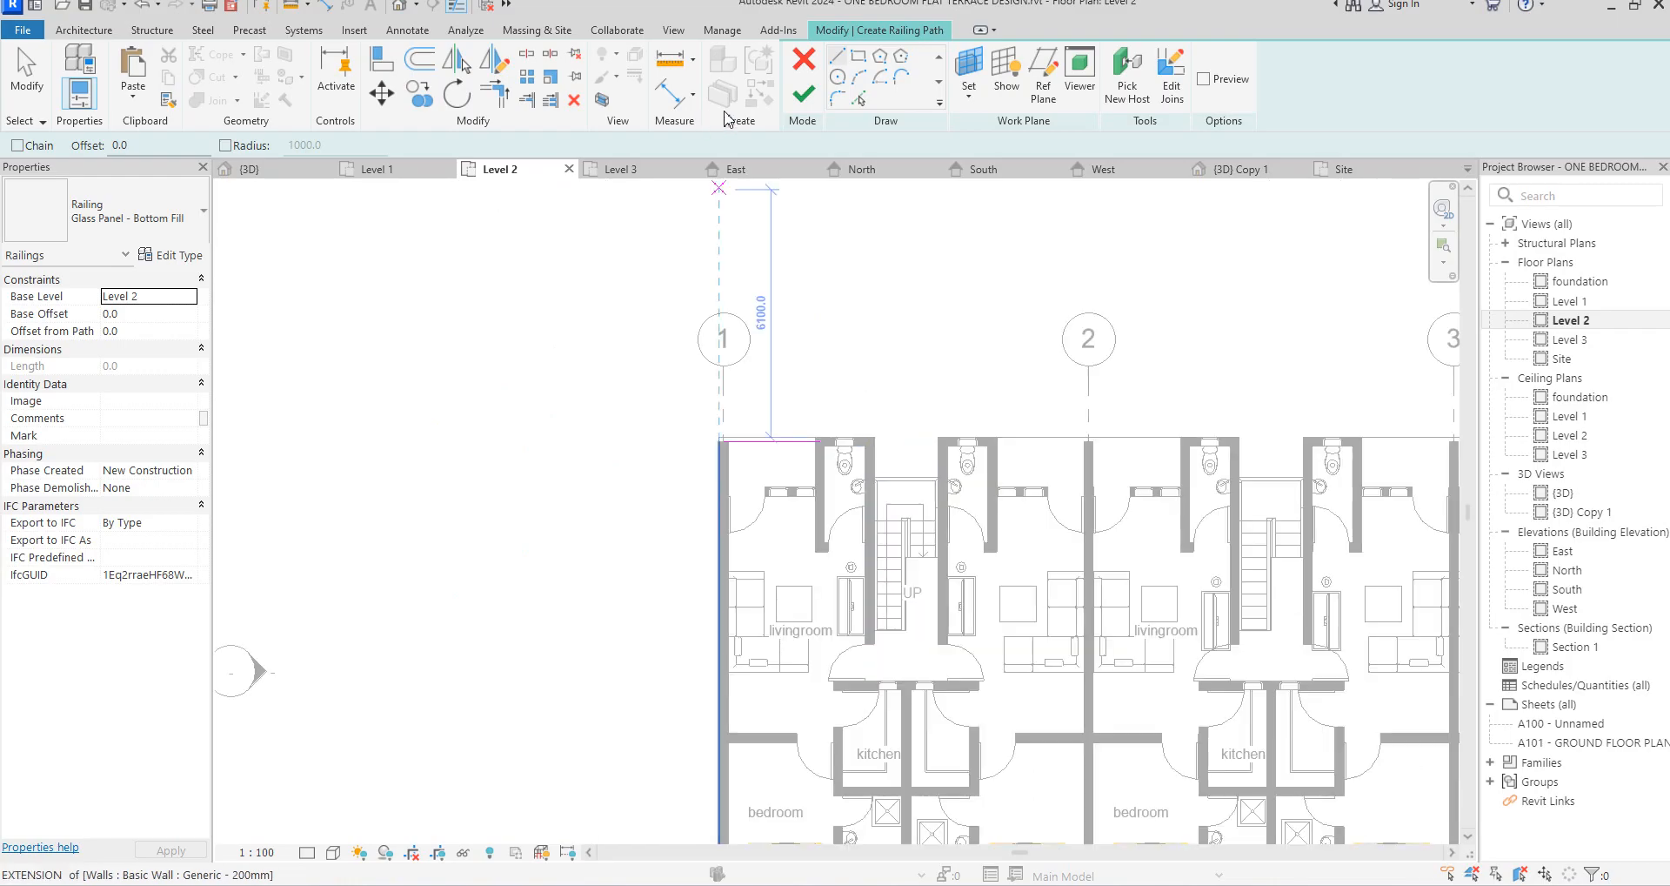
{"action": "left_click", "coordinate": [805, 92]}
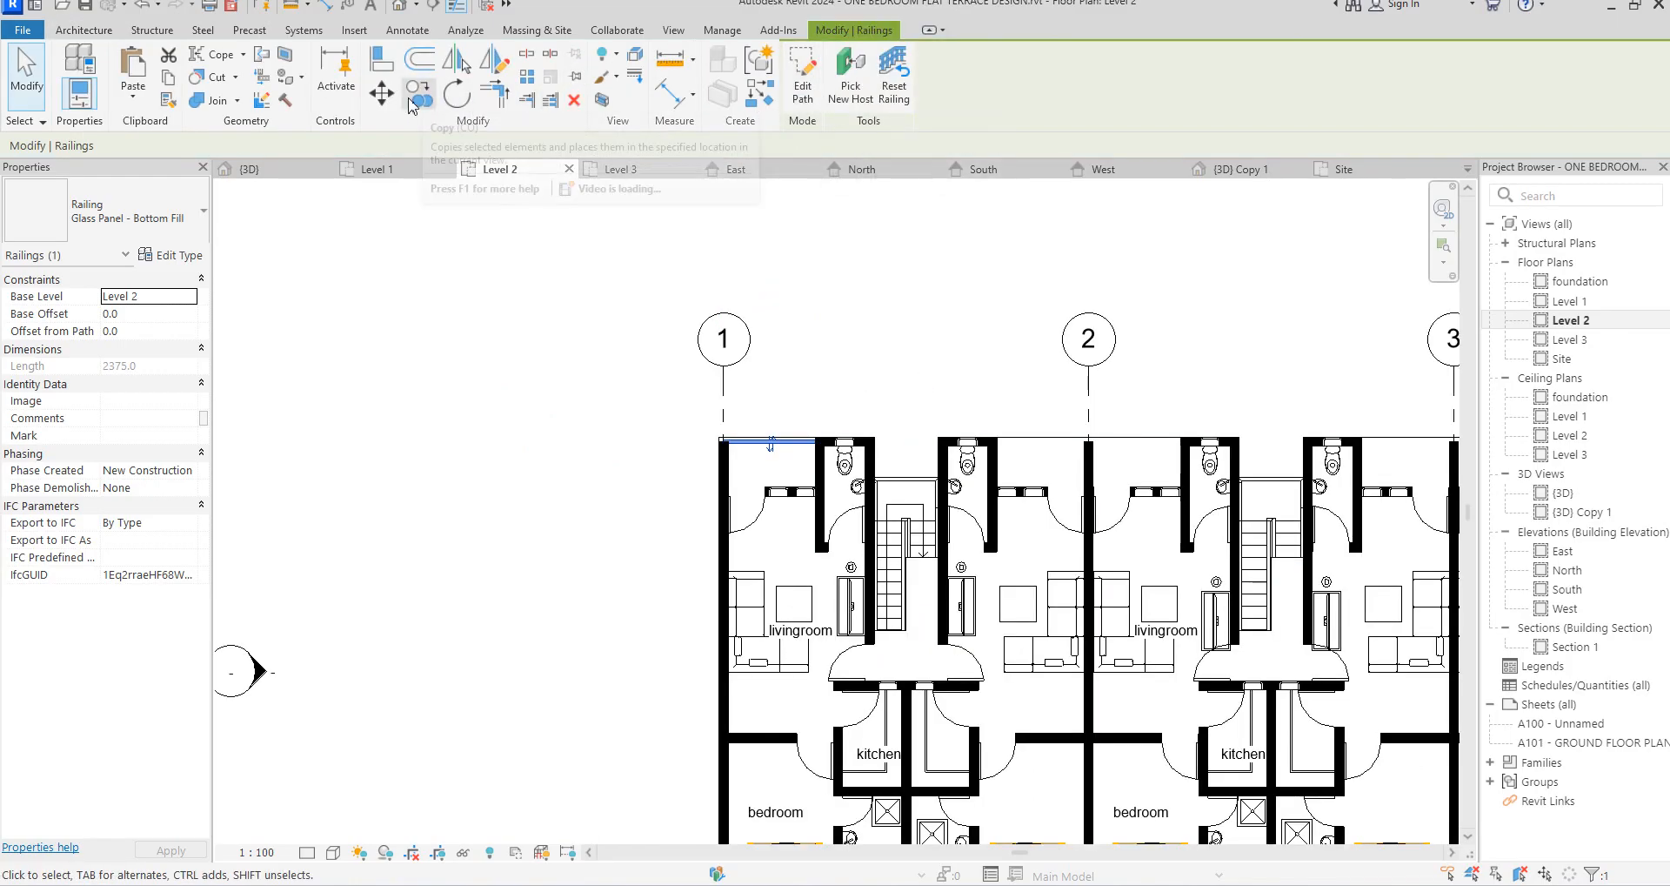
Copy the glass railing from grid 1 to grids 2 and 3, placing one in each of the other two bays
{"action": "left_click", "coordinate": [415, 96]}
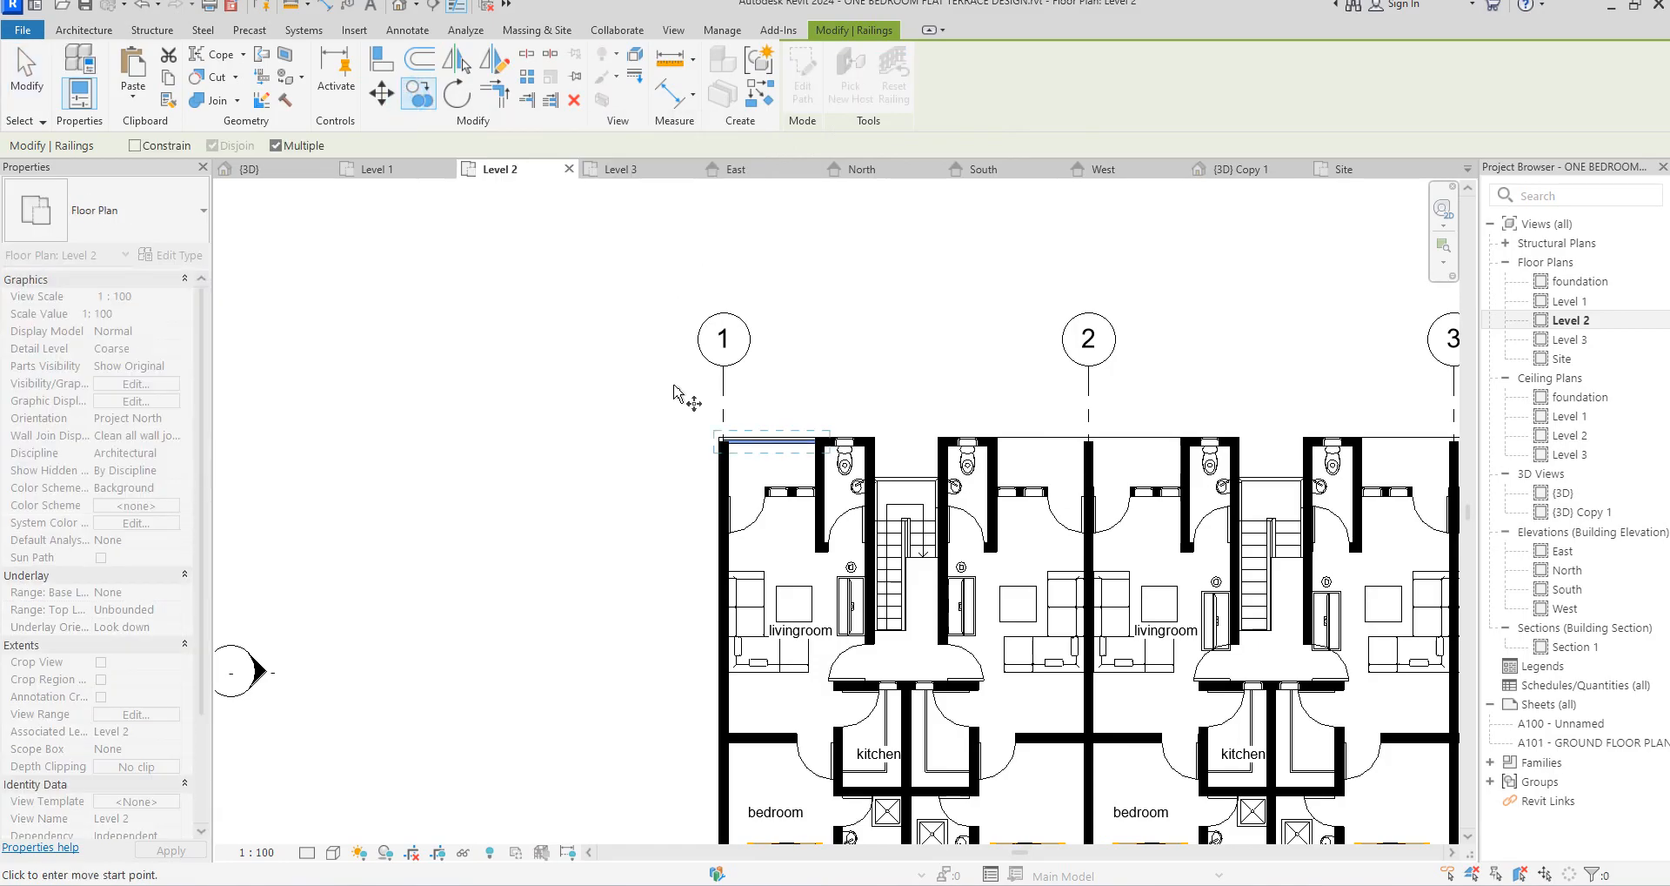
{"action": "left_click", "coordinate": [723, 367]}
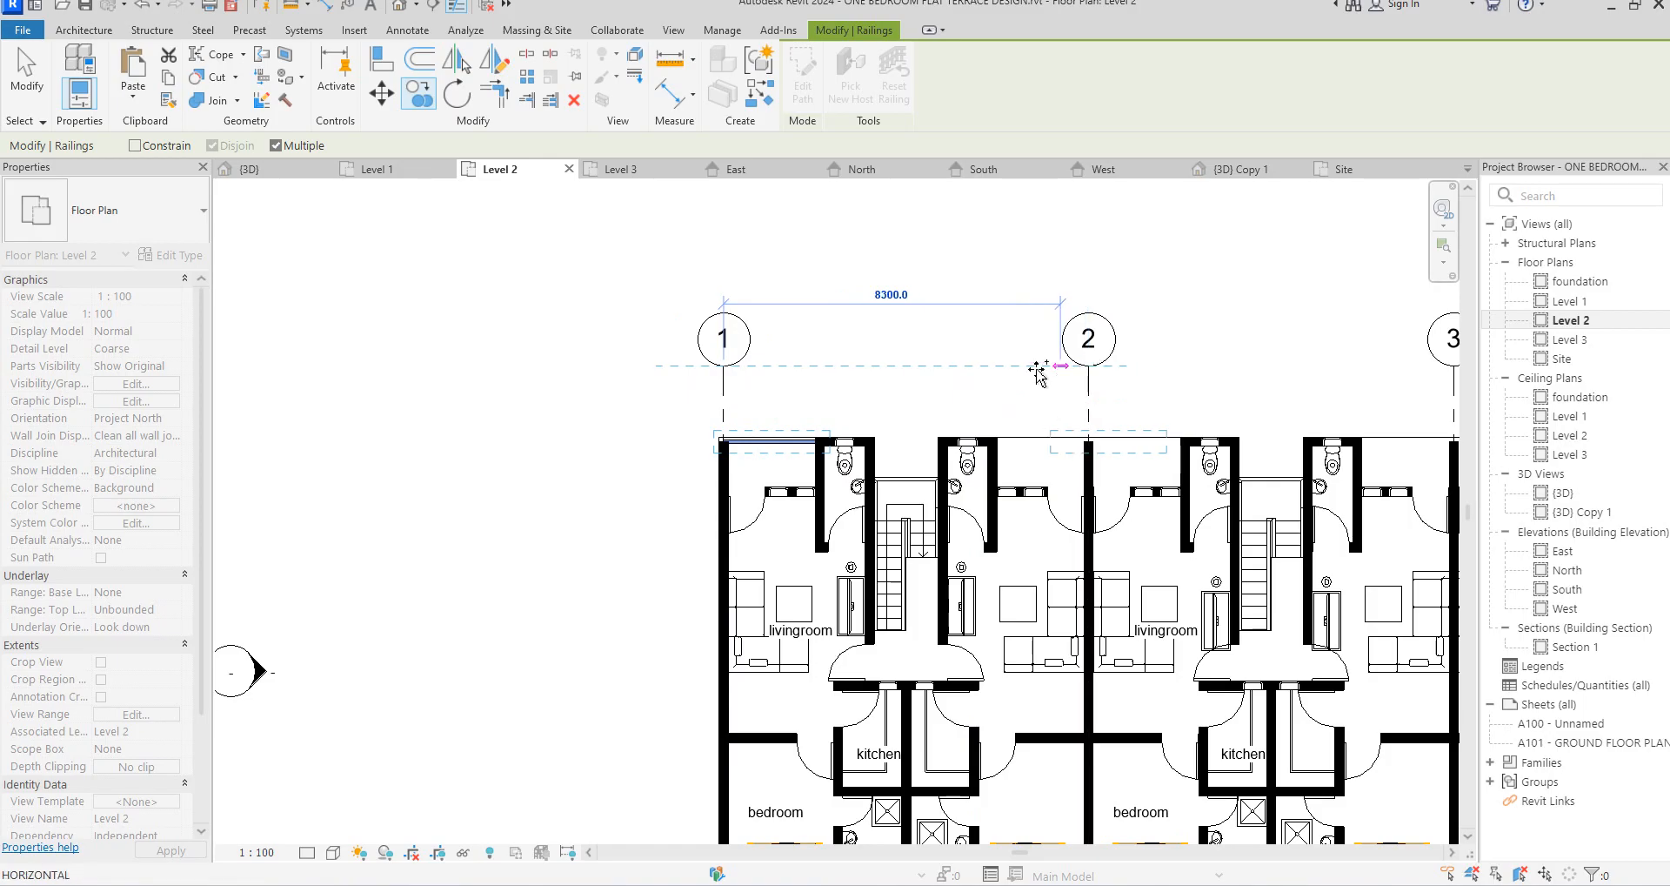
{"action": "left_click", "coordinate": [1089, 366]}
{"action": "scroll", "coordinate": [577, 369], "scroll_direction": "down", "scroll_amount": 3}
{"action": "left_click", "coordinate": [955, 366]}
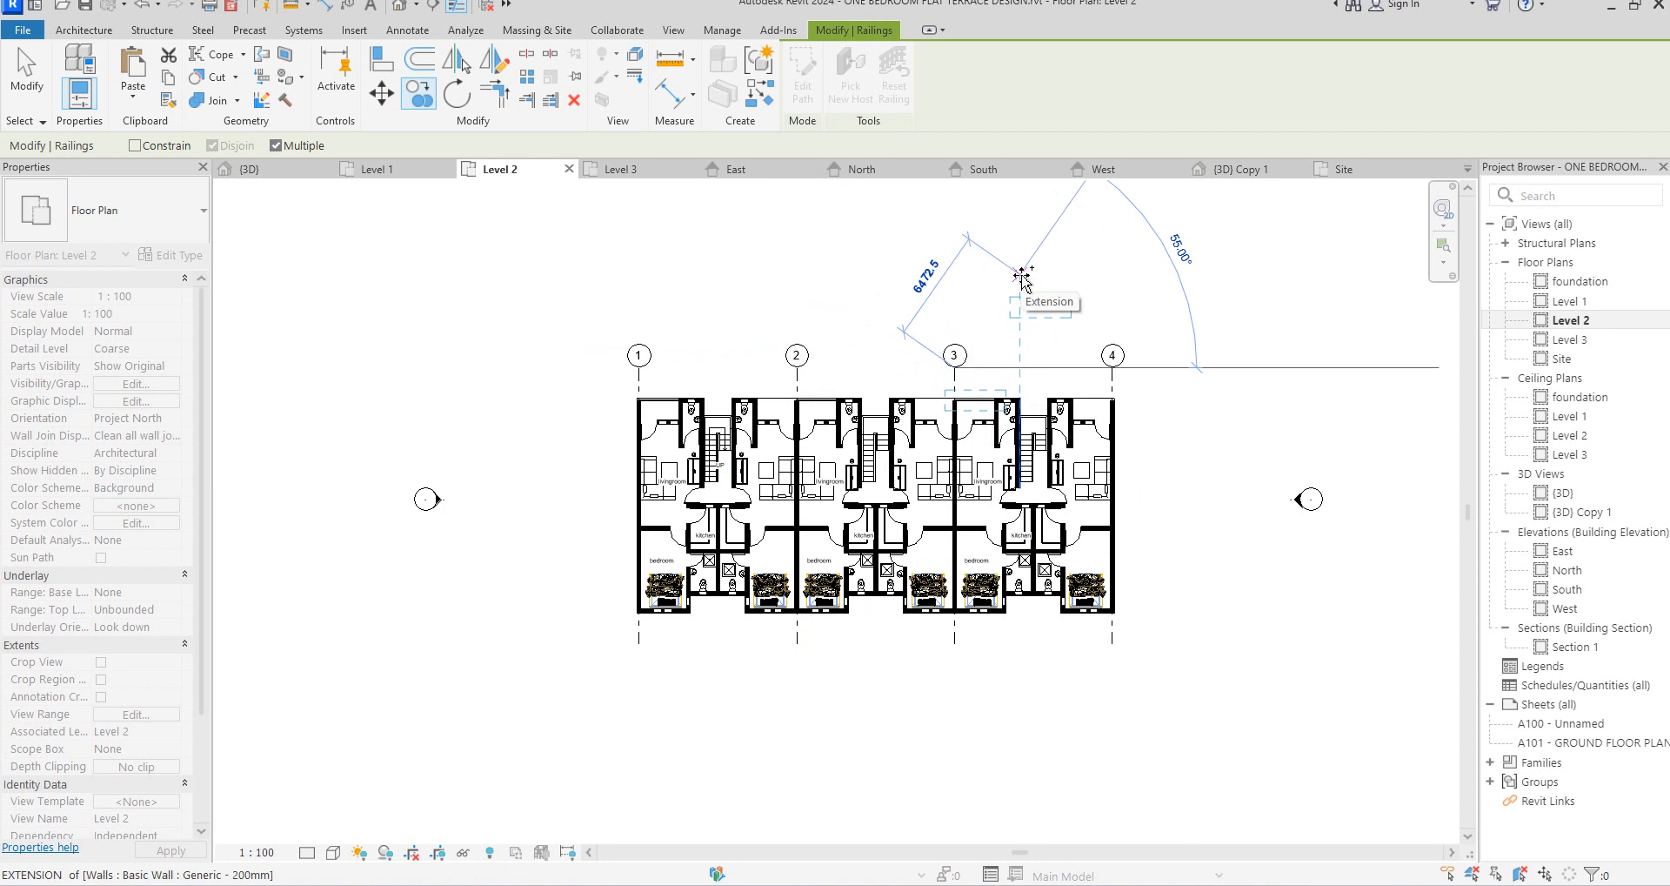
{"action": "right_click", "coordinate": [1022, 274]}
{"action": "left_click", "coordinate": [1054, 287]}
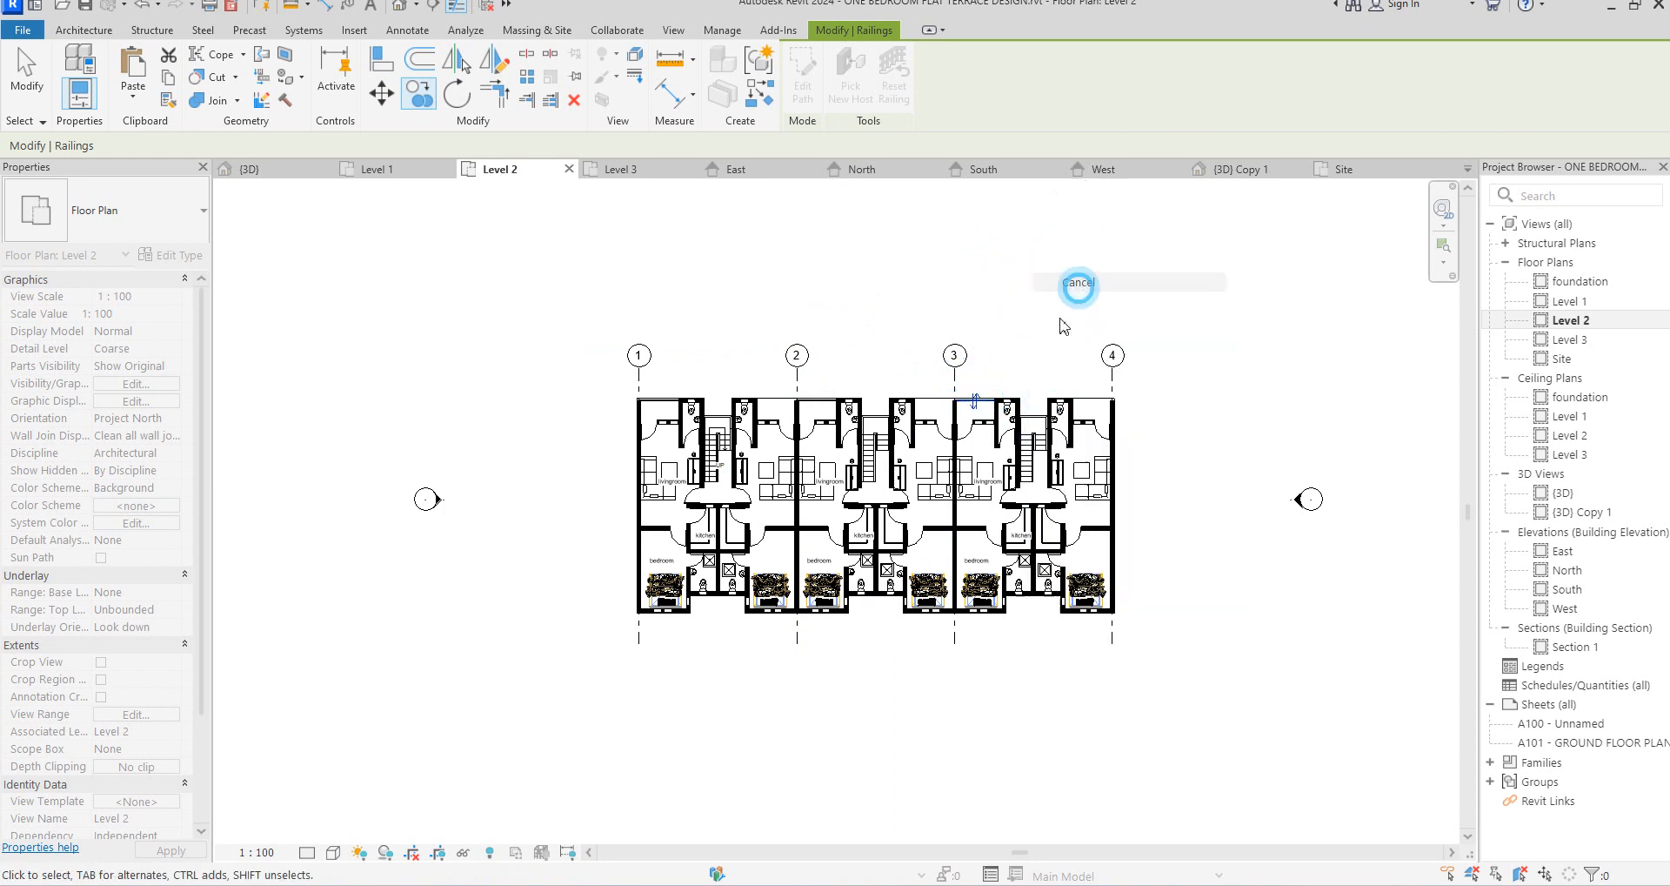
Mirror all three Level 2 glass railings about the kitchen party wall midway between grids 2 and 3, keeping the originals
{"action": "scroll", "coordinate": [964, 391], "scroll_direction": "up", "scroll_amount": 2}
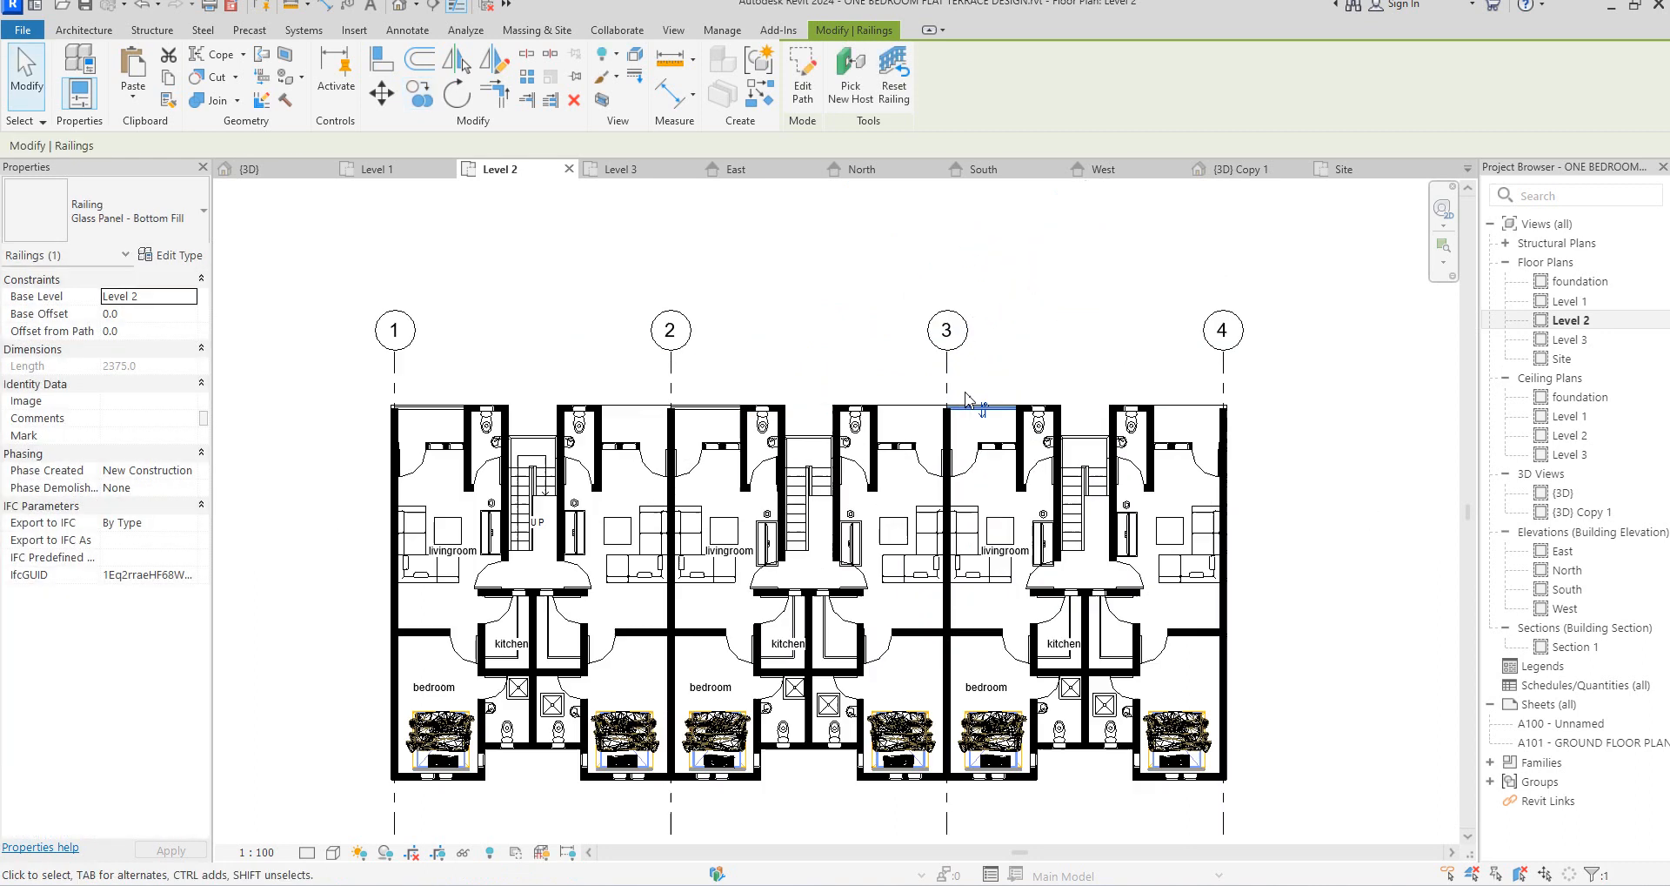
{"action": "left_click", "coordinate": [701, 425], "text": "ctrl"}
{"action": "left_click", "coordinate": [440, 421], "text": "ctrl"}
{"action": "left_click", "coordinate": [496, 71]}
{"action": "scroll", "coordinate": [805, 752], "scroll_direction": "up", "scroll_amount": 3}
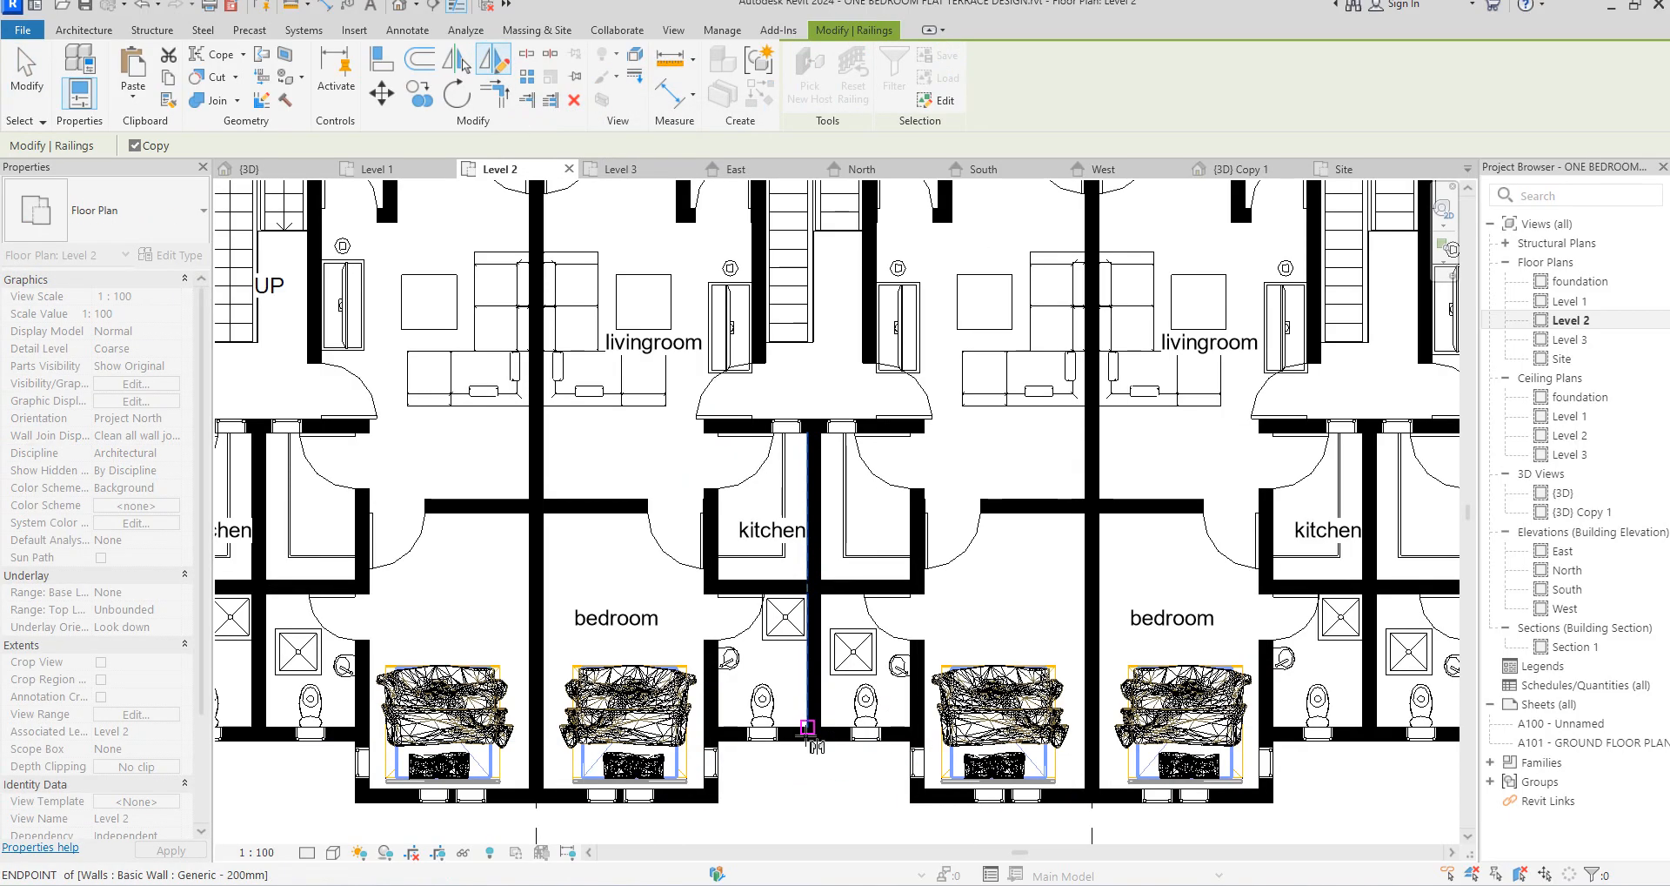
{"action": "left_click", "coordinate": [813, 736]}
{"action": "left_click", "coordinate": [812, 768]}
{"action": "scroll", "coordinate": [813, 768], "scroll_direction": "down", "scroll_amount": 3}
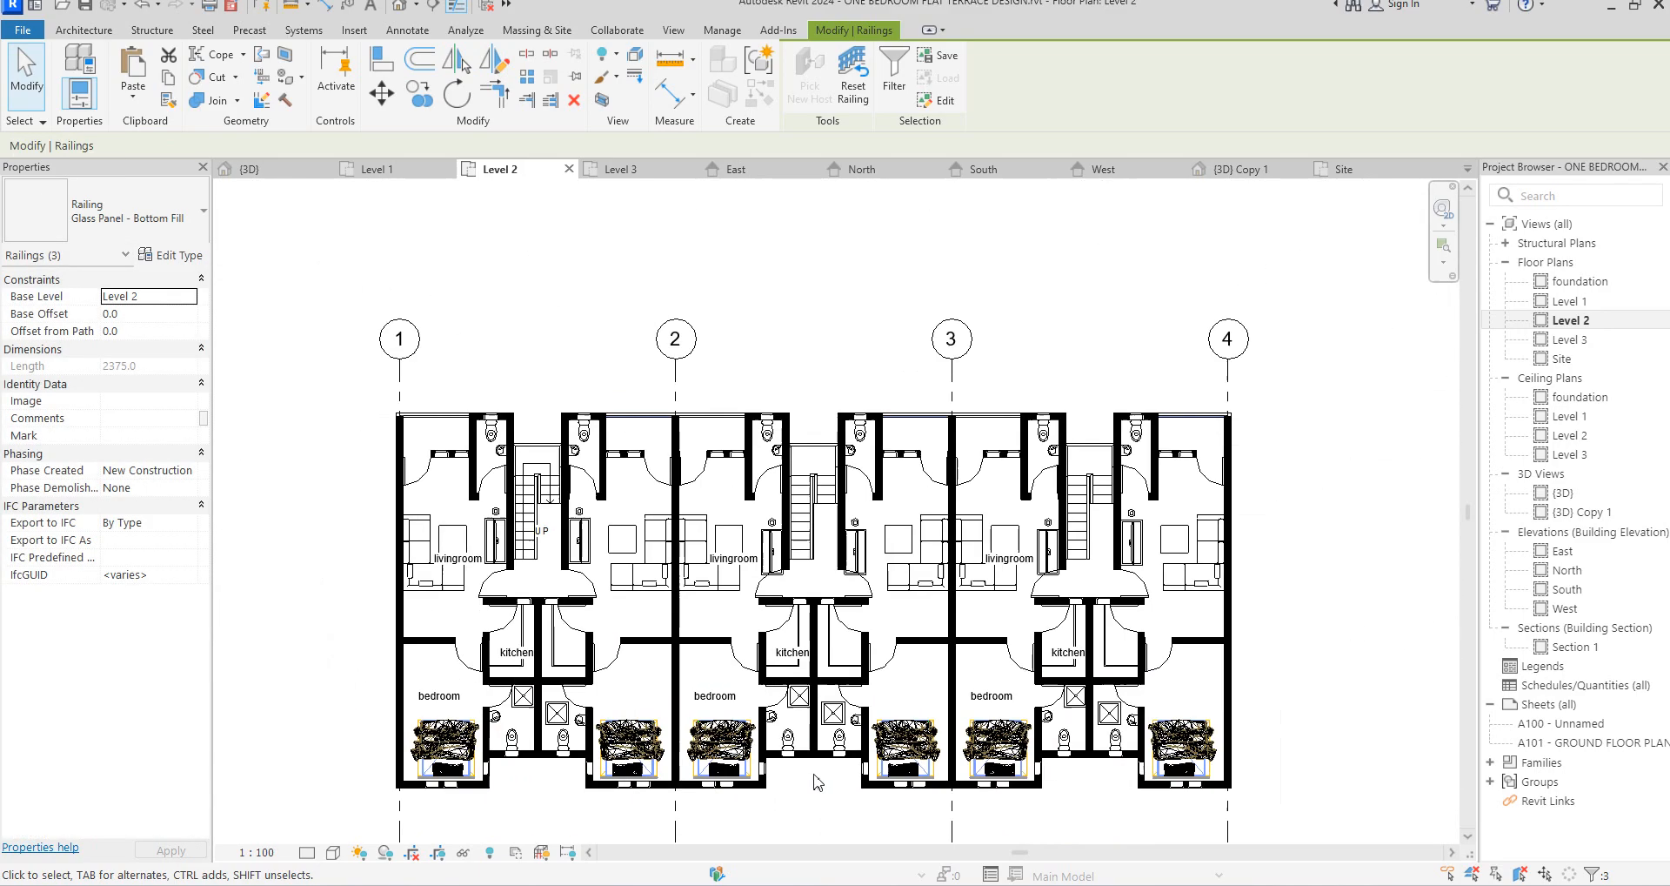
{"action": "scroll", "coordinate": [492, 474], "scroll_direction": "up", "scroll_amount": 2}
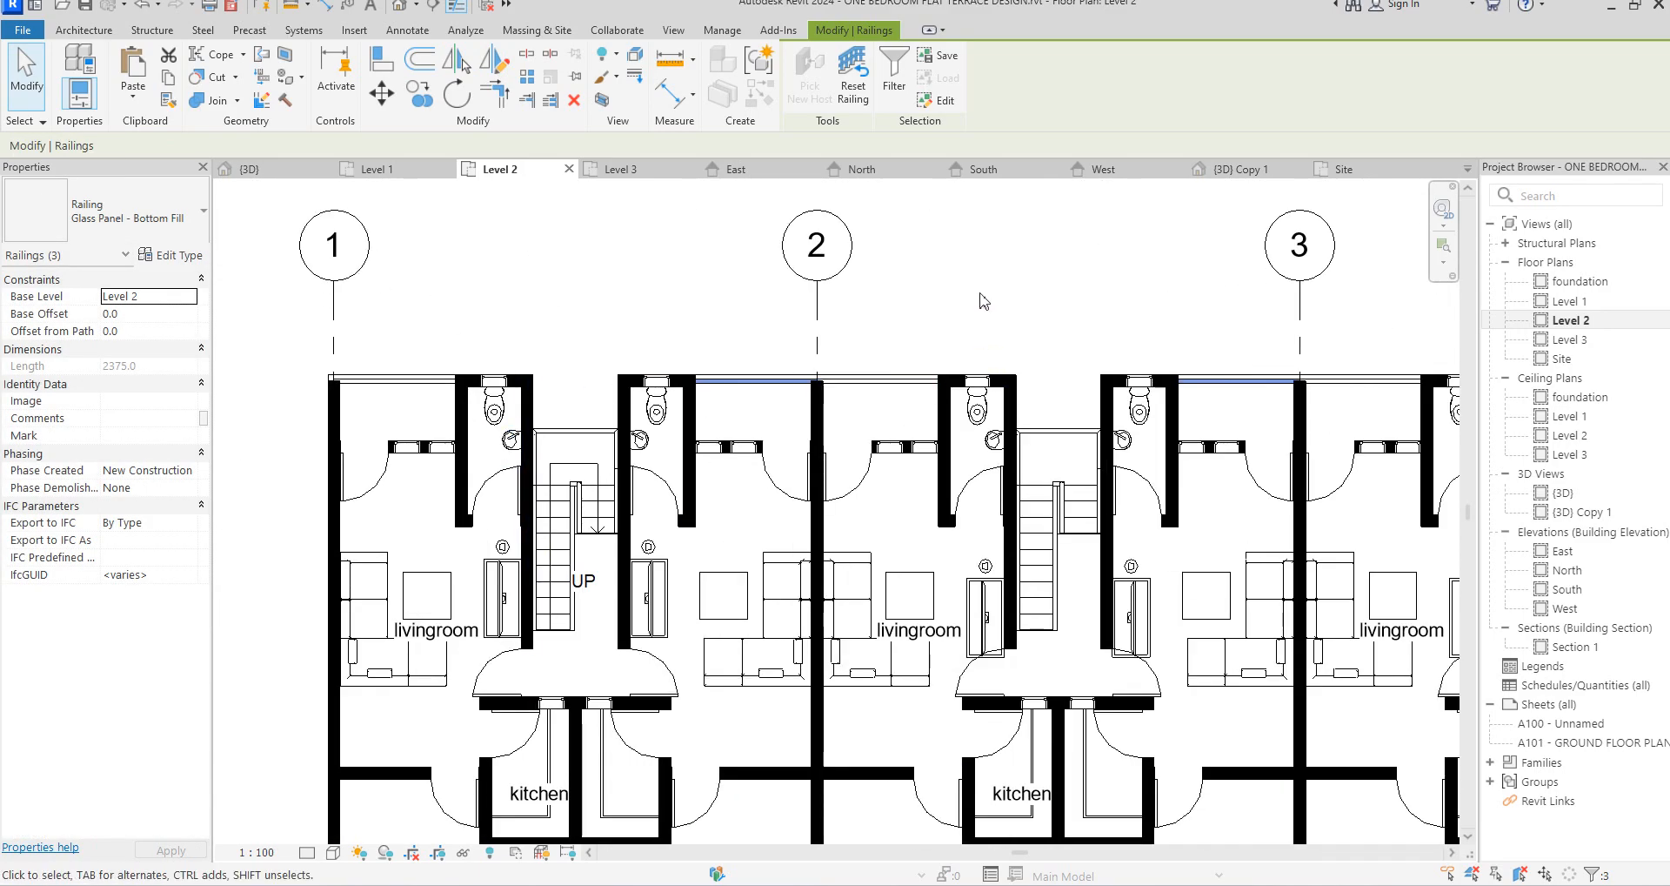
{"action": "left_click", "coordinate": [989, 318]}
{"action": "scroll", "coordinate": [853, 383], "scroll_direction": "down", "scroll_amount": 2}
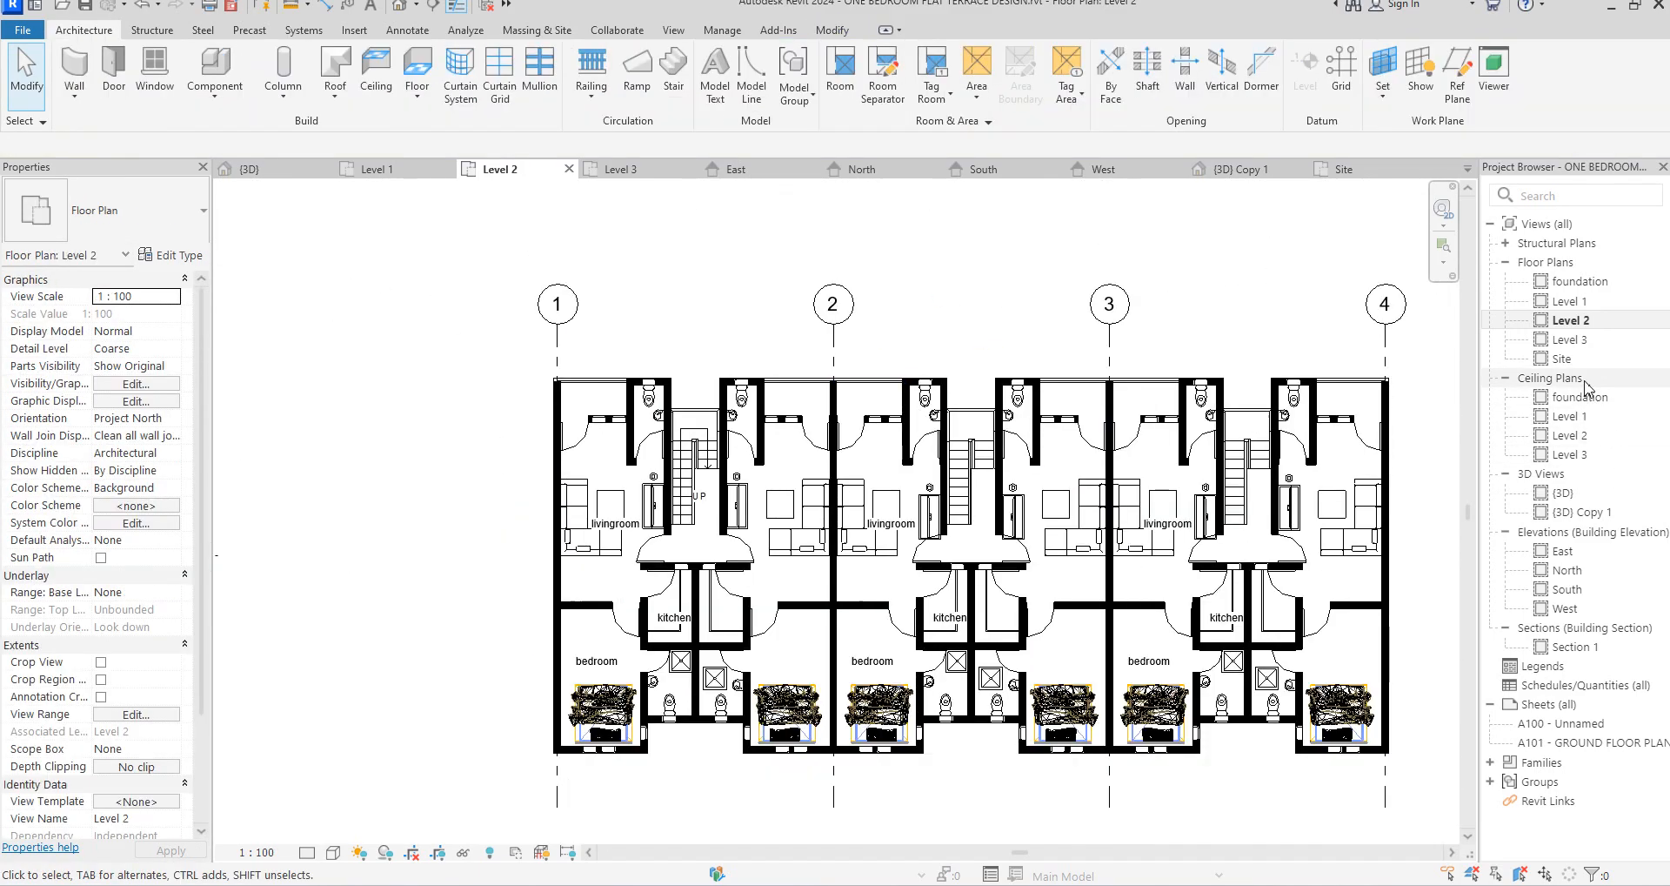
Examine the glass railings and the dividing wall at the Level 2 front openings in the 3D view
{"action": "double_click", "coordinate": [1566, 493]}
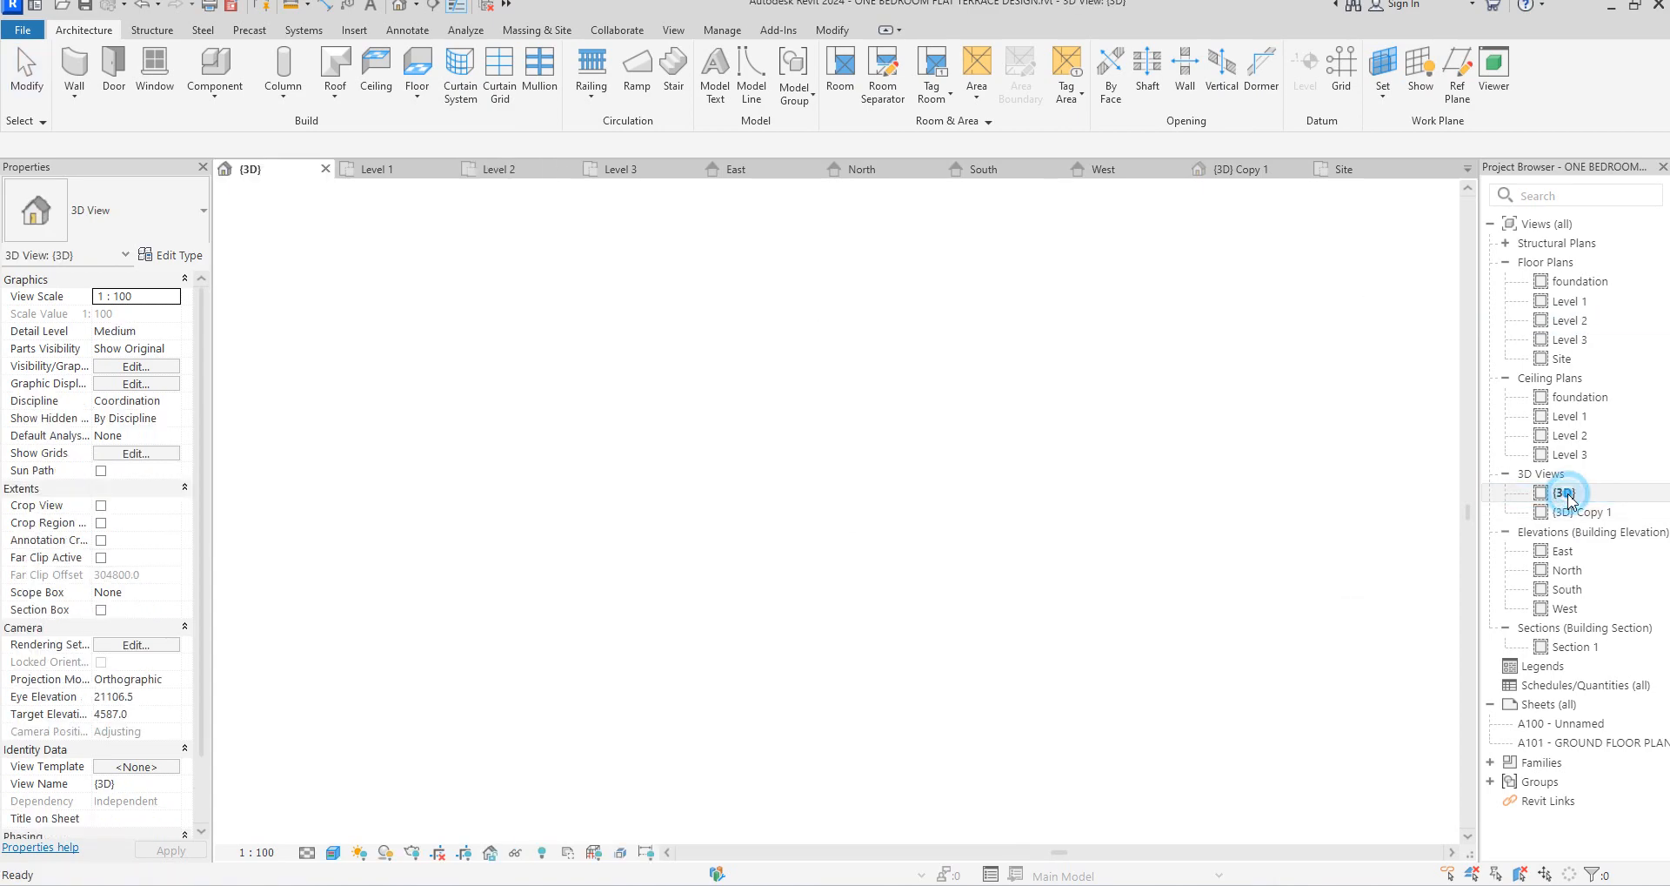
{"action": "scroll", "coordinate": [753, 518], "scroll_direction": "up", "scroll_amount": 5}
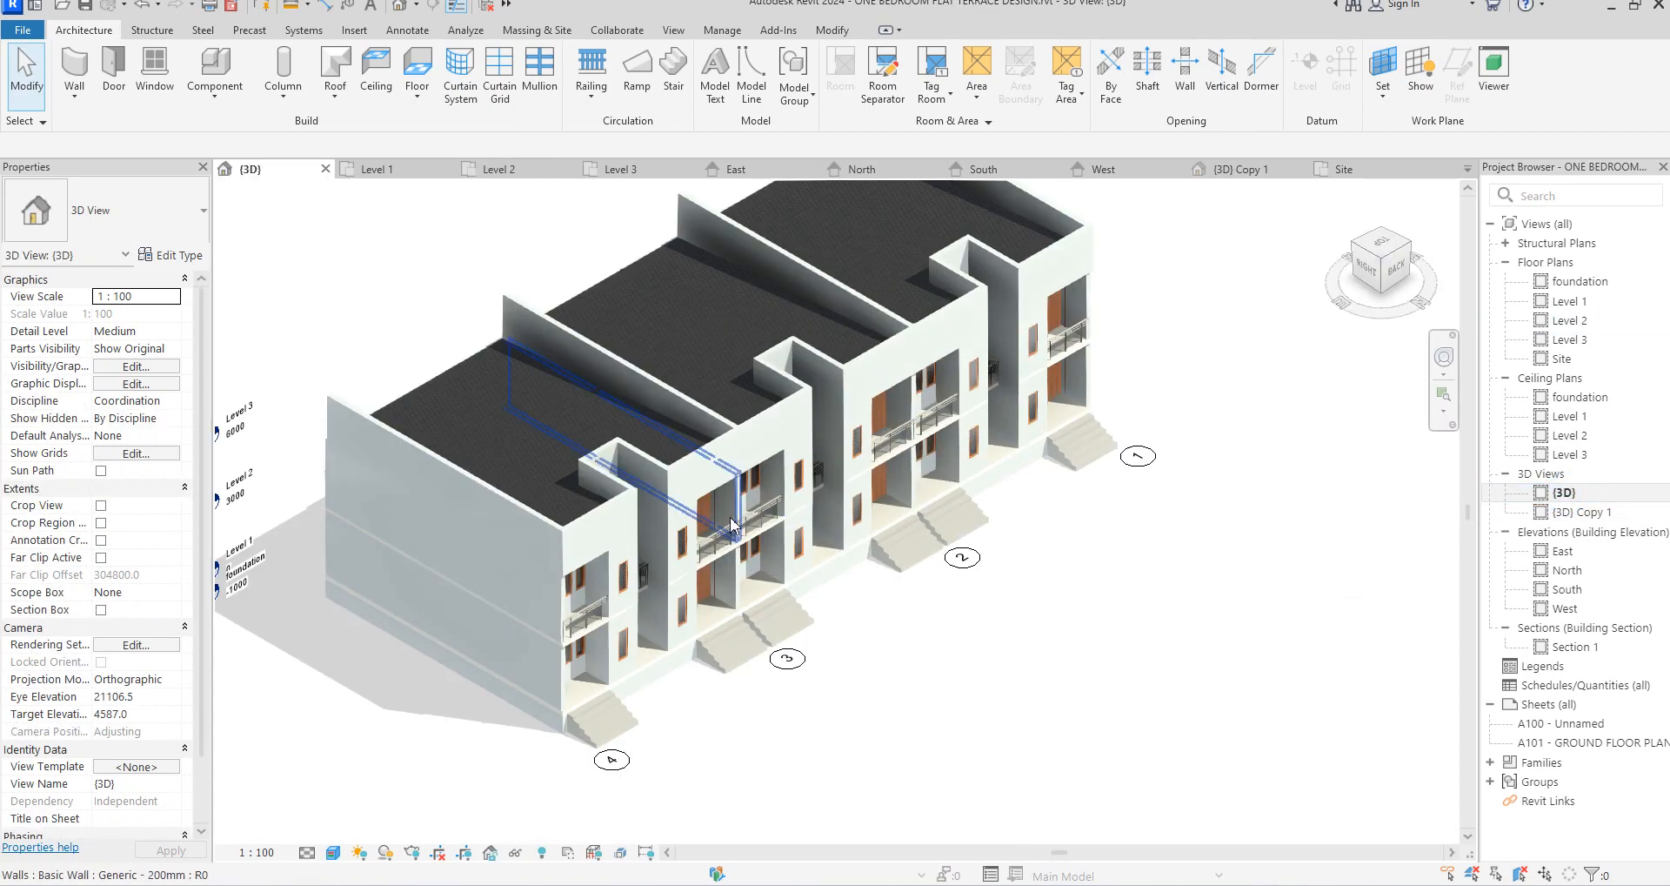
{"action": "scroll", "coordinate": [754, 518], "scroll_direction": "up", "scroll_amount": 3}
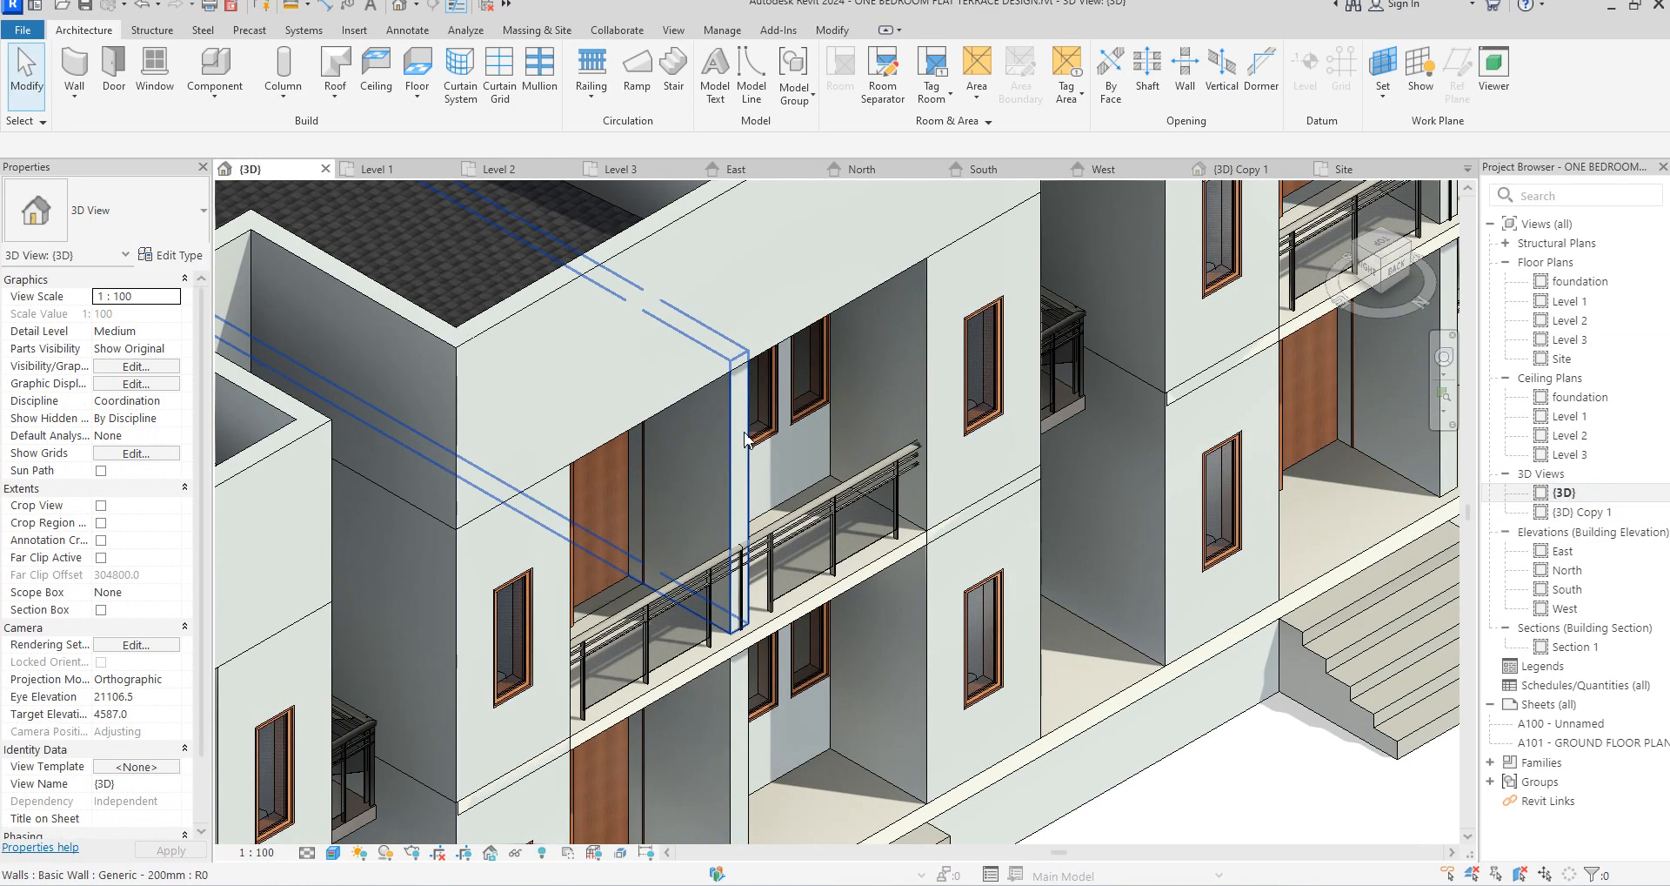
{"action": "left_click", "coordinate": [735, 366]}
{"action": "scroll", "coordinate": [733, 420], "scroll_direction": "down", "scroll_amount": 3}
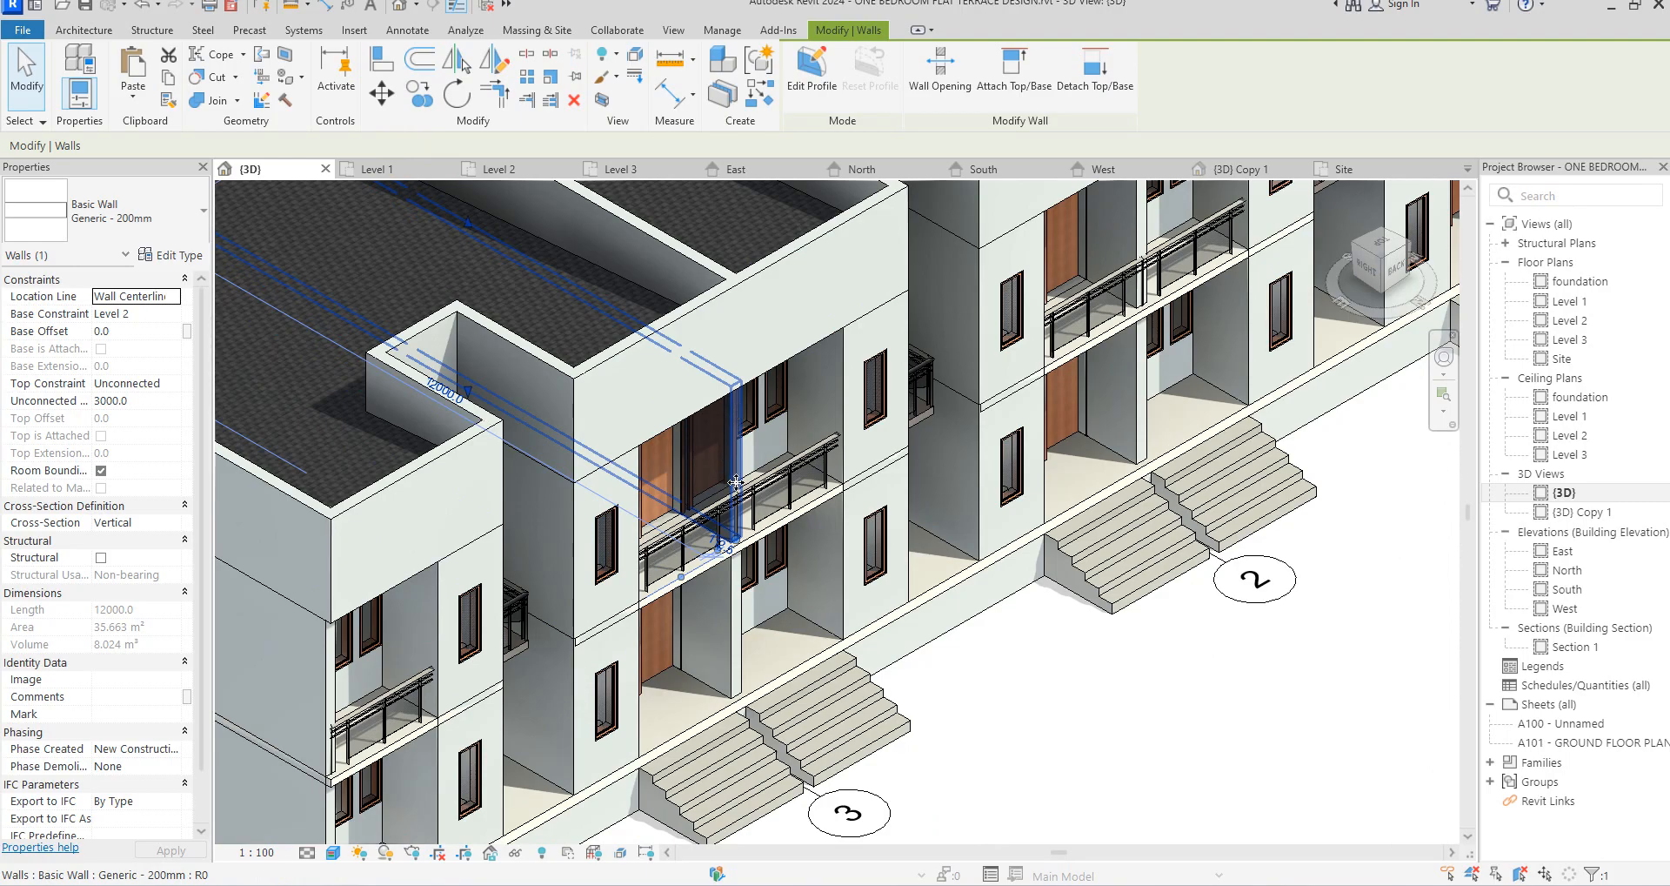
{"action": "scroll", "coordinate": [796, 670], "scroll_direction": "up", "scroll_amount": 2}
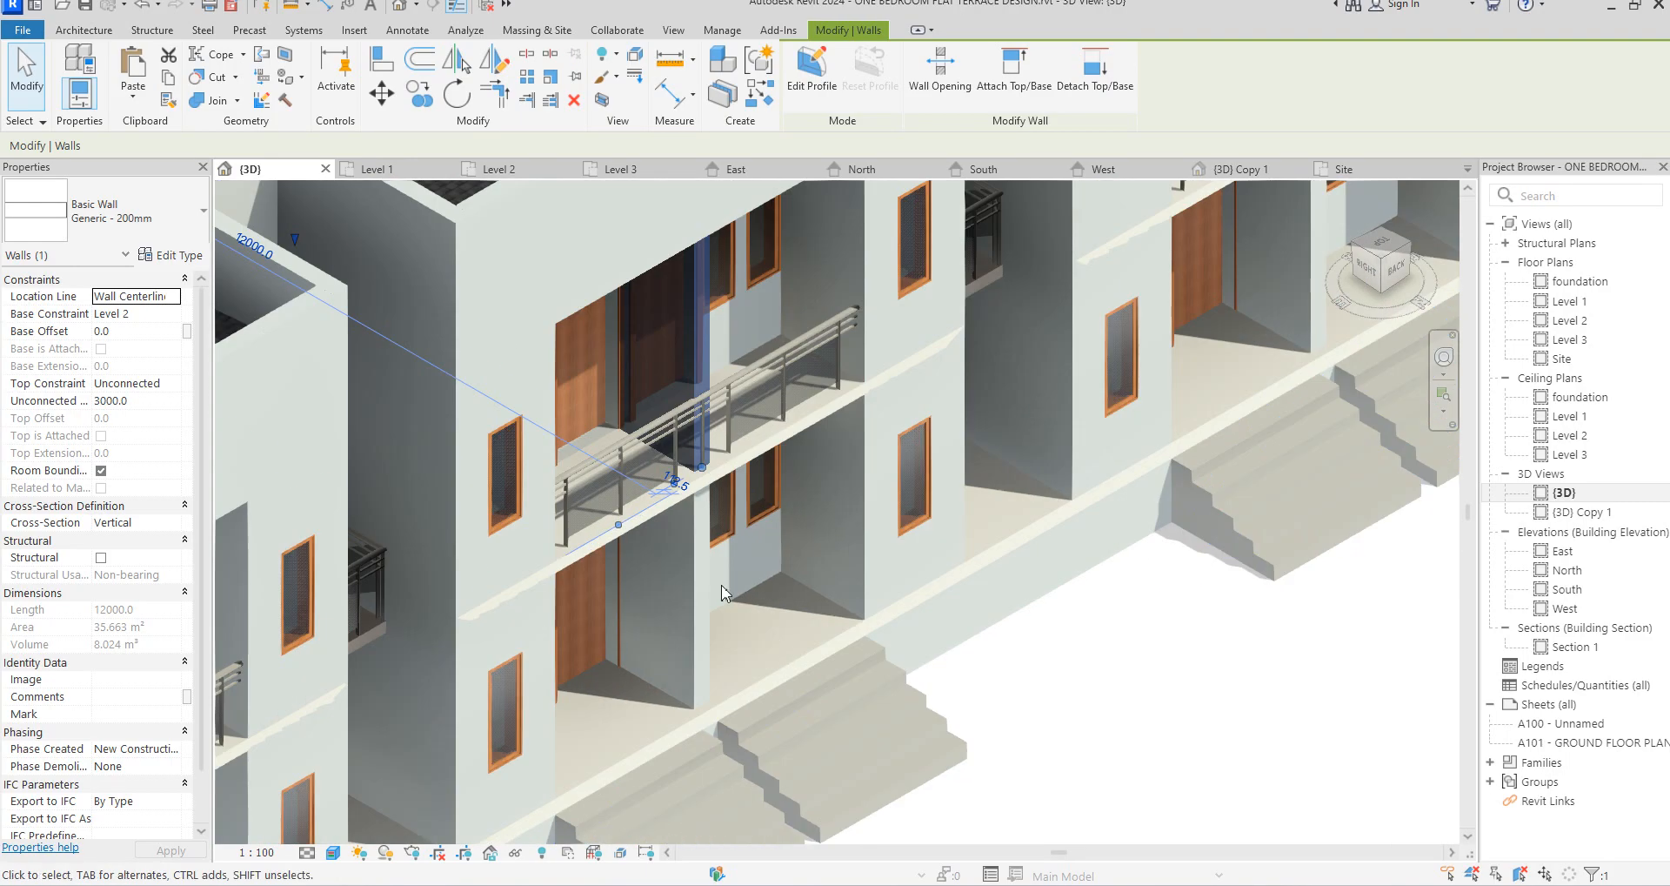
{"action": "scroll", "coordinate": [942, 408], "scroll_direction": "down", "scroll_amount": 2}
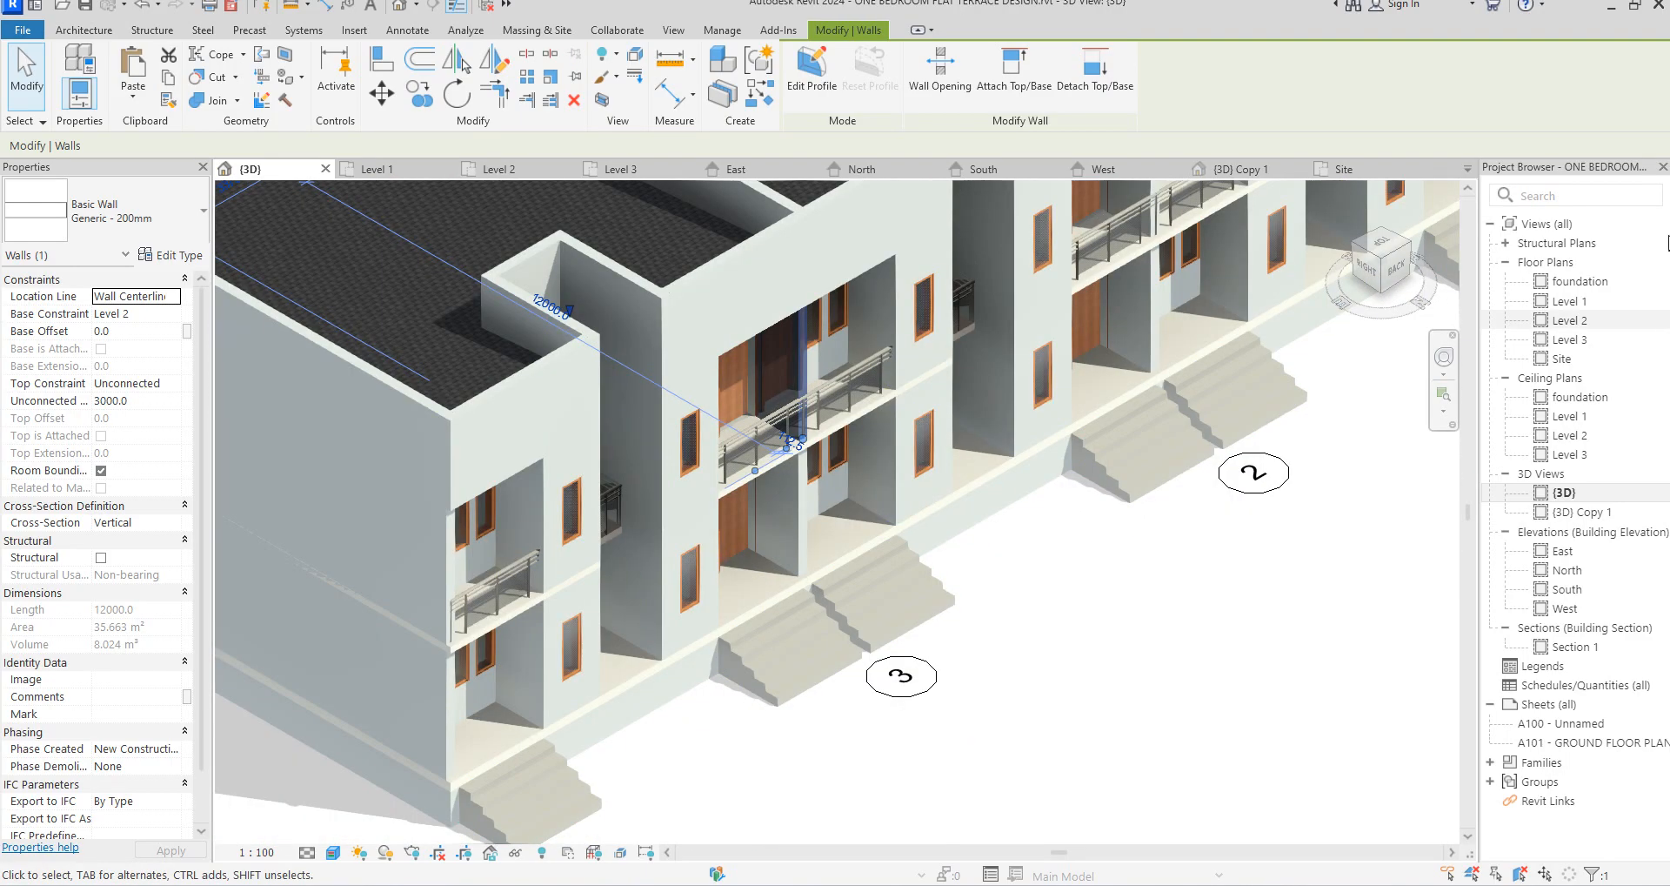
Open the Level 3 floor plan and set its underlay base level to None
{"action": "left_click", "coordinate": [1581, 311]}
{"action": "double_click", "coordinate": [1579, 303]}
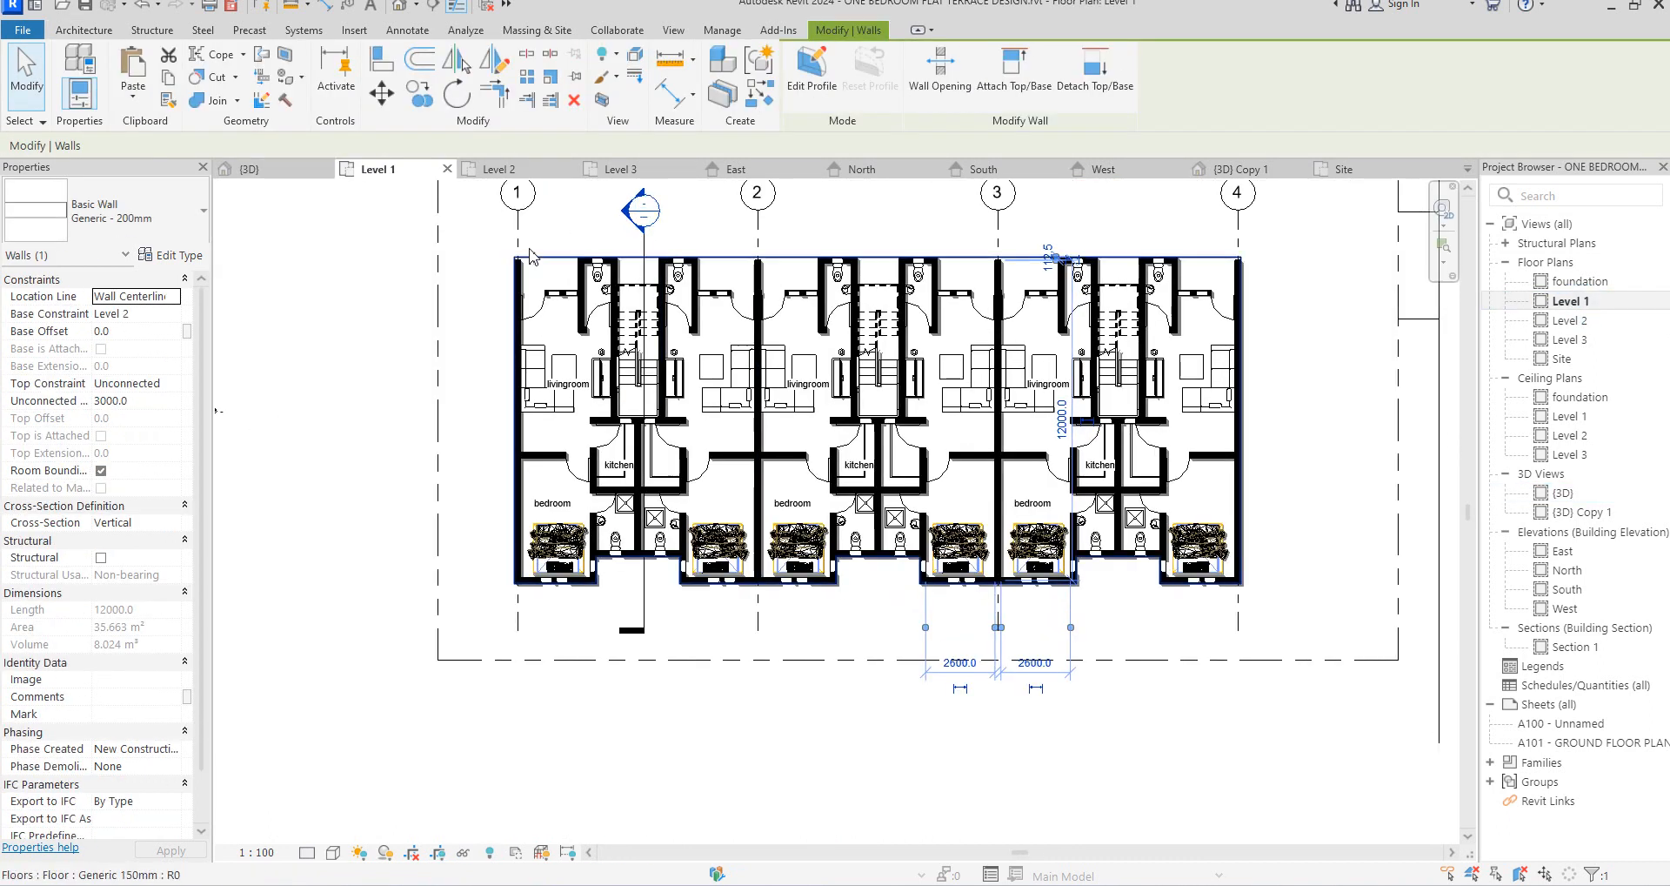
{"action": "left_click", "coordinate": [563, 225]}
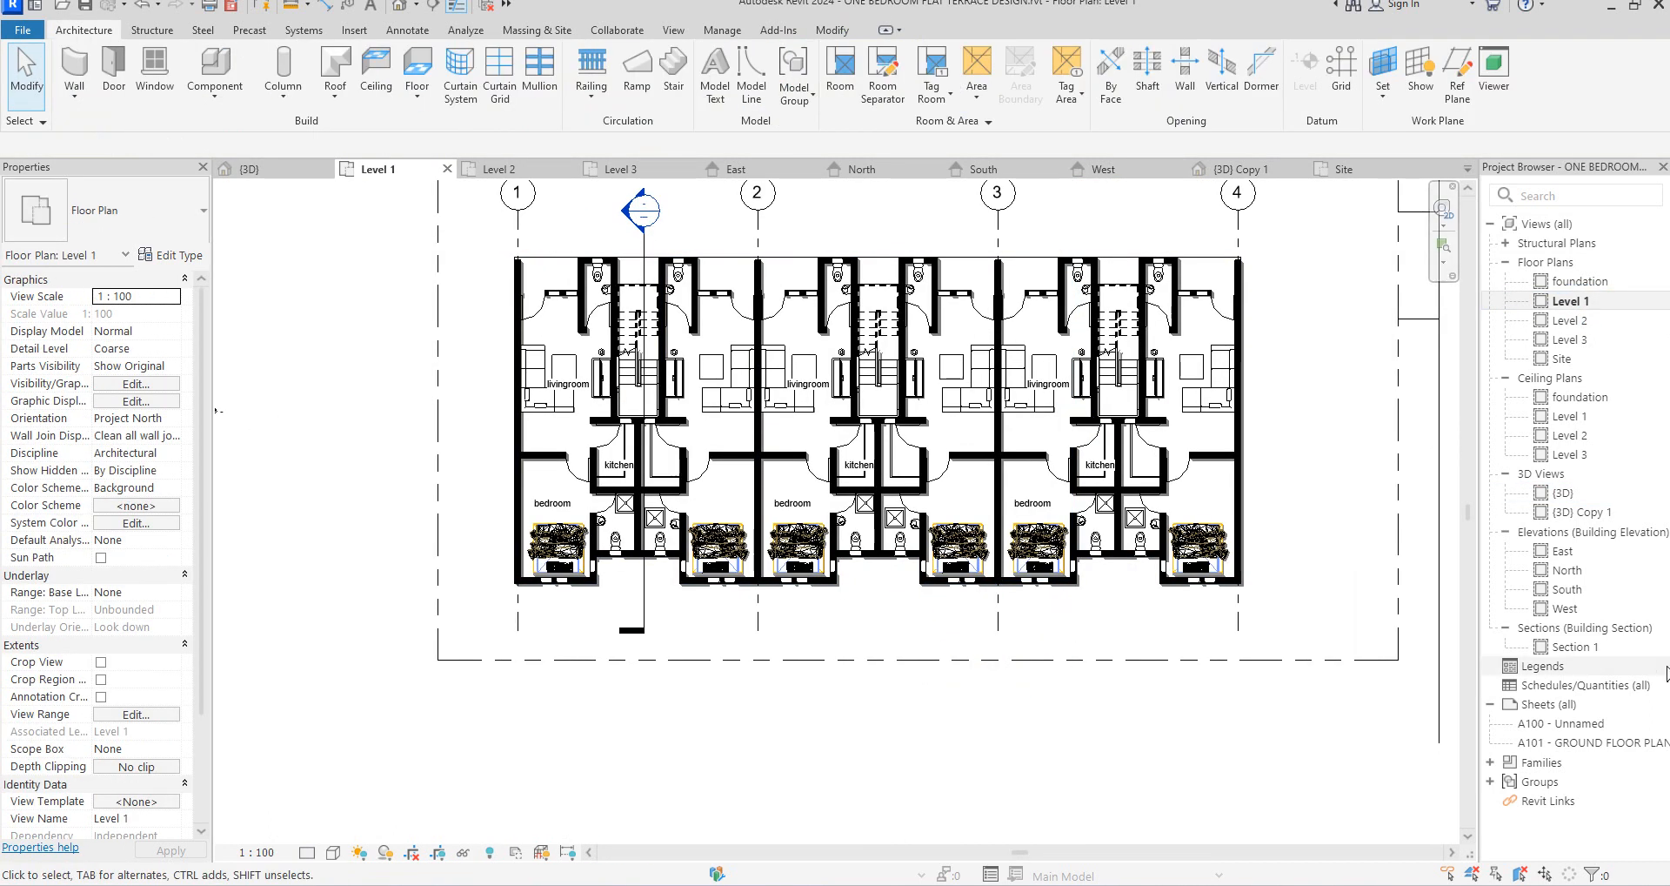
{"action": "double_click", "coordinate": [1566, 339]}
{"action": "scroll", "coordinate": [847, 397], "scroll_direction": "down", "scroll_amount": 2}
{"action": "left_click", "coordinate": [836, 323]}
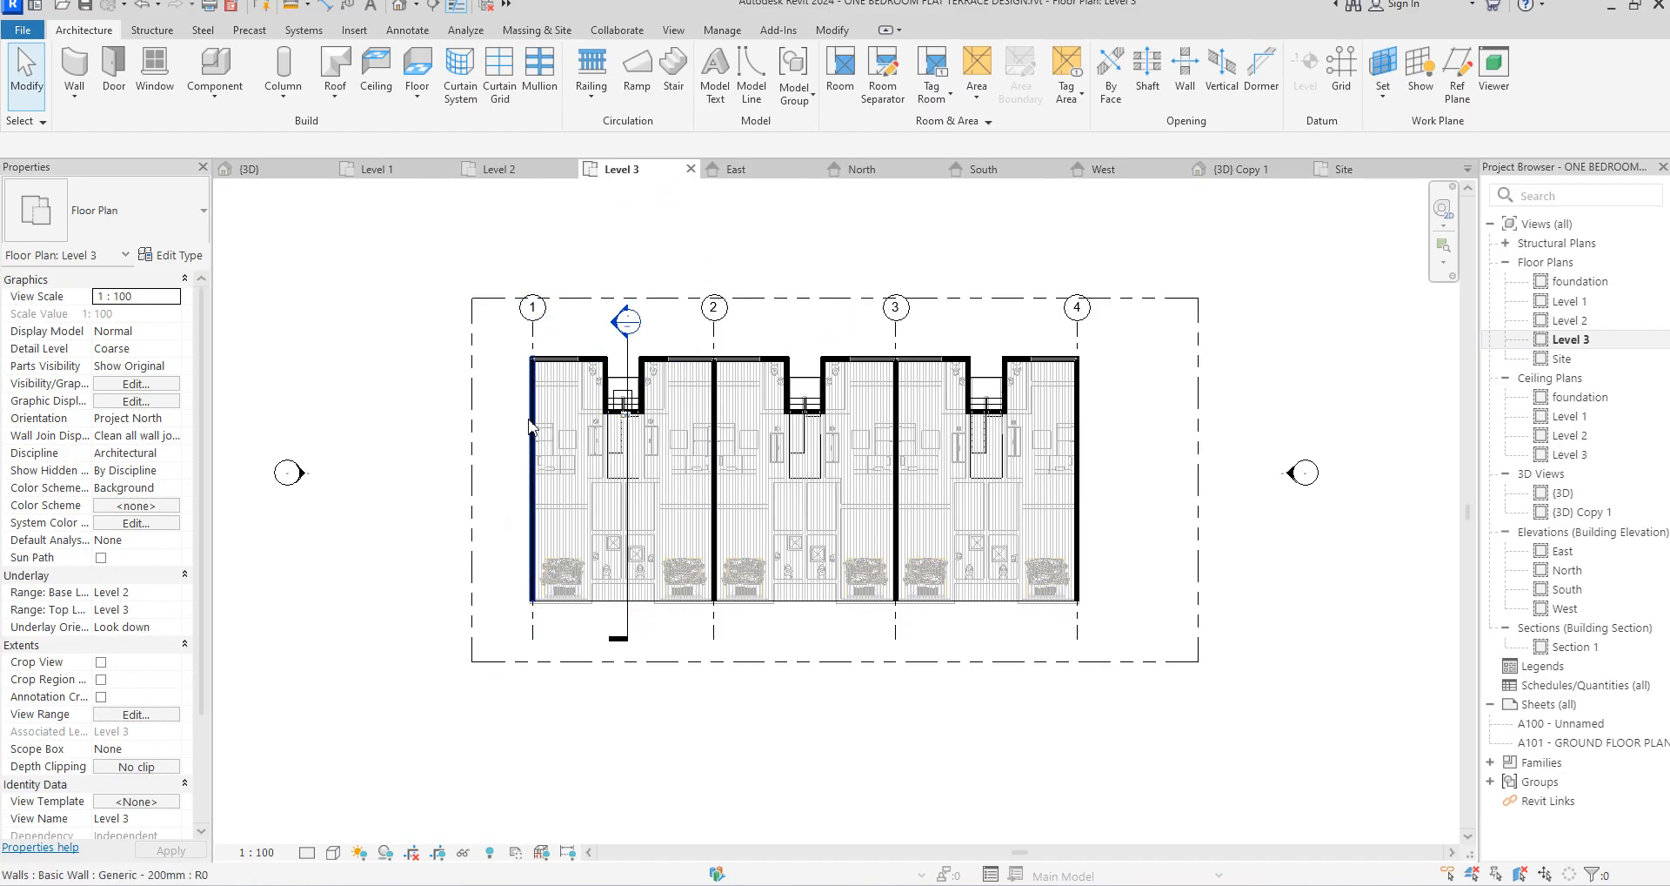
{"action": "left_click", "coordinate": [175, 593]}
{"action": "left_click", "coordinate": [128, 610]}
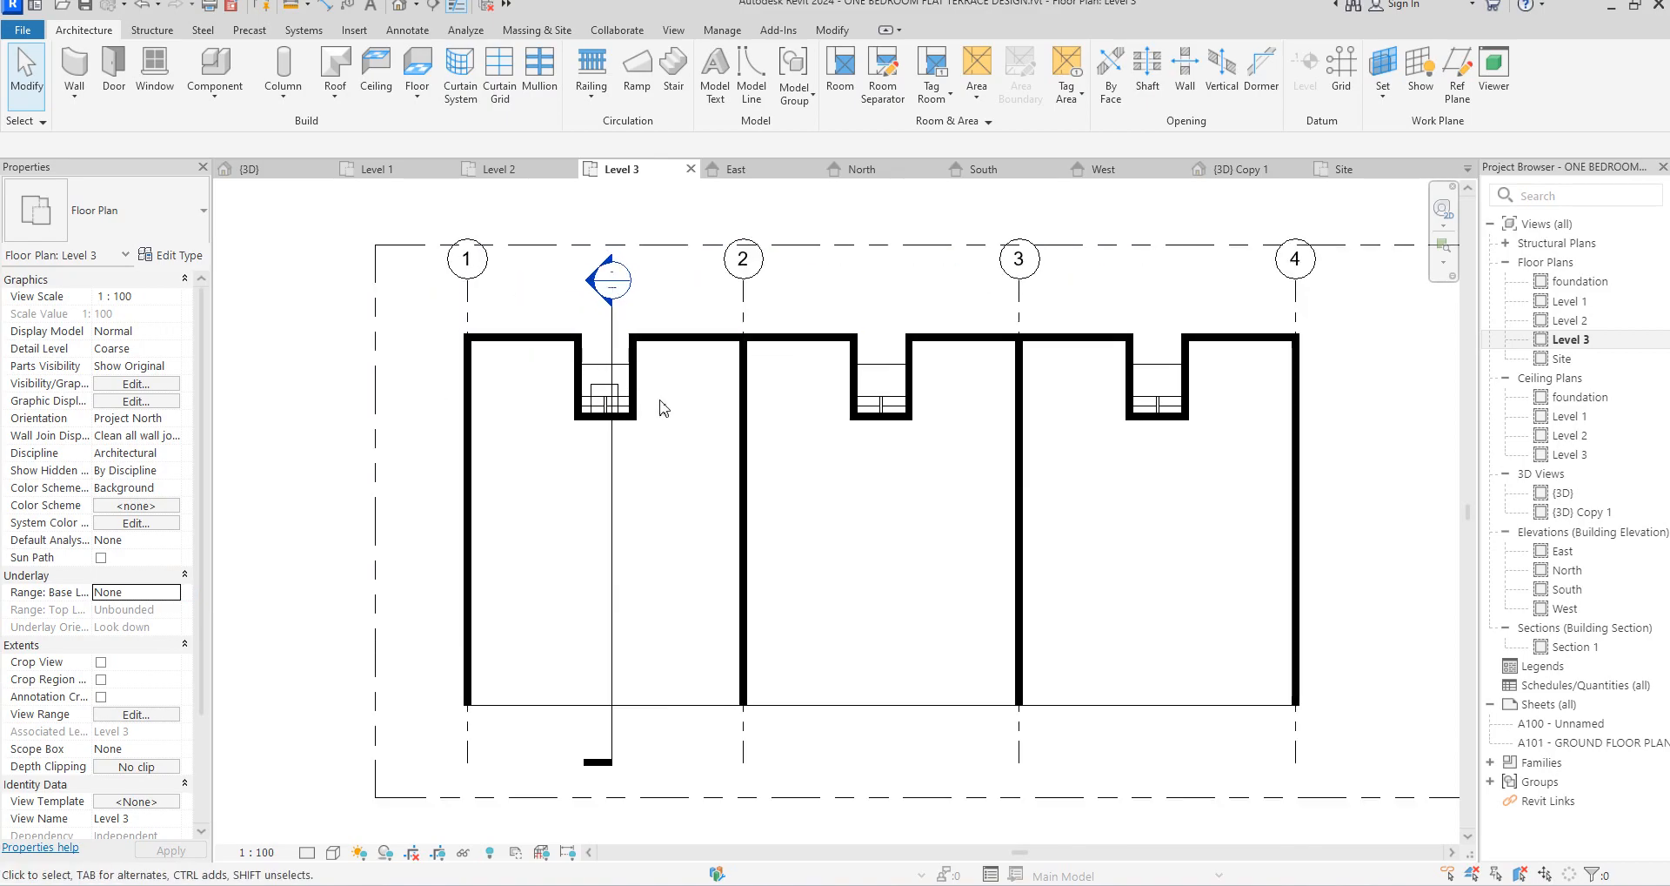
Create an in-place model component in the Casework category on Level 3 and name it cop
{"action": "scroll", "coordinate": [635, 386], "scroll_direction": "up", "scroll_amount": 3}
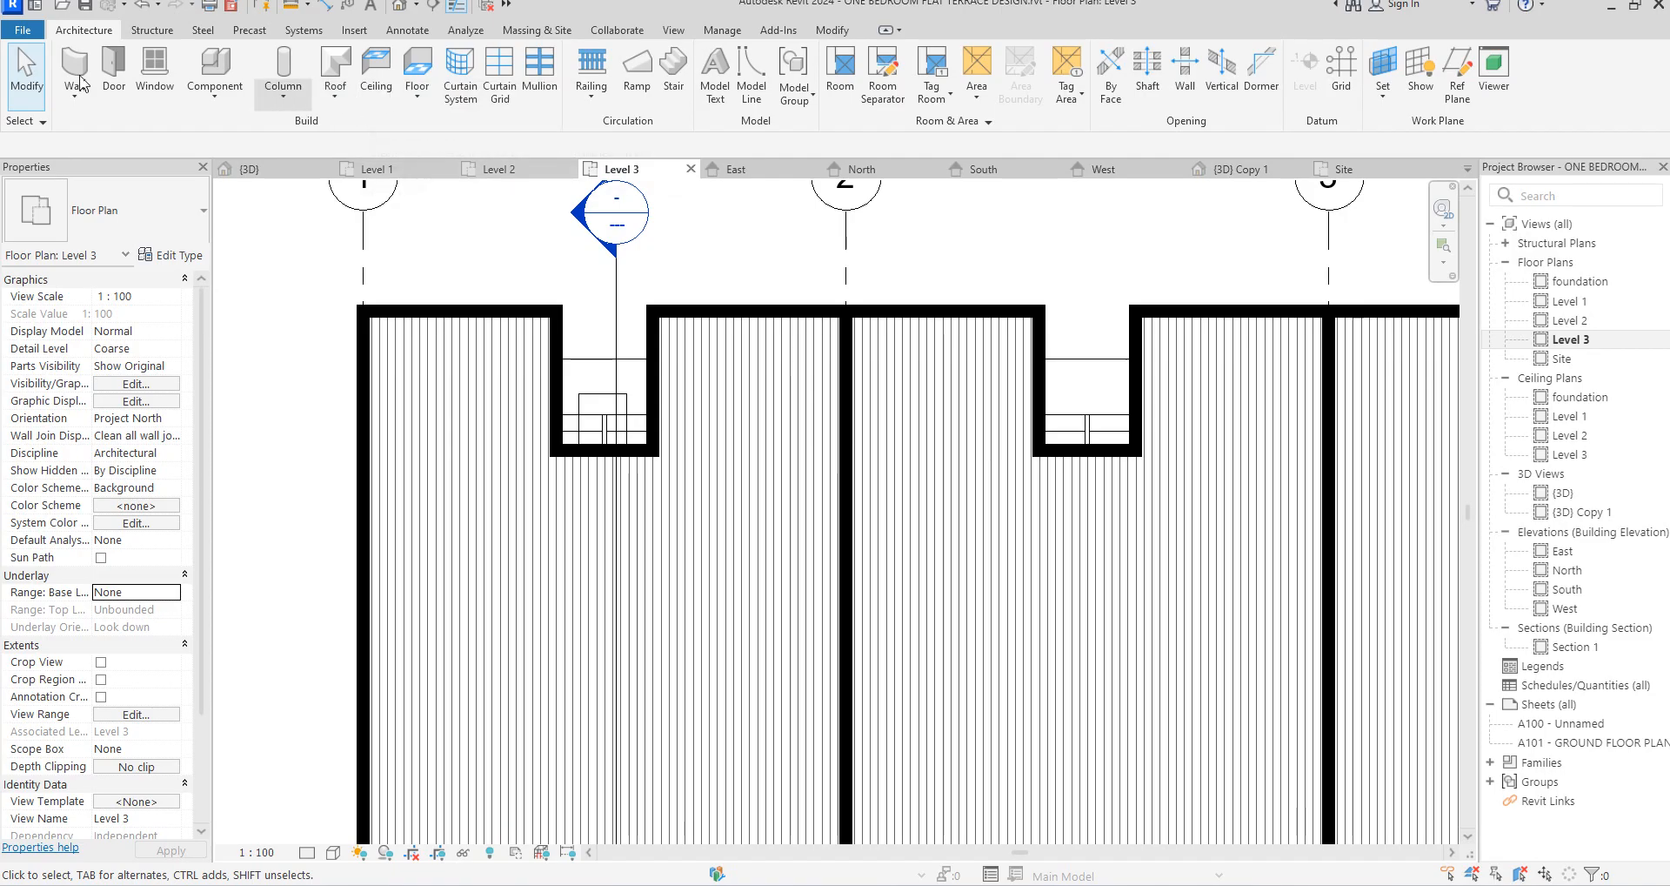
{"action": "left_click", "coordinate": [213, 95]}
{"action": "left_click", "coordinate": [246, 174]}
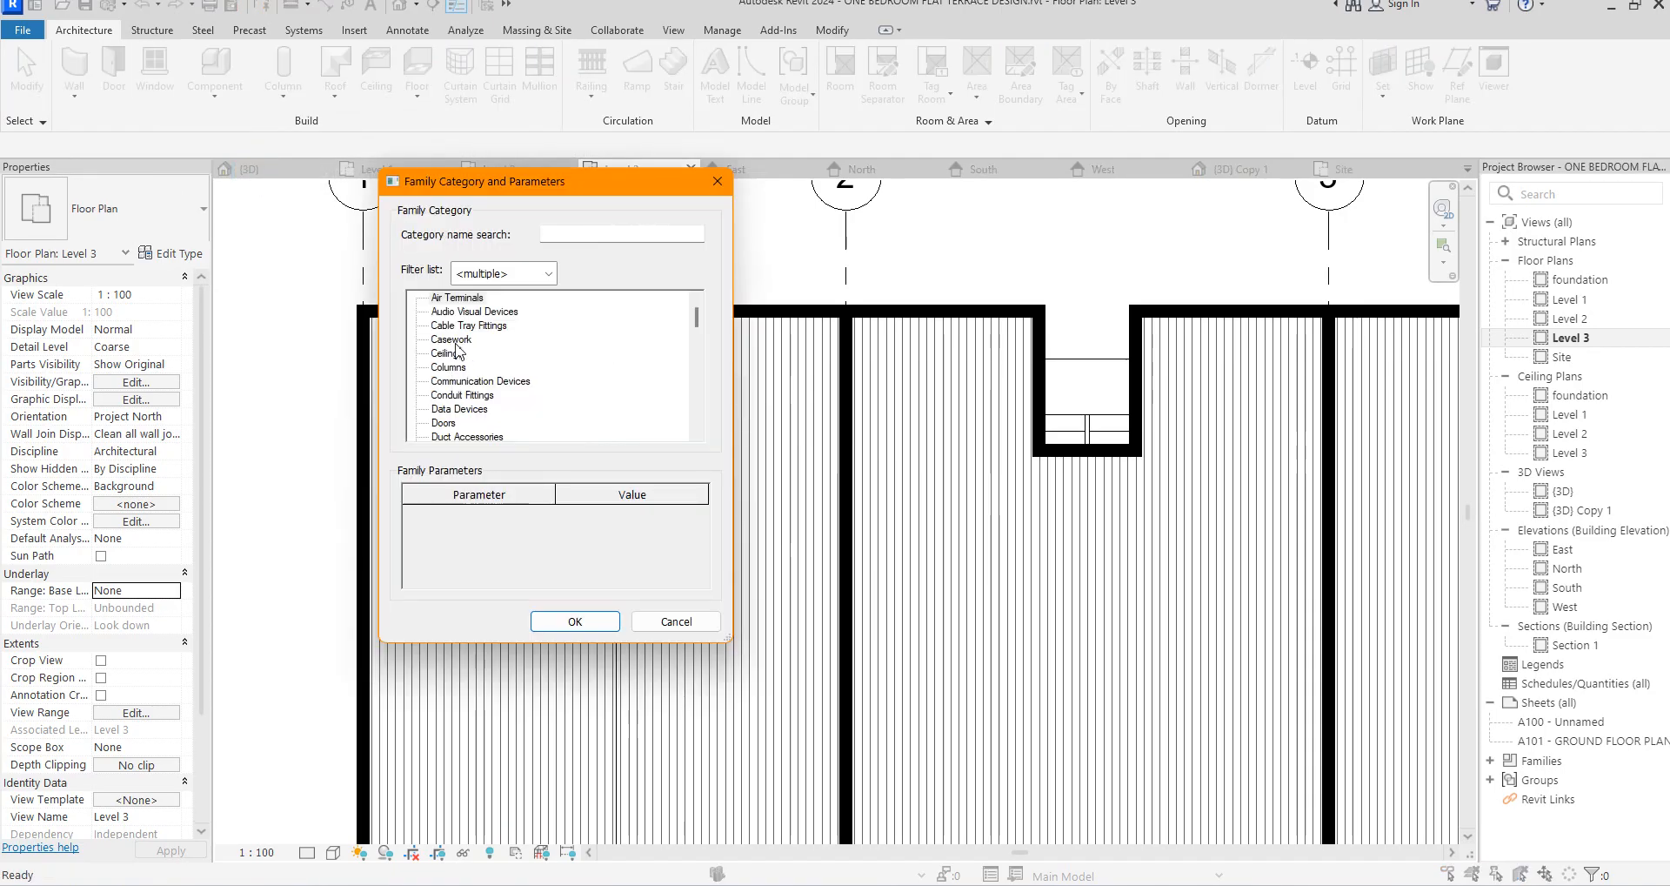
{"action": "left_click", "coordinate": [599, 621]}
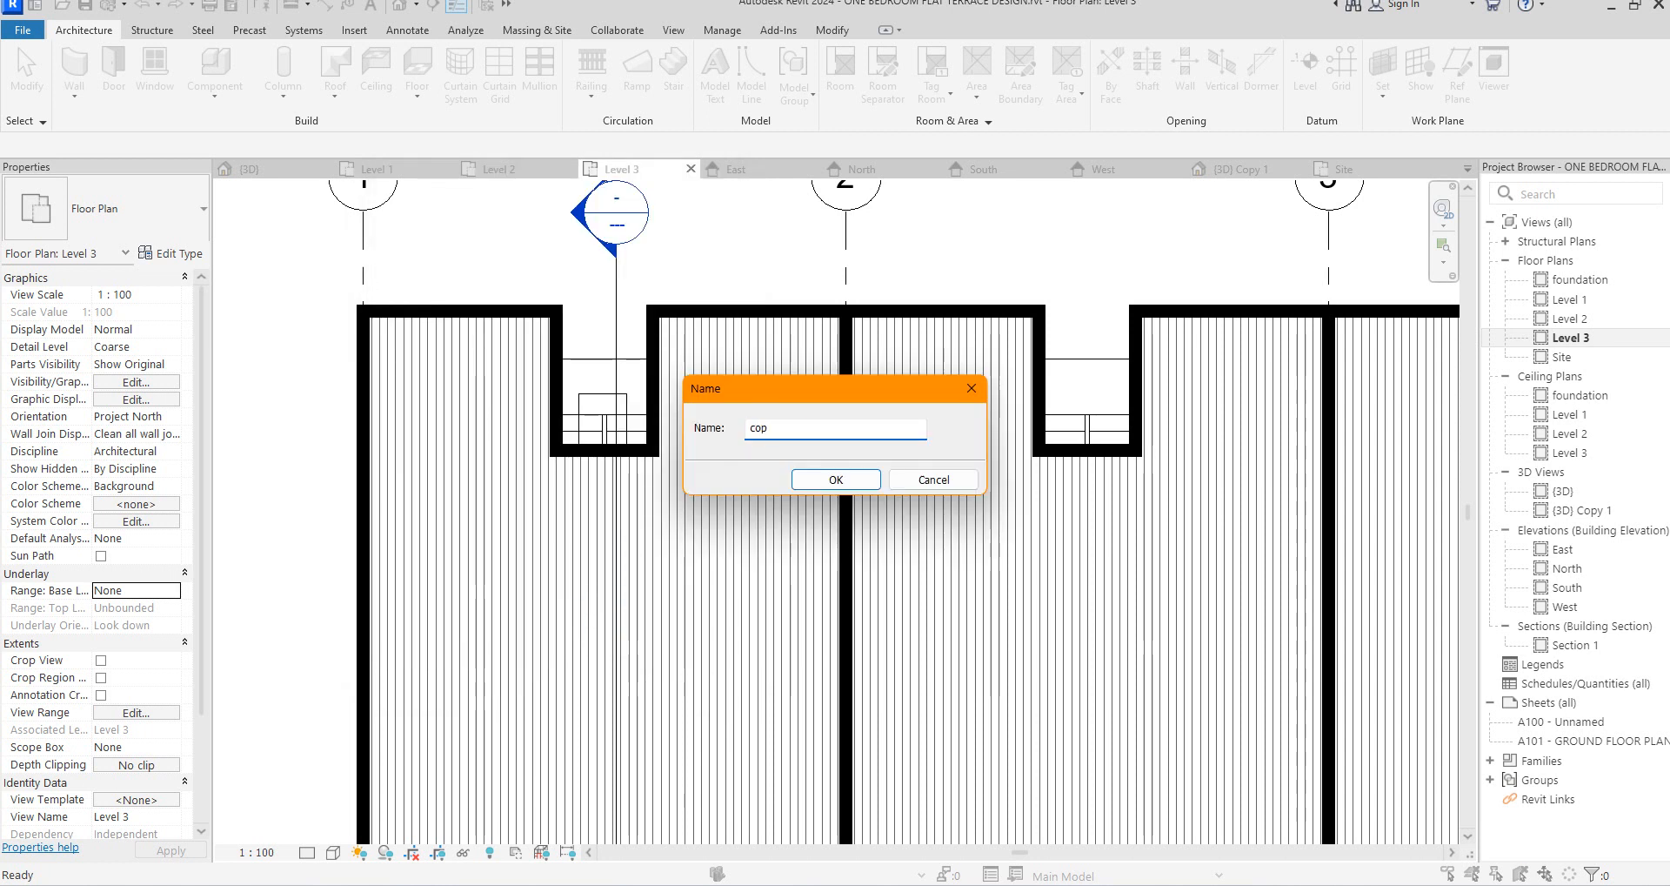
{"action": "left_click", "coordinate": [835, 480]}
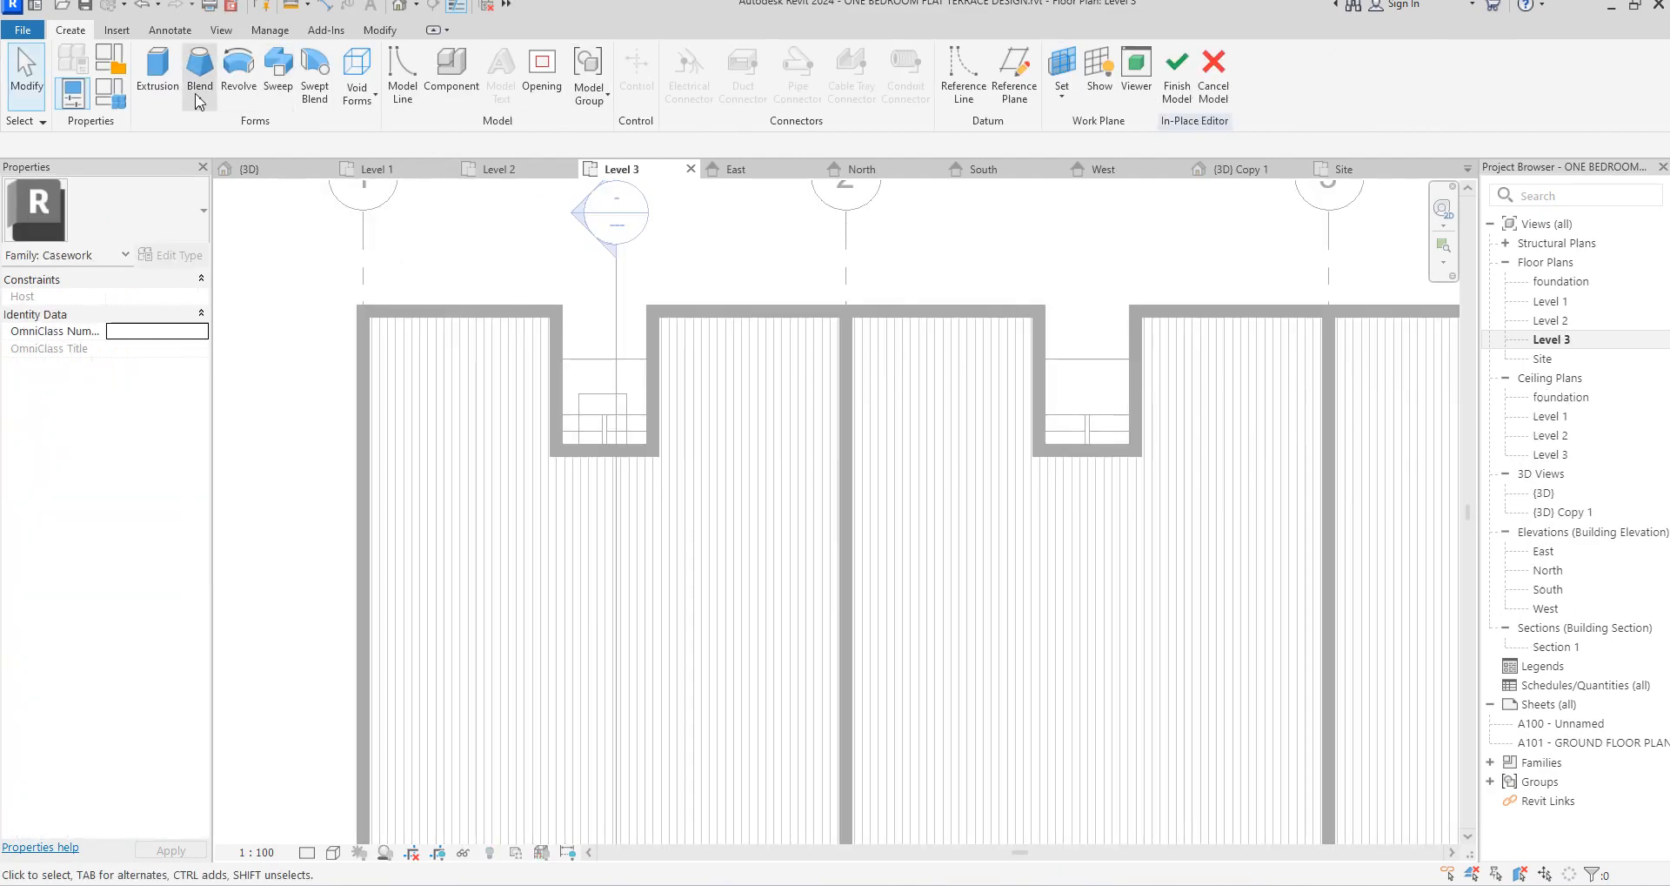
Start a sweep and sketch its first path line along the full outer face of the grid 1 wall to the front corner
{"action": "left_click", "coordinate": [278, 70]}
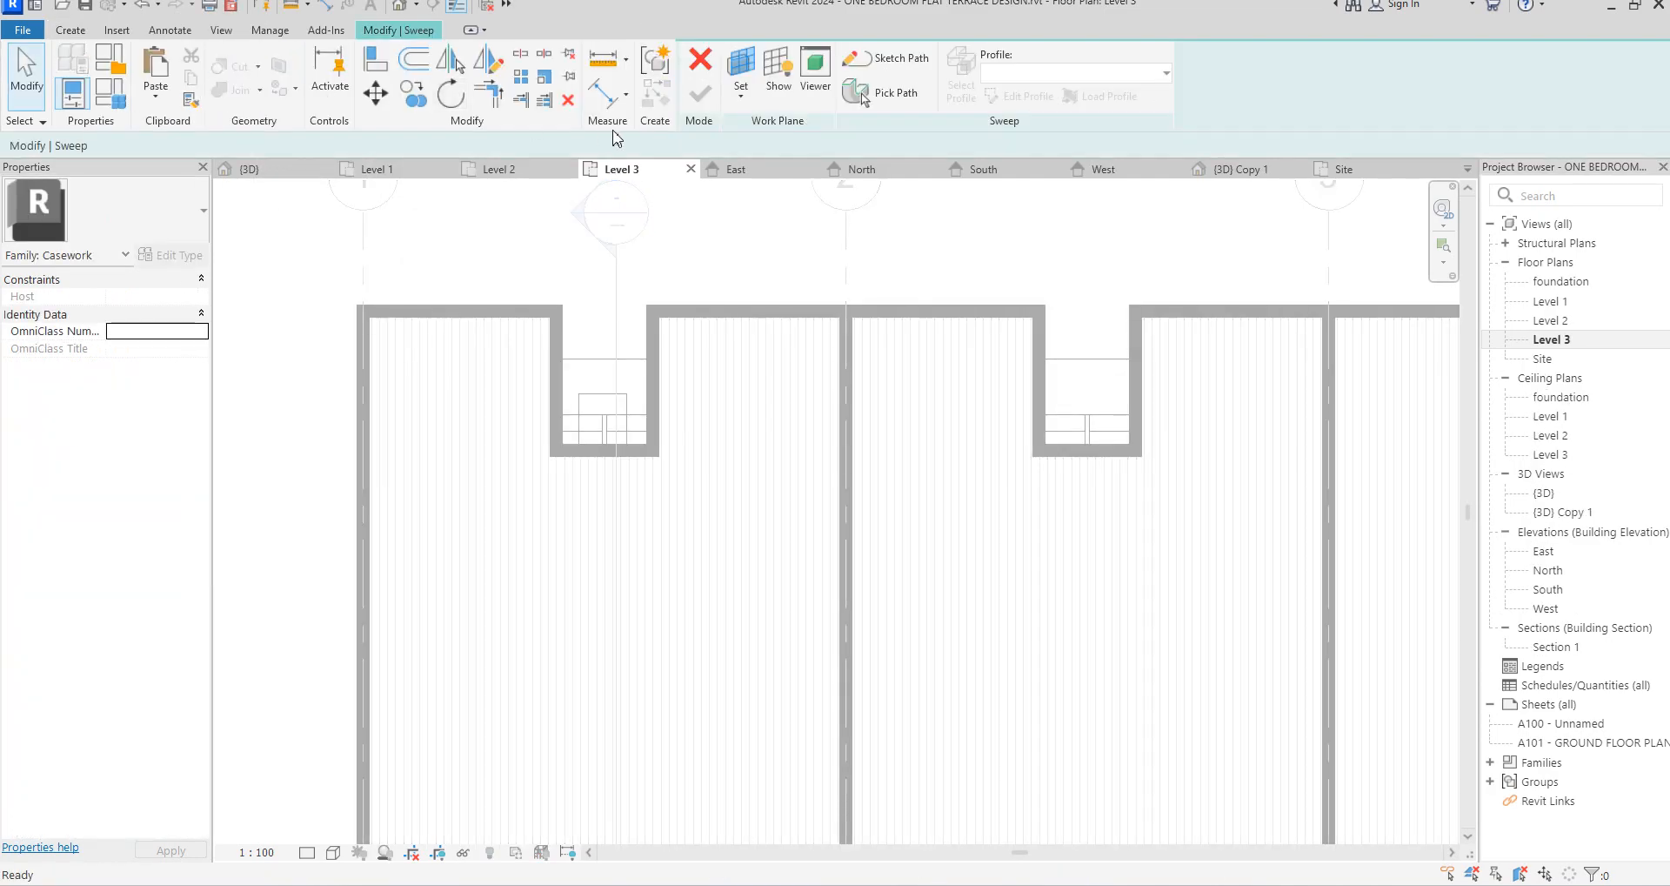
{"action": "left_click", "coordinate": [902, 68]}
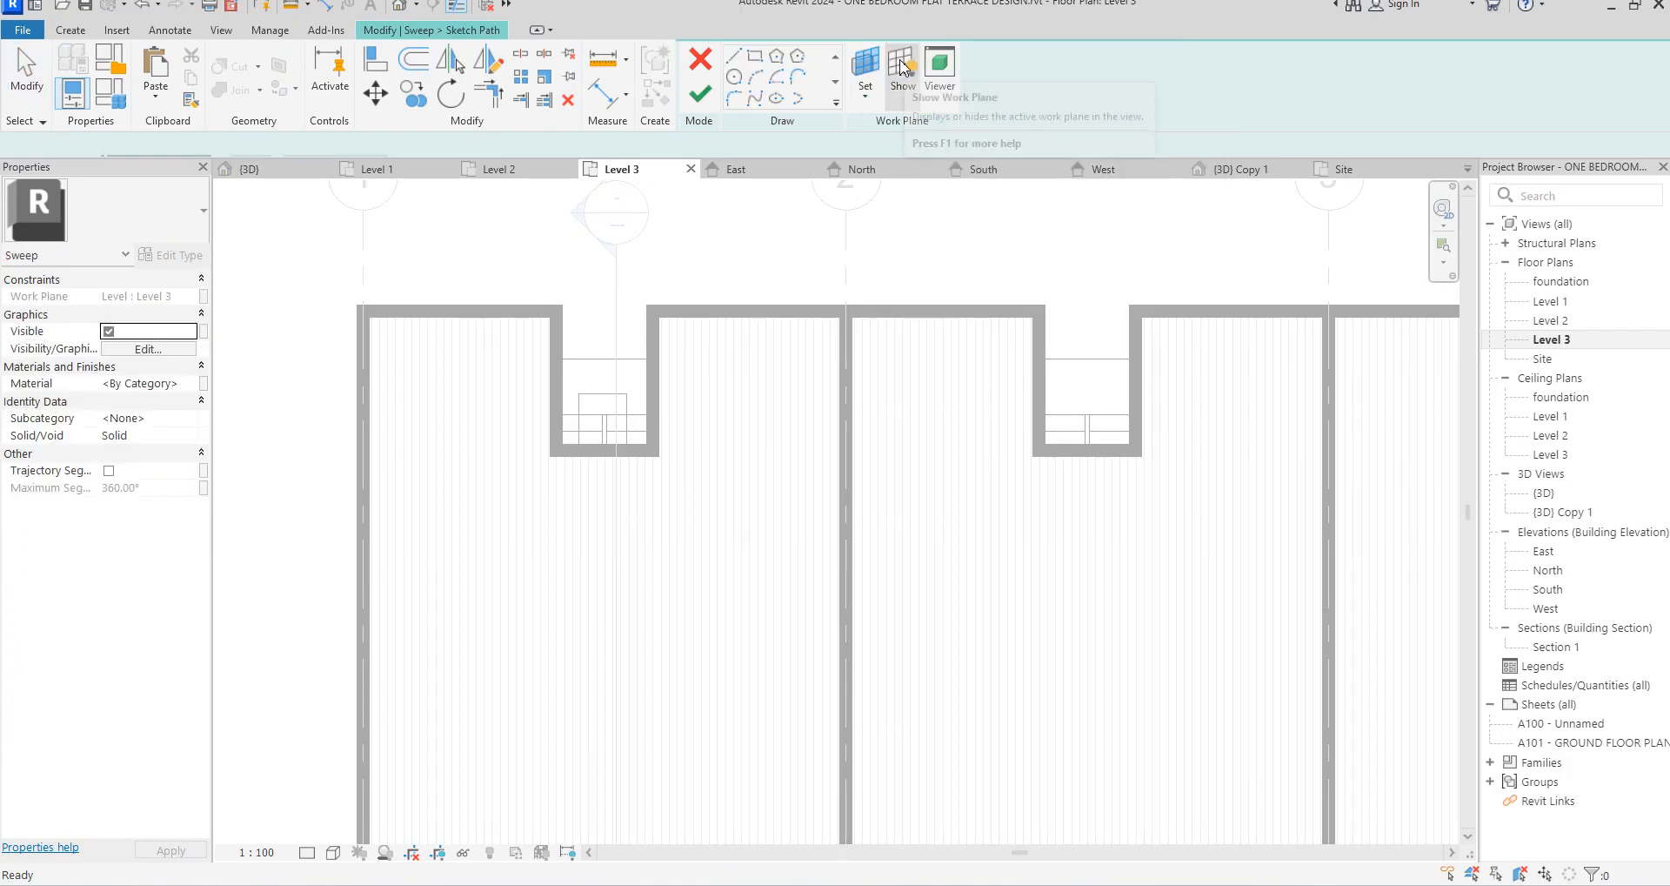
{"action": "scroll", "coordinate": [567, 275], "scroll_direction": "down", "scroll_amount": 3}
{"action": "scroll", "coordinate": [481, 611], "scroll_direction": "up", "scroll_amount": 6}
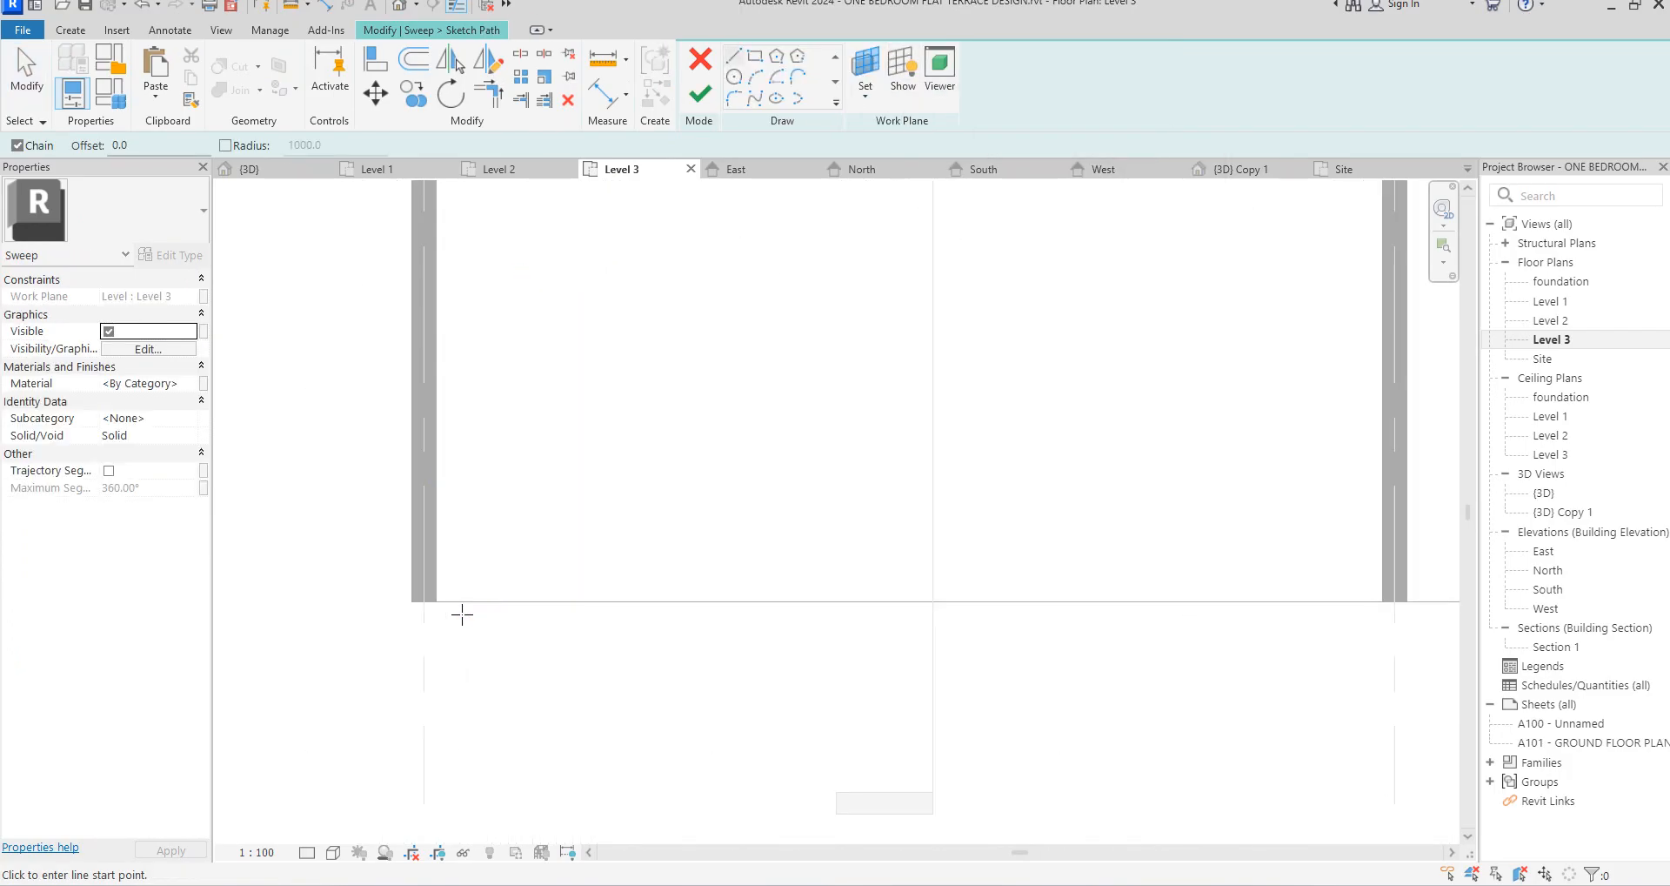
{"action": "left_click", "coordinate": [429, 602]}
{"action": "scroll", "coordinate": [435, 661], "scroll_direction": "down", "scroll_amount": 3}
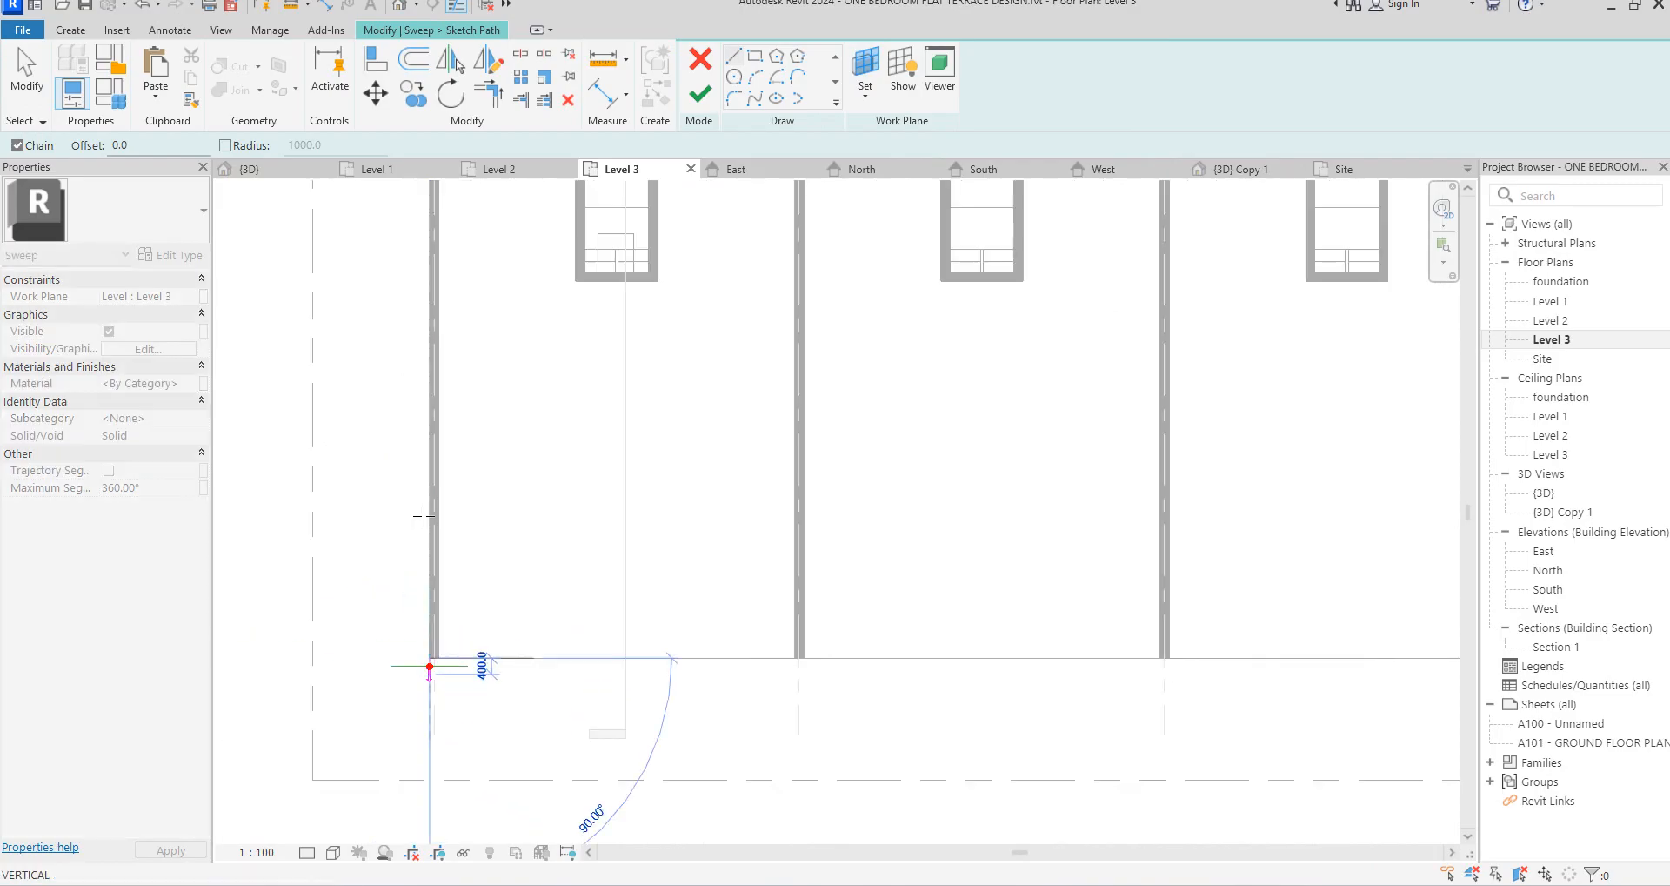
{"action": "scroll", "coordinate": [426, 522], "scroll_direction": "down", "scroll_amount": 2}
{"action": "scroll", "coordinate": [422, 387], "scroll_direction": "up", "scroll_amount": 5}
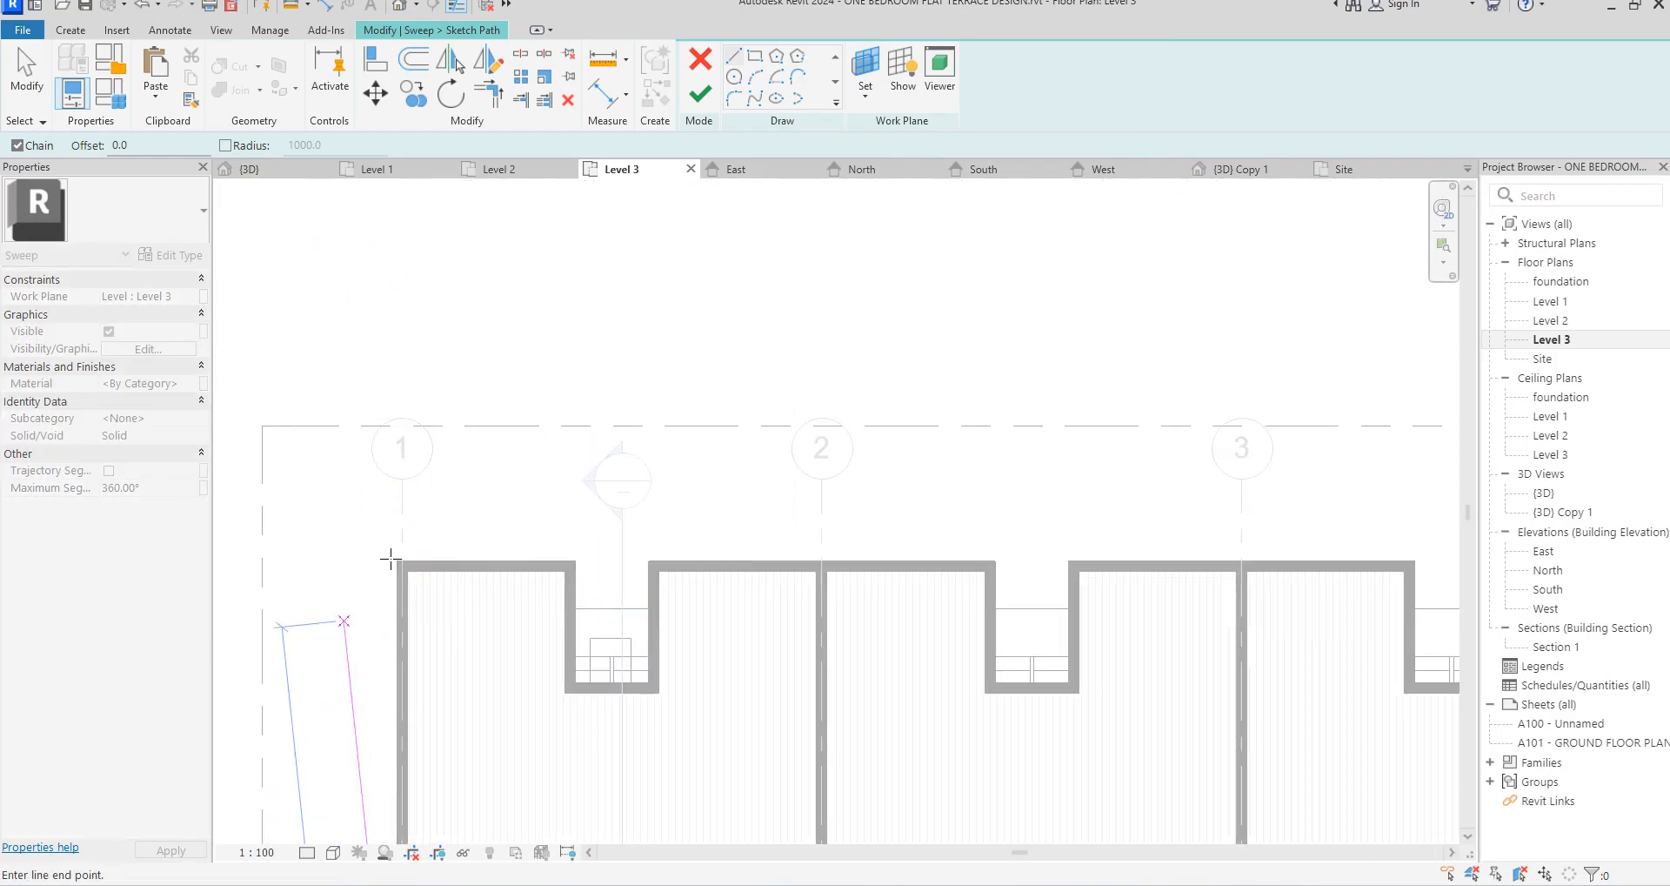
{"action": "left_click", "coordinate": [381, 525]}
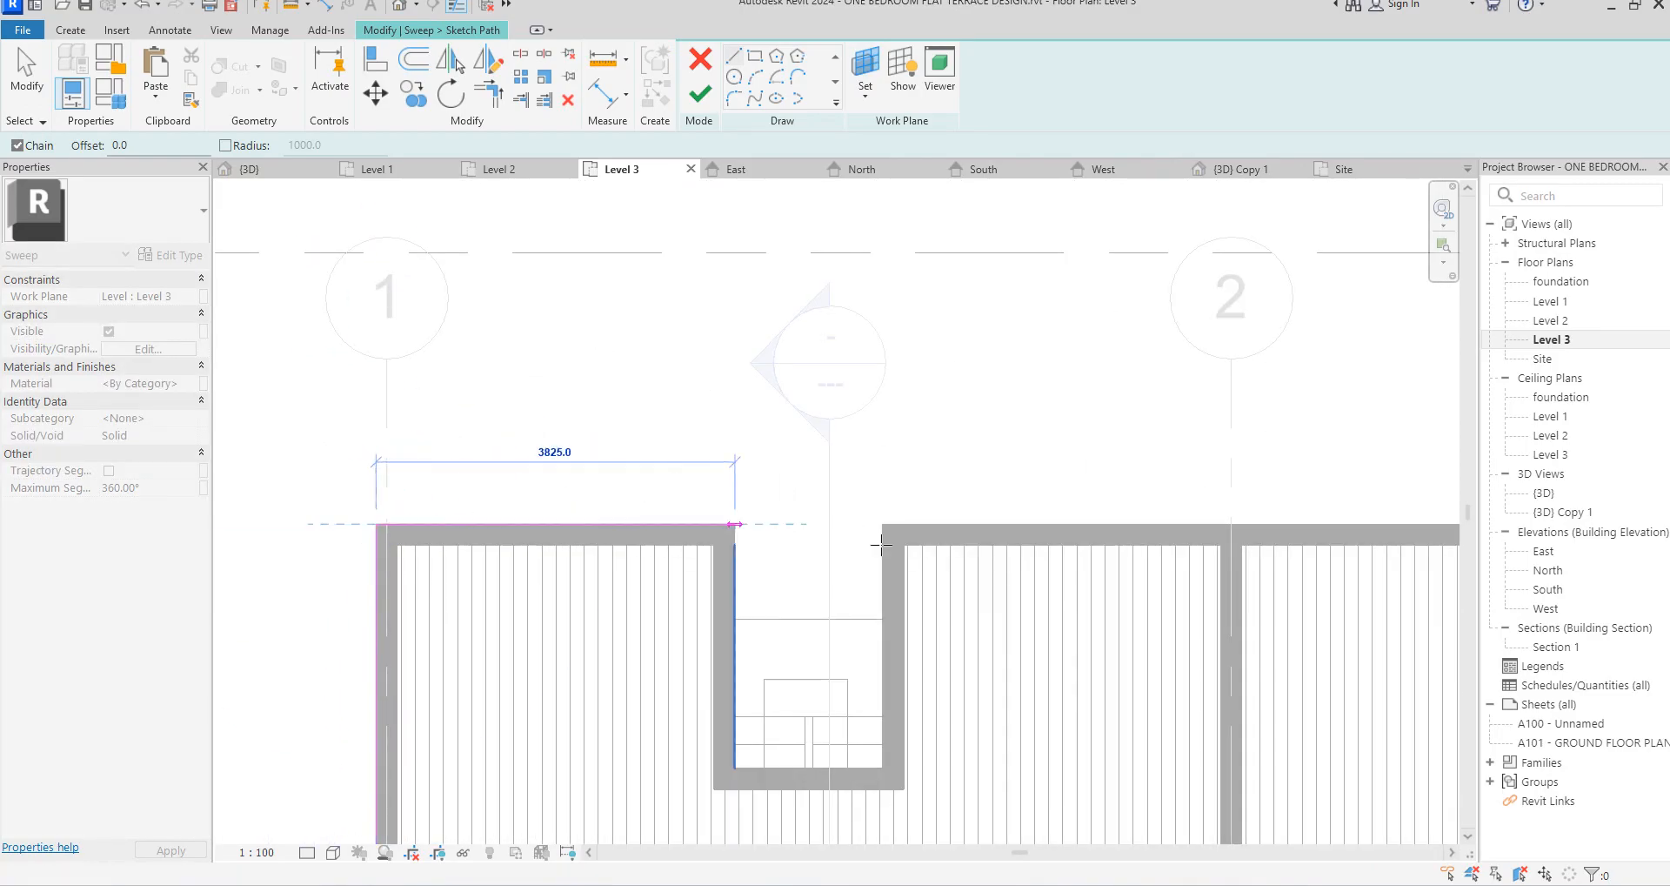
Continue the sweep path 3825 mm along the front wall, around the inside of the first stairwell recess, and on to grid 2
{"action": "left_click", "coordinate": [734, 525]}
{"action": "left_click", "coordinate": [734, 767]}
{"action": "left_click", "coordinate": [885, 767]}
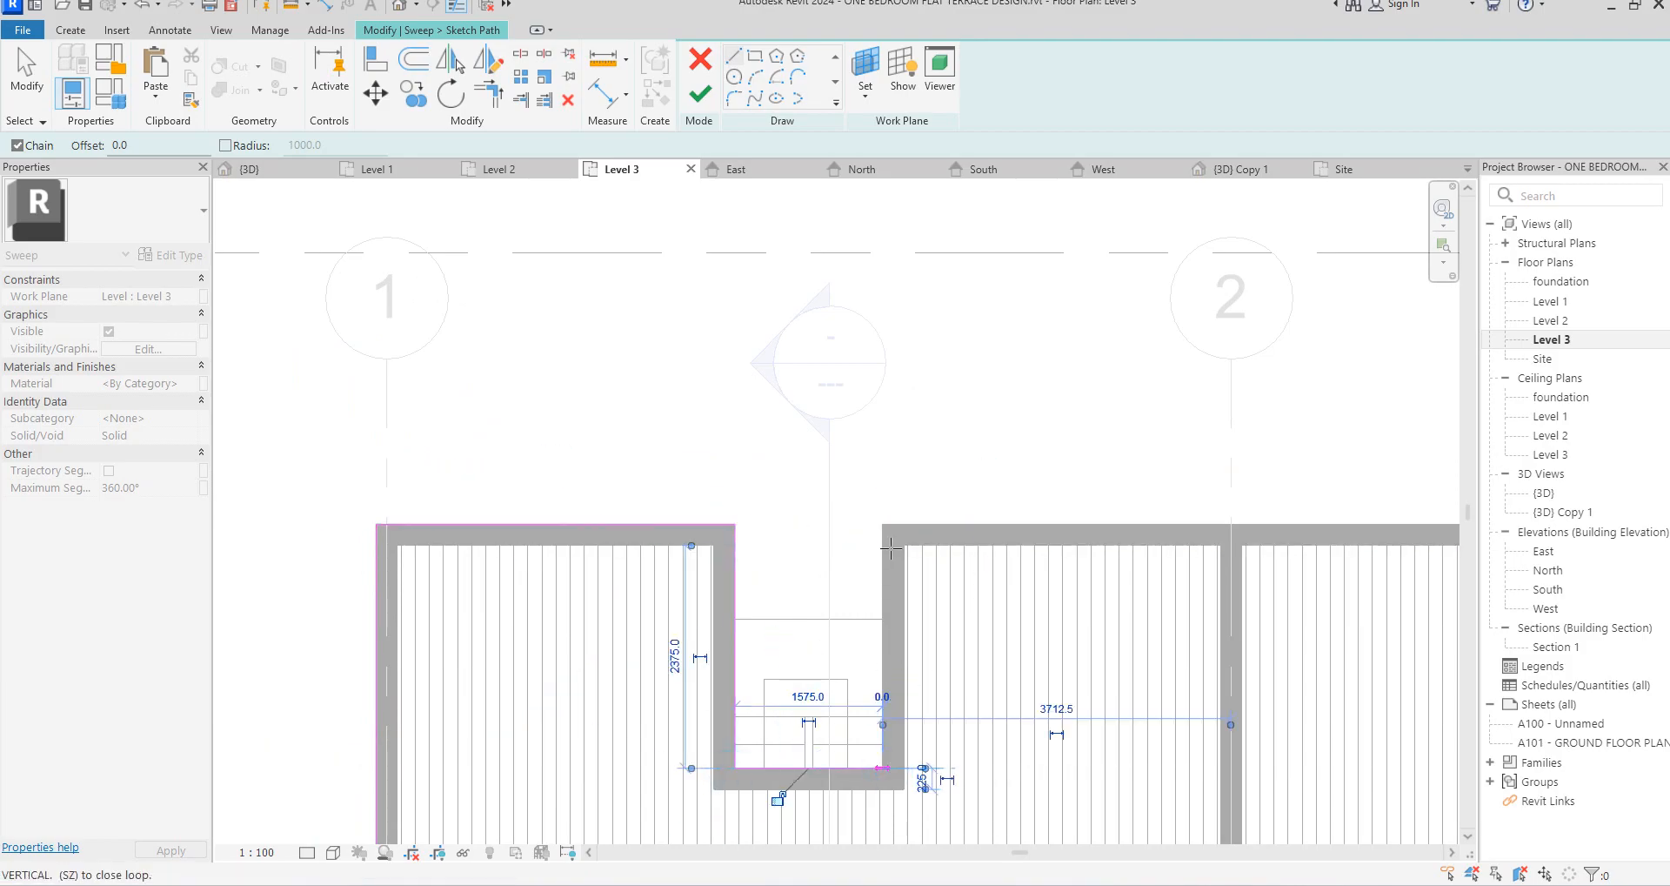
{"action": "left_click", "coordinate": [884, 520]}
{"action": "scroll", "coordinate": [884, 520], "scroll_direction": "down", "scroll_amount": 3}
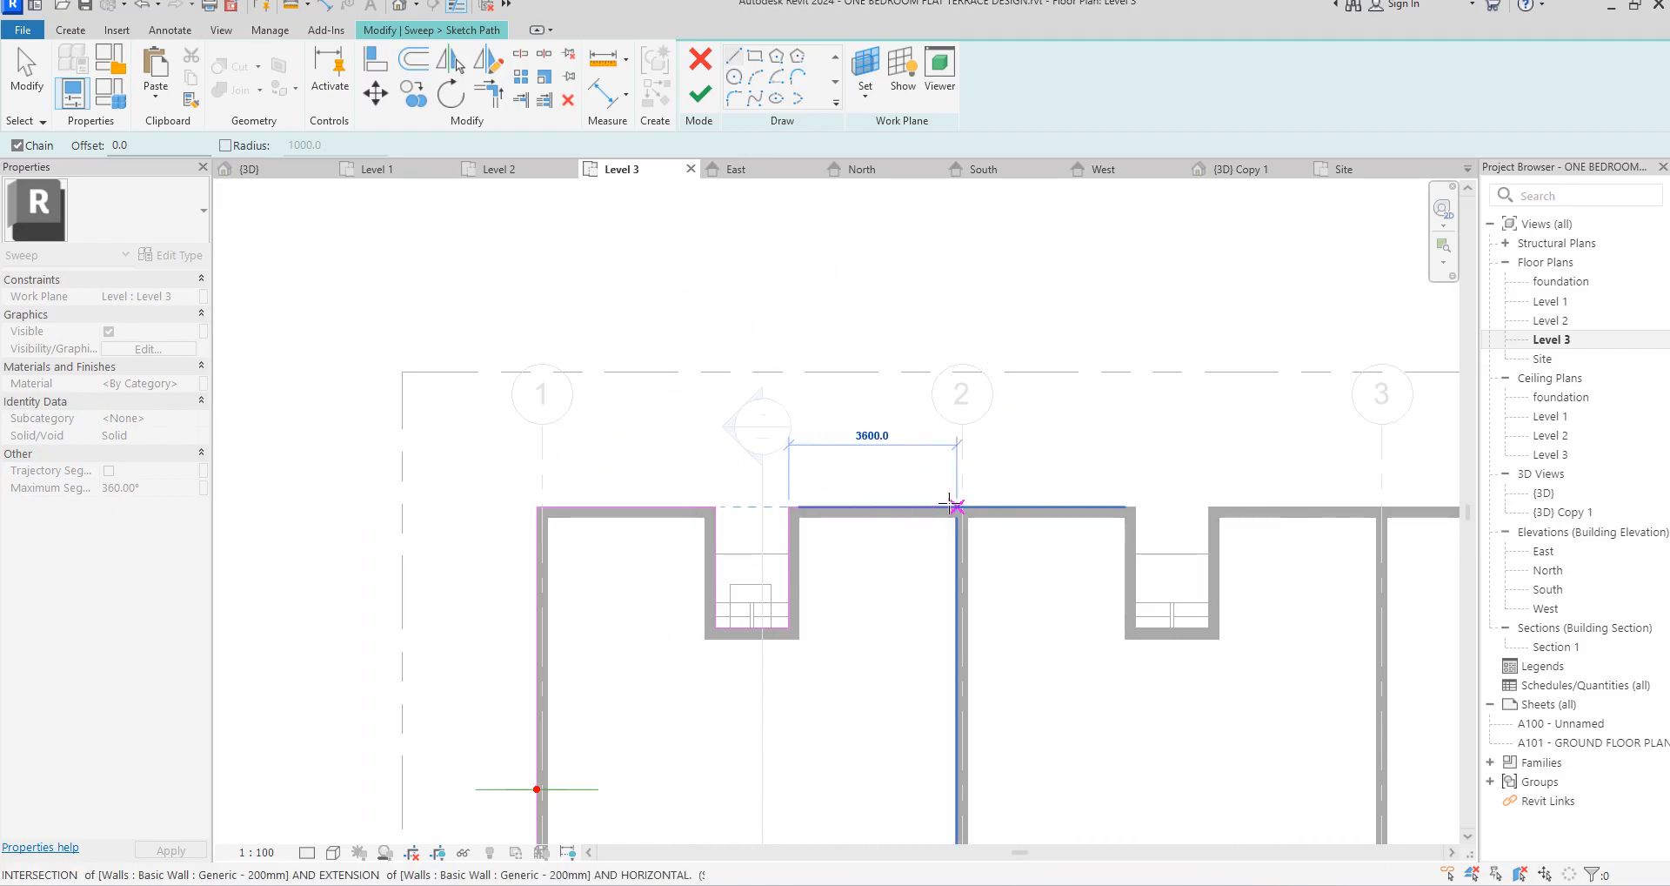
{"action": "scroll", "coordinate": [961, 506], "scroll_direction": "up", "scroll_amount": 3}
{"action": "left_click", "coordinate": [971, 507]}
{"action": "right_click", "coordinate": [706, 363]}
{"action": "left_click", "coordinate": [744, 376]}
End the chained line and pick path lines from the second stairwell recess walls and the front wall across grid 3
{"action": "scroll", "coordinate": [657, 366], "scroll_direction": "down", "scroll_amount": 3}
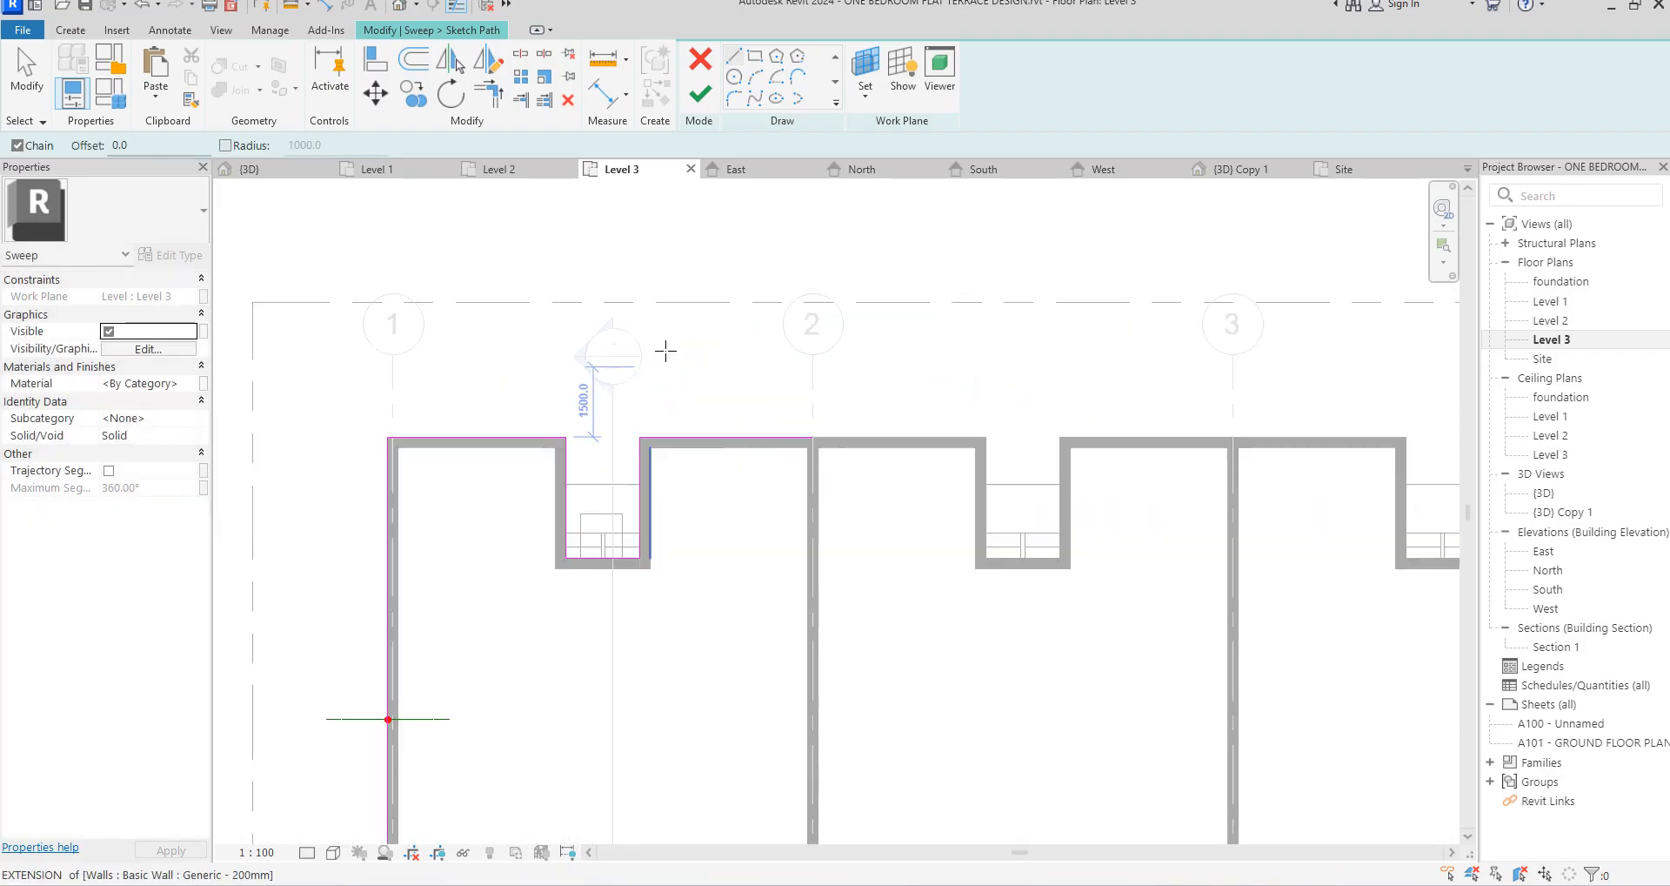
{"action": "right_click", "coordinate": [665, 334]}
{"action": "left_click", "coordinate": [733, 348]}
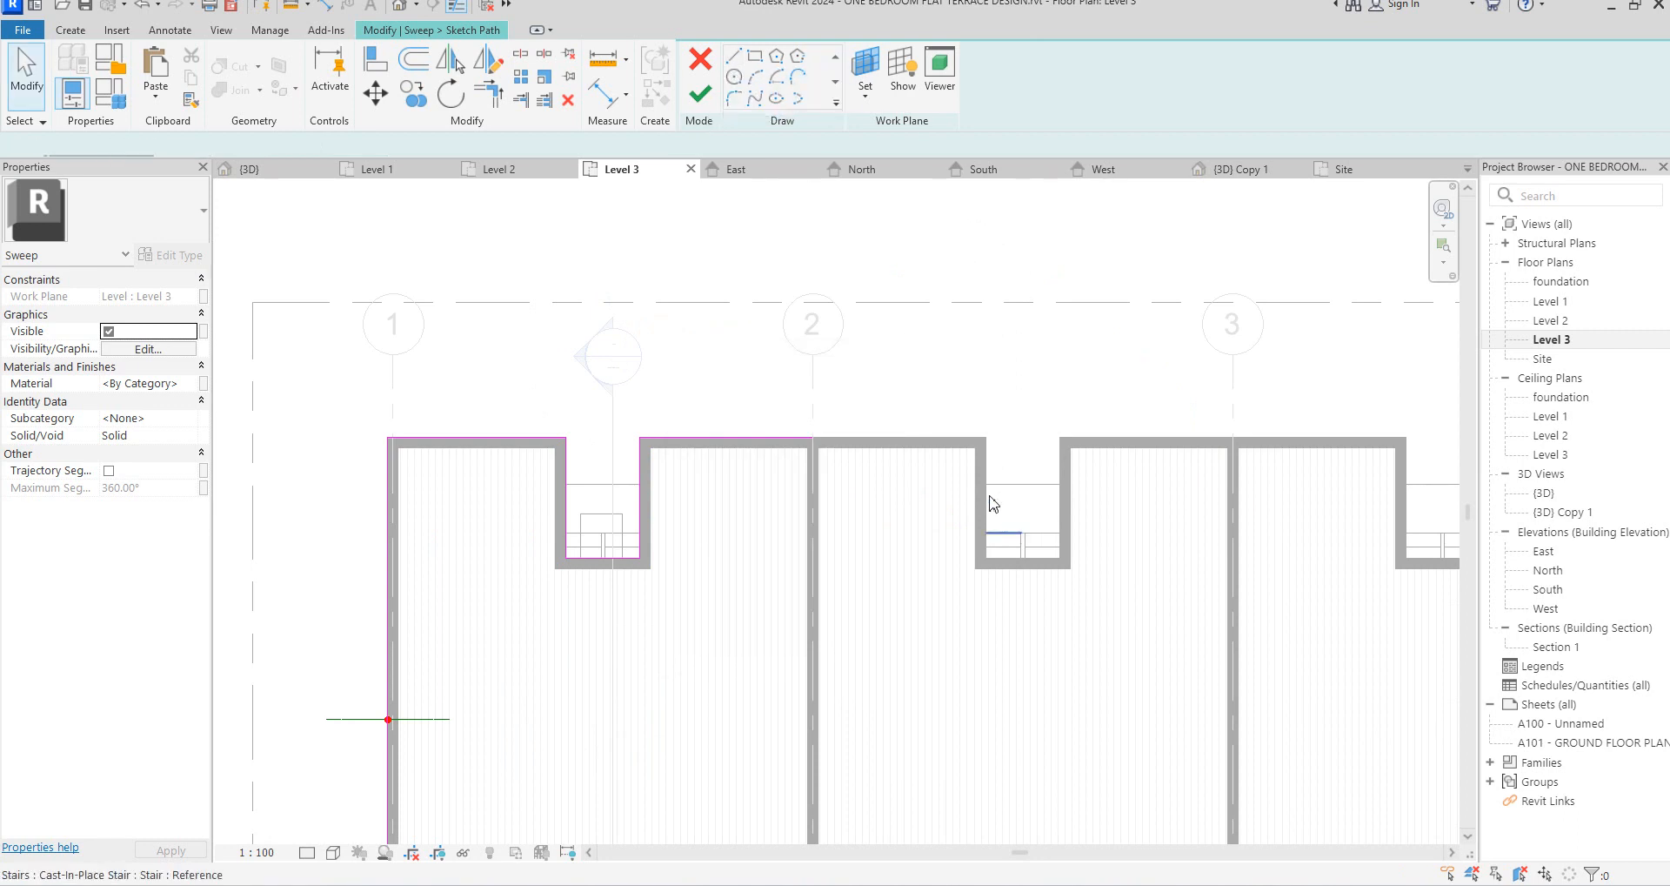
{"action": "scroll", "coordinate": [1009, 527], "scroll_direction": "up", "scroll_amount": 2}
{"action": "left_click", "coordinate": [965, 480]}
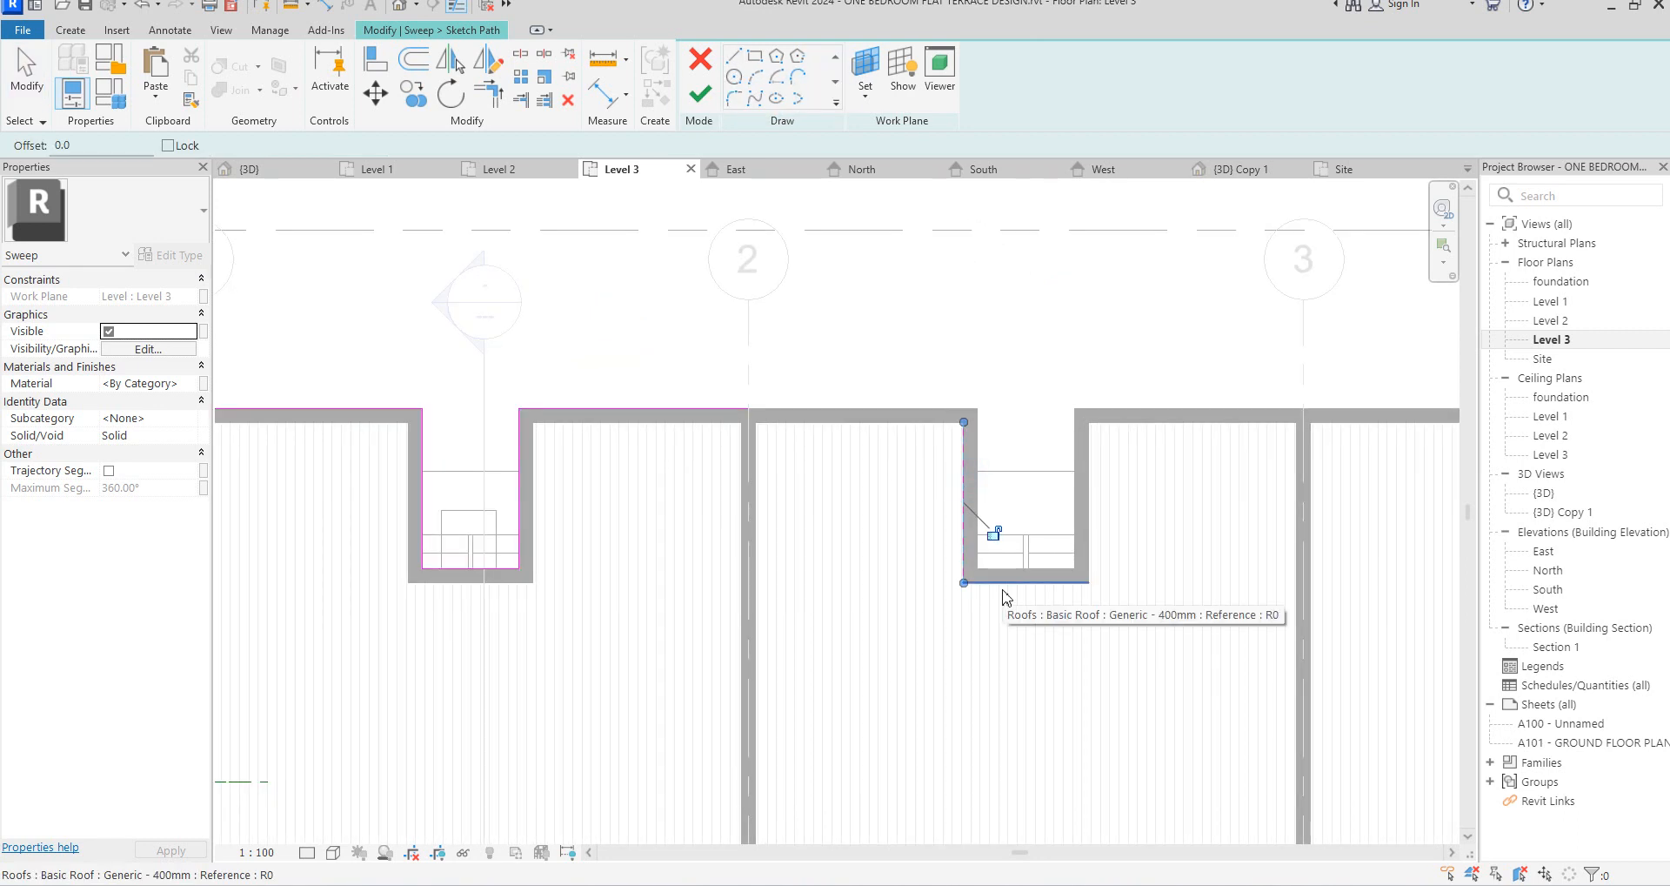
{"action": "left_click", "coordinate": [984, 444]}
{"action": "left_click", "coordinate": [1076, 463]}
{"action": "left_click", "coordinate": [1049, 570]}
{"action": "left_click", "coordinate": [1140, 410]}
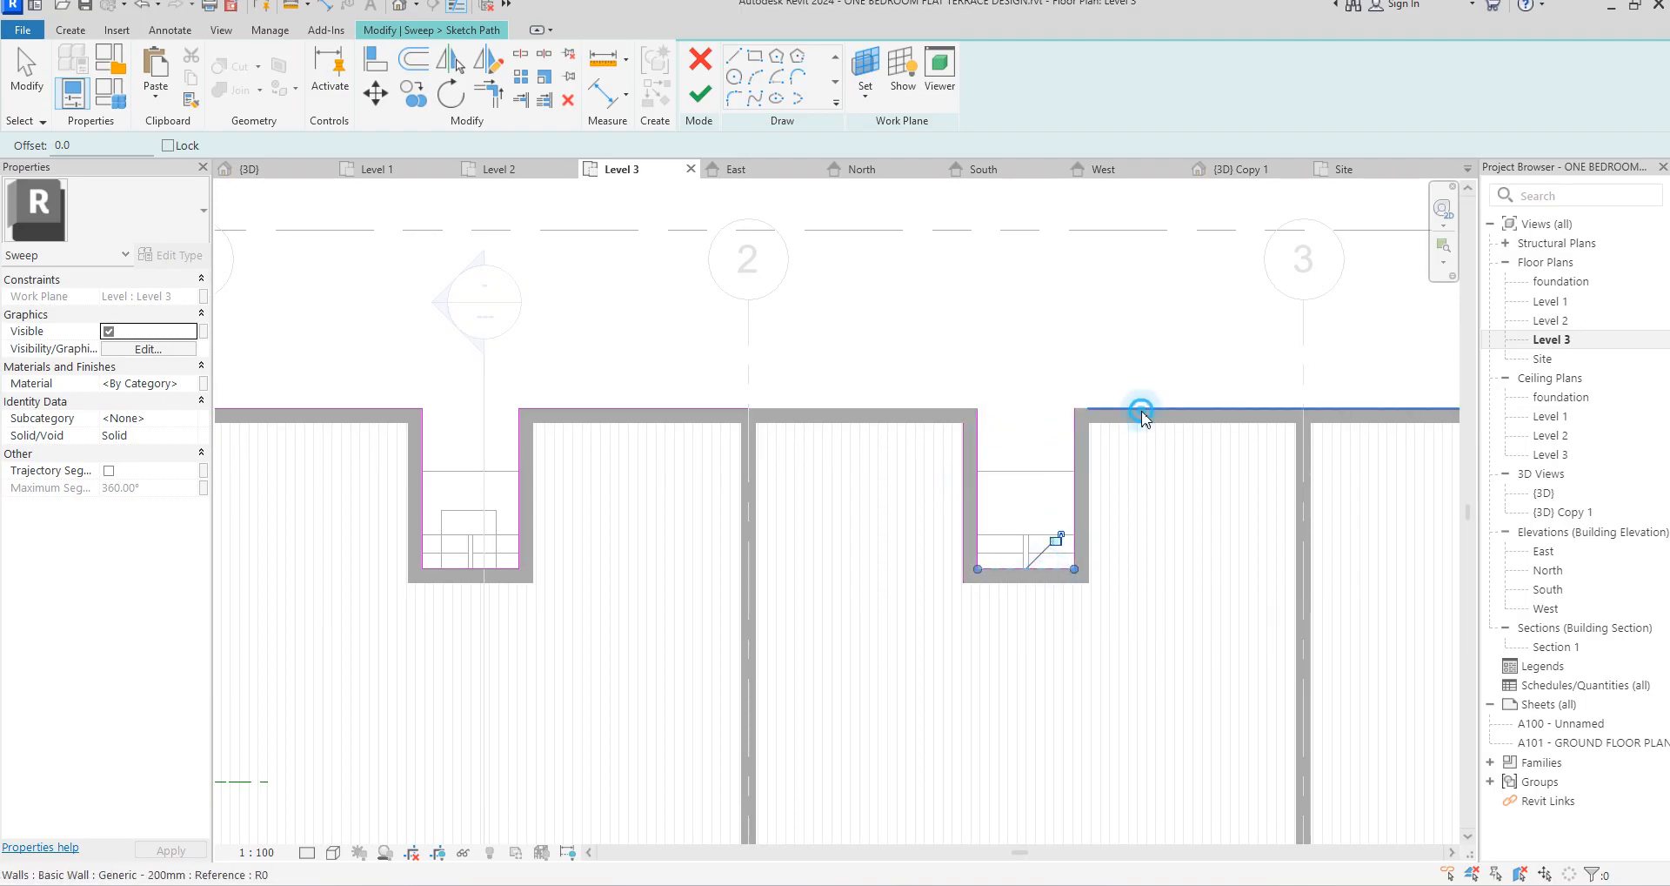
Pick path lines around the inside of the third stairwell recess, along the front wall to grid 4, and down the grid 4 wall
{"action": "scroll", "coordinate": [825, 400], "scroll_direction": "down", "scroll_amount": 5}
{"action": "scroll", "coordinate": [1196, 400], "scroll_direction": "up", "scroll_amount": 1}
{"action": "scroll", "coordinate": [1184, 441], "scroll_direction": "up", "scroll_amount": 2}
{"action": "left_click", "coordinate": [1175, 430]}
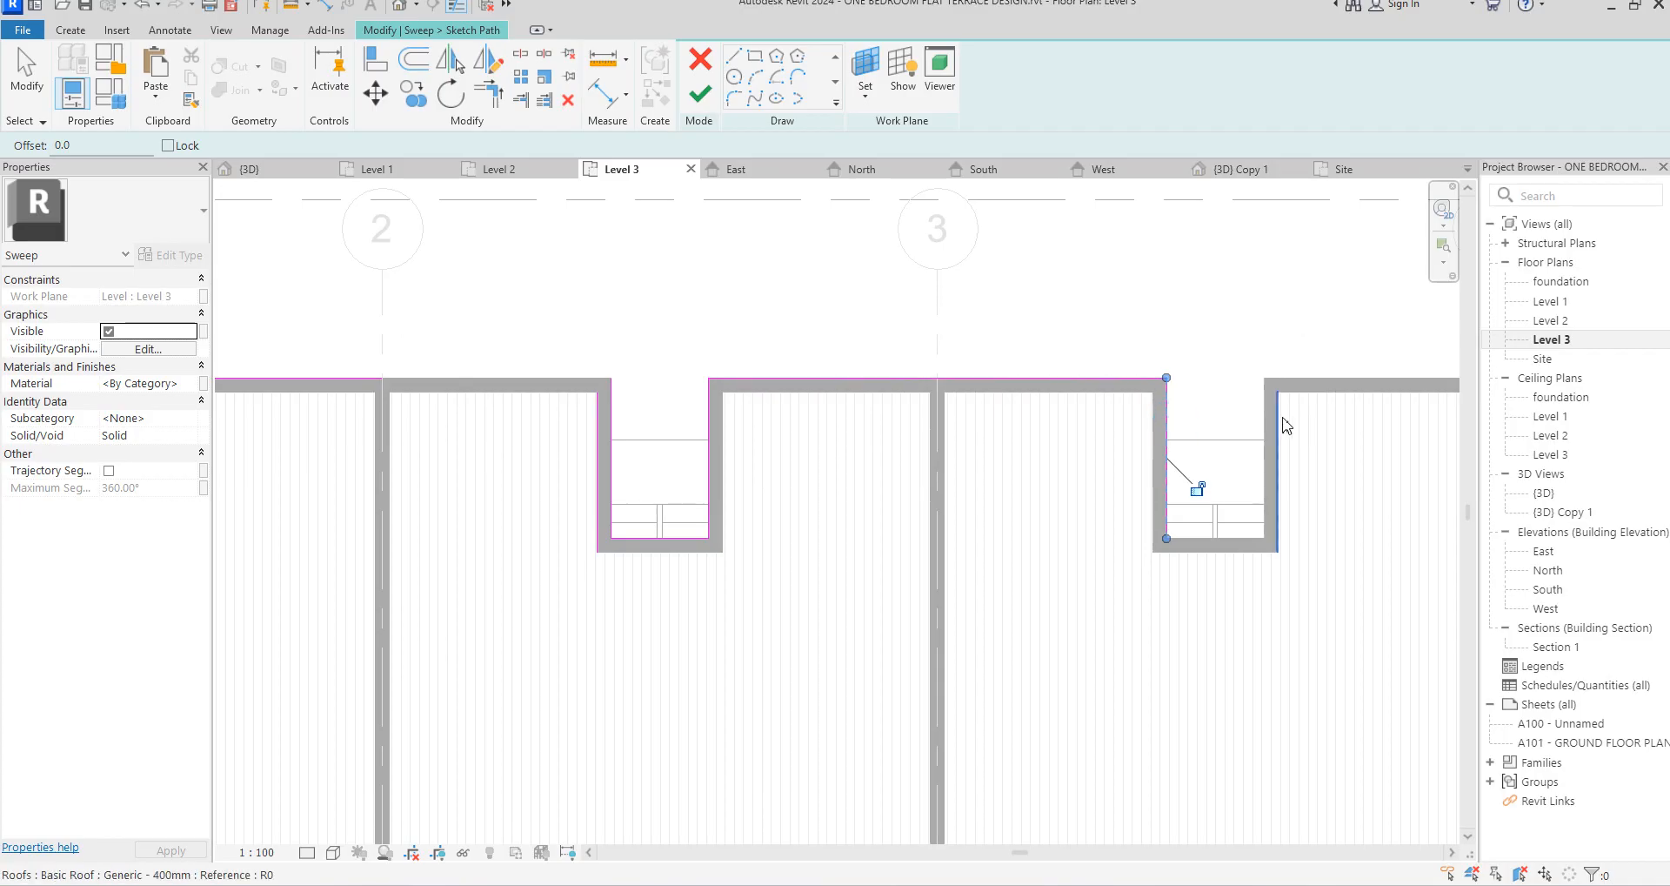
{"action": "left_click", "coordinate": [1275, 428]}
{"action": "left_click", "coordinate": [1312, 381]}
{"action": "left_click", "coordinate": [1214, 542]}
{"action": "scroll", "coordinate": [941, 553], "scroll_direction": "down", "scroll_amount": 5}
{"action": "scroll", "coordinate": [1209, 525], "scroll_direction": "up", "scroll_amount": 3}
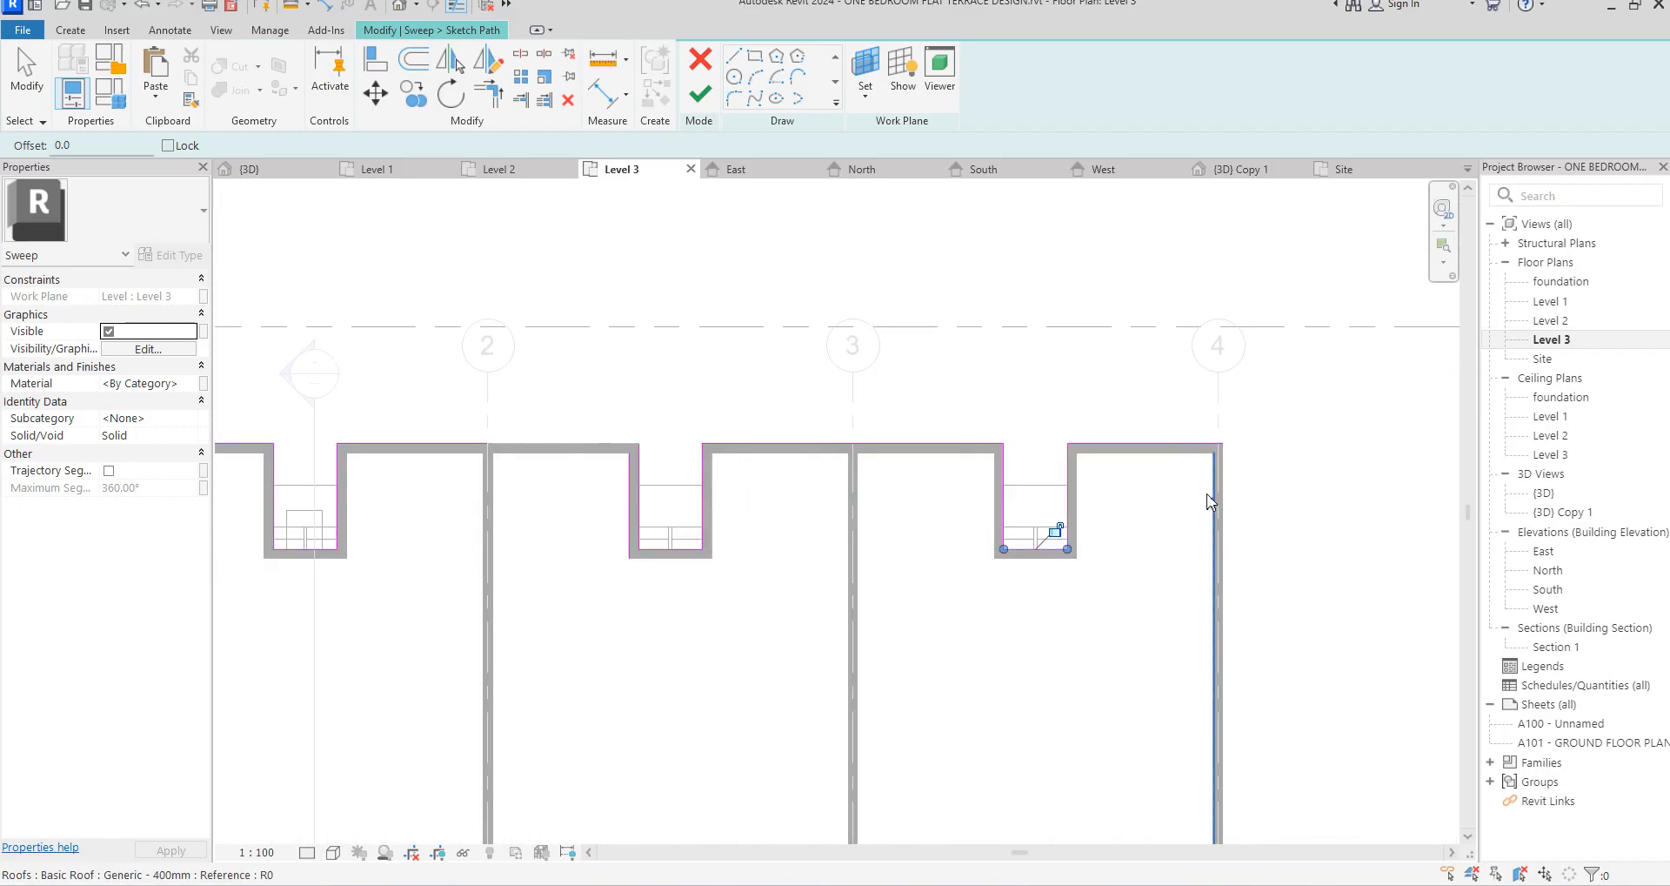
{"action": "left_click", "coordinate": [1225, 471]}
{"action": "scroll", "coordinate": [871, 422], "scroll_direction": "down", "scroll_amount": 3}
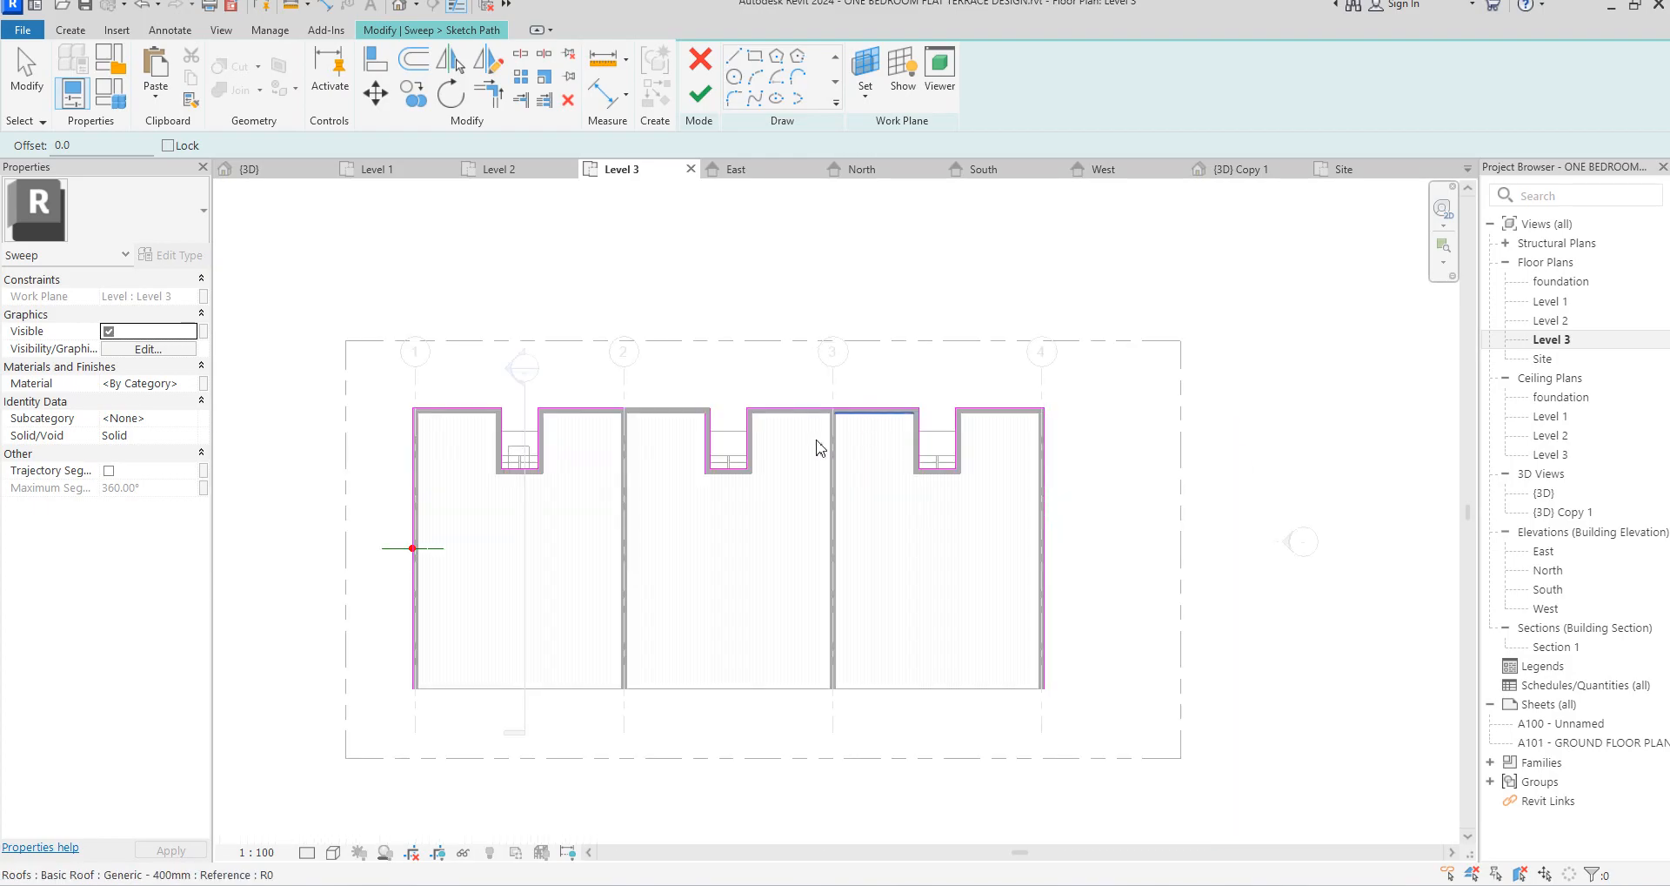
Remove the stray 2600 mm path line from the room-side face of the second stairwell recess wall nearest grid 2
{"action": "key", "text": "Escape"}
{"action": "scroll", "coordinate": [732, 460], "scroll_direction": "up", "scroll_amount": 3}
{"action": "left_click", "coordinate": [685, 432]}
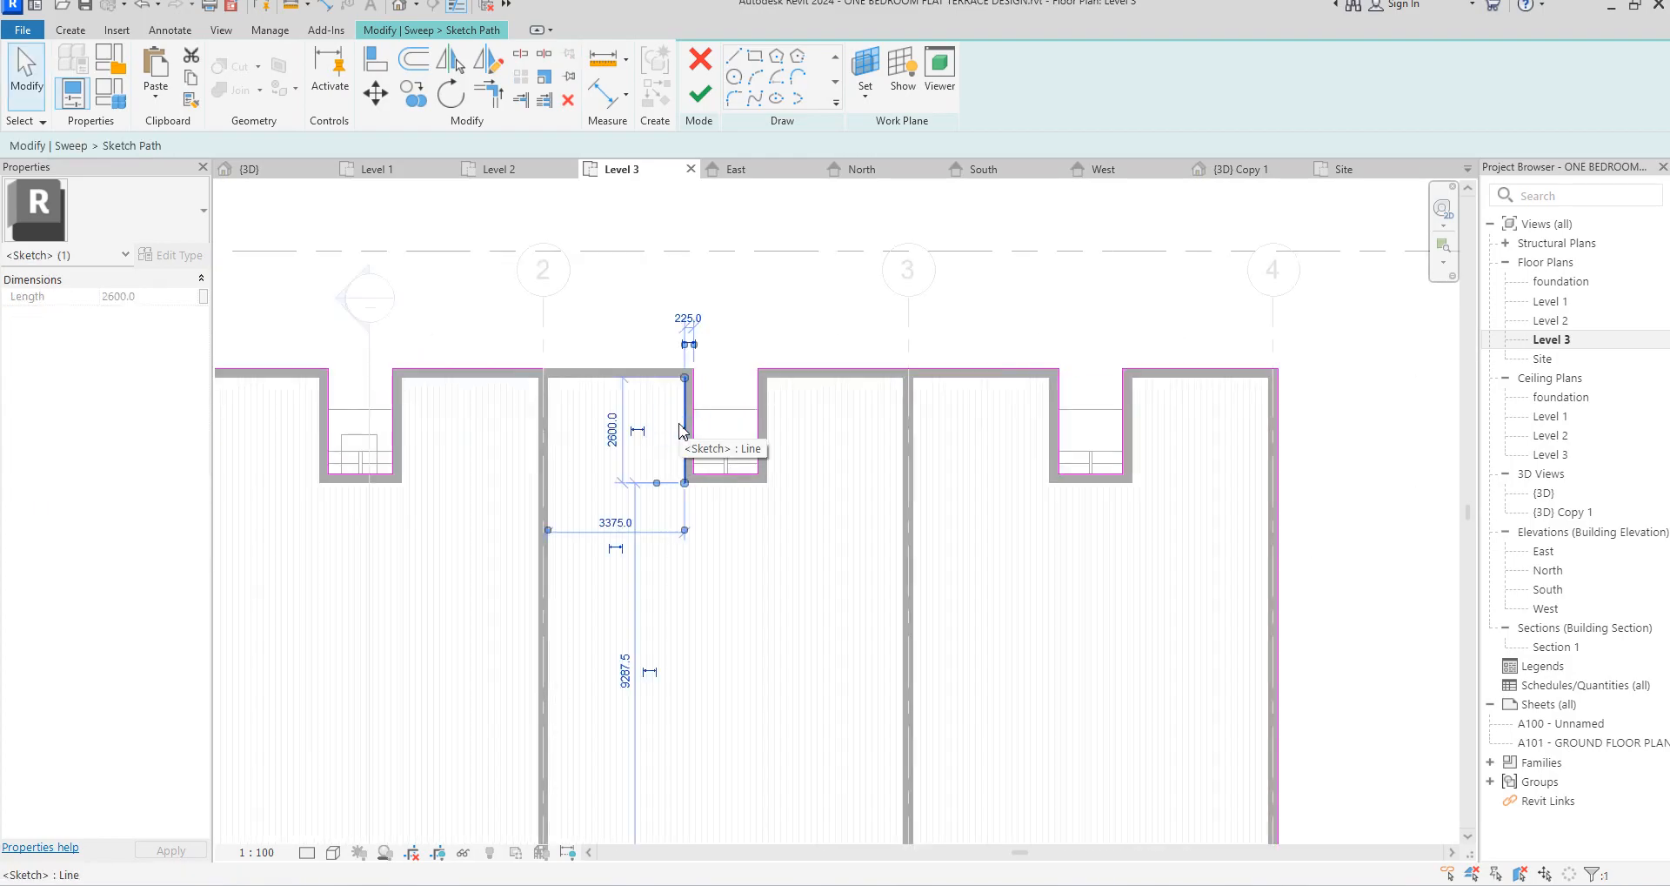
{"action": "key", "text": "Escape"}
{"action": "scroll", "coordinate": [775, 522], "scroll_direction": "down", "scroll_amount": 2}
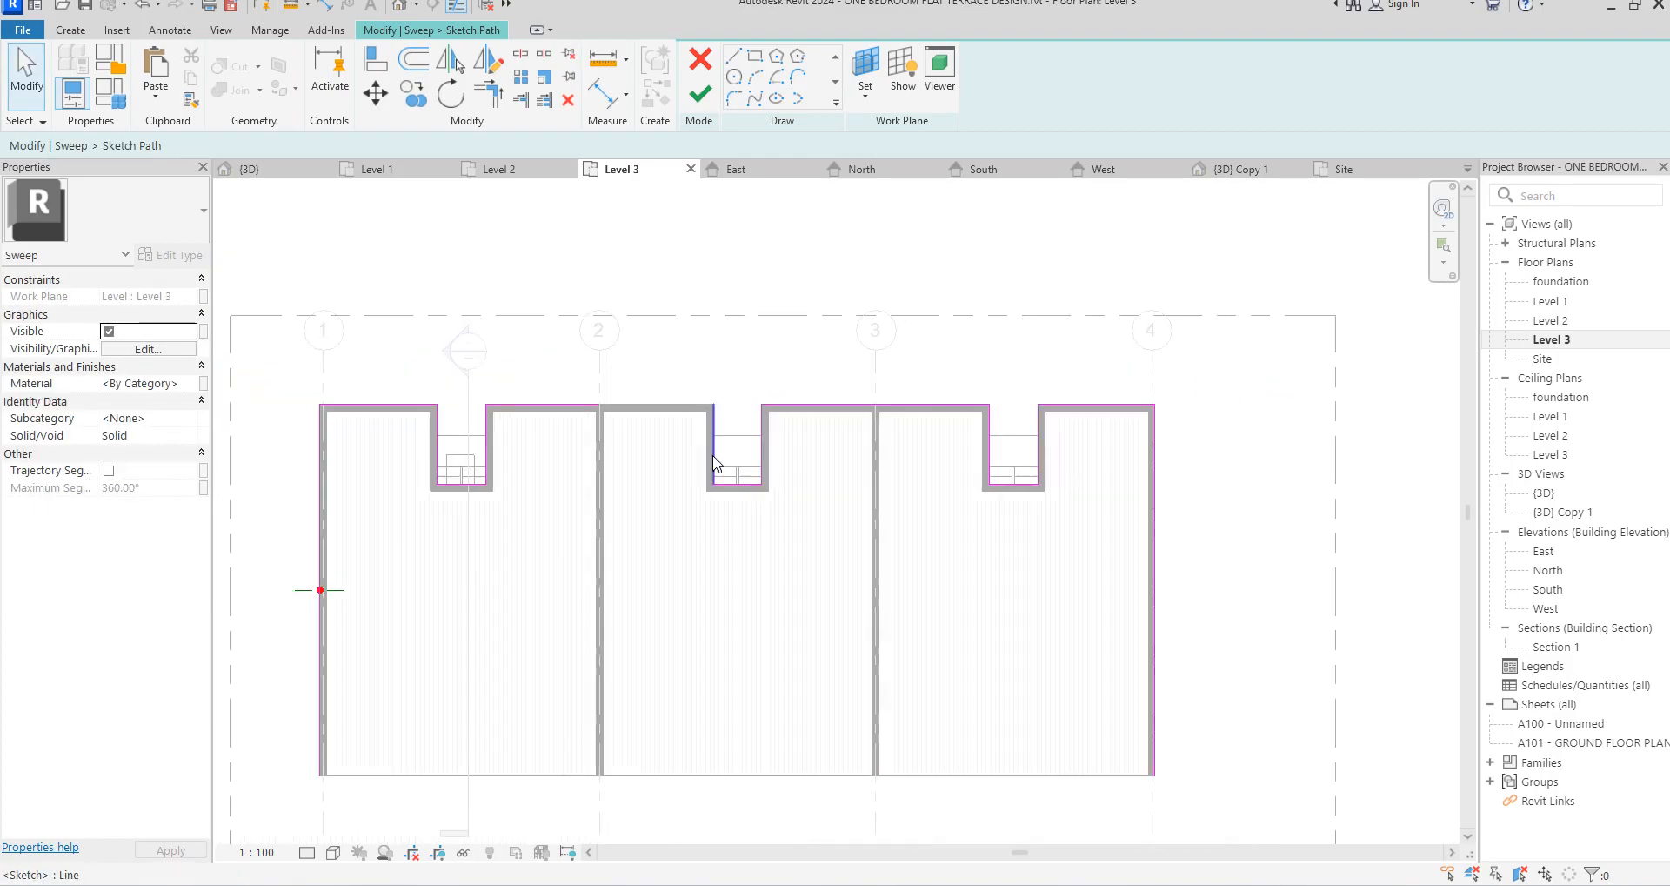
Trim the front path line ending at grid 2 to a corner with the second recess's side line, and finish the path
{"action": "scroll", "coordinate": [597, 411], "scroll_direction": "up", "scroll_amount": 2}
{"action": "left_click", "coordinate": [488, 91]}
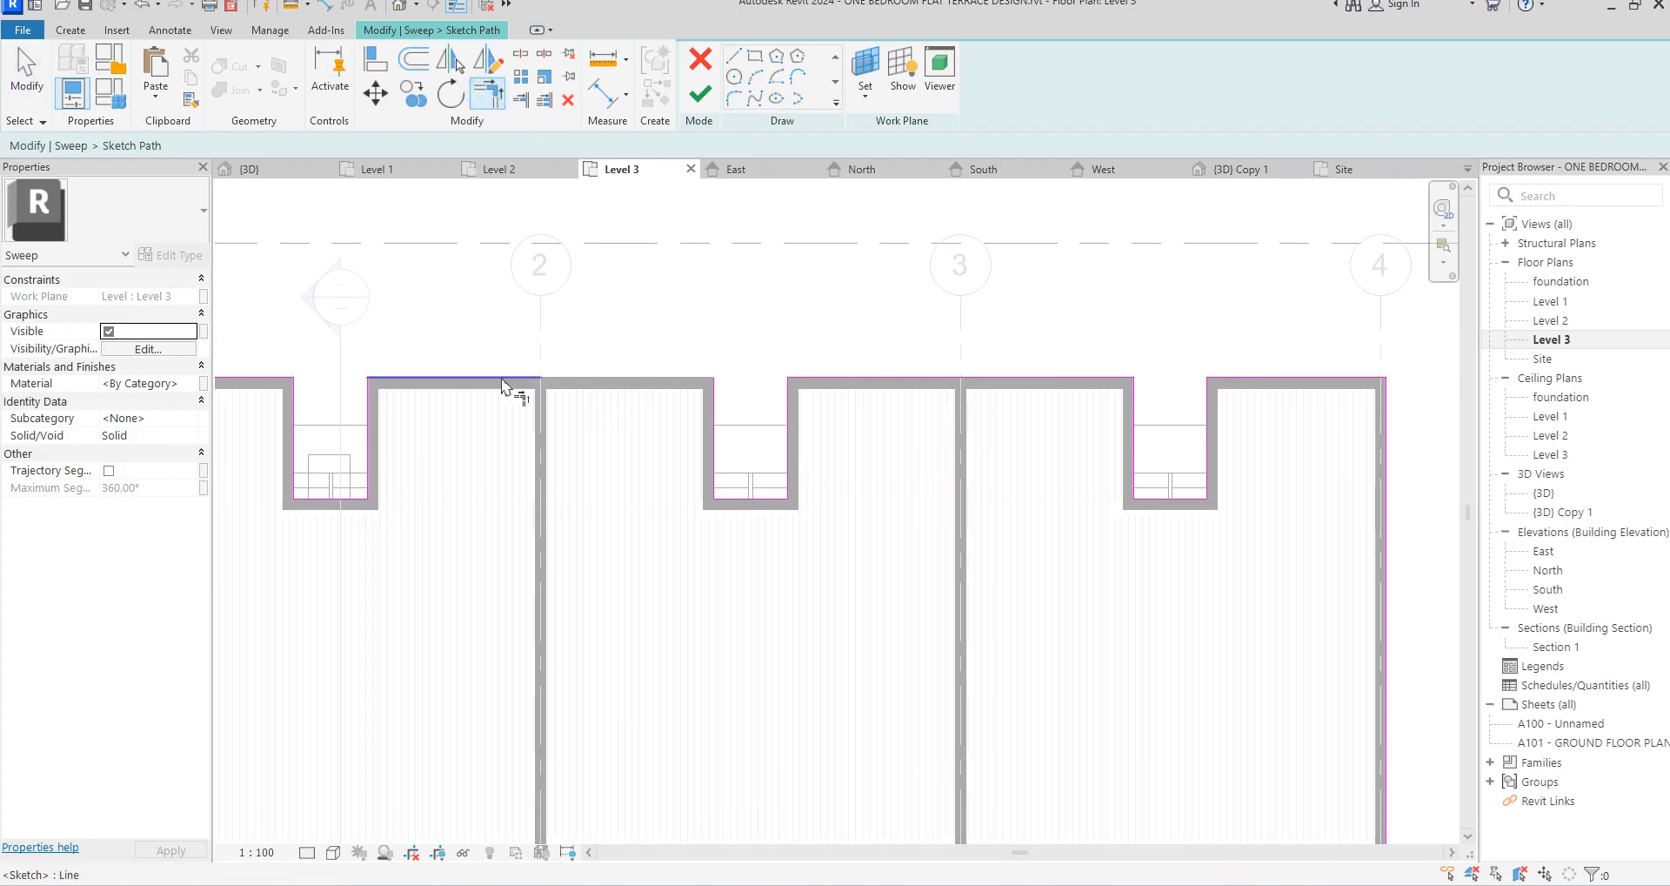
{"action": "left_click", "coordinate": [708, 426]}
{"action": "scroll", "coordinate": [861, 512], "scroll_direction": "down", "scroll_amount": 3}
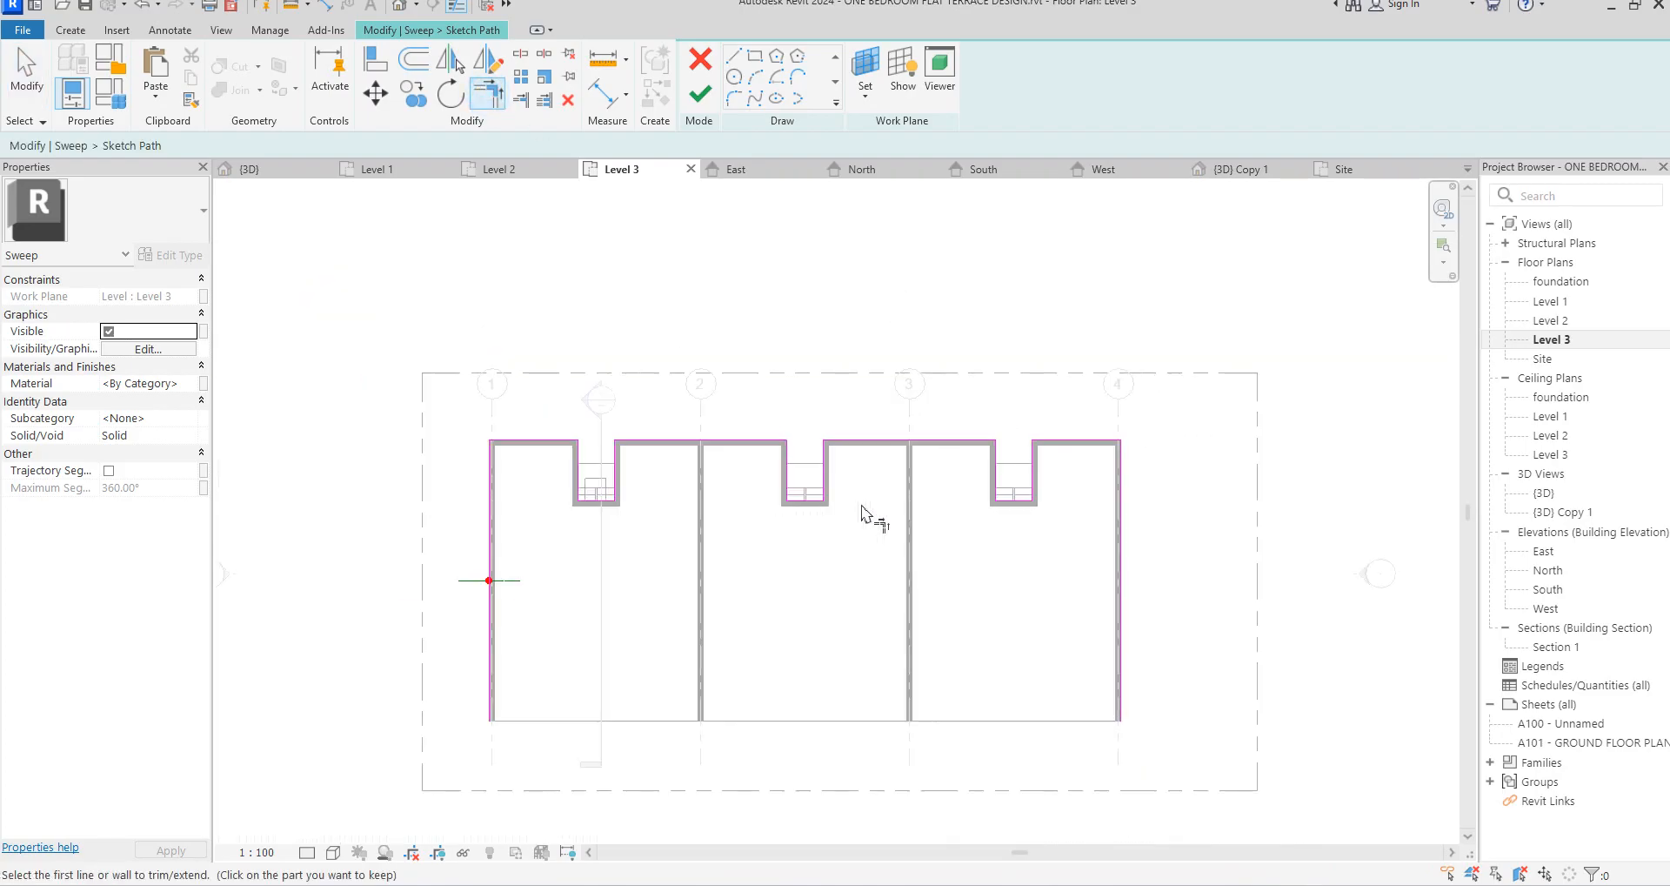
{"action": "left_click", "coordinate": [701, 97]}
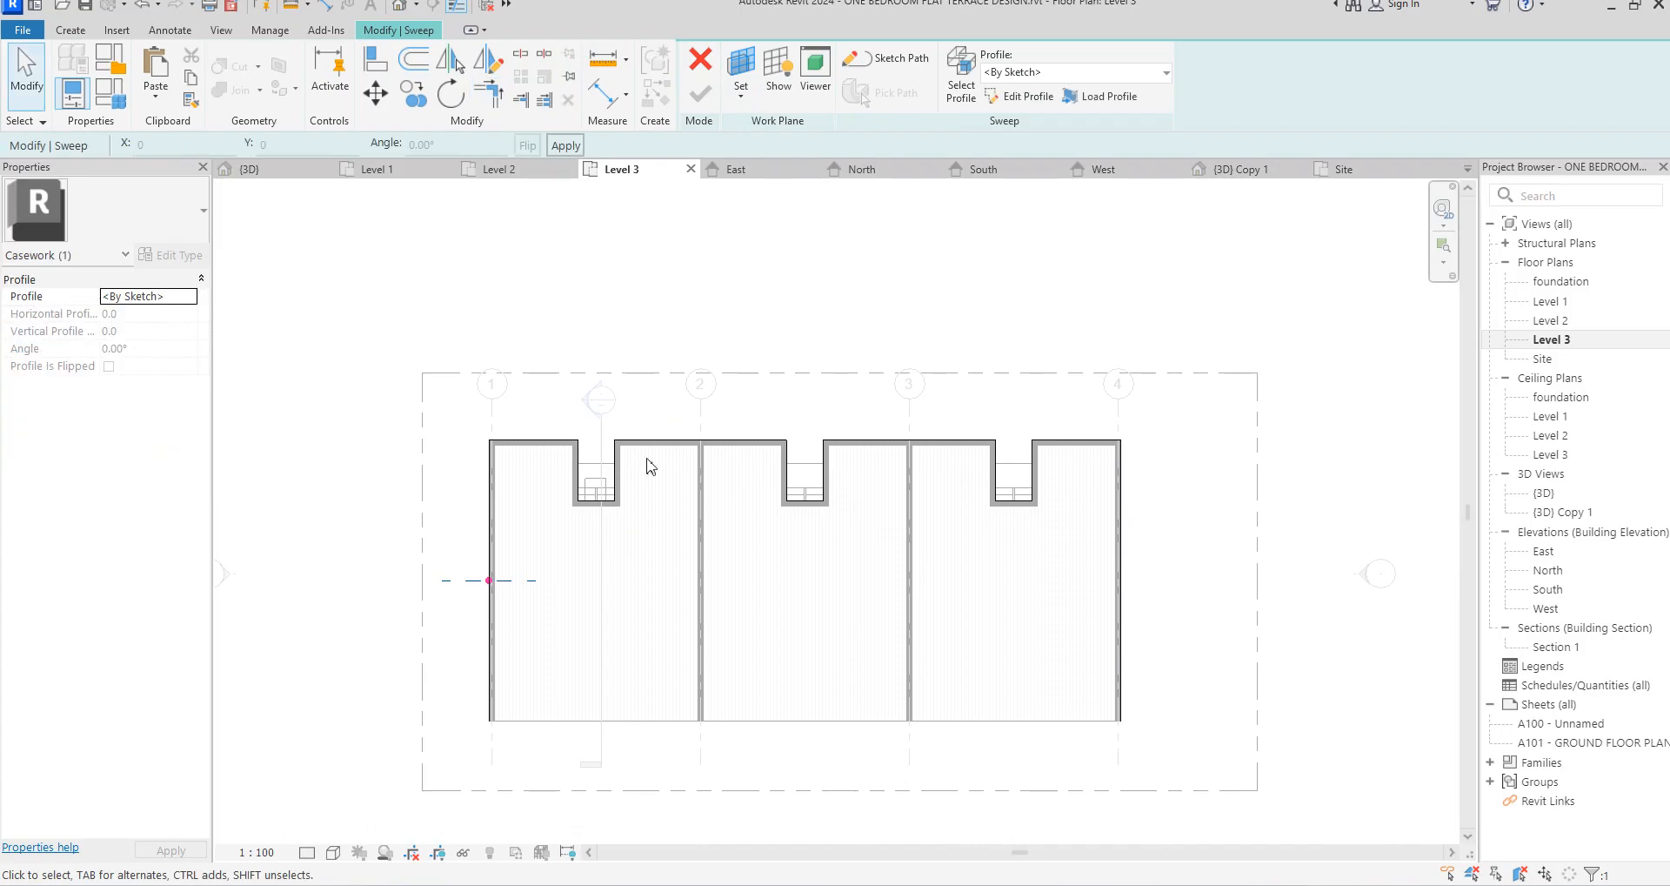
Edit the sweep profile in the North elevation as a 500 by 200 mm rectangle on top of the grid 1 wall, and finish the sweep
{"action": "left_click", "coordinate": [1039, 102]}
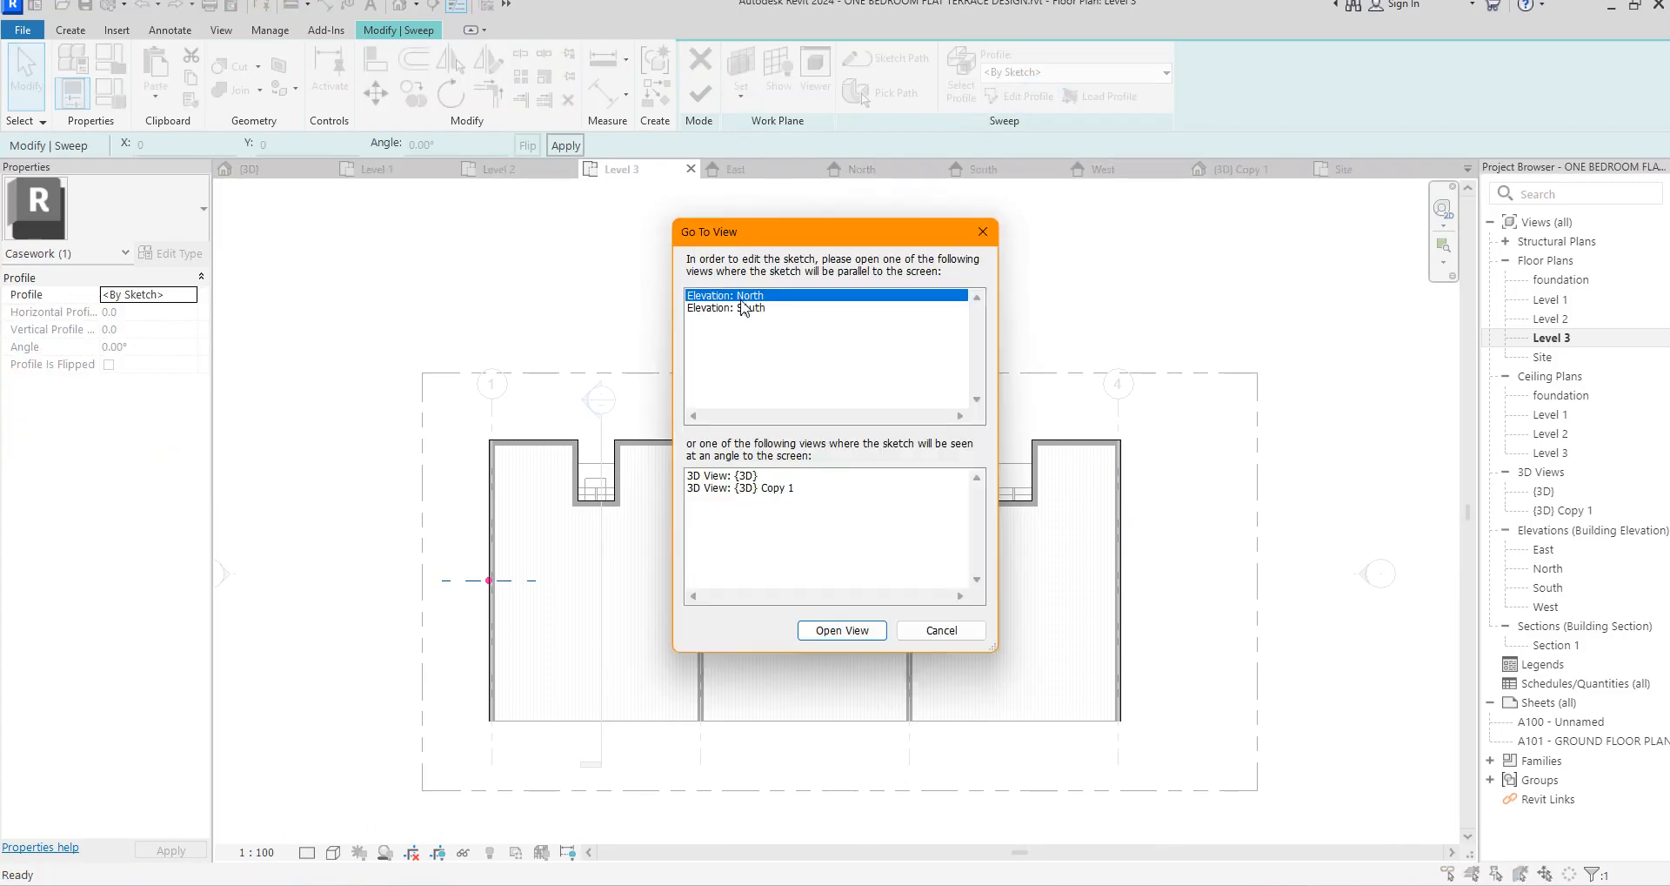
{"action": "left_click", "coordinate": [822, 632]}
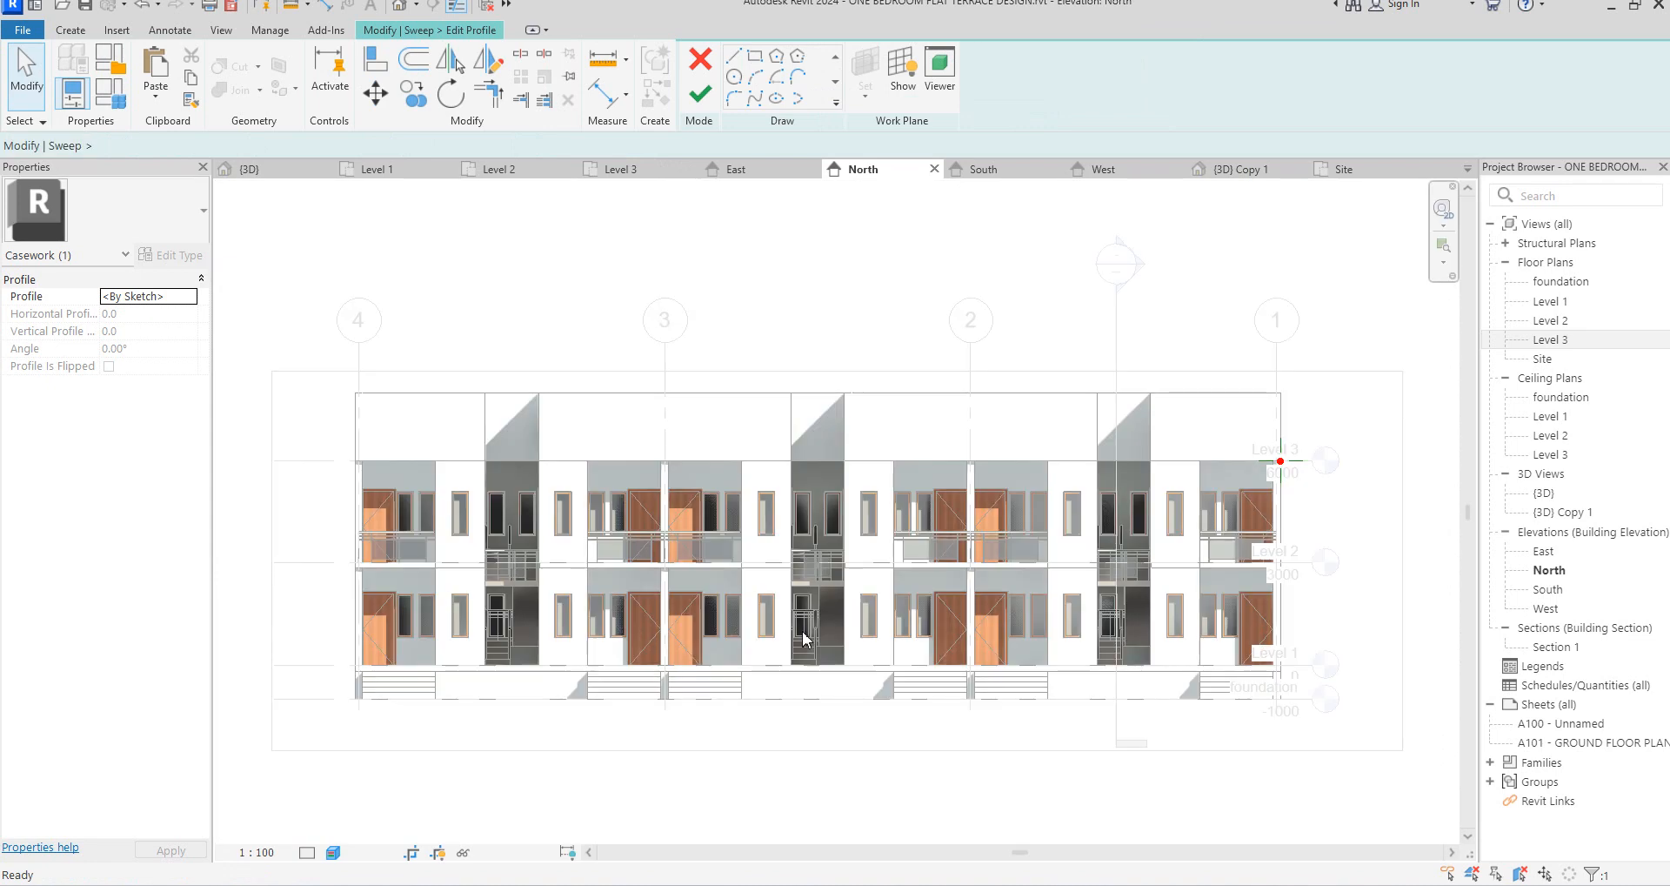
{"action": "scroll", "coordinate": [1295, 391], "scroll_direction": "up", "scroll_amount": 5}
{"action": "scroll", "coordinate": [1295, 391], "scroll_direction": "down", "scroll_amount": 2}
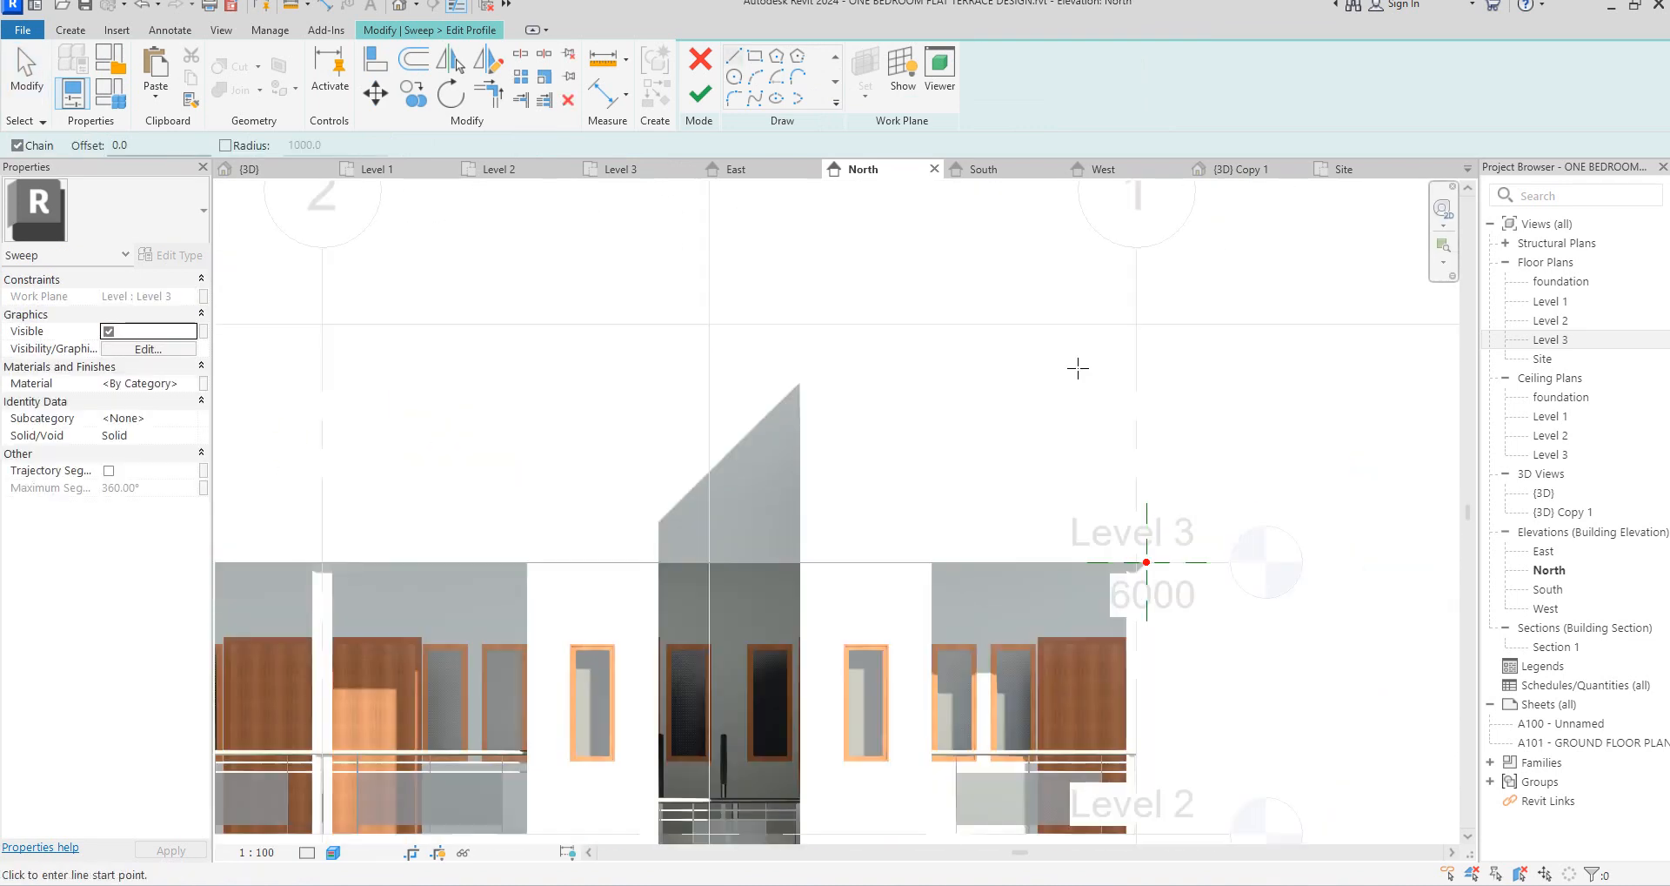
{"action": "left_click", "coordinate": [755, 58]}
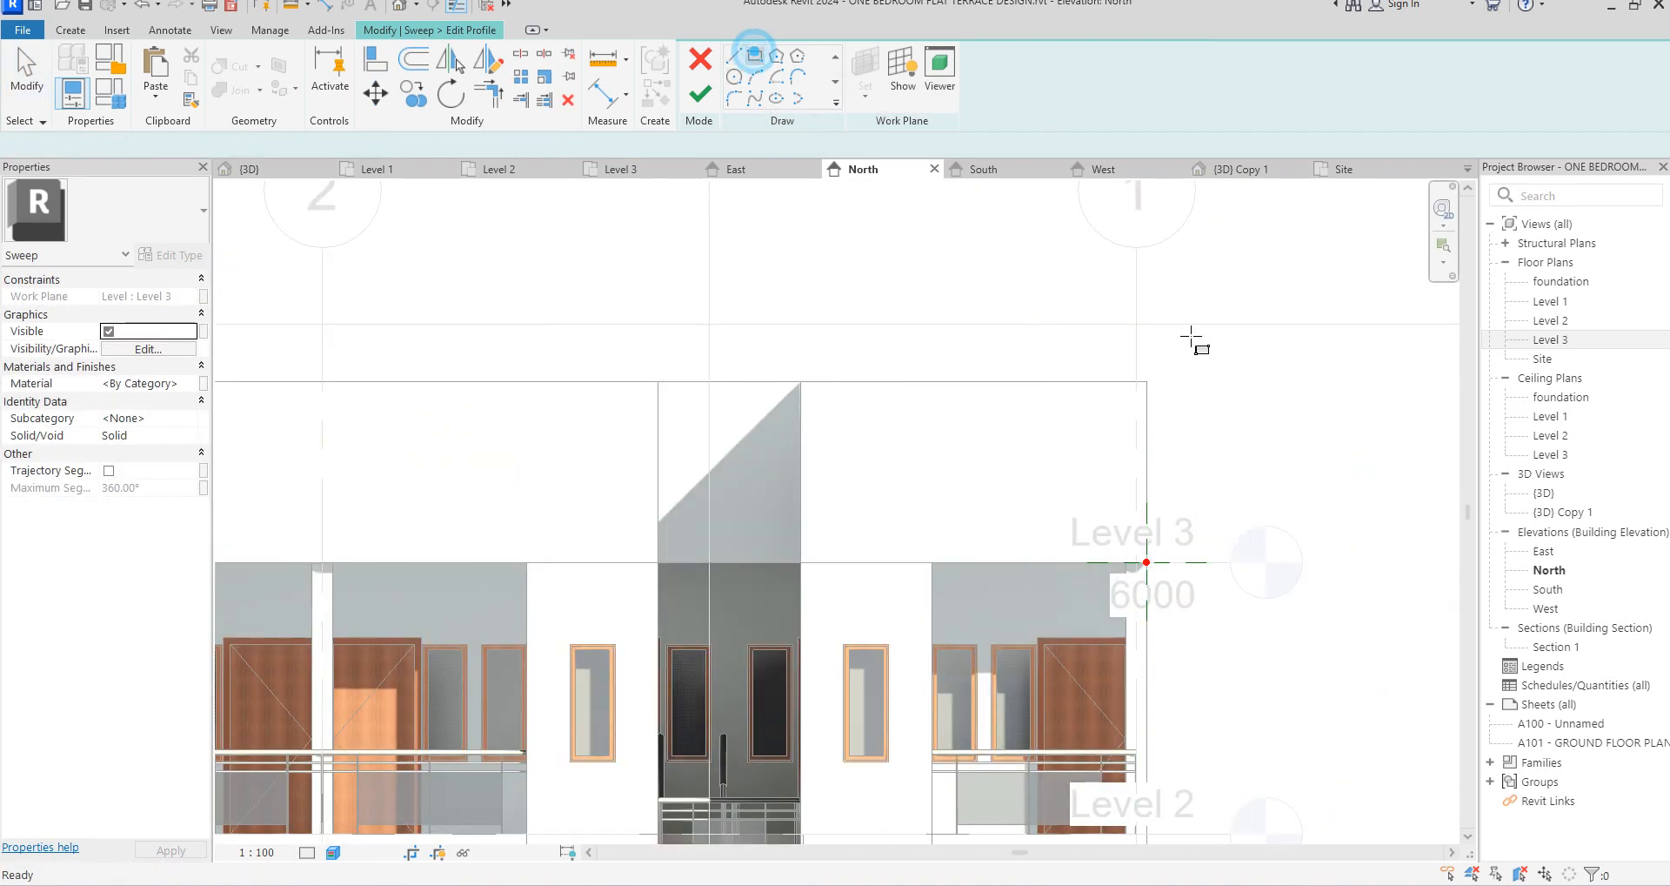
{"action": "left_click", "coordinate": [1116, 380]}
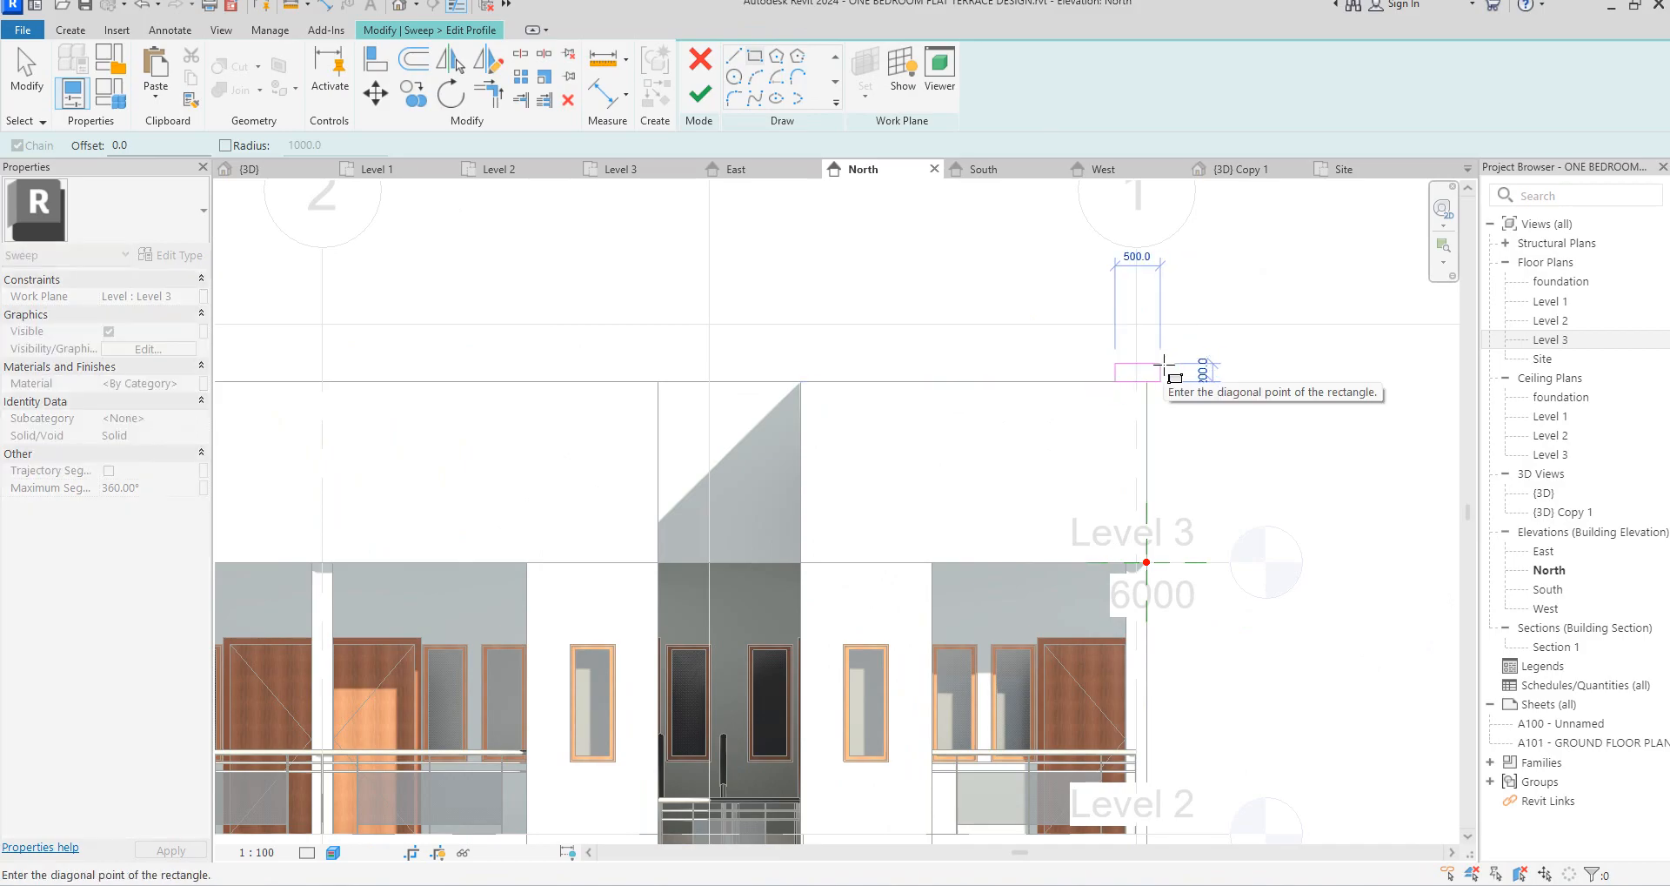
{"action": "left_click", "coordinate": [701, 94]}
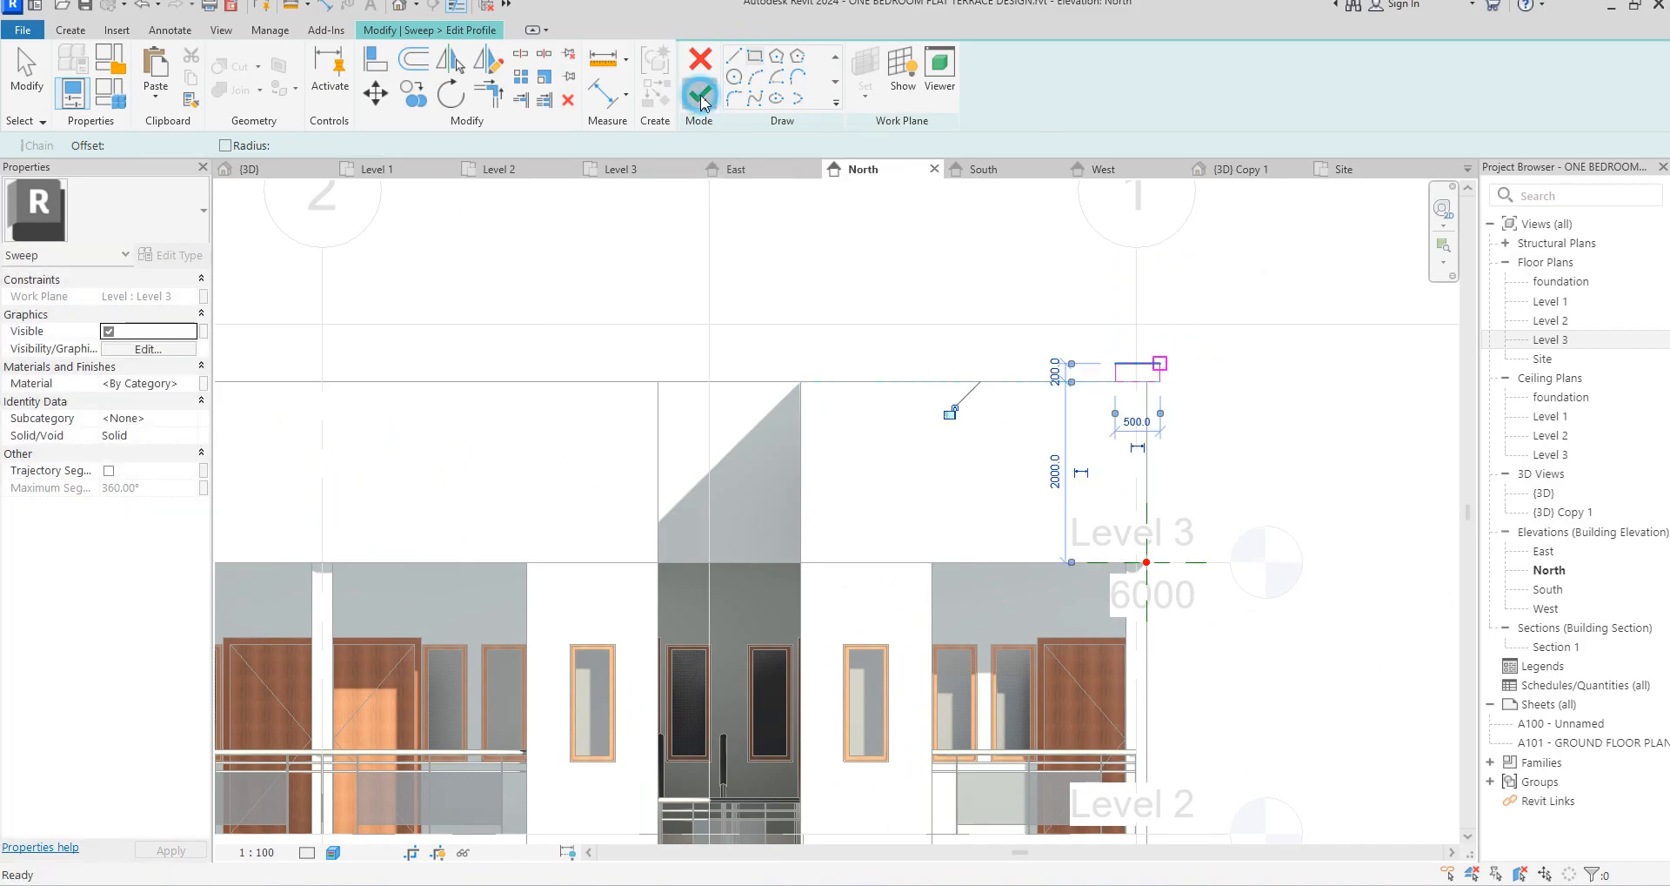
{"action": "left_click", "coordinate": [706, 96]}
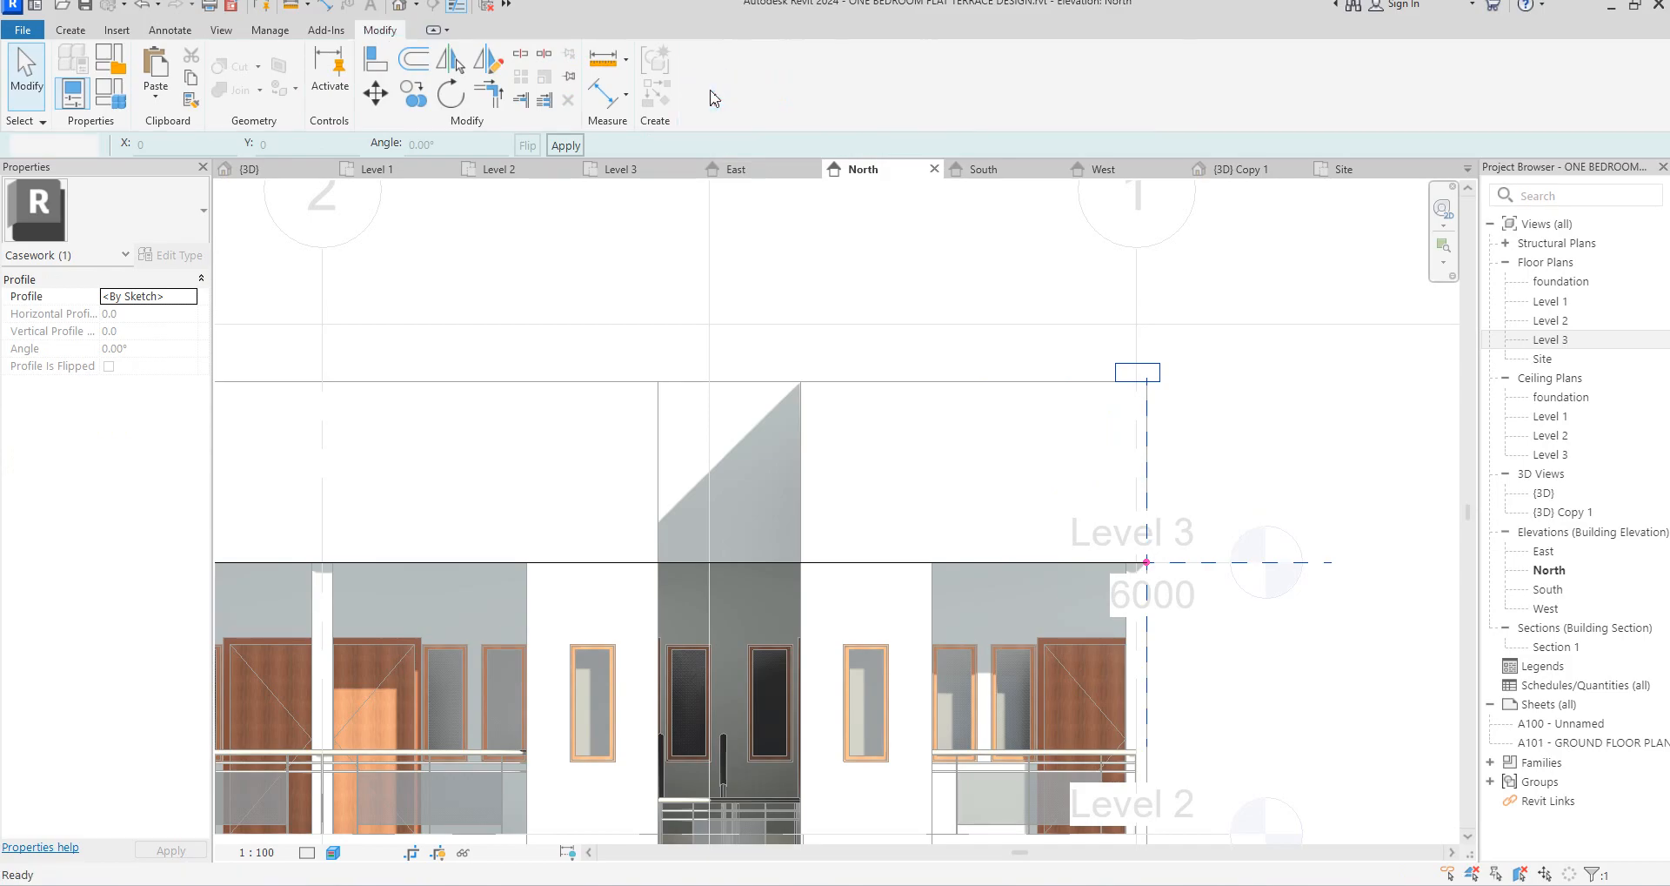
{"action": "scroll", "coordinate": [783, 331], "scroll_direction": "down", "scroll_amount": 3}
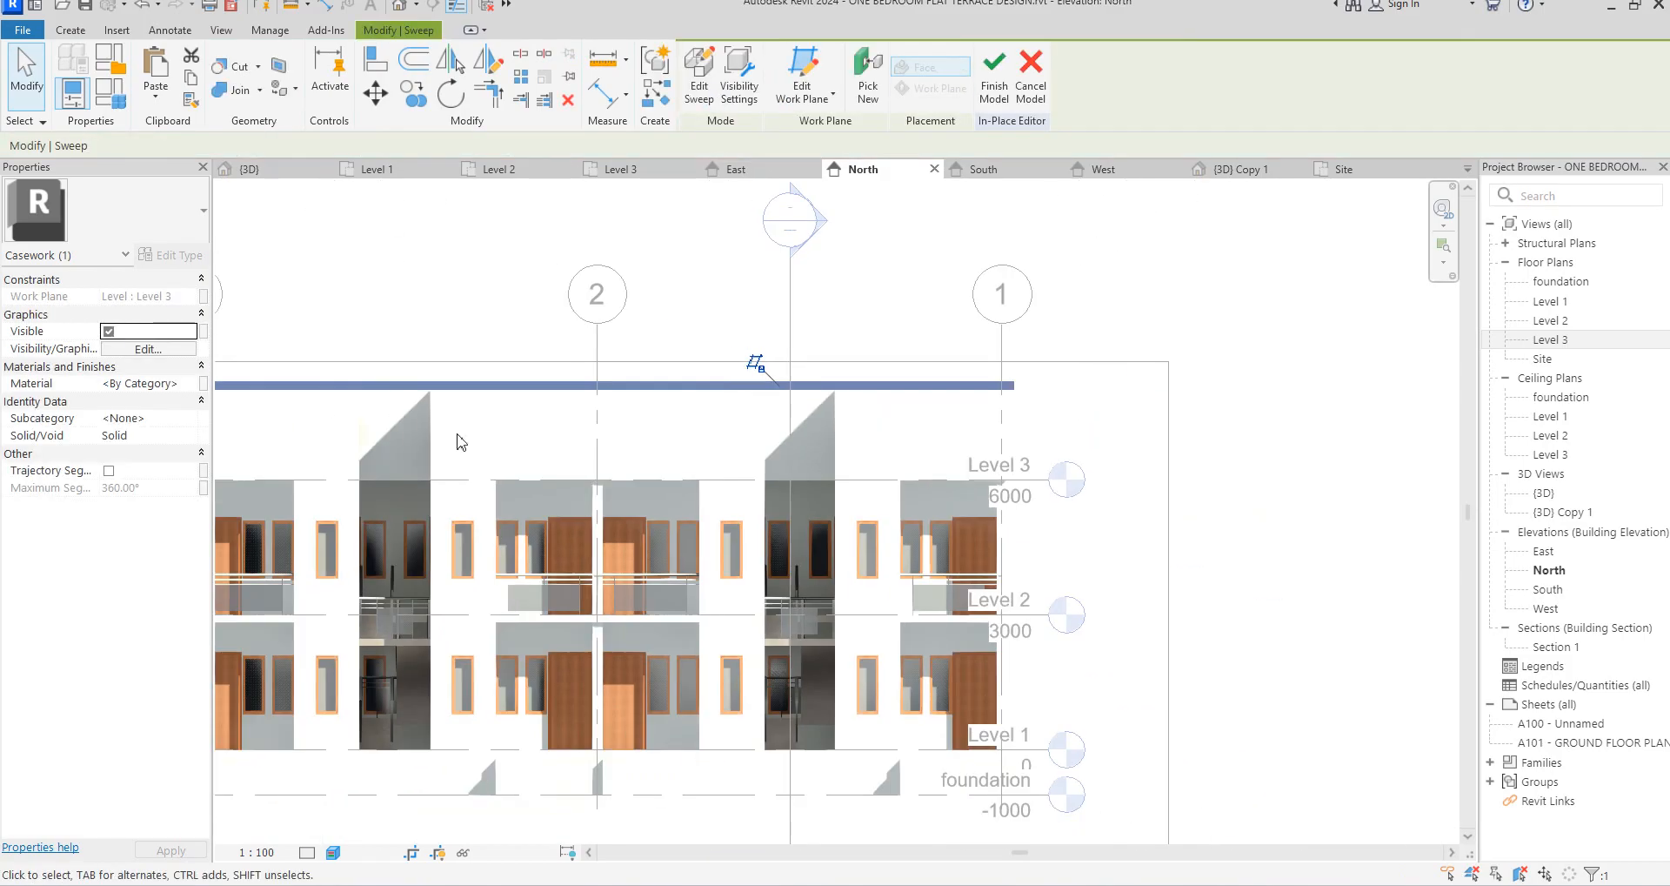
Duplicate the Aluminium(5) material as a new material for the sweep
{"action": "left_click", "coordinate": [193, 386]}
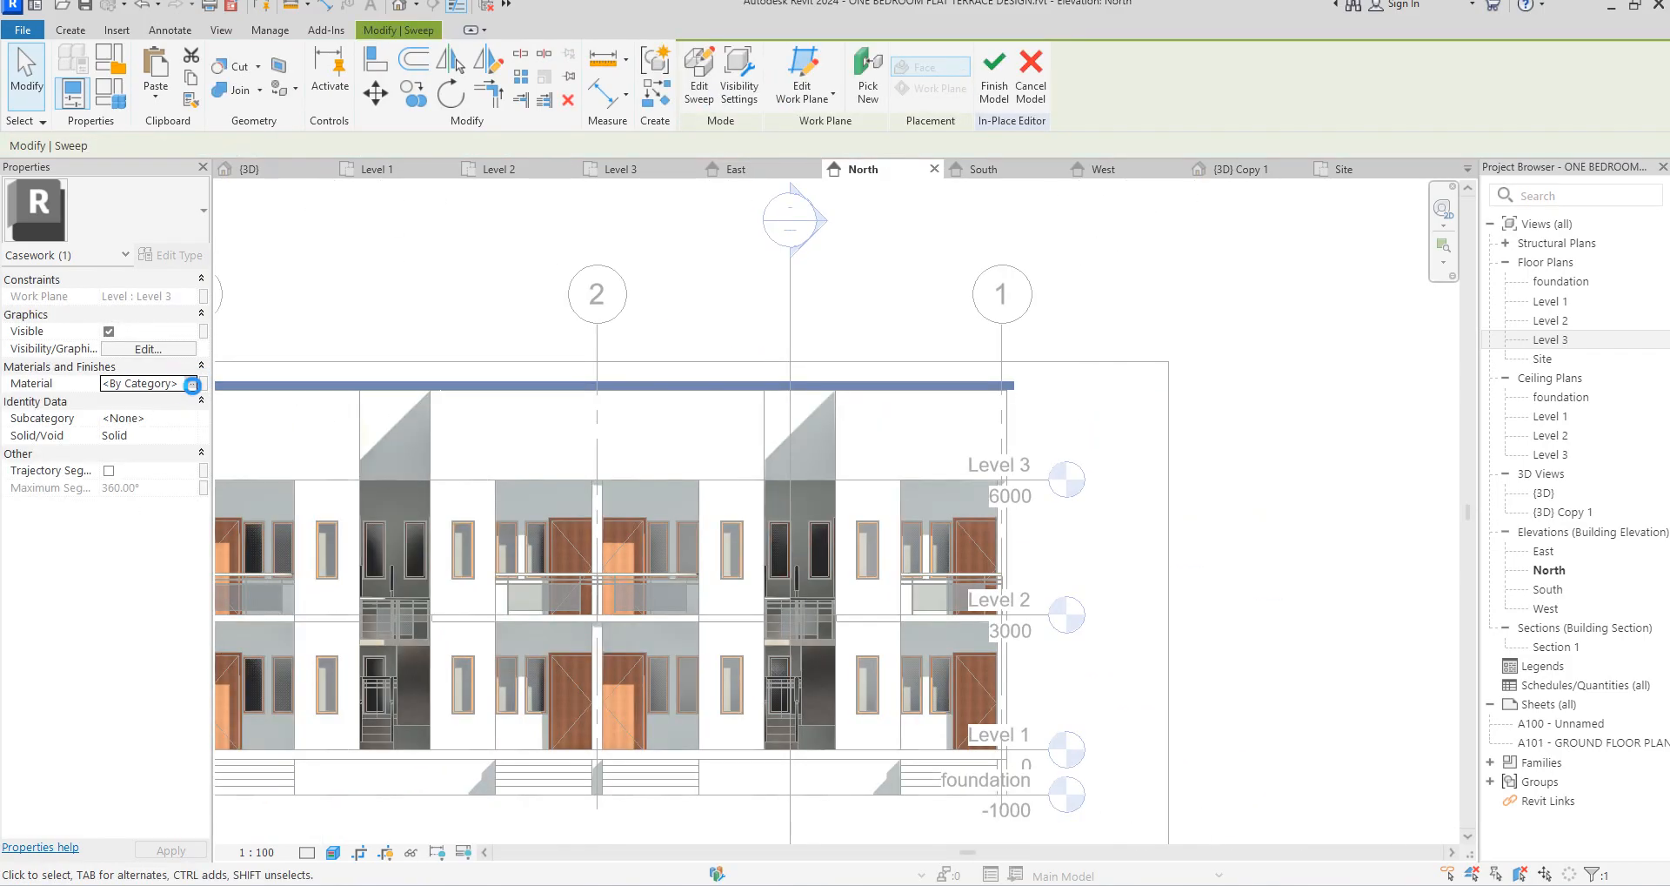
{"action": "left_click", "coordinate": [193, 385]}
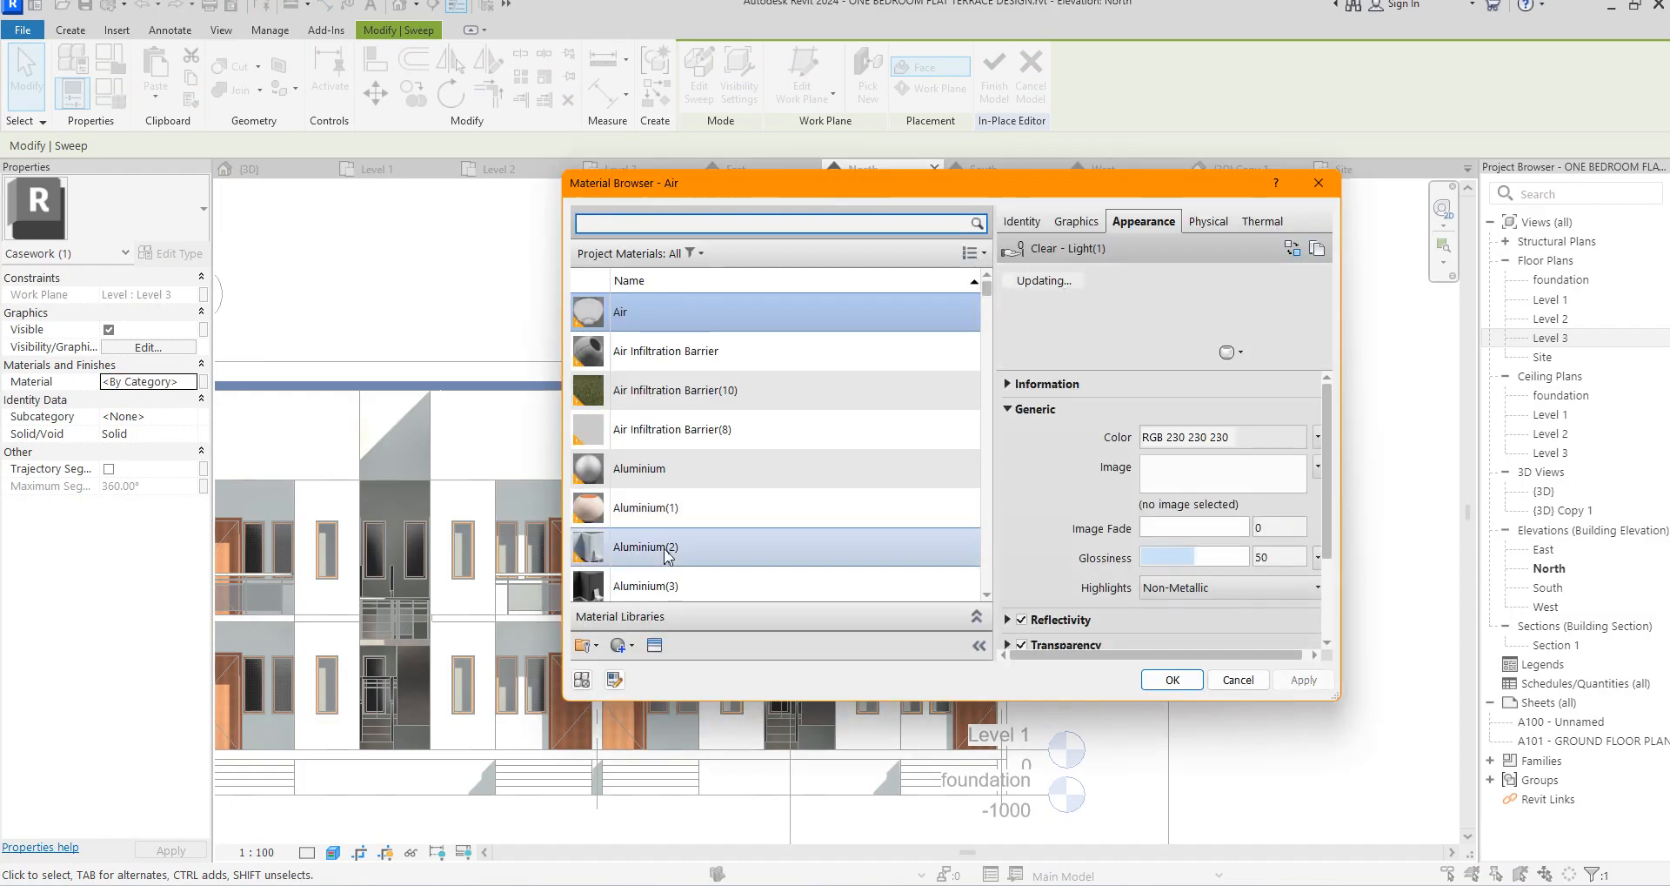
{"action": "scroll", "coordinate": [639, 549], "scroll_direction": "down", "scroll_amount": 2}
{"action": "left_click", "coordinate": [687, 432]}
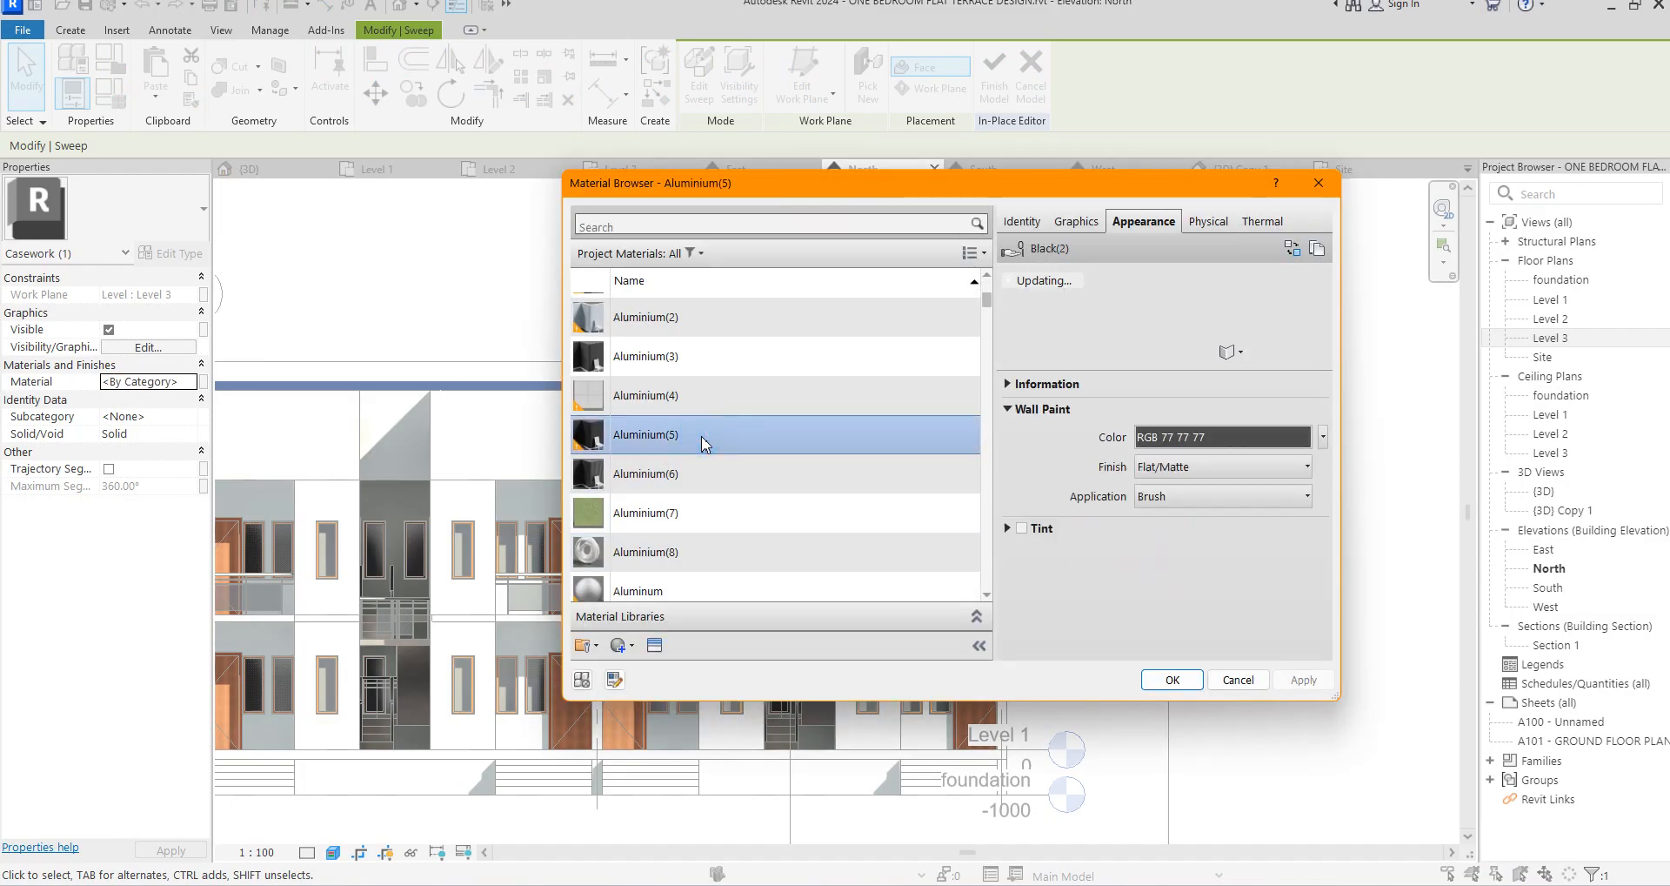
{"action": "right_click", "coordinate": [705, 441]}
{"action": "left_click", "coordinate": [774, 465]}
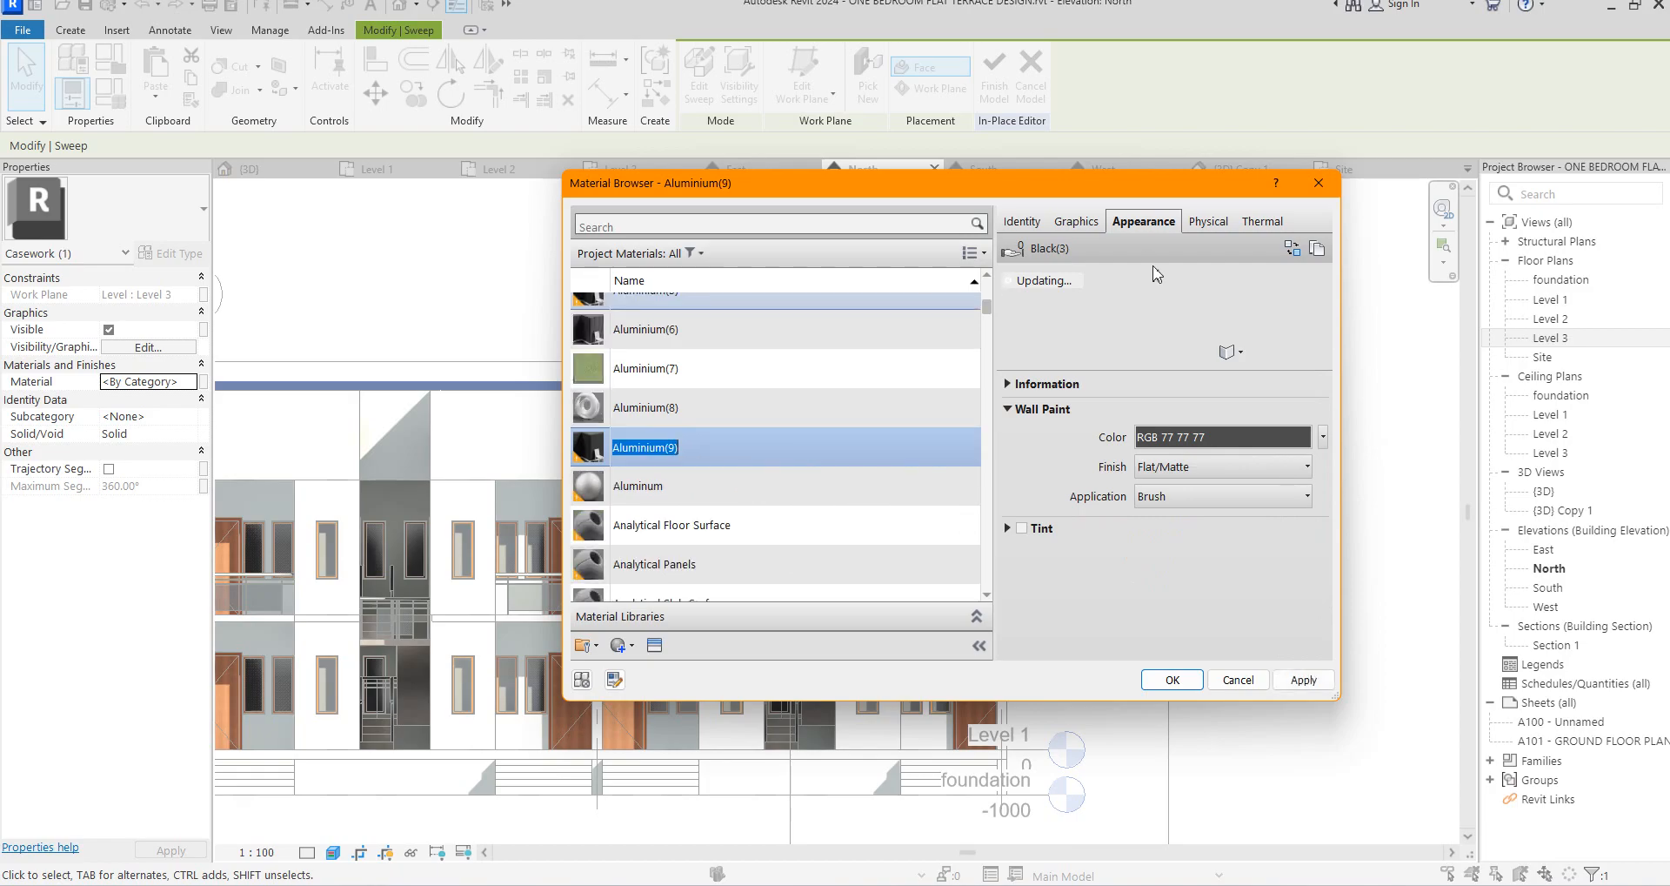
Make the duplicated material's shading use its render appearance, and replace its appearance asset with Masonry CMU
{"action": "left_click", "coordinate": [1076, 223]}
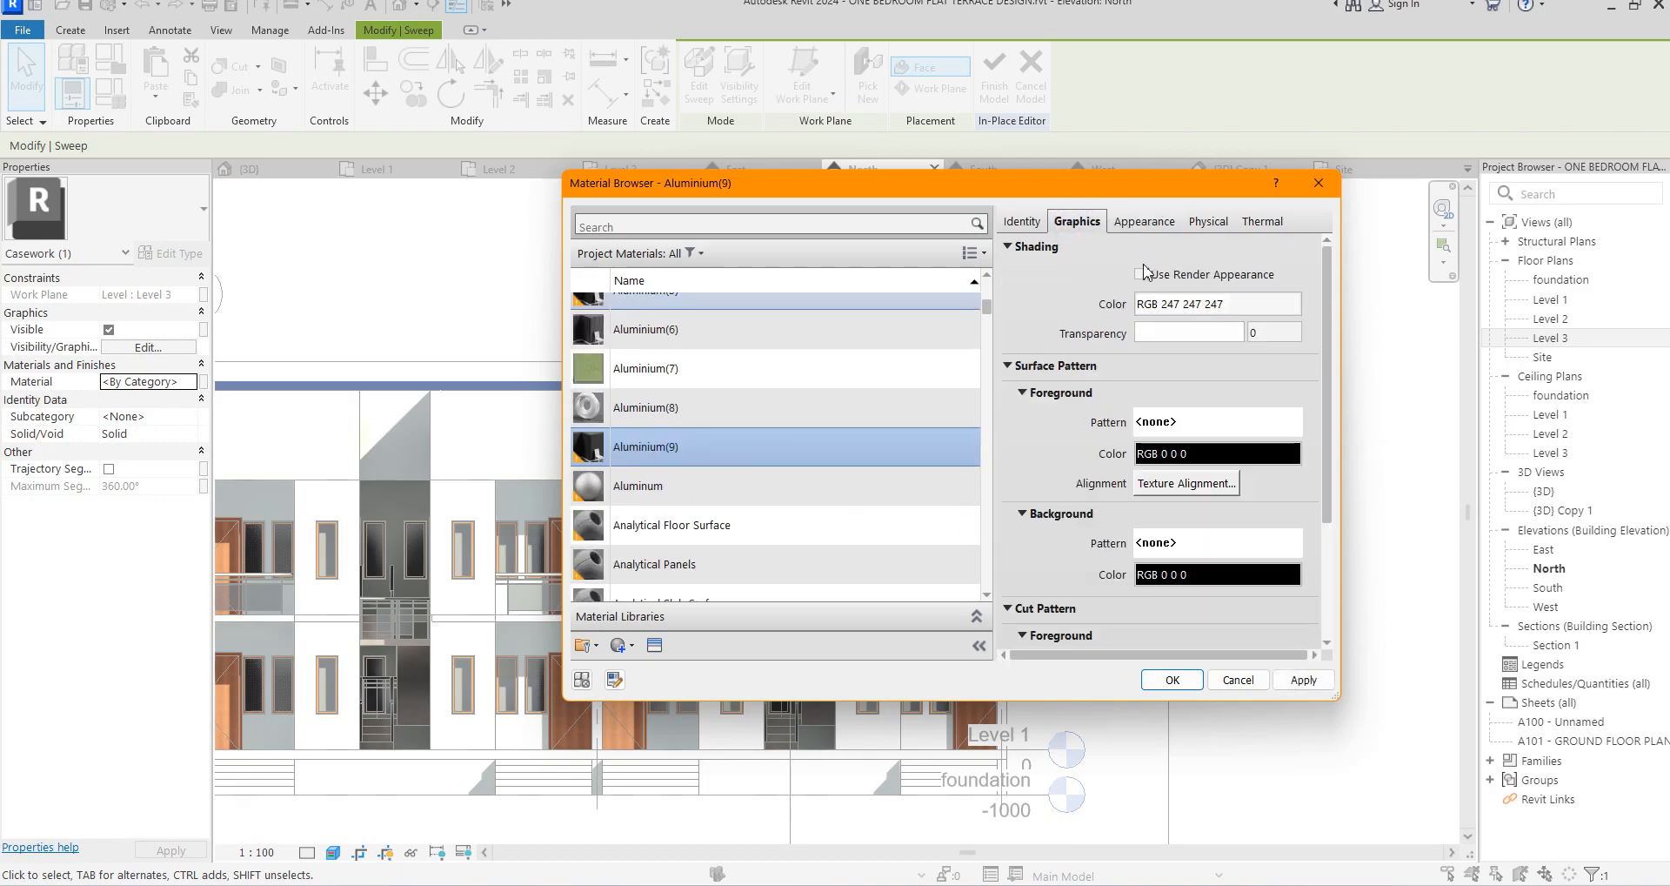
{"action": "left_click", "coordinate": [1141, 274]}
{"action": "left_click", "coordinate": [1144, 222]}
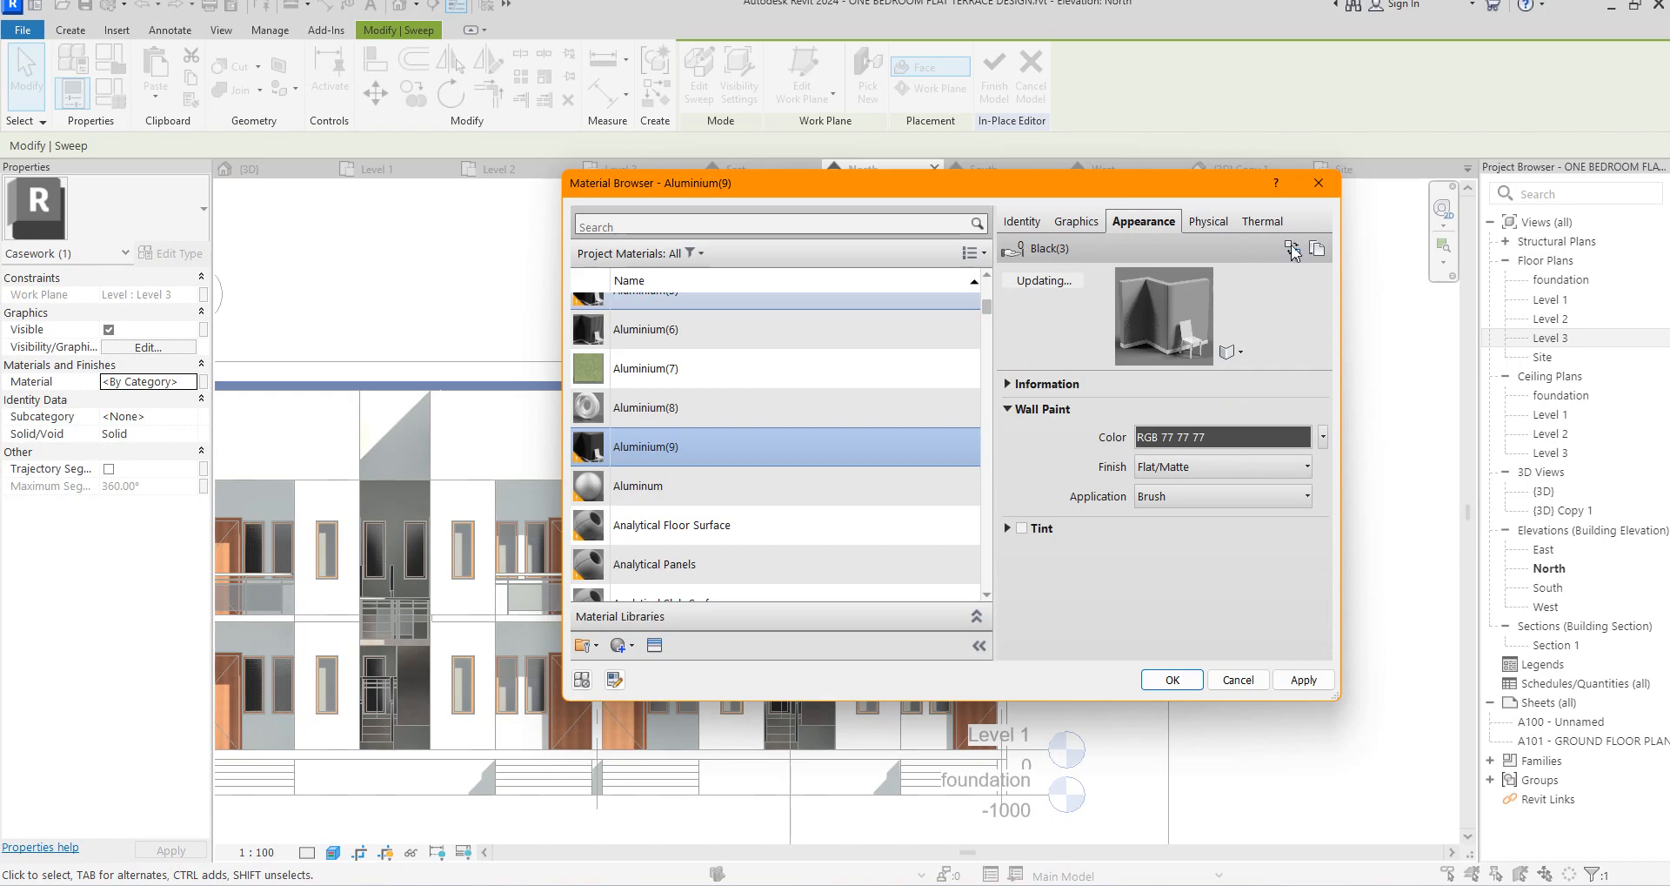
{"action": "left_click", "coordinate": [1292, 247]}
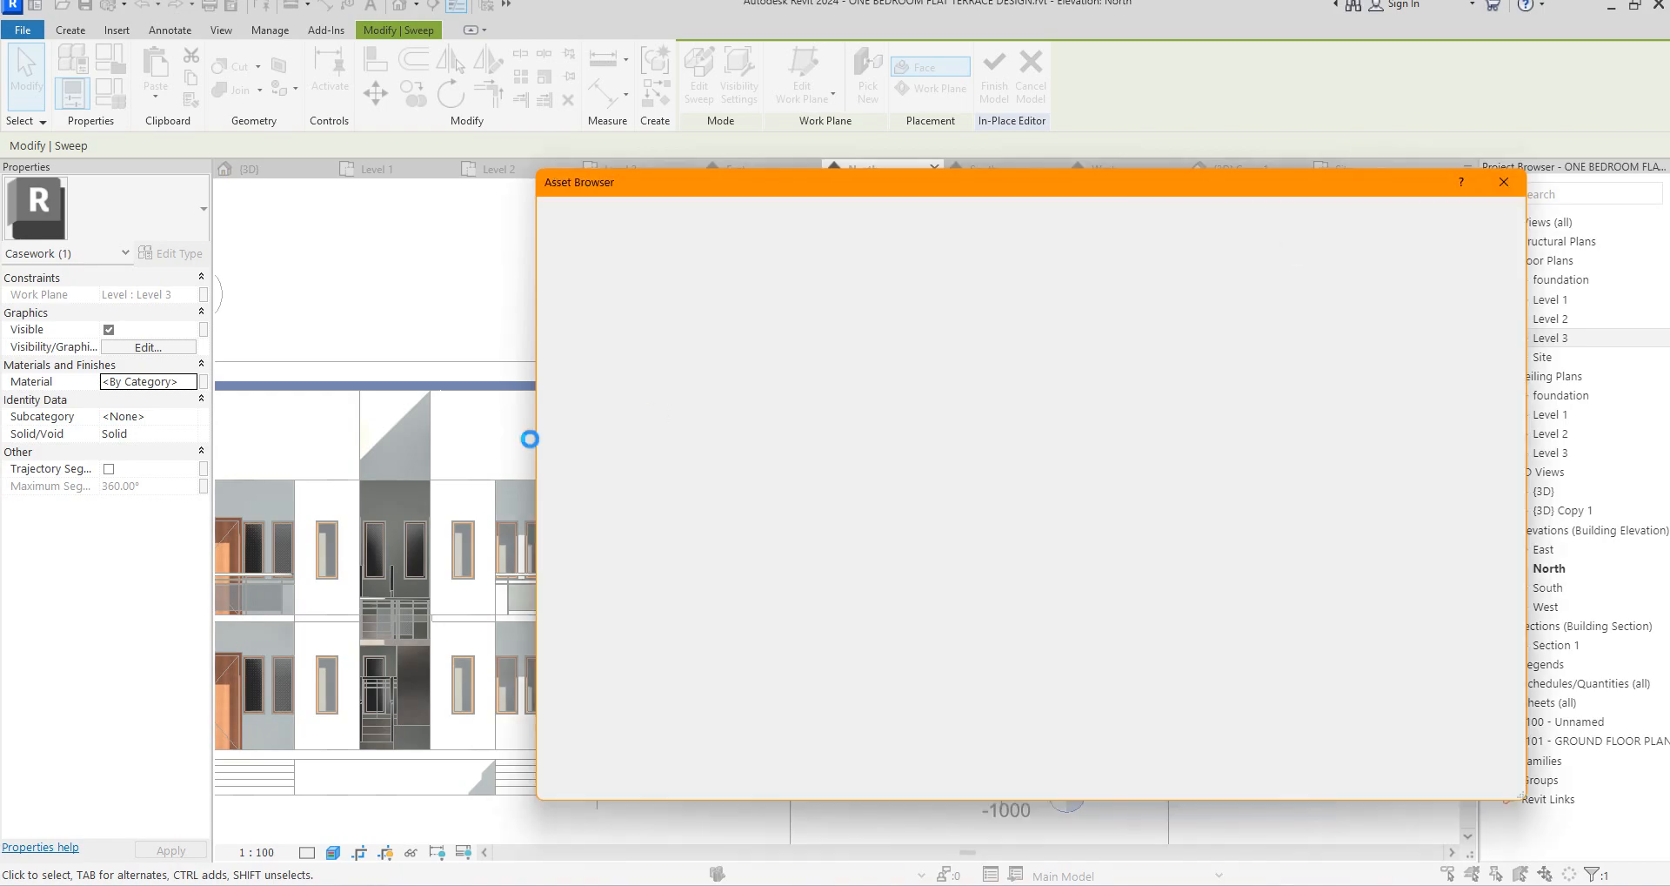
{"action": "double_click", "coordinate": [550, 322]}
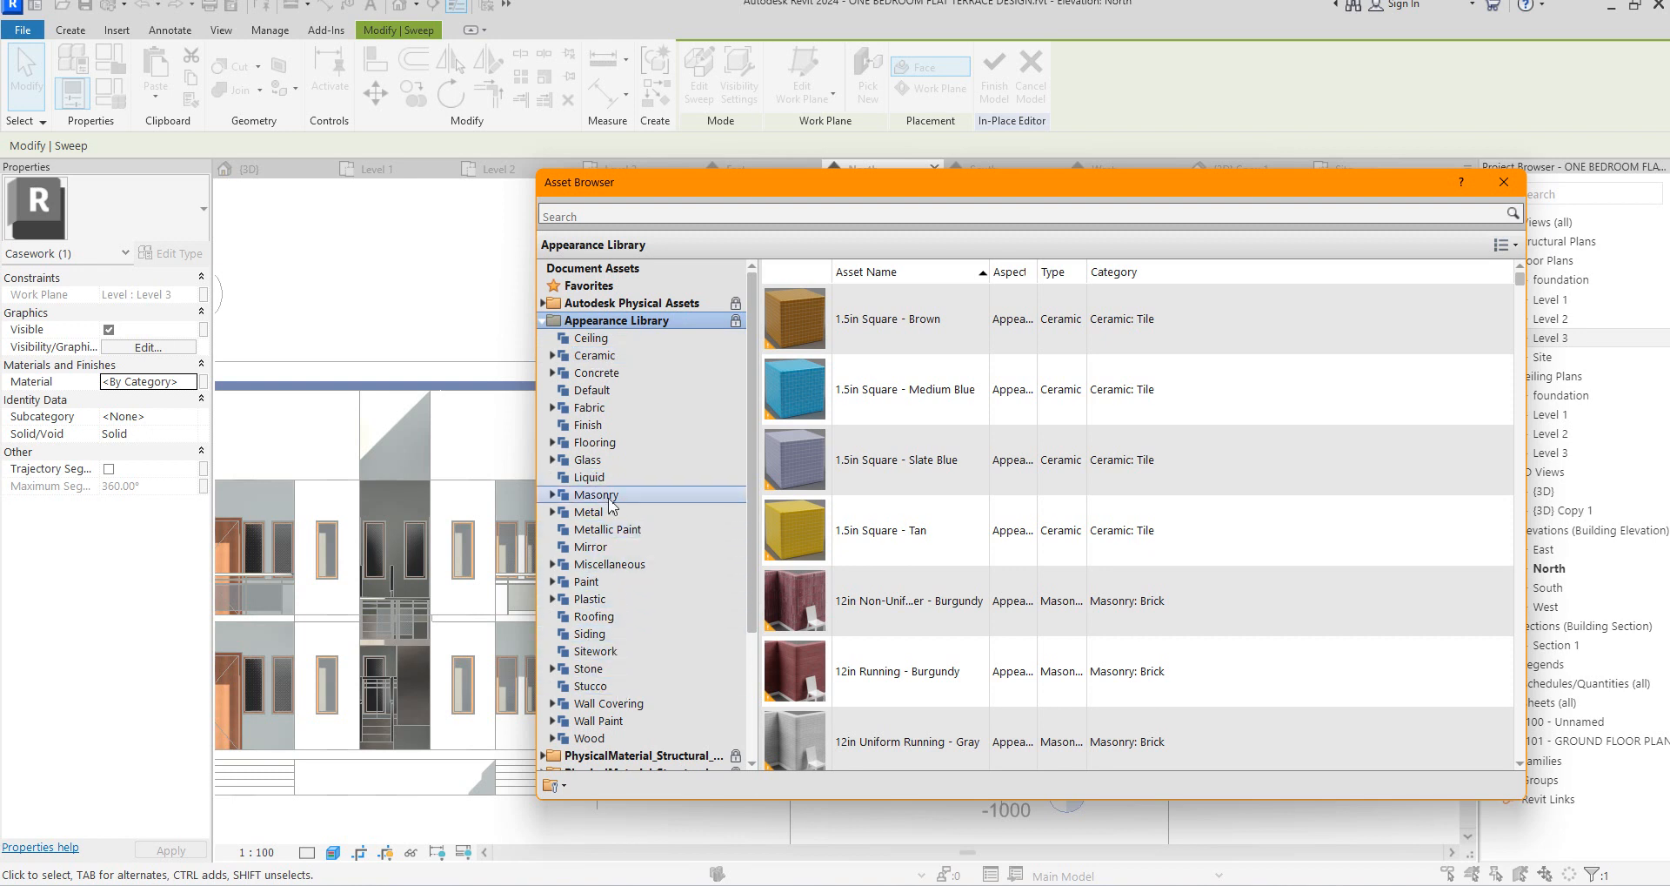
{"action": "left_click", "coordinate": [592, 390]}
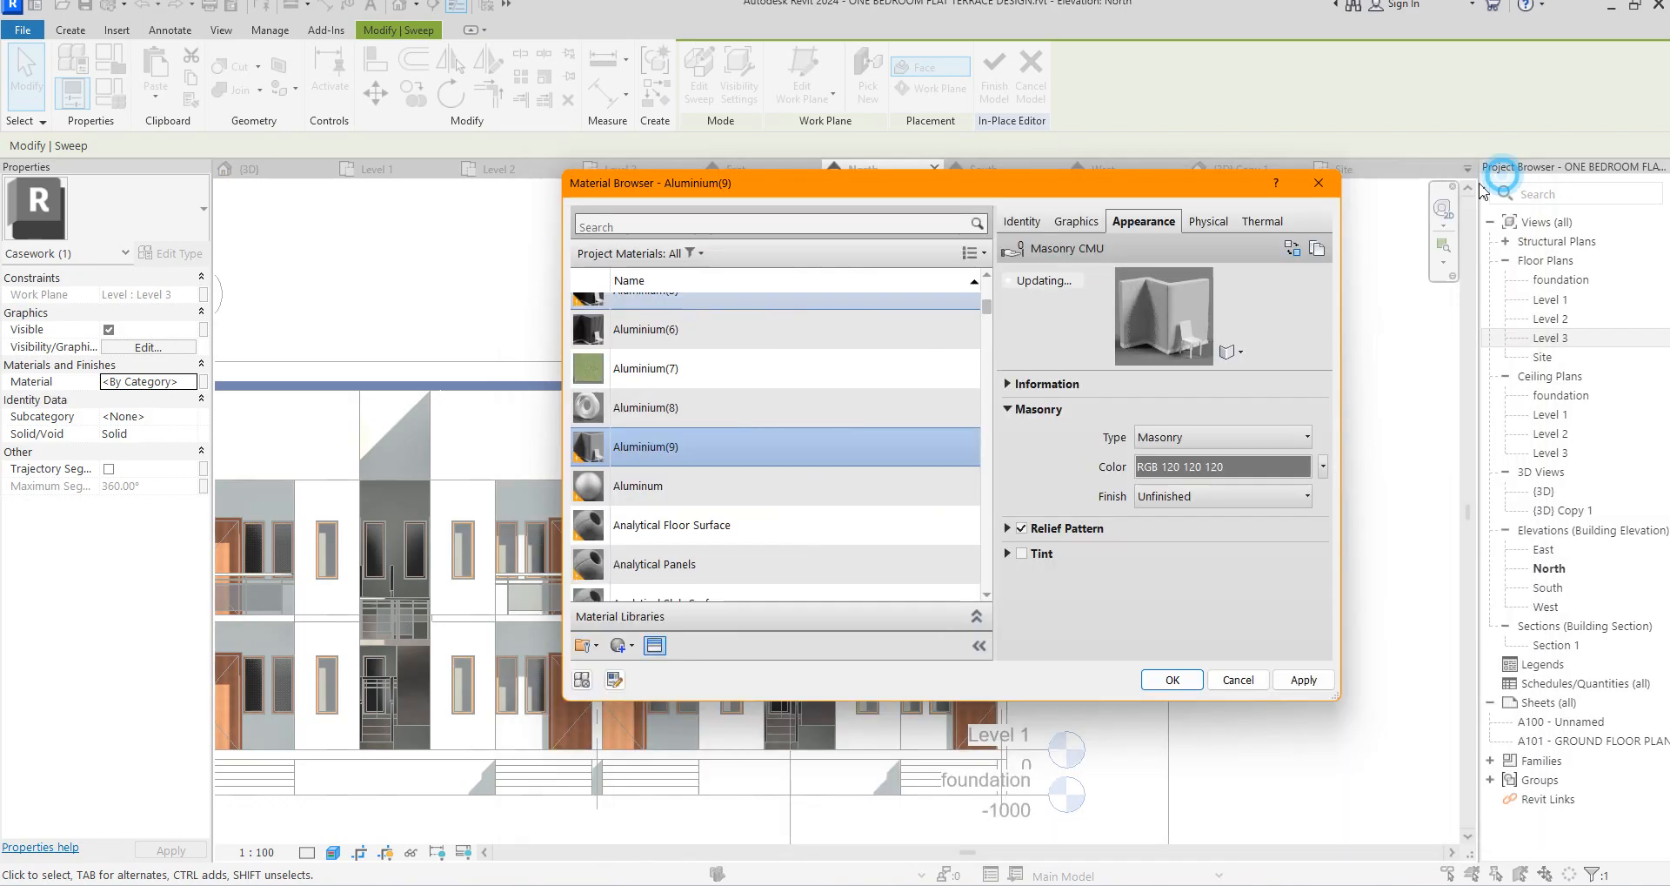
Darken the masonry appearance colour to RGB 38 38 38 and assign the Aluminium(9) material to the sweep
{"action": "left_click", "coordinate": [1289, 468]}
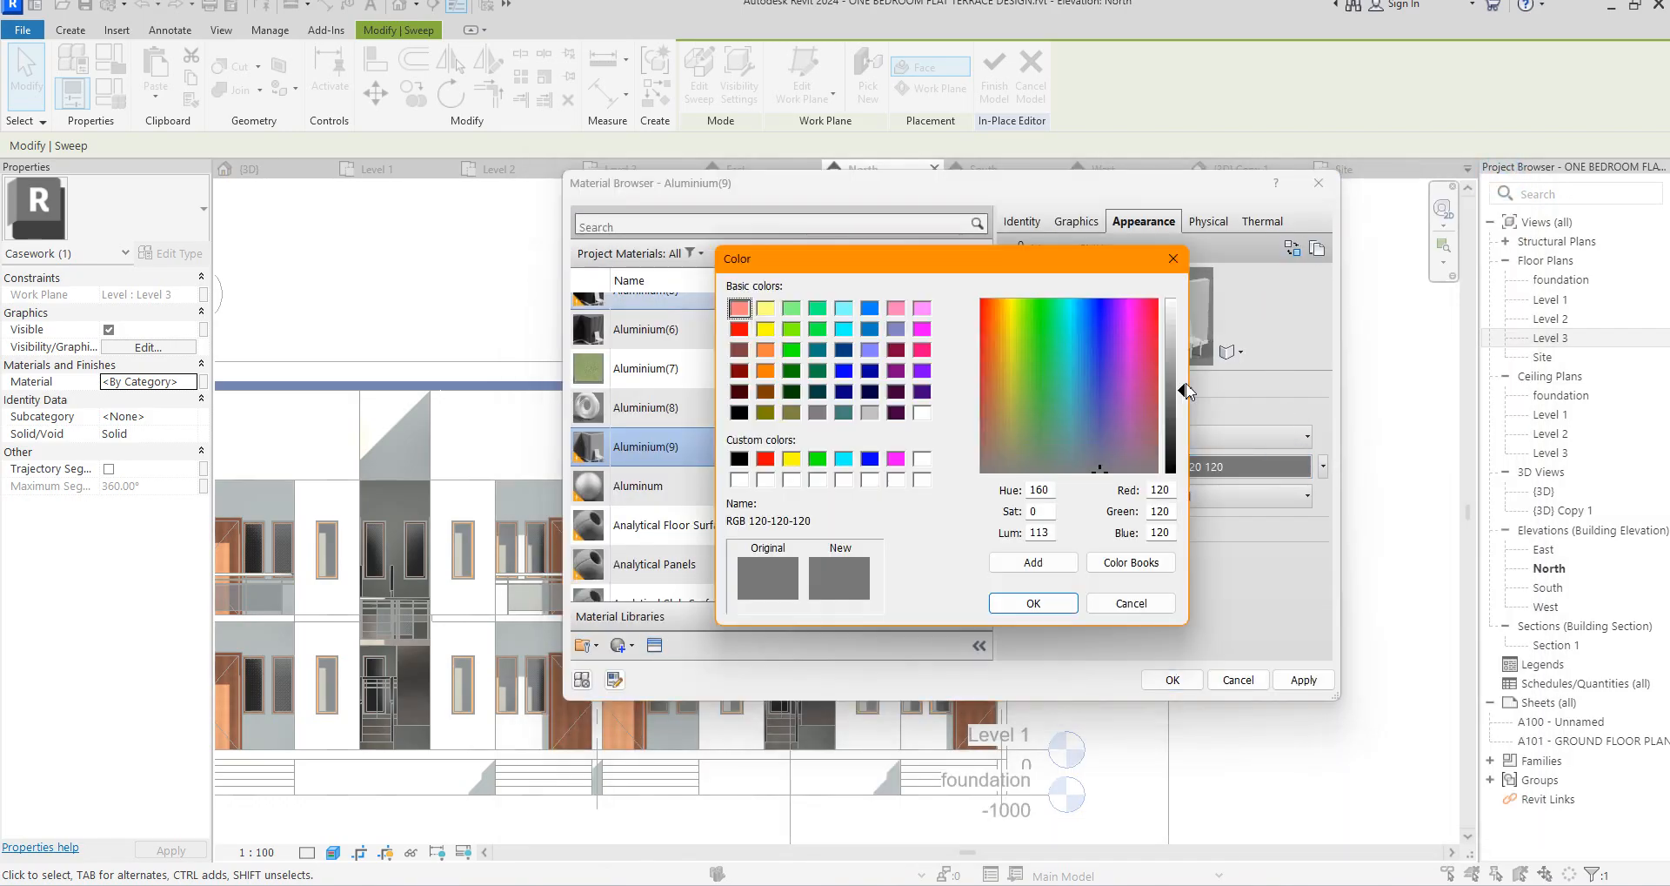
{"action": "left_click_drag", "start_coordinate": [1186, 389], "coordinate": [1187, 428]}
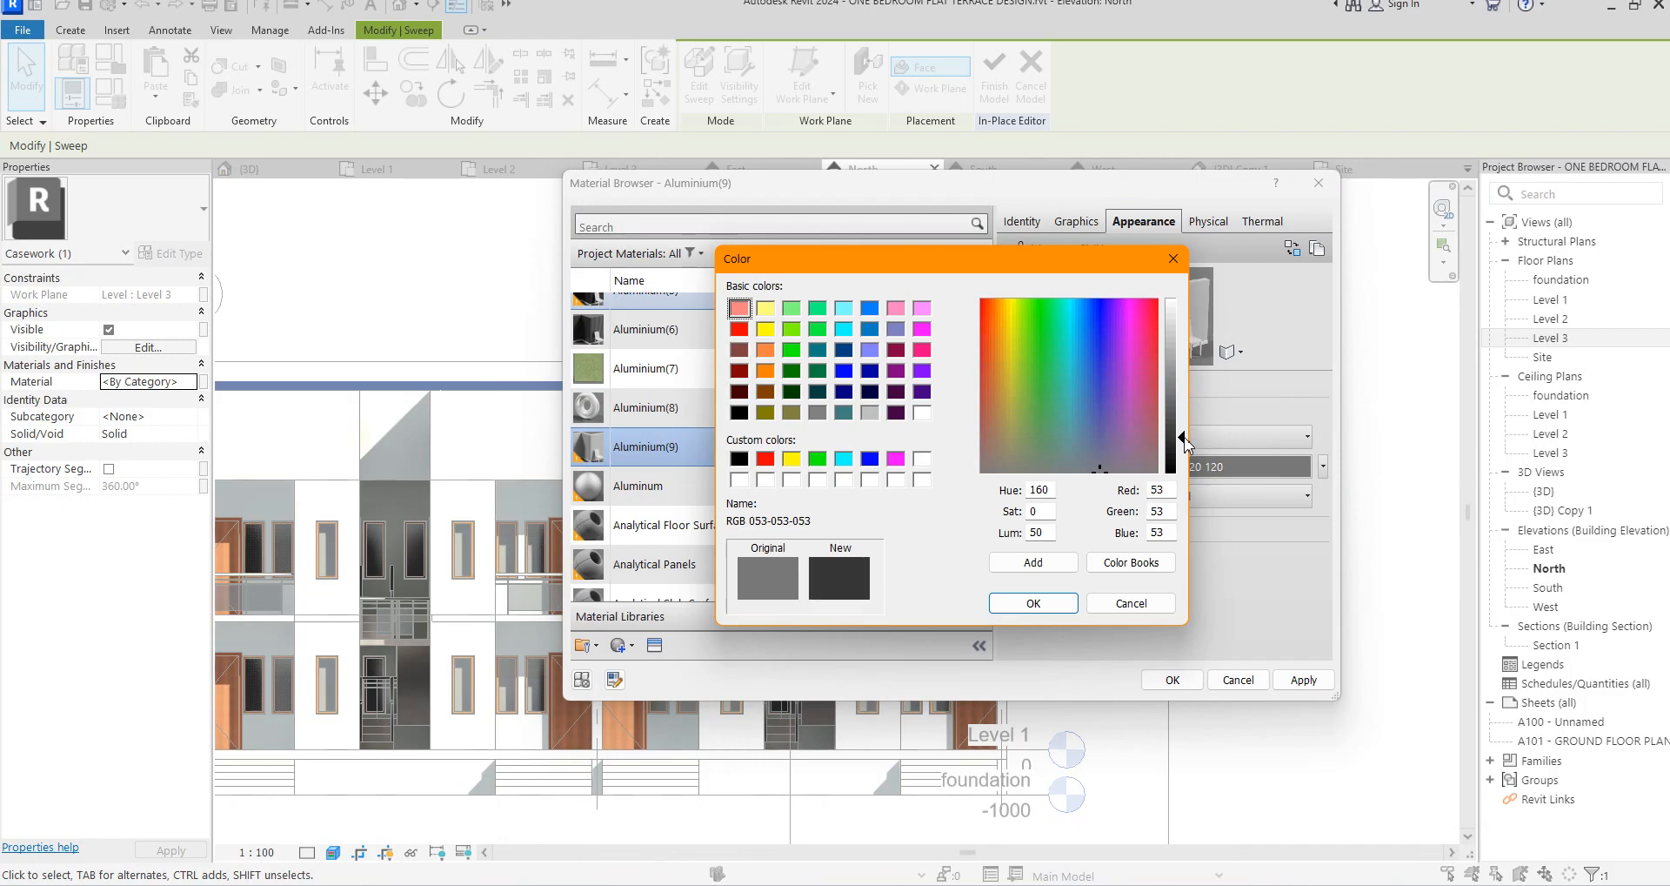
{"action": "left_click", "coordinate": [1015, 604]}
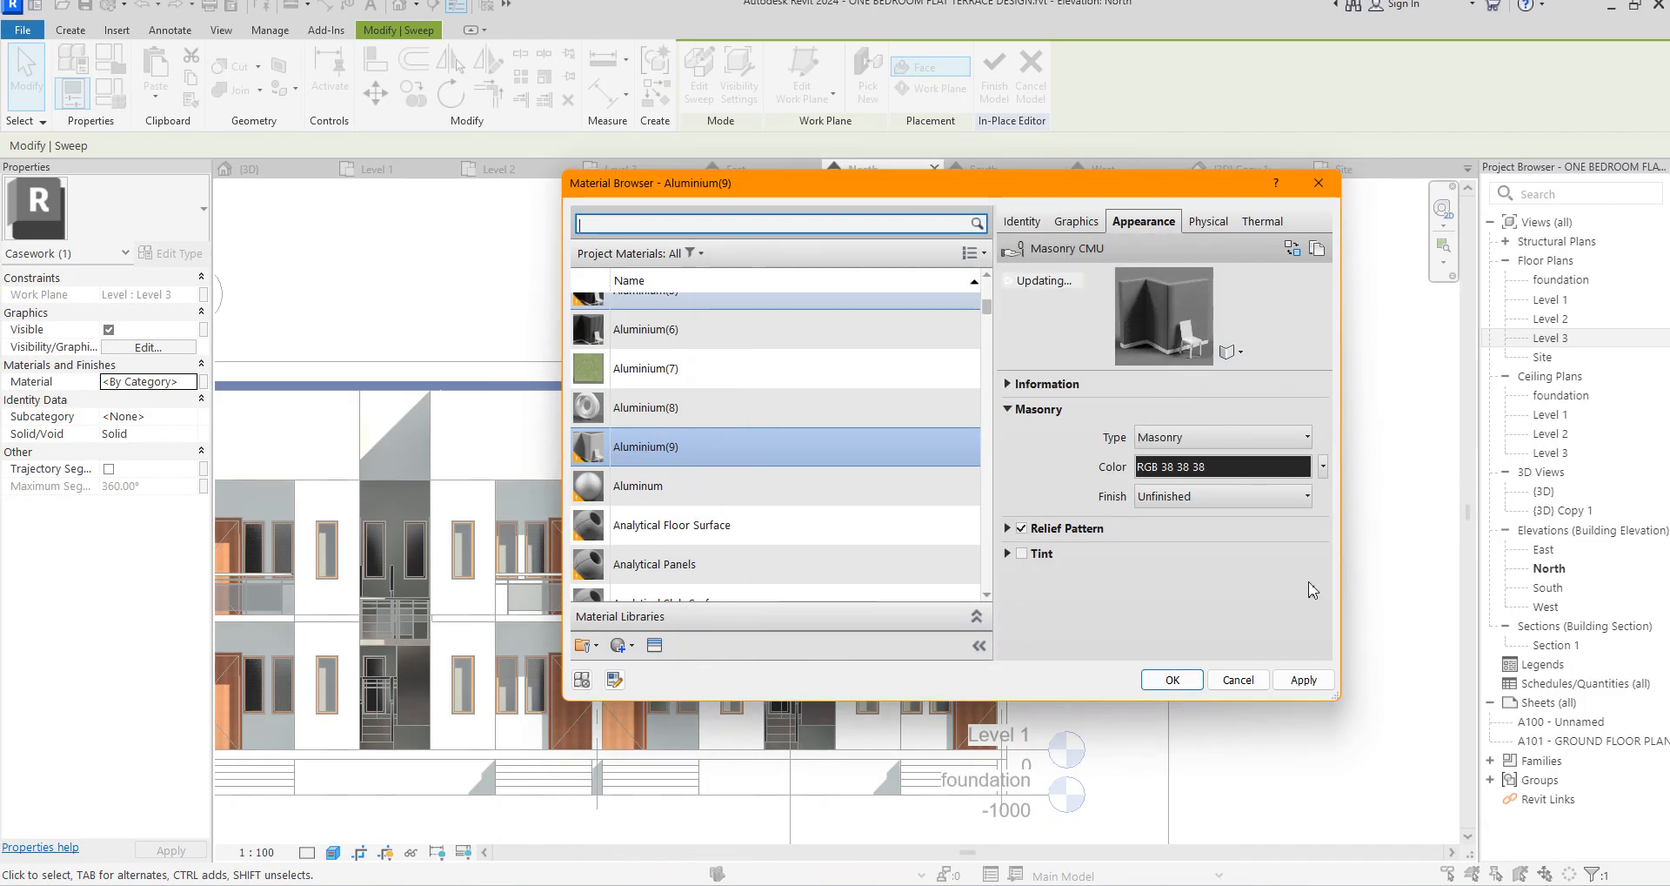
{"action": "left_click", "coordinate": [1189, 684]}
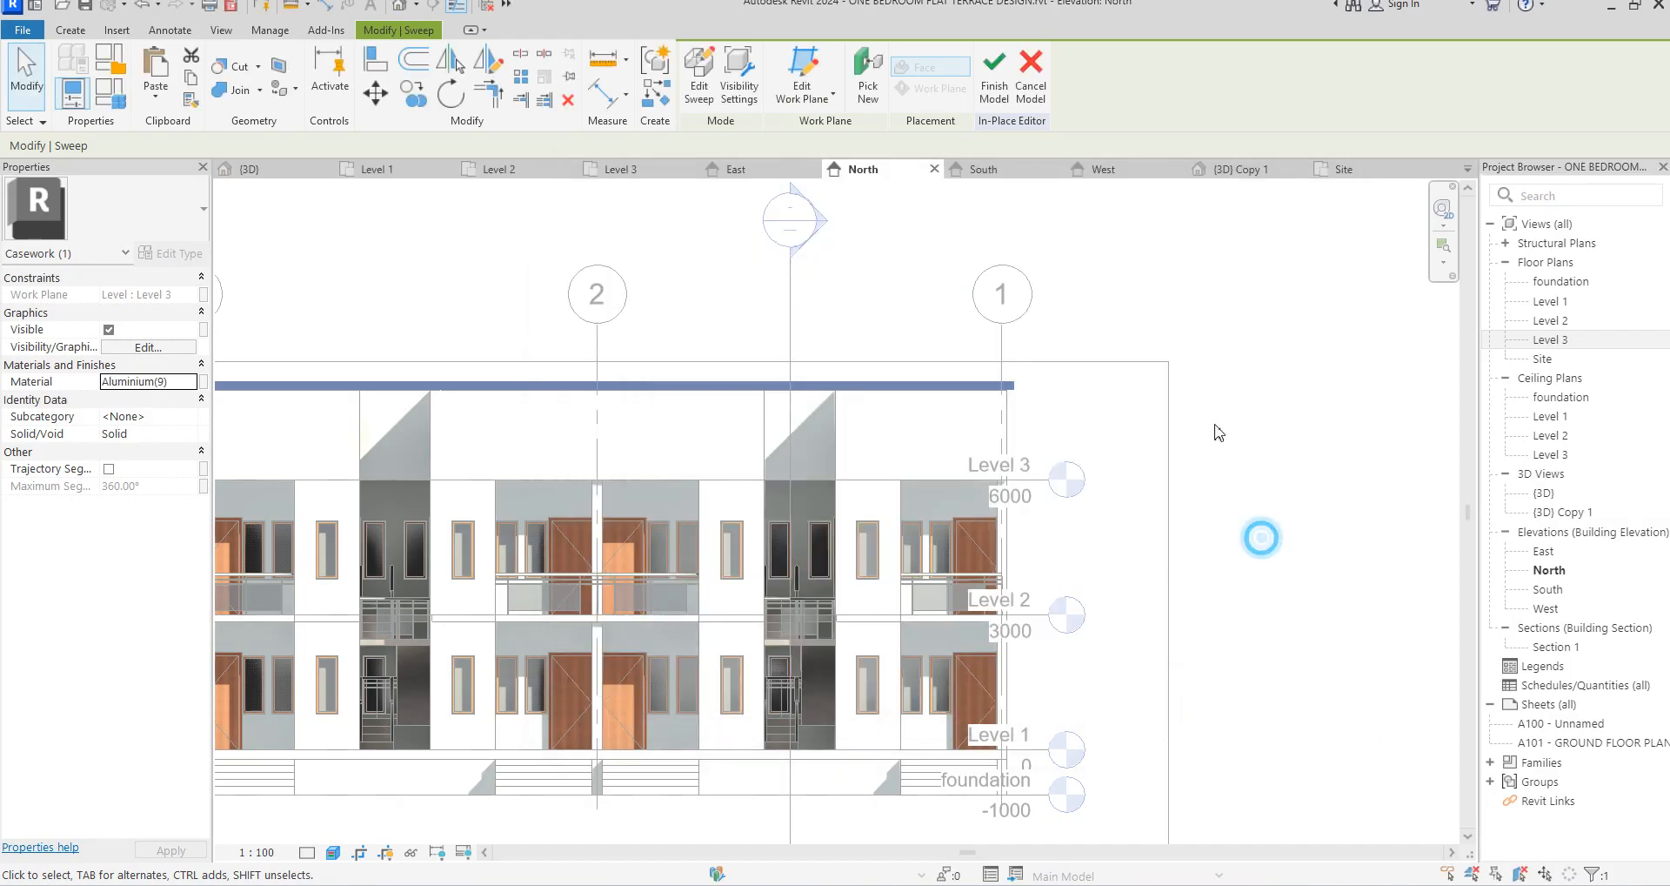
Finish the in-place model and open the {3D} Copy 1 view
{"action": "left_click", "coordinate": [994, 90]}
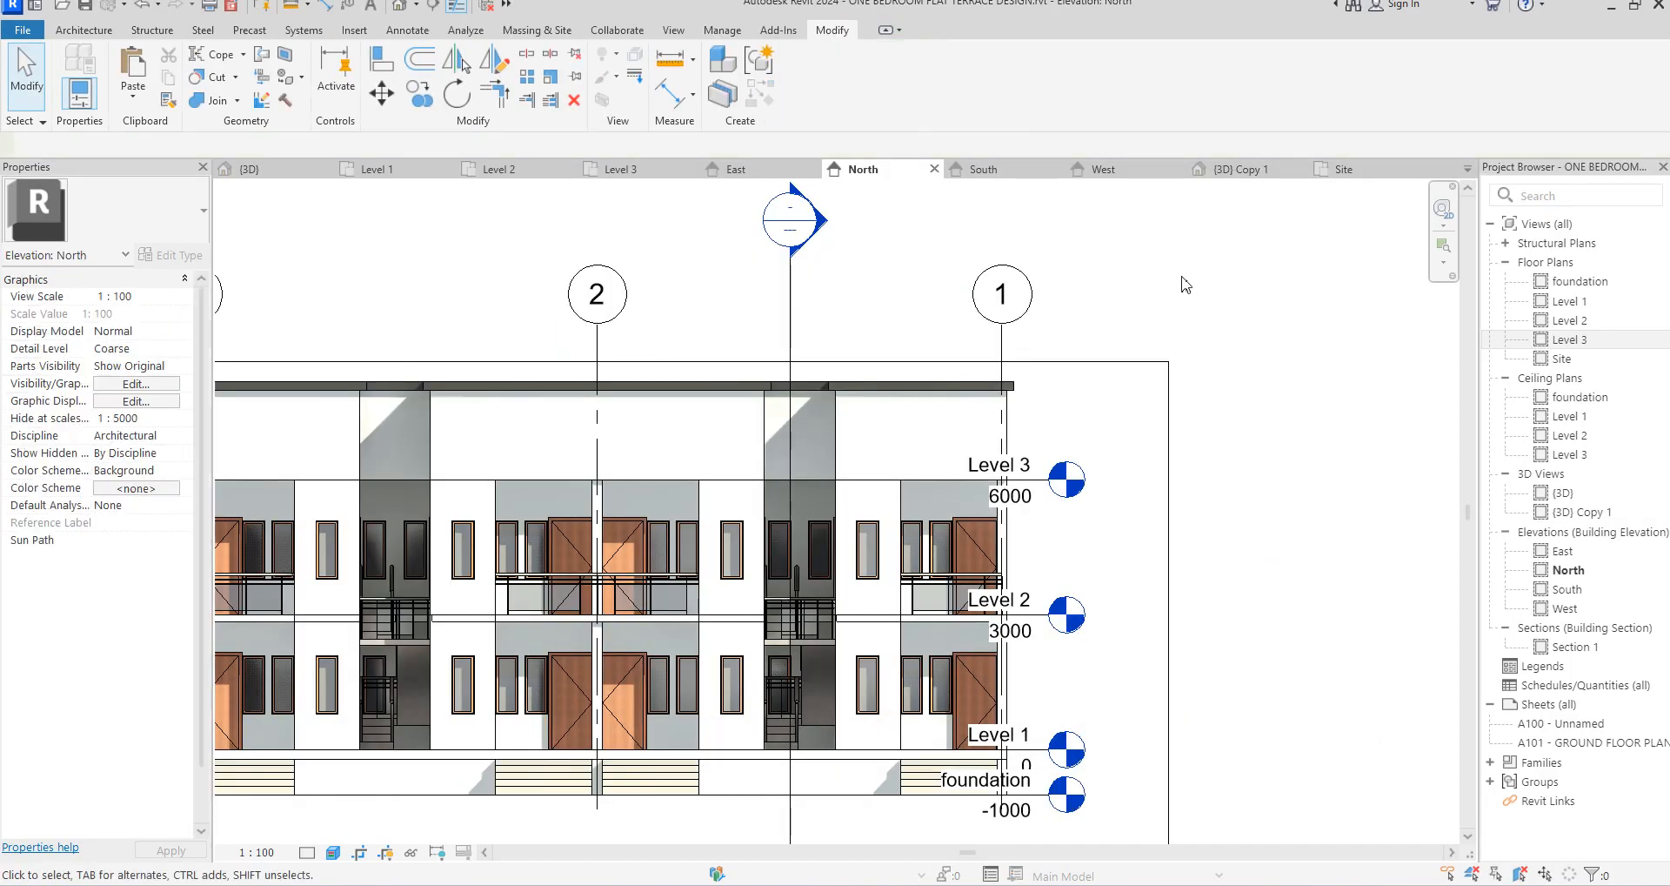
{"action": "double_click", "coordinate": [1573, 514]}
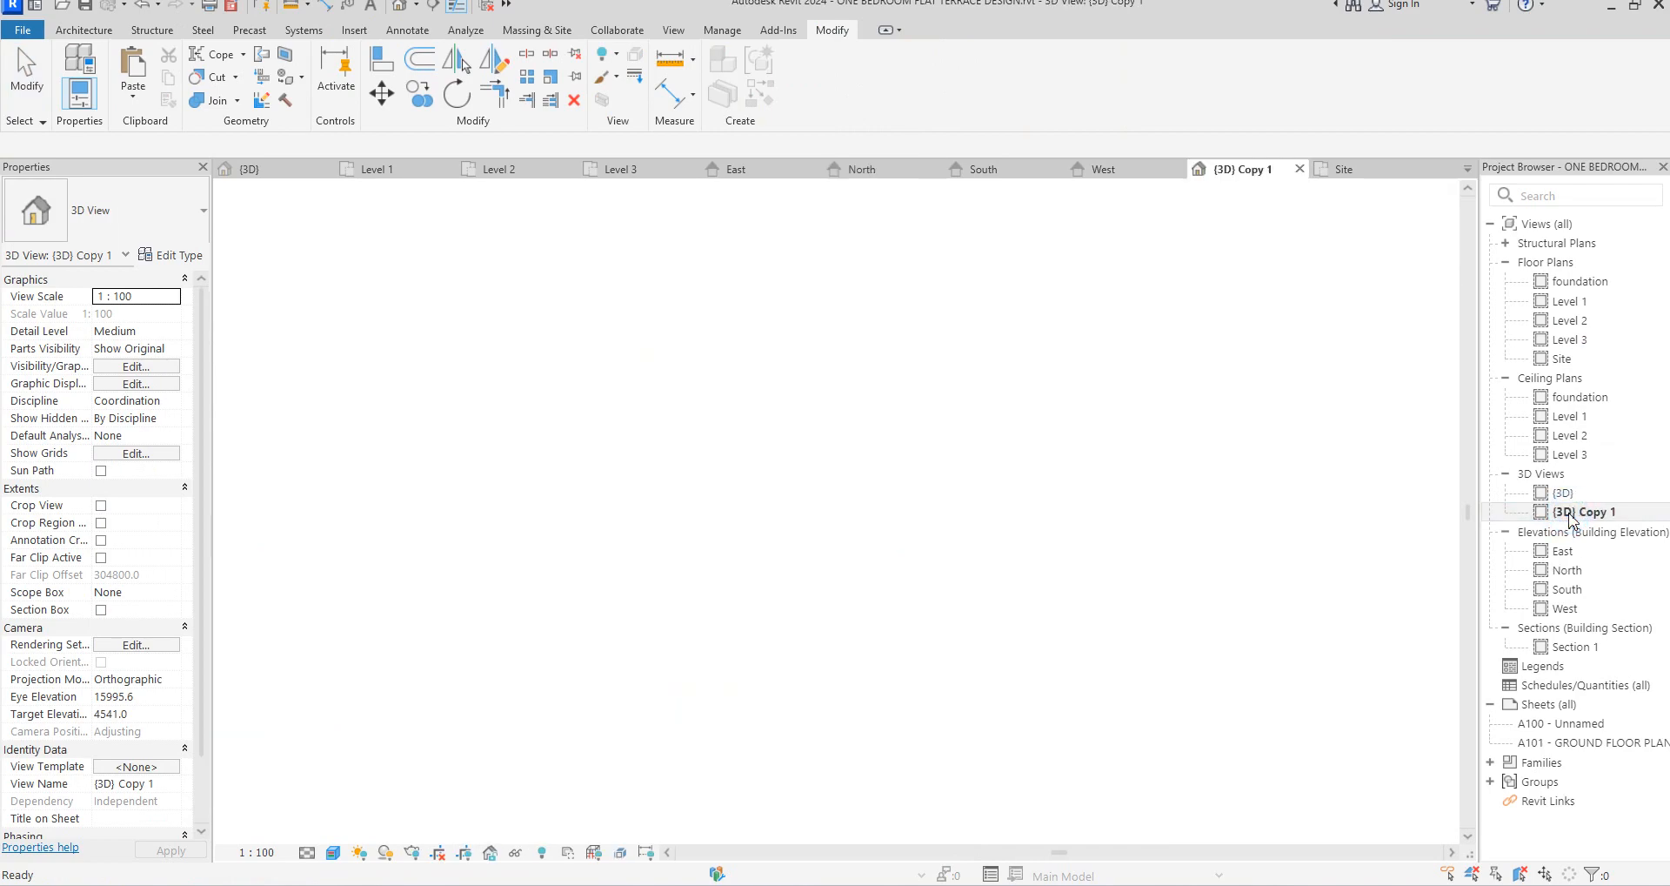
Reveal hidden elements in the 3D view and unhide the Level 2 wall with the narrow window beside the end stair
{"action": "scroll", "coordinate": [1150, 355], "scroll_direction": "up", "scroll_amount": 2}
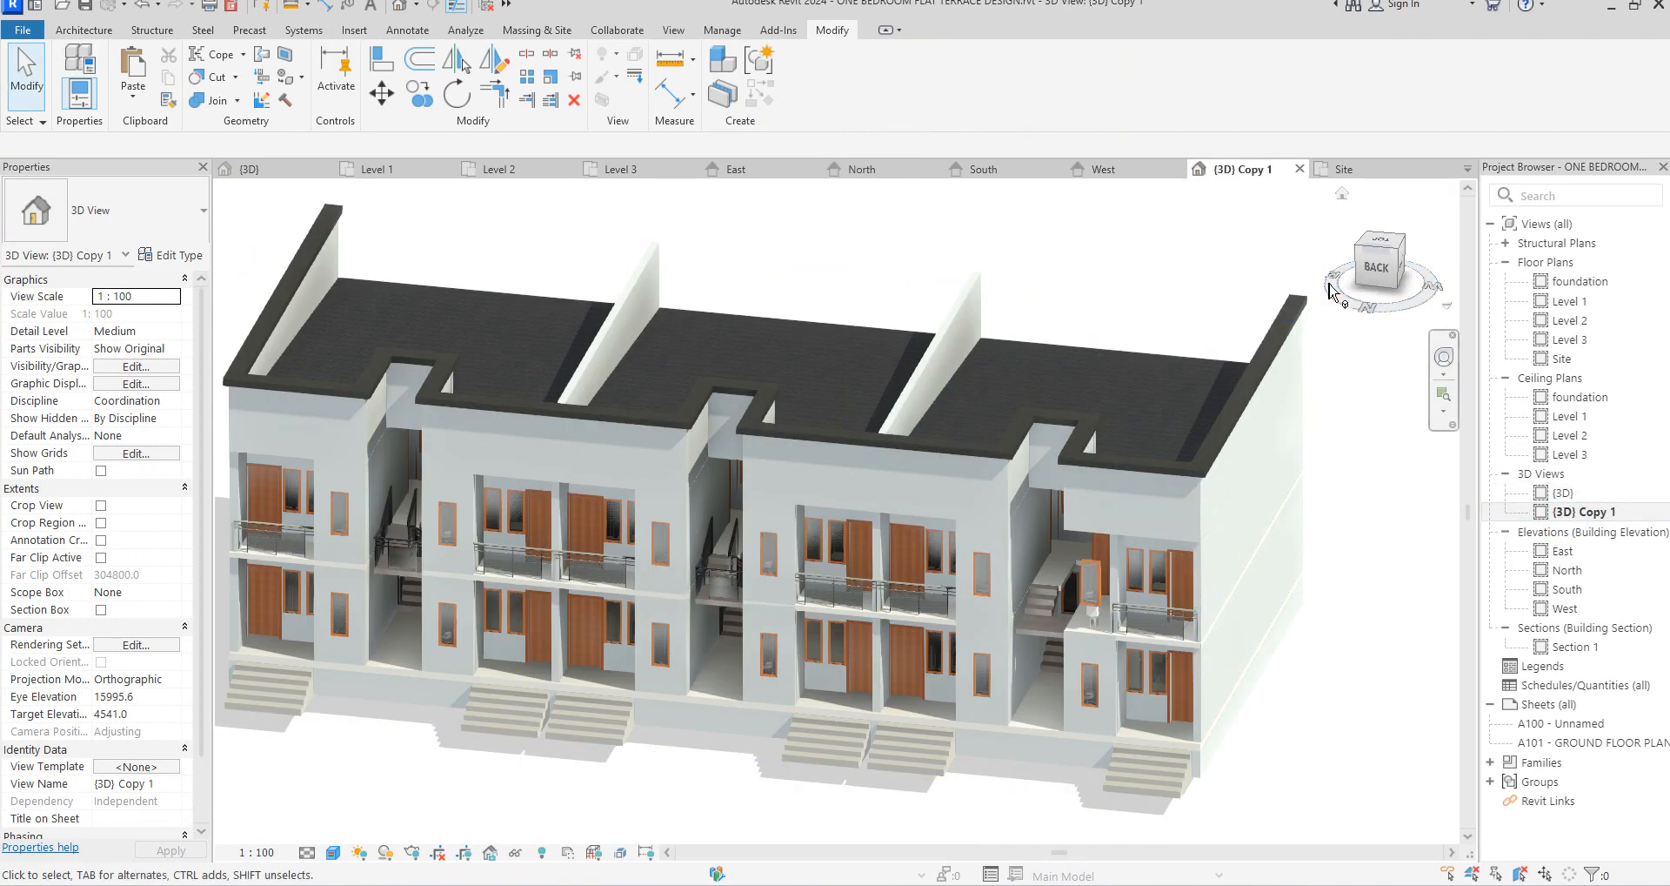
{"action": "left_click", "coordinate": [1401, 252]}
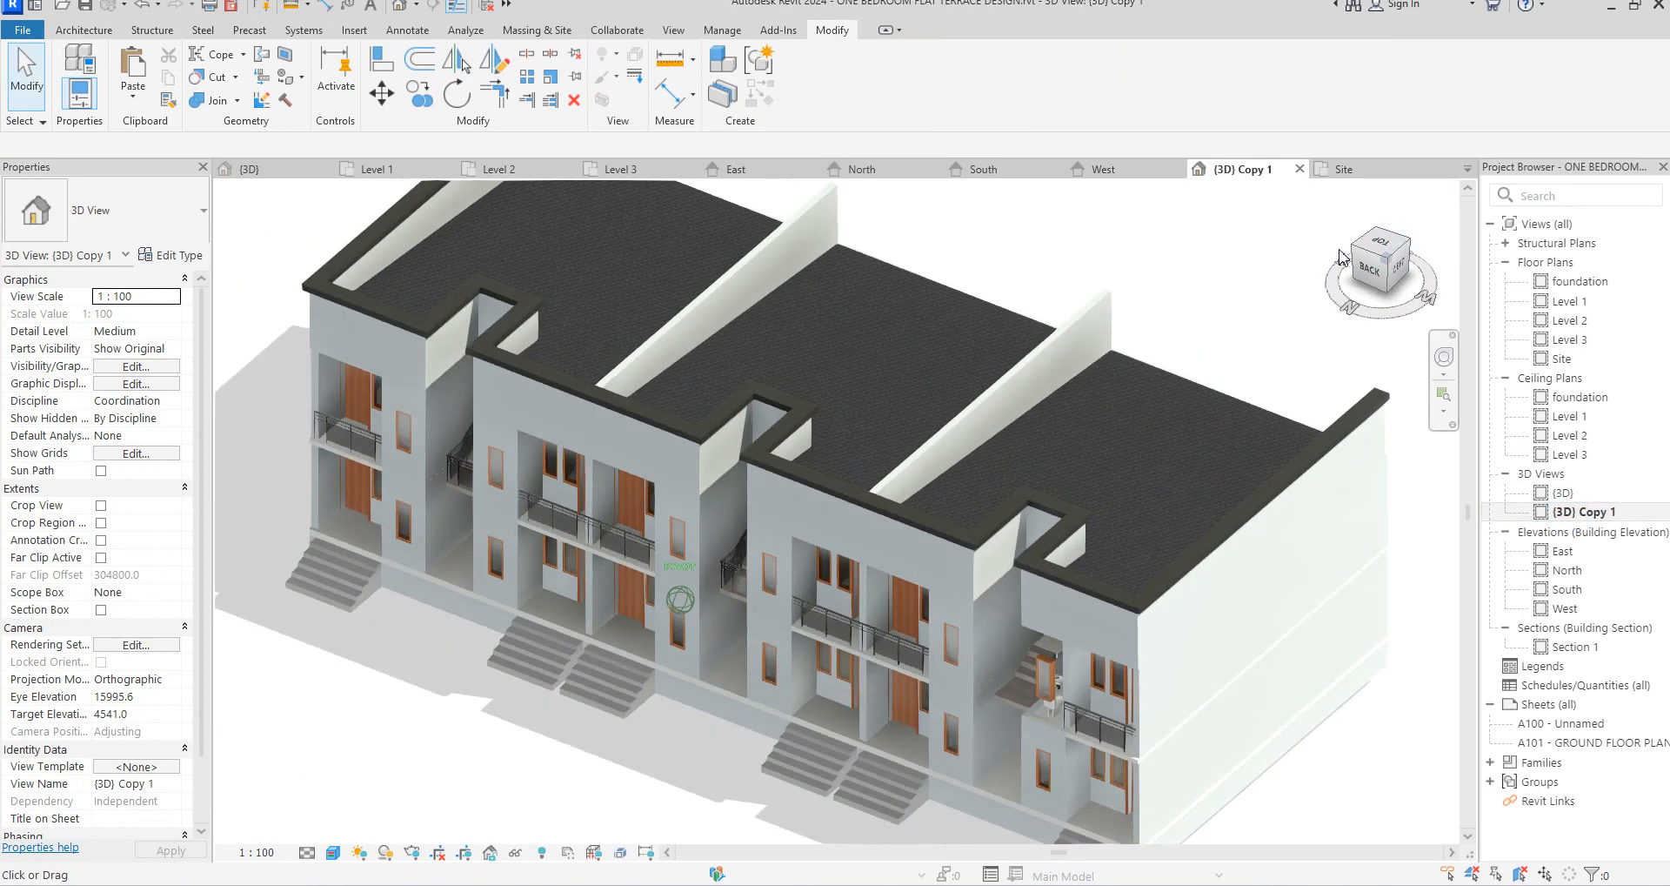
{"action": "scroll", "coordinate": [1009, 637], "scroll_direction": "up", "scroll_amount": 5}
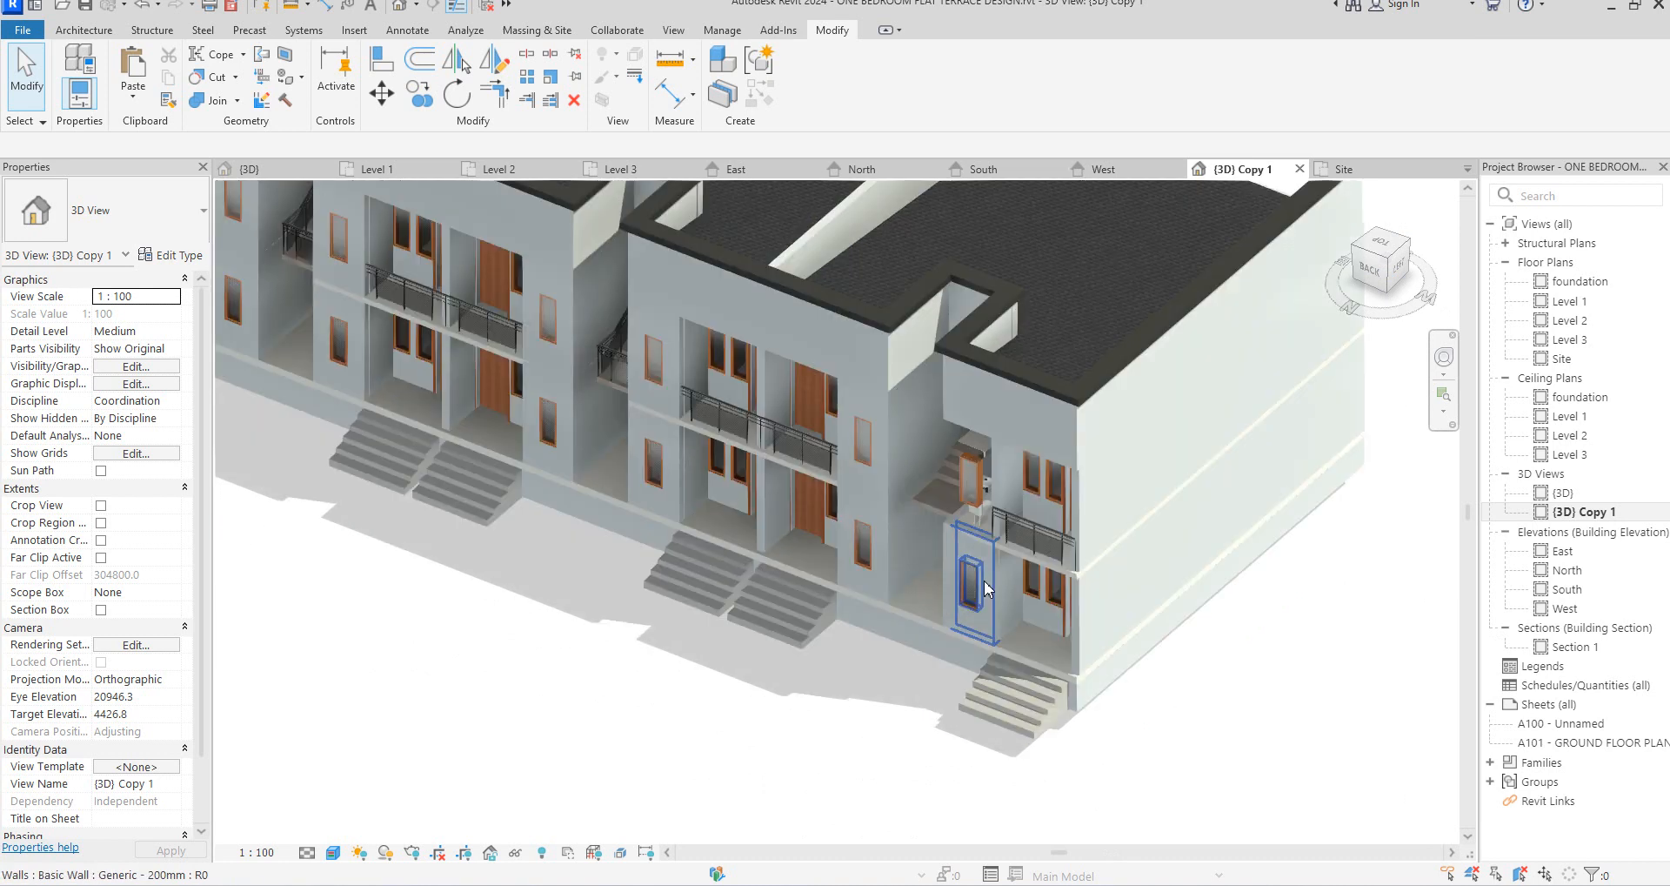
{"action": "left_click", "coordinate": [542, 853]}
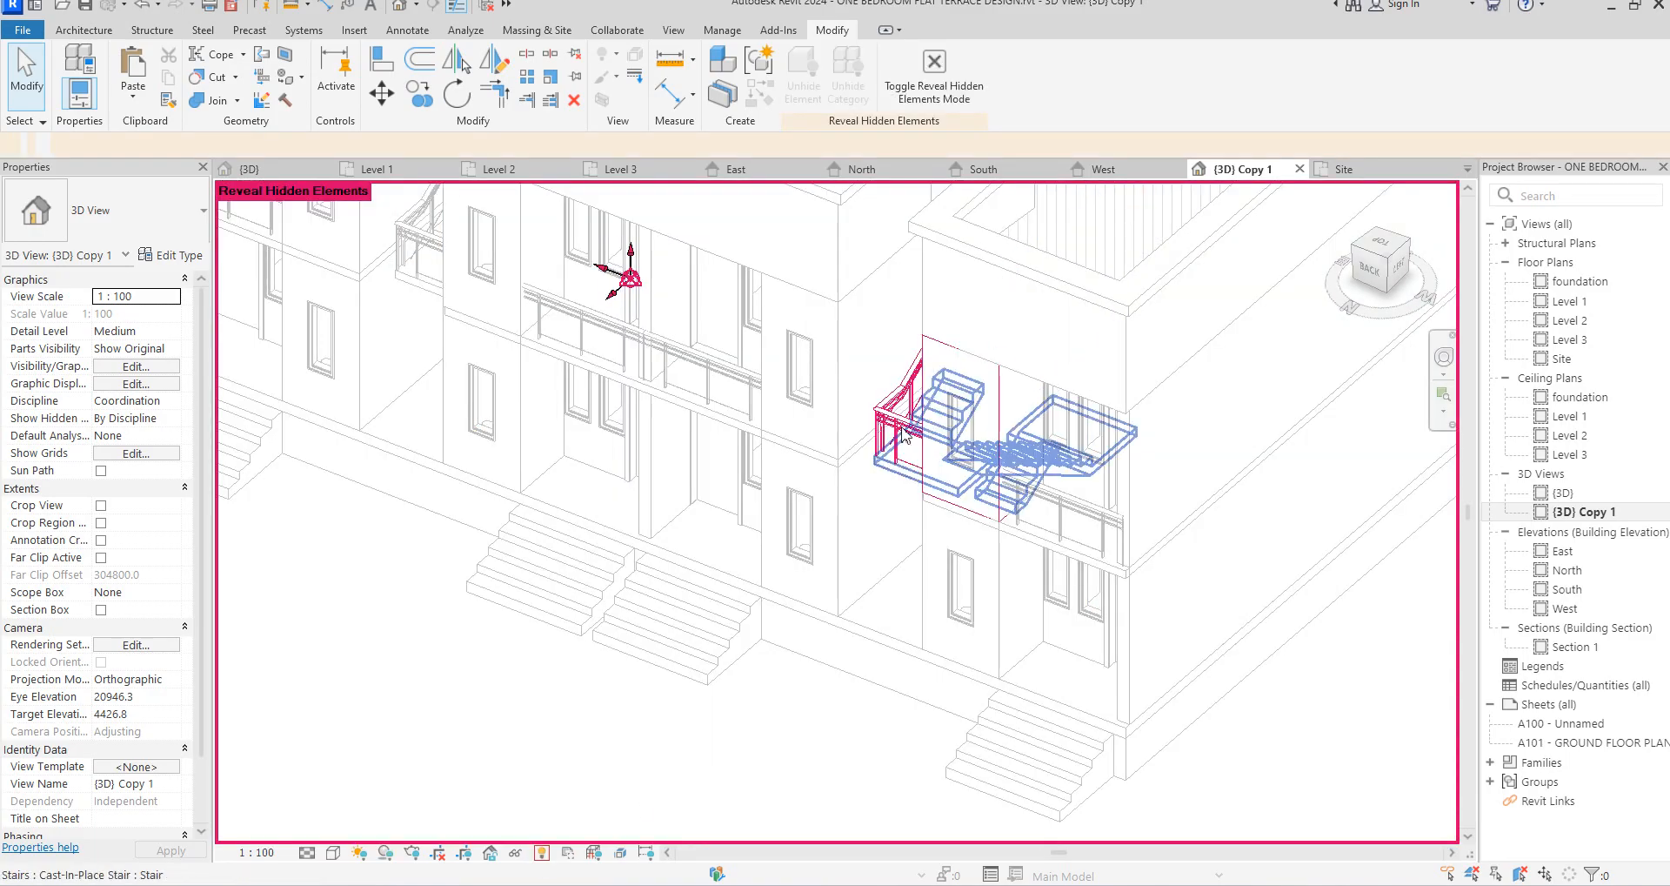
{"action": "left_click", "coordinate": [885, 418]}
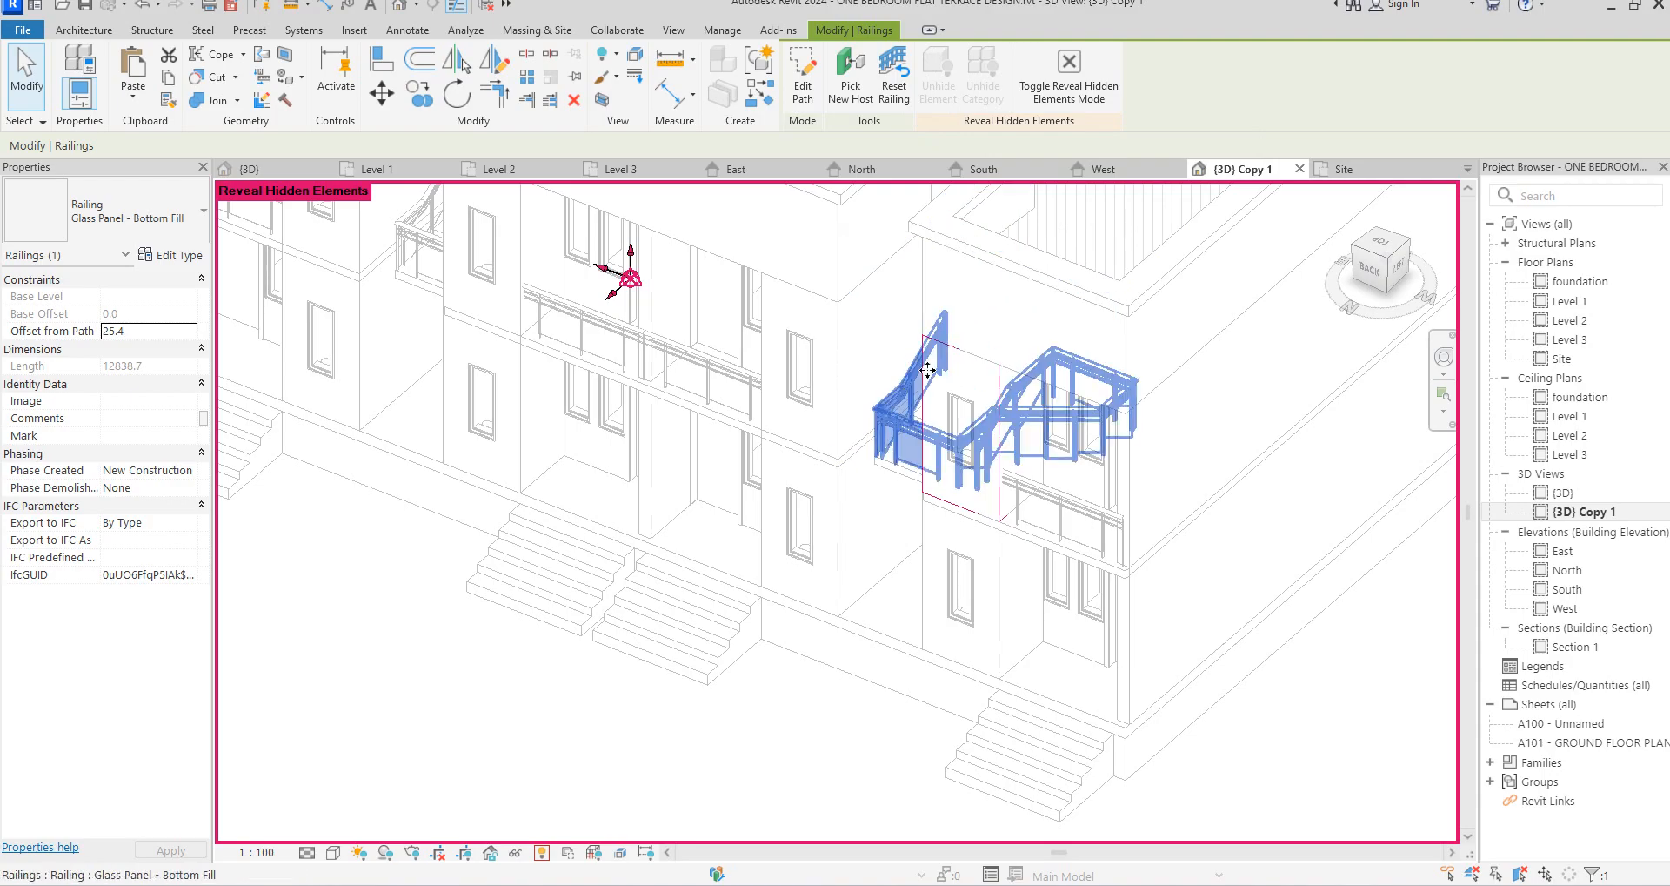
{"action": "scroll", "coordinate": [1002, 390], "scroll_direction": "up", "scroll_amount": 1}
{"action": "scroll", "coordinate": [1002, 390], "scroll_direction": "up", "scroll_amount": 3}
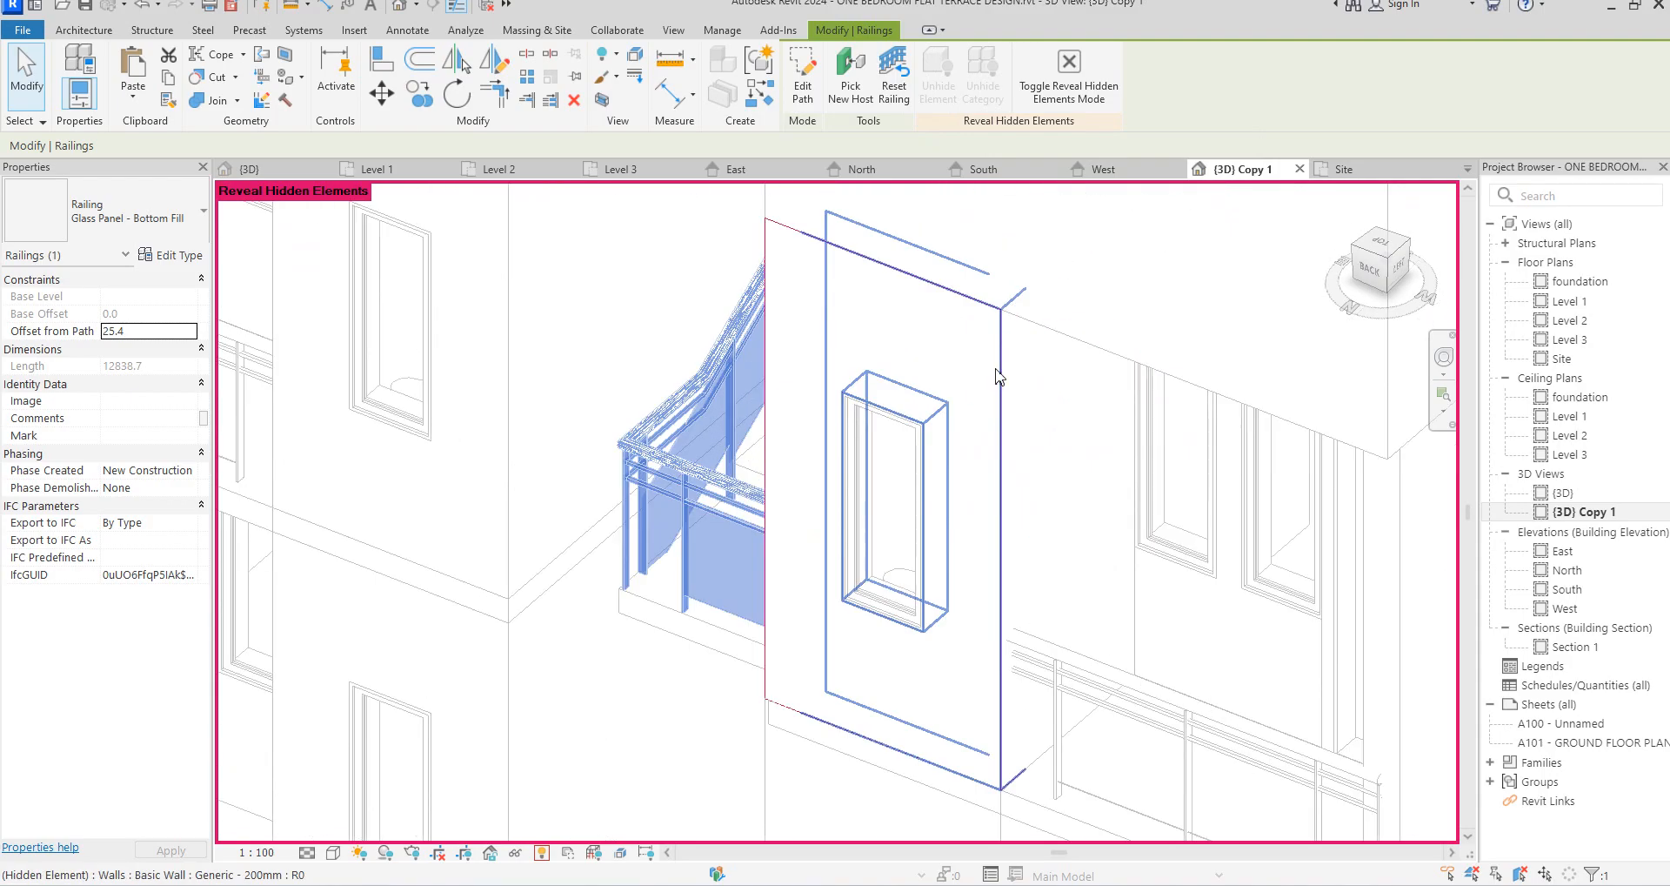
{"action": "left_click", "coordinate": [998, 364]}
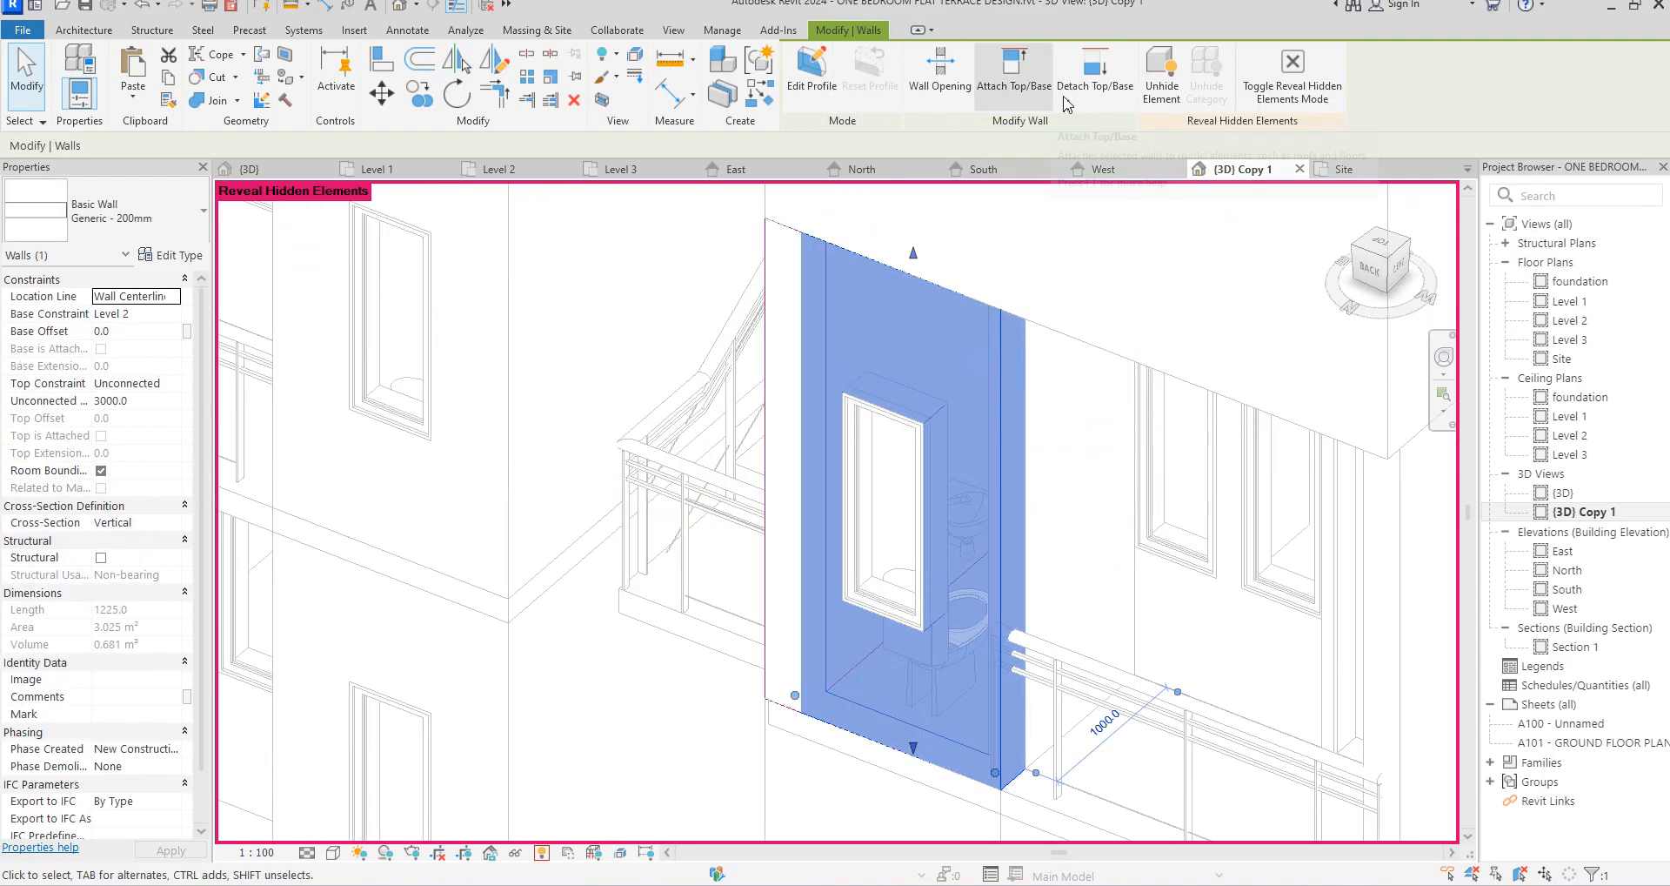
{"action": "left_click", "coordinate": [1161, 74]}
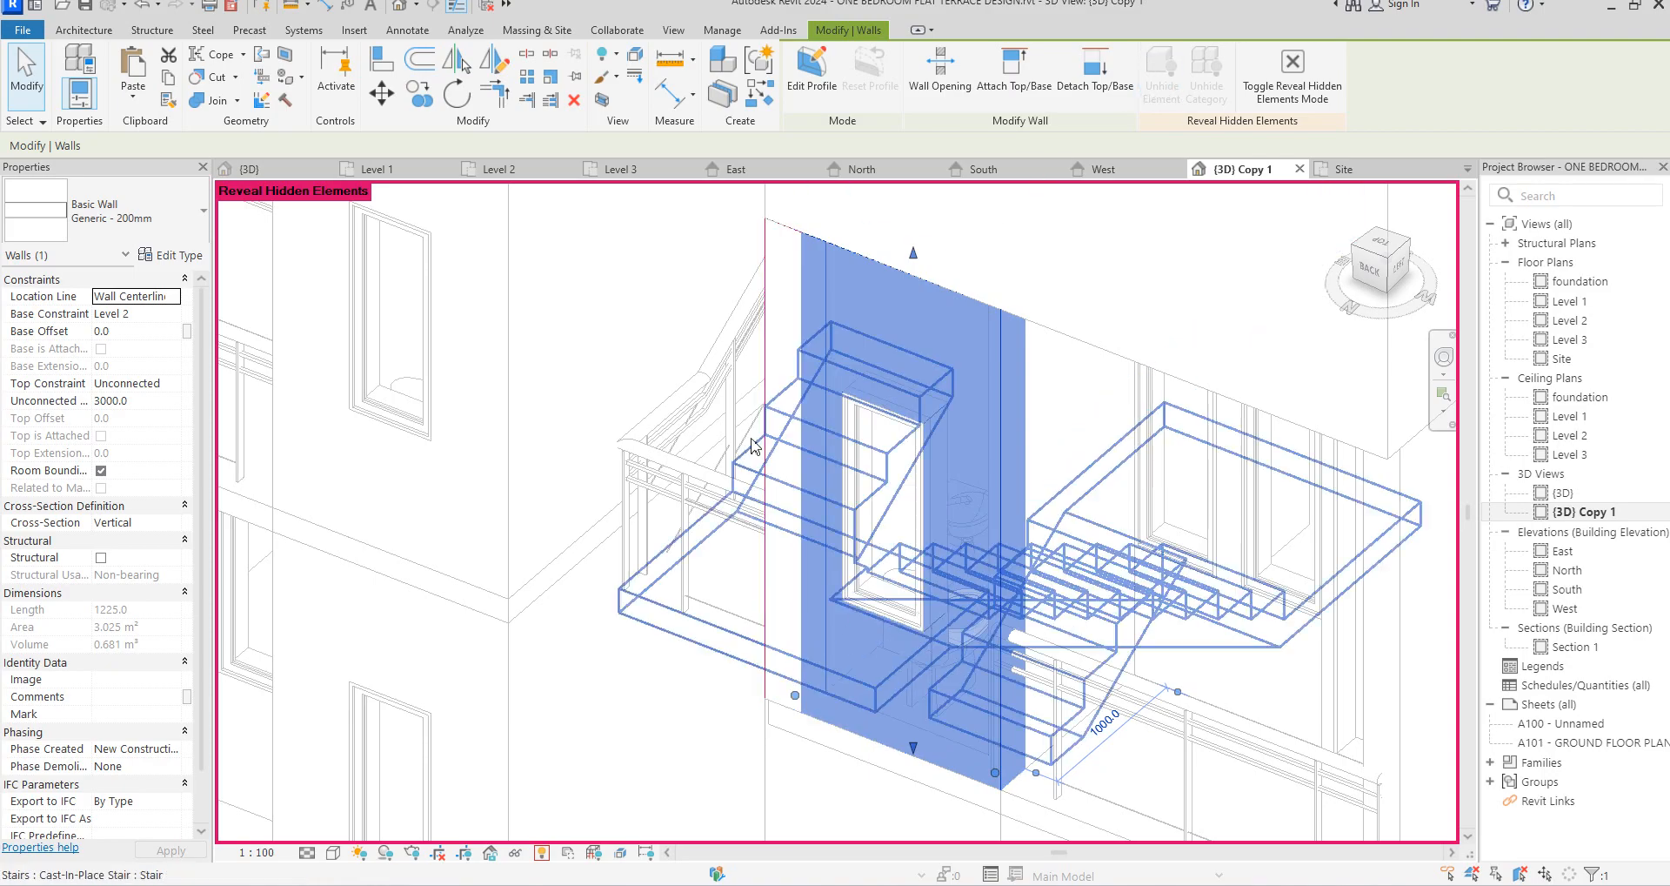
Unhide the adjoining Level 2 side wall at the end stair and leave the reveal-hidden-elements mode
{"action": "left_click", "coordinate": [769, 383]}
{"action": "left_click", "coordinate": [1162, 74]}
{"action": "scroll", "coordinate": [986, 362], "scroll_direction": "down", "scroll_amount": 3}
{"action": "scroll", "coordinate": [987, 362], "scroll_direction": "down", "scroll_amount": 3}
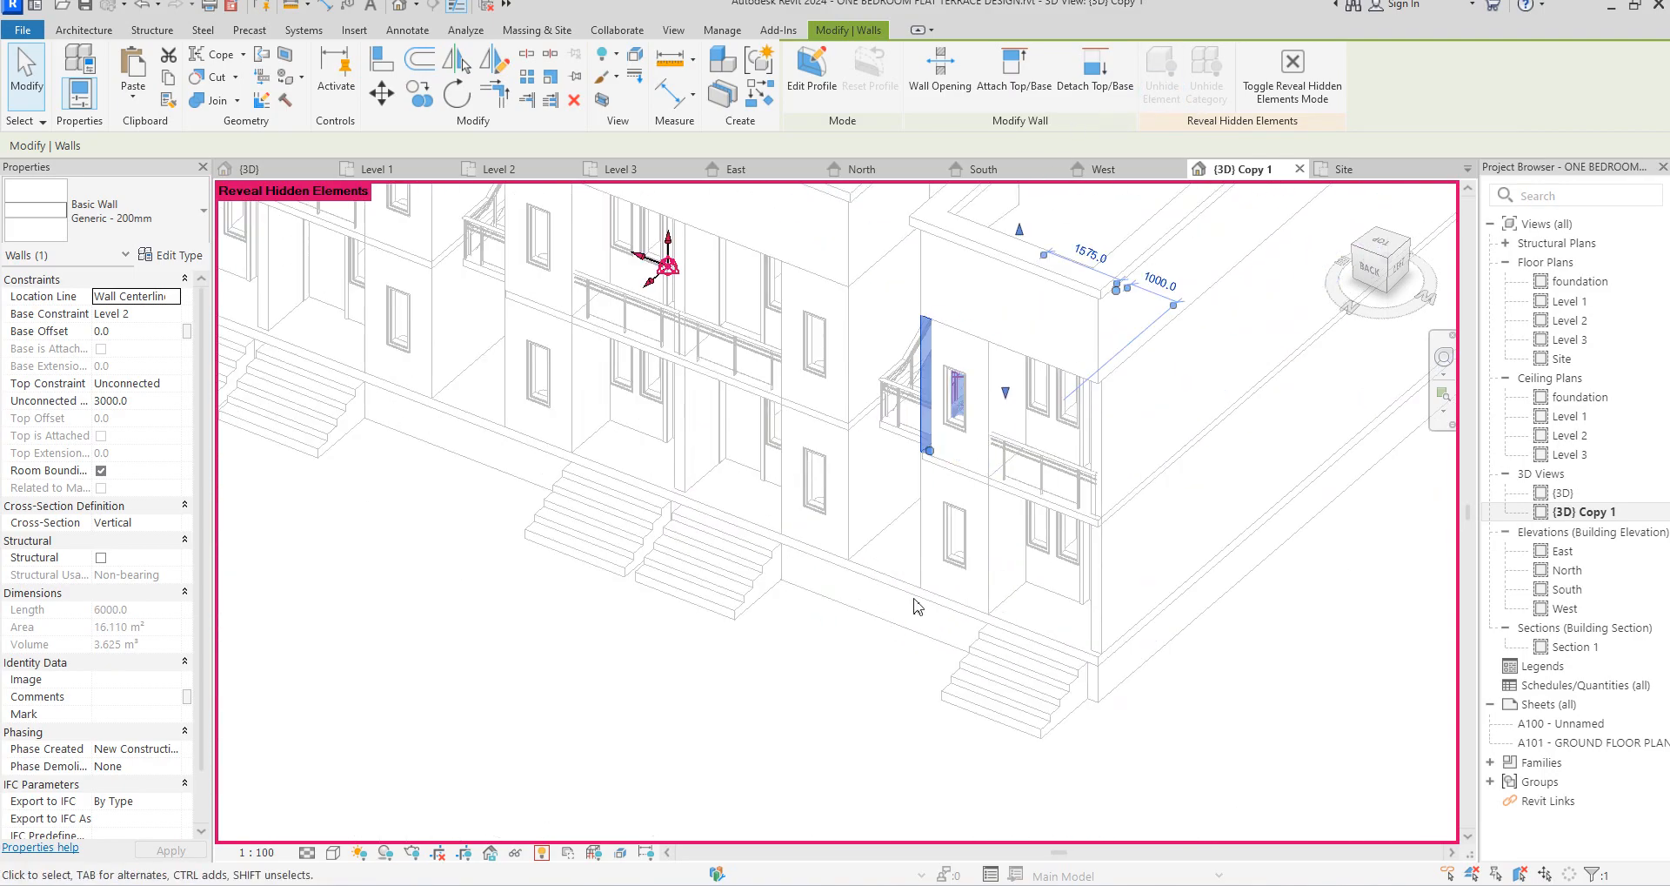
{"action": "left_click", "coordinate": [1254, 711]}
{"action": "left_click", "coordinate": [545, 855]}
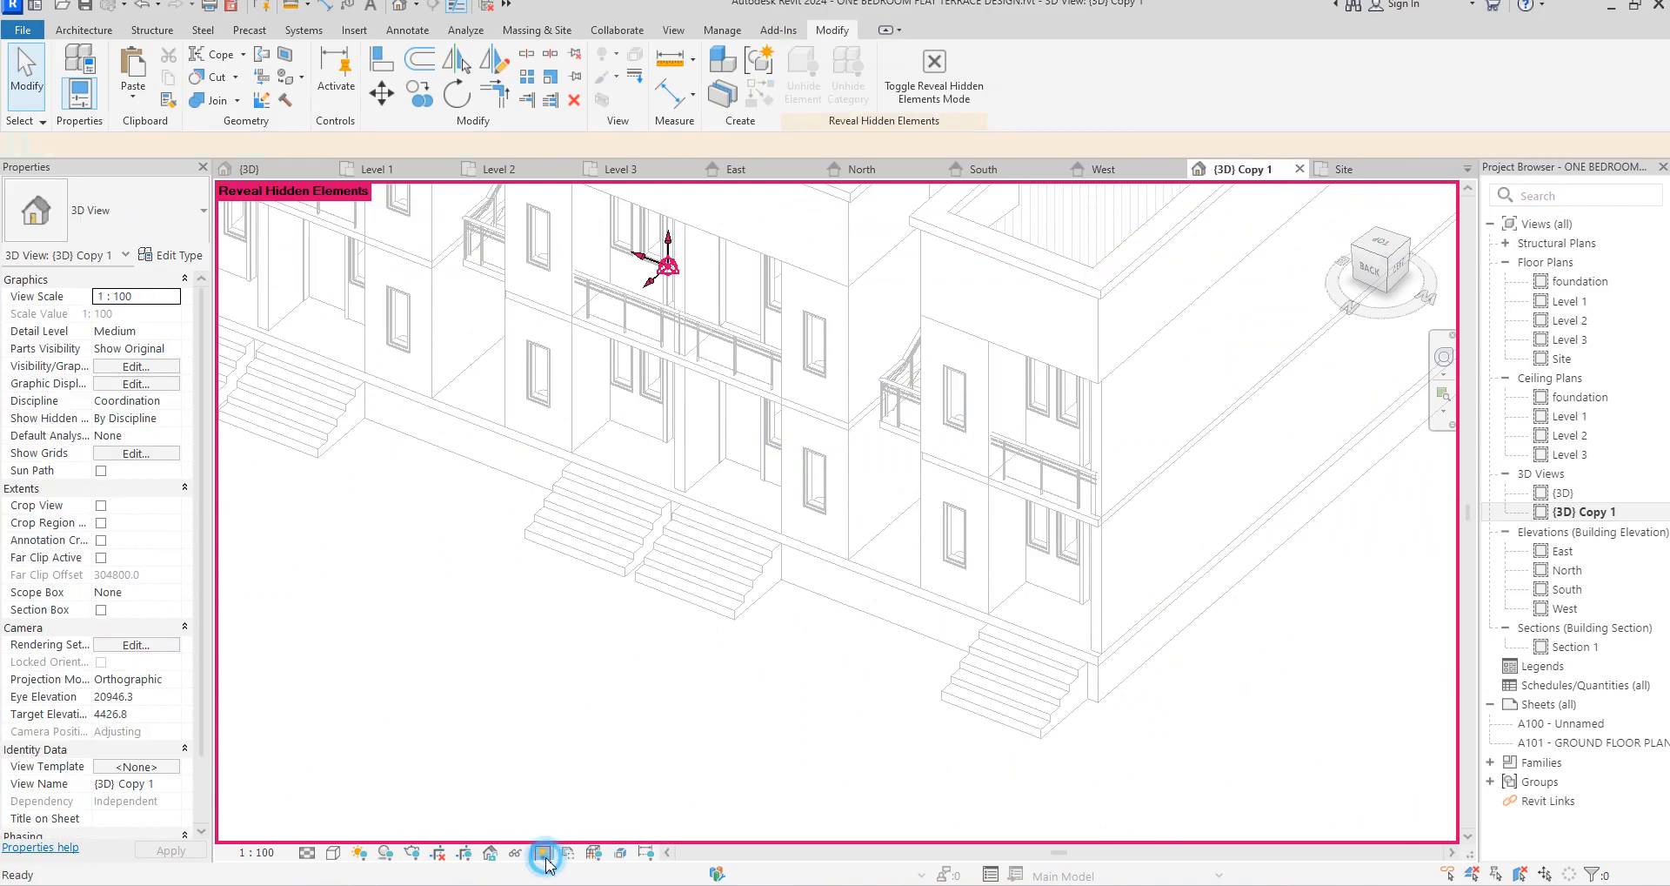
Open the entrance steps casework for in-place editing and switch to the North elevation
{"action": "scroll", "coordinate": [642, 755], "scroll_direction": "down", "scroll_amount": 3}
{"action": "scroll", "coordinate": [807, 416], "scroll_direction": "up", "scroll_amount": 2}
{"action": "scroll", "coordinate": [885, 470], "scroll_direction": "down", "scroll_amount": 2}
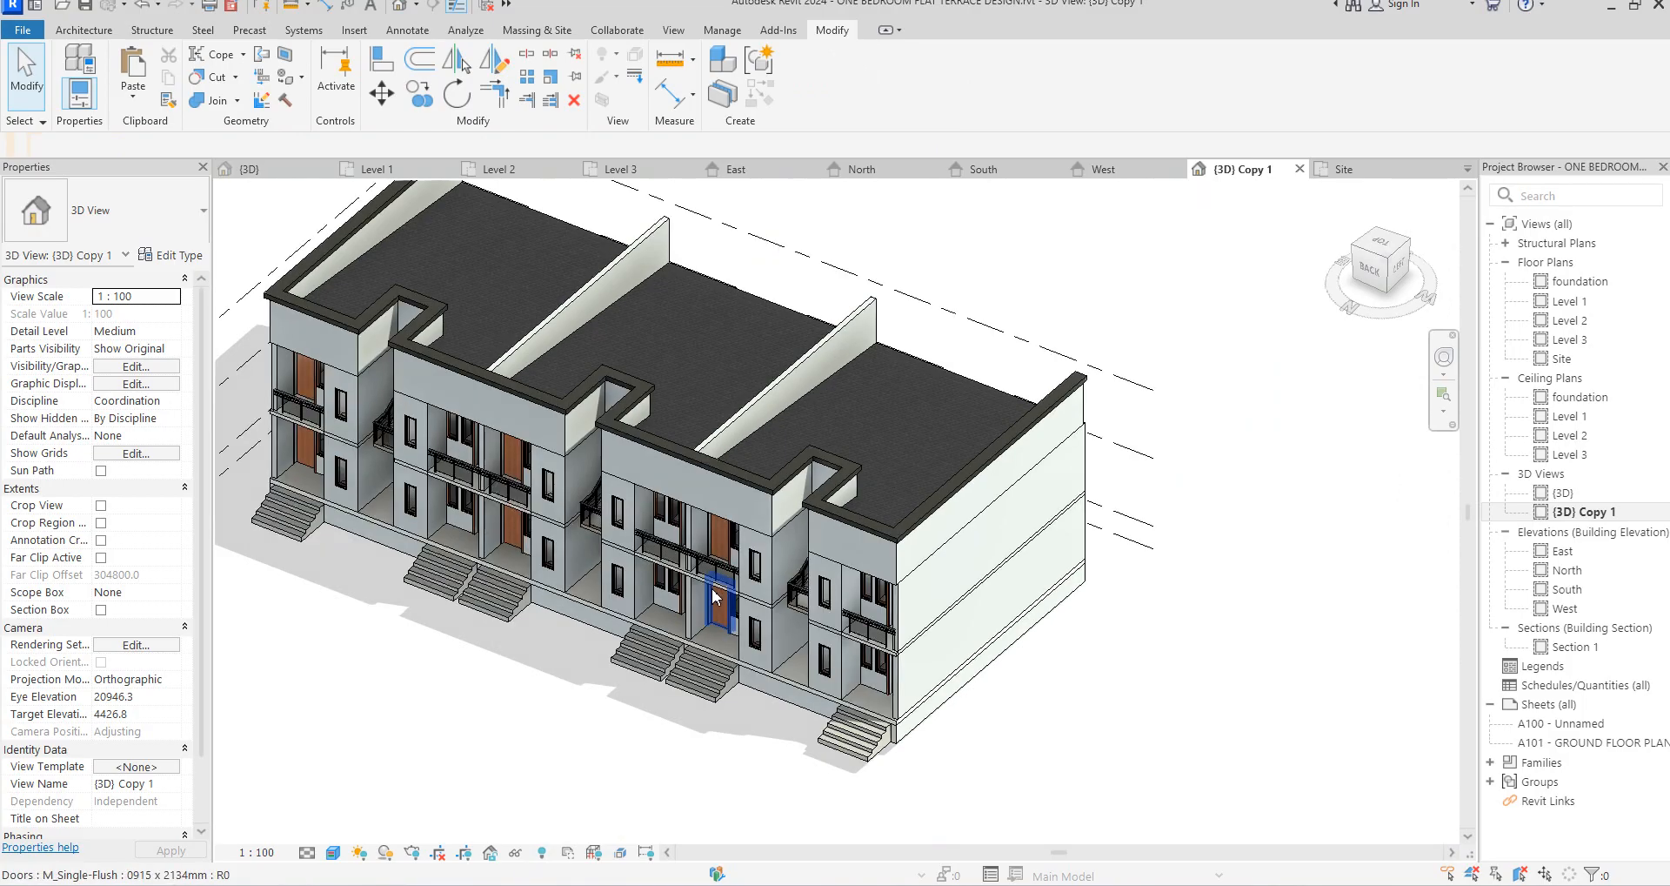
{"action": "scroll", "coordinate": [564, 620], "scroll_direction": "up", "scroll_amount": 3}
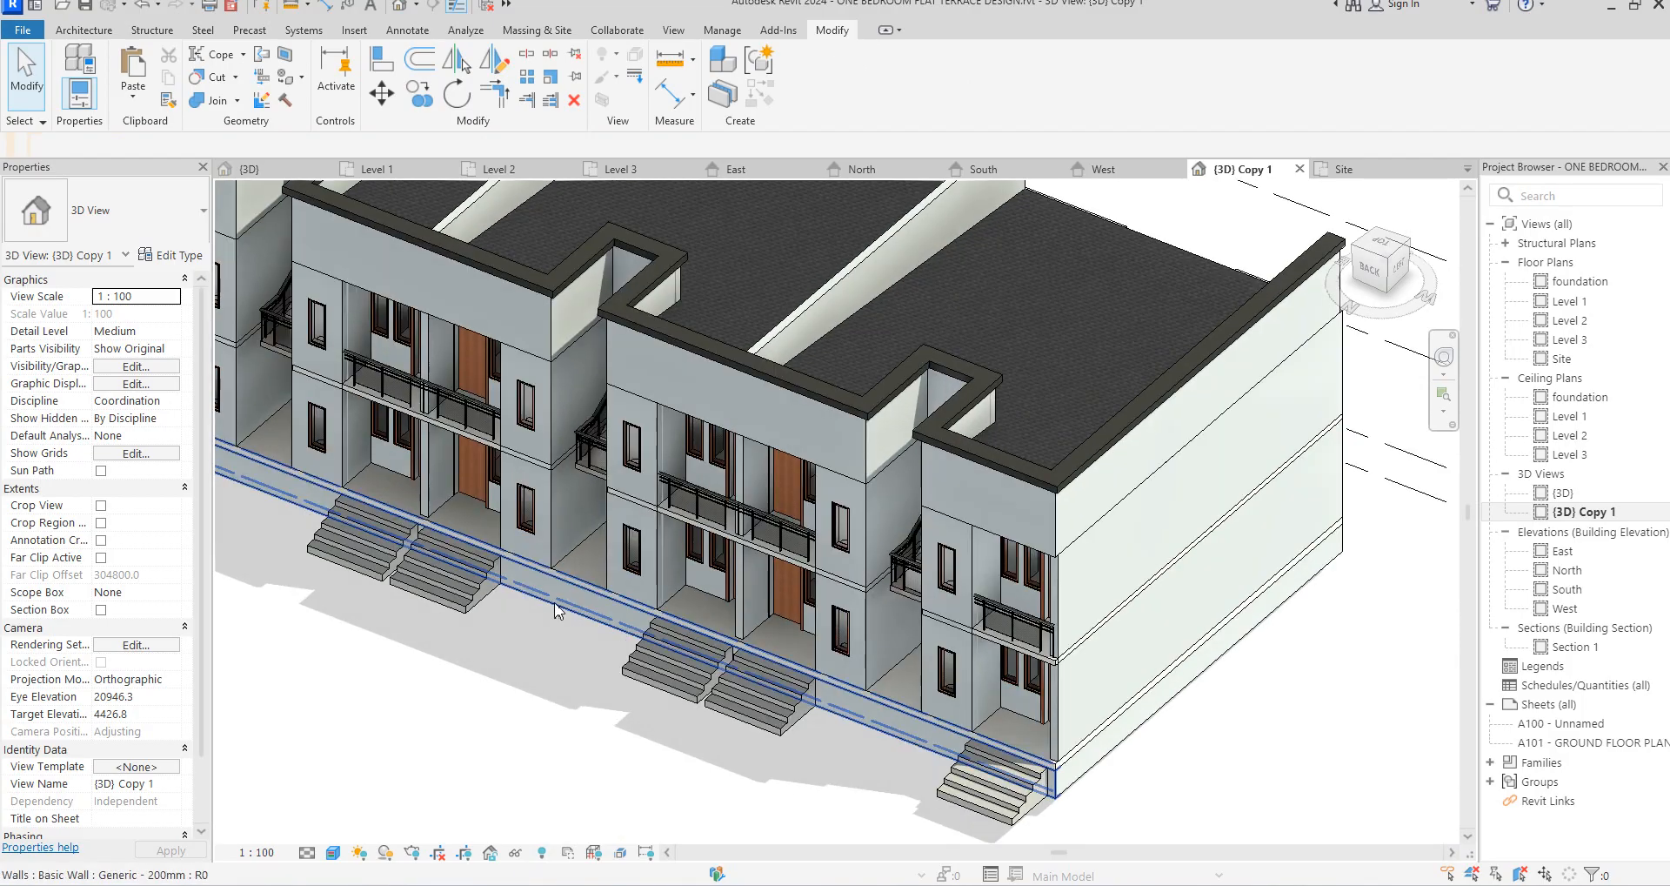
{"action": "left_click", "coordinate": [463, 586]}
{"action": "scroll", "coordinate": [463, 586], "scroll_direction": "down", "scroll_amount": 3}
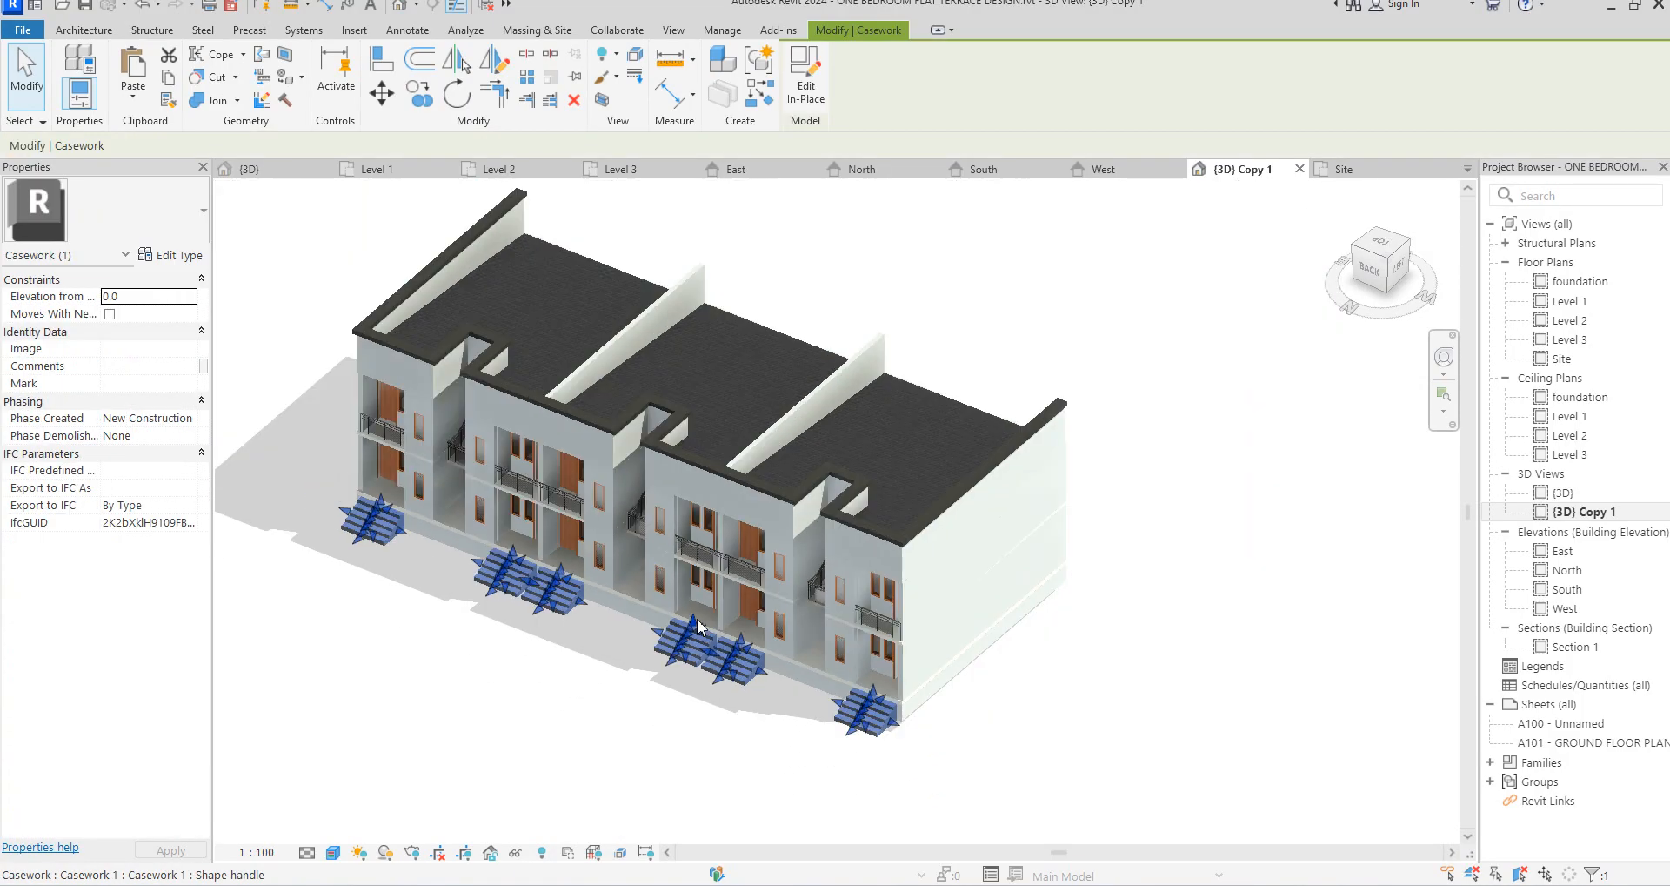
{"action": "double_click", "coordinate": [1577, 305]}
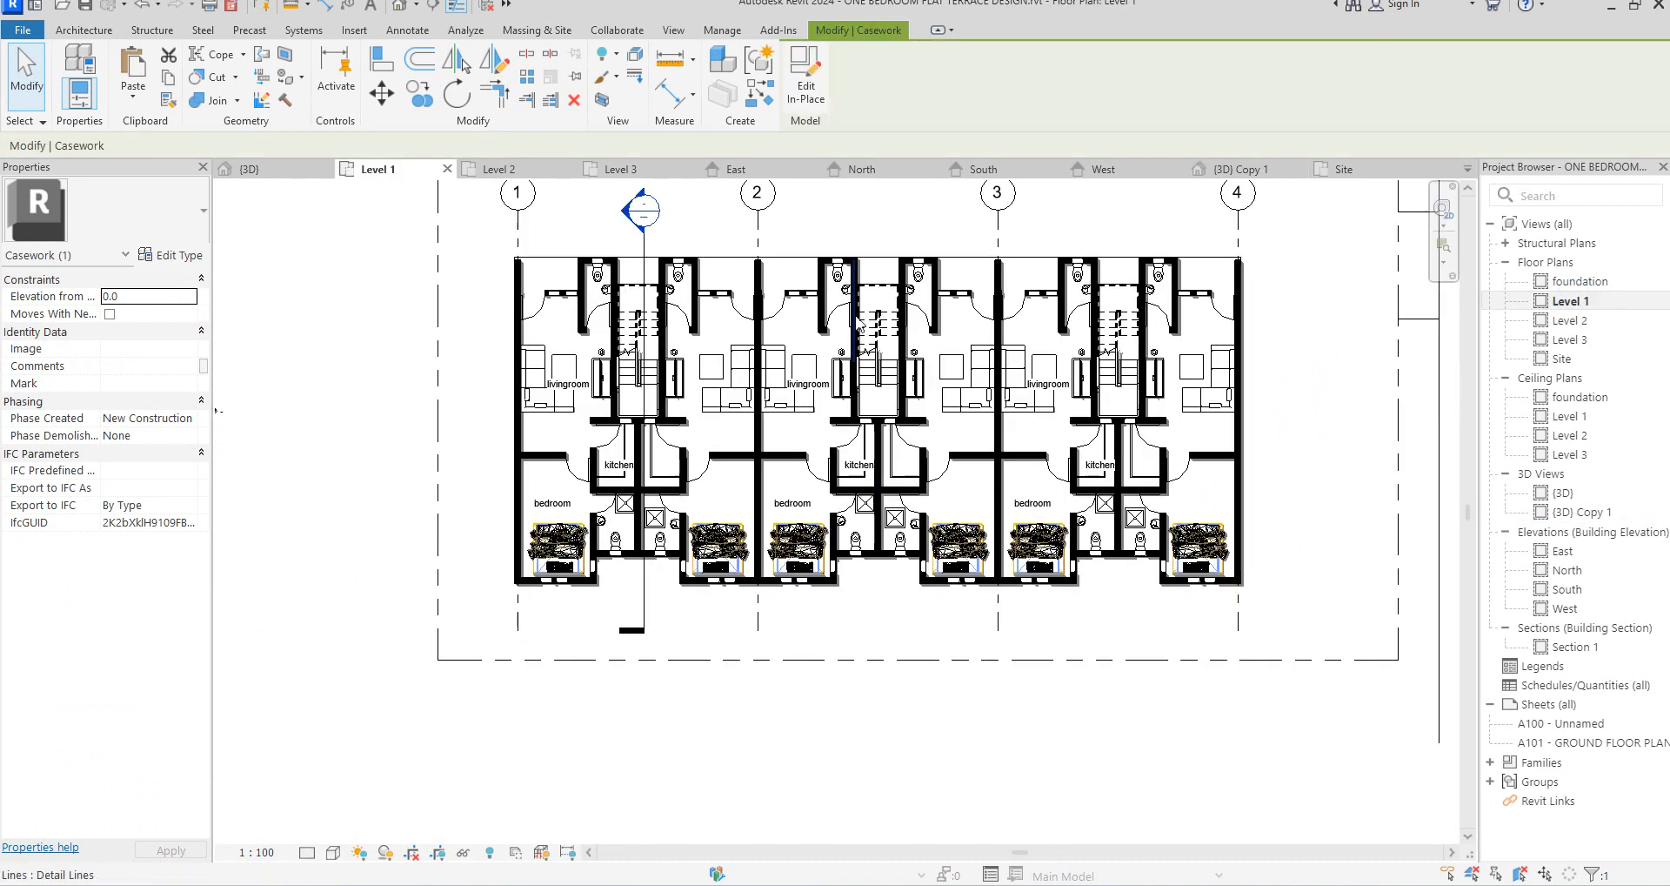
{"action": "left_click", "coordinate": [806, 74]}
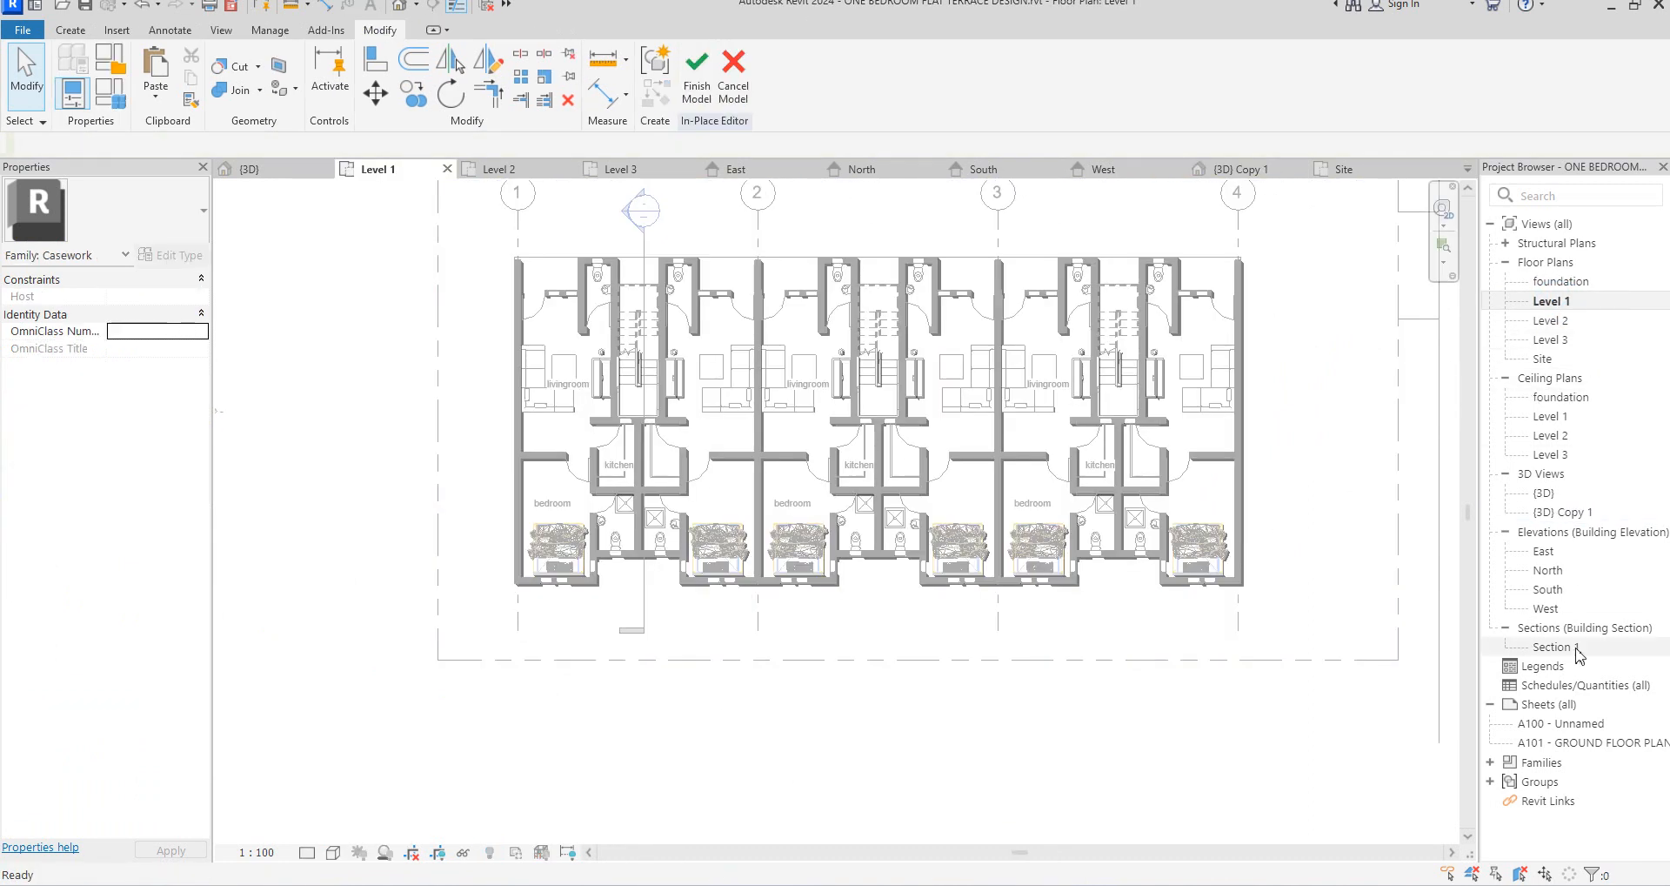
{"action": "left_click", "coordinate": [1548, 573]}
Copy an entrance steps extrusion horizontally to below the stairwell opening between grids 4 and 3
{"action": "scroll", "coordinate": [993, 576], "scroll_direction": "down", "scroll_amount": 4}
{"action": "scroll", "coordinate": [435, 691], "scroll_direction": "up", "scroll_amount": 2}
{"action": "scroll", "coordinate": [439, 696], "scroll_direction": "up", "scroll_amount": 1}
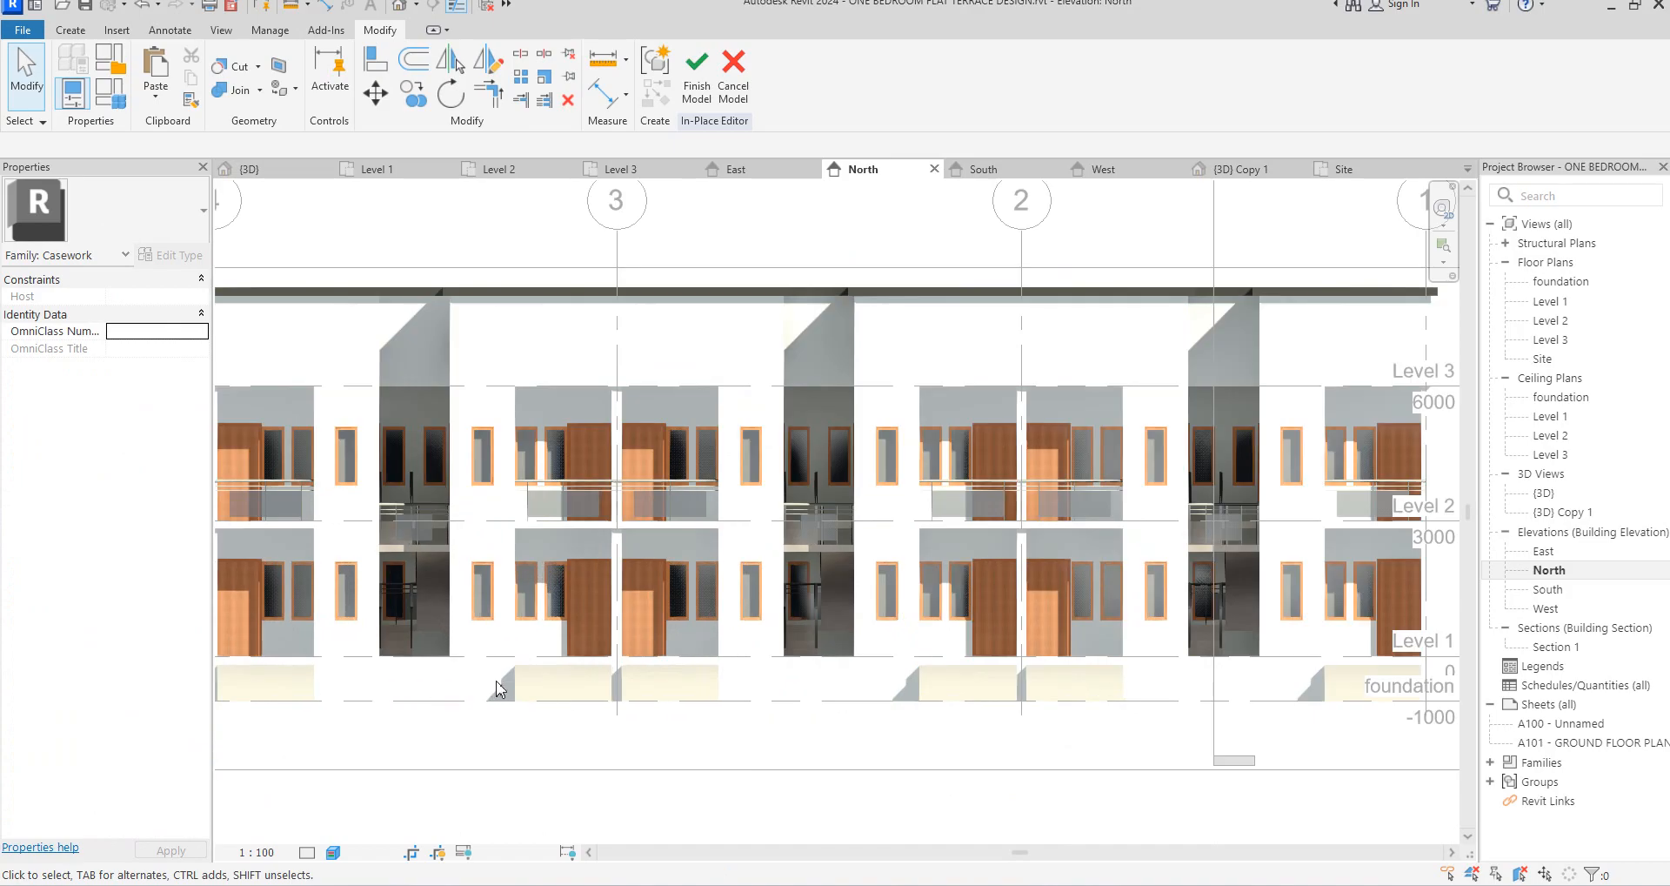
{"action": "left_click", "coordinate": [559, 682]}
{"action": "left_click", "coordinate": [414, 93]}
{"action": "scroll", "coordinate": [518, 665], "scroll_direction": "up", "scroll_amount": 2}
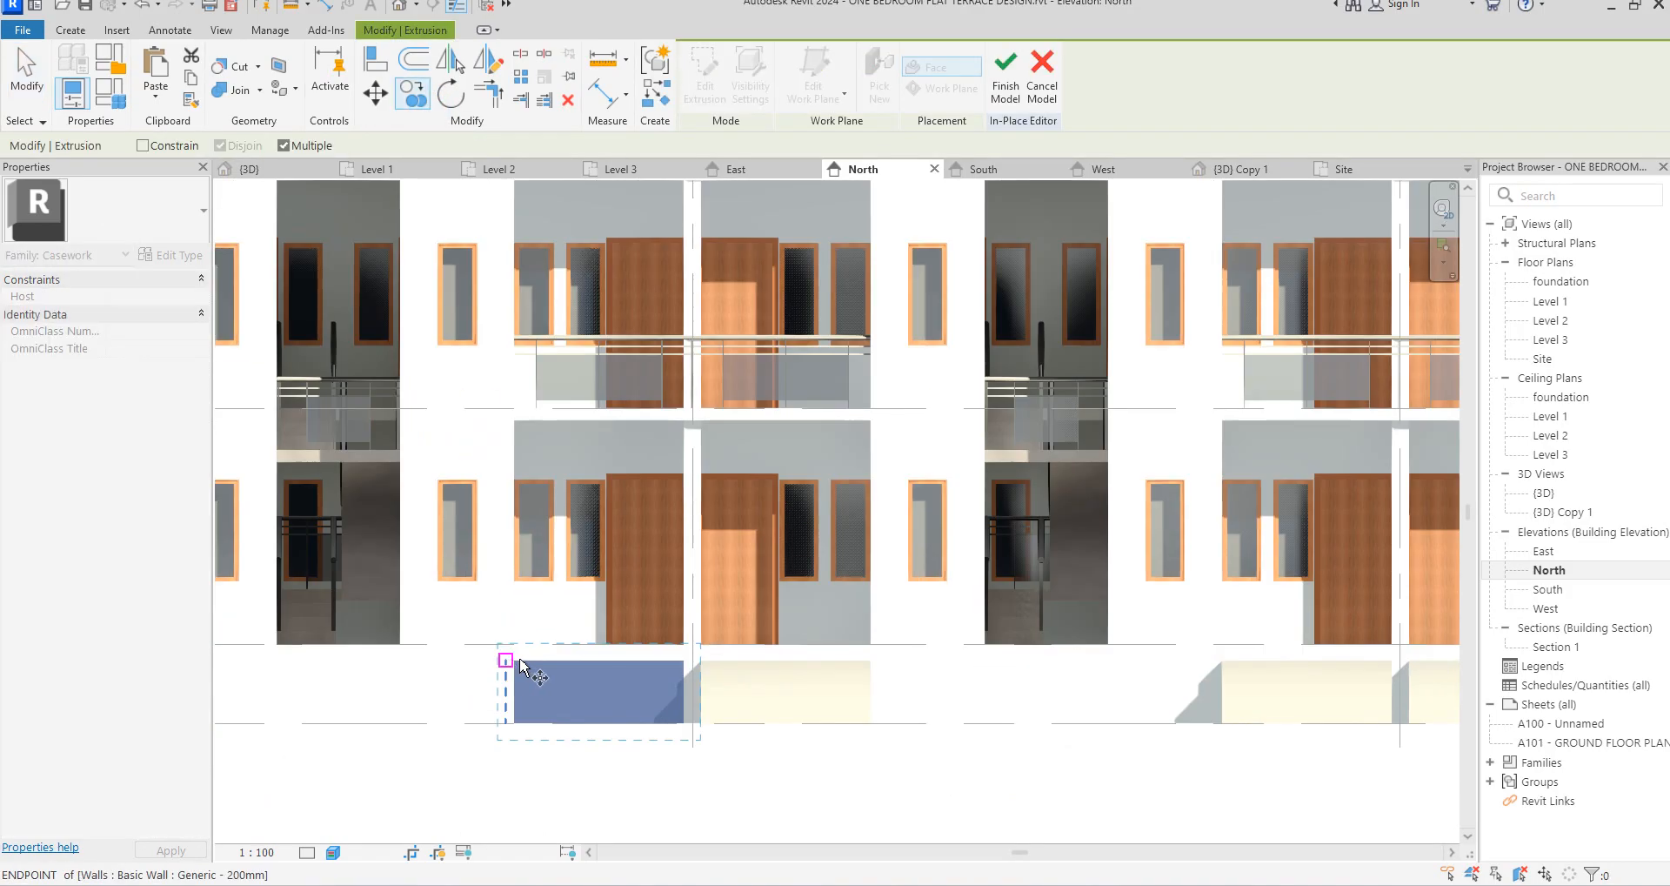
{"action": "left_click", "coordinate": [684, 659]}
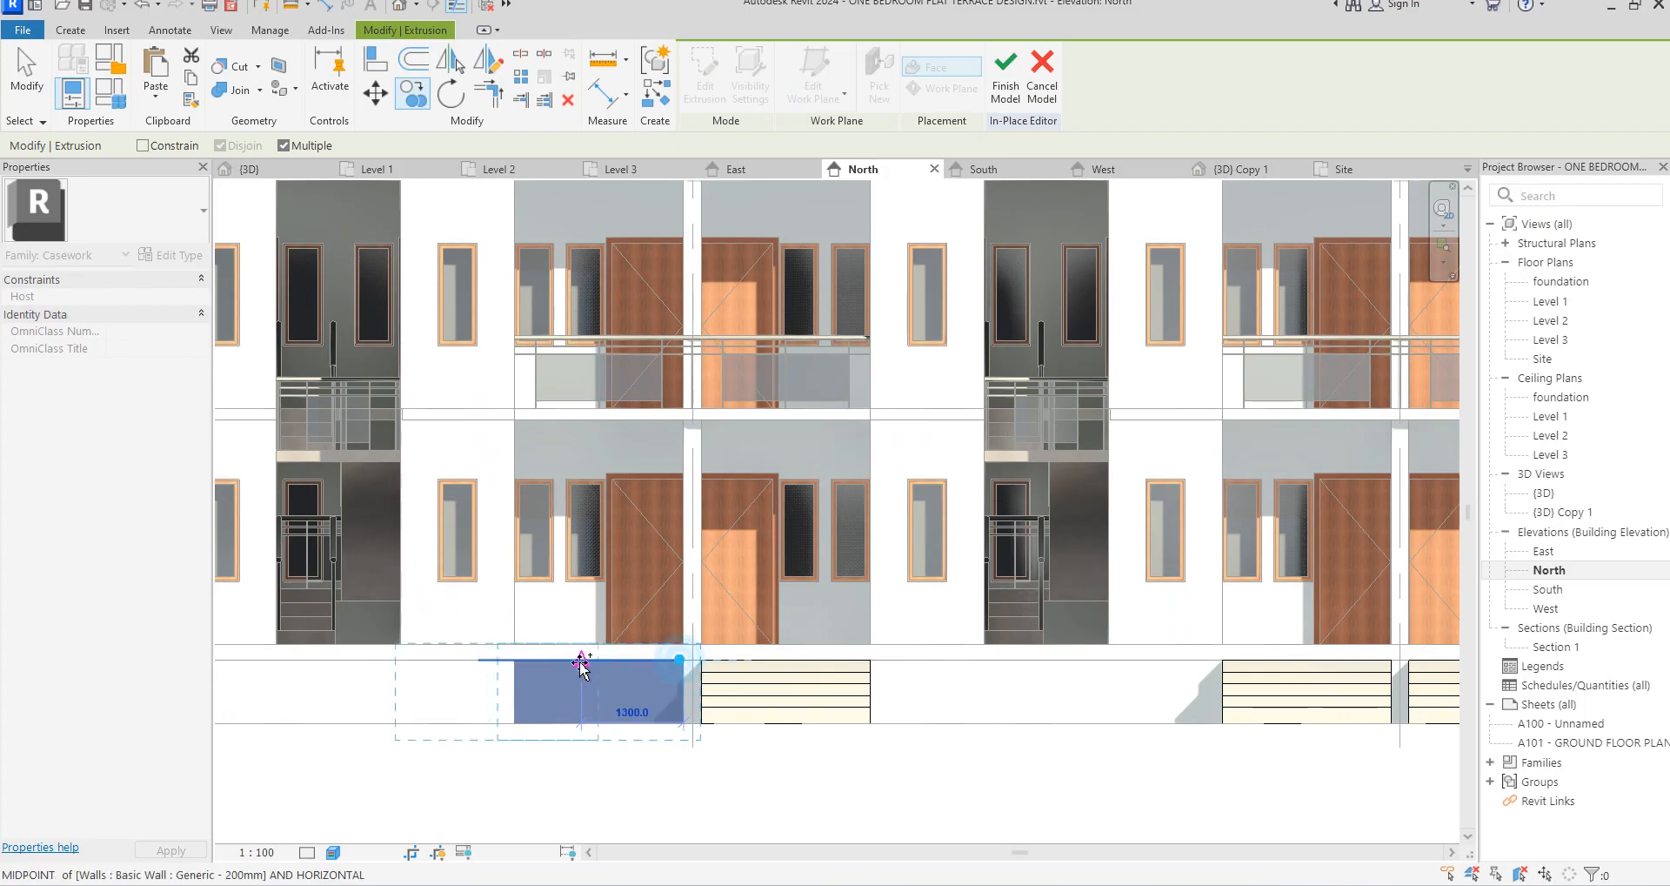
{"action": "left_click", "coordinate": [401, 659]}
{"action": "scroll", "coordinate": [723, 539], "scroll_direction": "down", "scroll_amount": 2}
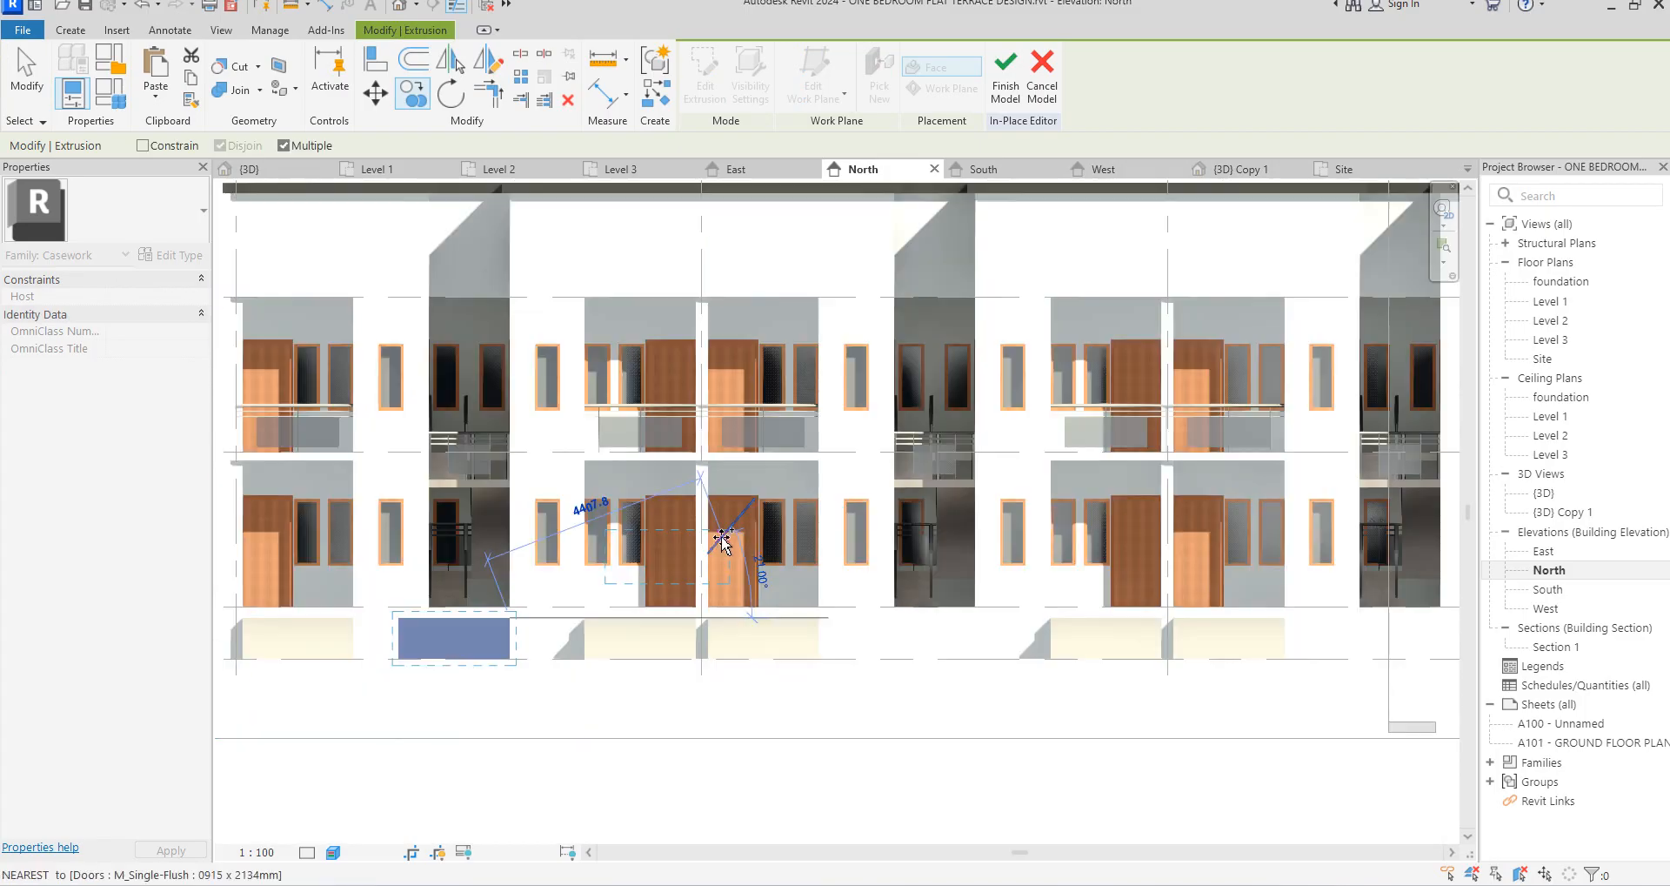
{"action": "right_click", "coordinate": [712, 534]}
{"action": "left_click", "coordinate": [783, 549]}
Narrow the copied steps and align both side edges with the sides of the stairwell opening
{"action": "left_click", "coordinate": [513, 634]}
{"action": "scroll", "coordinate": [418, 639], "scroll_direction": "up", "scroll_amount": 2}
{"action": "left_click_drag", "start_coordinate": [396, 640], "coordinate": [431, 640]}
{"action": "left_click", "coordinate": [383, 54]}
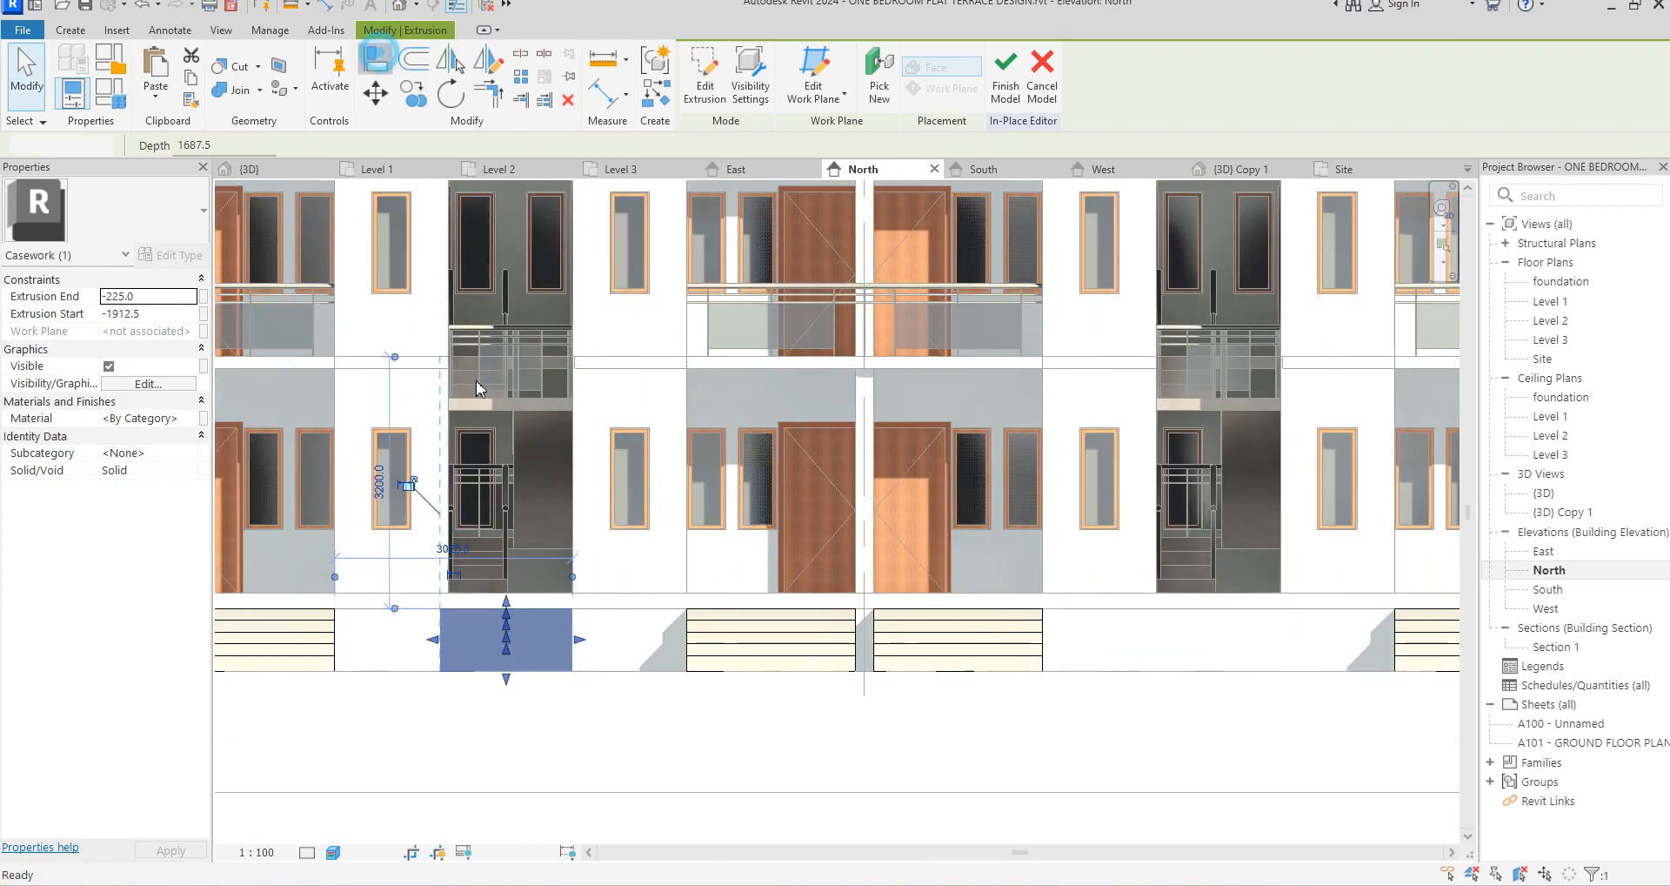
{"action": "scroll", "coordinate": [452, 444], "scroll_direction": "up", "scroll_amount": 3}
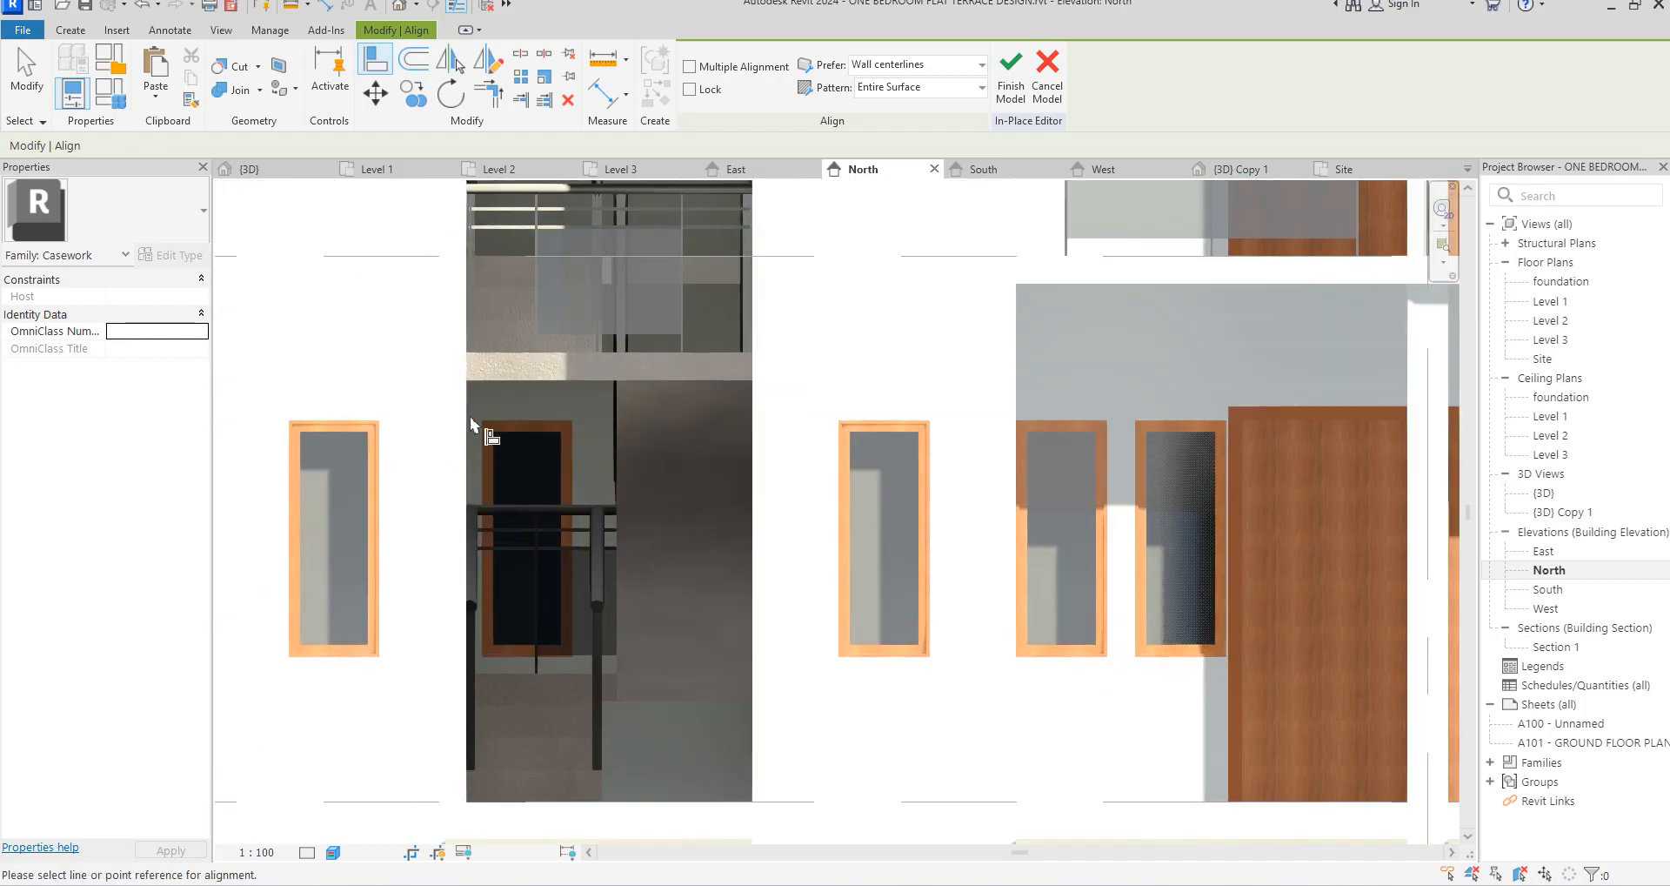
{"action": "left_click", "coordinate": [470, 442]}
{"action": "scroll", "coordinate": [462, 255], "scroll_direction": "down", "scroll_amount": 3}
{"action": "left_click", "coordinate": [458, 554]}
{"action": "left_click", "coordinate": [586, 461]}
{"action": "left_click", "coordinate": [587, 540]}
{"action": "key", "text": "Escape"}
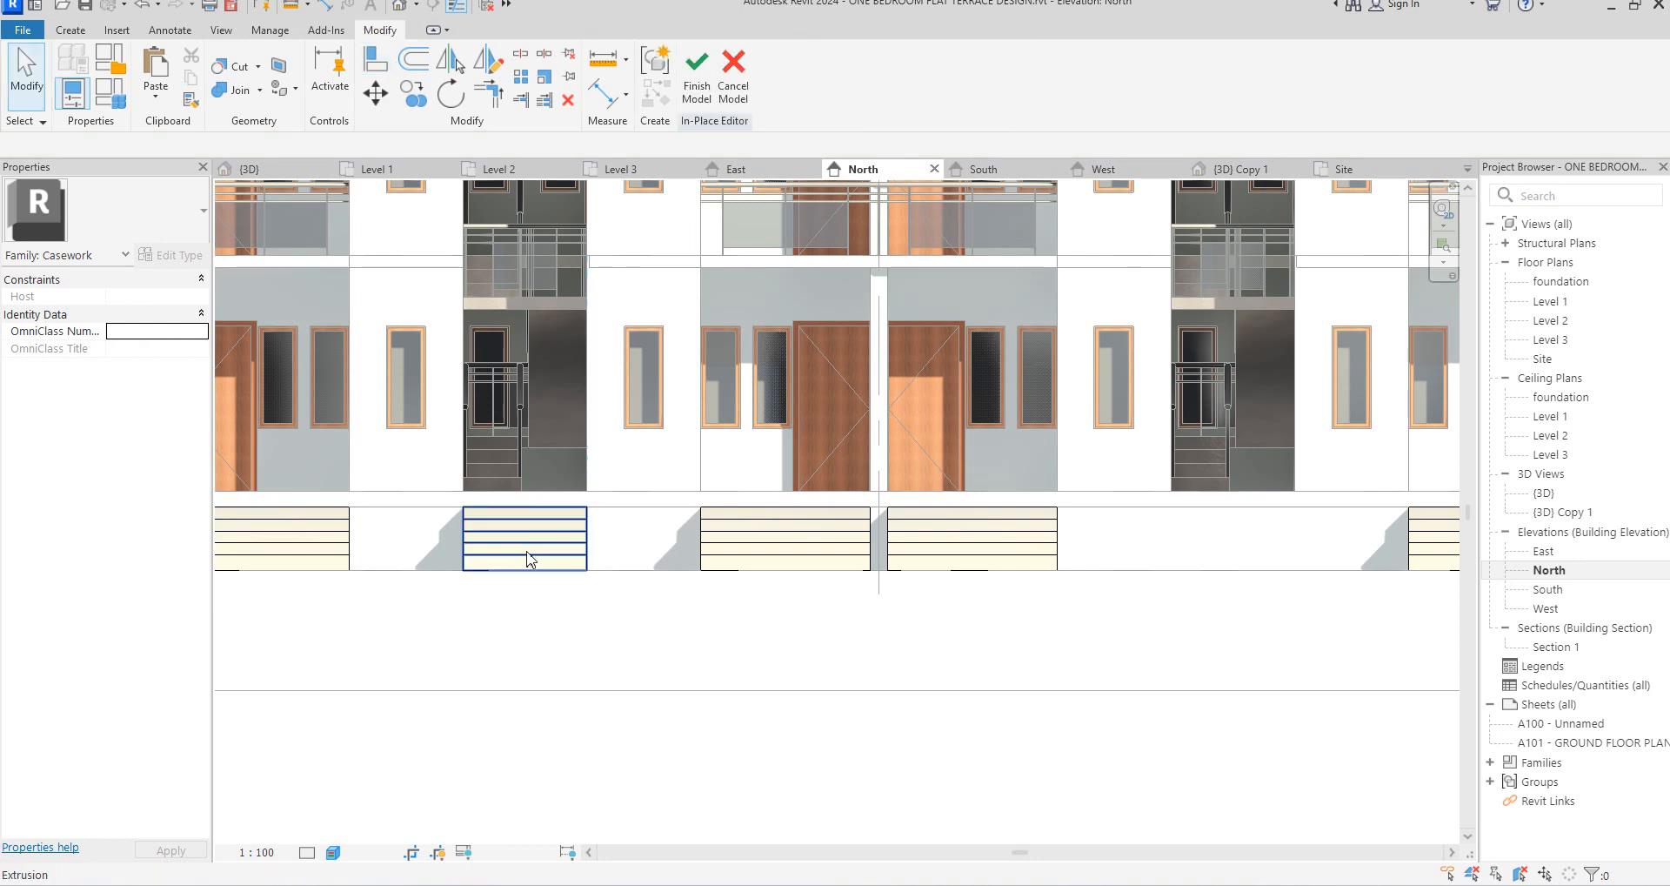
Copy the fitted stairwell steps to the other two stairwell openings at the 9000 mm grid spacing
{"action": "left_click", "coordinate": [526, 557]}
{"action": "scroll", "coordinate": [525, 559], "scroll_direction": "down", "scroll_amount": 5}
{"action": "left_click", "coordinate": [419, 100]}
{"action": "left_click", "coordinate": [469, 447]}
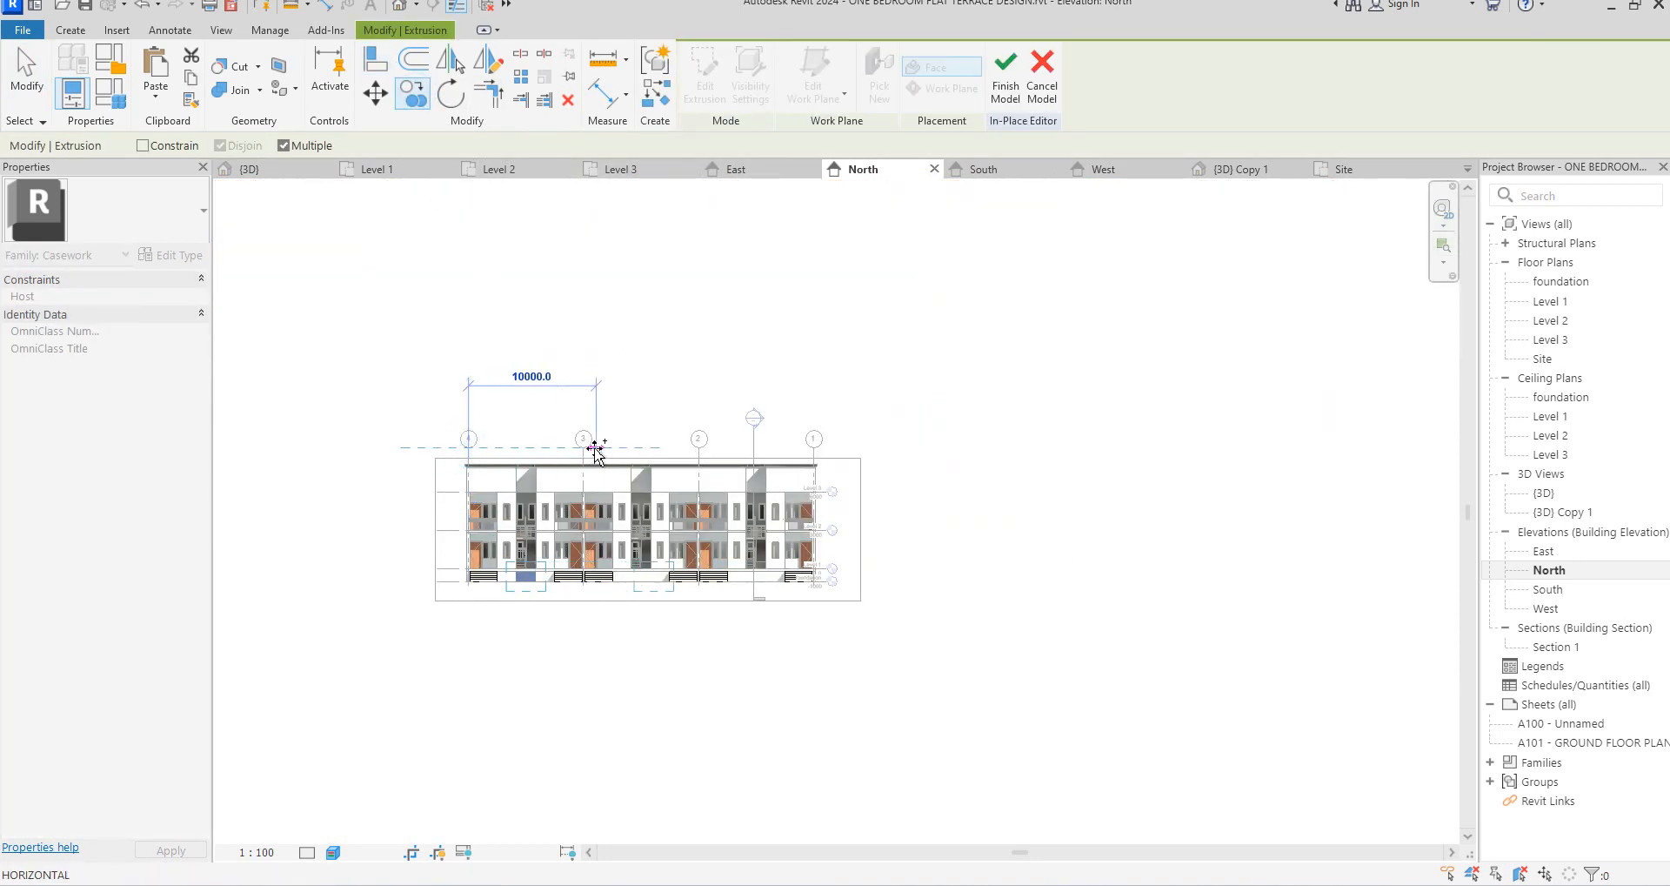
{"action": "left_click", "coordinate": [583, 447]}
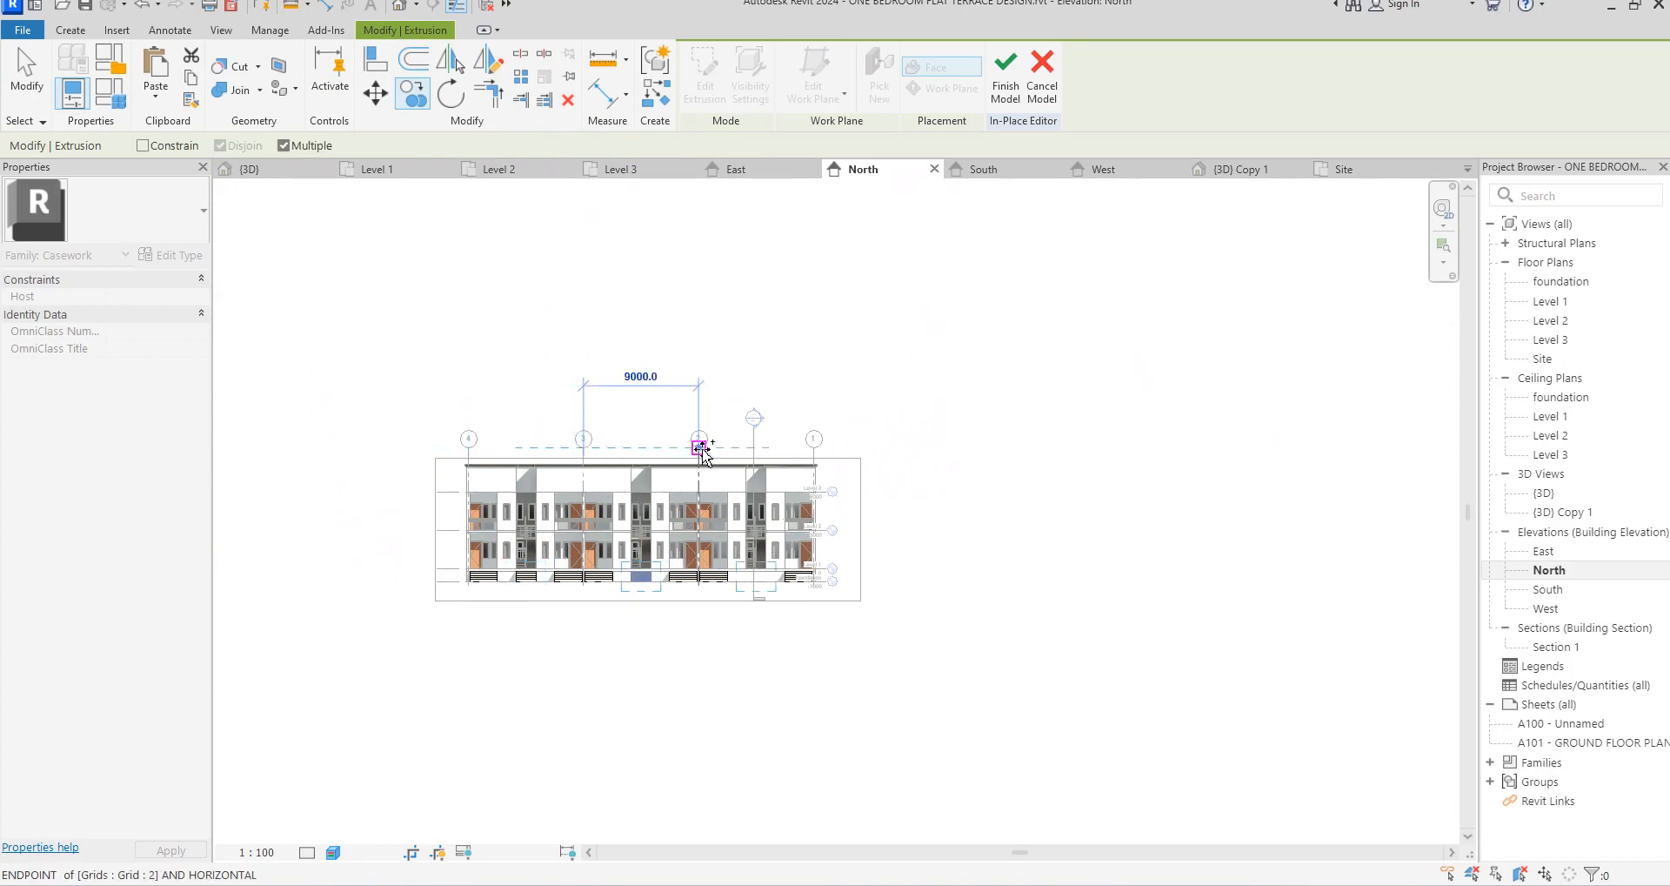
{"action": "key", "text": "Escape"}
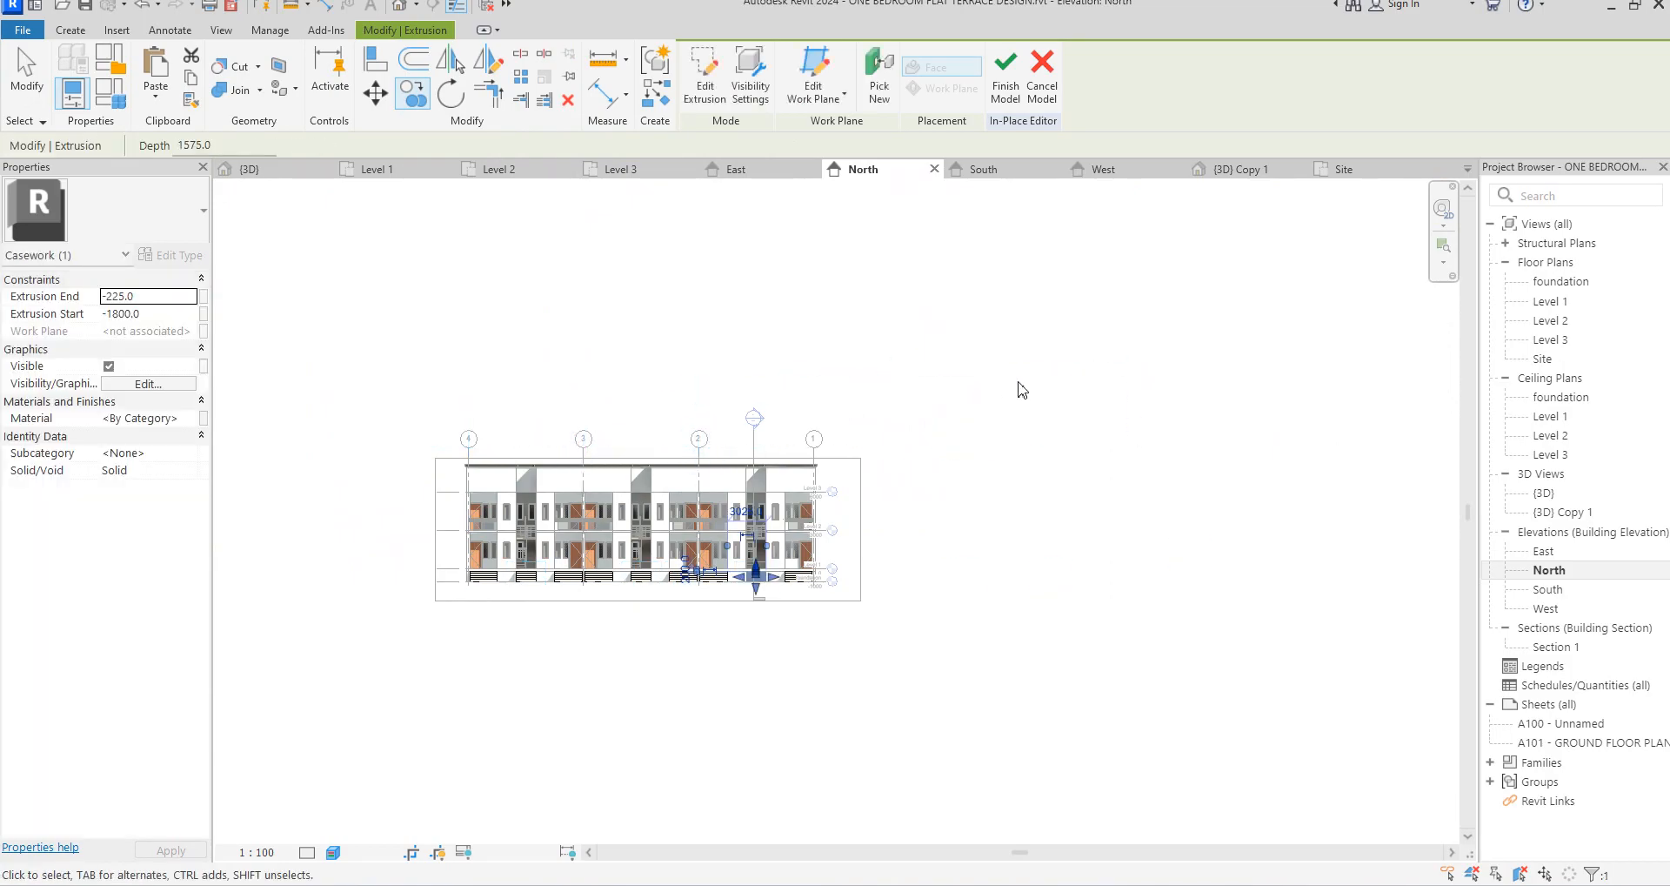
{"action": "left_click", "coordinate": [1017, 380]}
Finish the in-place entrance steps model and review the steps across the North elevation
{"action": "scroll", "coordinate": [690, 614], "scroll_direction": "up", "scroll_amount": 5}
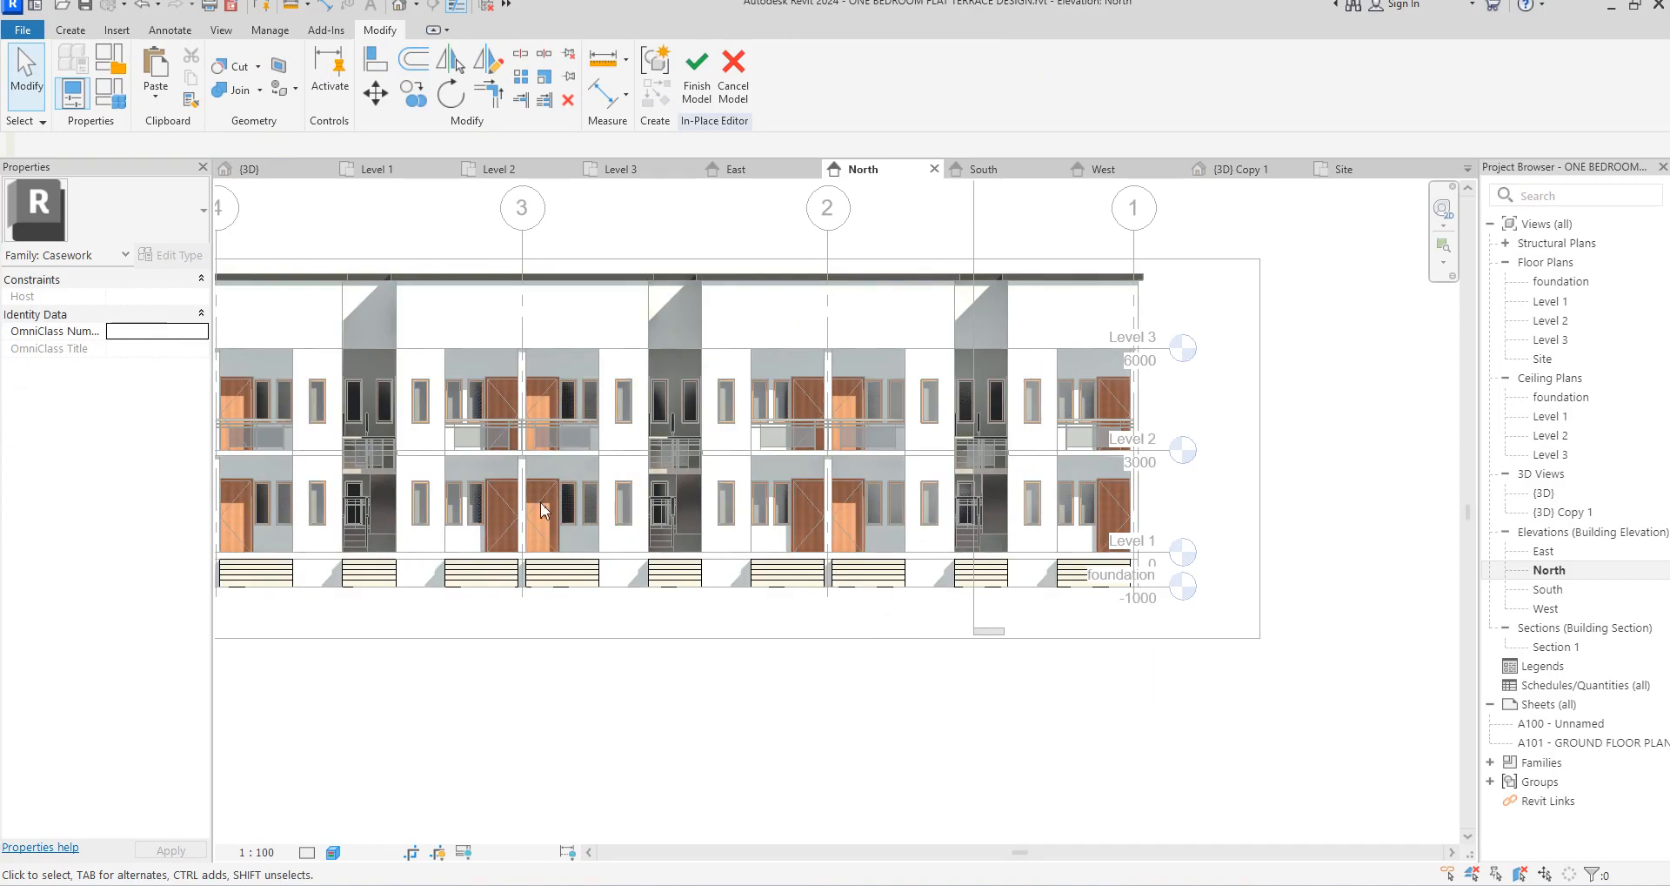
{"action": "scroll", "coordinate": [736, 581], "scroll_direction": "down", "scroll_amount": 3}
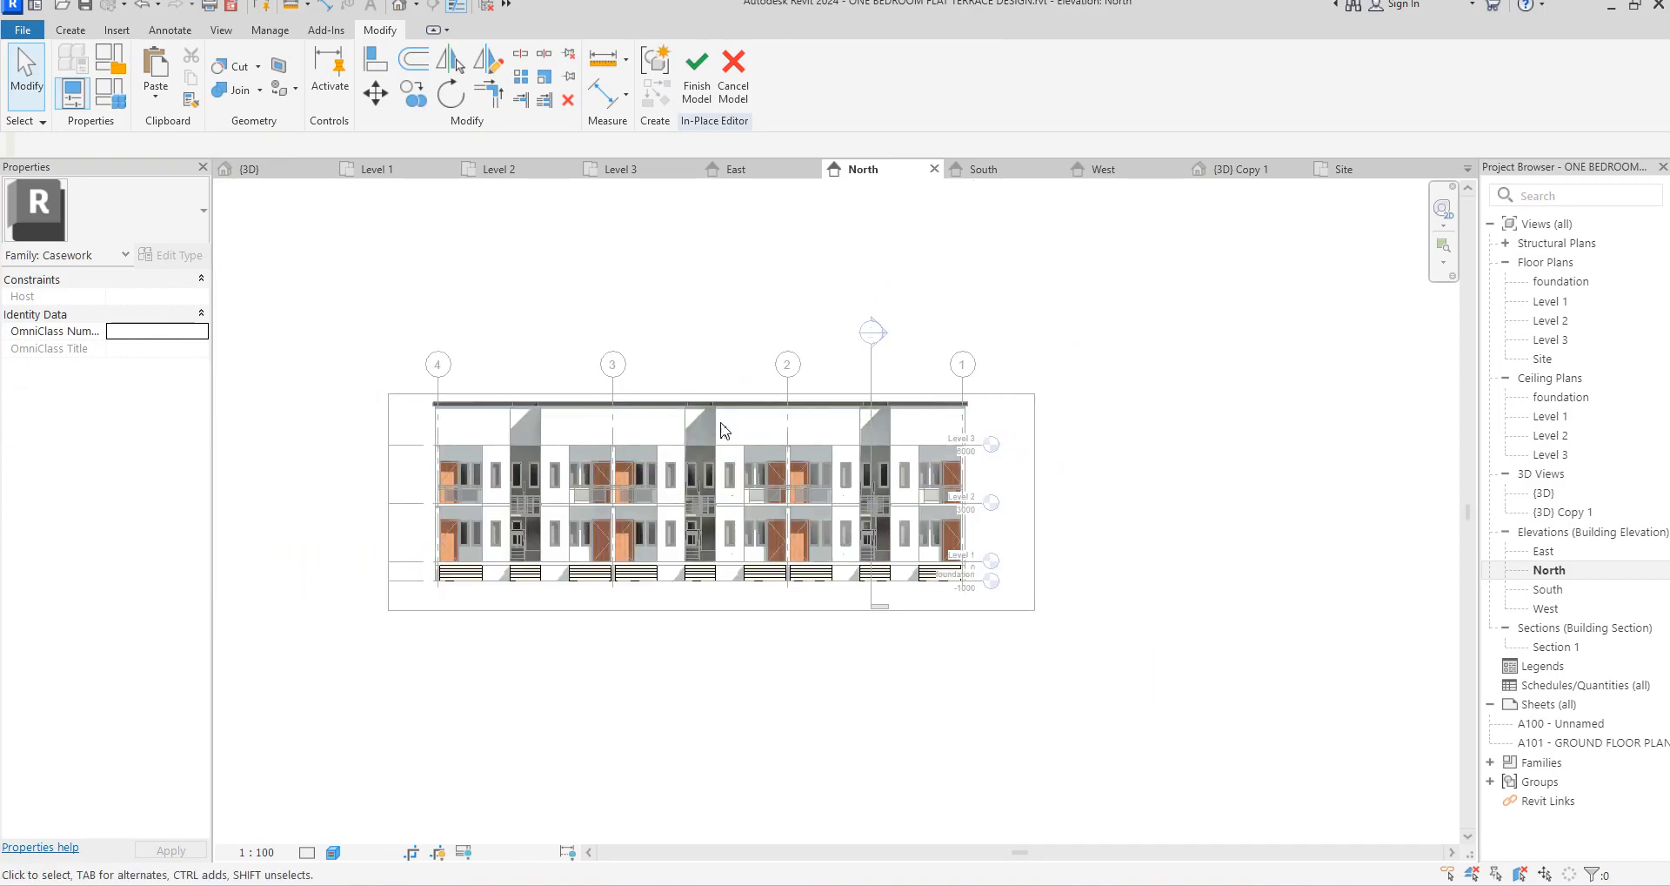
{"action": "scroll", "coordinate": [511, 475], "scroll_direction": "up", "scroll_amount": 3}
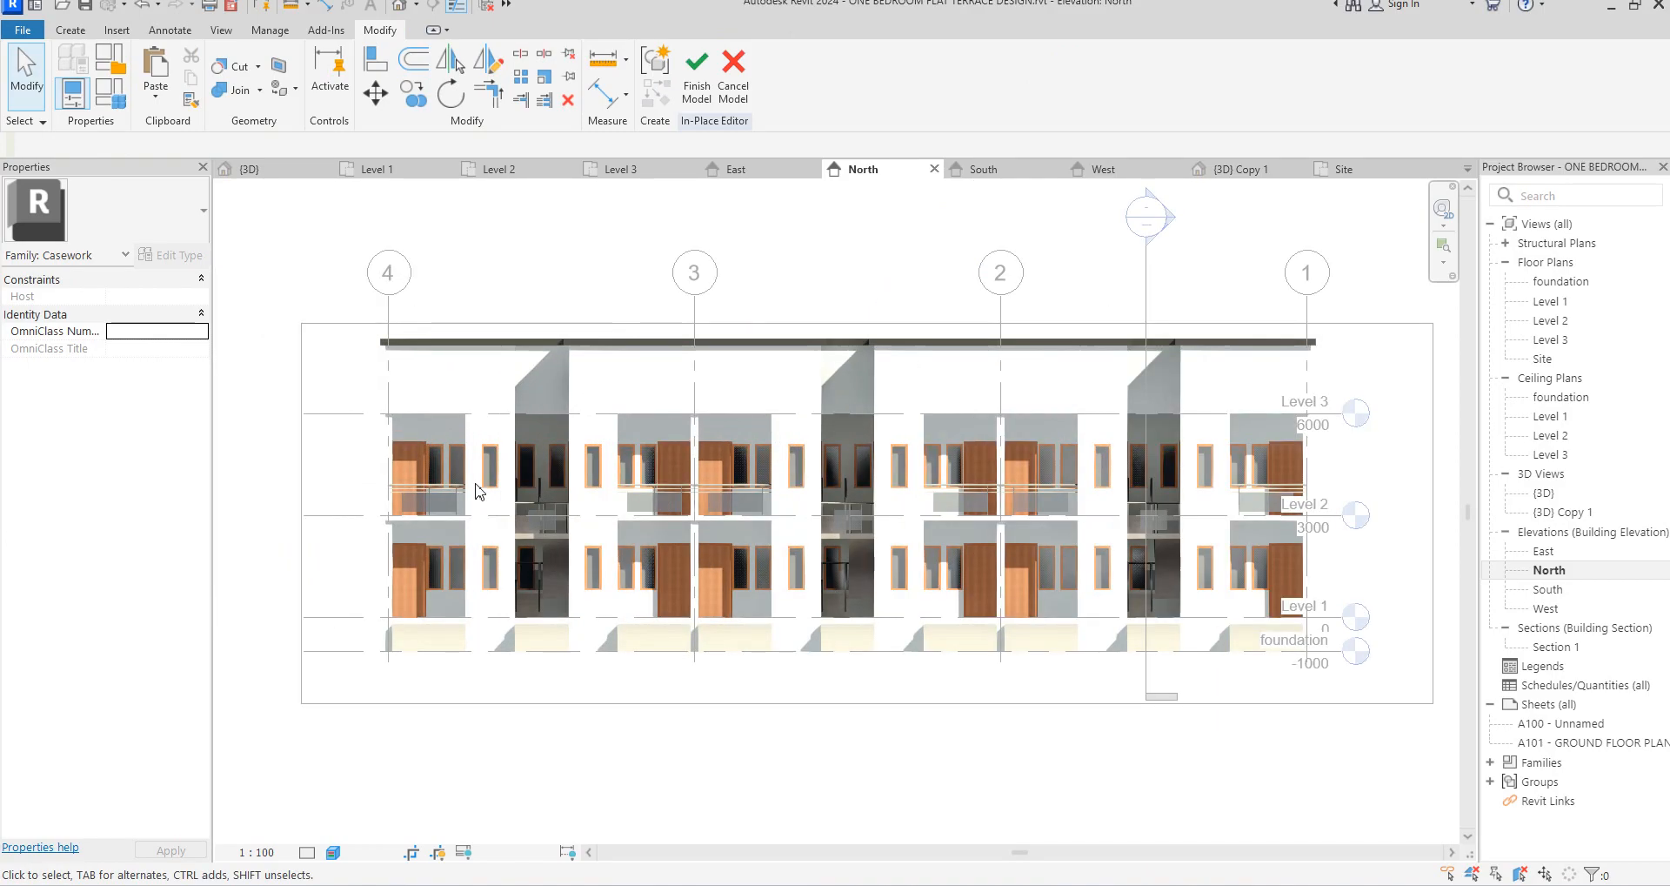
{"action": "scroll", "coordinate": [522, 478], "scroll_direction": "down", "scroll_amount": 2}
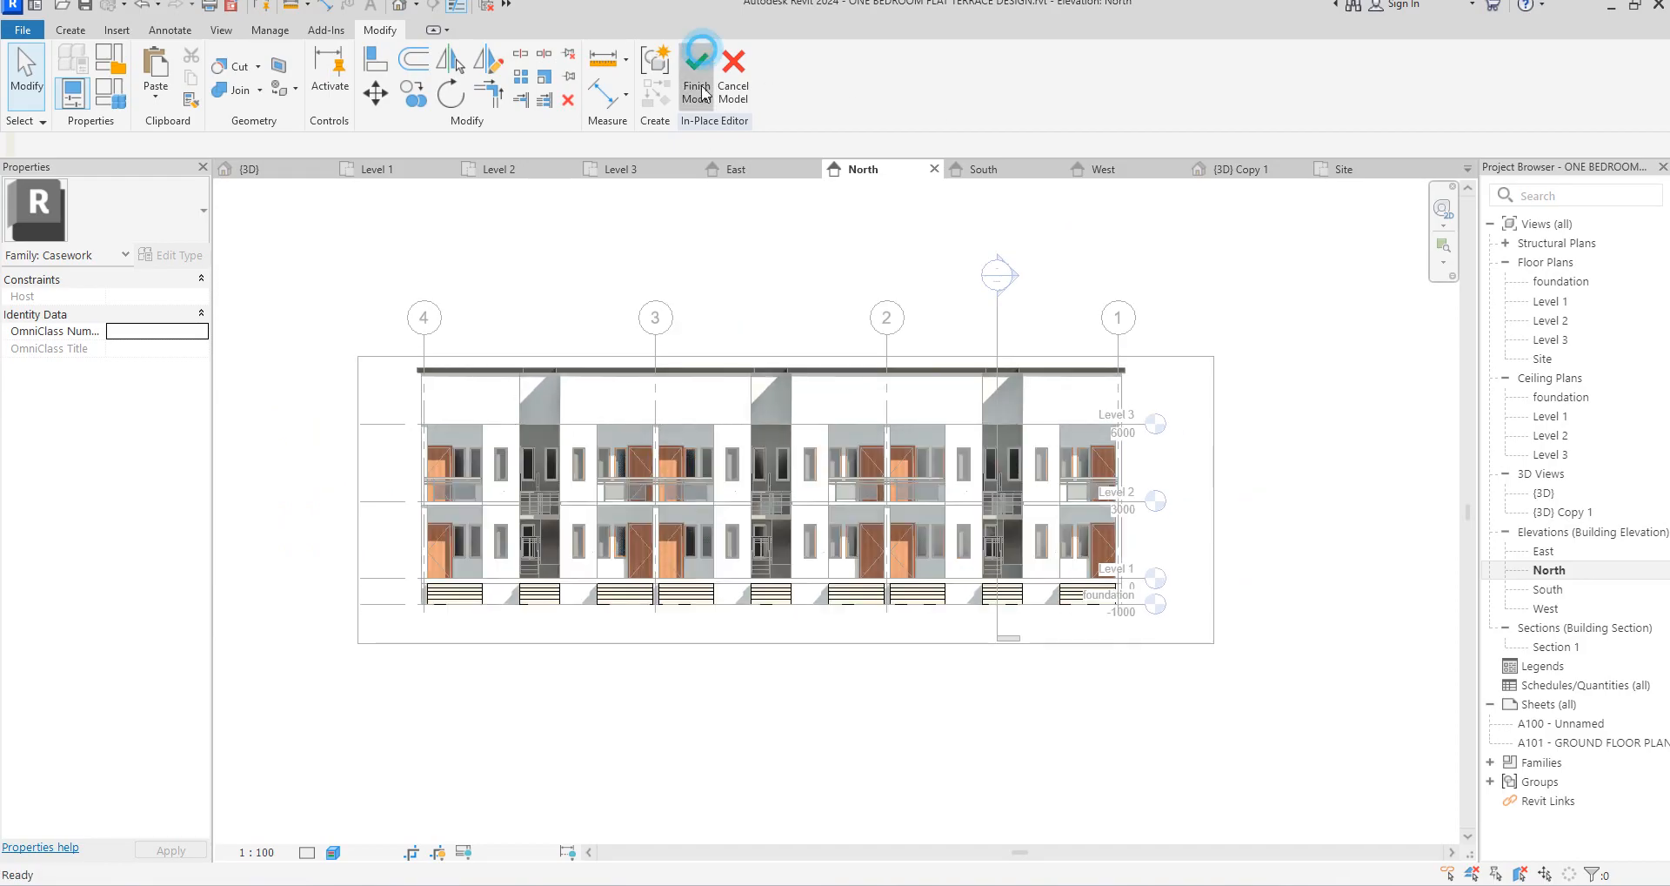
{"action": "left_click", "coordinate": [697, 62]}
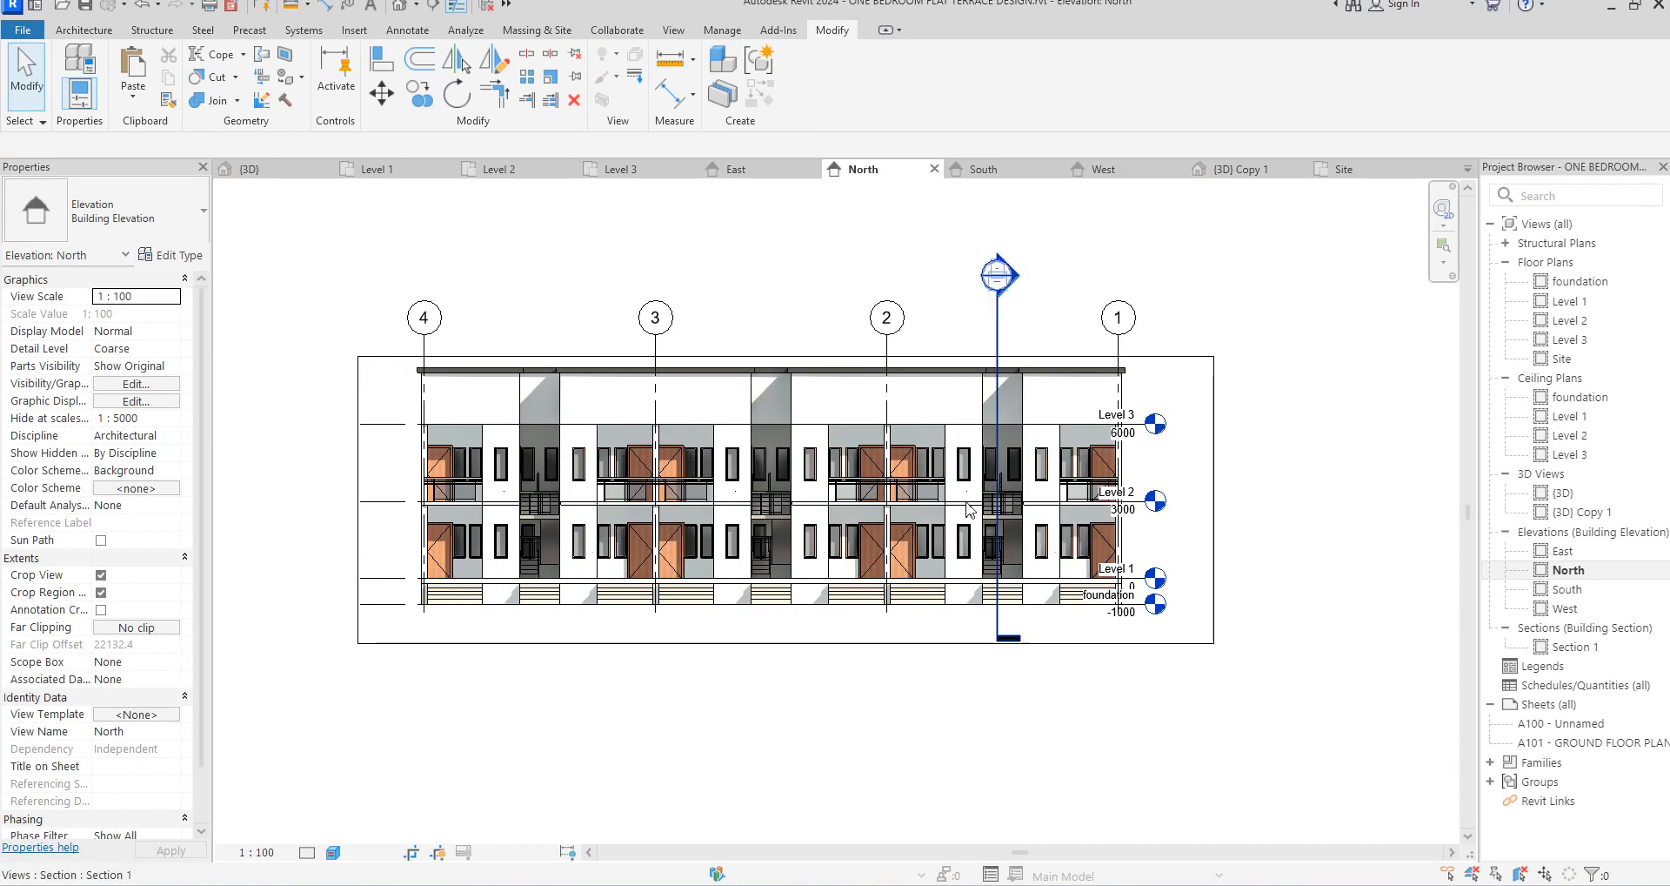
{"action": "scroll", "coordinate": [607, 400], "scroll_direction": "up", "scroll_amount": 2}
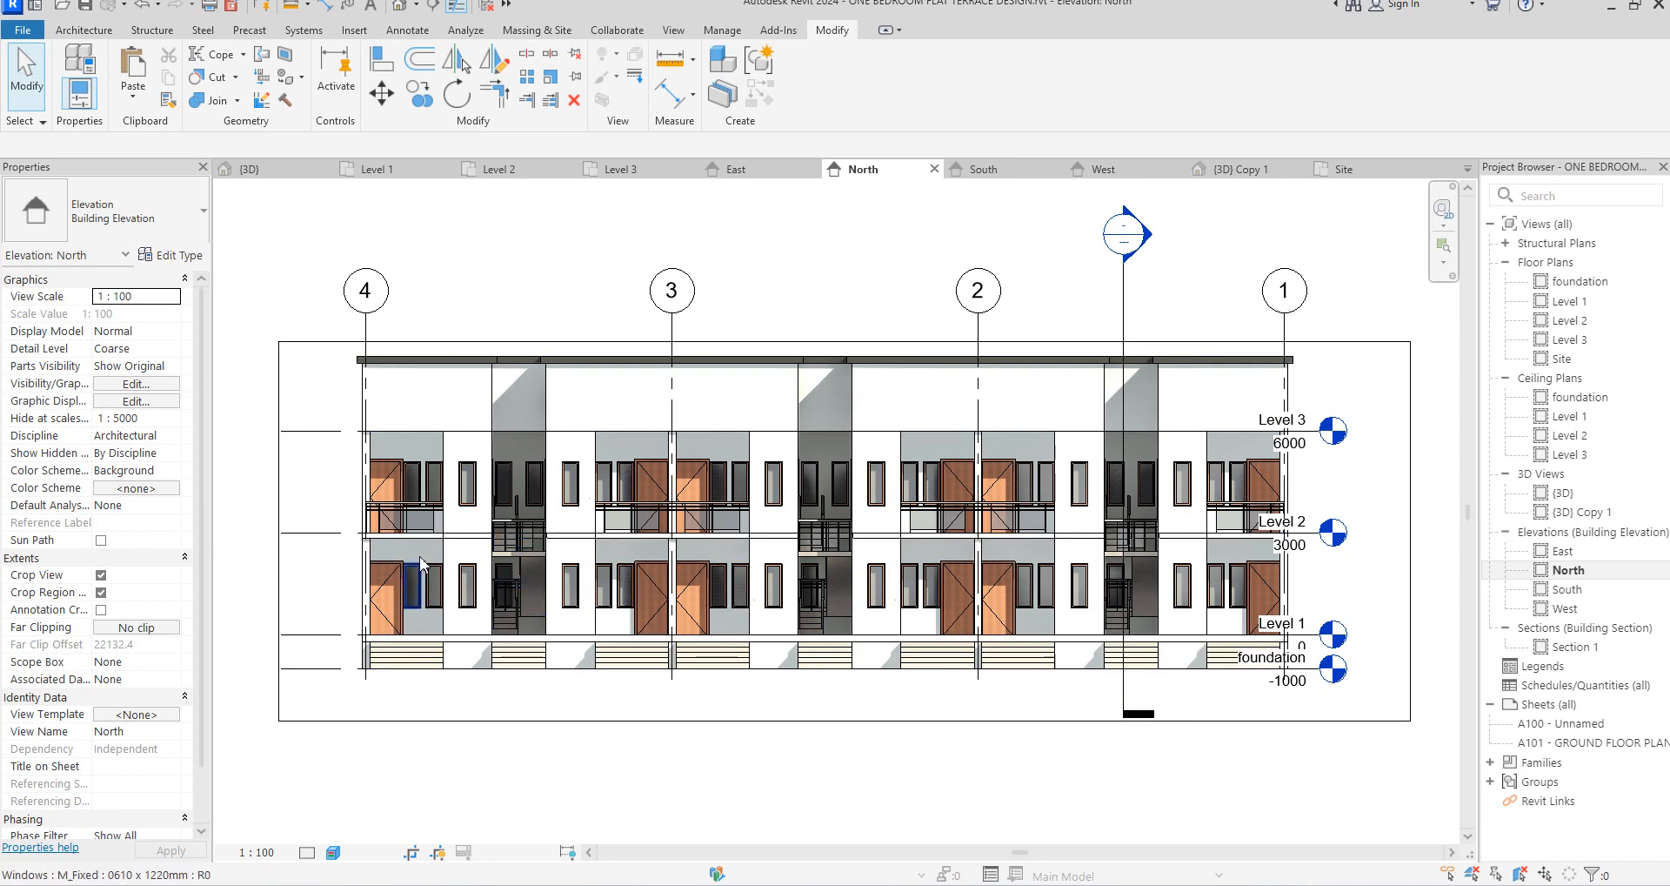
{"action": "scroll", "coordinate": [415, 557], "scroll_direction": "up", "scroll_amount": 1}
{"action": "scroll", "coordinate": [633, 522], "scroll_direction": "down", "scroll_amount": 2}
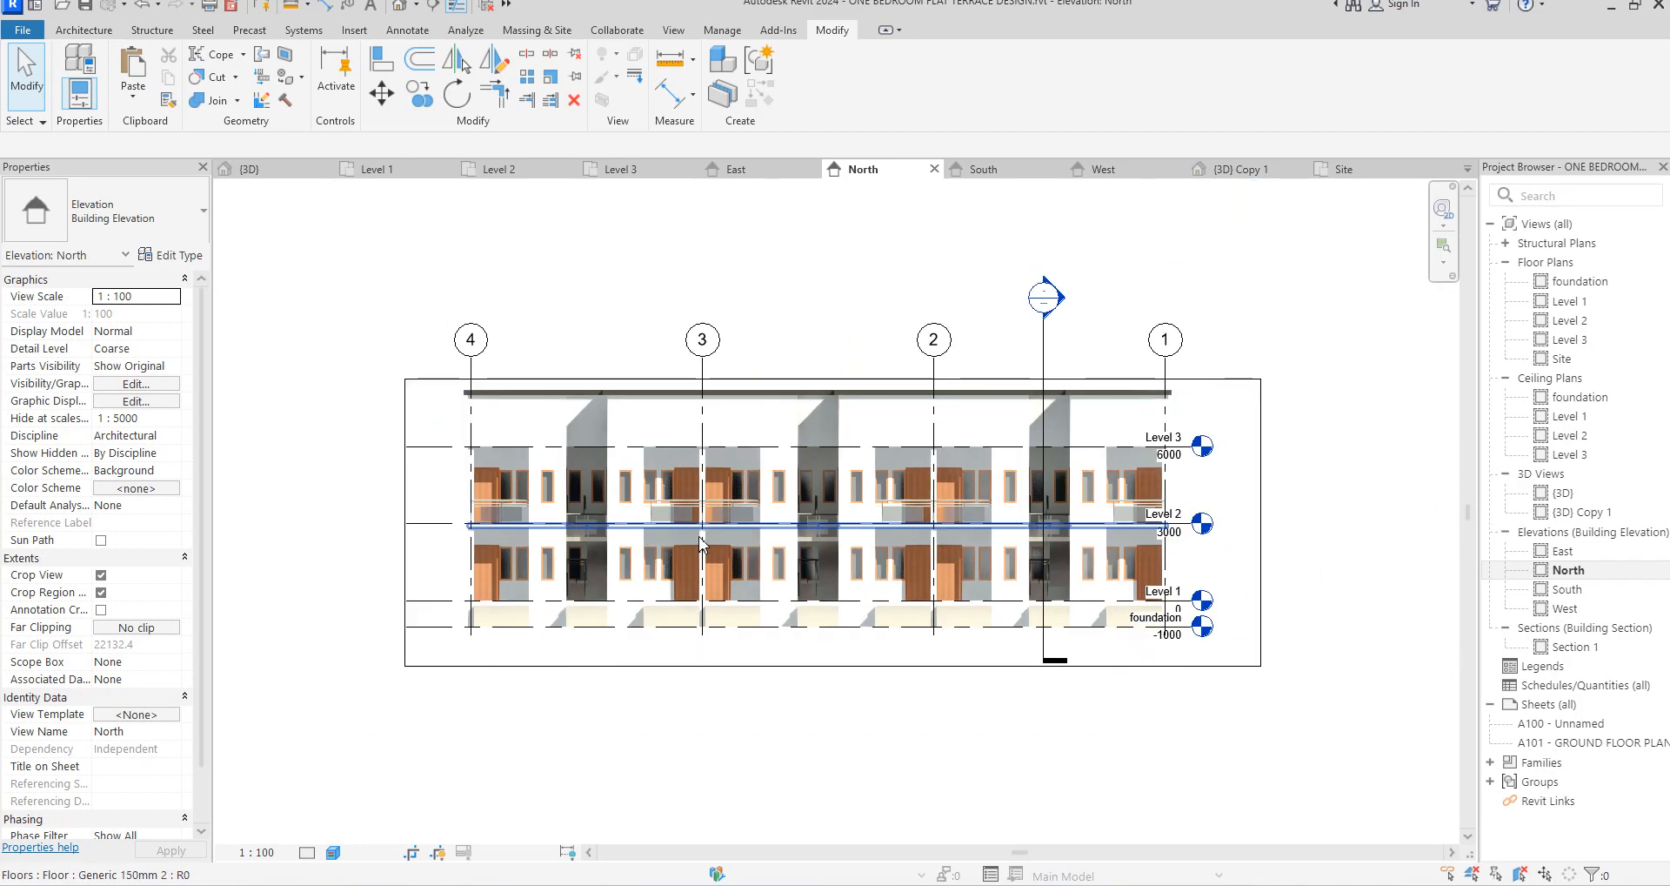
{"action": "scroll", "coordinate": [520, 555], "scroll_direction": "up", "scroll_amount": 1}
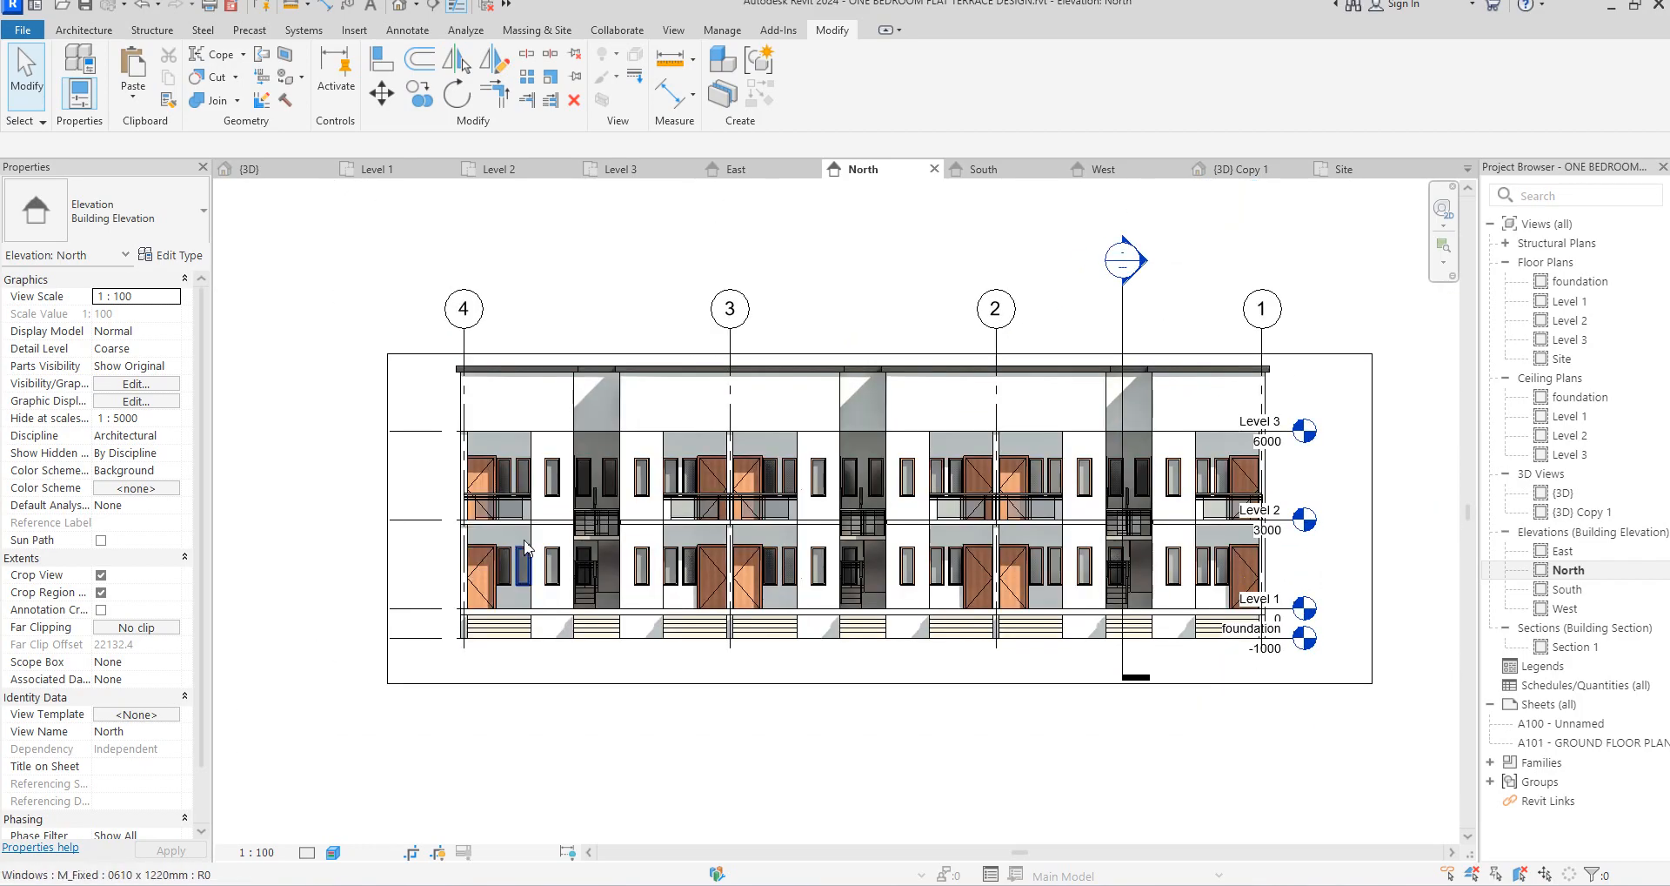